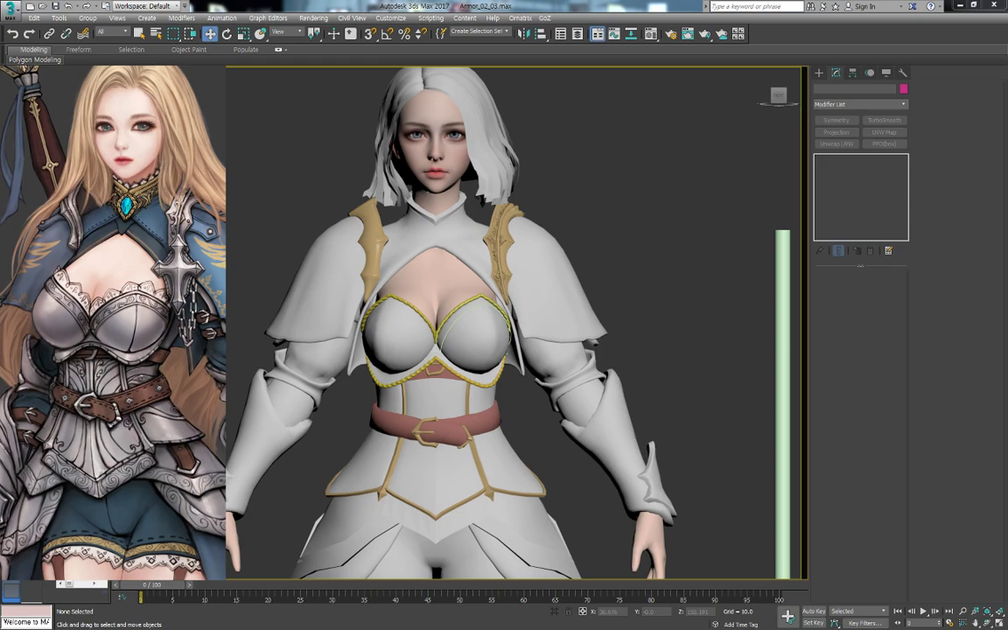
Select Cylinder007 and give it 150 height segments, 30 sides and height 80
{"action": "middle_click_drag", "start_coordinate": [659, 261], "coordinate": [657, 275], "text": "alt"}
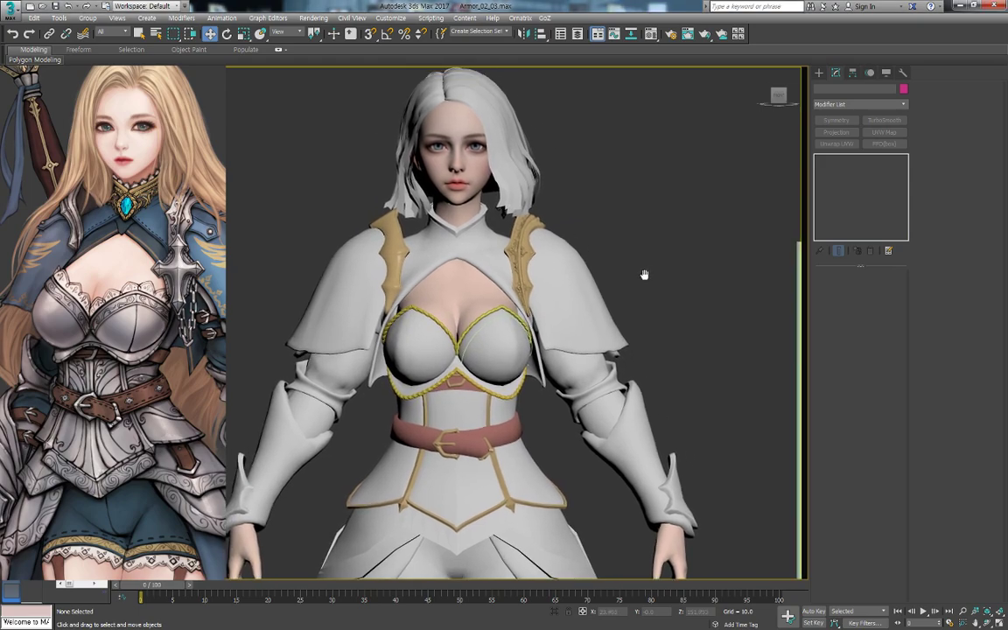
{"action": "scroll", "coordinate": [657, 274], "scroll_direction": "up", "scroll_amount": 5}
{"action": "scroll", "coordinate": [674, 286], "scroll_direction": "down", "scroll_amount": 5}
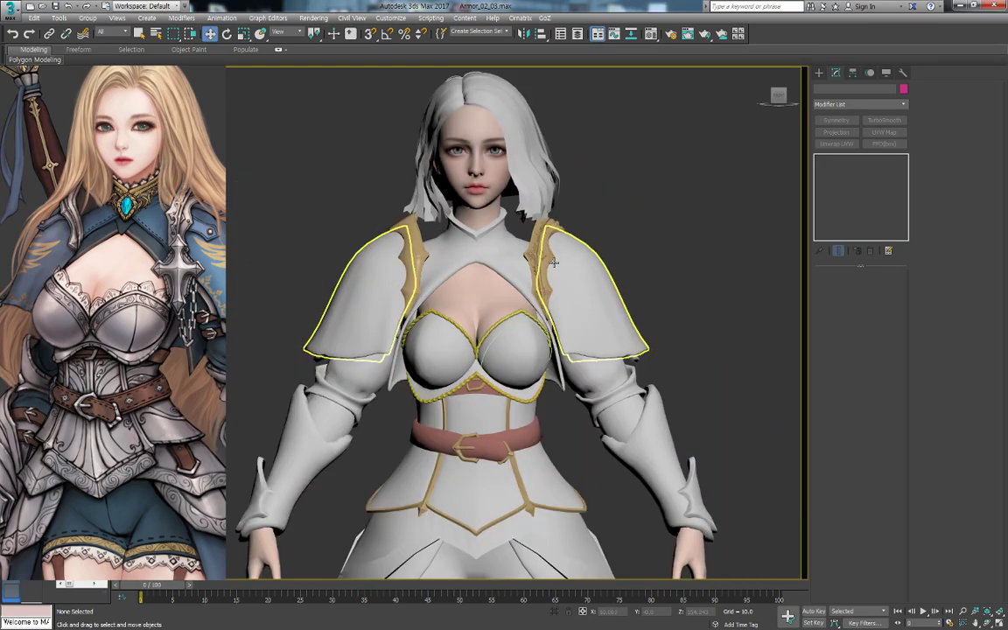
{"action": "middle_click_drag", "start_coordinate": [691, 294], "coordinate": [582, 279]}
{"action": "left_click", "coordinate": [694, 287]}
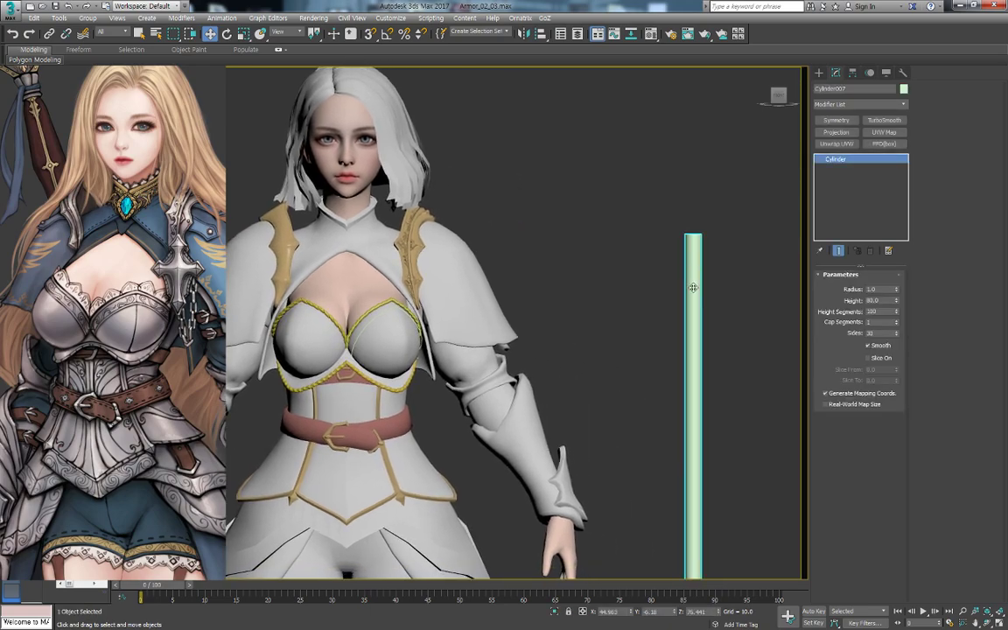
{"action": "mouse_move", "coordinate": [693, 287]}
{"action": "middle_mouse_down"}
{"action": "mouse_move", "coordinate": [644, 241]}
{"action": "mouse_move", "coordinate": [630, 248]}
{"action": "middle_mouse_up"}
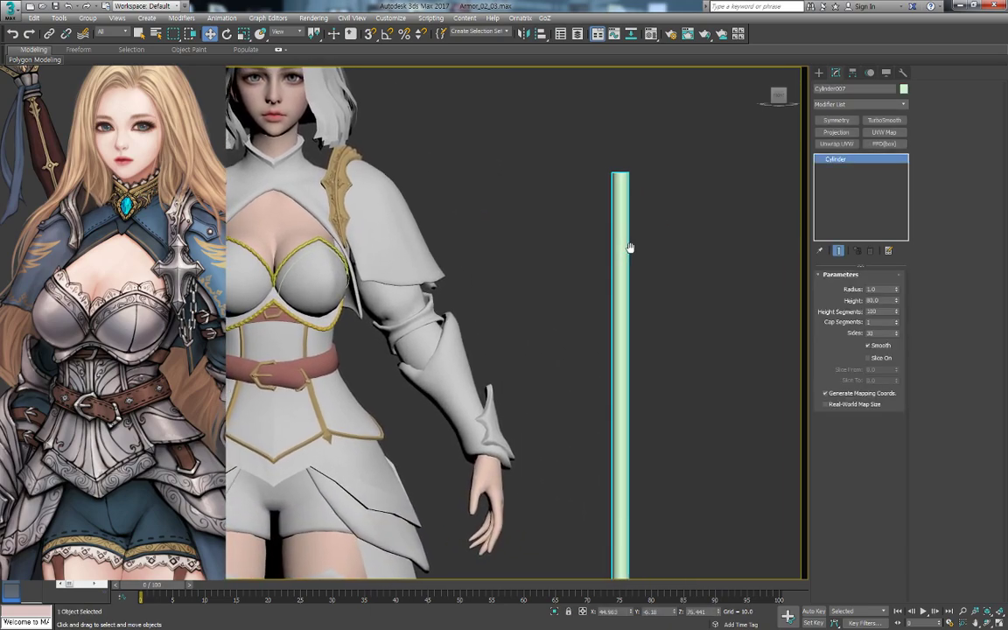
{"action": "double_click", "coordinate": [882, 300]}
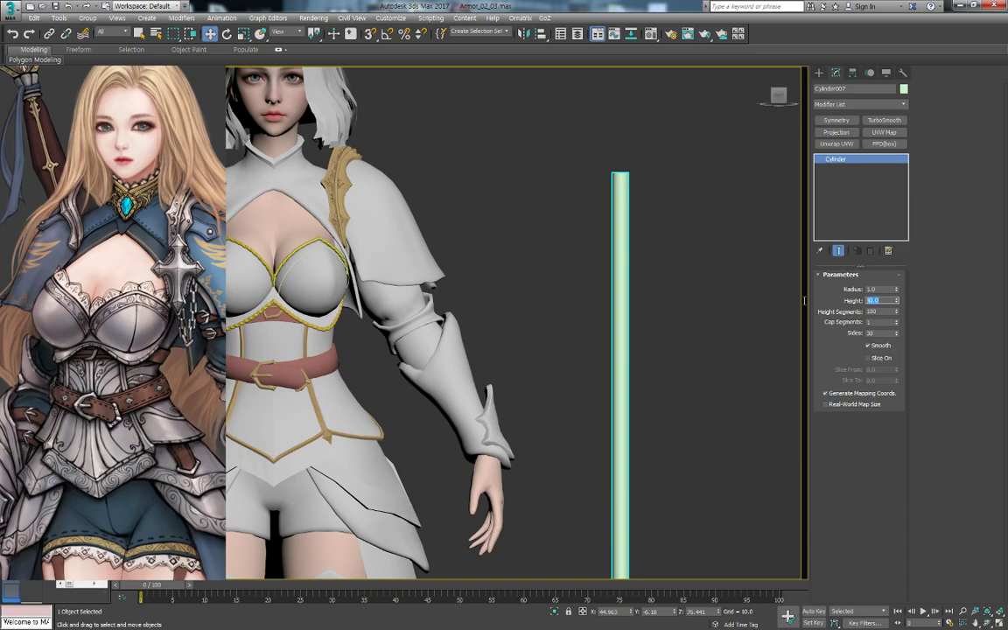
{"action": "double_click", "coordinate": [879, 313]}
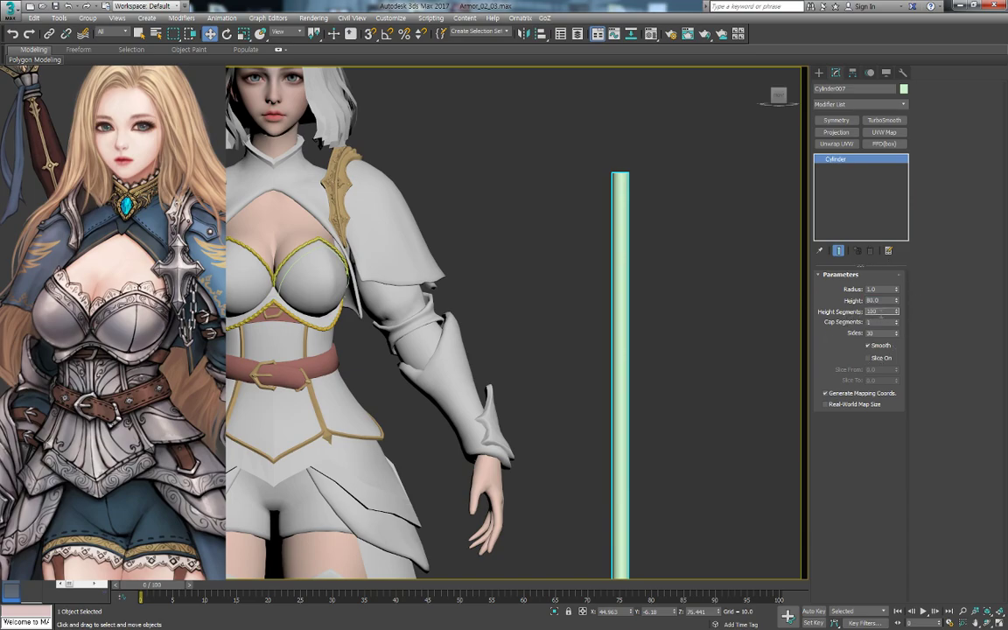
{"action": "left_click", "coordinate": [884, 334]}
{"action": "key", "text": "Return"}
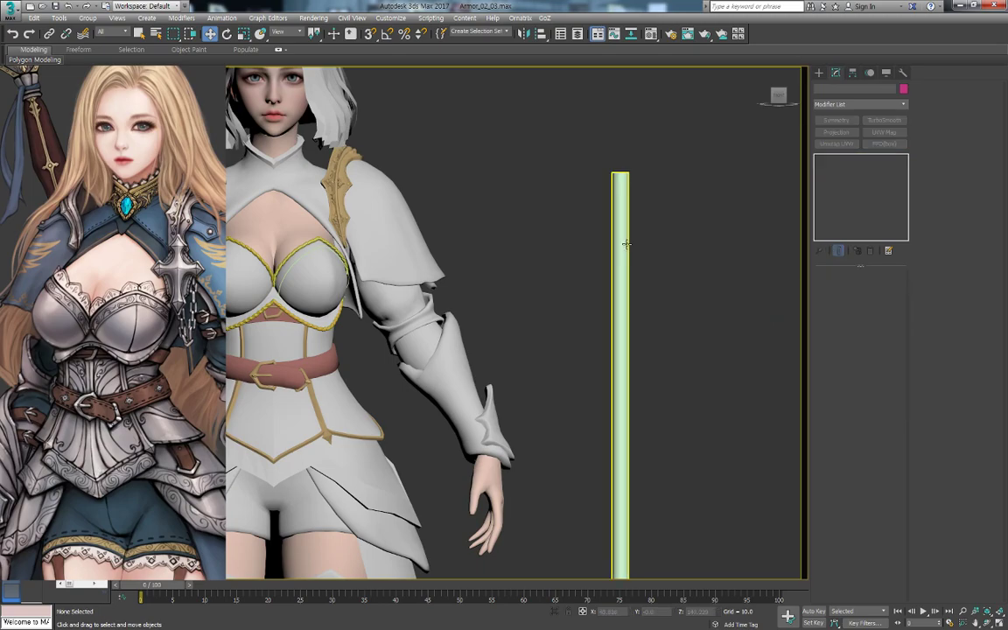
{"action": "middle_click_drag", "start_coordinate": [640, 275], "coordinate": [720, 245]}
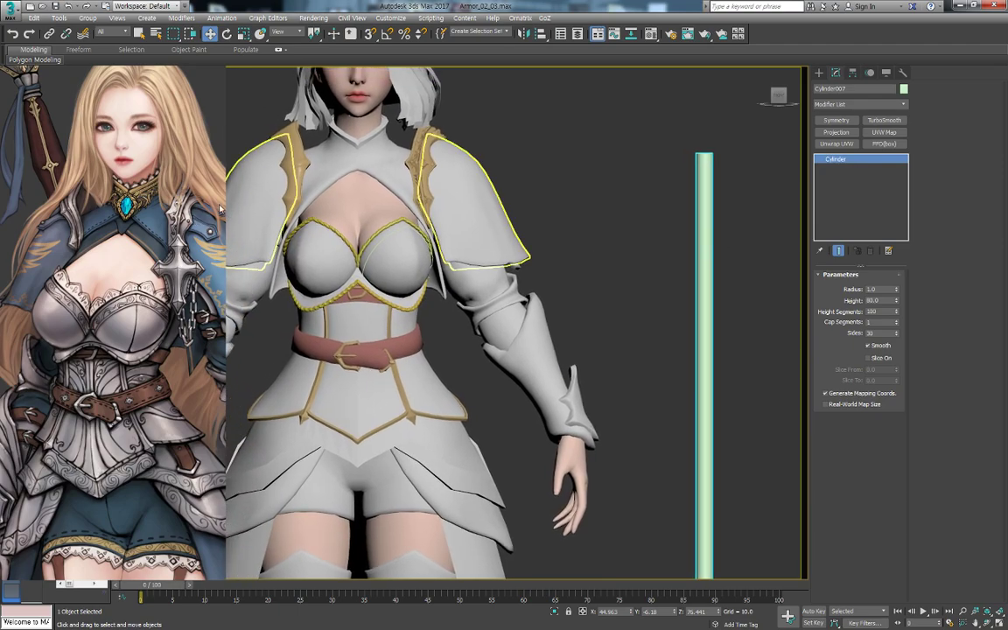
Minimize the reference image, frame the cylinder and turn on Edged Faces display
{"action": "left_click", "coordinate": [175, 75]}
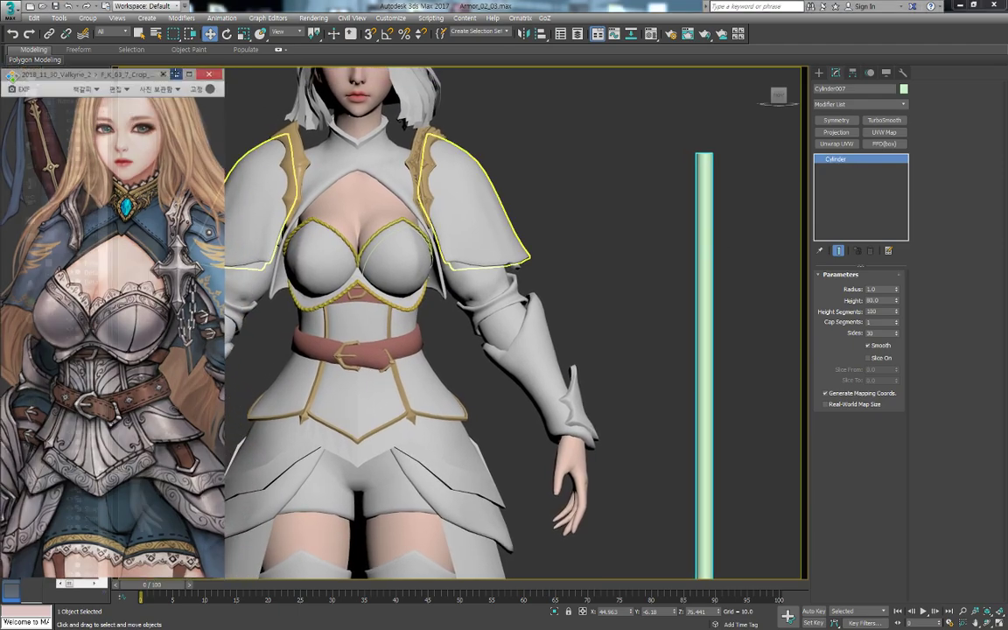
{"action": "middle_click_drag", "start_coordinate": [722, 283], "coordinate": [641, 288]}
{"action": "key", "text": "z"}
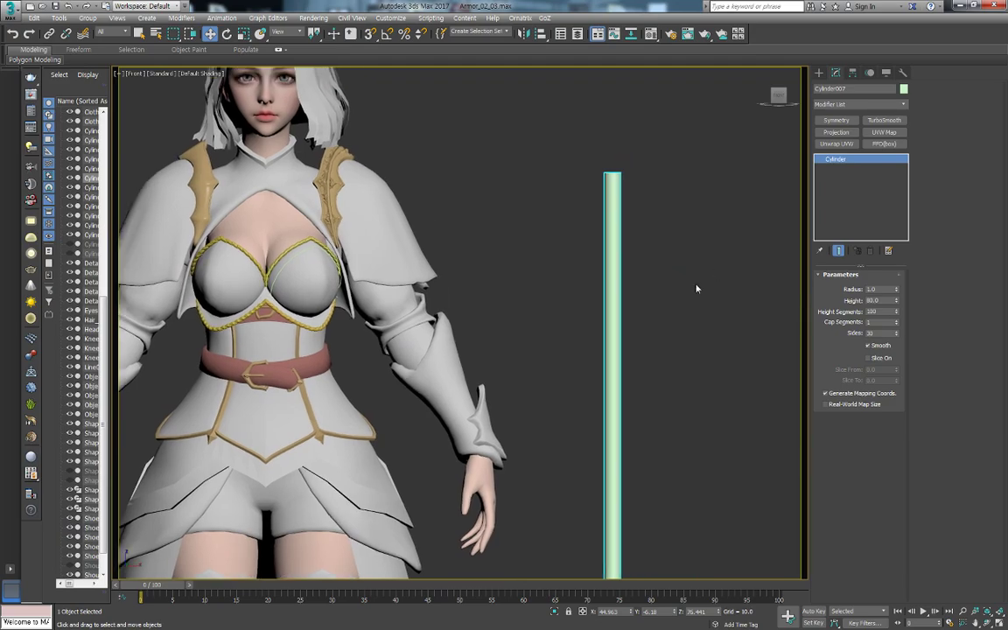
{"action": "key", "text": "F4"}
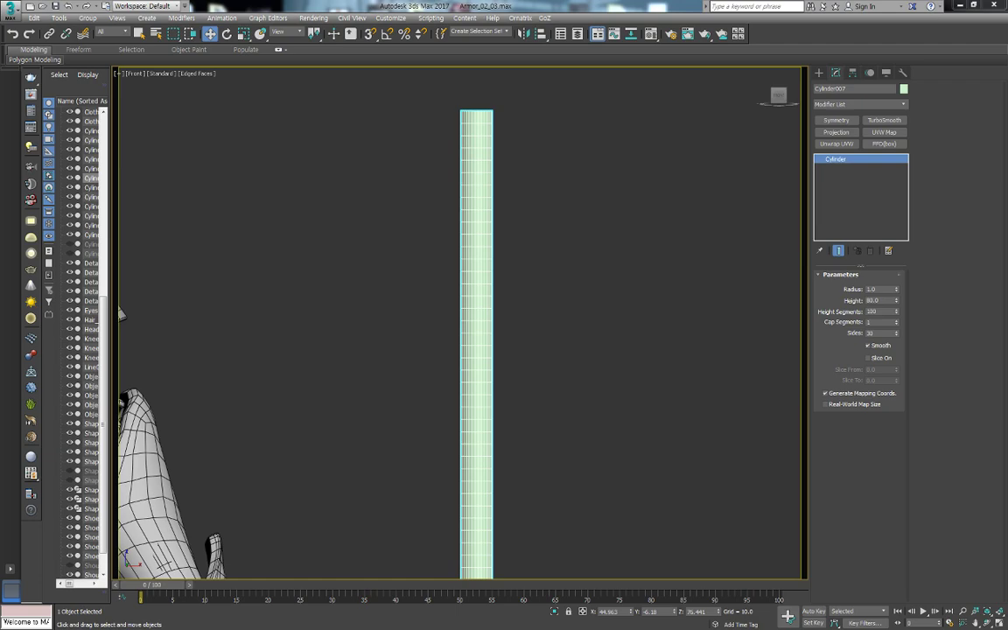
{"action": "middle_click_drag", "start_coordinate": [642, 329], "coordinate": [737, 282]}
{"action": "middle_click_drag", "start_coordinate": [586, 251], "coordinate": [556, 352]}
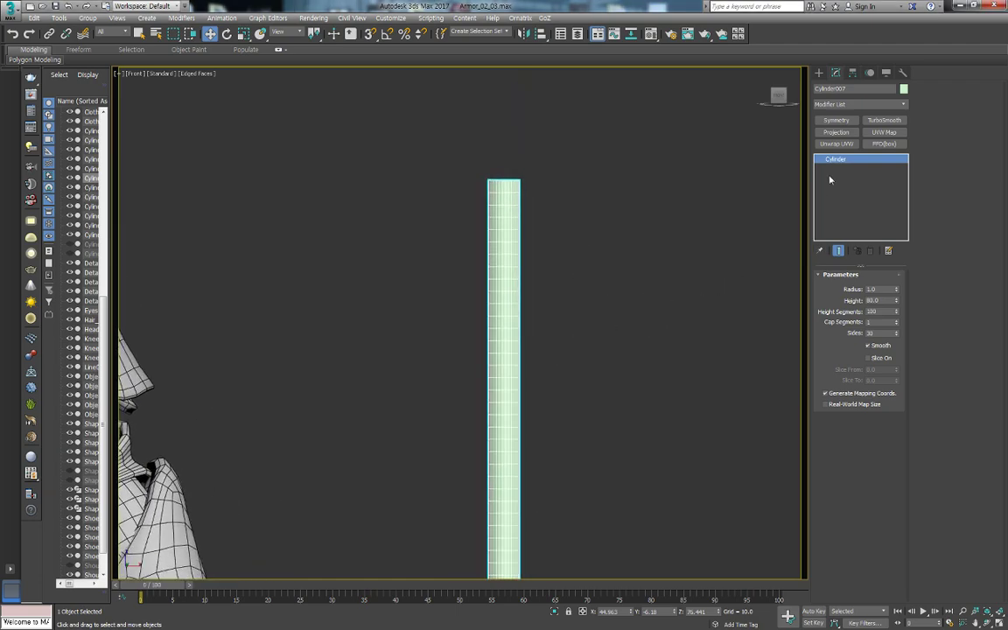
Add a Twist modifier to the cylinder with an Angle of 1830, viewed from the front
{"action": "left_click", "coordinate": [855, 106]}
{"action": "type", "text": "tw"}
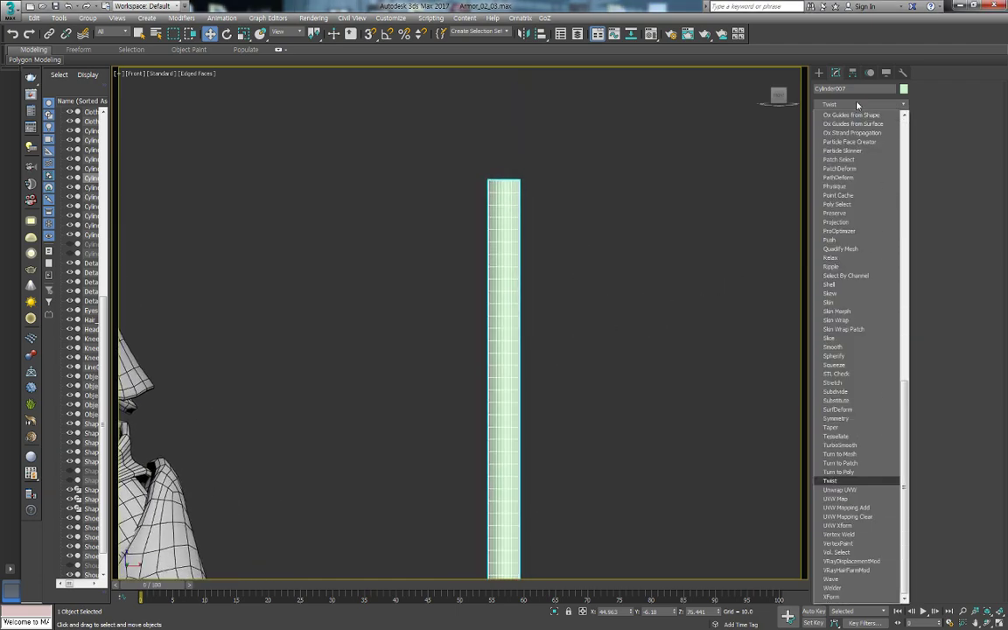
{"action": "key", "text": "Return"}
{"action": "scroll", "coordinate": [598, 289], "scroll_direction": "up", "scroll_amount": 2}
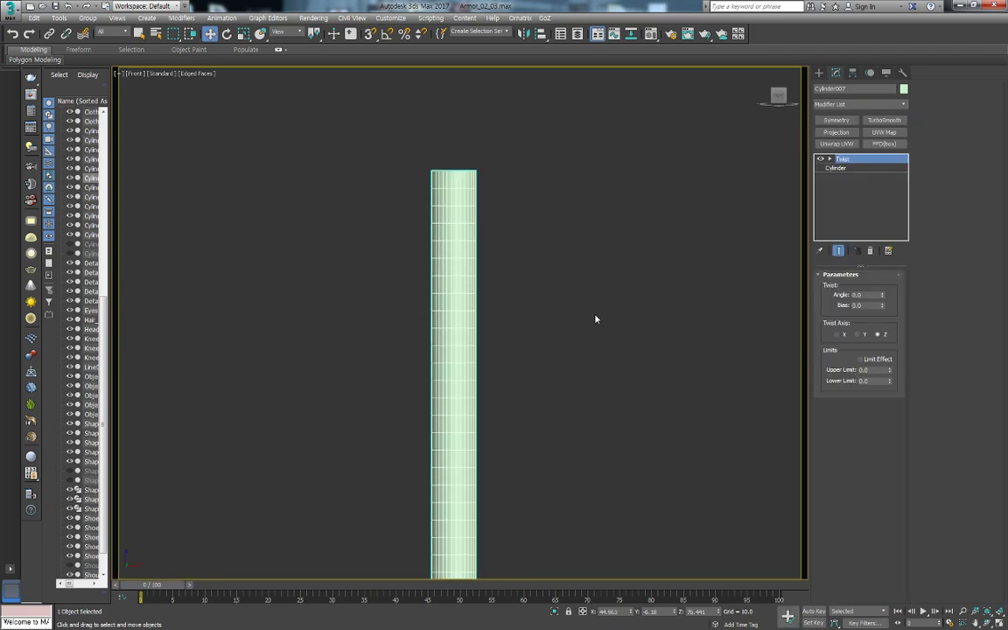
{"action": "scroll", "coordinate": [612, 245], "scroll_direction": "down", "scroll_amount": 4}
{"action": "mouse_move", "coordinate": [881, 299]}
{"action": "left_mouse_down"}
{"action": "mouse_move", "coordinate": [878, 82]}
{"action": "mouse_move", "coordinate": [878, 595]}
{"action": "mouse_move", "coordinate": [878, 68]}
{"action": "mouse_move", "coordinate": [887, 370]}
{"action": "left_mouse_up"}
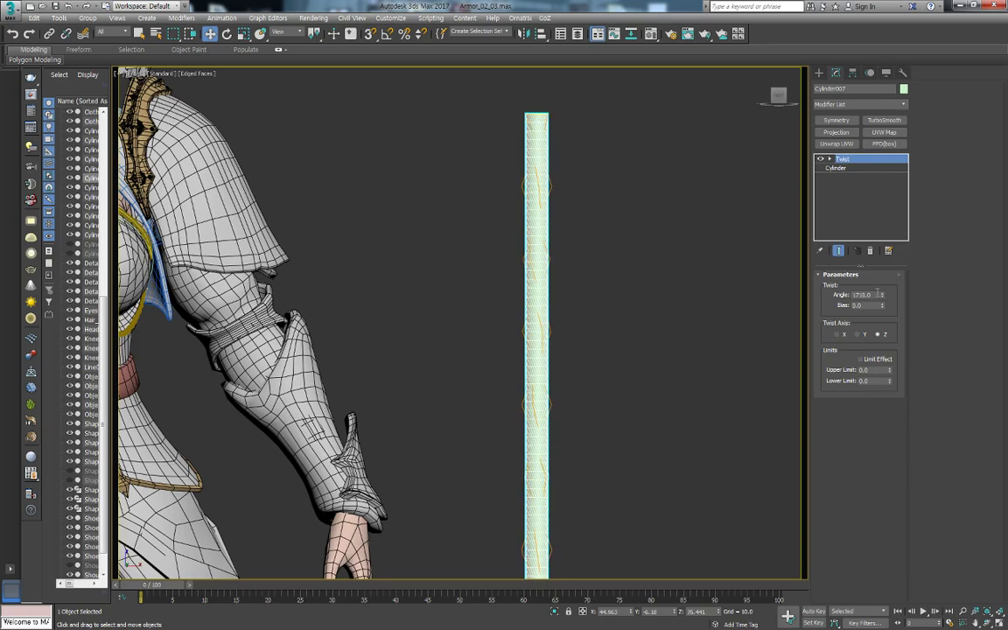
{"action": "left_click_drag", "start_coordinate": [884, 298], "coordinate": [890, 143]}
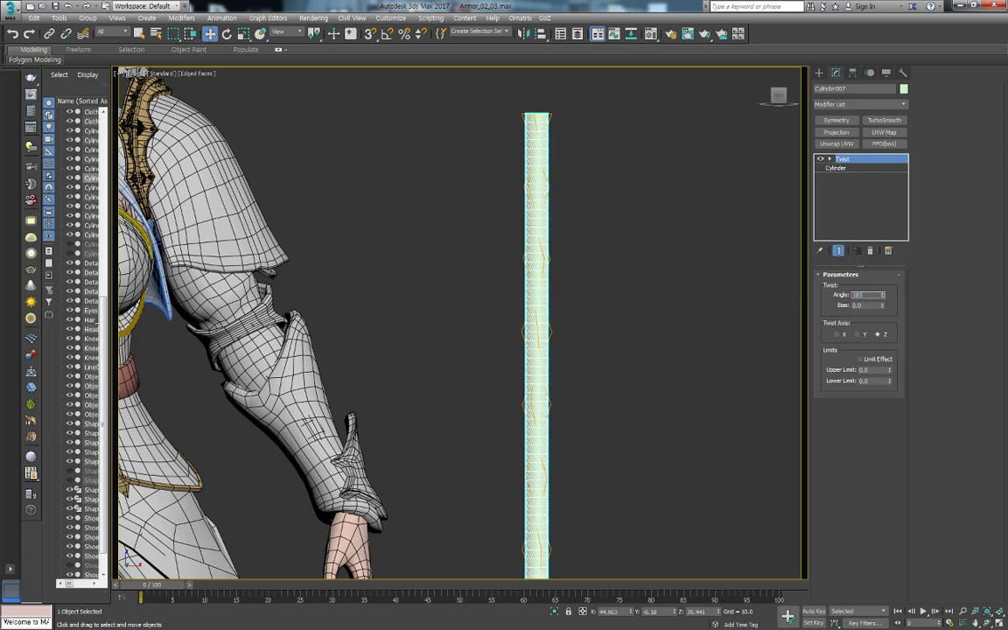
{"action": "key", "text": "Return"}
{"action": "key", "text": "f"}
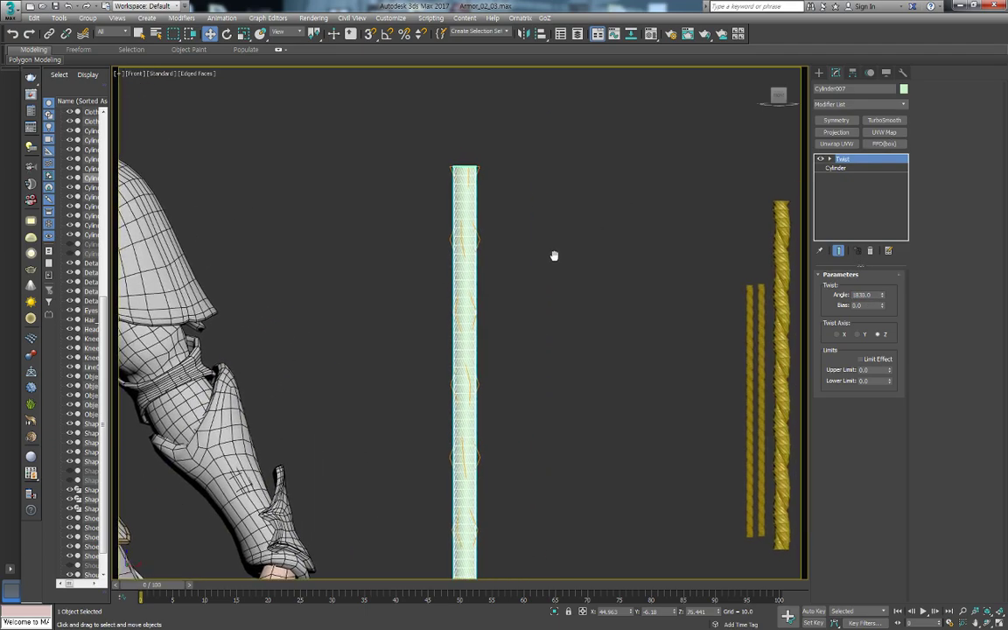
{"action": "key", "text": "z"}
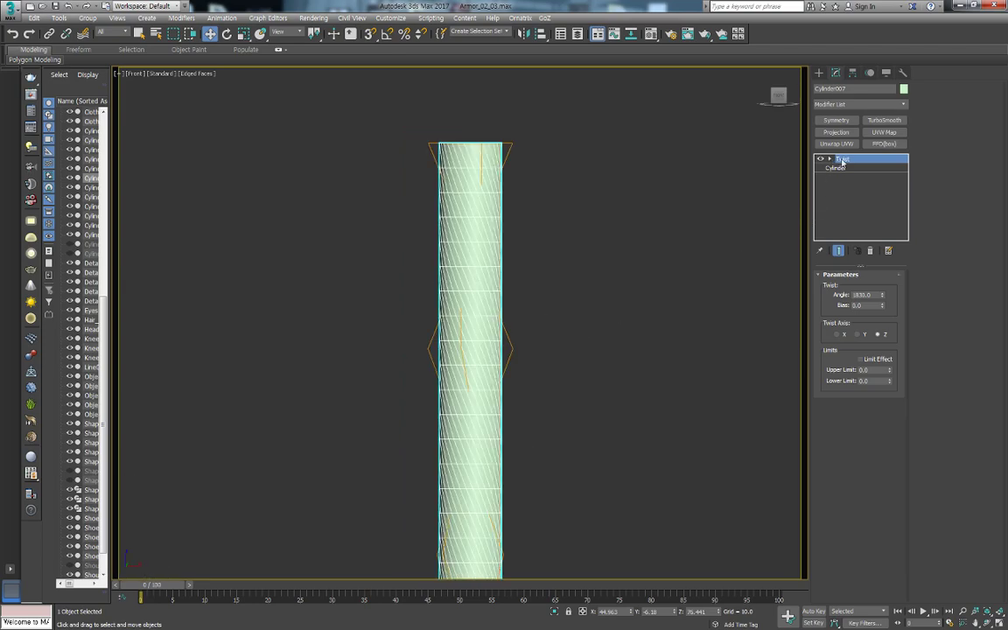
Collapse the Twist into the cylinder and convert it to an Editable Poly
{"action": "right_click", "coordinate": [876, 164]}
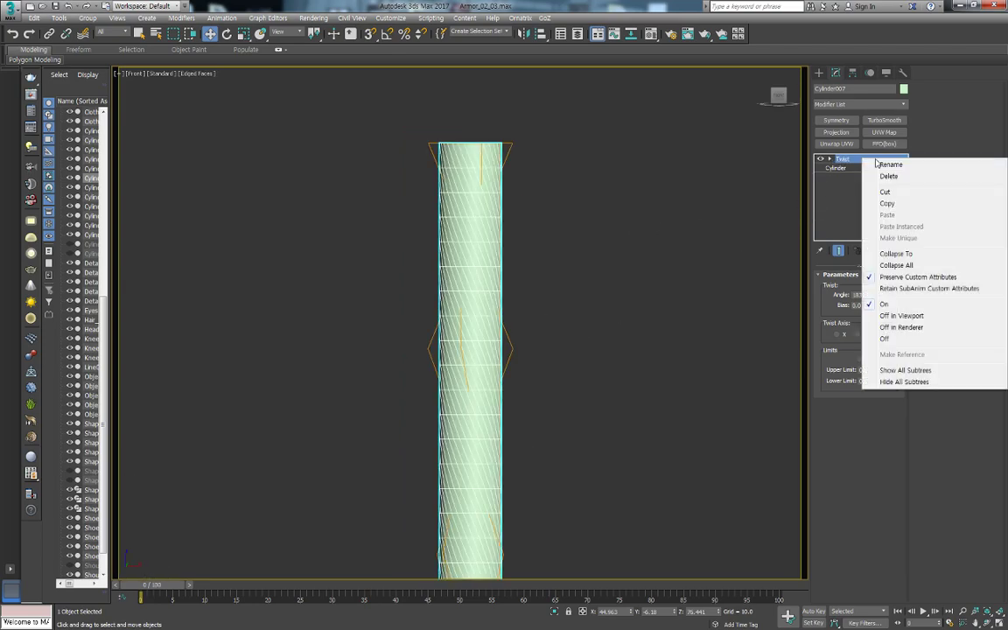
{"action": "left_click", "coordinate": [902, 252]}
{"action": "right_click", "coordinate": [838, 159]}
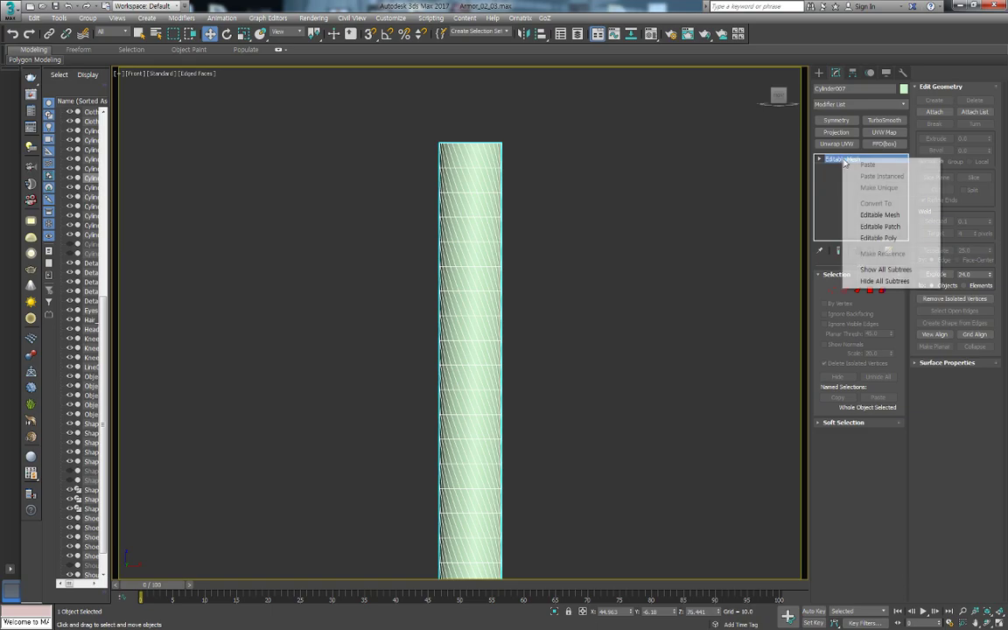
{"action": "left_click", "coordinate": [867, 240]}
Show mesh edges and, in Edge mode, try a spiral loop selection, then clear it
{"action": "middle_click_drag", "start_coordinate": [468, 207], "coordinate": [480, 246], "text": "alt"}
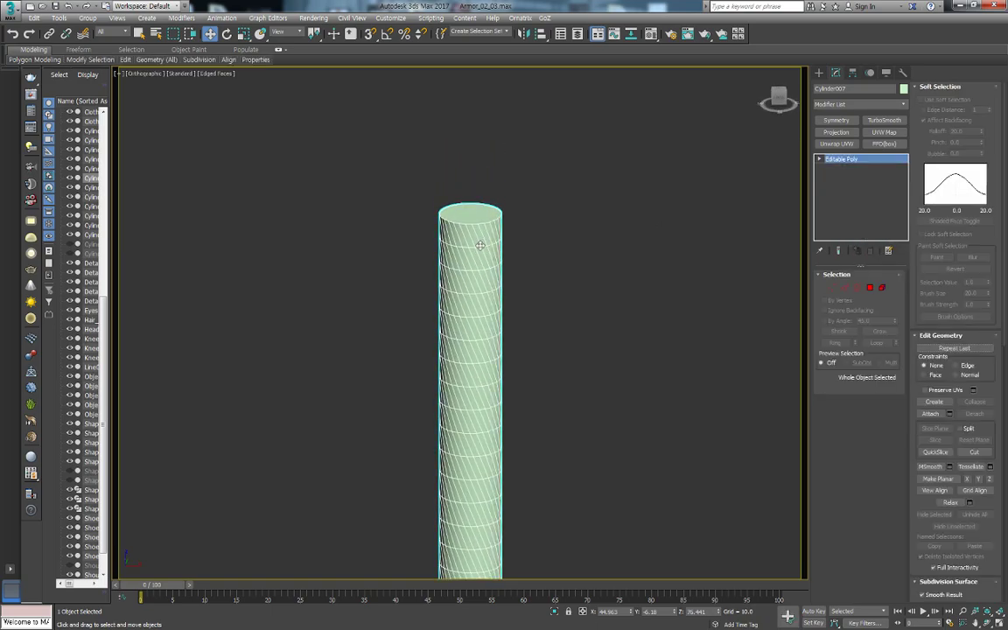
{"action": "key", "text": "f"}
{"action": "scroll", "coordinate": [478, 247], "scroll_direction": "up", "scroll_amount": 10}
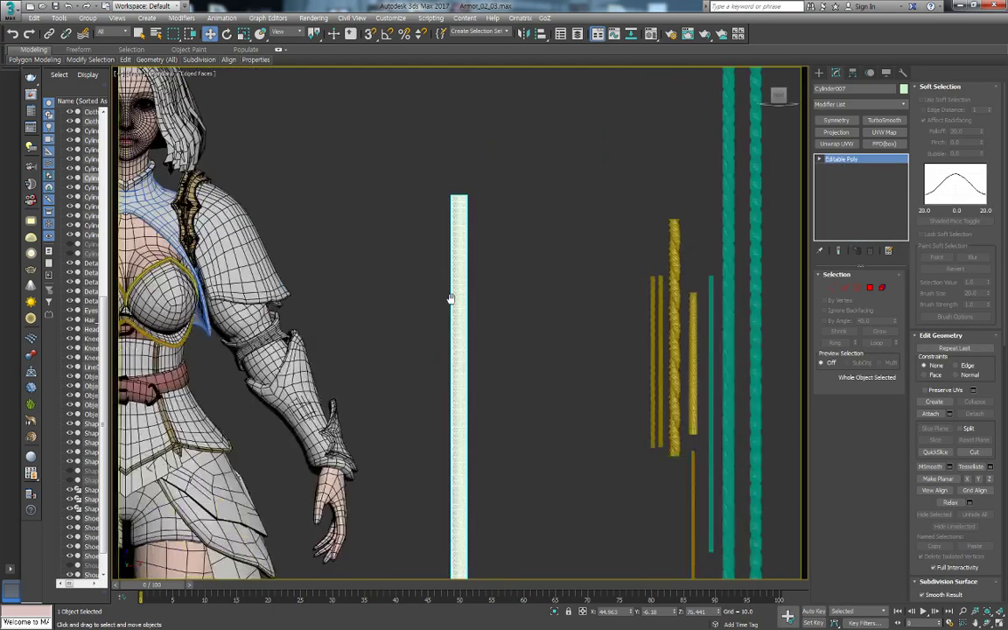
{"action": "scroll", "coordinate": [481, 236], "scroll_direction": "up", "scroll_amount": 3}
{"action": "key", "text": "F4"}
{"action": "key", "text": "2"}
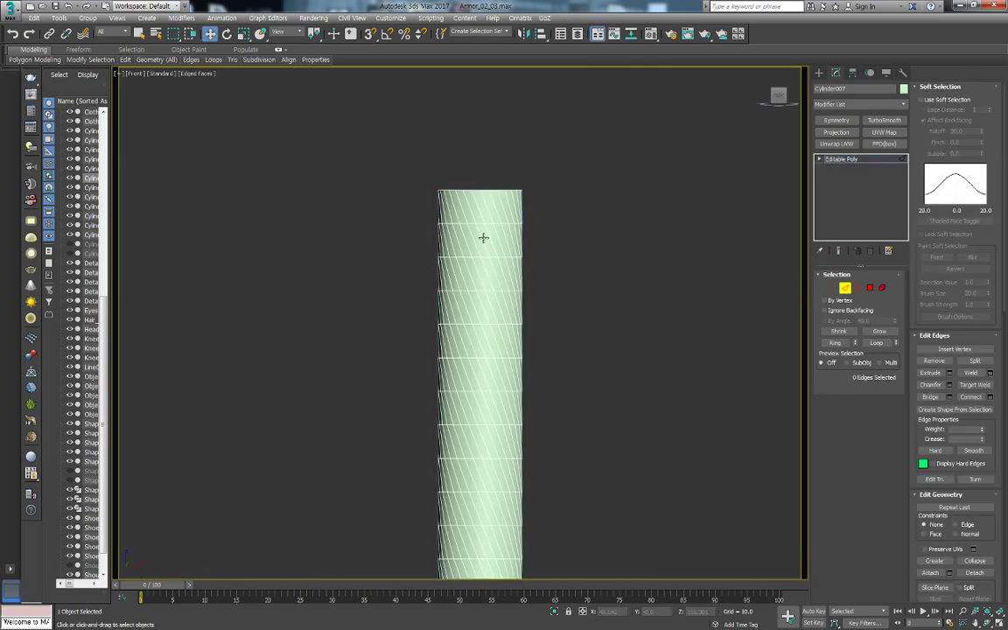
{"action": "double_click", "coordinate": [484, 236]}
{"action": "scroll", "coordinate": [543, 218], "scroll_direction": "down", "scroll_amount": 3}
{"action": "scroll", "coordinate": [547, 338], "scroll_direction": "down", "scroll_amount": 3}
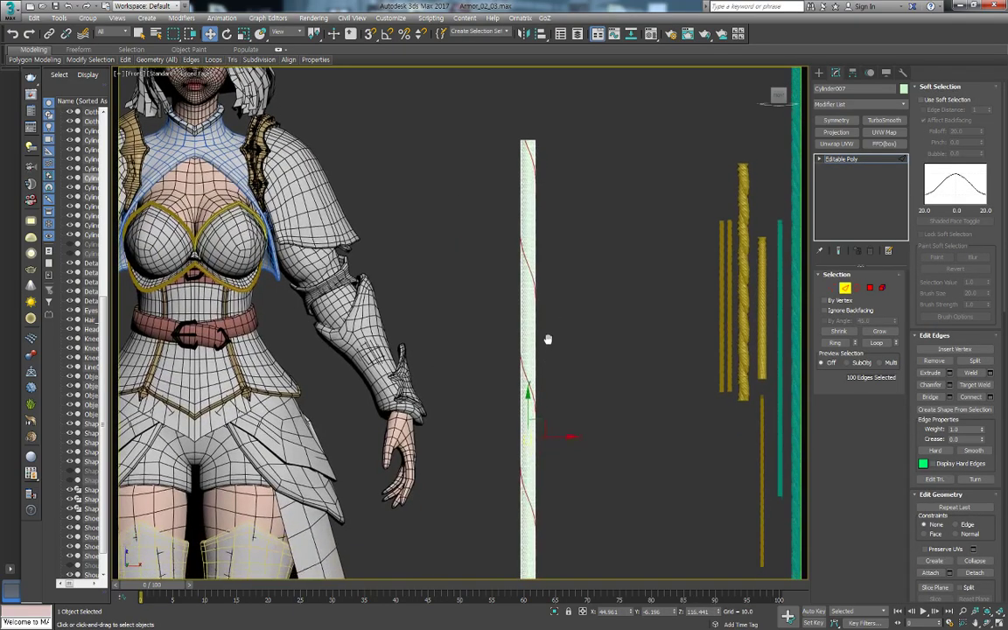
{"action": "middle_click_drag", "start_coordinate": [547, 338], "coordinate": [603, 302]}
{"action": "scroll", "coordinate": [613, 242], "scroll_direction": "down", "scroll_amount": 3}
{"action": "left_click", "coordinate": [602, 193]}
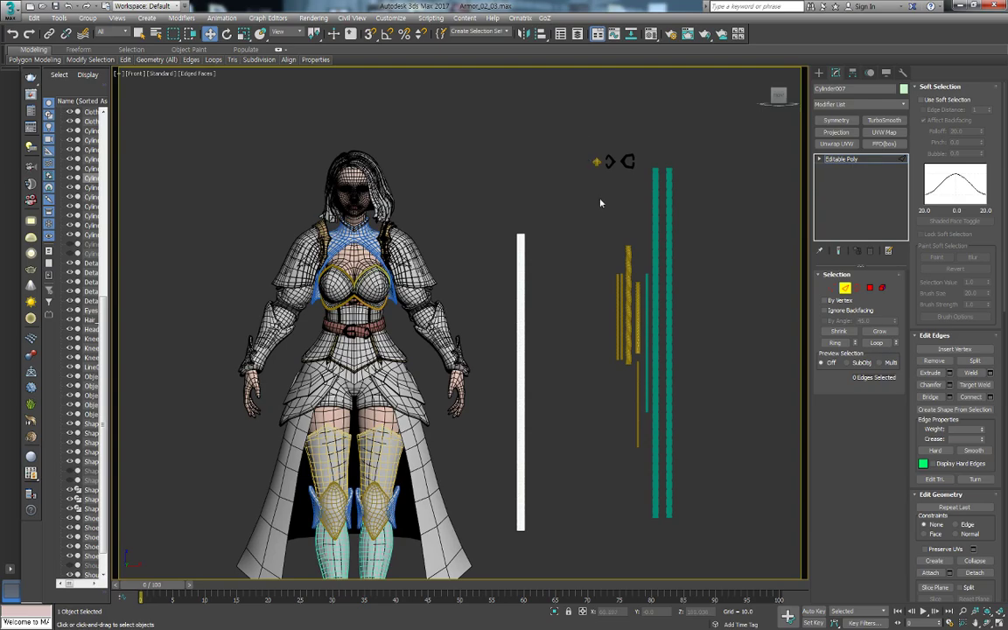
Select one 100-edge spiral edge loop along the cylinder
{"action": "scroll", "coordinate": [540, 312], "scroll_direction": "up", "scroll_amount": 3}
{"action": "scroll", "coordinate": [531, 317], "scroll_direction": "up", "scroll_amount": 2}
{"action": "scroll", "coordinate": [543, 262], "scroll_direction": "up", "scroll_amount": 2}
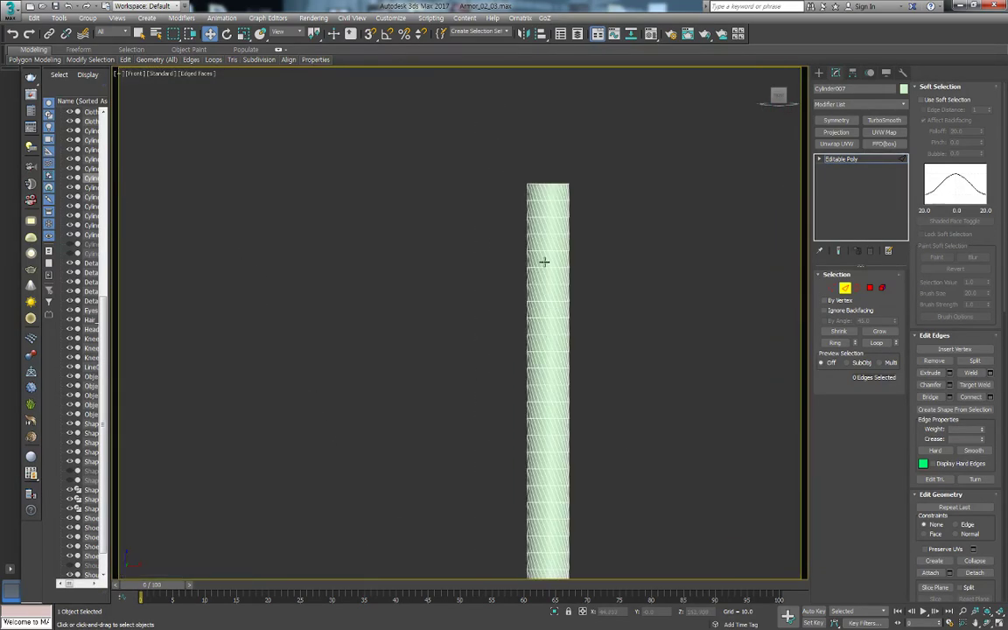
{"action": "scroll", "coordinate": [544, 262], "scroll_direction": "up", "scroll_amount": 1}
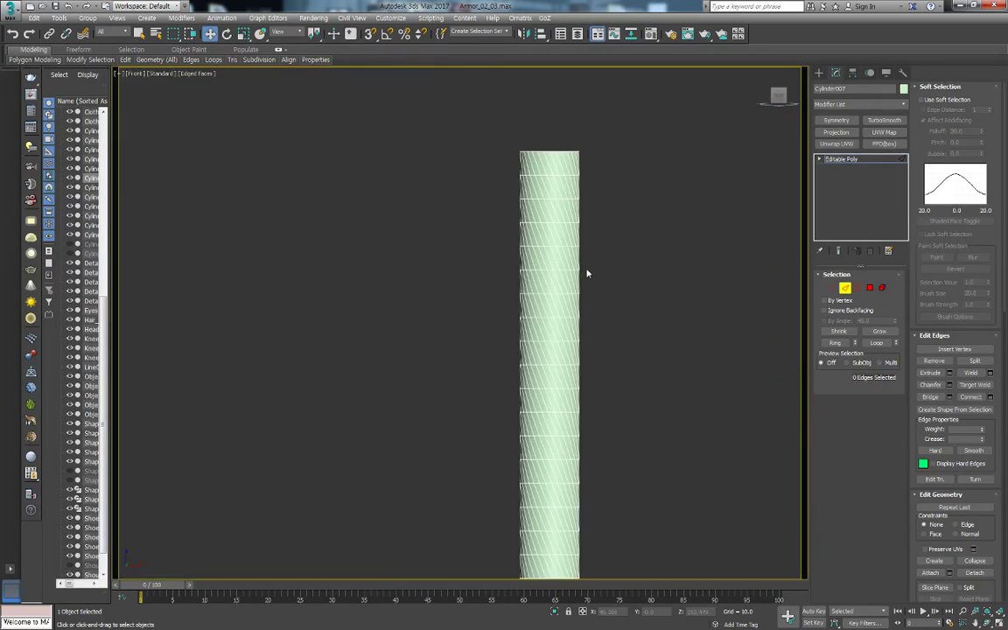
{"action": "scroll", "coordinate": [560, 228], "scroll_direction": "up", "scroll_amount": 1}
{"action": "scroll", "coordinate": [552, 188], "scroll_direction": "up", "scroll_amount": 1}
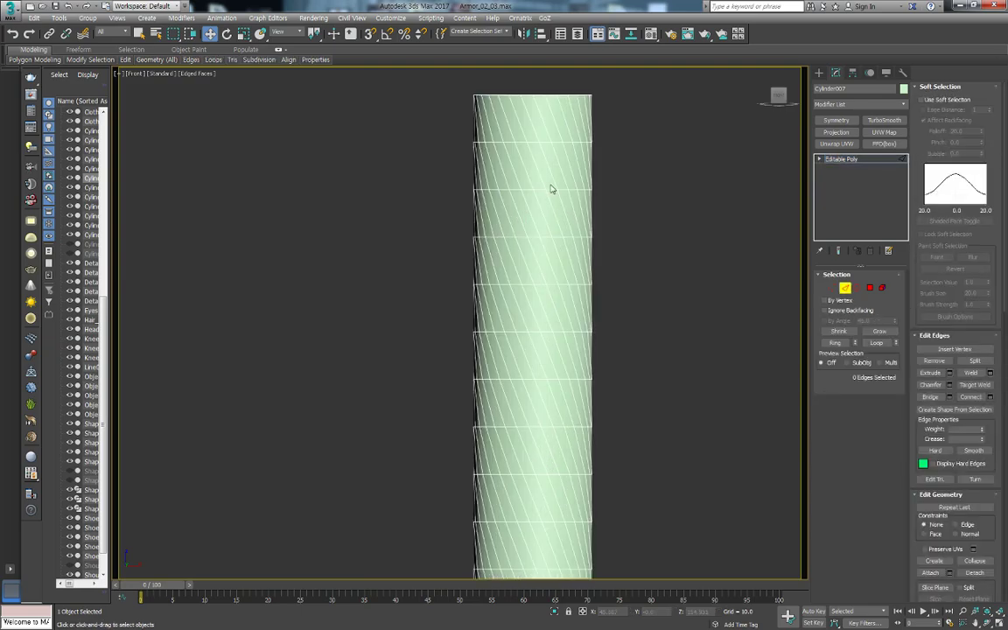
{"action": "double_click", "coordinate": [534, 163]}
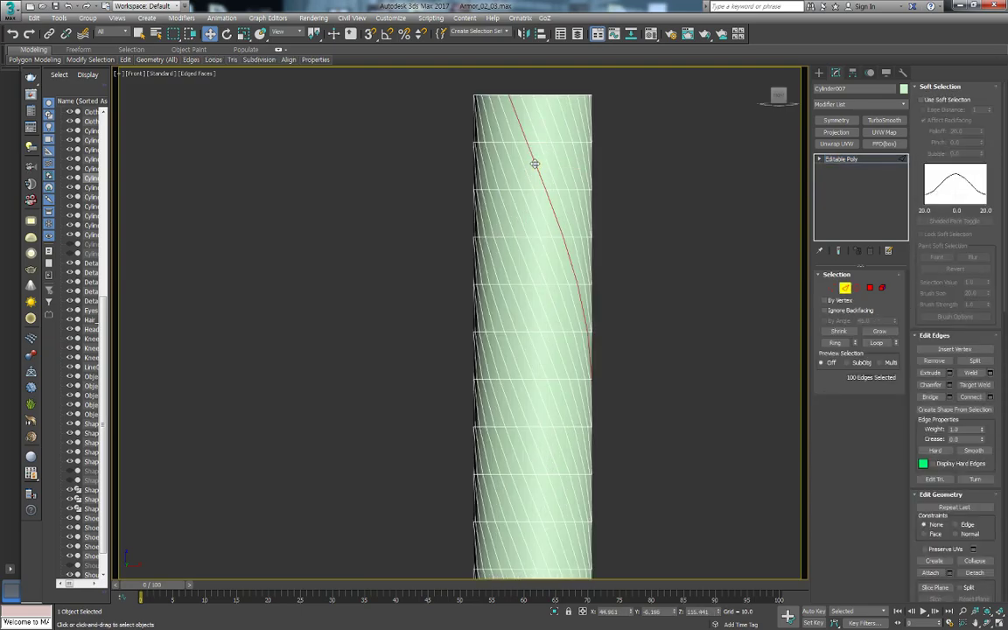
{"action": "scroll", "coordinate": [536, 166], "scroll_direction": "down", "scroll_amount": 3}
{"action": "scroll", "coordinate": [547, 159], "scroll_direction": "down", "scroll_amount": 3}
{"action": "scroll", "coordinate": [550, 157], "scroll_direction": "down", "scroll_amount": 2}
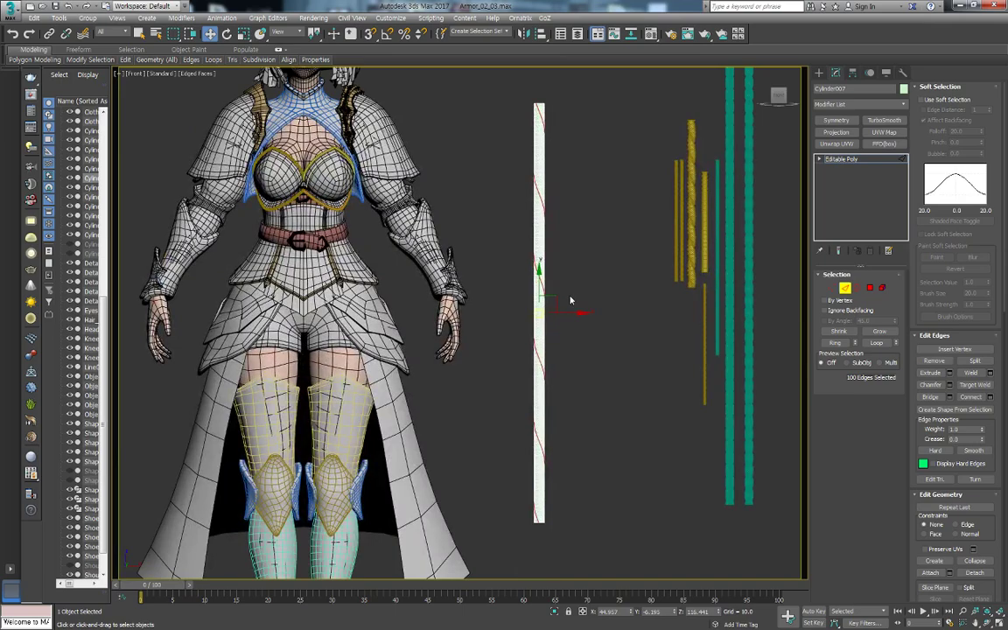
{"action": "scroll", "coordinate": [571, 300], "scroll_direction": "up", "scroll_amount": 3}
{"action": "scroll", "coordinate": [542, 167], "scroll_direction": "up", "scroll_amount": 2}
{"action": "scroll", "coordinate": [542, 166], "scroll_direction": "up", "scroll_amount": 1}
{"action": "middle_click_drag", "start_coordinate": [587, 243], "coordinate": [567, 251]}
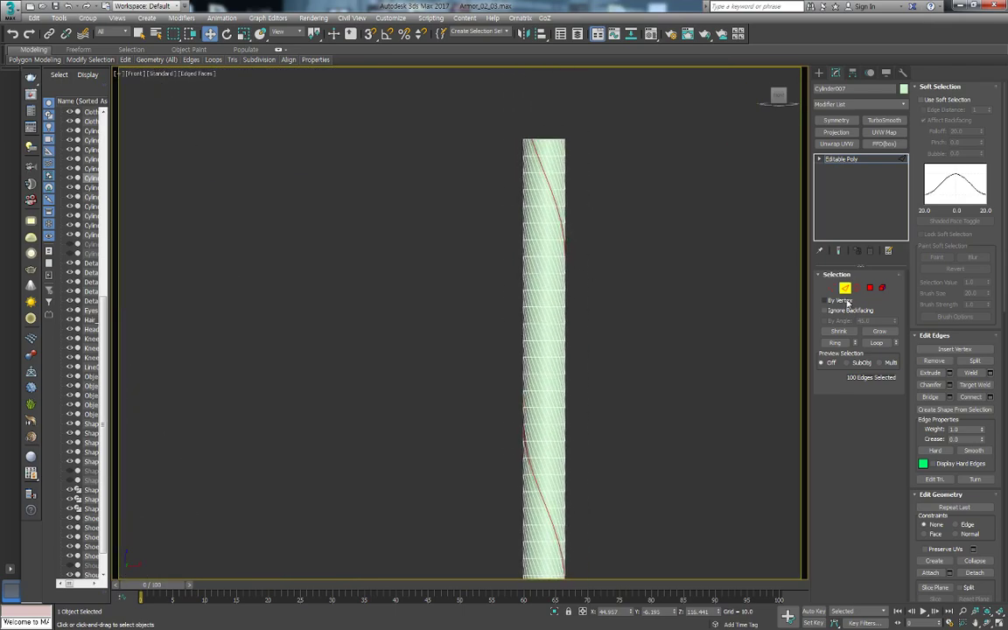
Convert the loop to its 101 vertices and enable Soft Selection with falloff 2.2
{"action": "left_click", "coordinate": [832, 289]}
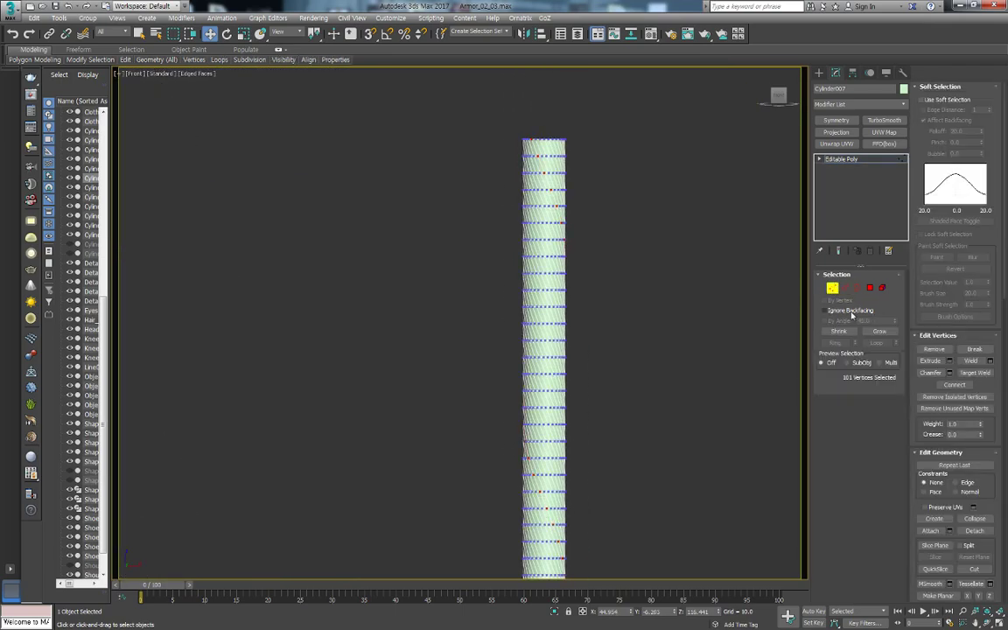
{"action": "left_click", "coordinate": [923, 99]}
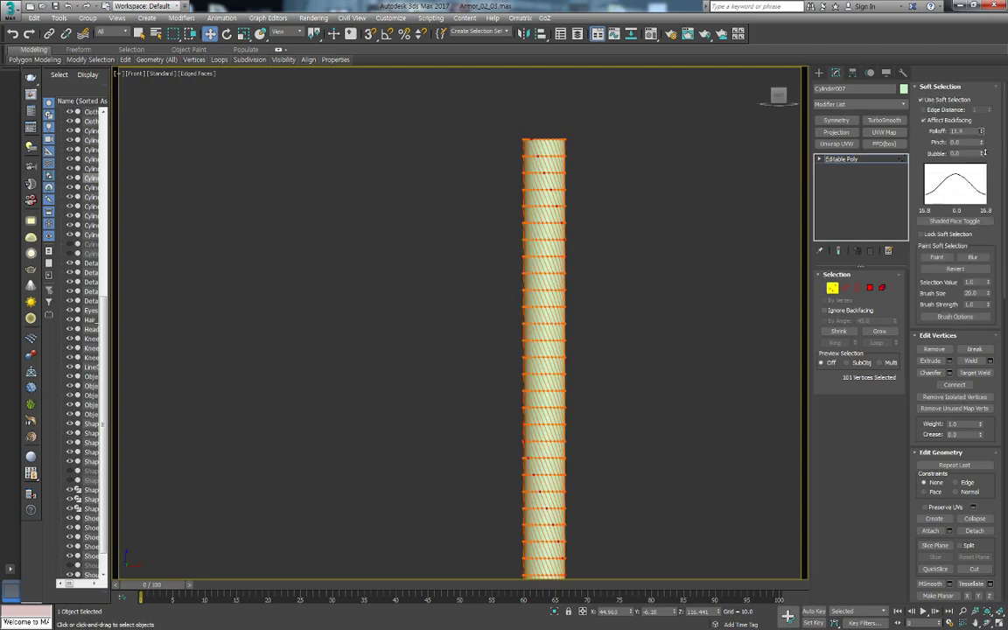
{"action": "left_click_drag", "start_coordinate": [984, 132], "coordinate": [986, 177]}
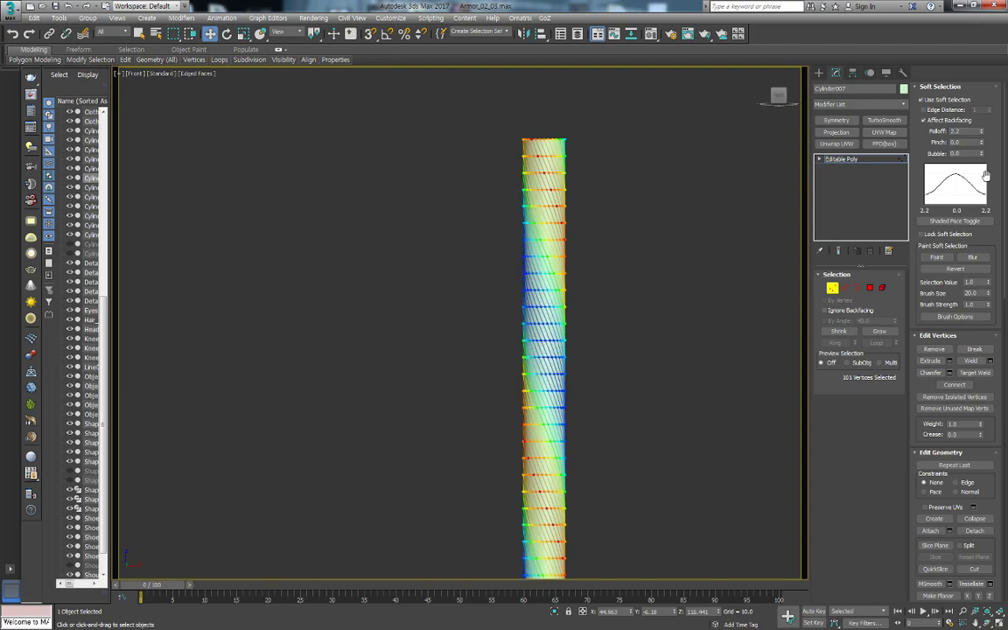
{"action": "middle_click_drag", "start_coordinate": [481, 180], "coordinate": [464, 185]}
In Top wireframe view, scale the soft-selected ring to 75% in Y and 90% in X
{"action": "key", "text": "t"}
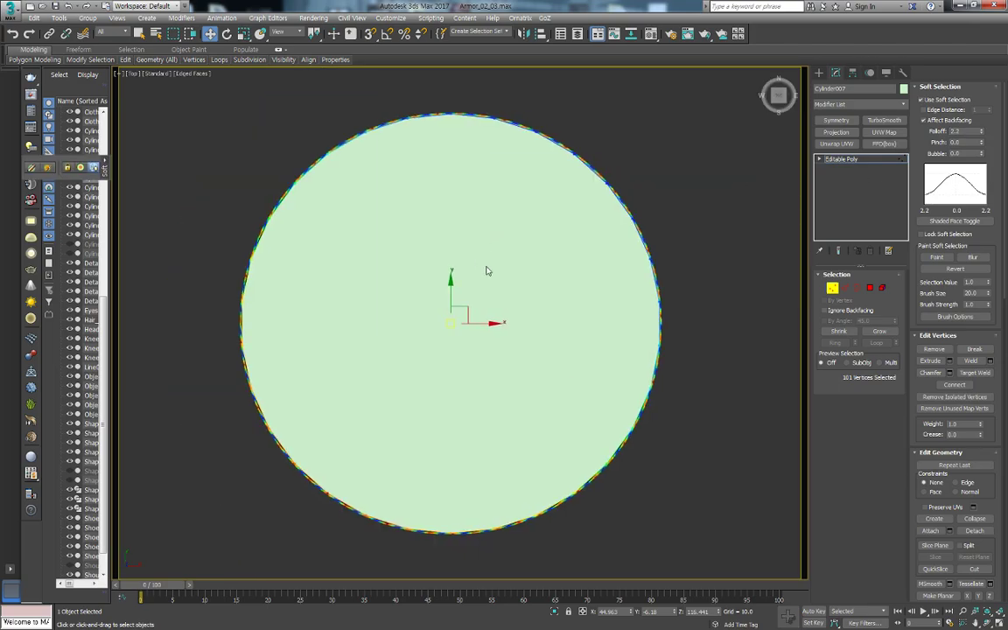
{"action": "right_click", "coordinate": [476, 255]}
{"action": "left_click", "coordinate": [512, 281]}
{"action": "key", "text": "F3"}
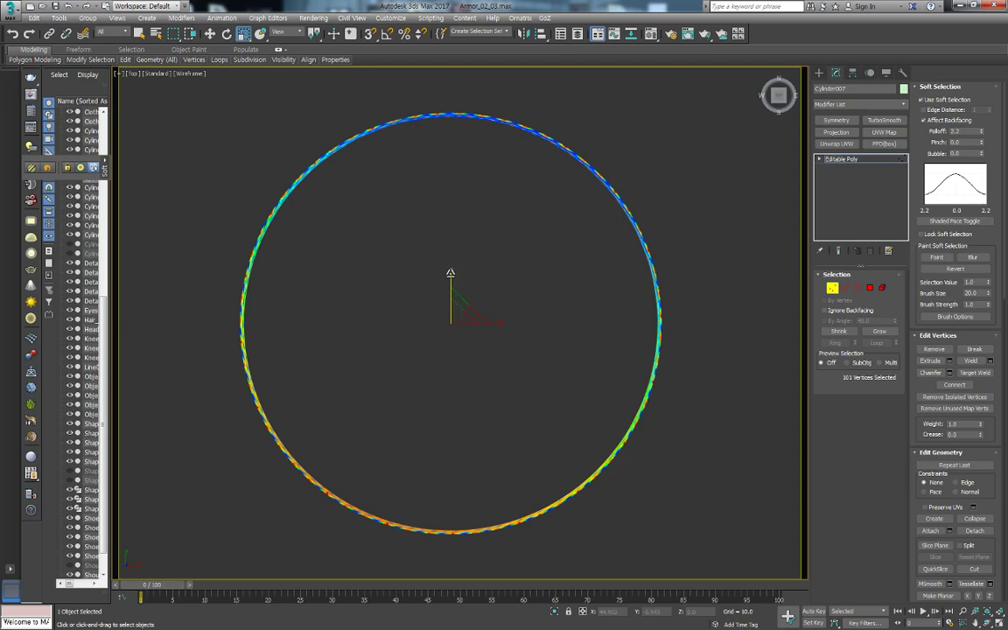
{"action": "left_click_drag", "start_coordinate": [450, 274], "coordinate": [456, 286]}
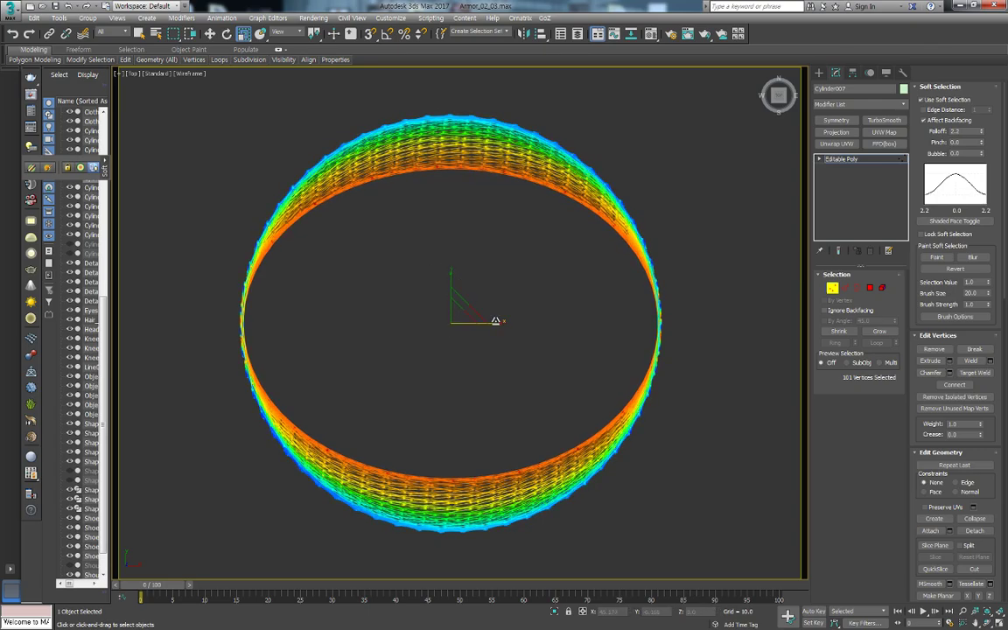
{"action": "left_click_drag", "start_coordinate": [493, 321], "coordinate": [479, 321]}
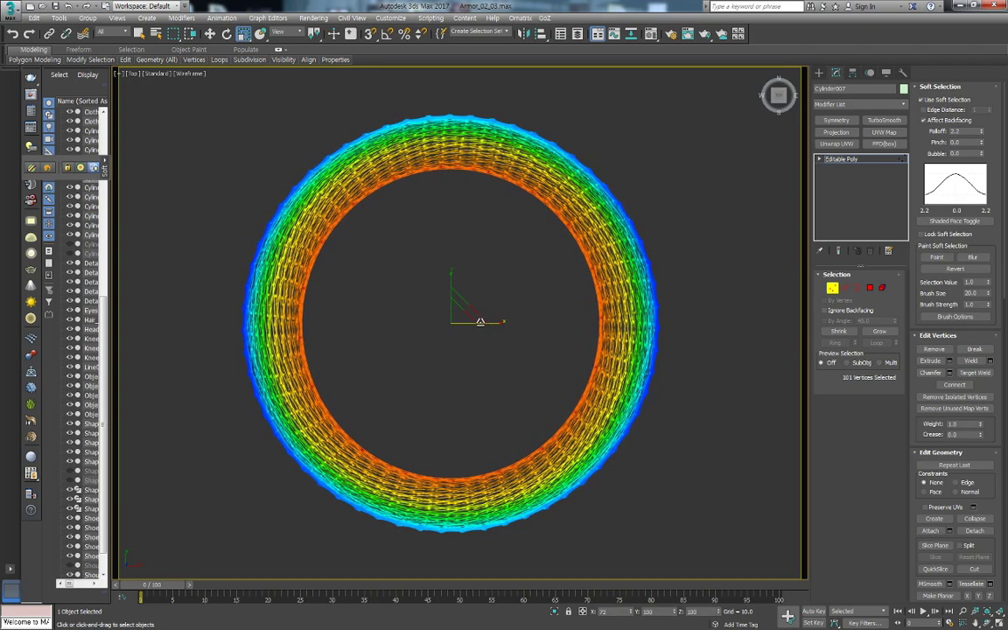
Back in Front view, reselect the 101-vertex spiral ring on the column
{"action": "key", "text": "f"}
{"action": "key", "text": "F3"}
{"action": "scroll", "coordinate": [484, 225], "scroll_direction": "up", "scroll_amount": 5}
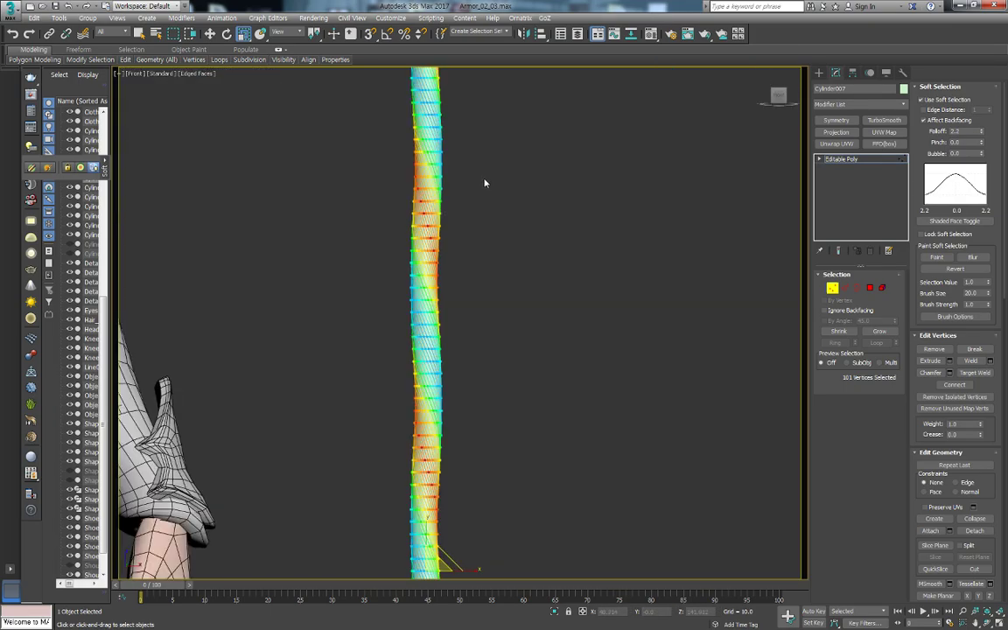
{"action": "left_click", "coordinate": [487, 179]}
{"action": "middle_click_drag", "start_coordinate": [489, 175], "coordinate": [506, 253]}
{"action": "scroll", "coordinate": [465, 230], "scroll_direction": "up", "scroll_amount": 2}
{"action": "scroll", "coordinate": [459, 207], "scroll_direction": "up", "scroll_amount": 2}
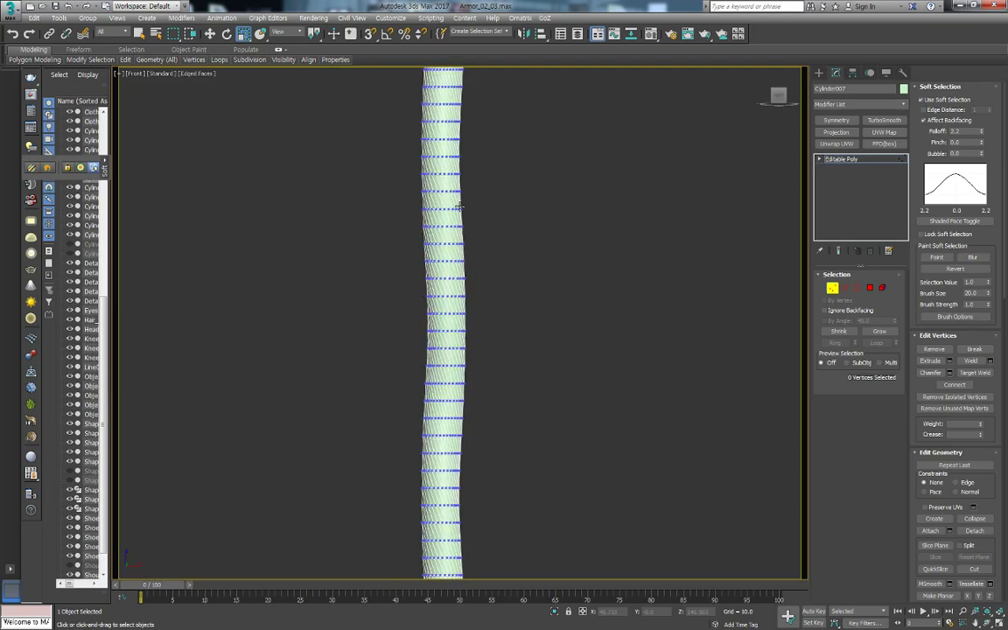
{"action": "middle_click_drag", "start_coordinate": [459, 206], "coordinate": [549, 331]}
{"action": "scroll", "coordinate": [549, 329], "scroll_direction": "up", "scroll_amount": 2}
{"action": "key", "text": "ctrl+z"}
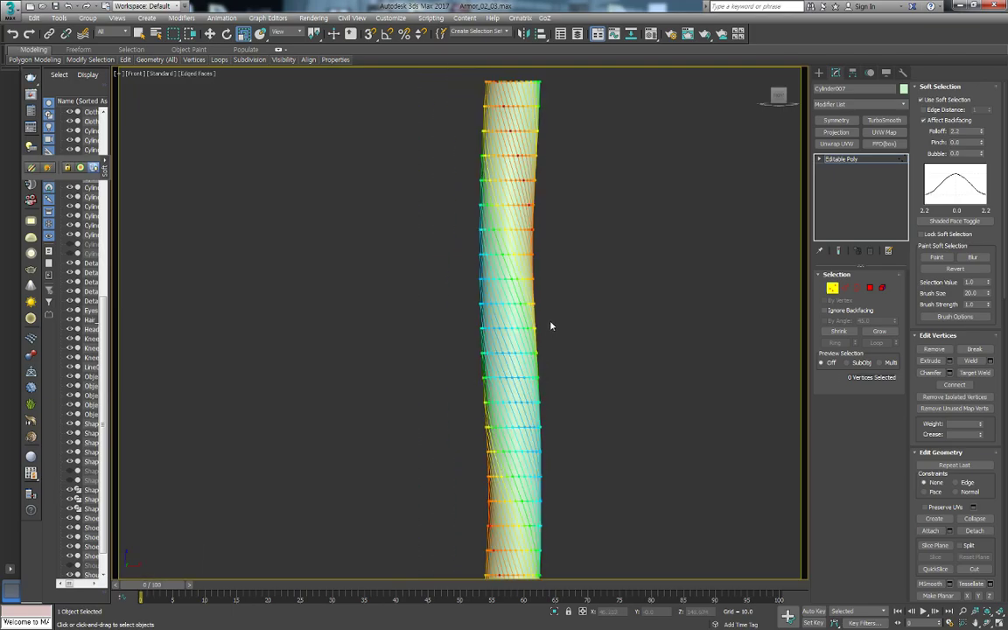
{"action": "scroll", "coordinate": [551, 280], "scroll_direction": "up", "scroll_amount": 2}
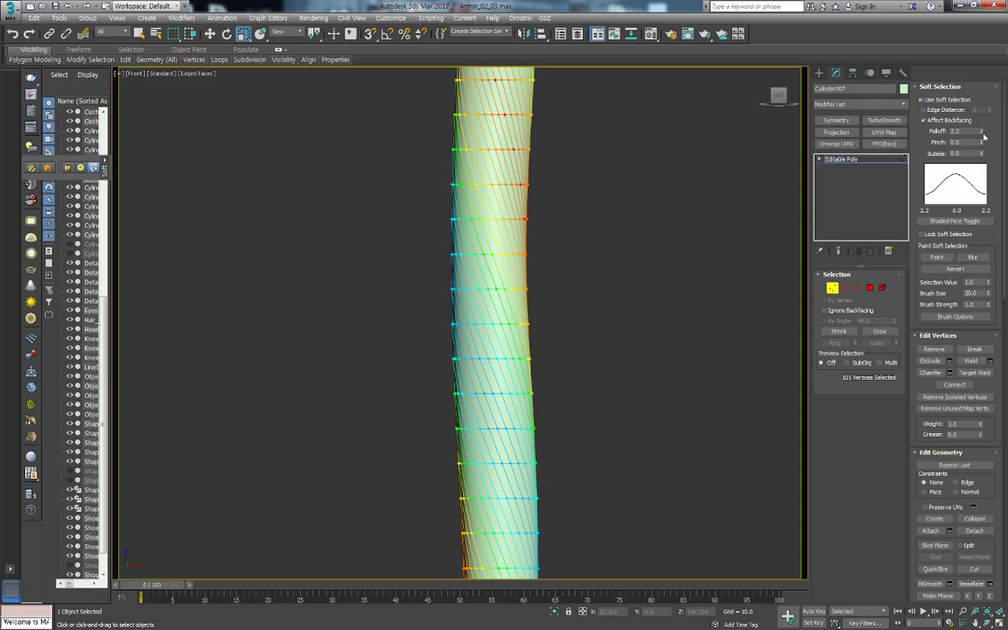
Retune the soft-selection falloff, then scale the ring to 70% in X and 88% in Y
{"action": "mouse_move", "coordinate": [981, 133]}
{"action": "left_mouse_down"}
{"action": "mouse_move", "coordinate": [990, 159]}
{"action": "mouse_move", "coordinate": [990, 149]}
{"action": "left_mouse_up"}
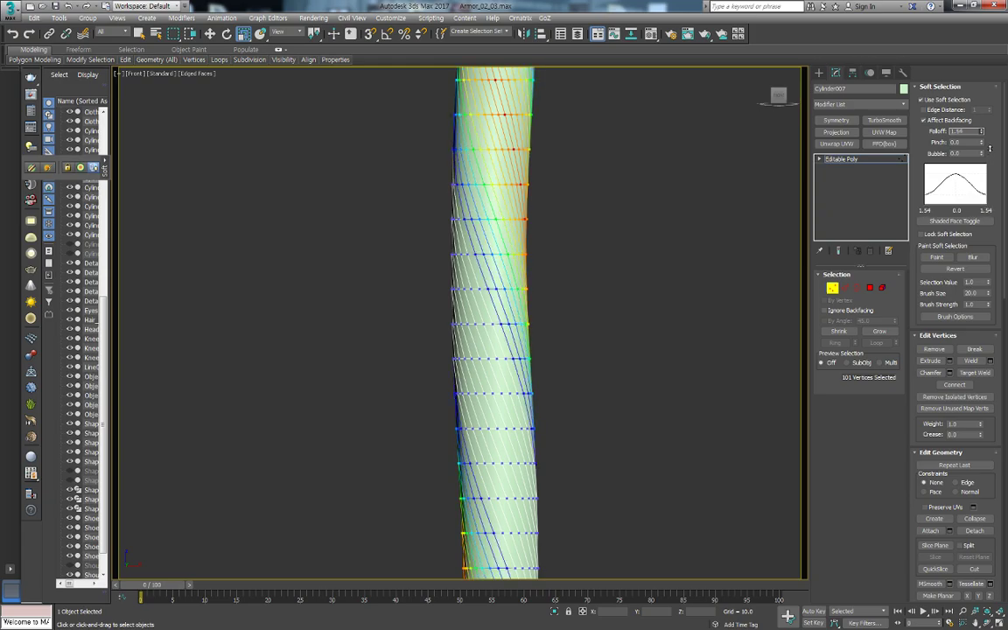
{"action": "key", "text": "ctrl+z"}
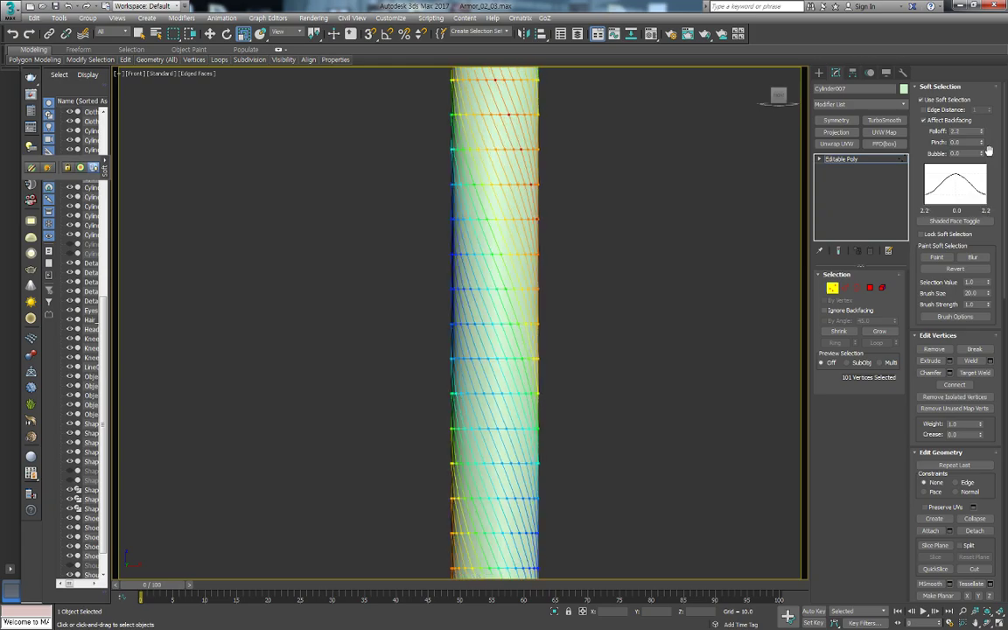
{"action": "mouse_move", "coordinate": [981, 131]}
{"action": "left_mouse_down"}
{"action": "mouse_move", "coordinate": [986, 115]}
{"action": "mouse_move", "coordinate": [986, 137]}
{"action": "left_mouse_up"}
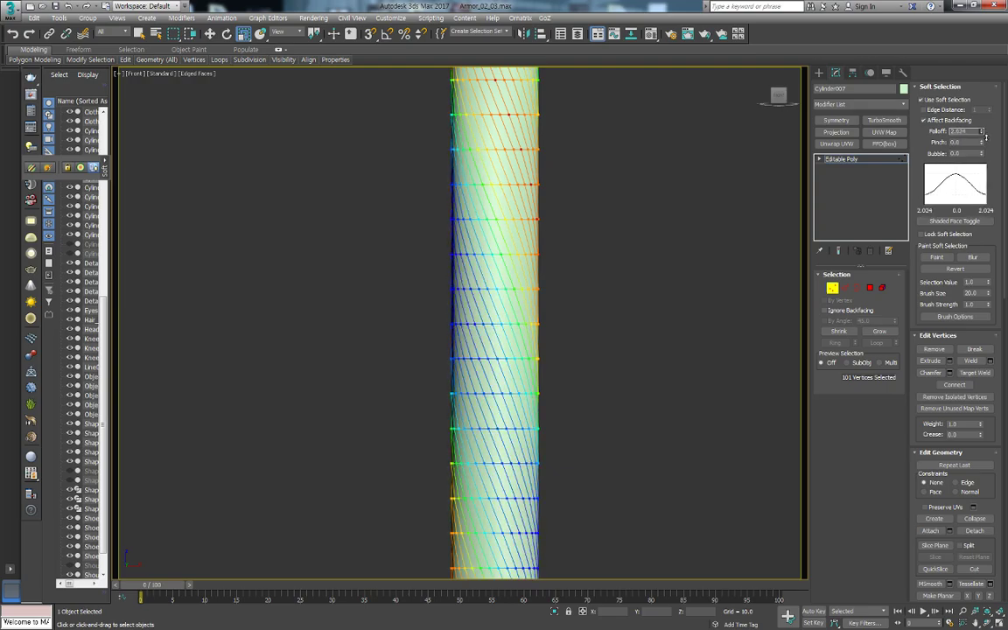
{"action": "key", "text": "t"}
{"action": "key", "text": "F3"}
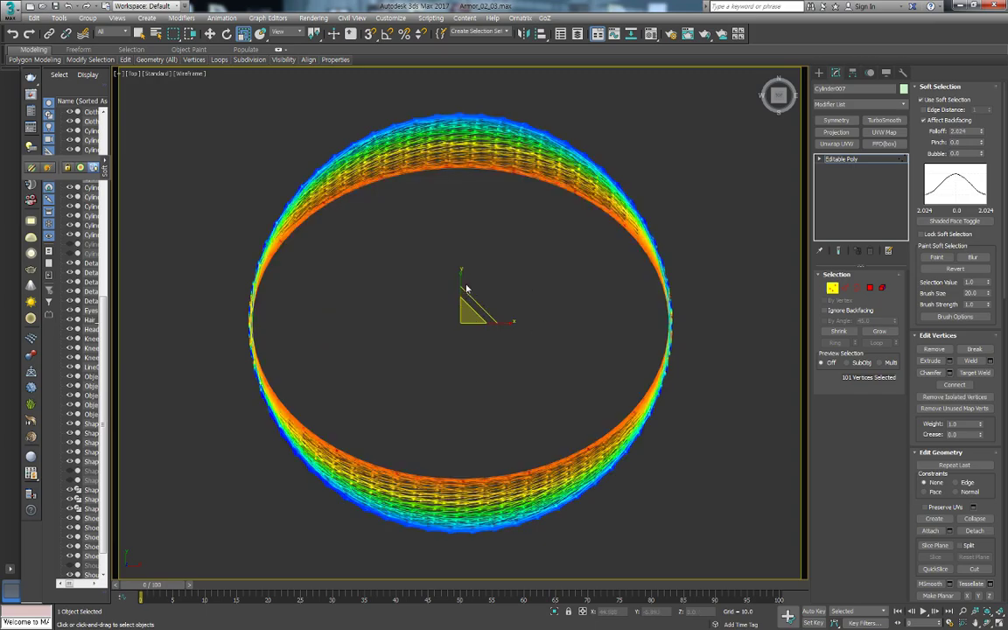
{"action": "left_click_drag", "start_coordinate": [492, 317], "coordinate": [486, 324]}
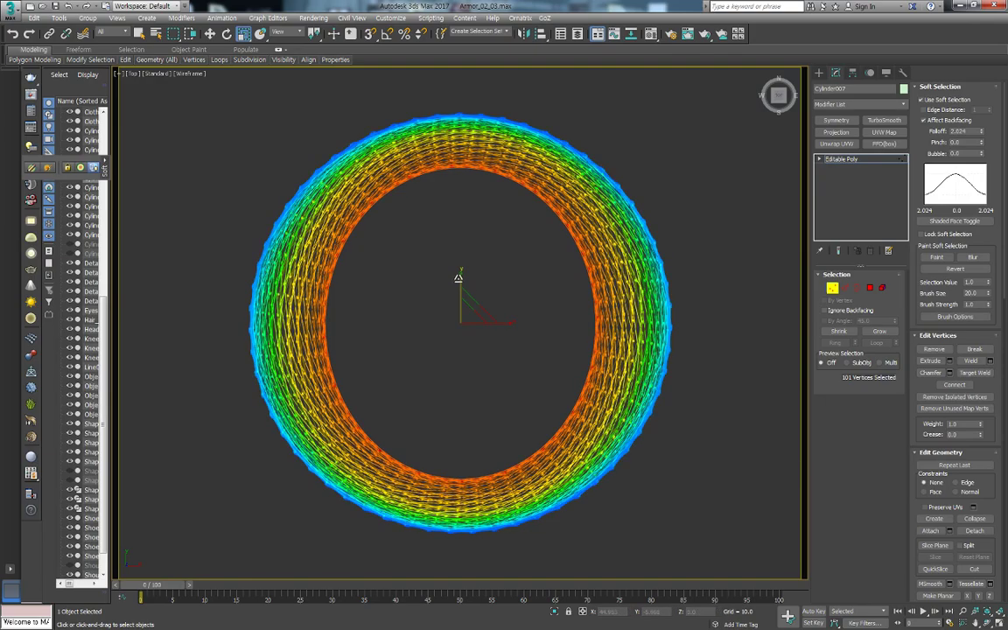
{"action": "left_click_drag", "start_coordinate": [461, 275], "coordinate": [464, 281]}
Lower the falloff further and squash the ring along Y and X into an ellipse
{"action": "key", "text": "f"}
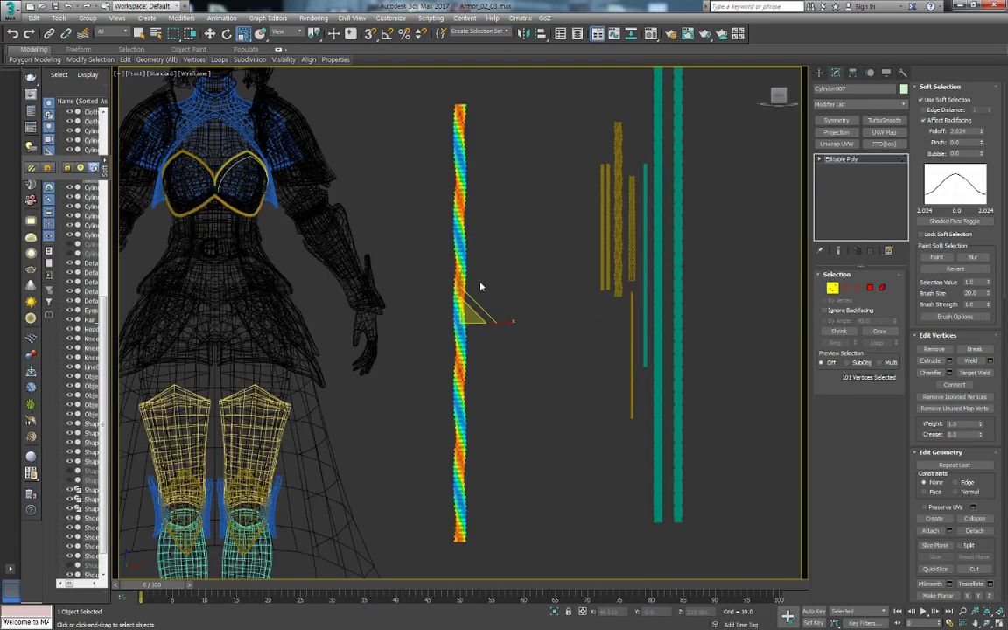
{"action": "key", "text": "F3"}
{"action": "key", "text": "z"}
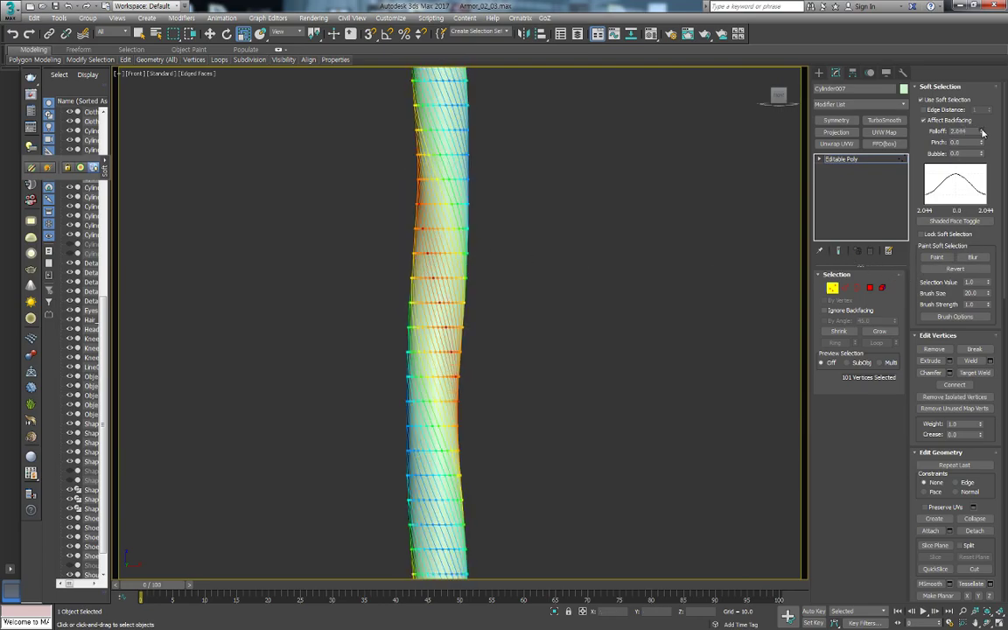
{"action": "left_click_drag", "start_coordinate": [981, 131], "coordinate": [990, 159]}
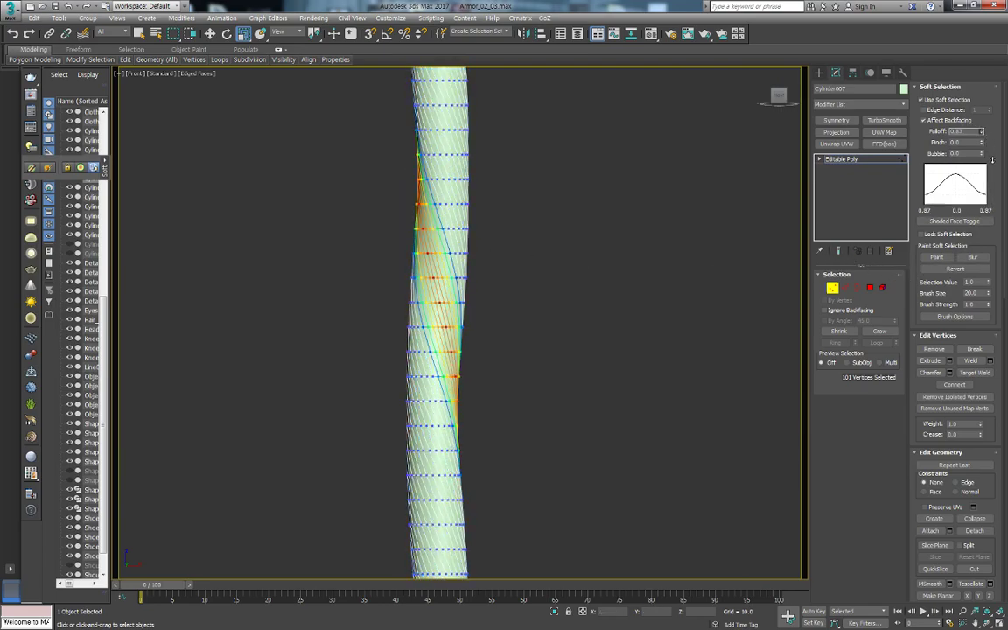
{"action": "key", "text": "t"}
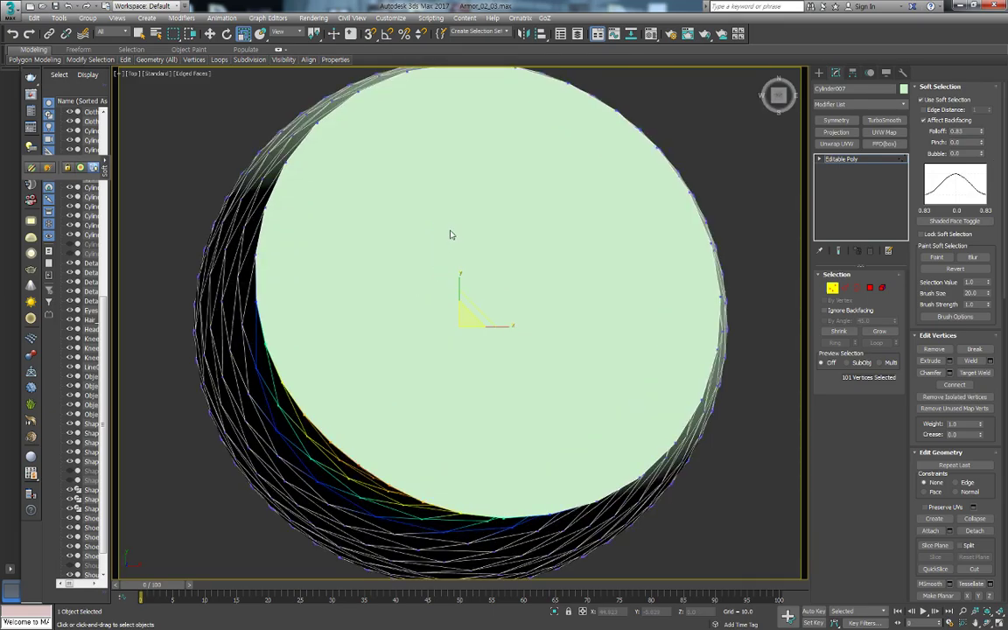
{"action": "key", "text": "F3"}
{"action": "key", "text": "z"}
{"action": "left_click_drag", "start_coordinate": [461, 285], "coordinate": [461, 296]}
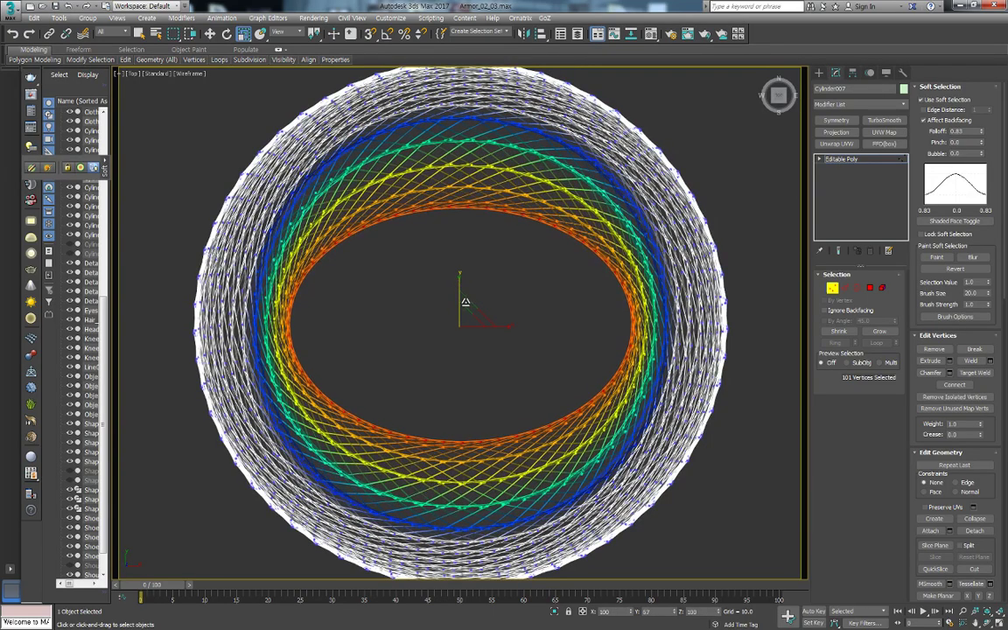
{"action": "left_click_drag", "start_coordinate": [496, 328], "coordinate": [481, 329]}
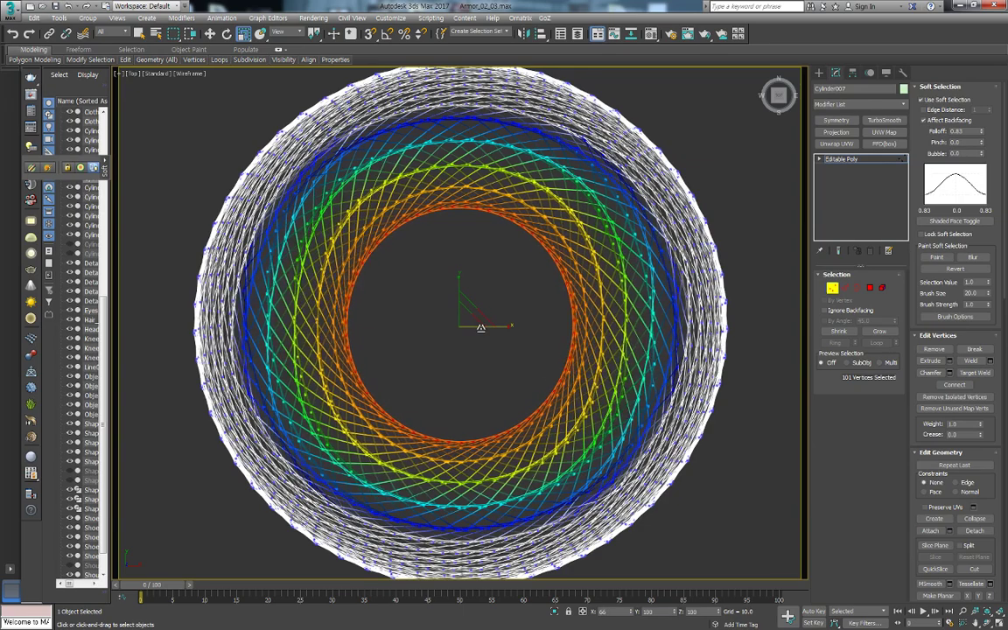
Tighten the falloff to 0.27 and squash the inner ring into a horizontal ellipse
{"action": "key", "text": "f"}
{"action": "key", "text": "F3"}
{"action": "key", "text": "z"}
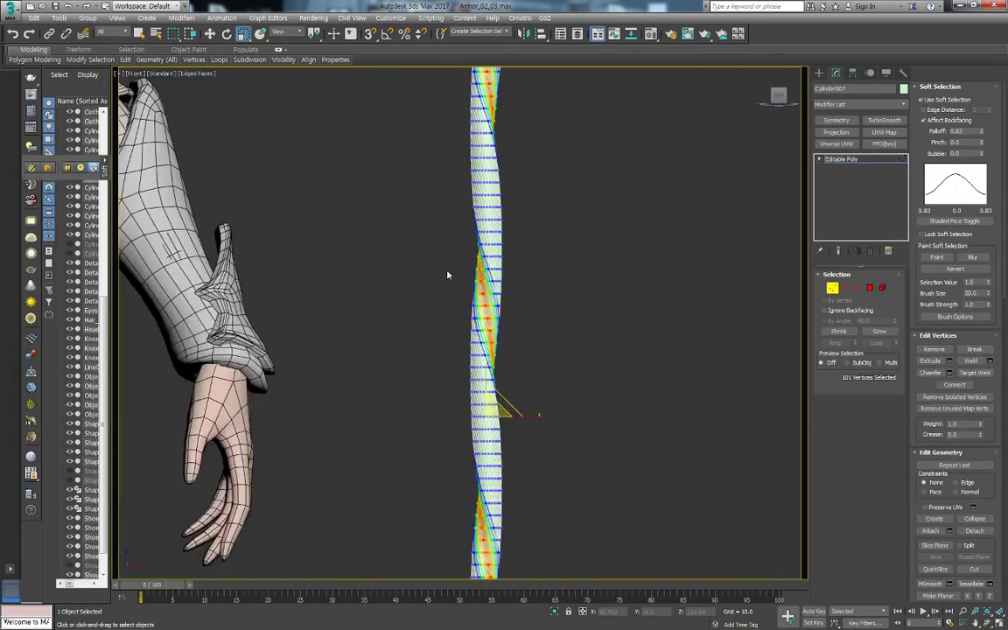
{"action": "key", "text": "F4"}
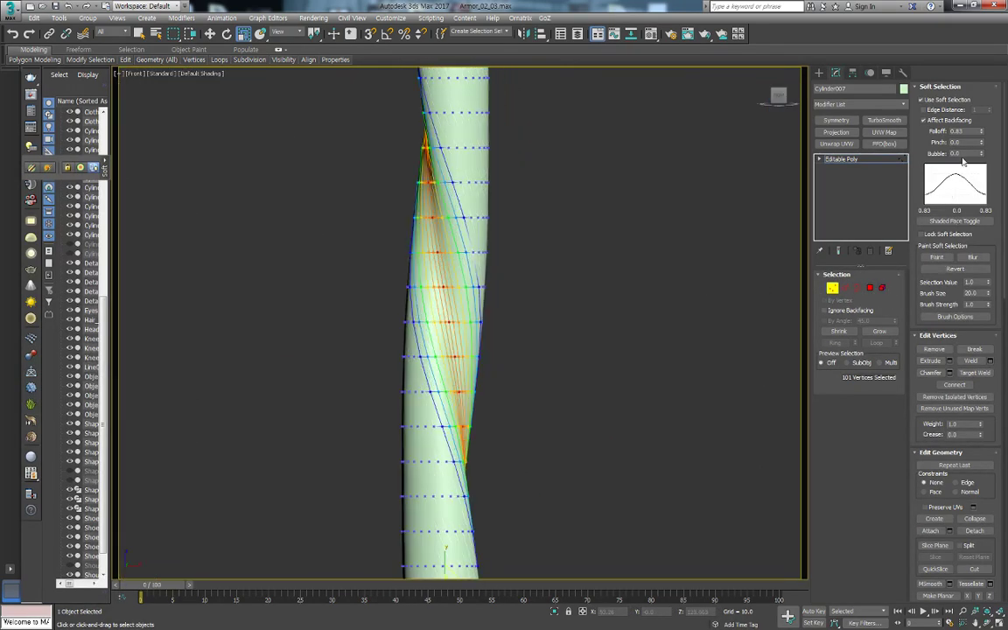
{"action": "left_click_drag", "start_coordinate": [982, 131], "coordinate": [985, 165]}
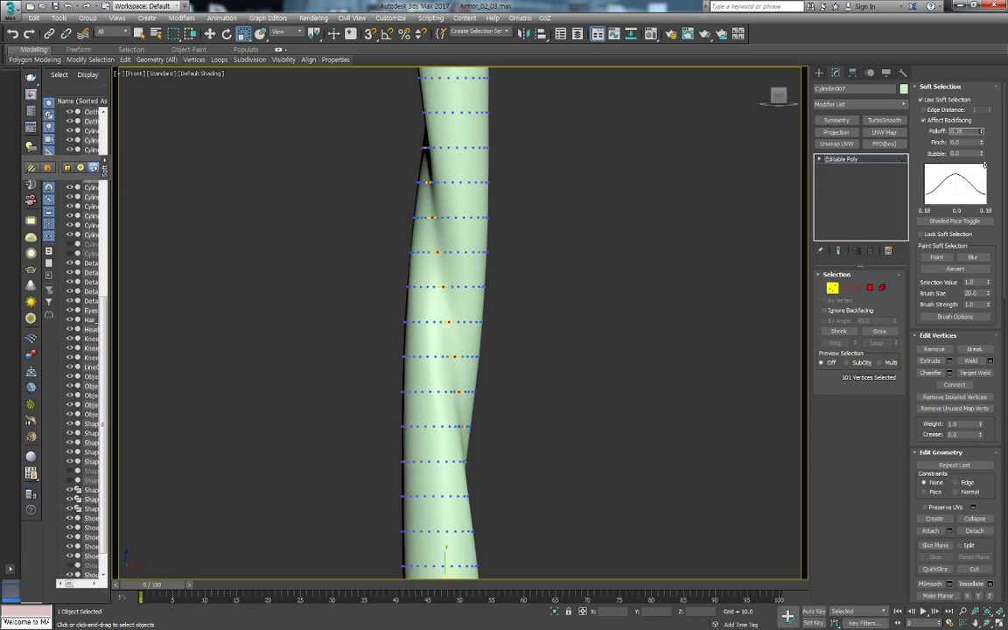
{"action": "key", "text": "t"}
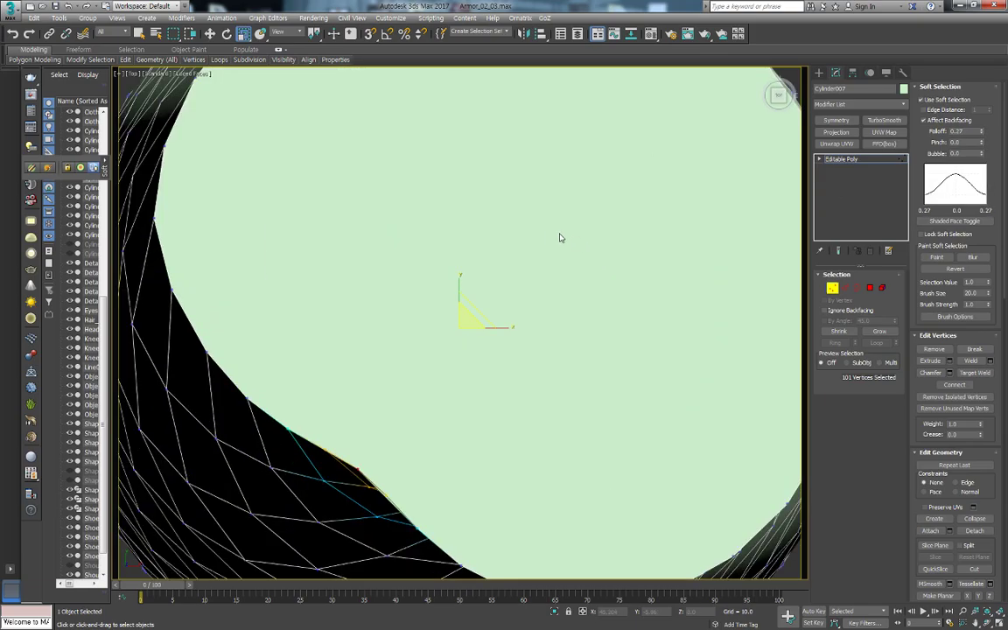
{"action": "key", "text": "F3"}
{"action": "key", "text": "z"}
{"action": "mouse_move", "coordinate": [501, 263]}
{"action": "left_mouse_down"}
{"action": "mouse_move", "coordinate": [538, 288]}
{"action": "mouse_move", "coordinate": [500, 264]}
{"action": "mouse_move", "coordinate": [531, 283]}
{"action": "left_mouse_up"}
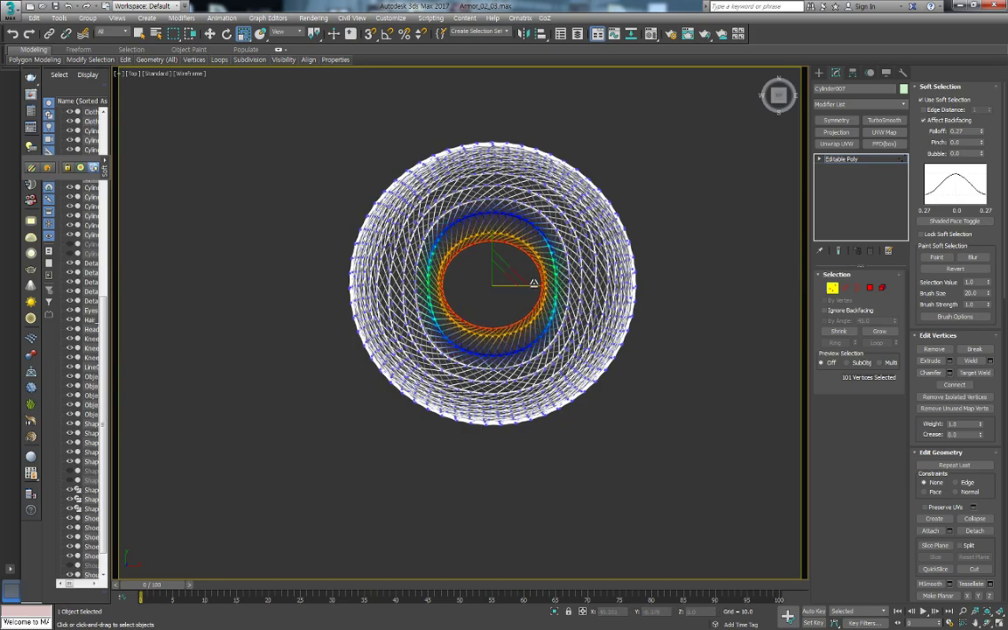
{"action": "key", "text": "f"}
{"action": "key", "text": "F3"}
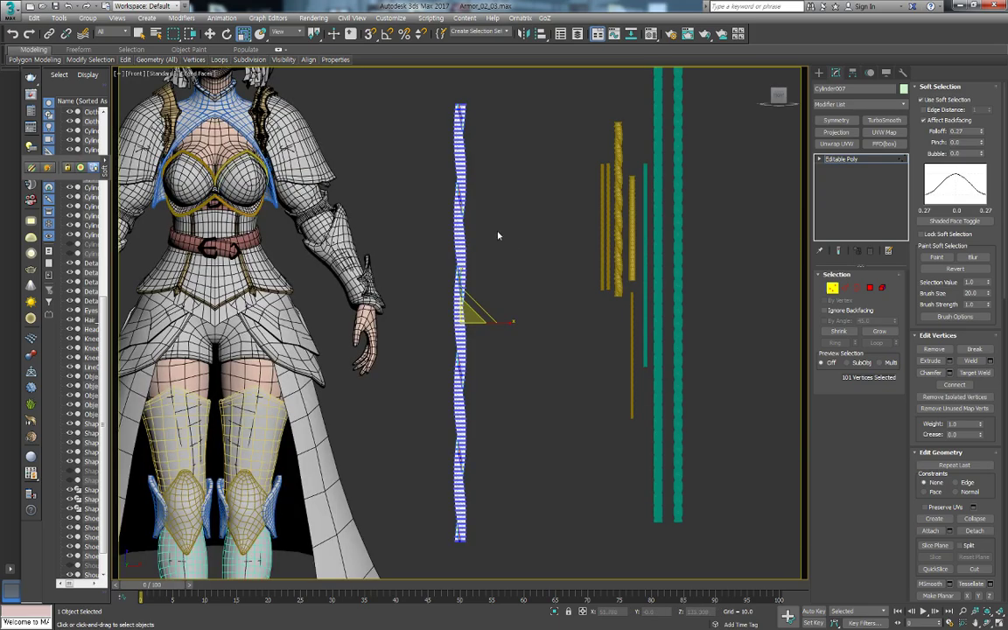
{"action": "key", "text": "z"}
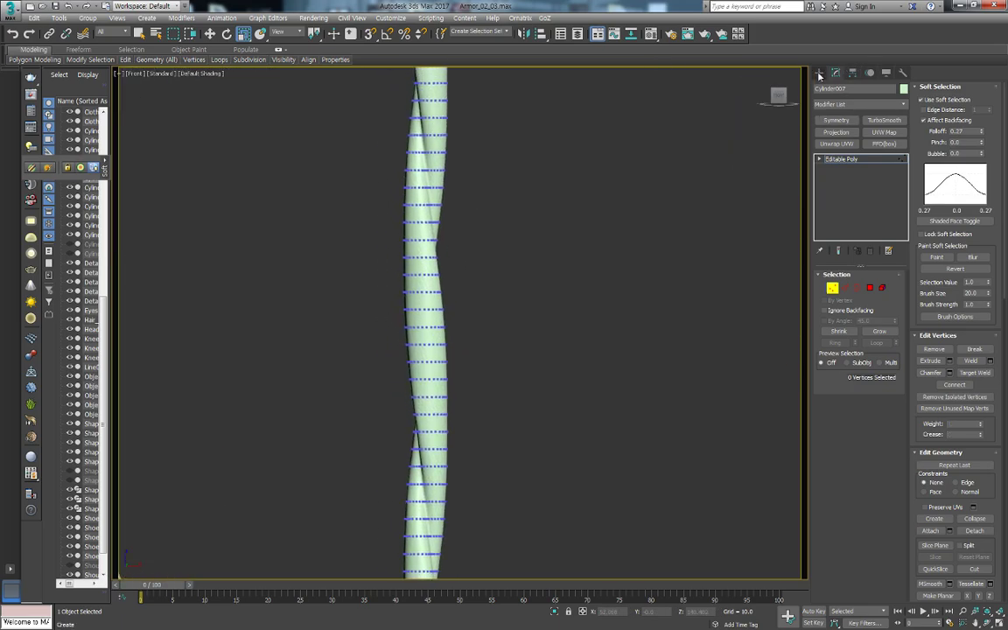
Squash the rope cylinder to about a third of its height and raise it beside the knees
{"action": "key", "text": "F4"}
{"action": "scroll", "coordinate": [495, 187], "scroll_direction": "down", "scroll_amount": 3}
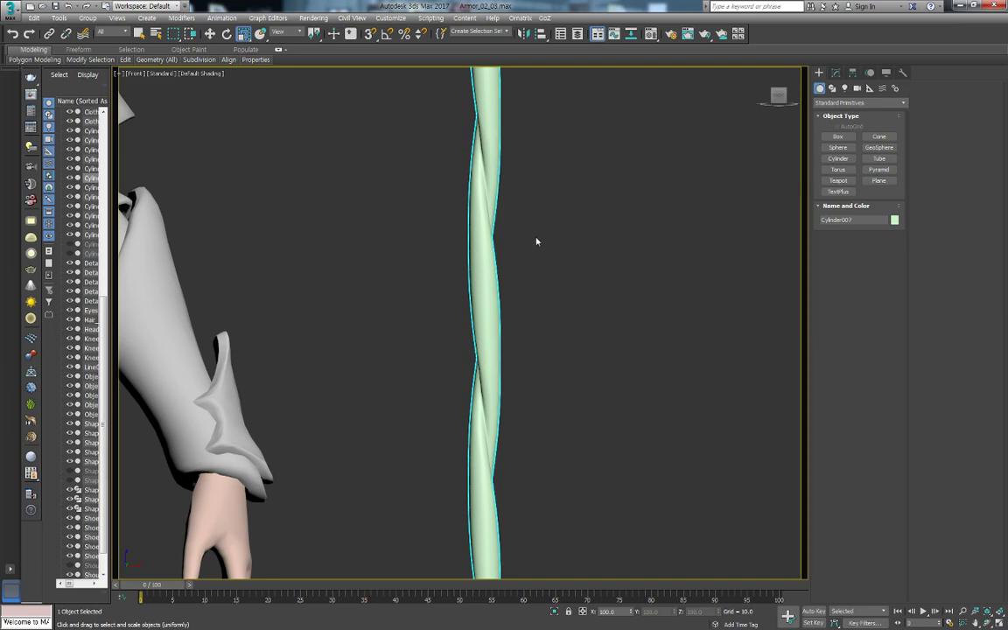
{"action": "scroll", "coordinate": [536, 241], "scroll_direction": "down", "scroll_amount": 3}
{"action": "scroll", "coordinate": [535, 234], "scroll_direction": "up", "scroll_amount": 2}
{"action": "key", "text": "r"}
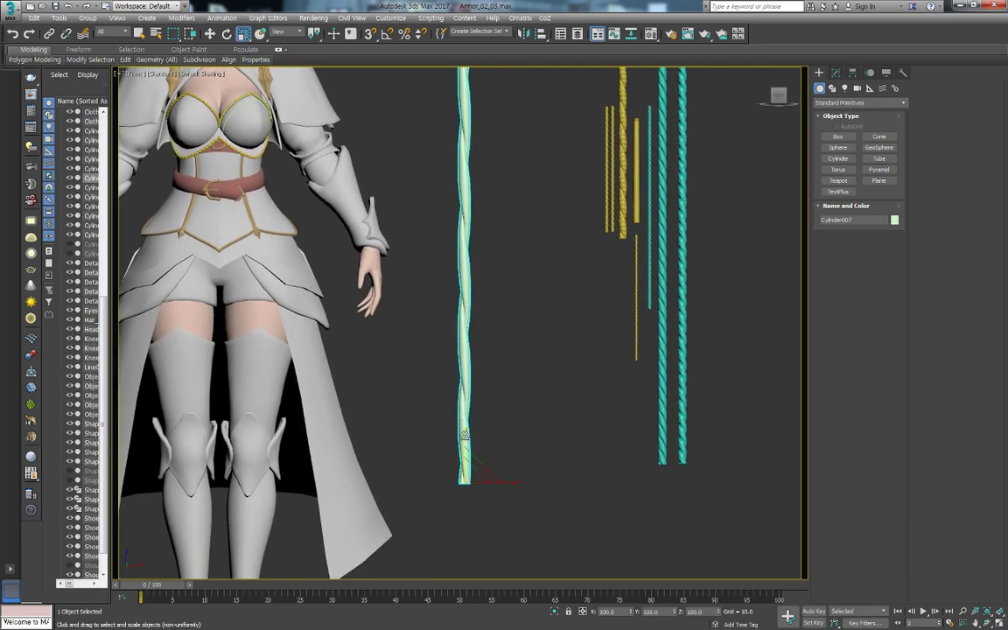
{"action": "left_click_drag", "start_coordinate": [462, 422], "coordinate": [468, 492]}
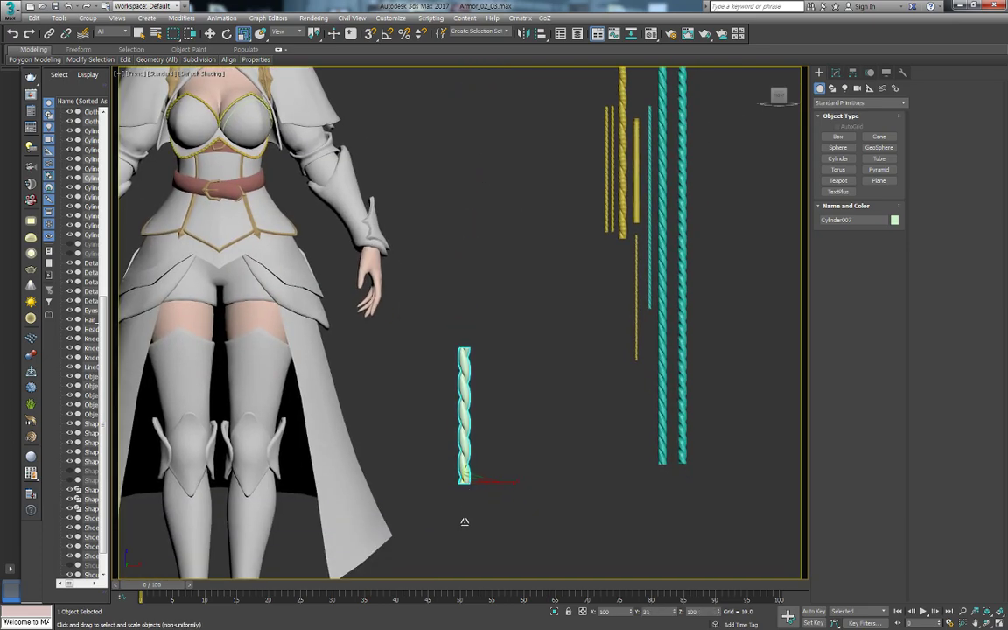
{"action": "right_click", "coordinate": [464, 468]}
{"action": "left_click", "coordinate": [508, 474]}
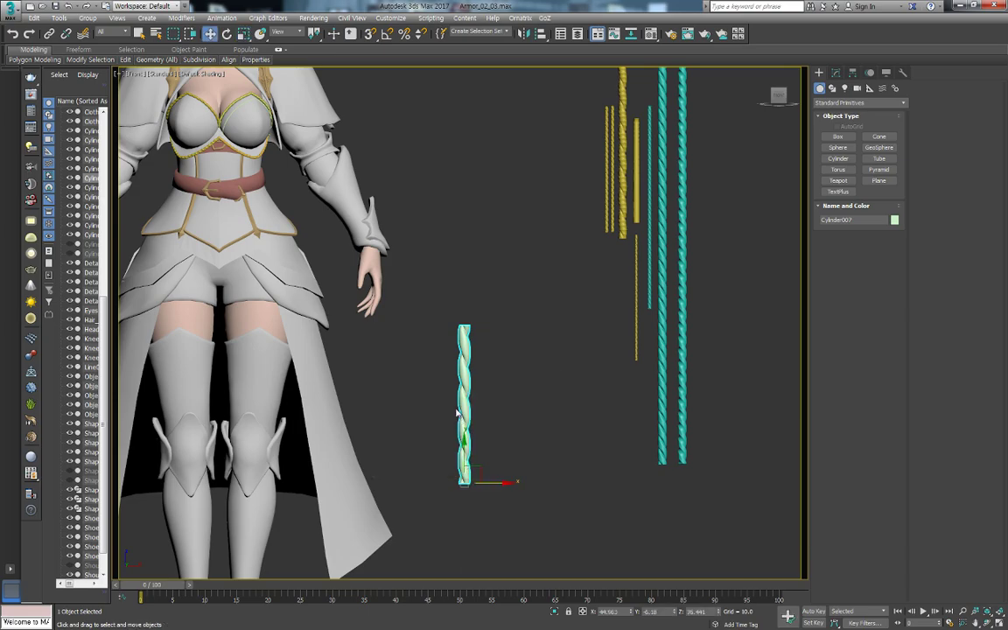
{"action": "left_click_drag", "start_coordinate": [464, 442], "coordinate": [465, 201]}
{"action": "key", "text": "z"}
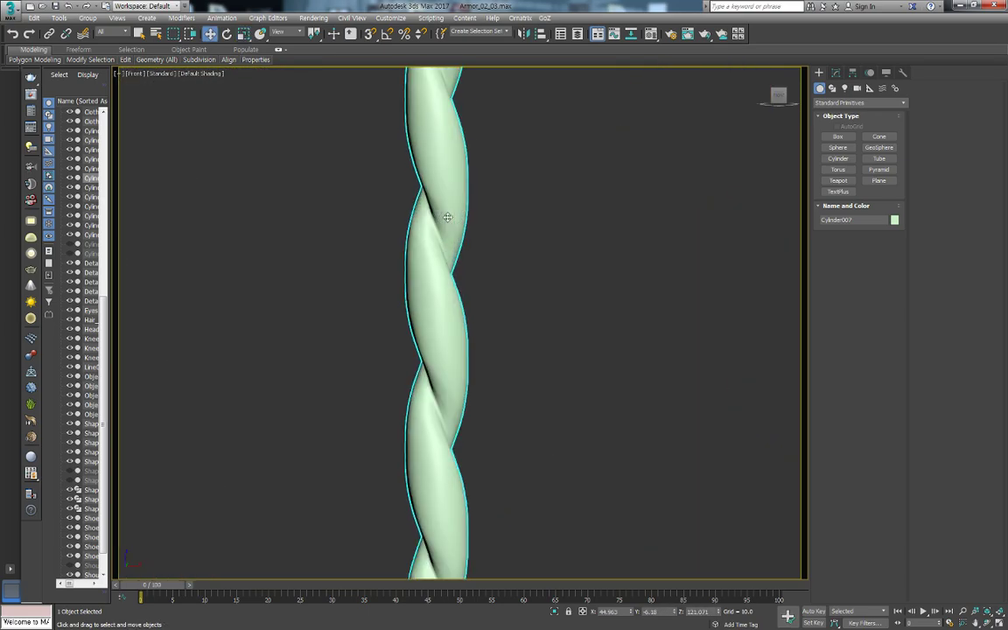
{"action": "key", "text": "F4"}
Select the spiral seam edge loop and chamfer it into two parallel loops
{"action": "key", "text": "2"}
{"action": "double_click", "coordinate": [429, 235]}
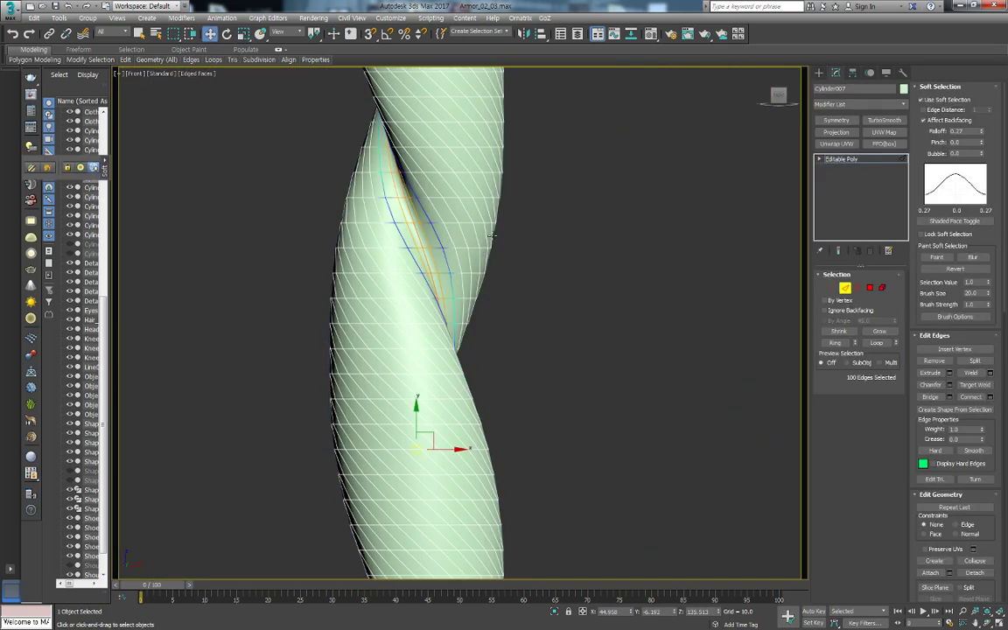
{"action": "key", "text": "z"}
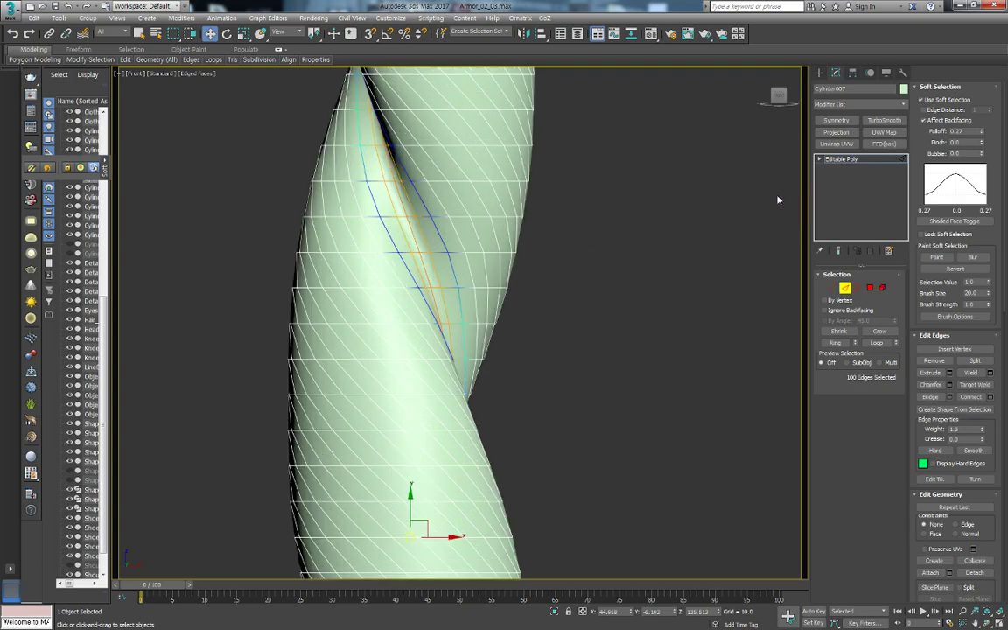
{"action": "scroll", "coordinate": [455, 255], "scroll_direction": "up", "scroll_amount": 2}
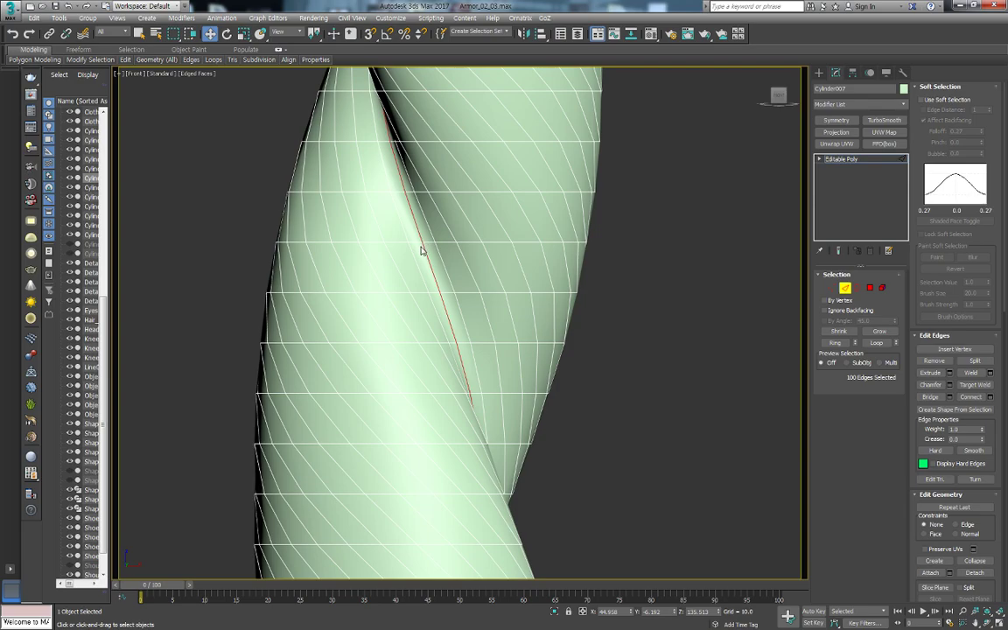
{"action": "key", "text": "ctrl+shift+c"}
{"action": "left_click_drag", "start_coordinate": [426, 255], "coordinate": [429, 245]}
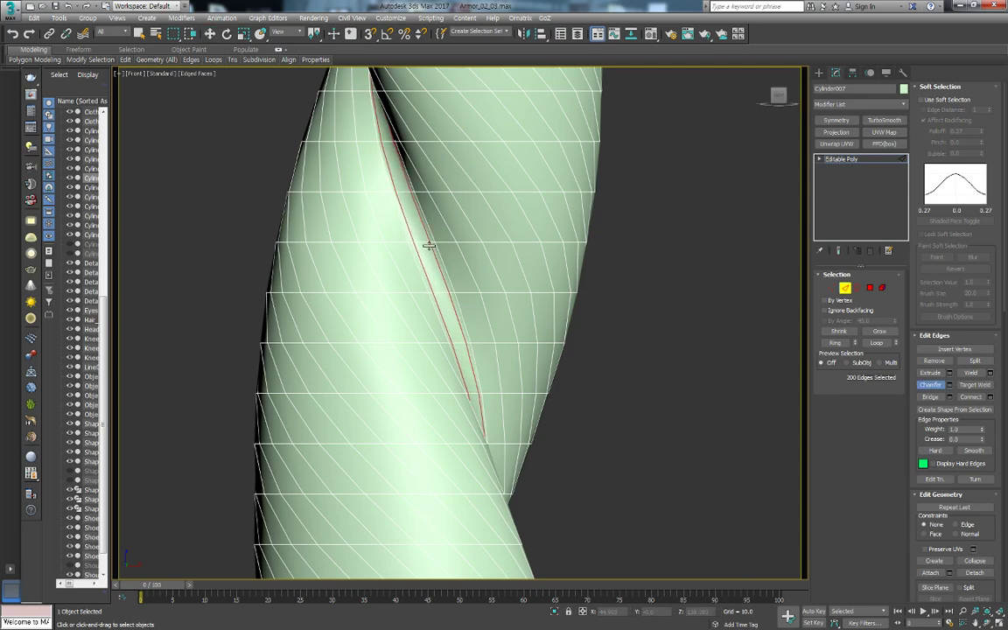
{"action": "left_click", "coordinate": [647, 304]}
{"action": "key", "text": "F4"}
{"action": "scroll", "coordinate": [647, 304], "scroll_direction": "down", "scroll_amount": 3}
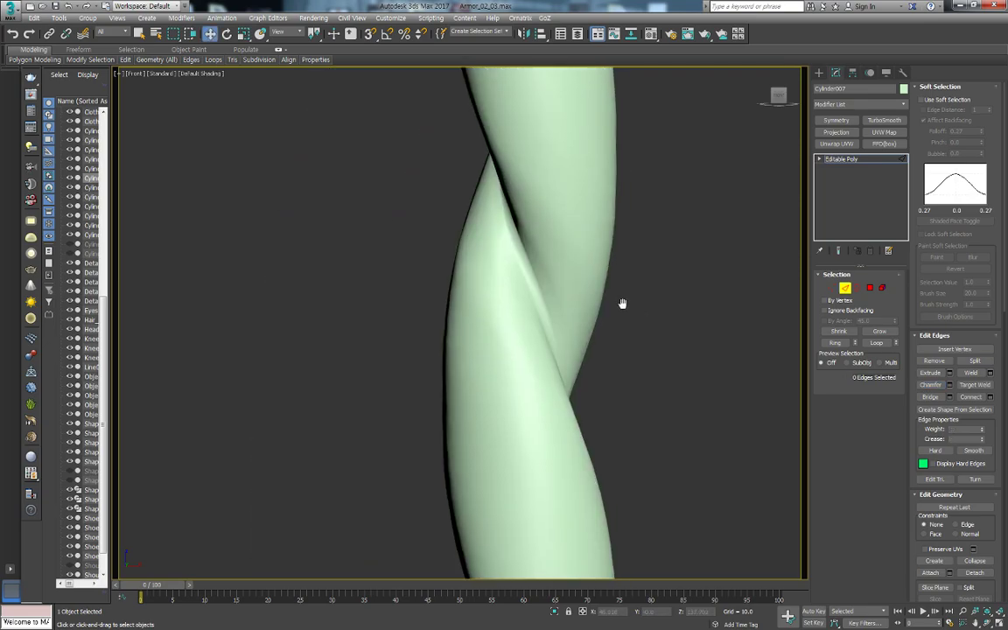
Toggle edged faces and inspect the rope beside the leg armor
{"action": "scroll", "coordinate": [622, 303], "scroll_direction": "down", "scroll_amount": 1}
{"action": "key", "text": "F4"}
{"action": "scroll", "coordinate": [568, 295], "scroll_direction": "up", "scroll_amount": 2}
{"action": "scroll", "coordinate": [527, 293], "scroll_direction": "down", "scroll_amount": 4}
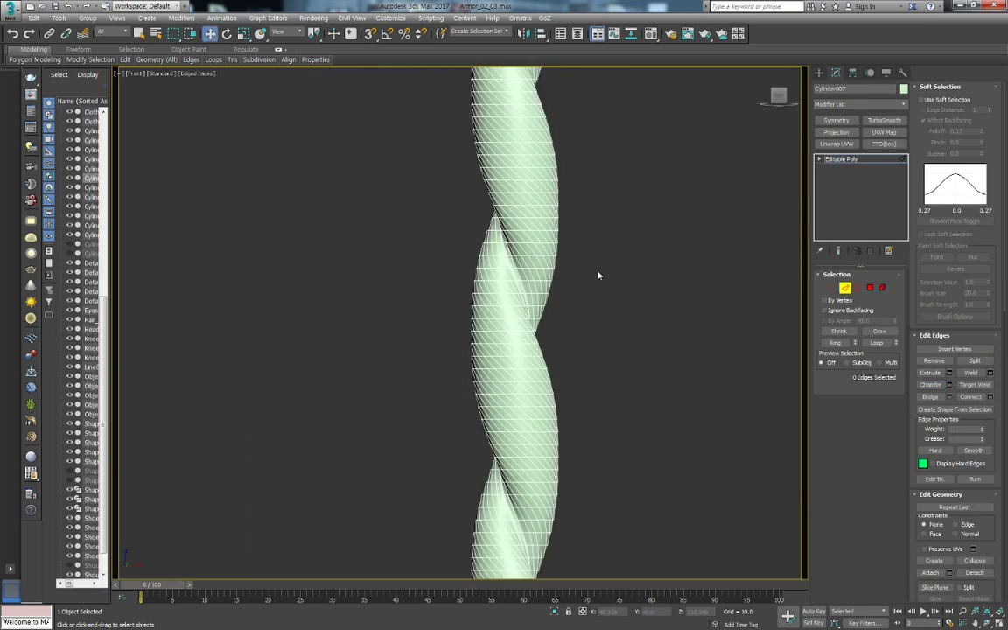
{"action": "left_click", "coordinate": [727, 164]}
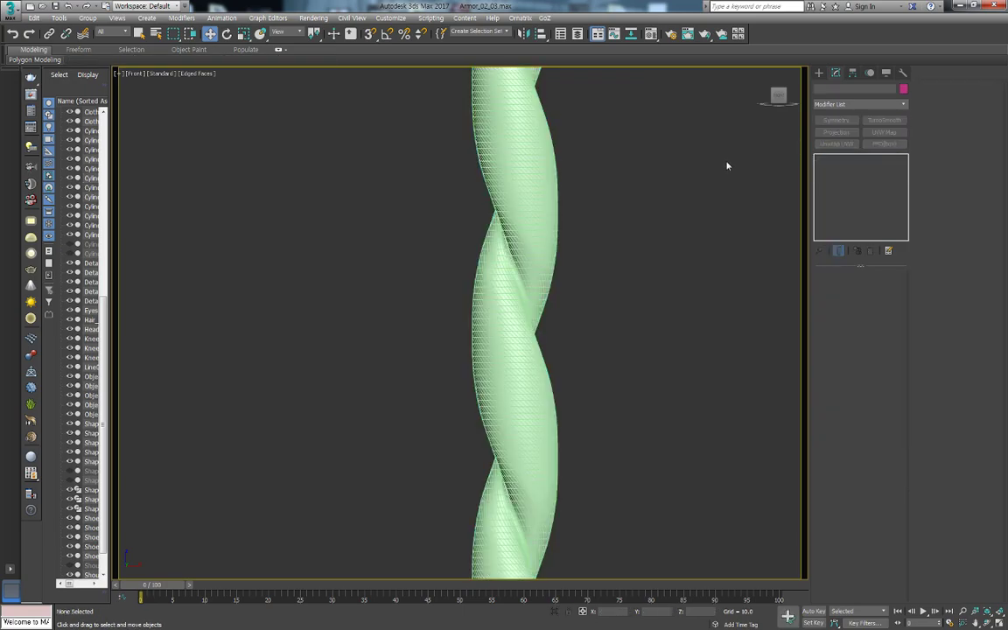
{"action": "key", "text": "F4"}
{"action": "scroll", "coordinate": [633, 259], "scroll_direction": "down", "scroll_amount": 4}
{"action": "mouse_move", "coordinate": [633, 259]}
{"action": "middle_mouse_down"}
{"action": "mouse_move", "coordinate": [574, 241]}
{"action": "mouse_move", "coordinate": [575, 307]}
{"action": "middle_mouse_up"}
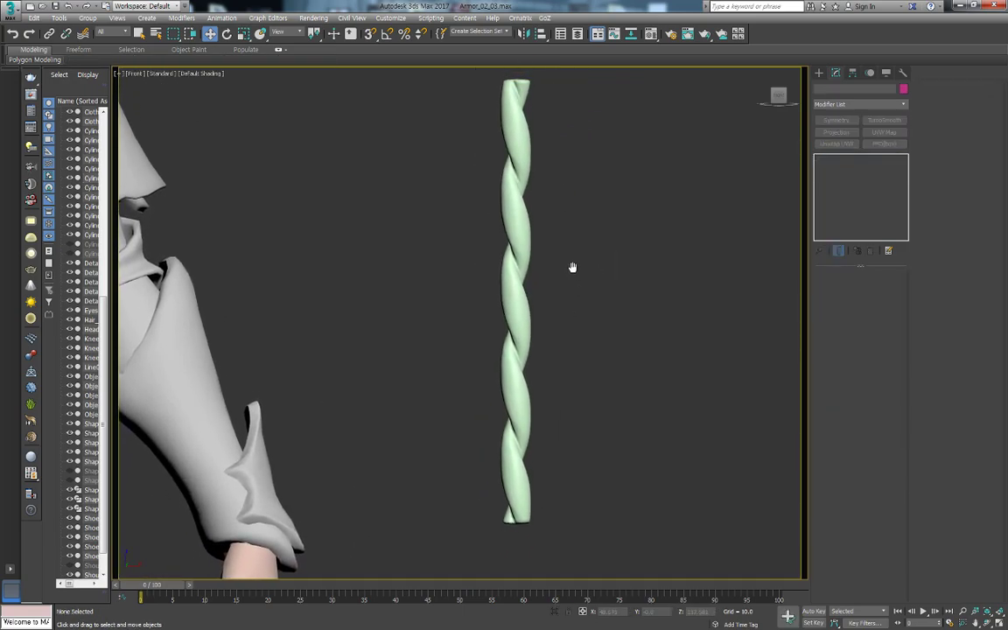
{"action": "scroll", "coordinate": [575, 307], "scroll_direction": "up", "scroll_amount": 1}
{"action": "scroll", "coordinate": [574, 302], "scroll_direction": "up", "scroll_amount": 2}
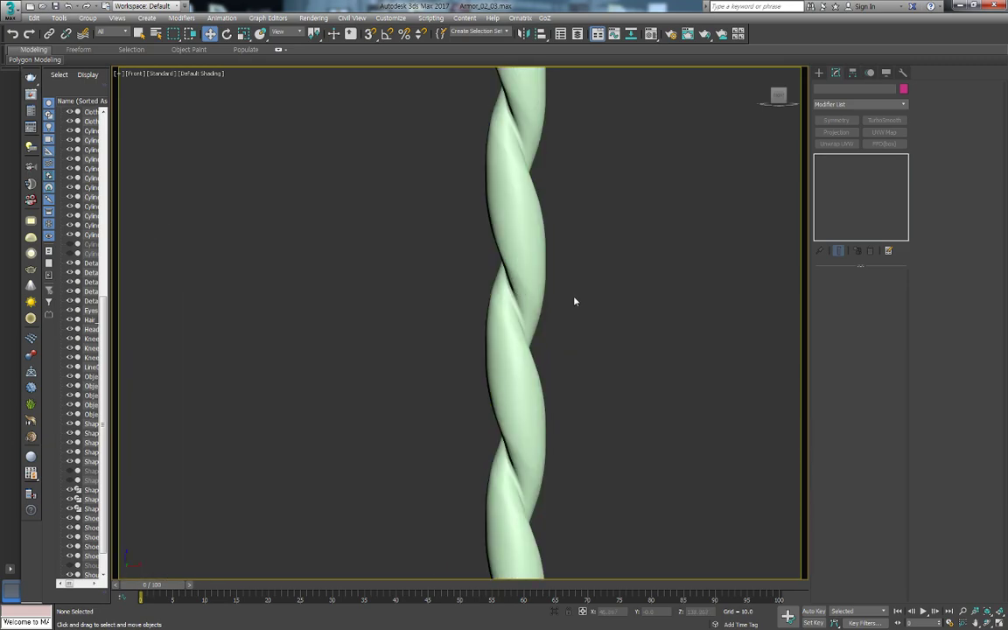
{"action": "scroll", "coordinate": [547, 288], "scroll_direction": "up", "scroll_amount": 3}
{"action": "key", "text": "F4"}
{"action": "scroll", "coordinate": [514, 285], "scroll_direction": "down", "scroll_amount": 2}
{"action": "scroll", "coordinate": [514, 285], "scroll_direction": "down", "scroll_amount": 3}
Select the twisted rope and delete its TurboSmooth modifier, leaving Editable Poly
{"action": "left_click", "coordinate": [490, 248]}
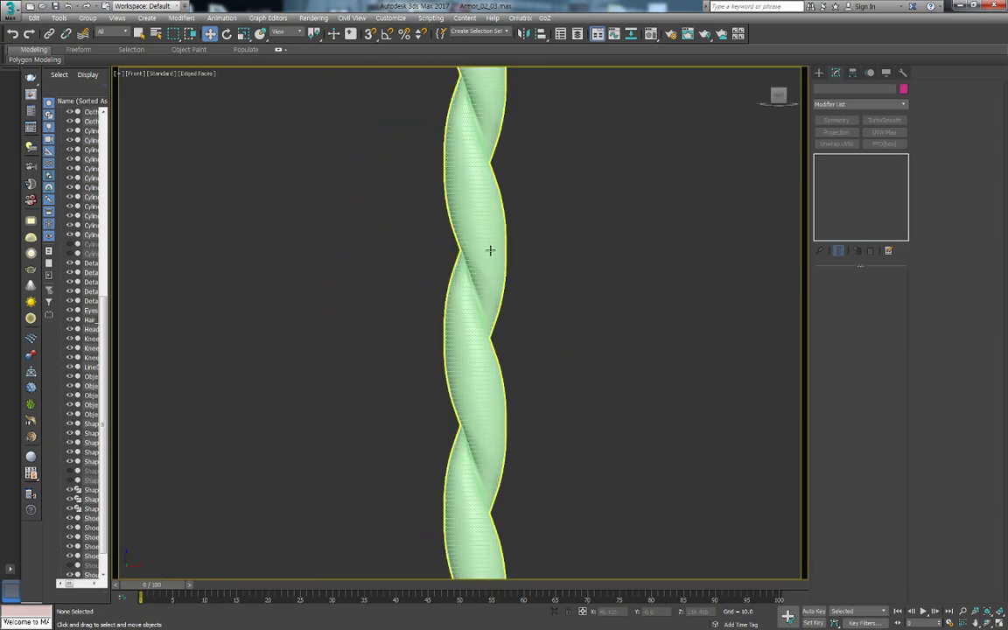
{"action": "left_click", "coordinate": [872, 252]}
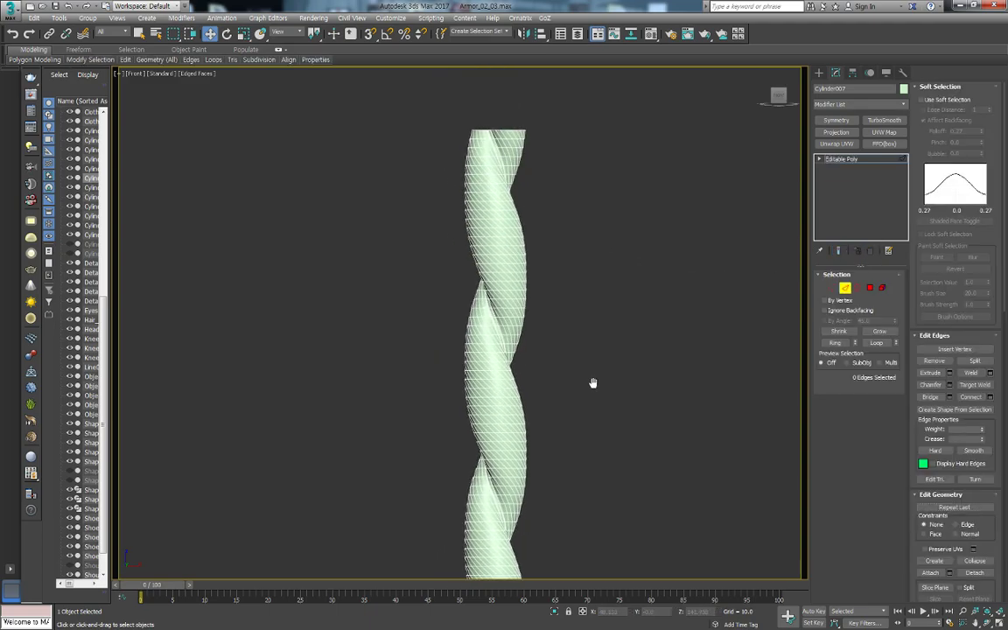
{"action": "middle_click_drag", "start_coordinate": [472, 196], "coordinate": [472, 250]}
{"action": "scroll", "coordinate": [540, 218], "scroll_direction": "down", "scroll_amount": 2}
{"action": "scroll", "coordinate": [547, 193], "scroll_direction": "down", "scroll_amount": 2}
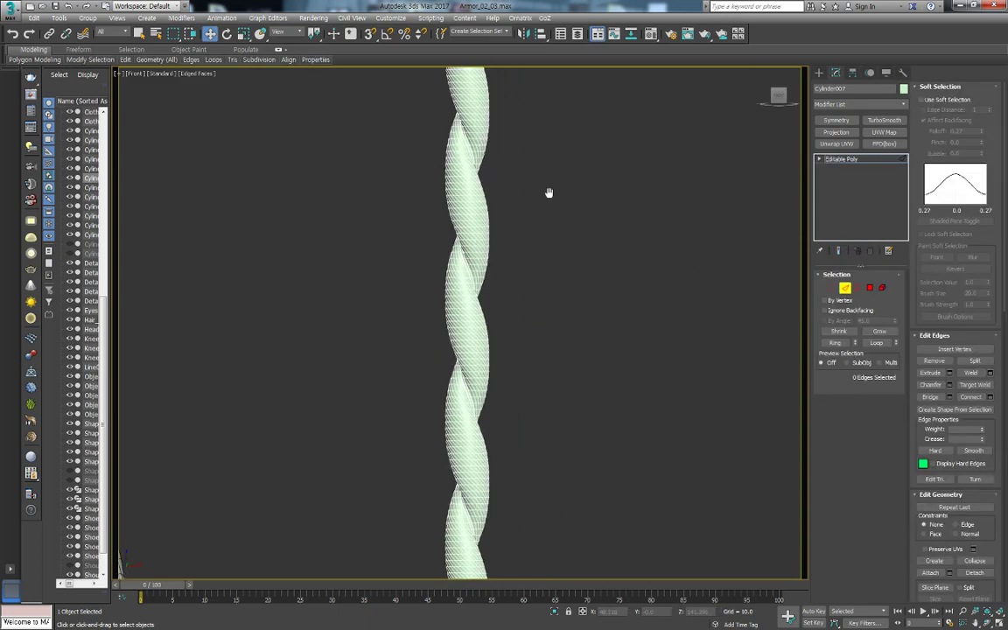
{"action": "scroll", "coordinate": [556, 284], "scroll_direction": "down", "scroll_amount": 2}
{"action": "mouse_move", "coordinate": [540, 313]}
{"action": "middle_mouse_down"}
{"action": "mouse_move", "coordinate": [545, 387]}
{"action": "mouse_move", "coordinate": [513, 394]}
{"action": "middle_mouse_up"}
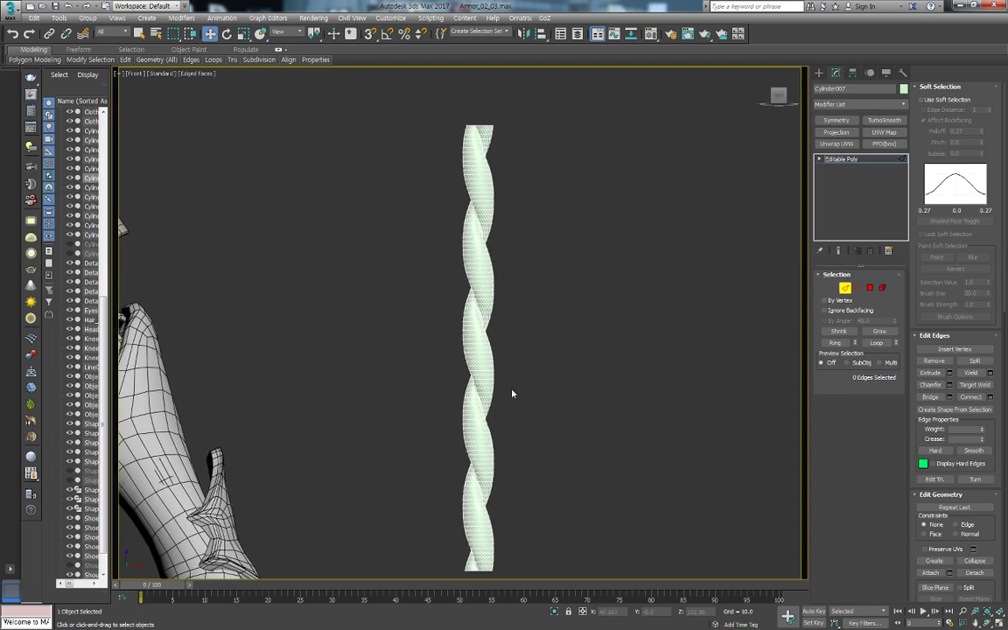
In Element mode, Shift-drag the rope upward and clone it to an element
{"action": "right_click", "coordinate": [513, 390]}
{"action": "key", "text": "5"}
{"action": "left_click", "coordinate": [483, 435]}
{"action": "left_click_drag", "start_coordinate": [468, 308], "coordinate": [473, 53], "text": "shift"}
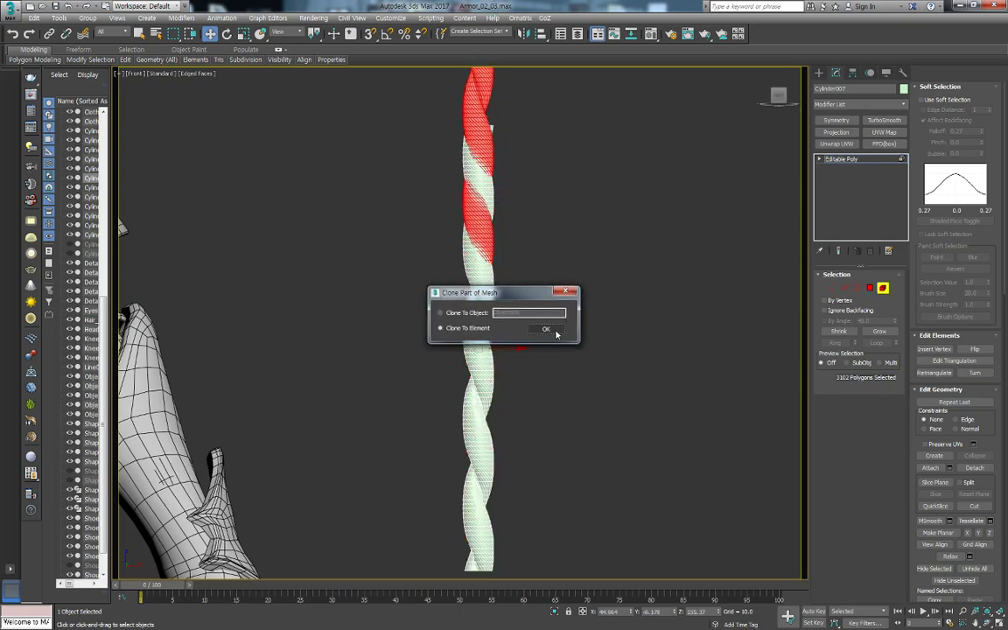
{"action": "left_click", "coordinate": [545, 329]}
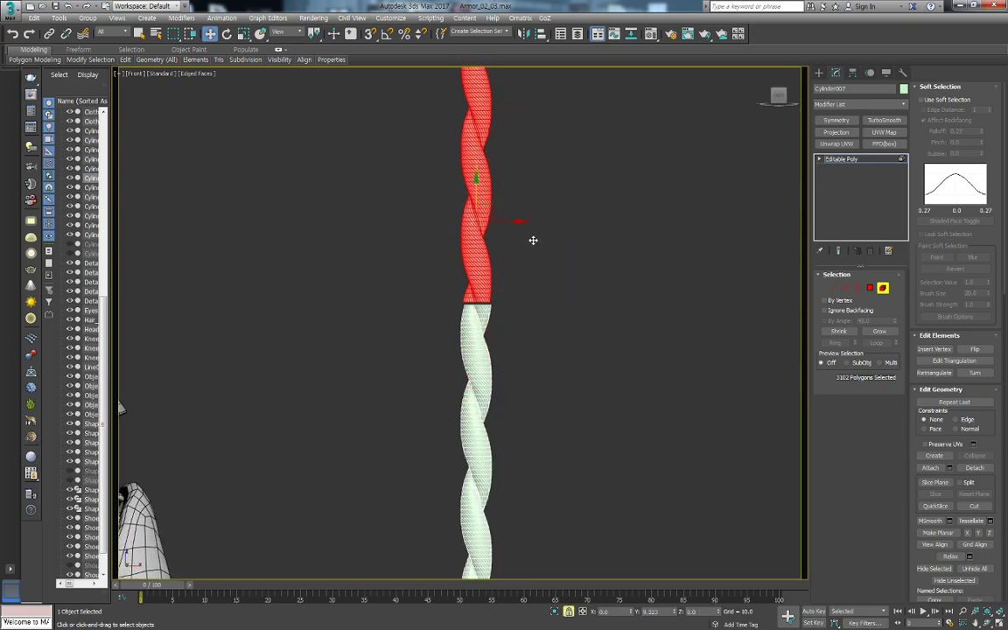
Lower the cloned segment in wireframe view toward the original rope's top
{"action": "scroll", "coordinate": [533, 238], "scroll_direction": "up", "scroll_amount": 3}
{"action": "scroll", "coordinate": [493, 374], "scroll_direction": "up", "scroll_amount": 3}
{"action": "left_click_drag", "start_coordinate": [541, 292], "coordinate": [516, 368]}
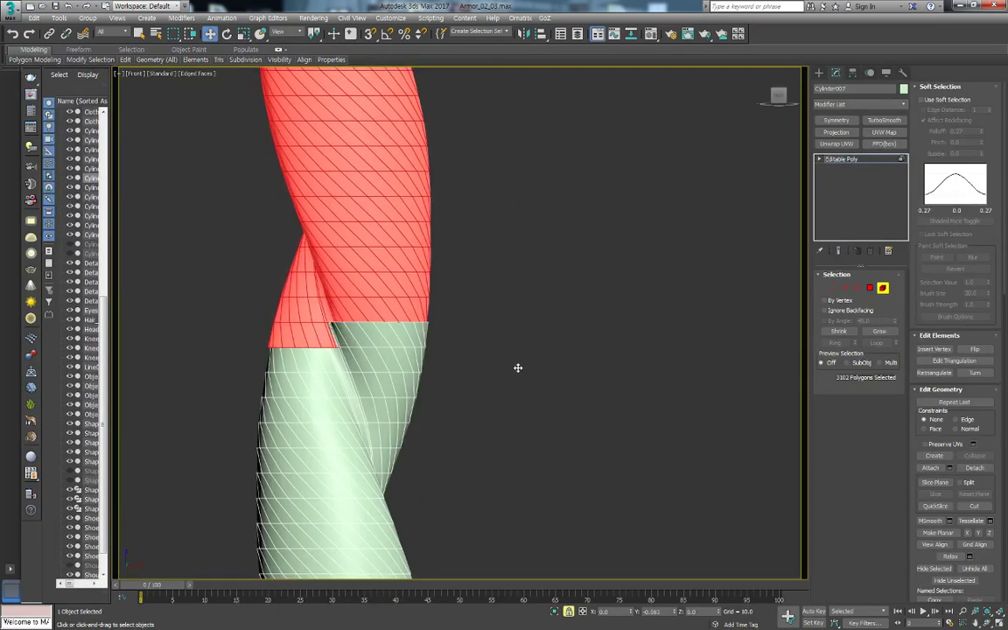
{"action": "scroll", "coordinate": [516, 368], "scroll_direction": "up", "scroll_amount": 2}
{"action": "scroll", "coordinate": [512, 394], "scroll_direction": "up", "scroll_amount": 2}
{"action": "key", "text": "F3"}
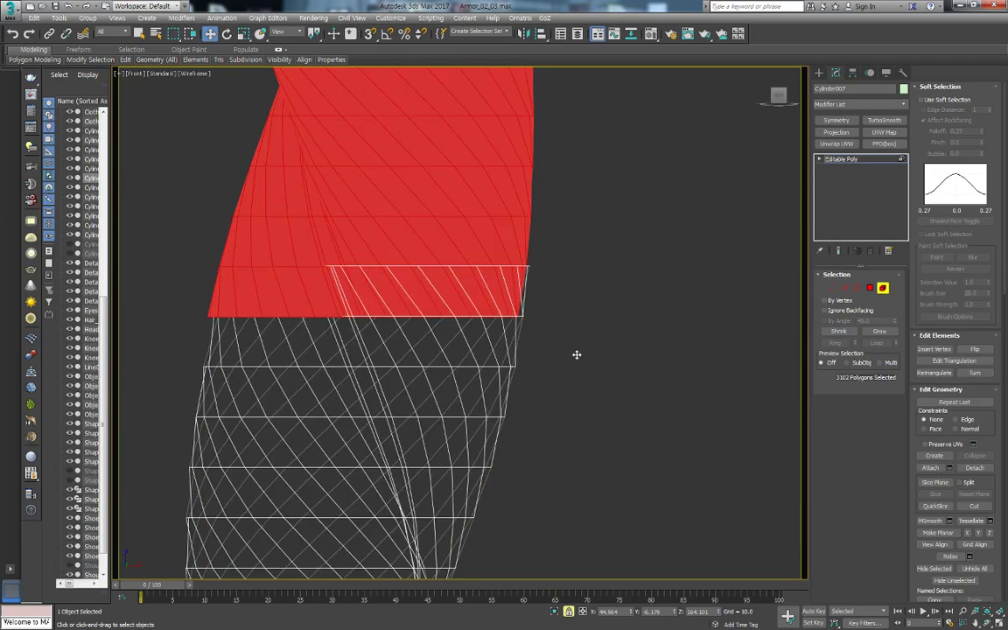
{"action": "mouse_move", "coordinate": [576, 354]}
{"action": "left_mouse_down"}
{"action": "mouse_move", "coordinate": [596, 401]}
{"action": "mouse_move", "coordinate": [603, 384]}
{"action": "left_mouse_up"}
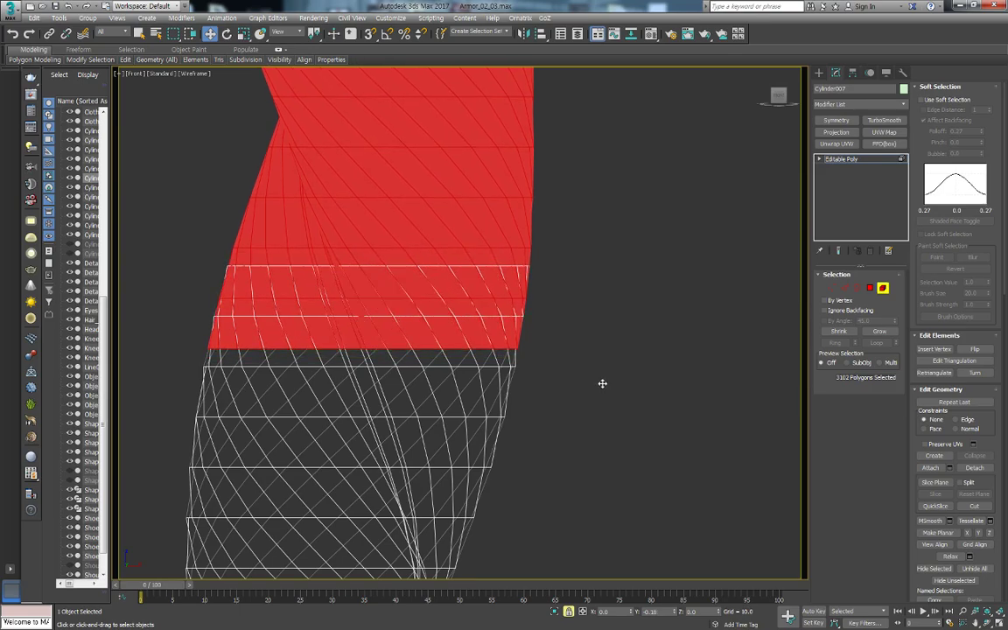
{"action": "left_click_drag", "start_coordinate": [603, 383], "coordinate": [602, 382]}
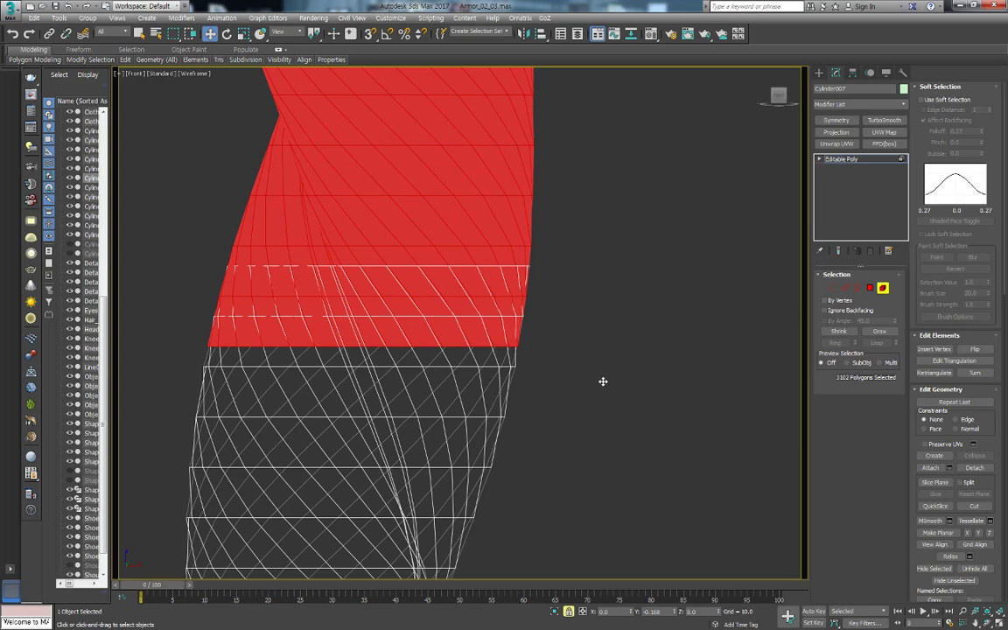
{"action": "scroll", "coordinate": [322, 271], "scroll_direction": "up", "scroll_amount": 5}
{"action": "scroll", "coordinate": [337, 270], "scroll_direction": "up", "scroll_amount": 2}
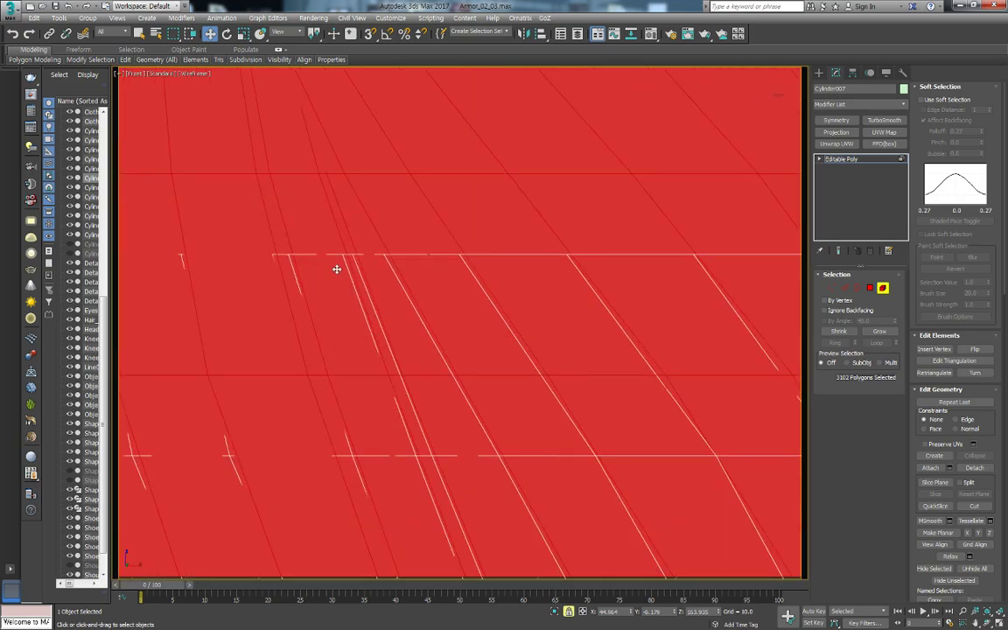
{"action": "left_click_drag", "start_coordinate": [395, 278], "coordinate": [397, 281]}
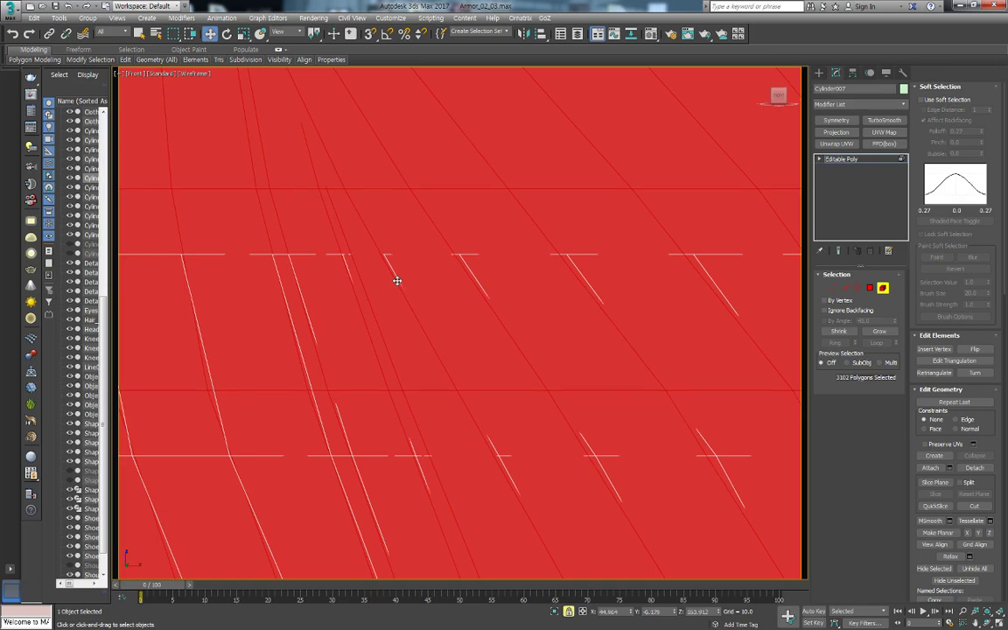
{"action": "key", "text": "F3"}
Align the clone's bottom end with the original's top and switch to Polygon mode
{"action": "left_click_drag", "start_coordinate": [389, 258], "coordinate": [389, 261]}
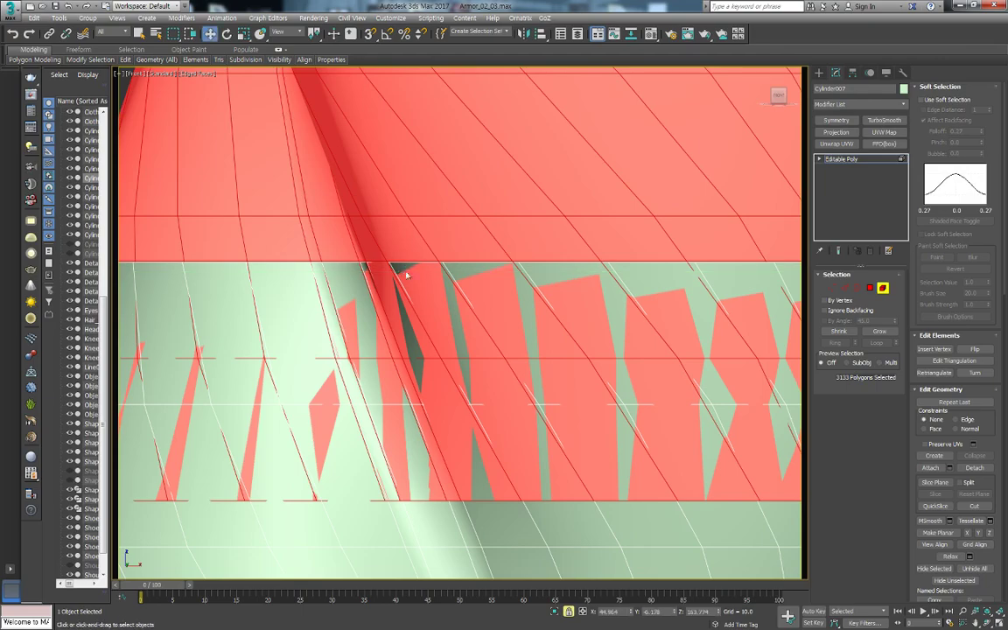
{"action": "scroll", "coordinate": [394, 267], "scroll_direction": "down", "scroll_amount": 3}
{"action": "scroll", "coordinate": [394, 267], "scroll_direction": "down", "scroll_amount": 2}
{"action": "scroll", "coordinate": [639, 271], "scroll_direction": "down", "scroll_amount": 5}
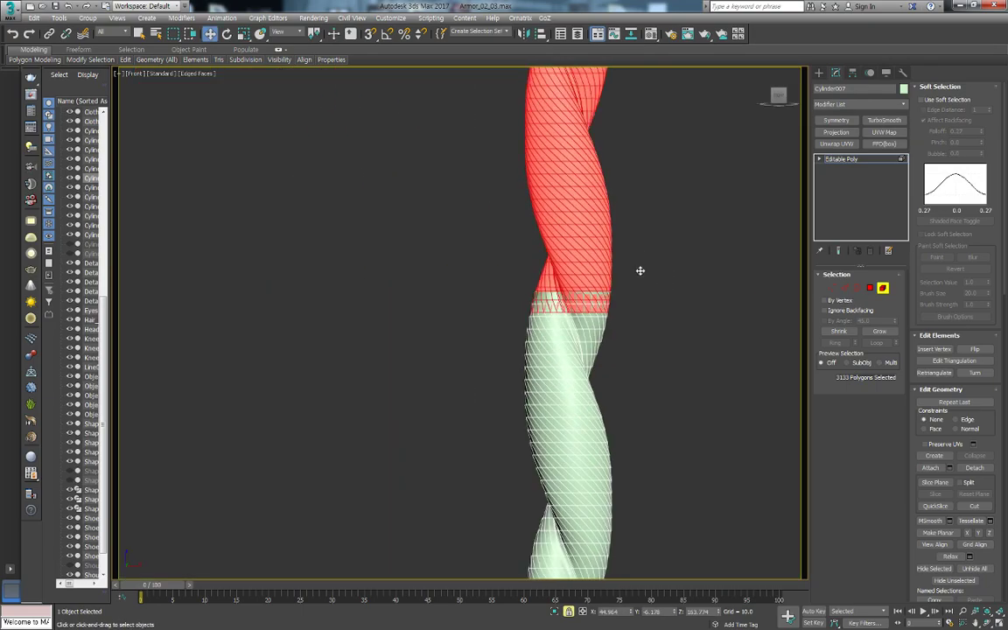
{"action": "scroll", "coordinate": [626, 255], "scroll_direction": "down", "scroll_amount": 2}
{"action": "scroll", "coordinate": [565, 229], "scroll_direction": "up", "scroll_amount": 3}
{"action": "scroll", "coordinate": [512, 313], "scroll_direction": "up", "scroll_amount": 1}
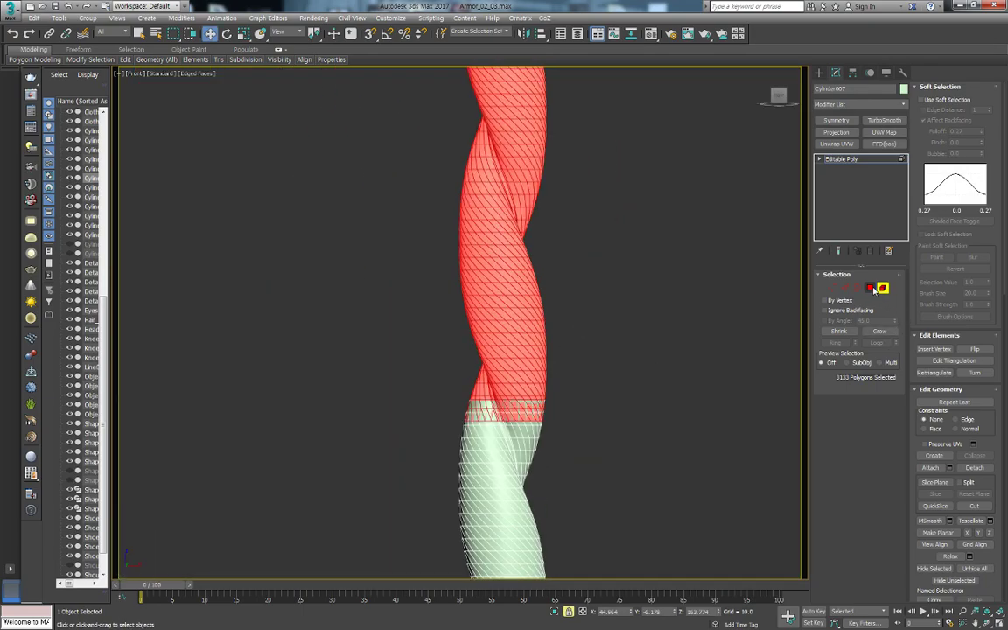
{"action": "scroll", "coordinate": [666, 380], "scroll_direction": "down", "scroll_amount": 1}
{"action": "scroll", "coordinate": [600, 433], "scroll_direction": "down", "scroll_amount": 2}
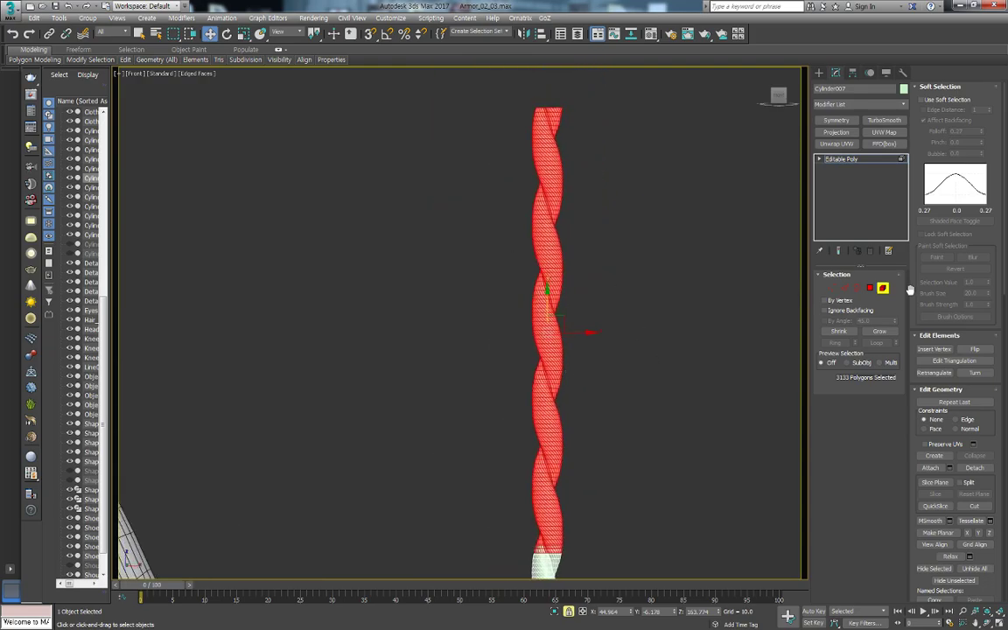
{"action": "left_click", "coordinate": [870, 288]}
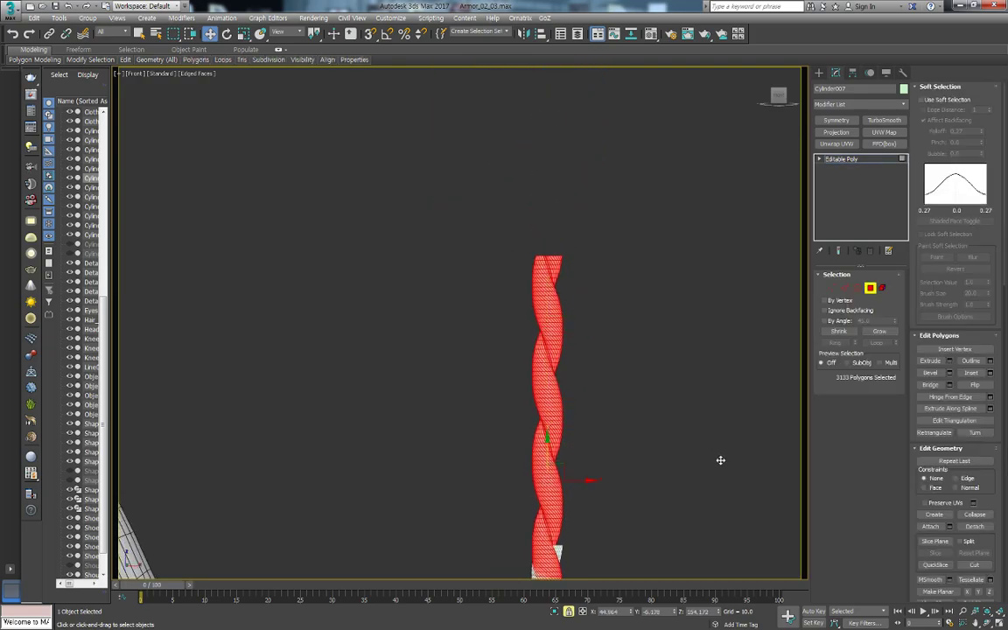
{"action": "middle_click_drag", "start_coordinate": [720, 458], "coordinate": [628, 218]}
{"action": "middle_click_drag", "start_coordinate": [591, 264], "coordinate": [583, 378]}
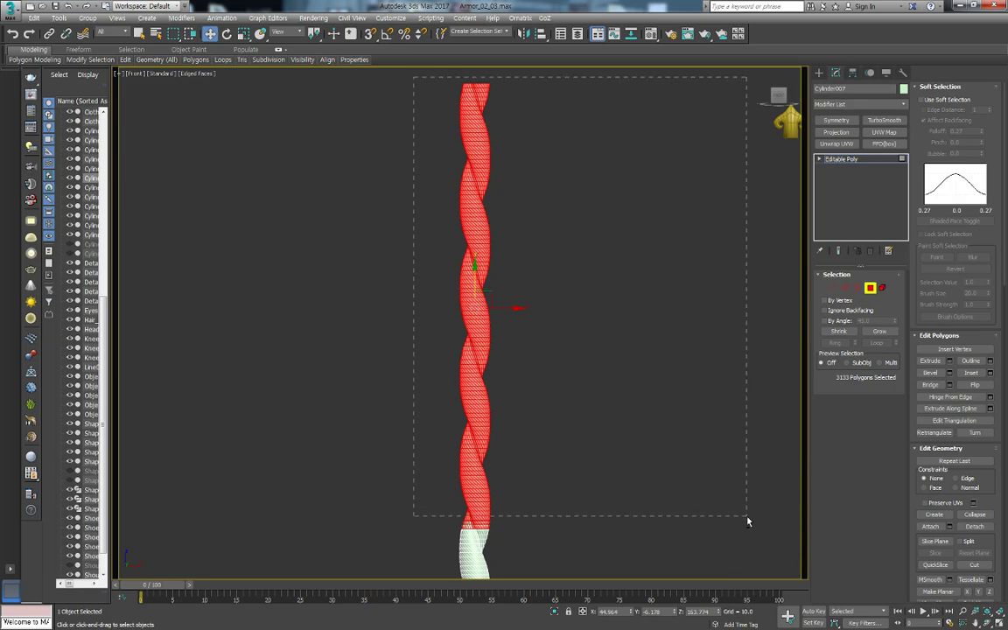
Try polygon and vertex selections at the joint, then clear them and return to Element mode
{"action": "left_click_drag", "start_coordinate": [749, 523], "coordinate": [576, 470]}
{"action": "scroll", "coordinate": [525, 455], "scroll_direction": "up", "scroll_amount": 3}
{"action": "scroll", "coordinate": [330, 317], "scroll_direction": "up", "scroll_amount": 2}
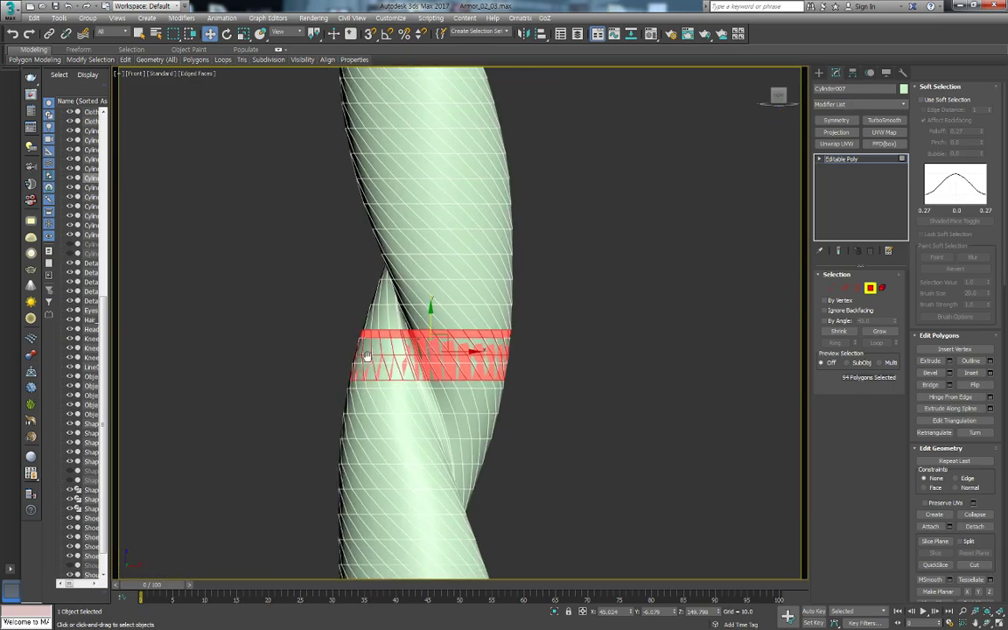
{"action": "scroll", "coordinate": [315, 263], "scroll_direction": "up", "scroll_amount": 2}
{"action": "left_click_drag", "start_coordinate": [765, 304], "coordinate": [769, 294], "text": "alt"}
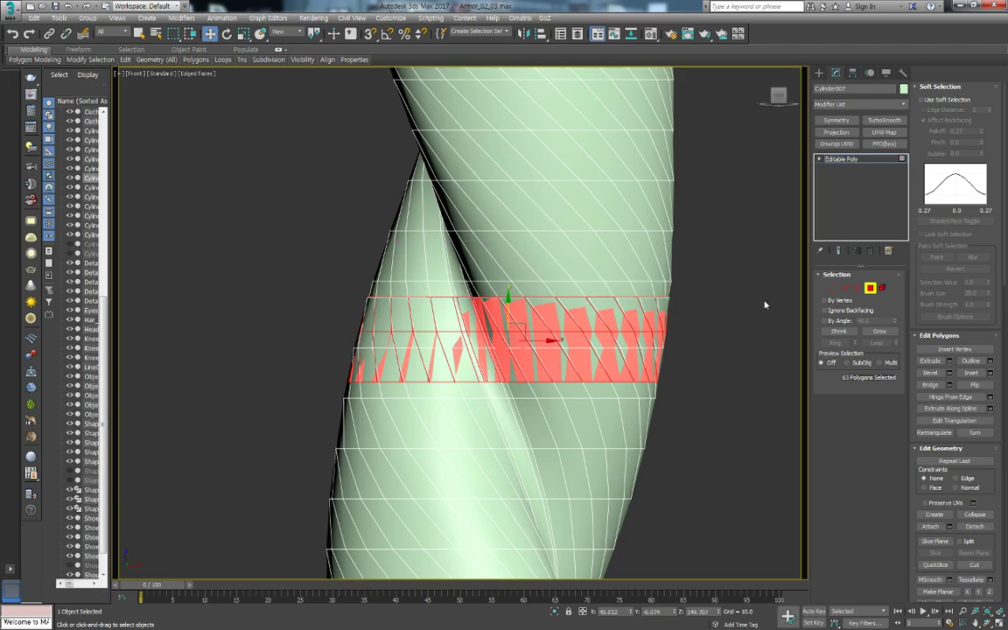
{"action": "key", "text": "ctrl+d"}
{"action": "scroll", "coordinate": [354, 304], "scroll_direction": "up", "scroll_amount": 3}
{"action": "key", "text": "1"}
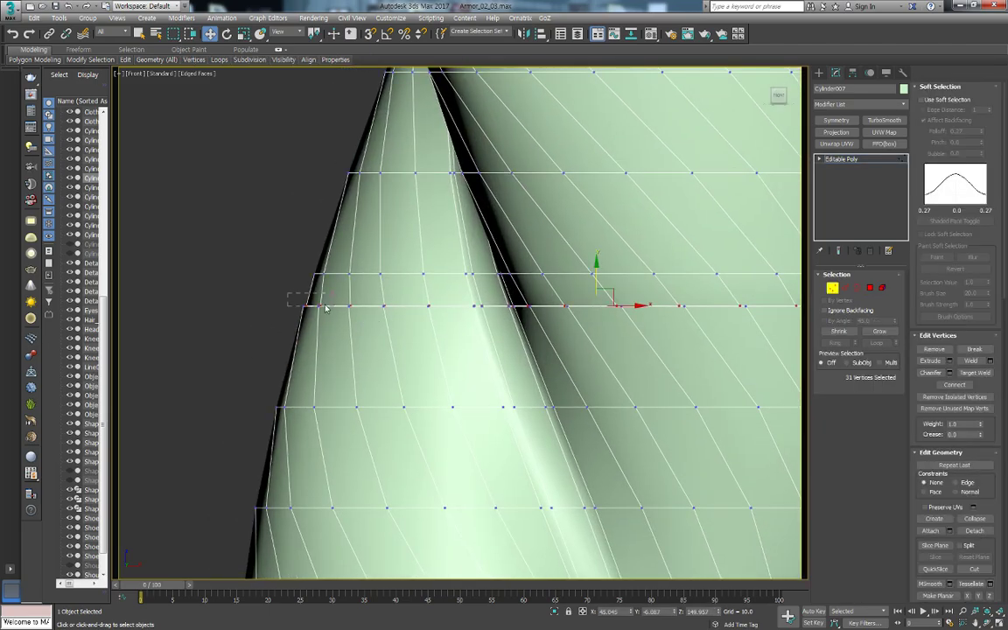
{"action": "left_click_drag", "start_coordinate": [711, 337], "coordinate": [711, 338]}
{"action": "mouse_move", "coordinate": [711, 338]}
{"action": "middle_mouse_down", "text": "alt"}
{"action": "mouse_move", "coordinate": [525, 383]}
{"action": "mouse_move", "coordinate": [596, 403]}
{"action": "mouse_move", "coordinate": [590, 365]}
{"action": "mouse_move", "coordinate": [589, 378]}
{"action": "middle_mouse_up", "text": "alt"}
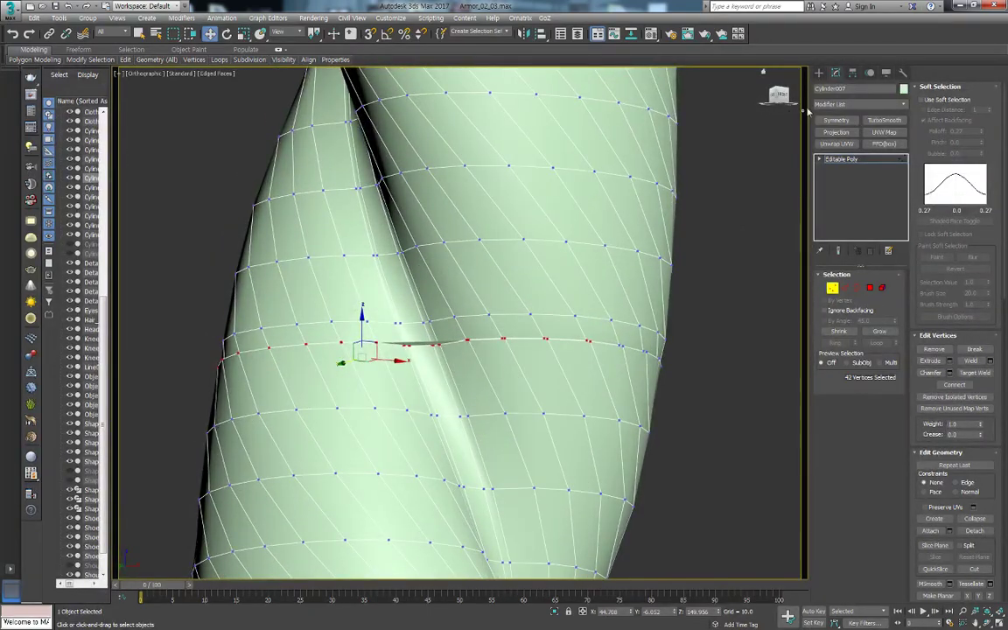
{"action": "key", "text": "4"}
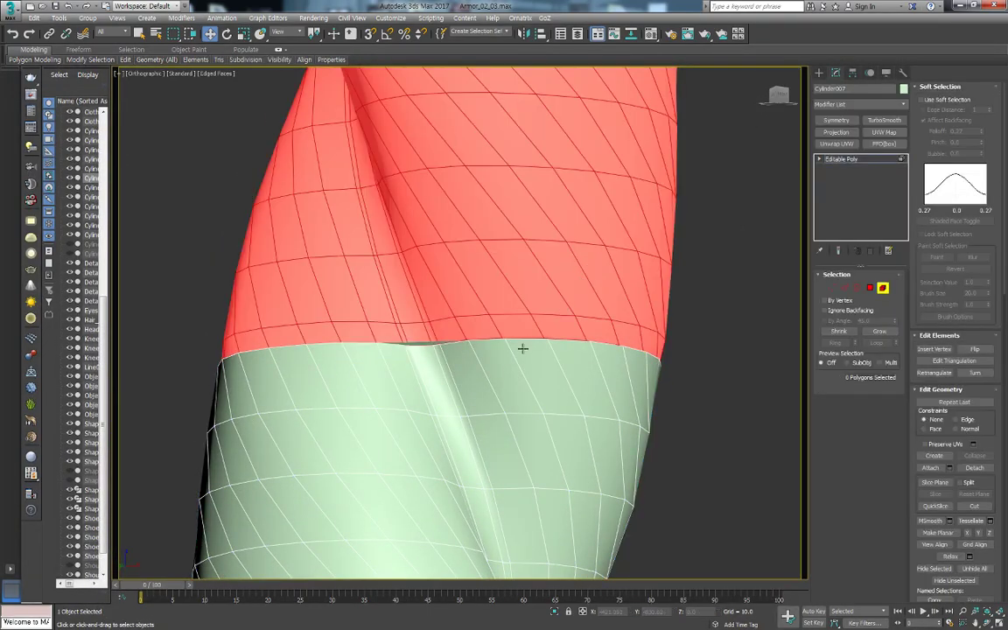
{"action": "key", "text": "ctrl+i"}
{"action": "key", "text": "alt+i"}
{"action": "mouse_move", "coordinate": [523, 357]}
{"action": "middle_mouse_down", "text": "alt"}
{"action": "mouse_move", "coordinate": [558, 372]}
{"action": "mouse_move", "coordinate": [569, 434]}
{"action": "mouse_move", "coordinate": [603, 293]}
{"action": "mouse_move", "coordinate": [556, 333]}
{"action": "middle_mouse_up", "text": "alt"}
Delete the tube's top and bottom cap polygons so both ends are open
{"action": "left_click", "coordinate": [472, 315]}
{"action": "key", "text": "Delete"}
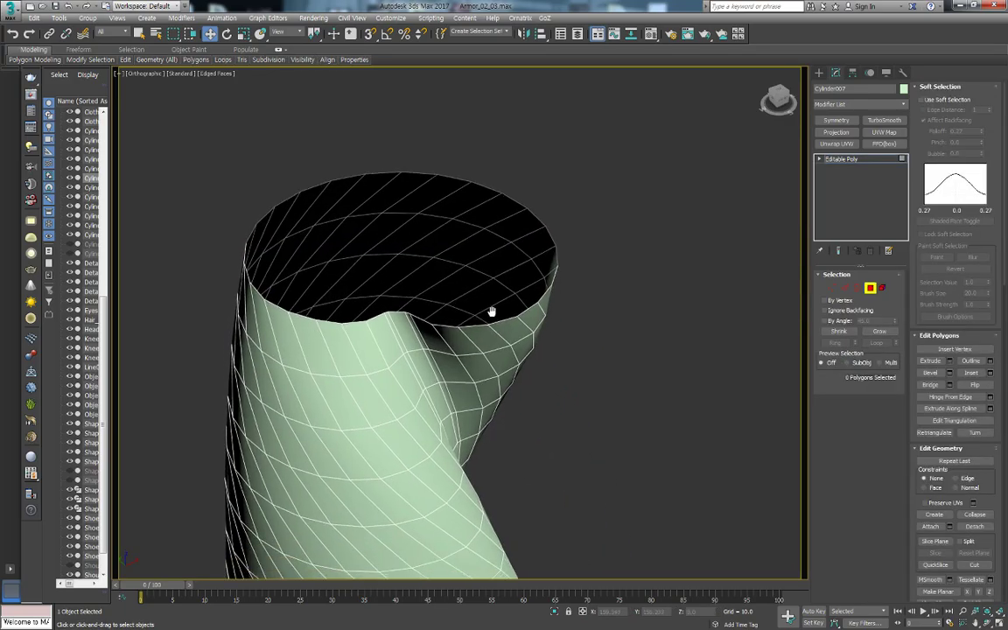
{"action": "scroll", "coordinate": [562, 418], "scroll_direction": "down", "scroll_amount": 5}
{"action": "mouse_move", "coordinate": [563, 417]}
{"action": "middle_mouse_down", "text": "alt"}
{"action": "mouse_move", "coordinate": [506, 310]}
{"action": "mouse_move", "coordinate": [485, 332]}
{"action": "mouse_move", "coordinate": [542, 341]}
{"action": "mouse_move", "coordinate": [501, 279]}
{"action": "mouse_move", "coordinate": [540, 359]}
{"action": "middle_mouse_up", "text": "alt"}
{"action": "left_click", "coordinate": [506, 306]}
{"action": "scroll", "coordinate": [486, 333], "scroll_direction": "down", "scroll_amount": 3}
{"action": "left_click", "coordinate": [516, 377]}
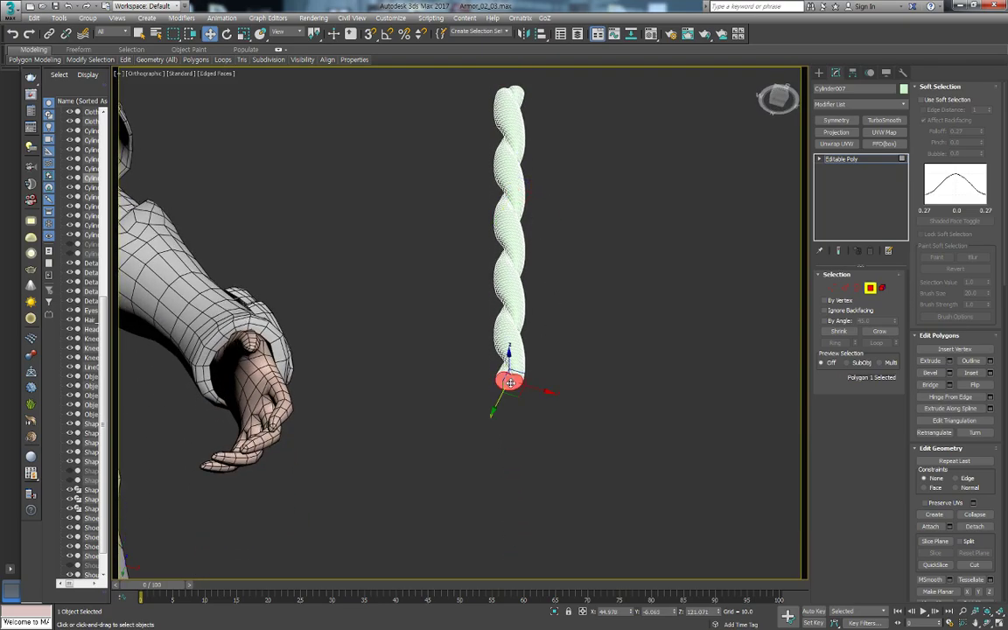
{"action": "scroll", "coordinate": [522, 363], "scroll_direction": "up", "scroll_amount": 3}
{"action": "key", "text": "Delete"}
{"action": "scroll", "coordinate": [523, 364], "scroll_direction": "down", "scroll_amount": 5}
{"action": "key", "text": "f"}
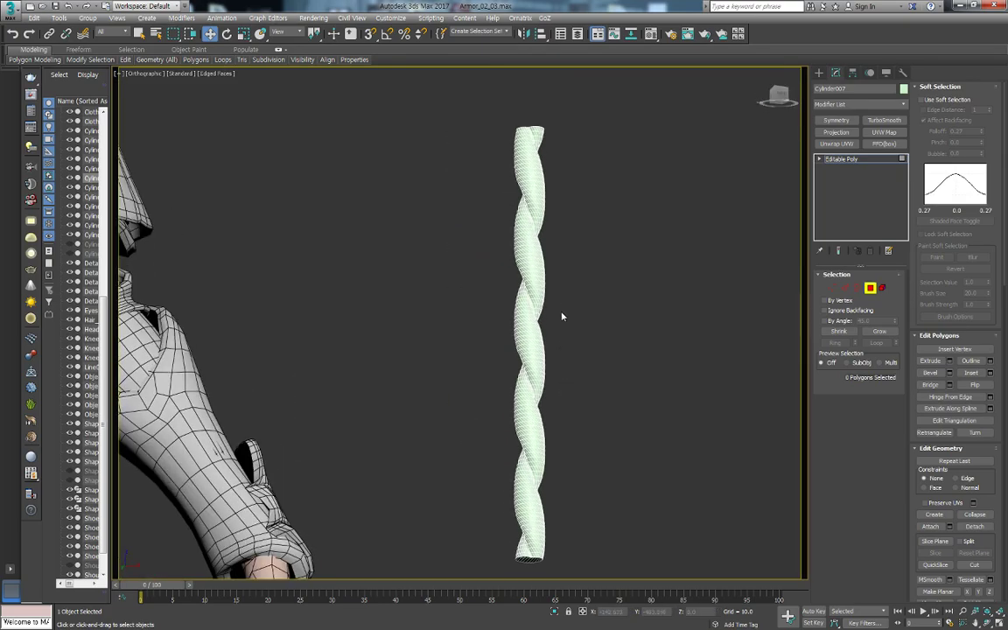
{"action": "middle_click_drag", "start_coordinate": [560, 355], "coordinate": [558, 365]}
{"action": "scroll", "coordinate": [557, 365], "scroll_direction": "up", "scroll_amount": 3}
{"action": "scroll", "coordinate": [481, 288], "scroll_direction": "up", "scroll_amount": 3}
{"action": "scroll", "coordinate": [528, 438], "scroll_direction": "up", "scroll_amount": 3}
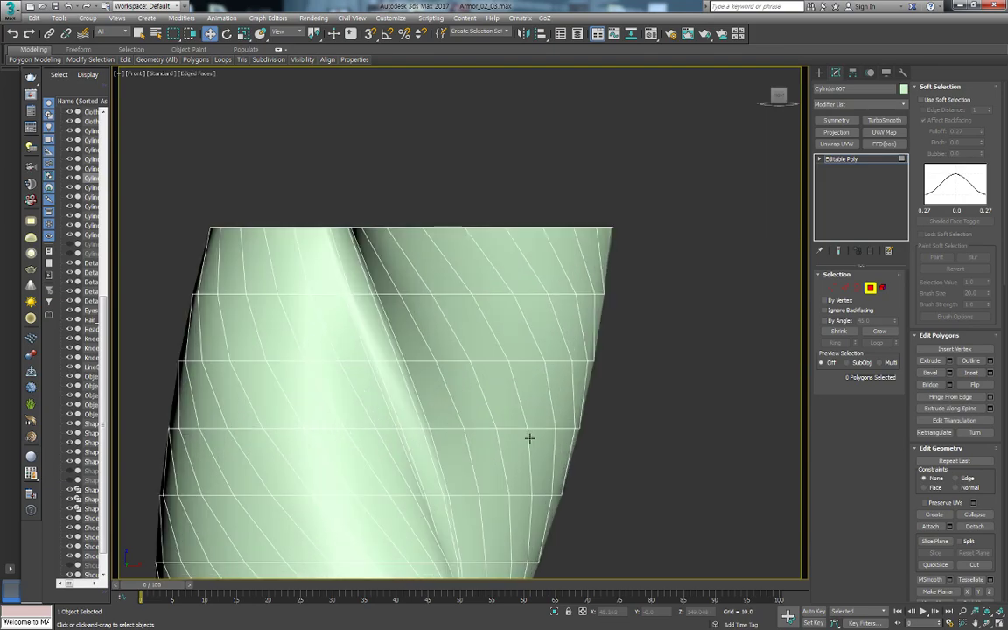
At Vertex level, box-select the full row of seam vertices in front view
{"action": "right_click", "coordinate": [636, 396]}
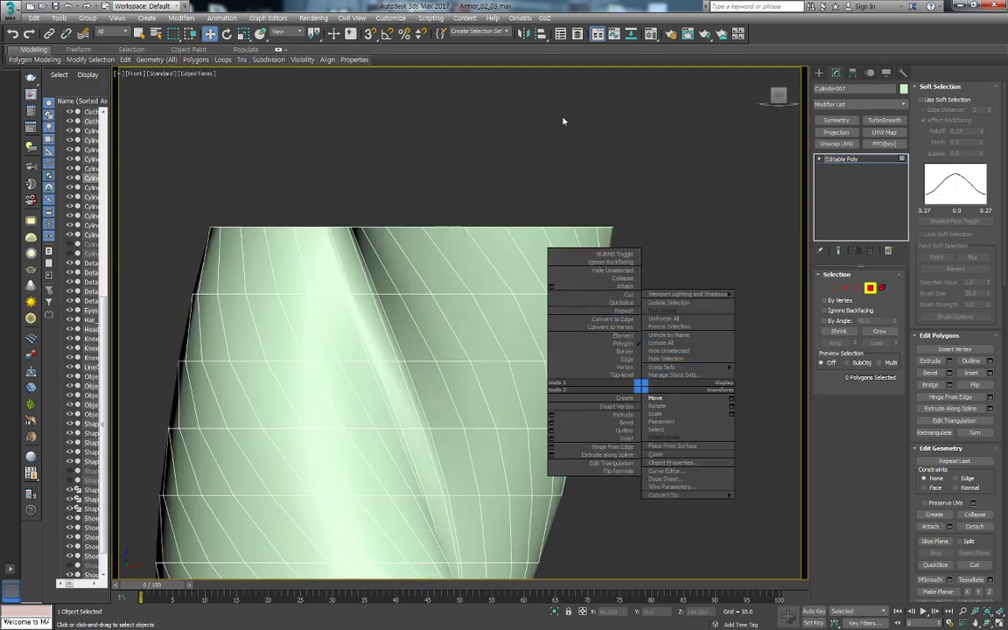
{"action": "left_click", "coordinate": [577, 131]}
{"action": "scroll", "coordinate": [392, 212], "scroll_direction": "up", "scroll_amount": 3}
{"action": "key", "text": "1"}
{"action": "double_click", "coordinate": [503, 318]}
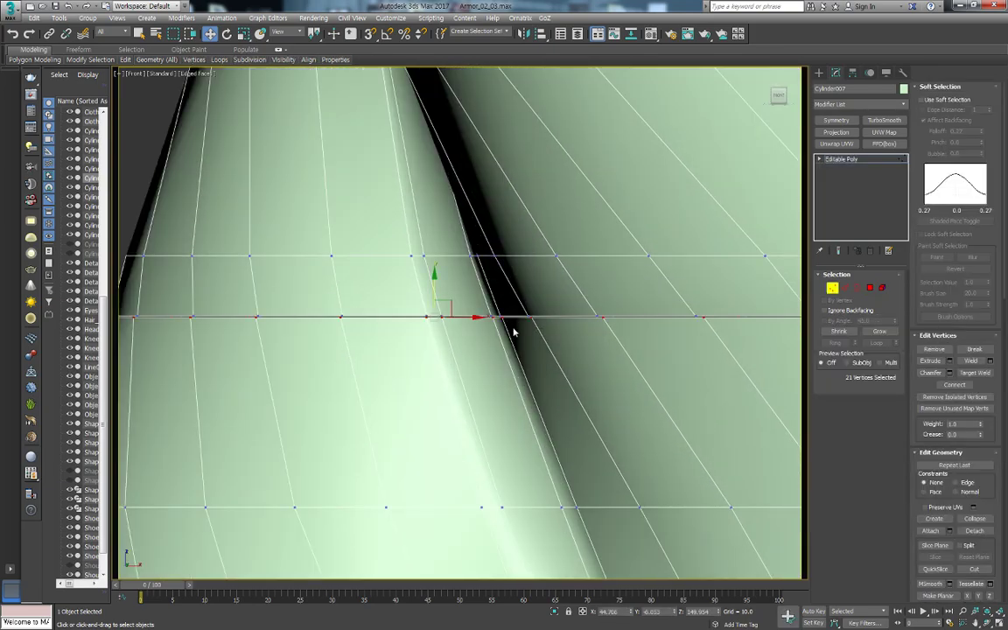
{"action": "scroll", "coordinate": [499, 316], "scroll_direction": "up", "scroll_amount": 4}
{"action": "left_click", "coordinate": [477, 299]}
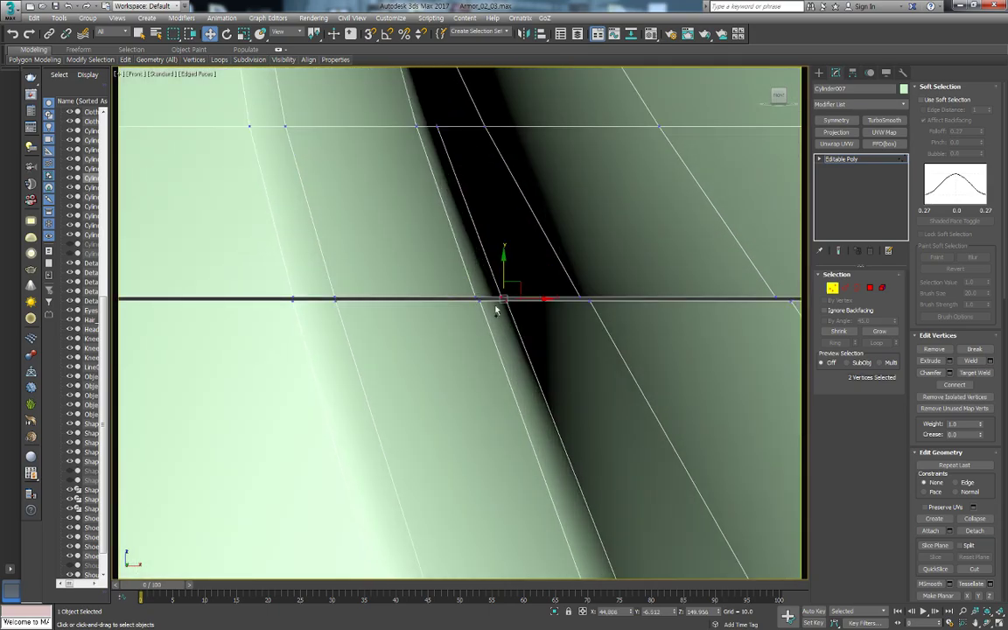
{"action": "middle_click_drag", "start_coordinate": [495, 309], "coordinate": [520, 332], "text": "alt"}
{"action": "scroll", "coordinate": [515, 331], "scroll_direction": "down", "scroll_amount": 5}
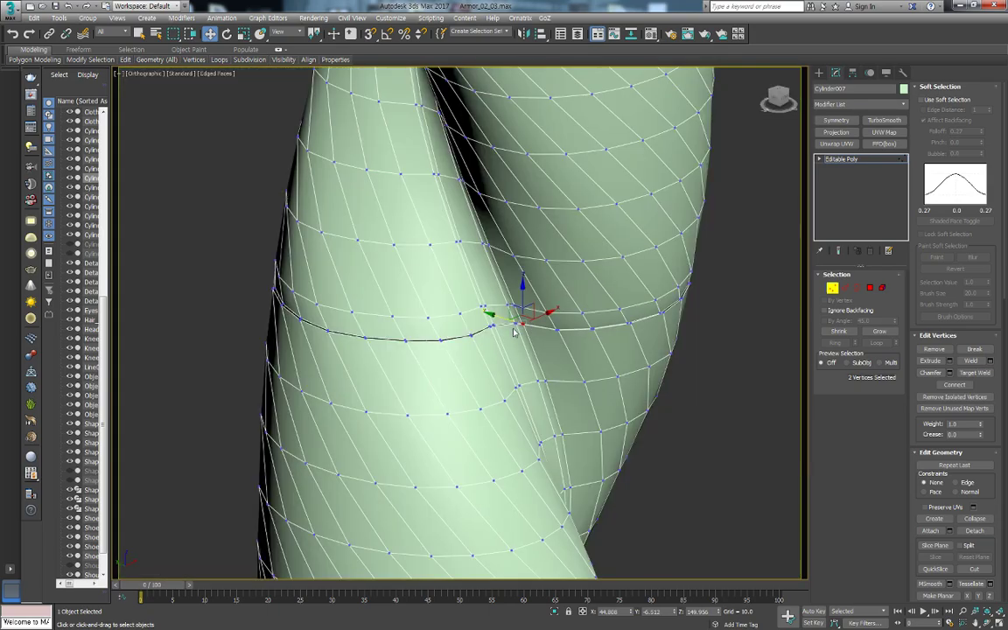
{"action": "key", "text": "f"}
{"action": "key", "text": "z"}
{"action": "scroll", "coordinate": [426, 312], "scroll_direction": "down", "scroll_amount": 3}
{"action": "scroll", "coordinate": [418, 310], "scroll_direction": "down", "scroll_amount": 3}
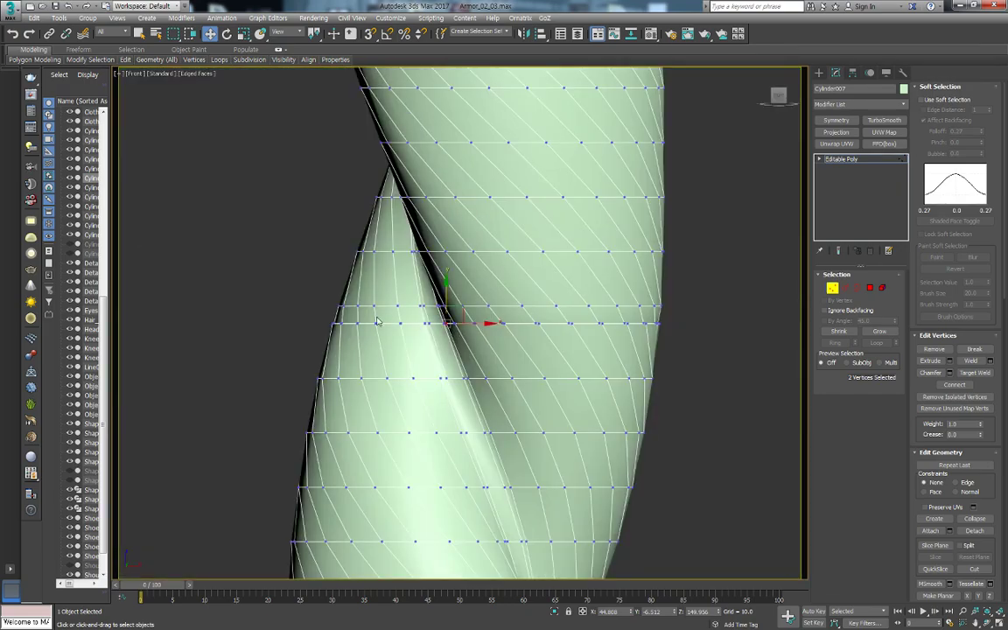
{"action": "left_click_drag", "start_coordinate": [307, 319], "coordinate": [710, 344]}
{"action": "scroll", "coordinate": [450, 326], "scroll_direction": "up", "scroll_amount": 5}
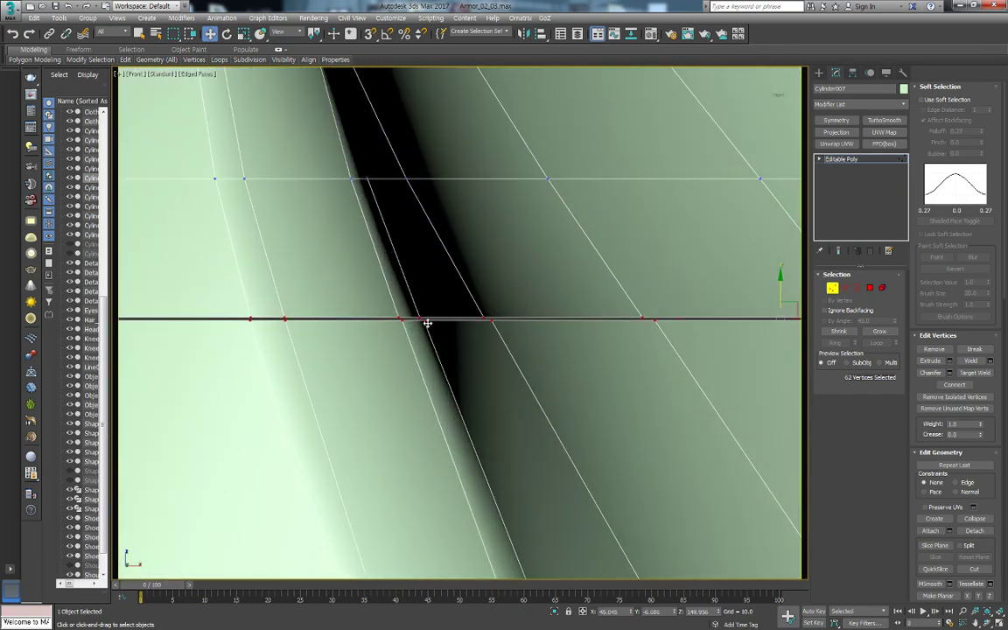
{"action": "scroll", "coordinate": [410, 311], "scroll_direction": "up", "scroll_amount": 2}
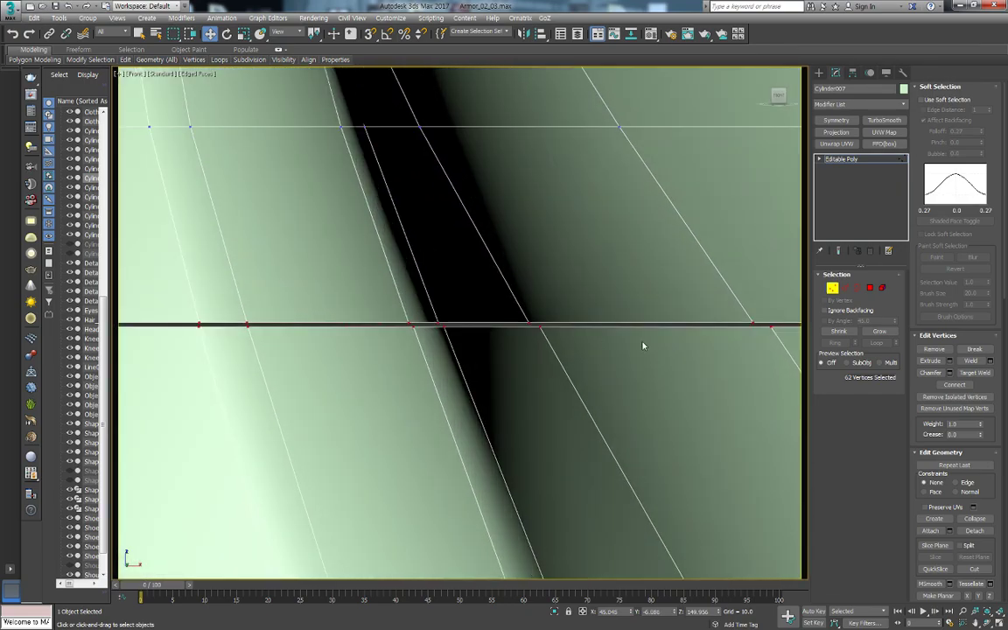
Weld the seam vertices with a threshold of about 0.021, merging 62 into 31
{"action": "left_click", "coordinate": [989, 361]}
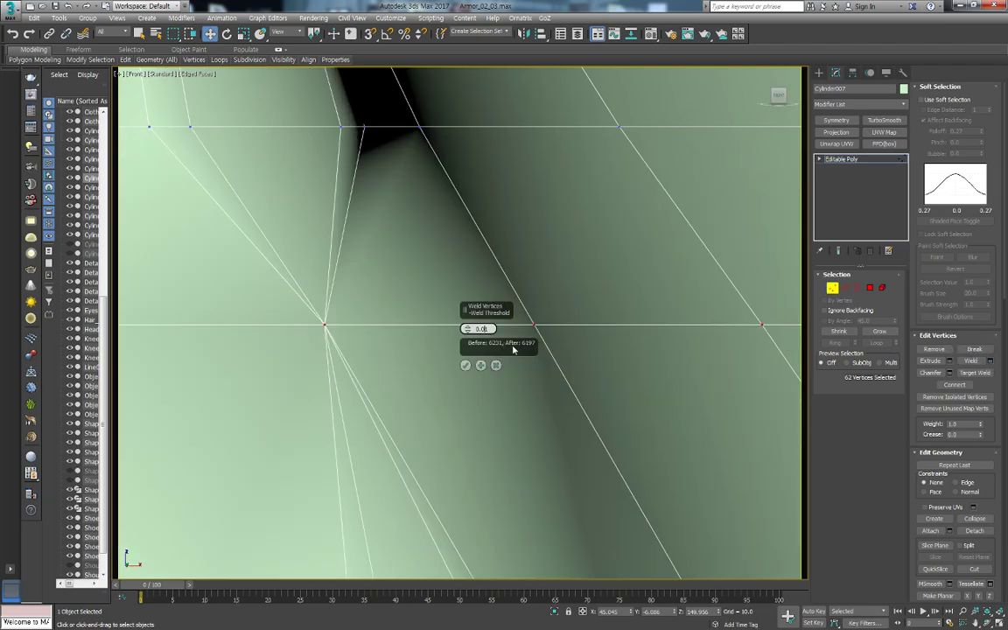
{"action": "type", "text": "1"}
{"action": "key", "text": "Return"}
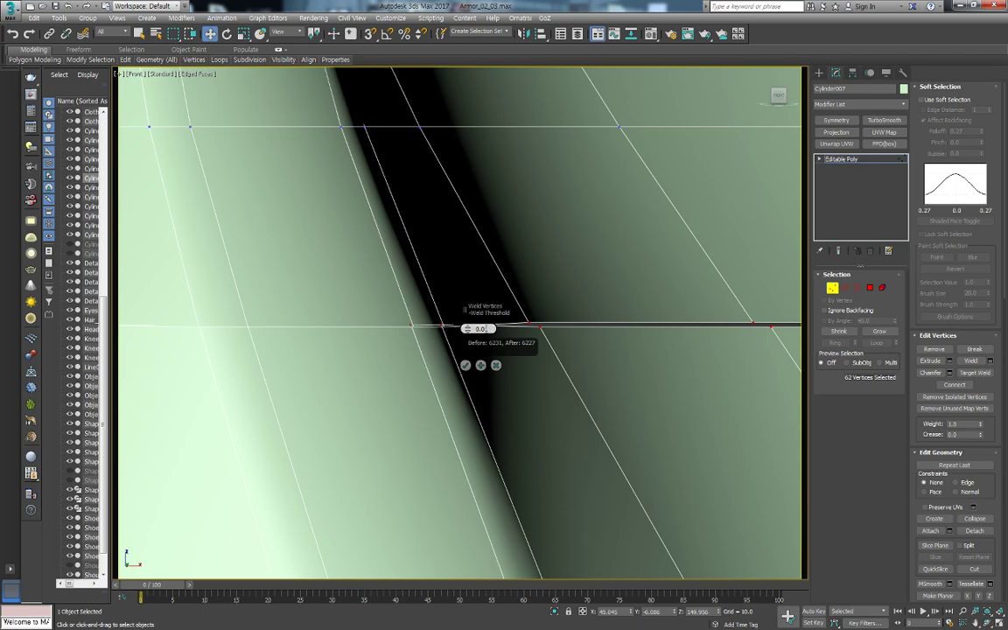
{"action": "type", "text": "01"}
{"action": "key", "text": "Return"}
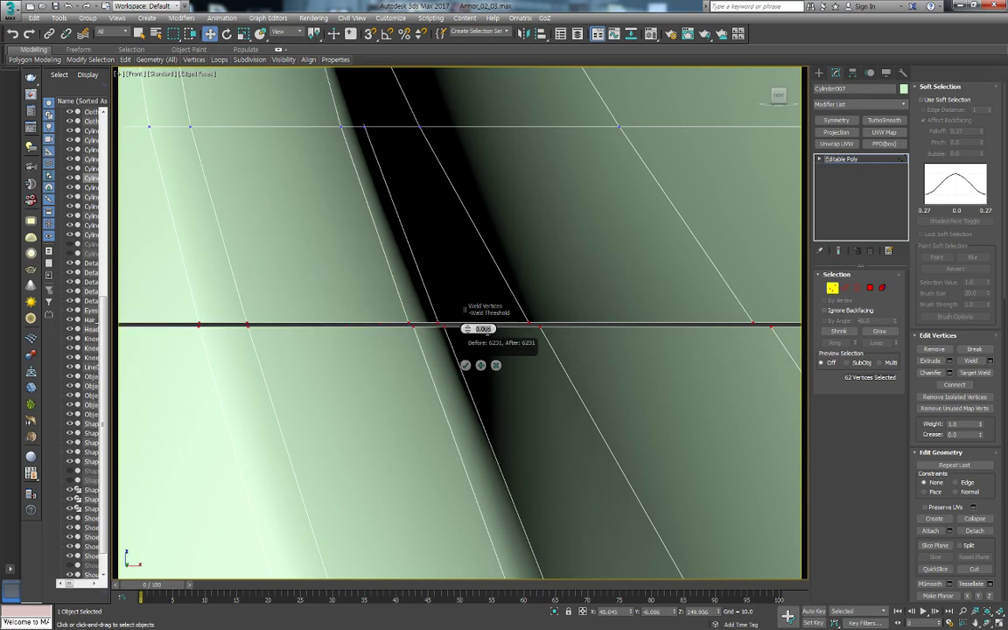
{"action": "type", "text": "0.02"}
{"action": "key", "text": "Return"}
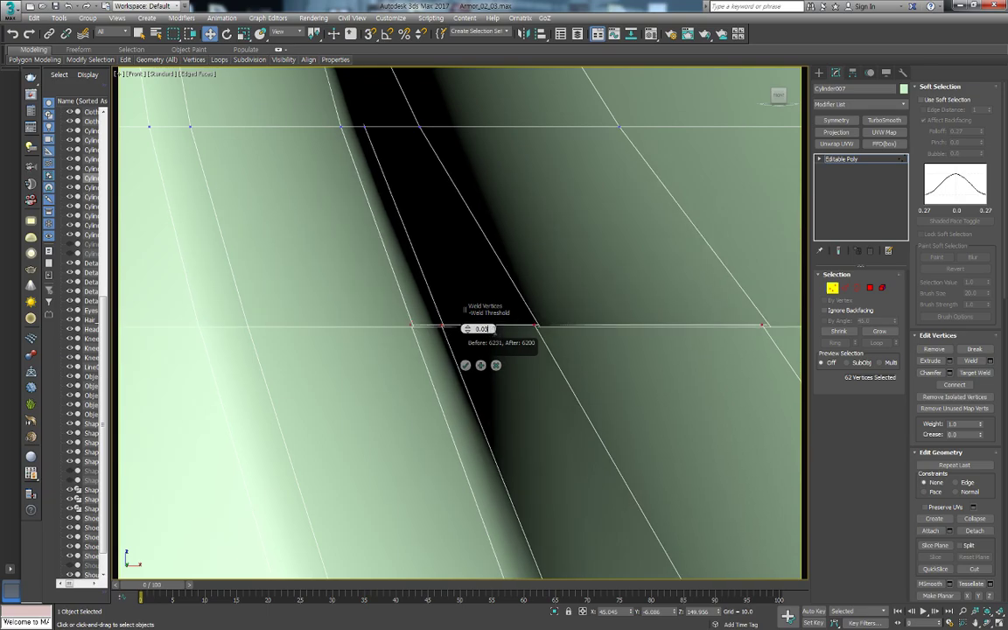
{"action": "key", "text": "Return"}
{"action": "scroll", "coordinate": [498, 348], "scroll_direction": "down", "scroll_amount": 4}
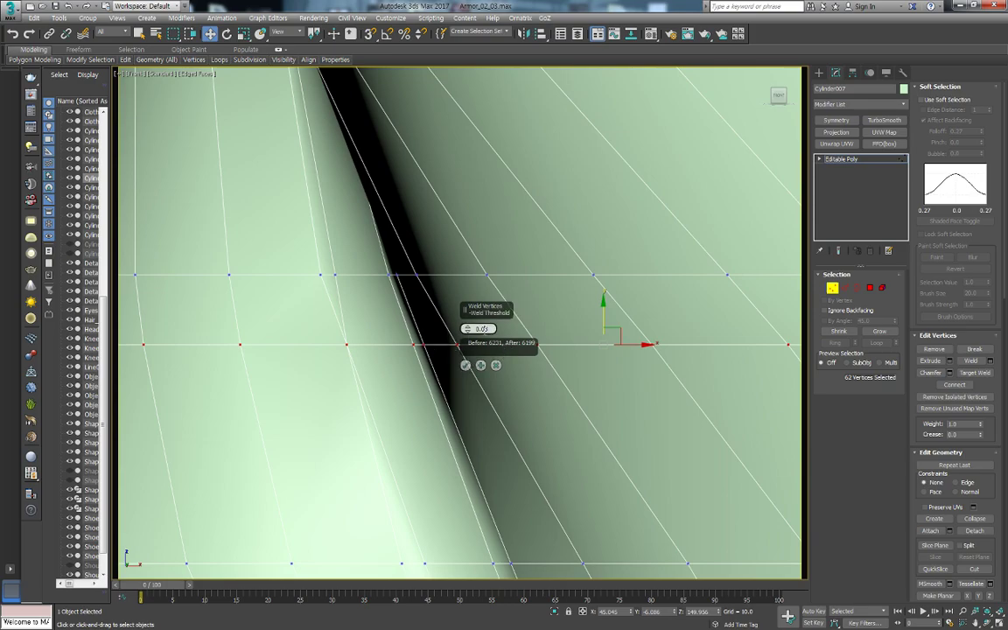
{"action": "type", "text": "1"}
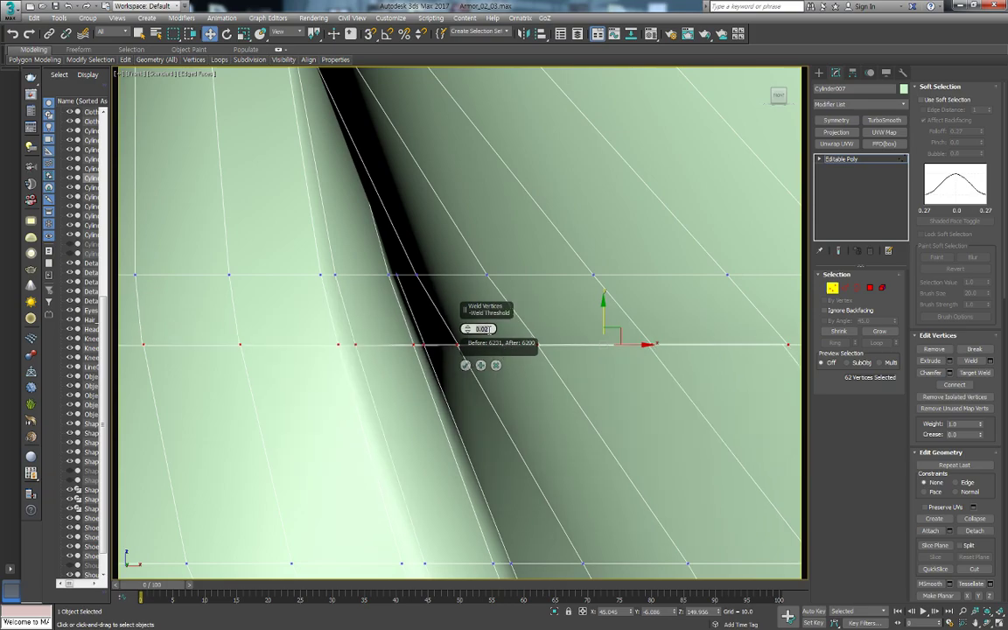
{"action": "left_click", "coordinate": [465, 365]}
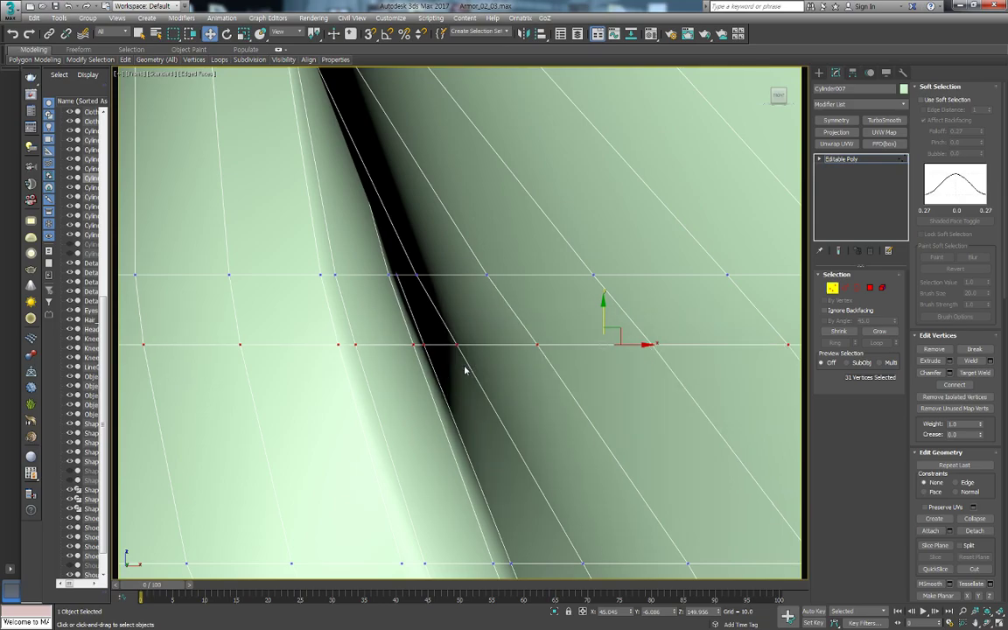
{"action": "middle_click_drag", "start_coordinate": [444, 355], "coordinate": [378, 349], "text": "alt"}
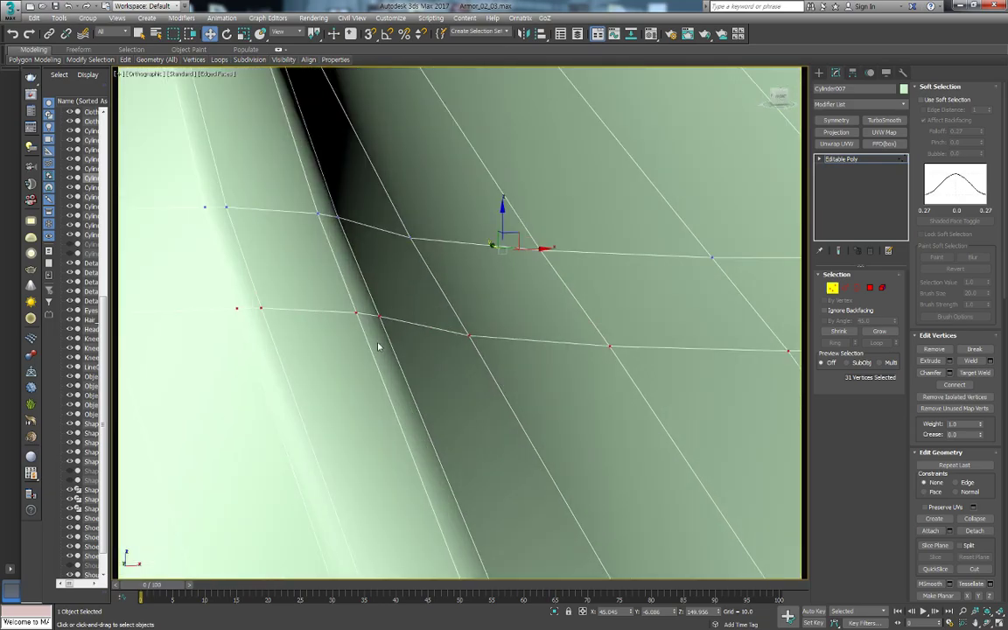
Show wireframe, clear the edge selection, and zoom out in the front view
{"action": "key", "text": "F3"}
{"action": "key", "text": "F3"}
{"action": "scroll", "coordinate": [376, 337], "scroll_direction": "down", "scroll_amount": 3}
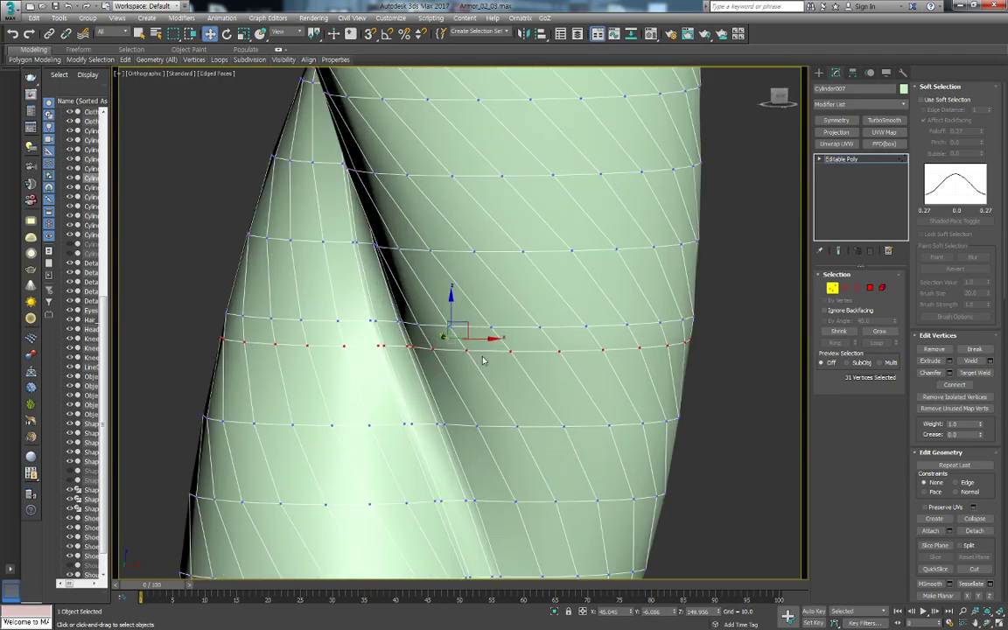
{"action": "key", "text": "2"}
{"action": "left_click", "coordinate": [477, 354]}
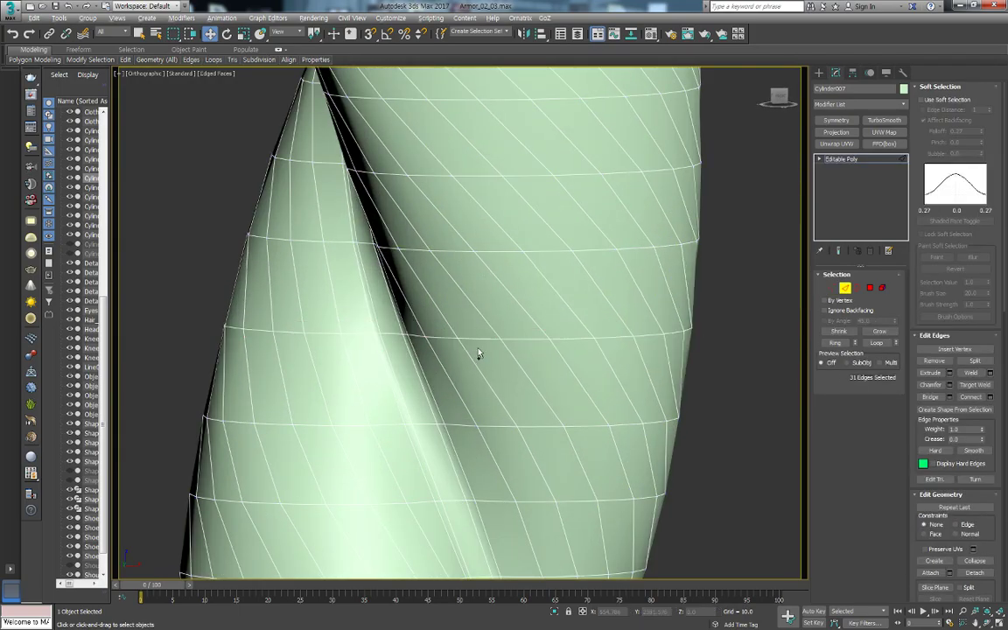
{"action": "scroll", "coordinate": [477, 354], "scroll_direction": "down", "scroll_amount": 5}
{"action": "scroll", "coordinate": [540, 362], "scroll_direction": "down", "scroll_amount": 1}
{"action": "scroll", "coordinate": [540, 360], "scroll_direction": "down", "scroll_amount": 4}
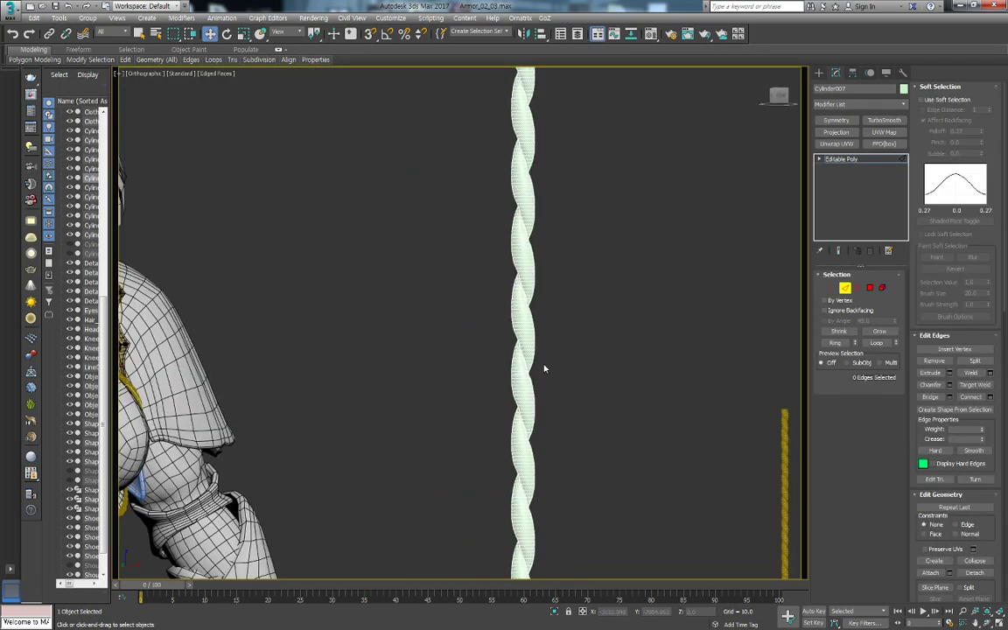
{"action": "scroll", "coordinate": [542, 365], "scroll_direction": "down", "scroll_amount": 2}
{"action": "key", "text": "f"}
{"action": "scroll", "coordinate": [525, 312], "scroll_direction": "down", "scroll_amount": 6}
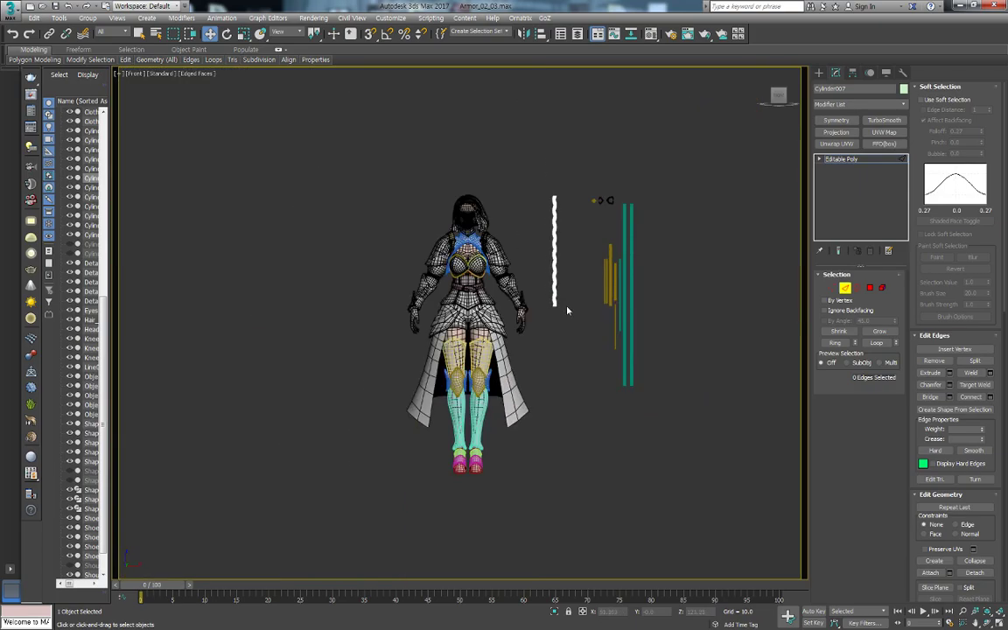
{"action": "scroll", "coordinate": [538, 326], "scroll_direction": "up", "scroll_amount": 3}
{"action": "scroll", "coordinate": [508, 263], "scroll_direction": "up", "scroll_amount": 4}
{"action": "scroll", "coordinate": [516, 275], "scroll_direction": "down", "scroll_amount": 4}
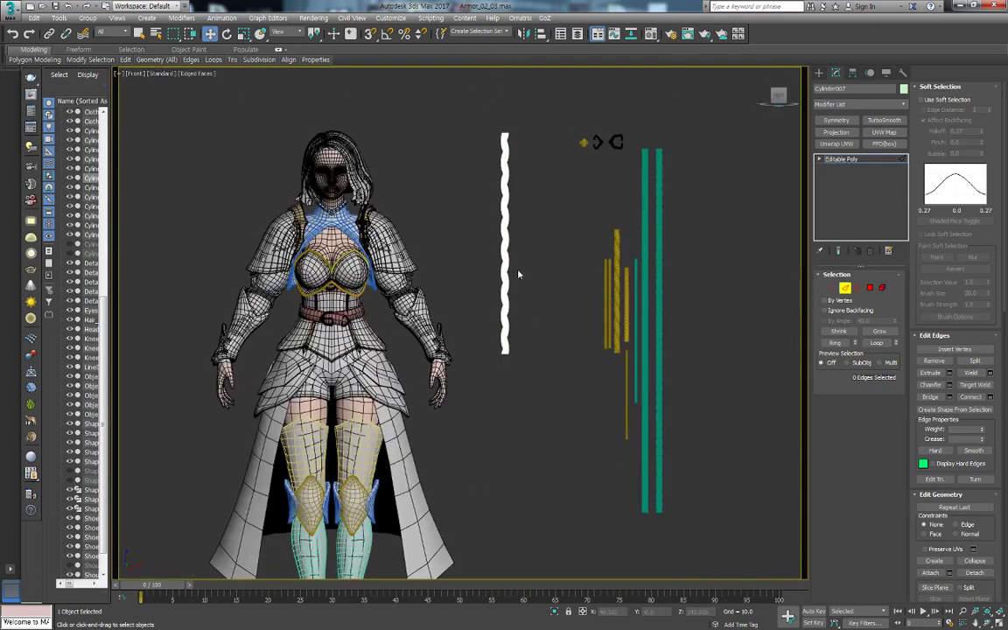
Choose Move and select the whole rope as an element
{"action": "right_click", "coordinate": [523, 229]}
{"action": "left_click", "coordinate": [536, 240]}
{"action": "key", "text": "5"}
{"action": "left_click", "coordinate": [505, 244]}
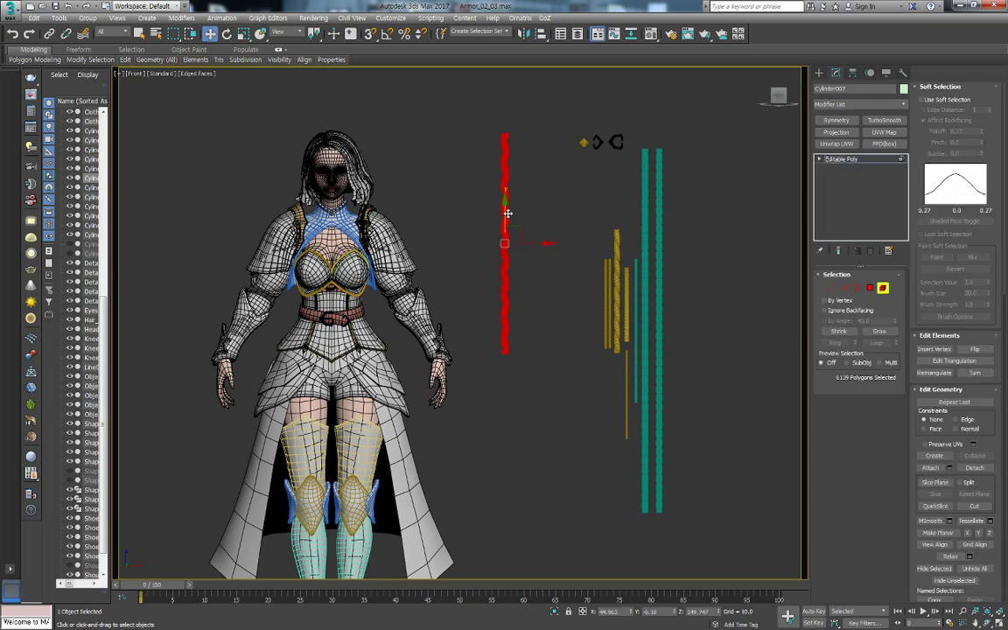
Shift-drag to clone the welded rope piece, then raise the copy to meet the original's end
{"action": "left_click_drag", "start_coordinate": [507, 213], "coordinate": [525, 417], "text": "shift"}
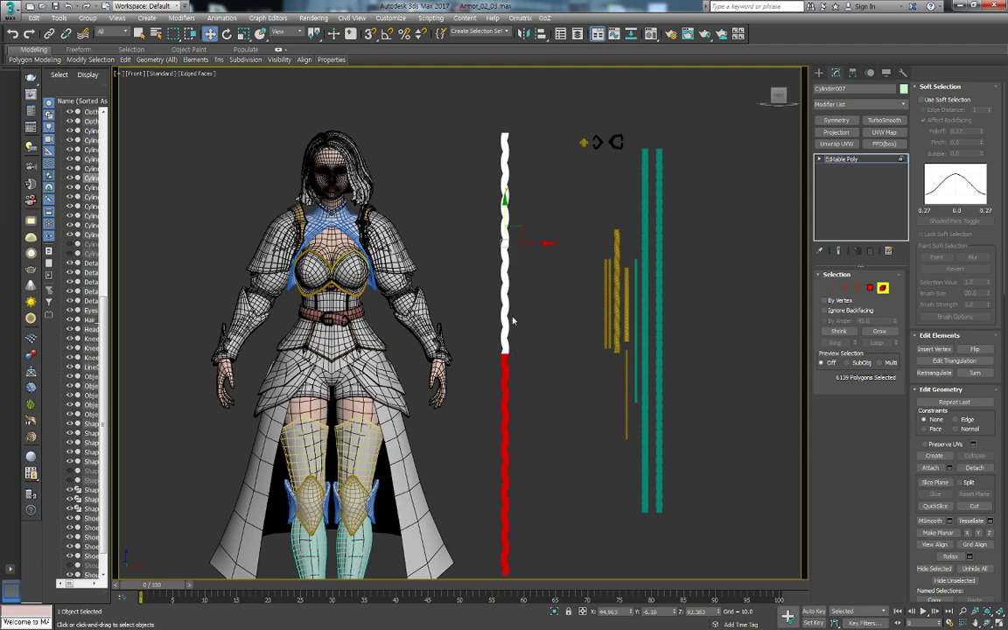
{"action": "left_click", "coordinate": [543, 330]}
{"action": "scroll", "coordinate": [503, 355], "scroll_direction": "up", "scroll_amount": 4}
{"action": "scroll", "coordinate": [484, 393], "scroll_direction": "up", "scroll_amount": 2}
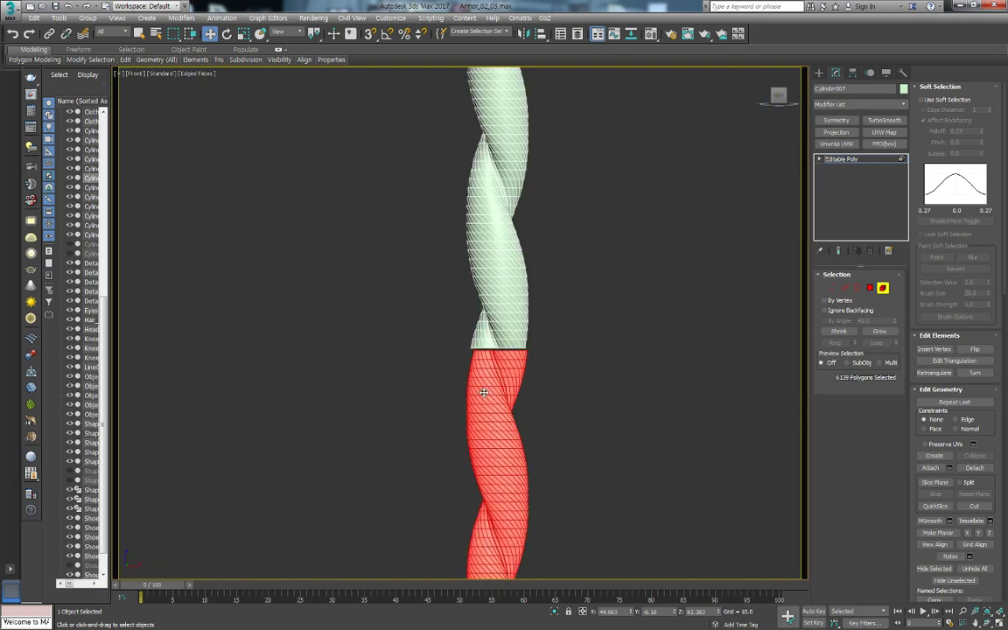
{"action": "scroll", "coordinate": [484, 393], "scroll_direction": "up", "scroll_amount": 5}
{"action": "scroll", "coordinate": [543, 320], "scroll_direction": "up", "scroll_amount": 3}
{"action": "mouse_move", "coordinate": [556, 293]}
{"action": "middle_mouse_down"}
{"action": "mouse_move", "coordinate": [551, 371]}
{"action": "mouse_move", "coordinate": [559, 357]}
{"action": "middle_mouse_up"}
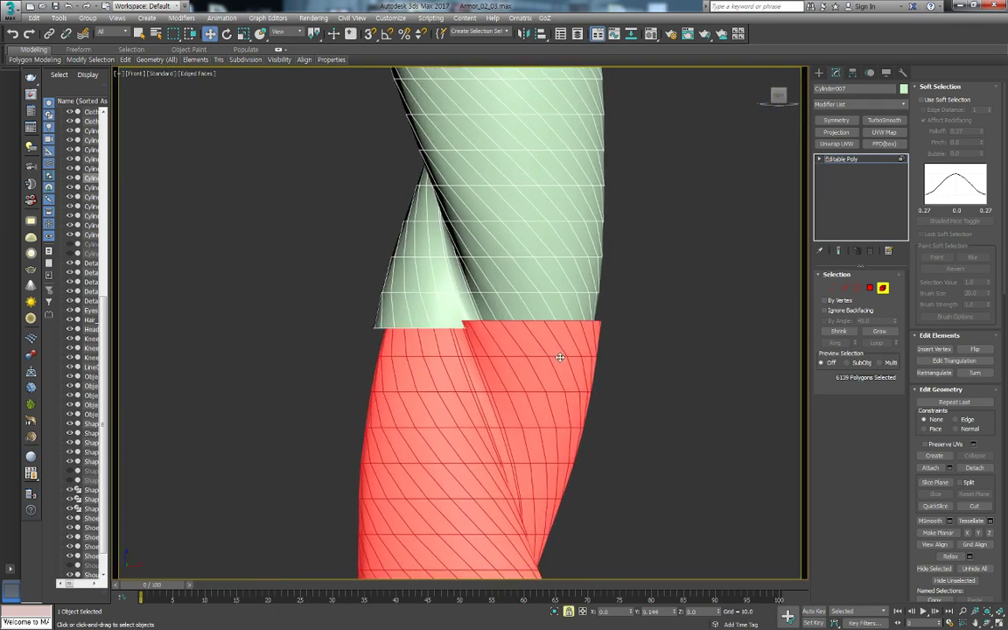
{"action": "mouse_move", "coordinate": [559, 357]}
{"action": "left_mouse_down"}
{"action": "mouse_move", "coordinate": [560, 338]}
{"action": "mouse_move", "coordinate": [596, 325]}
{"action": "left_mouse_up"}
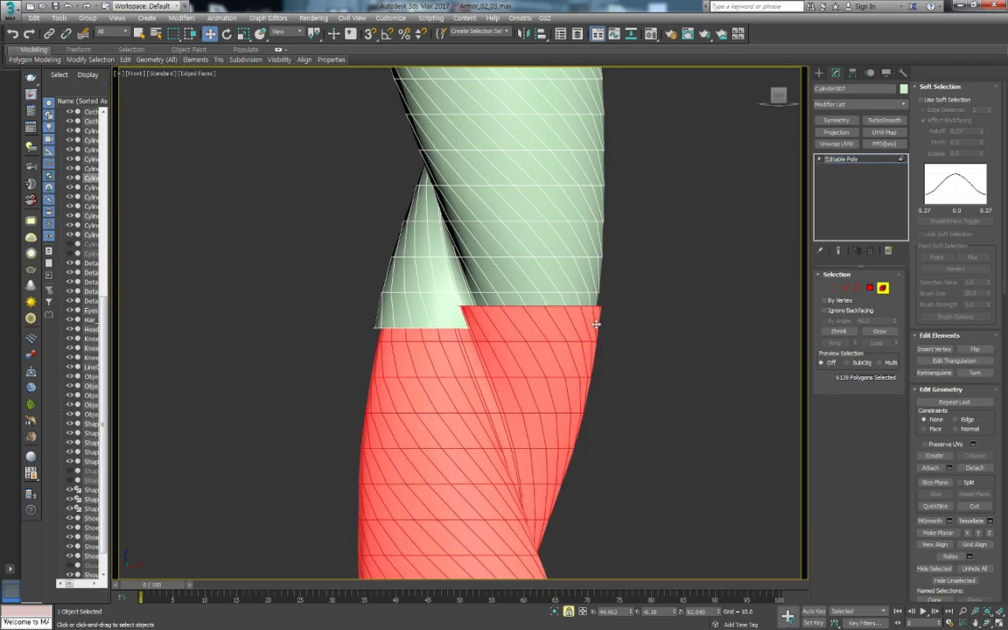
Undo the copy's last move, deselect the rope, and switch to Polygon sub-object level
{"action": "scroll", "coordinate": [572, 460], "scroll_direction": "down", "scroll_amount": 5}
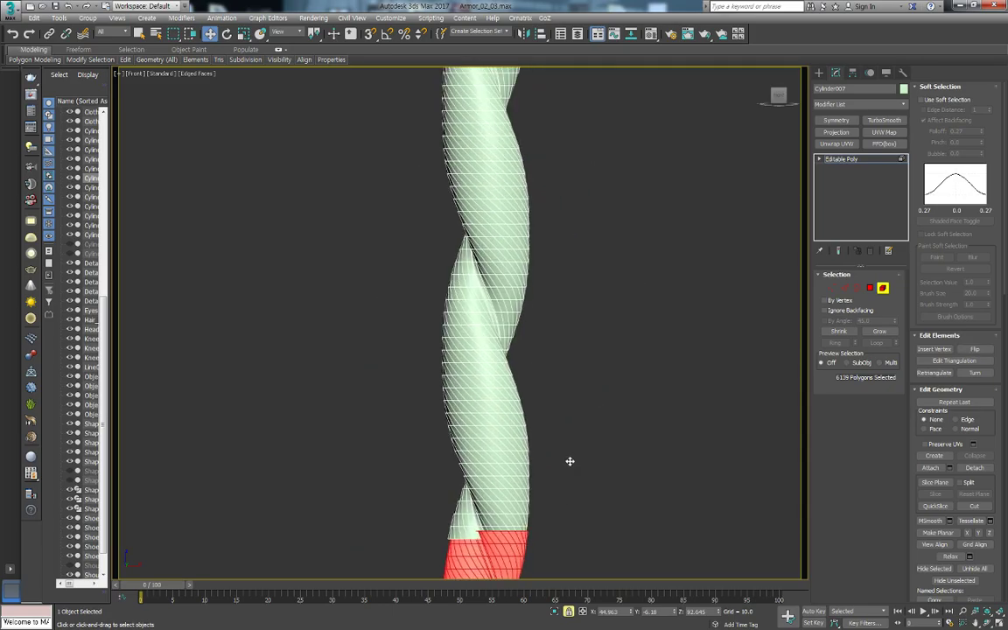
{"action": "scroll", "coordinate": [570, 461], "scroll_direction": "down", "scroll_amount": 2}
{"action": "scroll", "coordinate": [579, 342], "scroll_direction": "down", "scroll_amount": 2}
{"action": "scroll", "coordinate": [560, 442], "scroll_direction": "down", "scroll_amount": 2}
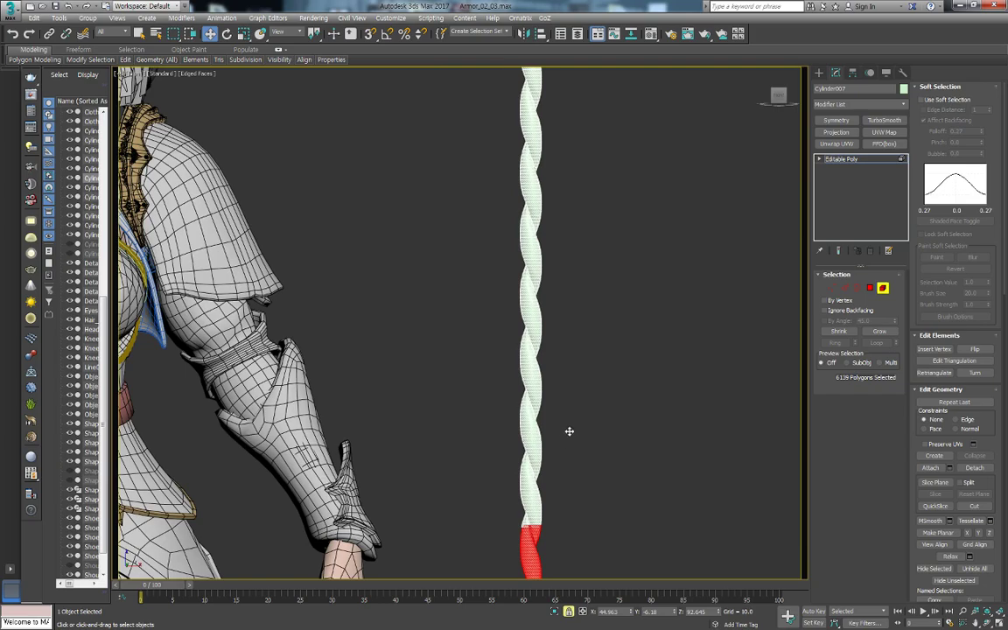
{"action": "key", "text": "ctrl+z"}
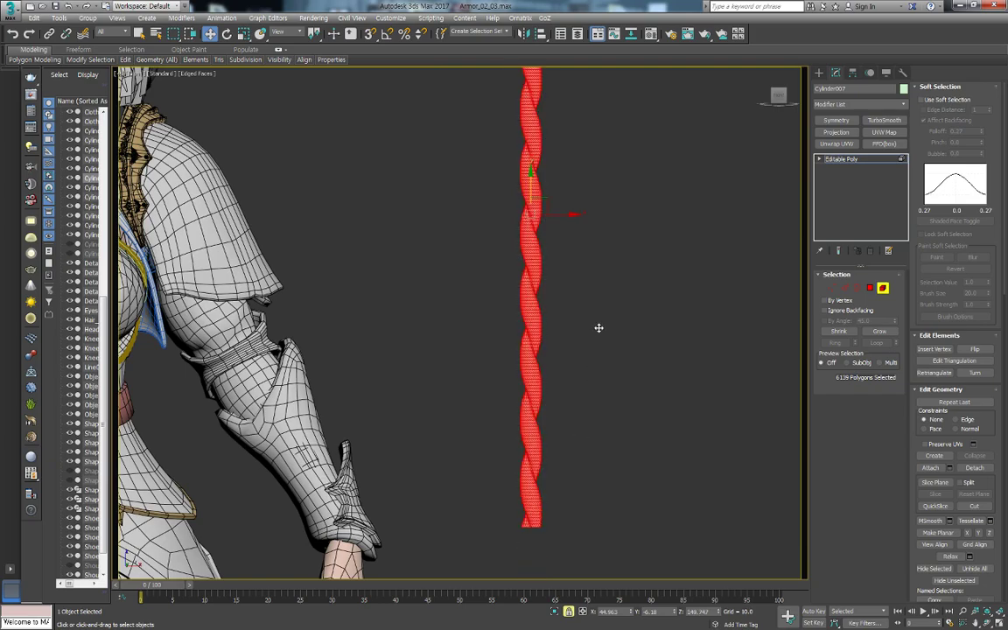
{"action": "left_click", "coordinate": [599, 327]}
{"action": "scroll", "coordinate": [477, 175], "scroll_direction": "up", "scroll_amount": 4}
{"action": "scroll", "coordinate": [480, 254], "scroll_direction": "up", "scroll_amount": 3}
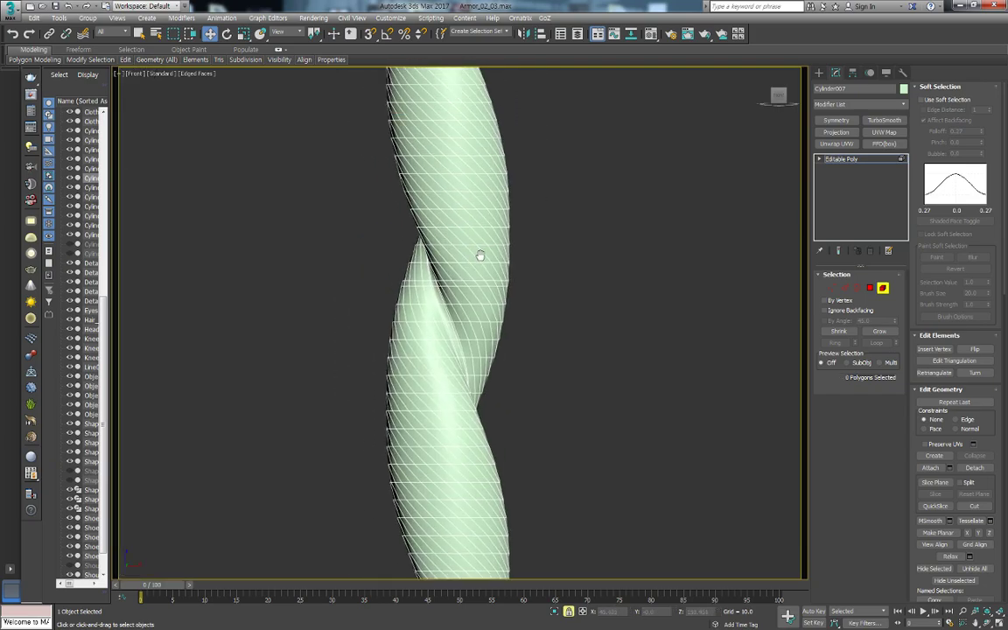
{"action": "scroll", "coordinate": [479, 253], "scroll_direction": "down", "scroll_amount": 3}
{"action": "scroll", "coordinate": [523, 245], "scroll_direction": "down", "scroll_amount": 4}
{"action": "key", "text": "4"}
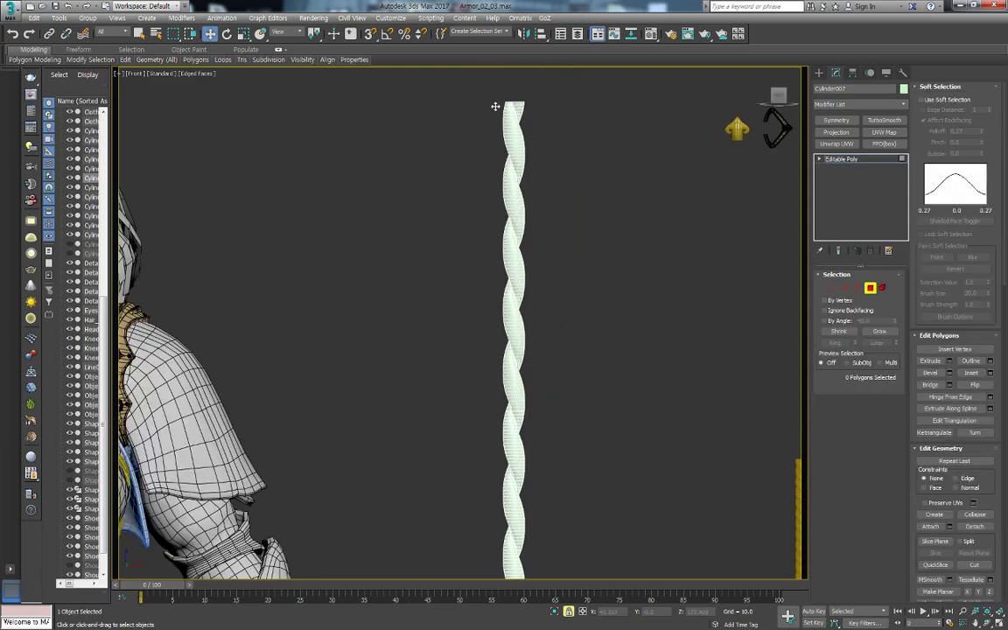
Select the polygons of the upper rope section, restoring the selection after clearing it
{"action": "left_click_drag", "start_coordinate": [652, 348], "coordinate": [652, 349]}
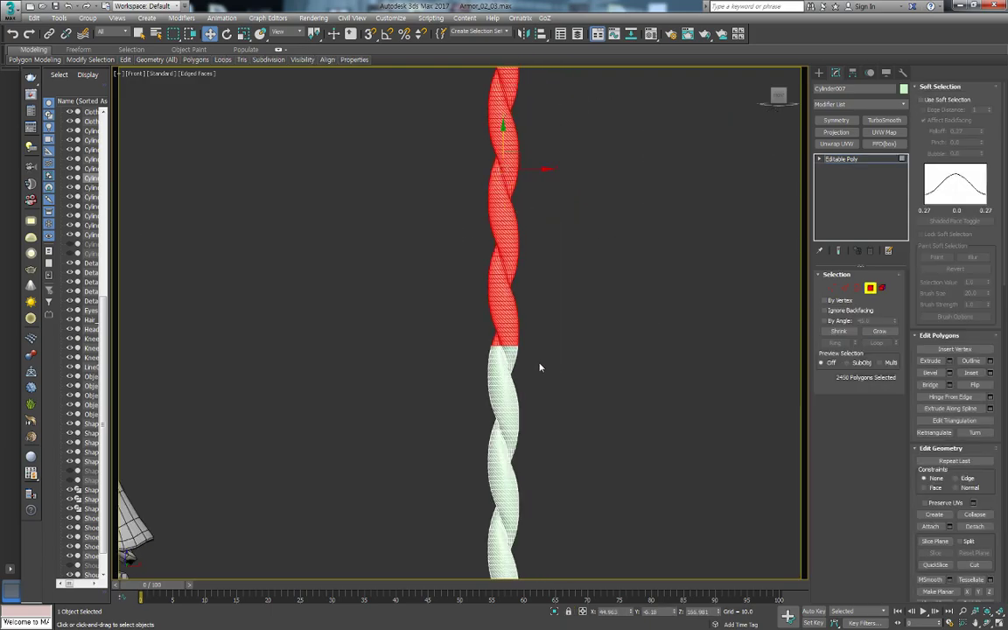
{"action": "scroll", "coordinate": [406, 275], "scroll_direction": "up", "scroll_amount": 3}
{"action": "scroll", "coordinate": [508, 374], "scroll_direction": "up", "scroll_amount": 3}
{"action": "scroll", "coordinate": [554, 377], "scroll_direction": "up", "scroll_amount": 1}
{"action": "middle_click_drag", "start_coordinate": [554, 377], "coordinate": [537, 386]}
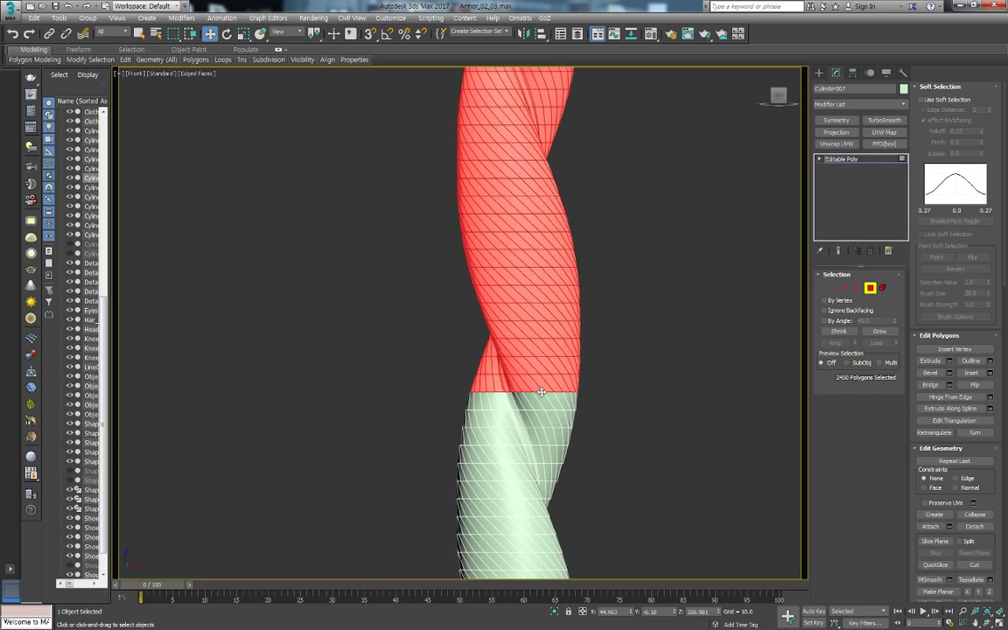
{"action": "scroll", "coordinate": [542, 393], "scroll_direction": "up", "scroll_amount": 2}
{"action": "scroll", "coordinate": [522, 411], "scroll_direction": "up", "scroll_amount": 2}
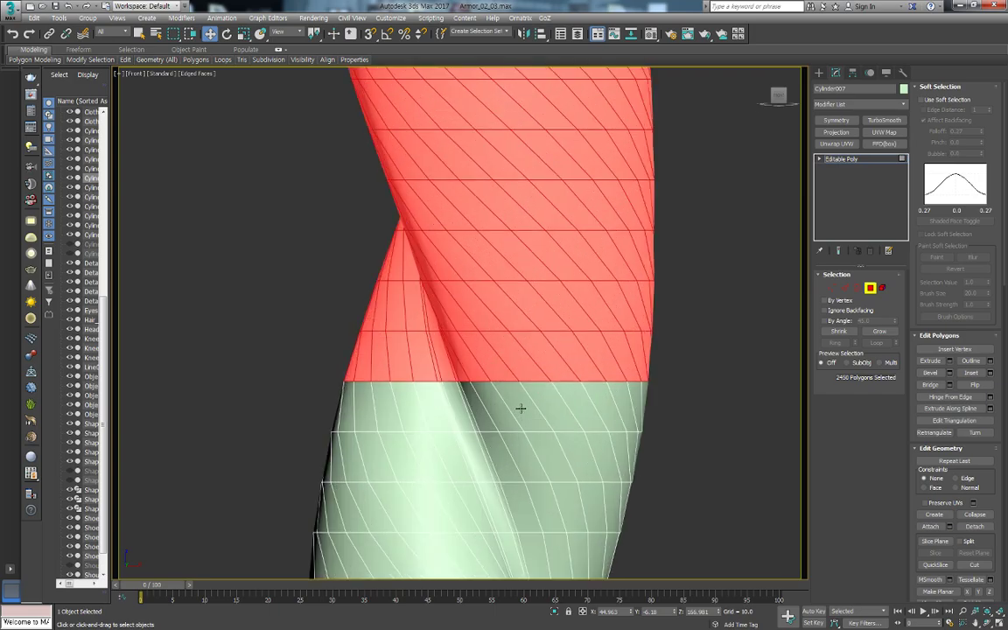
{"action": "key", "text": "ctrl+d"}
{"action": "scroll", "coordinate": [614, 426], "scroll_direction": "down", "scroll_amount": 4}
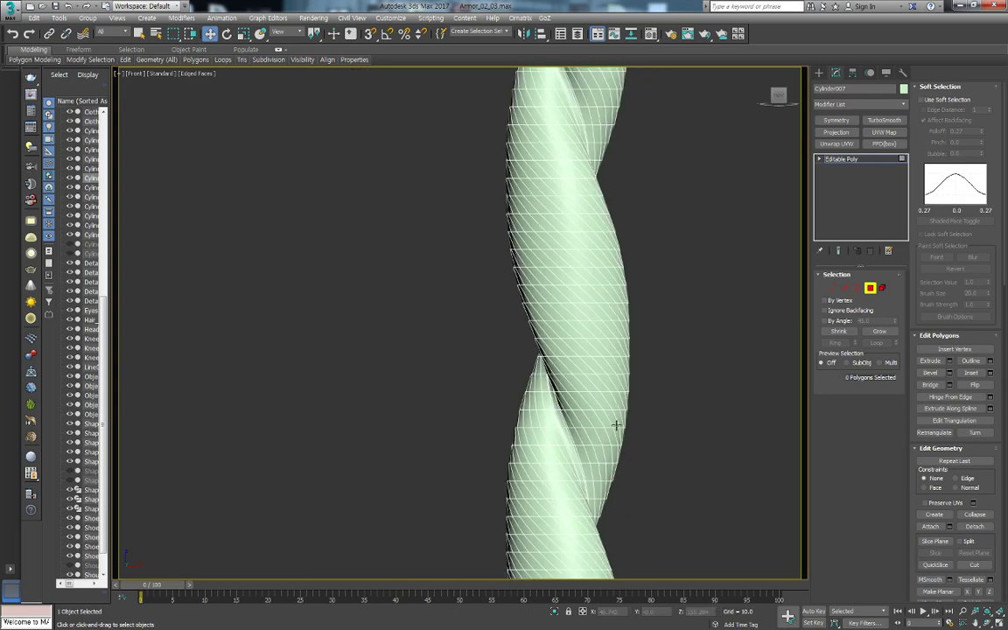
{"action": "scroll", "coordinate": [631, 432], "scroll_direction": "down", "scroll_amount": 2}
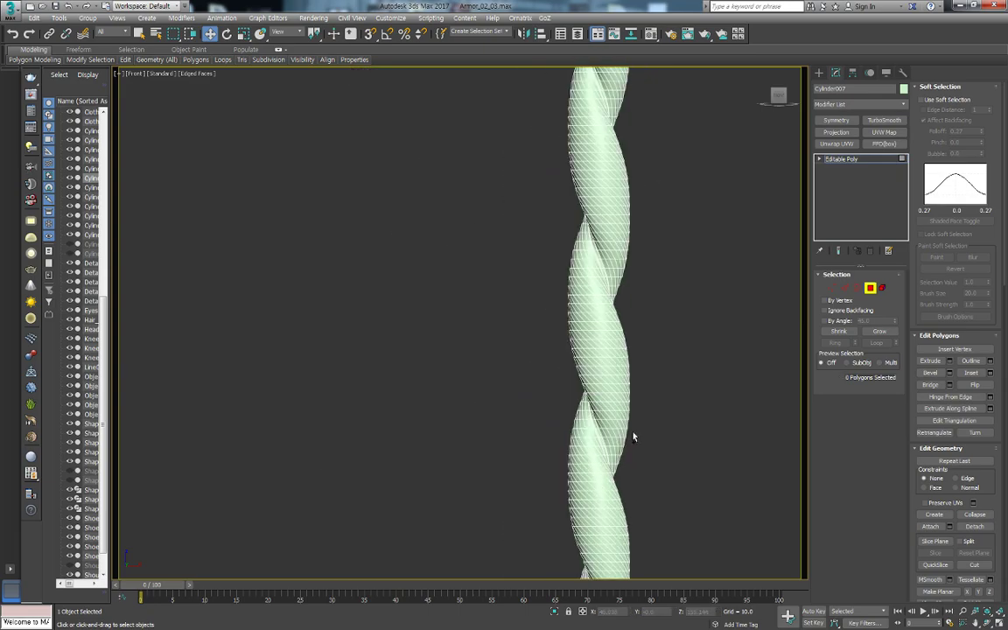
{"action": "key", "text": "ctrl+z"}
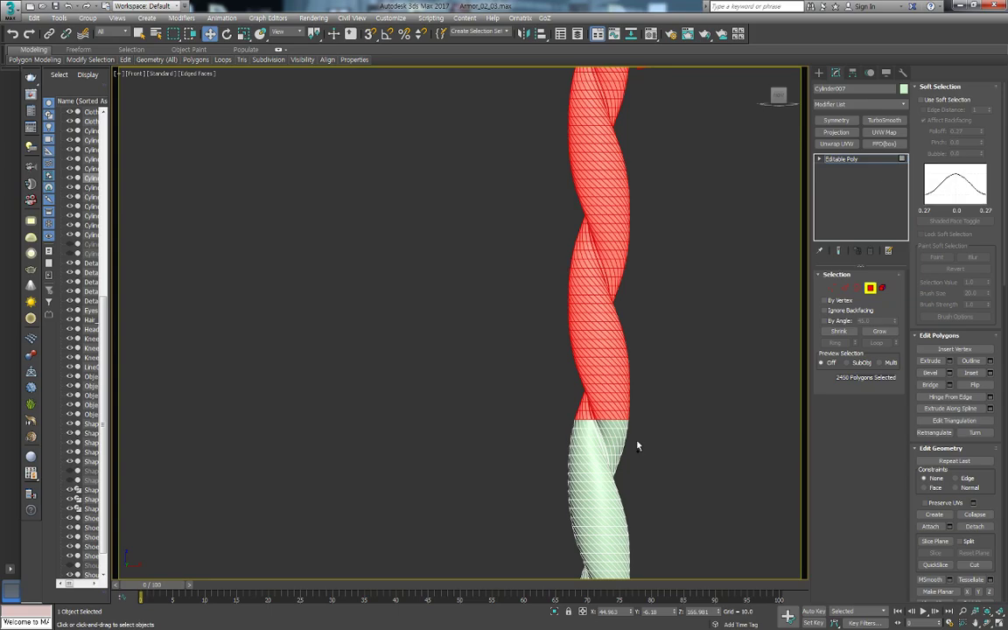
{"action": "scroll", "coordinate": [638, 446], "scroll_direction": "down", "scroll_amount": 2}
{"action": "middle_click_drag", "start_coordinate": [637, 447], "coordinate": [579, 277]}
{"action": "scroll", "coordinate": [575, 350], "scroll_direction": "up", "scroll_amount": 2}
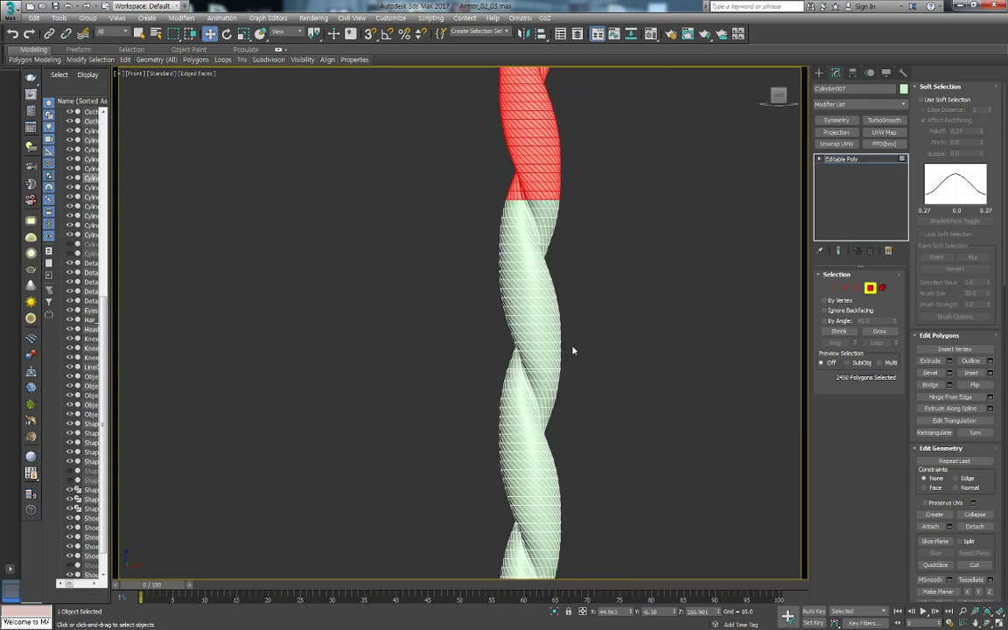
{"action": "scroll", "coordinate": [560, 342], "scroll_direction": "up", "scroll_amount": 2}
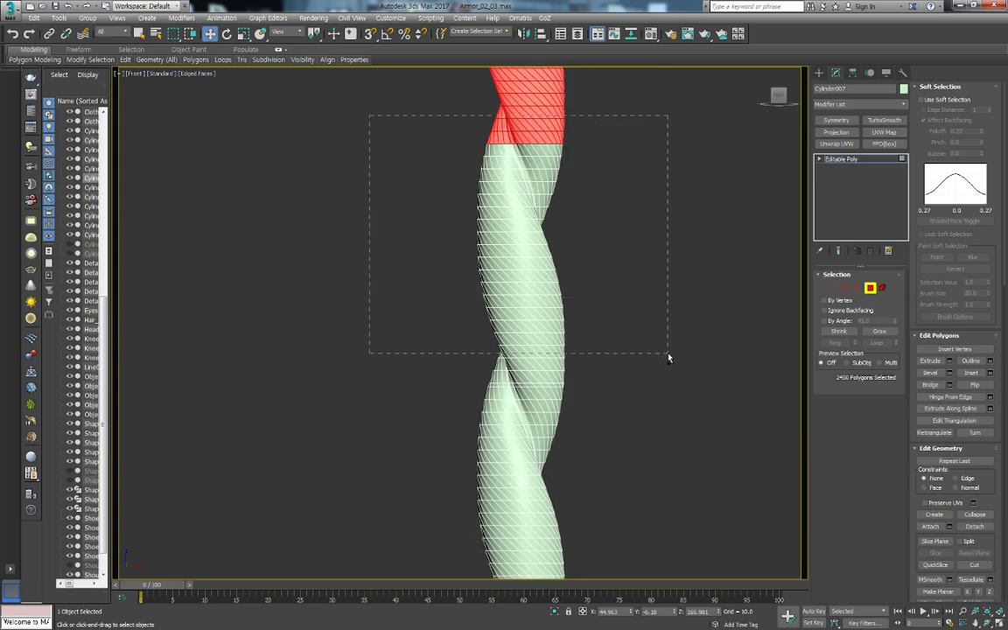
Extend the selection to 3039 polygons and Shift-drag it upward to clone it
{"action": "left_click_drag", "start_coordinate": [679, 393], "coordinate": [673, 387]}
{"action": "scroll", "coordinate": [613, 350], "scroll_direction": "up", "scroll_amount": 3}
{"action": "scroll", "coordinate": [576, 320], "scroll_direction": "up", "scroll_amount": 2}
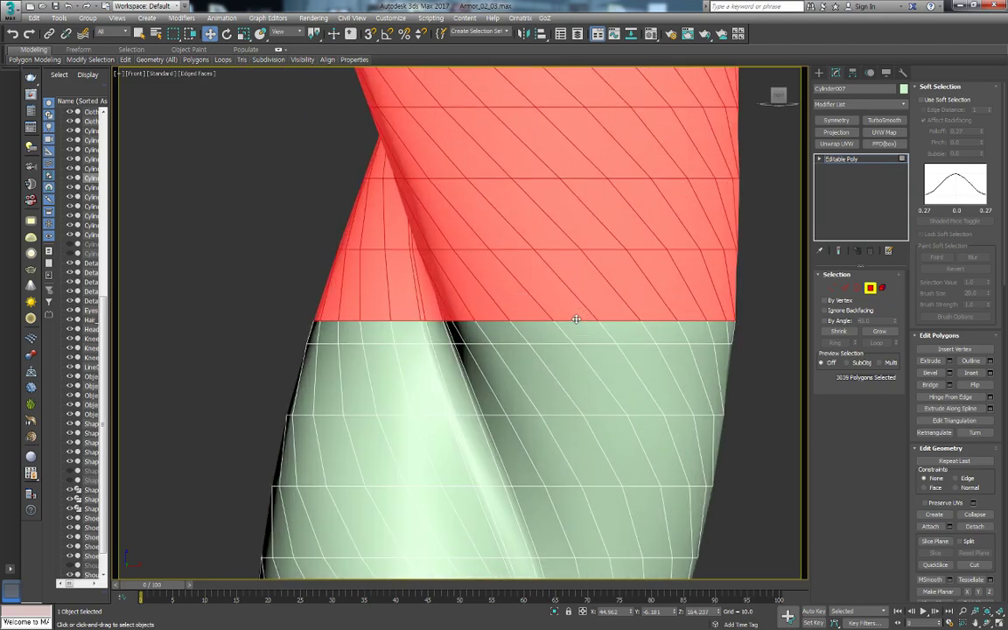
{"action": "scroll", "coordinate": [573, 326], "scroll_direction": "down", "scroll_amount": 2}
{"action": "scroll", "coordinate": [571, 331], "scroll_direction": "down", "scroll_amount": 2}
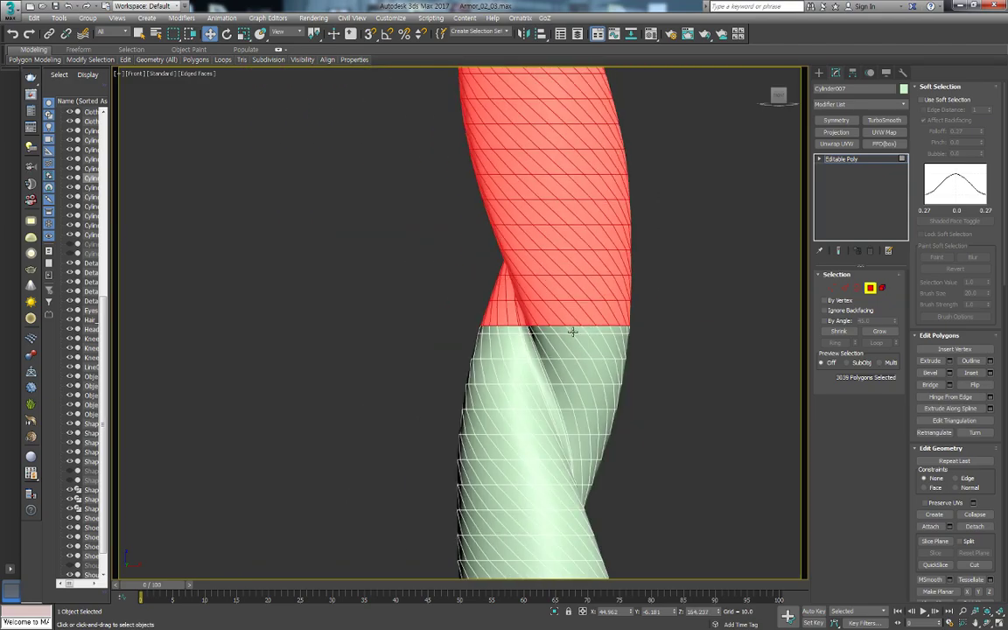
{"action": "scroll", "coordinate": [572, 331], "scroll_direction": "down", "scroll_amount": 3}
{"action": "scroll", "coordinate": [572, 330], "scroll_direction": "down", "scroll_amount": 2}
{"action": "mouse_move", "coordinate": [572, 331]}
{"action": "middle_mouse_down"}
{"action": "mouse_move", "coordinate": [594, 334]}
{"action": "mouse_move", "coordinate": [592, 388]}
{"action": "middle_mouse_up"}
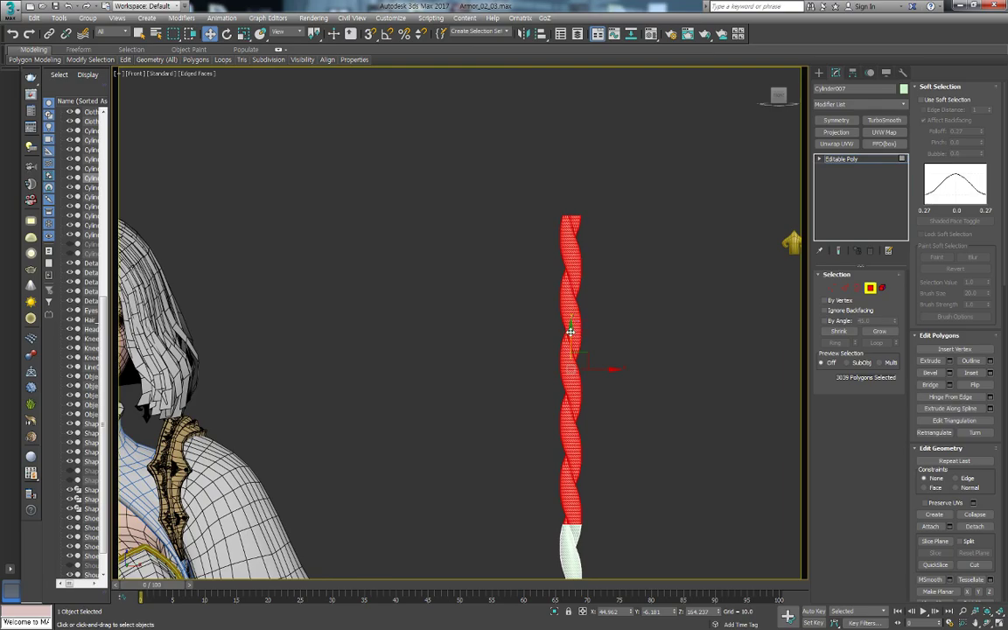
{"action": "left_click_drag", "start_coordinate": [570, 331], "coordinate": [570, 21], "text": "shift"}
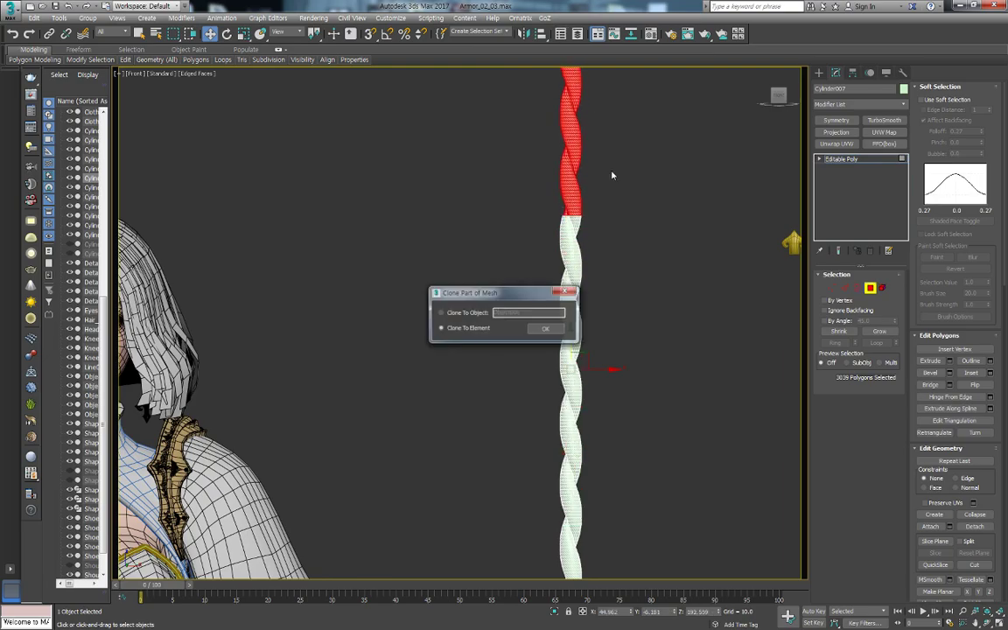
Confirm Clone To Element, select the cloned section, and move it against the rope below
{"action": "scroll", "coordinate": [601, 368], "scroll_direction": "up", "scroll_amount": 4}
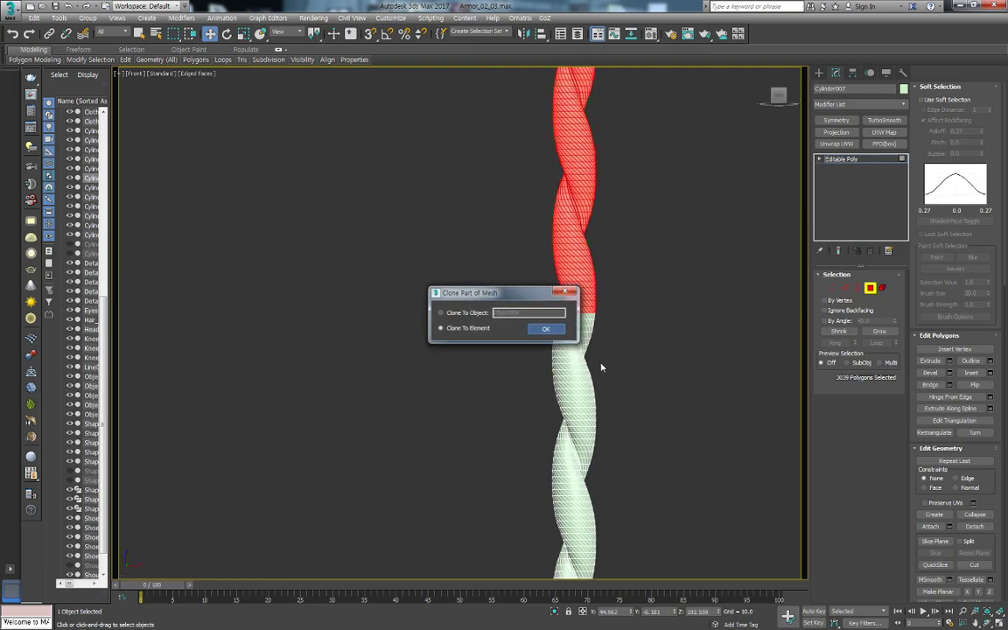
{"action": "left_click", "coordinate": [551, 329]}
{"action": "scroll", "coordinate": [599, 333], "scroll_direction": "up", "scroll_amount": 4}
{"action": "double_click", "coordinate": [571, 322]}
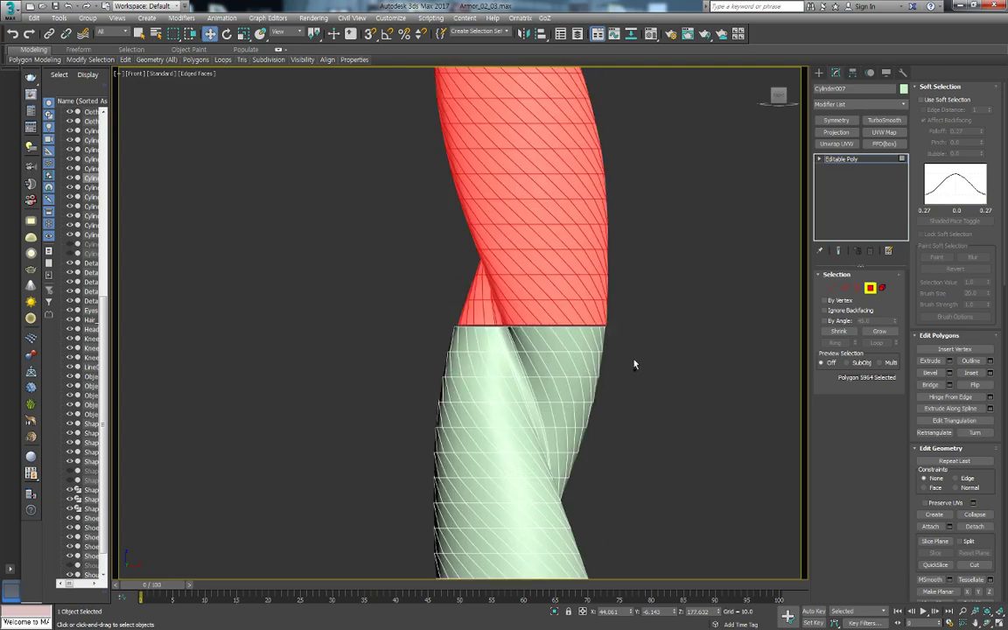
{"action": "scroll", "coordinate": [502, 329], "scroll_direction": "up", "scroll_amount": 4}
{"action": "left_click_drag", "start_coordinate": [582, 332], "coordinate": [592, 334]}
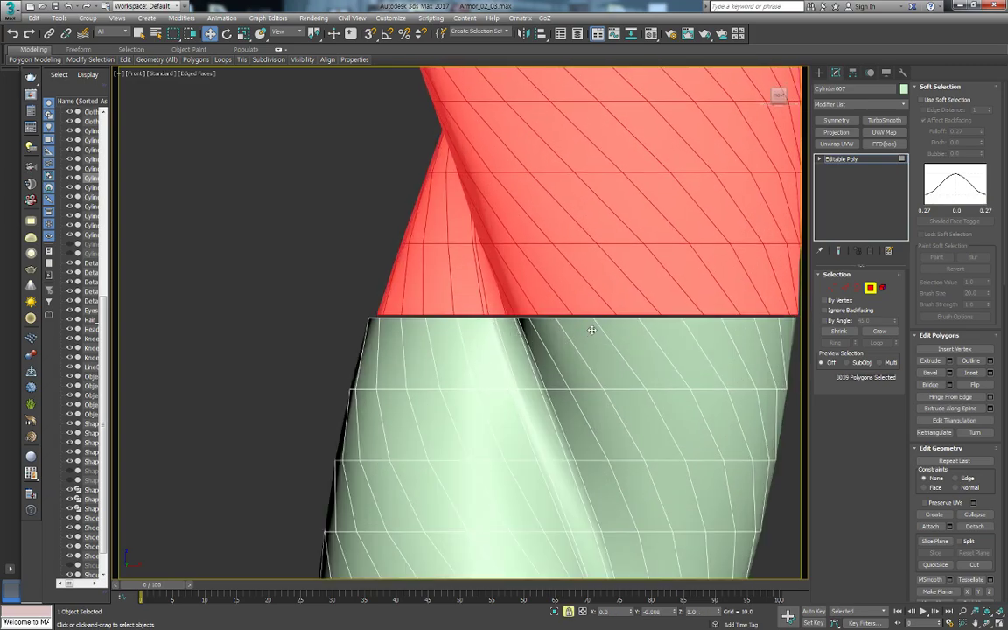
{"action": "scroll", "coordinate": [566, 338], "scroll_direction": "up", "scroll_amount": 5}
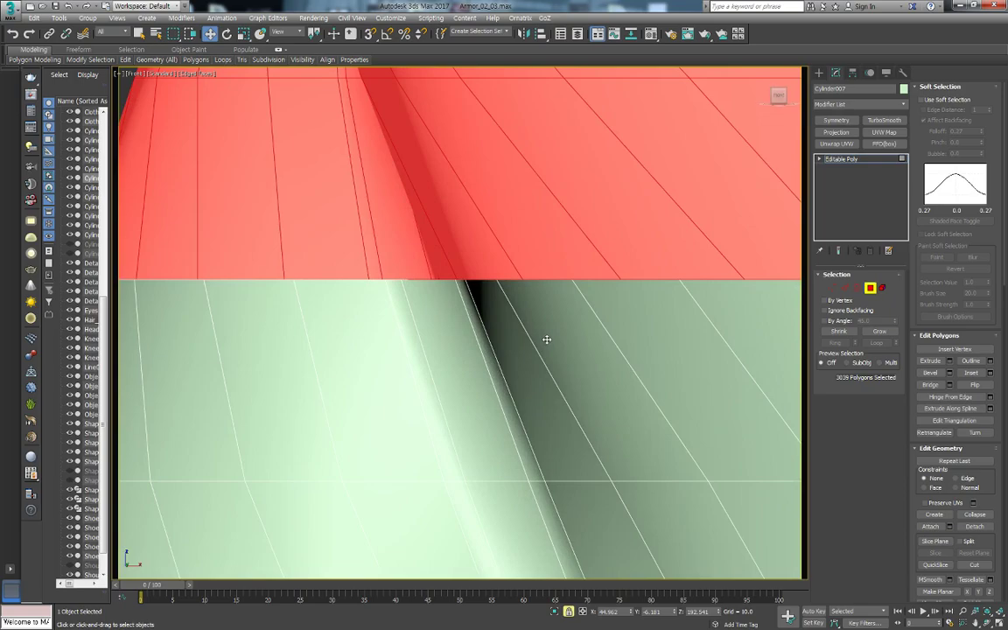
Add the seam polygons to the cloned section's selection
{"action": "scroll", "coordinate": [546, 339], "scroll_direction": "down", "scroll_amount": 4}
{"action": "scroll", "coordinate": [561, 350], "scroll_direction": "down", "scroll_amount": 3}
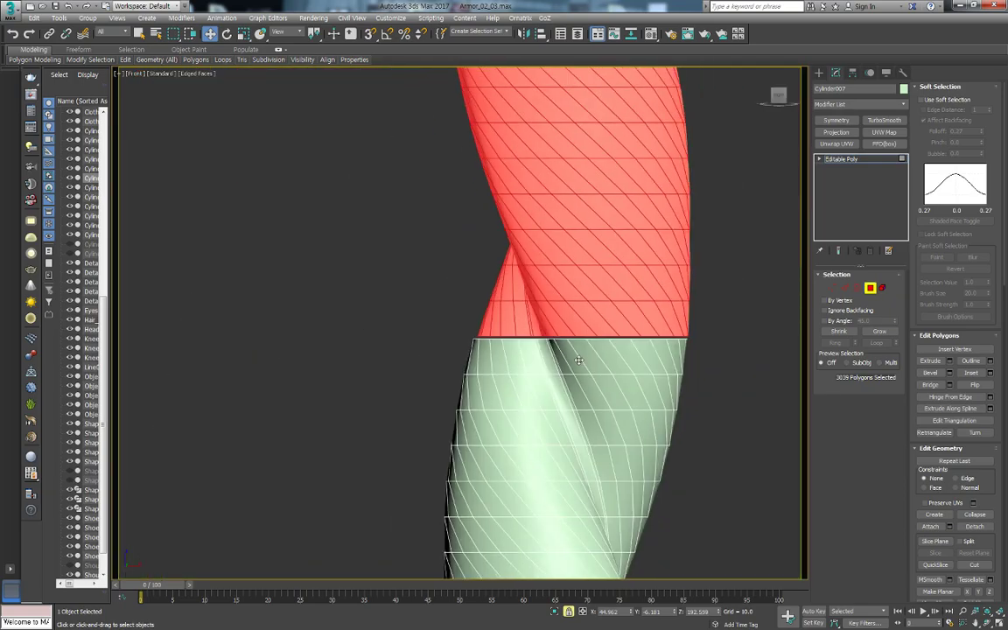
{"action": "scroll", "coordinate": [617, 413], "scroll_direction": "down", "scroll_amount": 3}
{"action": "scroll", "coordinate": [623, 413], "scroll_direction": "down", "scroll_amount": 2}
{"action": "scroll", "coordinate": [580, 352], "scroll_direction": "up", "scroll_amount": 2}
{"action": "scroll", "coordinate": [580, 352], "scroll_direction": "up", "scroll_amount": 4}
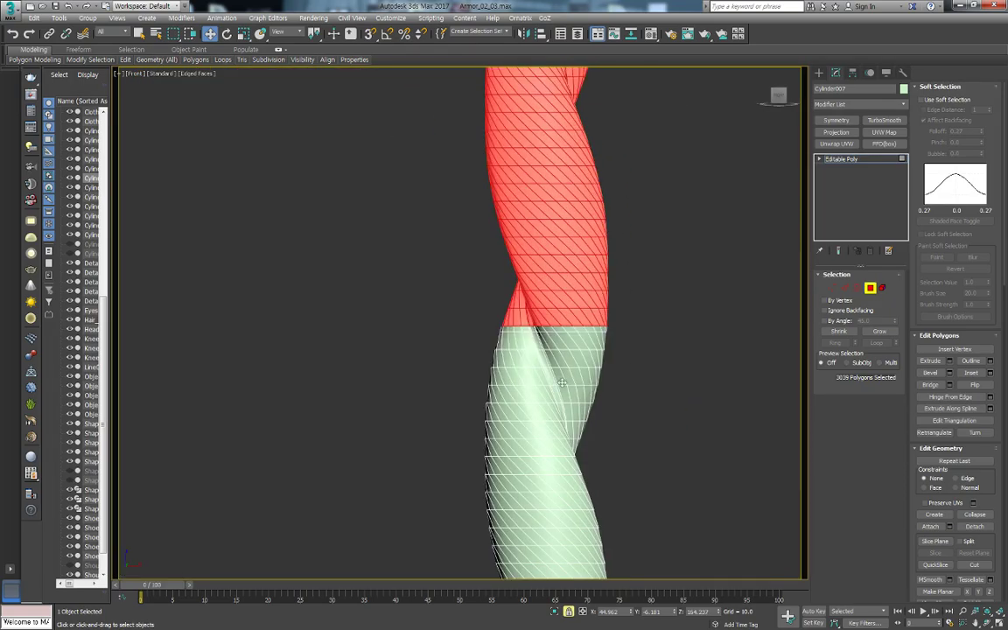
{"action": "scroll", "coordinate": [490, 332], "scroll_direction": "up", "scroll_amount": 5}
{"action": "middle_click_drag", "start_coordinate": [560, 371], "coordinate": [473, 336]}
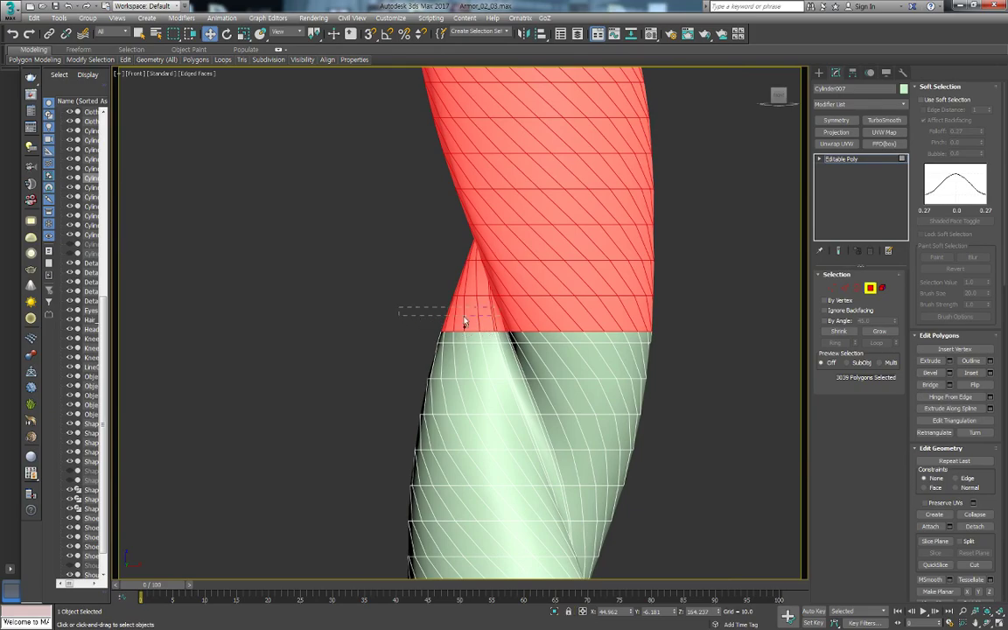
{"action": "left_click_drag", "start_coordinate": [691, 342], "coordinate": [692, 342], "text": "ctrl"}
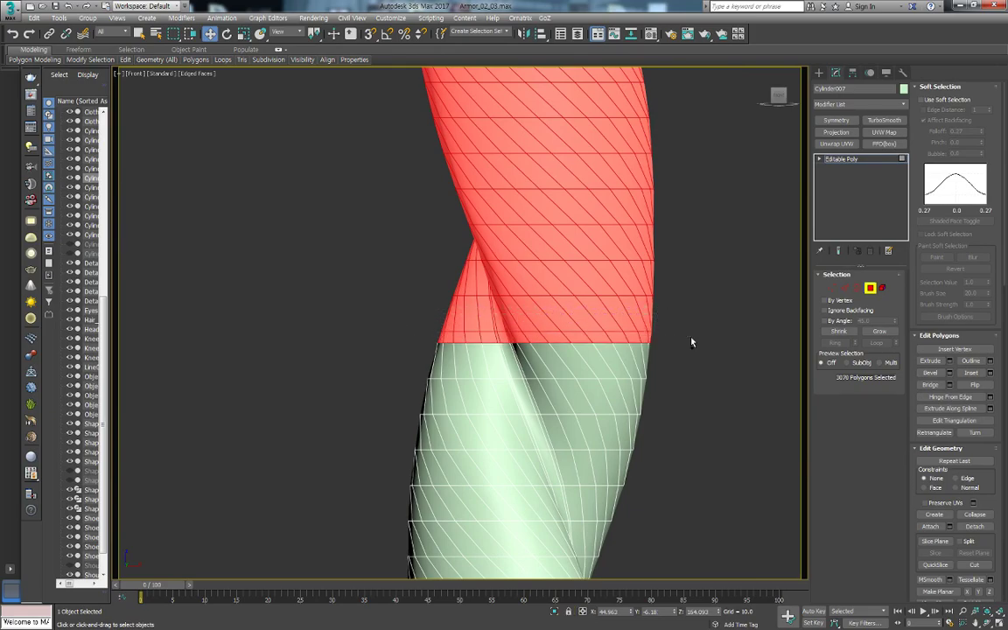
{"action": "scroll", "coordinate": [690, 342], "scroll_direction": "down", "scroll_amount": 3}
{"action": "middle_click_drag", "start_coordinate": [691, 342], "coordinate": [623, 468]}
{"action": "scroll", "coordinate": [630, 394], "scroll_direction": "down", "scroll_amount": 1}
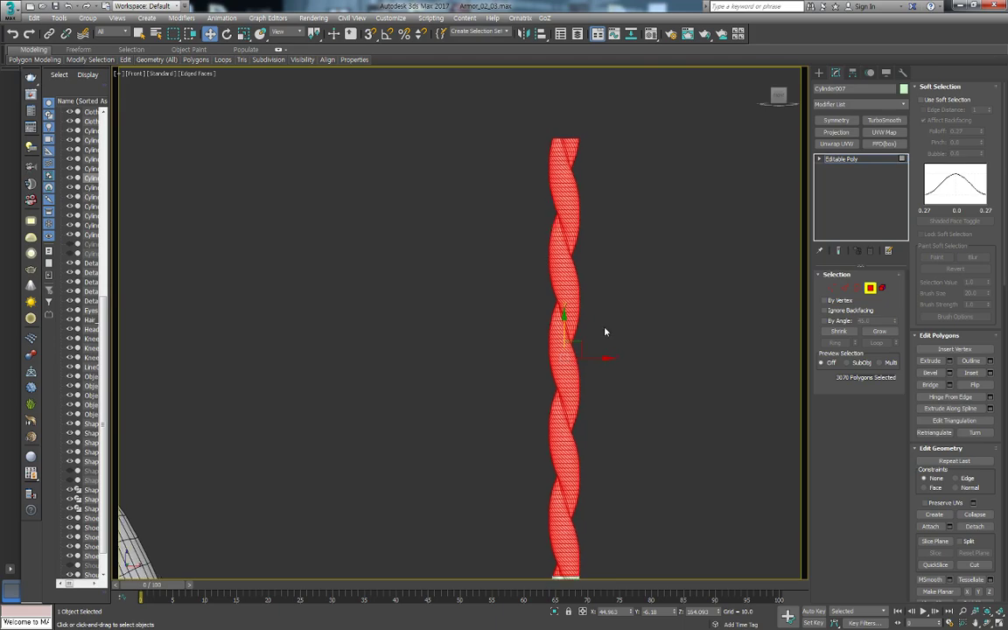
Clone the selected rope section upward as an element and align it flush at the seam
{"action": "left_click_drag", "start_coordinate": [568, 360], "coordinate": [640, 134], "text": "shift"}
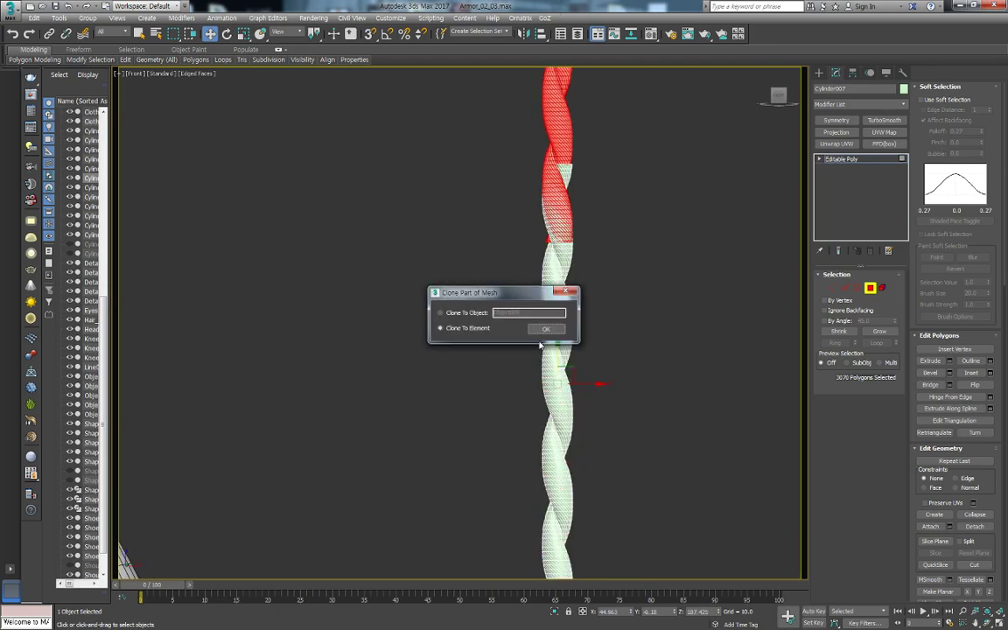
{"action": "left_click", "coordinate": [545, 329]}
{"action": "scroll", "coordinate": [628, 390], "scroll_direction": "up", "scroll_amount": 3}
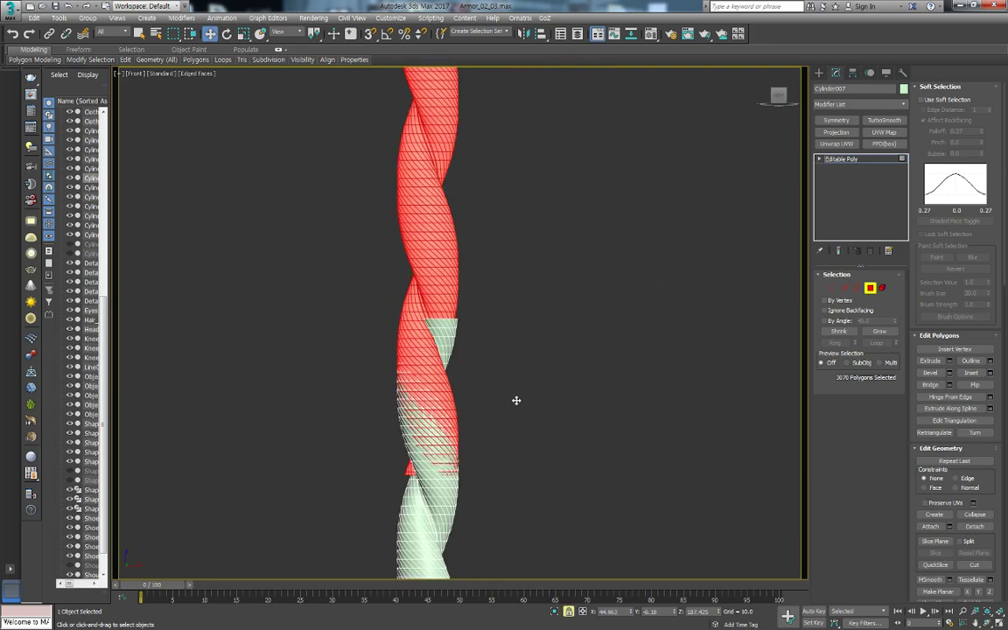
{"action": "scroll", "coordinate": [416, 295], "scroll_direction": "up", "scroll_amount": 2}
{"action": "scroll", "coordinate": [299, 419], "scroll_direction": "up", "scroll_amount": 2}
{"action": "scroll", "coordinate": [364, 362], "scroll_direction": "up", "scroll_amount": 2}
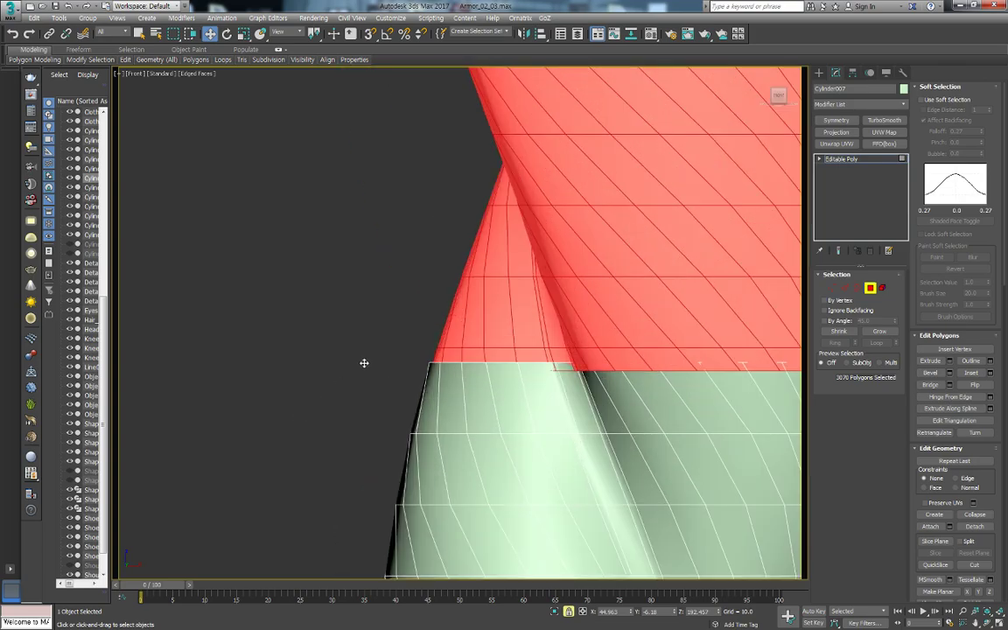
{"action": "left_click_drag", "start_coordinate": [364, 362], "coordinate": [378, 350]}
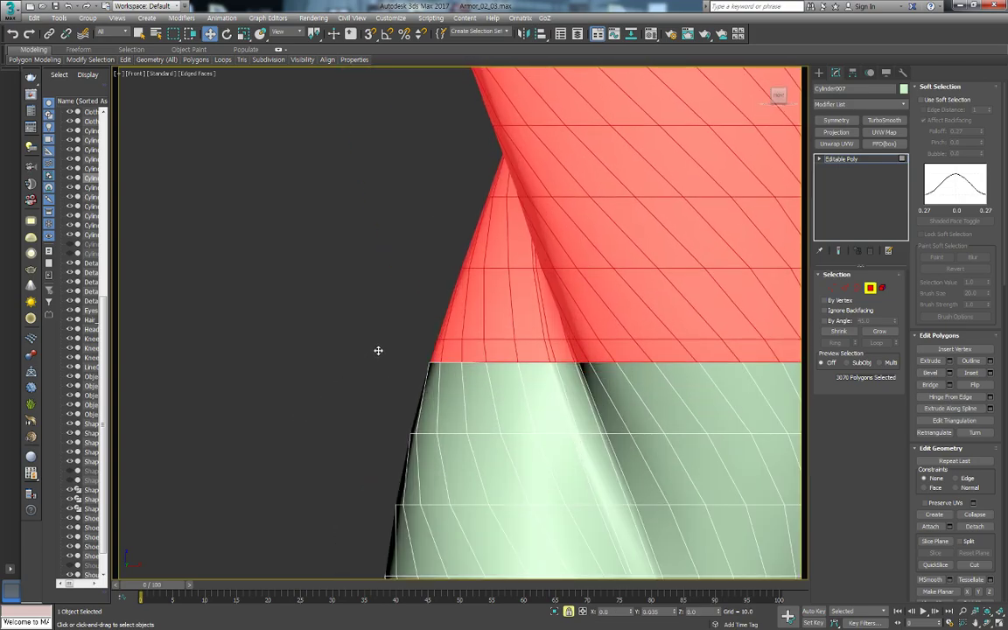
{"action": "scroll", "coordinate": [378, 350], "scroll_direction": "down", "scroll_amount": 1}
{"action": "scroll", "coordinate": [317, 335], "scroll_direction": "up", "scroll_amount": 2}
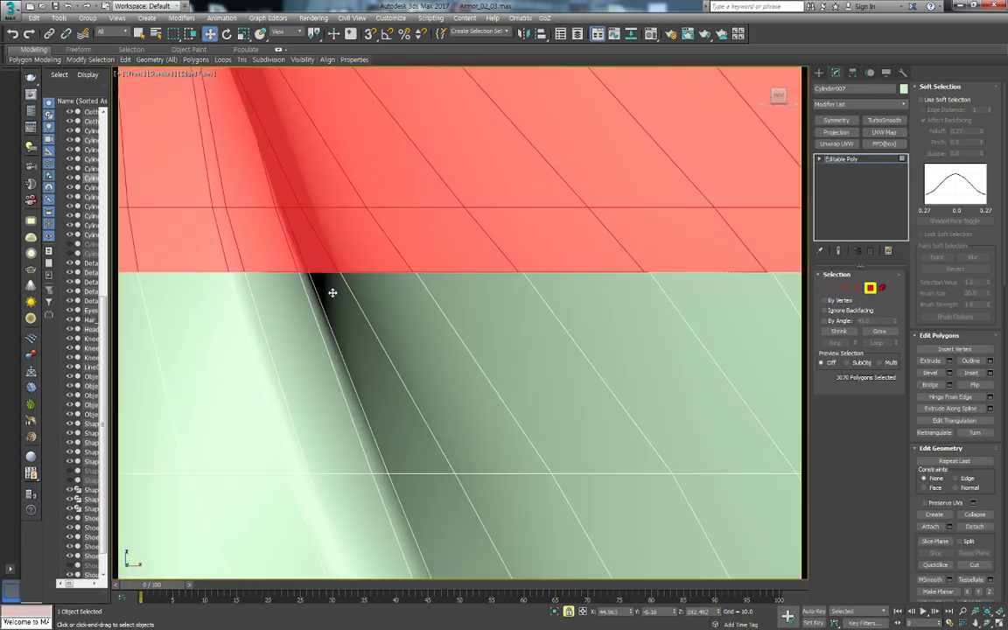
{"action": "left_click_drag", "start_coordinate": [336, 292], "coordinate": [339, 281]}
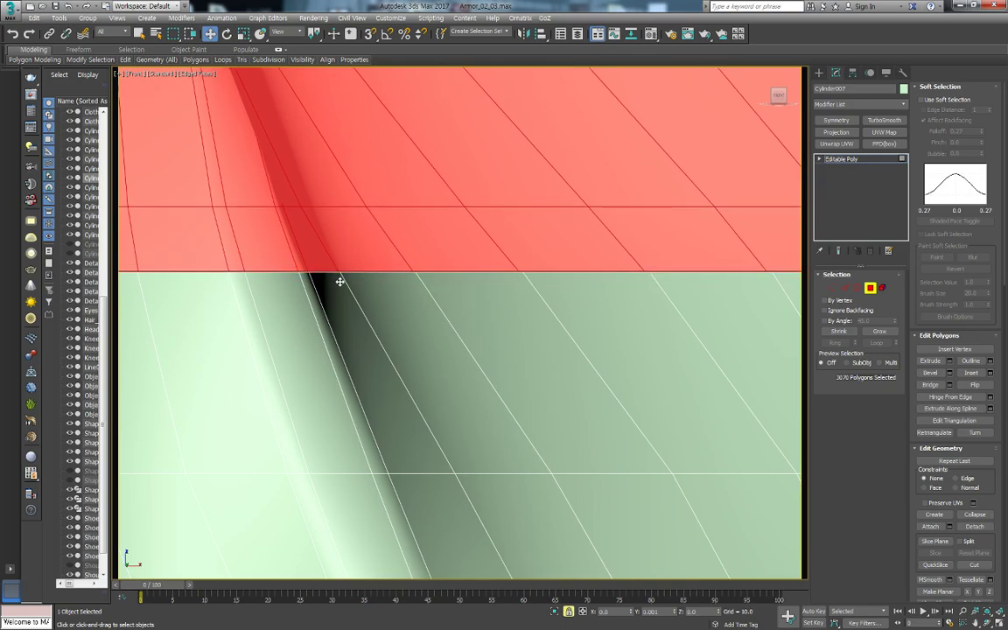
{"action": "scroll", "coordinate": [340, 281], "scroll_direction": "down", "scroll_amount": 5}
{"action": "scroll", "coordinate": [401, 330], "scroll_direction": "down", "scroll_amount": 3}
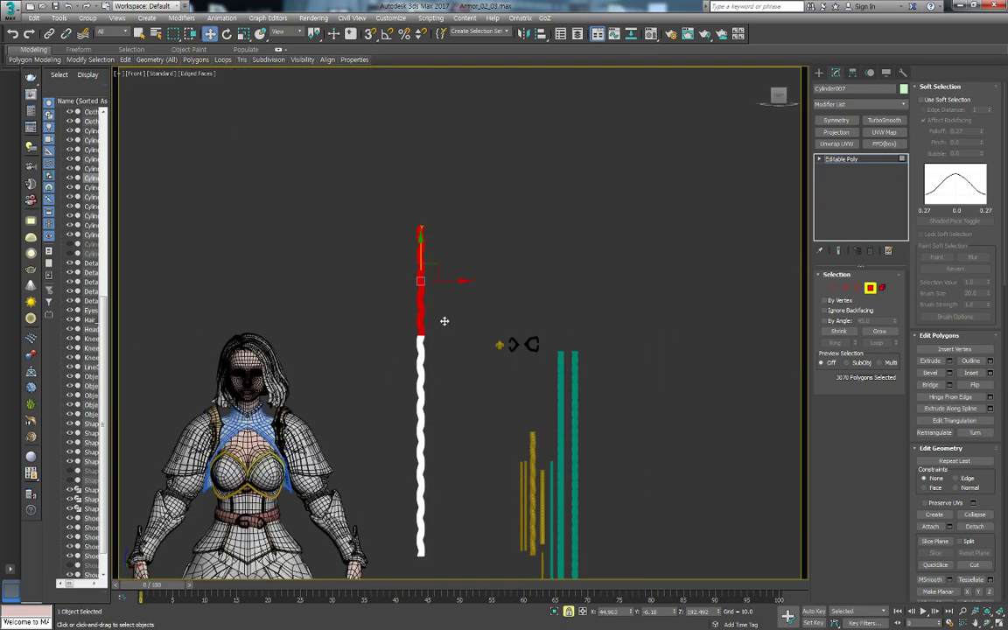
{"action": "scroll", "coordinate": [445, 321], "scroll_direction": "up", "scroll_amount": 1}
{"action": "scroll", "coordinate": [449, 348], "scroll_direction": "up", "scroll_amount": 2}
Clone the selected rope section upward once more as an element of the same mesh
{"action": "left_click_drag", "start_coordinate": [427, 348], "coordinate": [415, 128]}
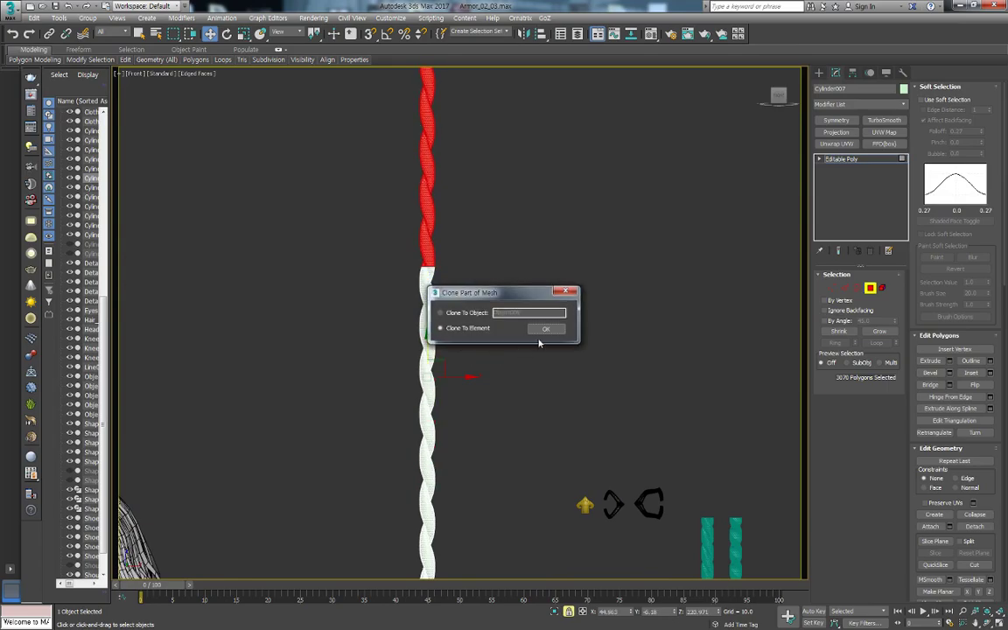
{"action": "left_click", "coordinate": [545, 329]}
{"action": "scroll", "coordinate": [441, 280], "scroll_direction": "up", "scroll_amount": 3}
{"action": "scroll", "coordinate": [553, 330], "scroll_direction": "up", "scroll_amount": 2}
{"action": "scroll", "coordinate": [473, 232], "scroll_direction": "up", "scroll_amount": 2}
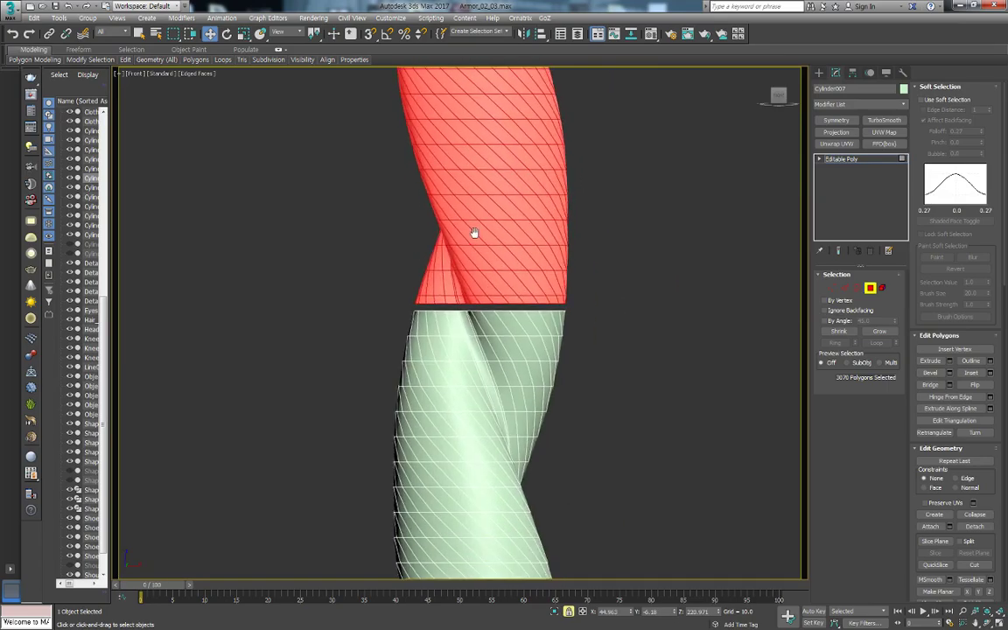
{"action": "scroll", "coordinate": [474, 233], "scroll_direction": "up", "scroll_amount": 3}
{"action": "scroll", "coordinate": [475, 308], "scroll_direction": "up", "scroll_amount": 3}
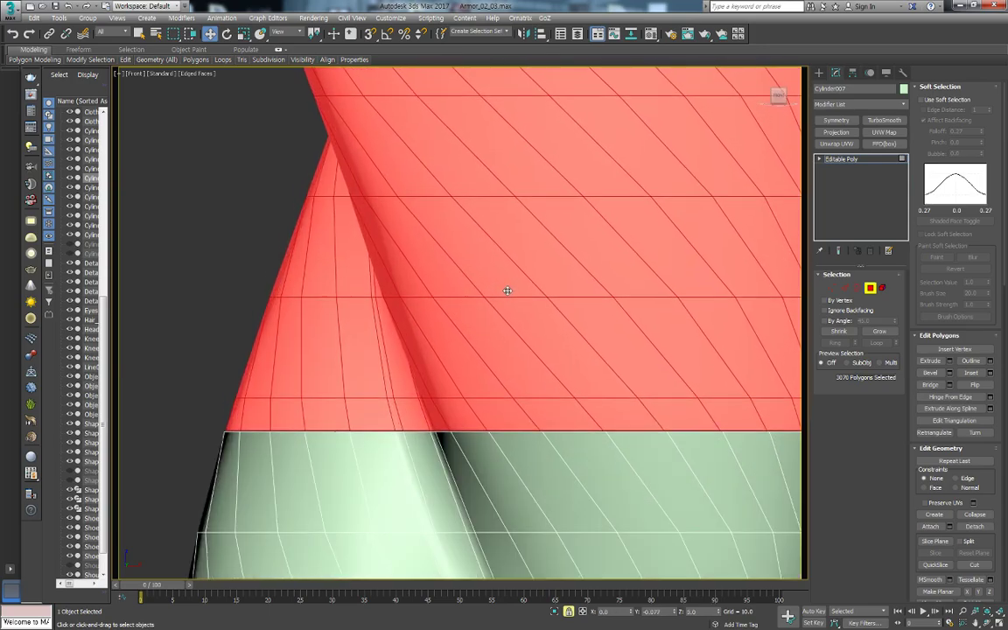
{"action": "scroll", "coordinate": [505, 299], "scroll_direction": "down", "scroll_amount": 2}
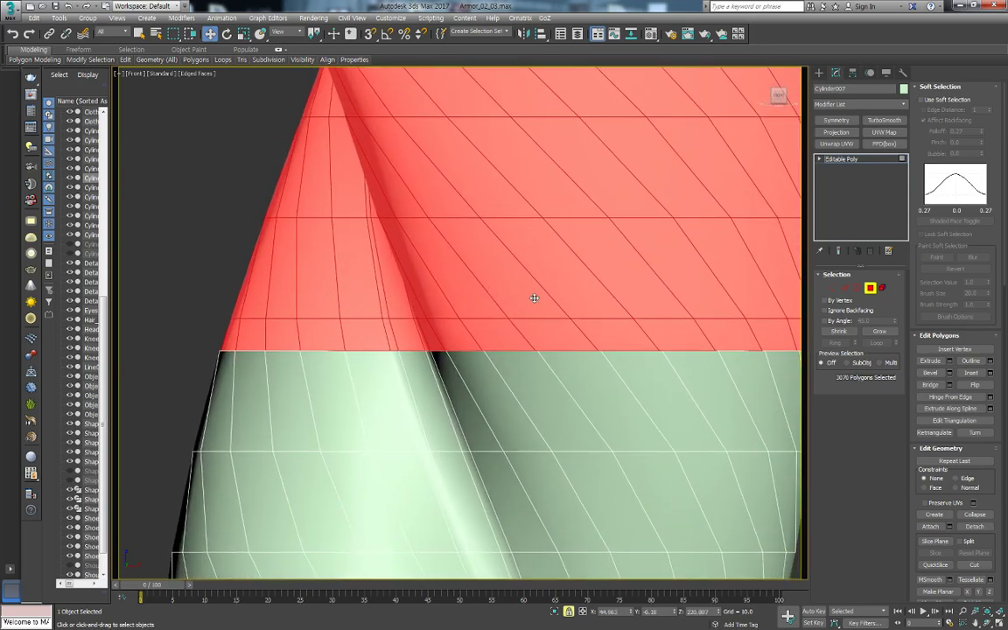
Switch to Vertex level, select all 12400 vertices, and weld them at threshold 0.02
{"action": "key", "text": "1"}
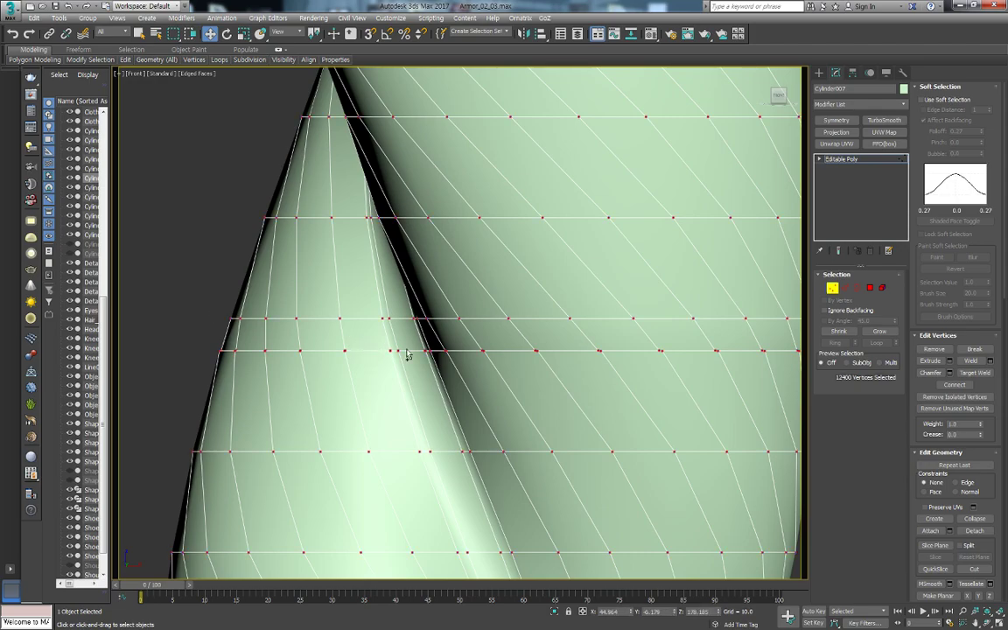
{"action": "middle_click_drag", "start_coordinate": [521, 374], "coordinate": [514, 334]}
{"action": "key", "text": "ctrl+a"}
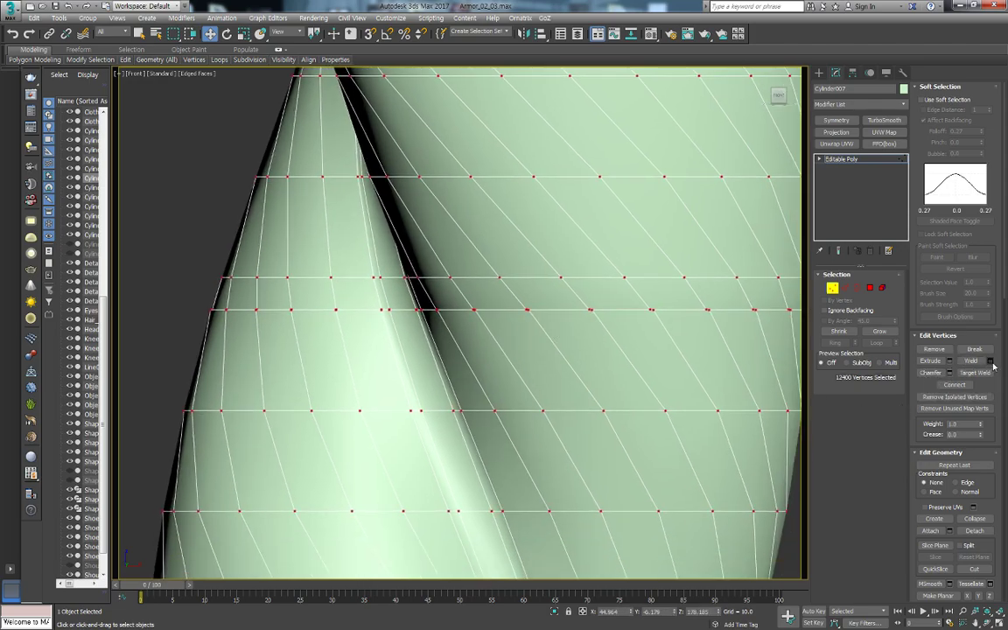
{"action": "left_click", "coordinate": [991, 361]}
{"action": "left_click", "coordinate": [465, 365]}
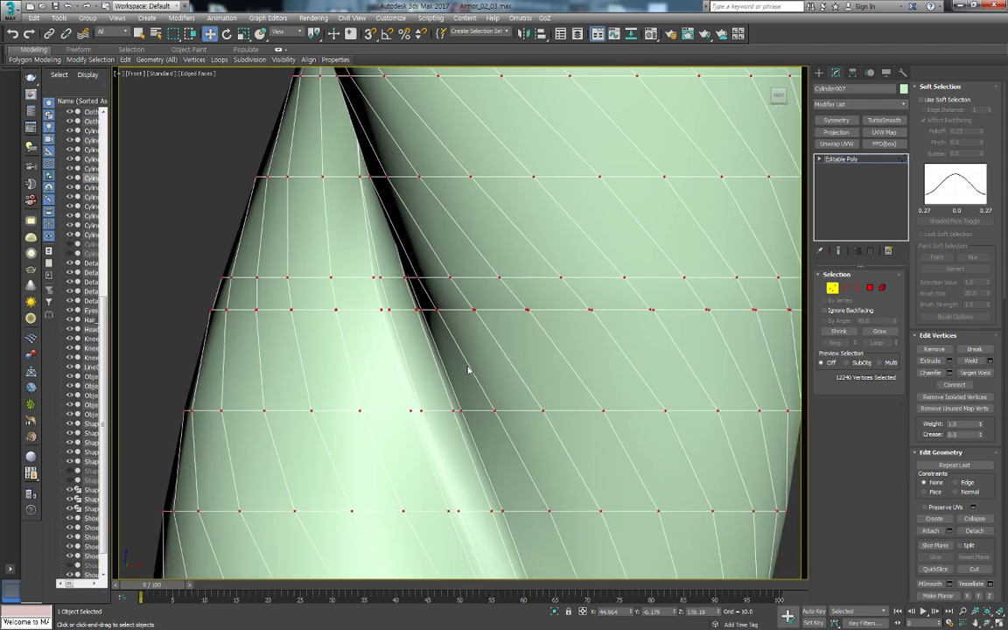
{"action": "left_click", "coordinate": [253, 323]}
{"action": "scroll", "coordinate": [408, 316], "scroll_direction": "up", "scroll_amount": 10}
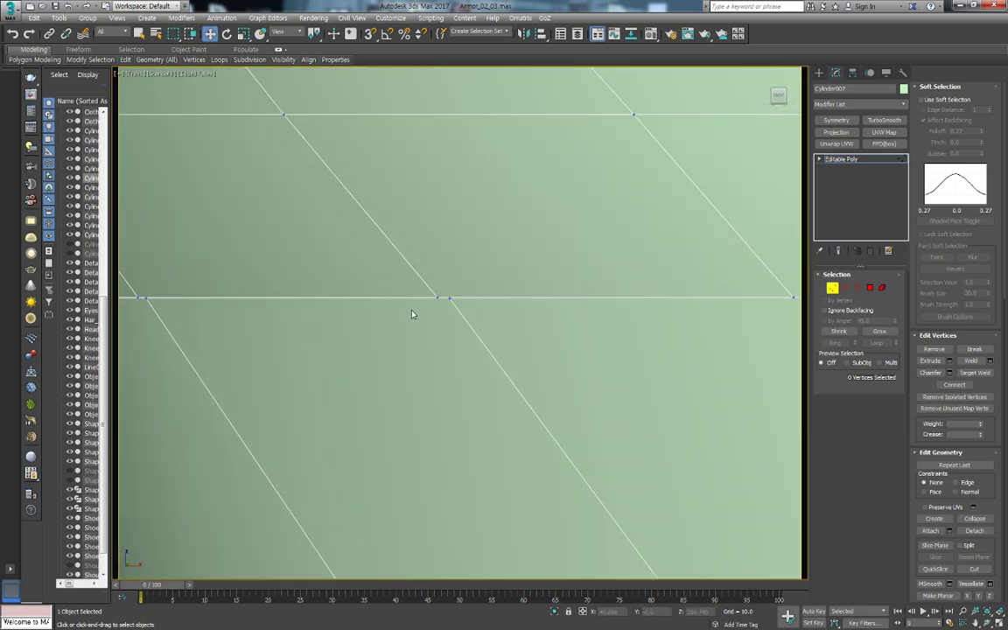
{"action": "scroll", "coordinate": [413, 314], "scroll_direction": "down", "scroll_amount": 5}
{"action": "scroll", "coordinate": [560, 308], "scroll_direction": "up", "scroll_amount": 3}
{"action": "scroll", "coordinate": [621, 312], "scroll_direction": "up", "scroll_amount": 3}
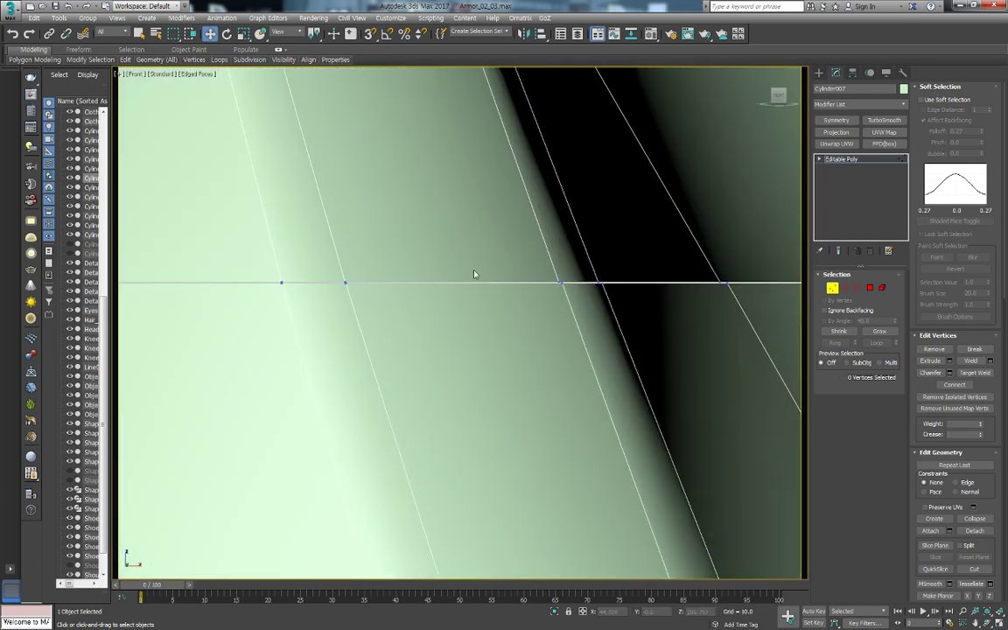
Reselect all vertices, preview a larger weld threshold, and cancel the weld
{"action": "key", "text": "ctrl+a"}
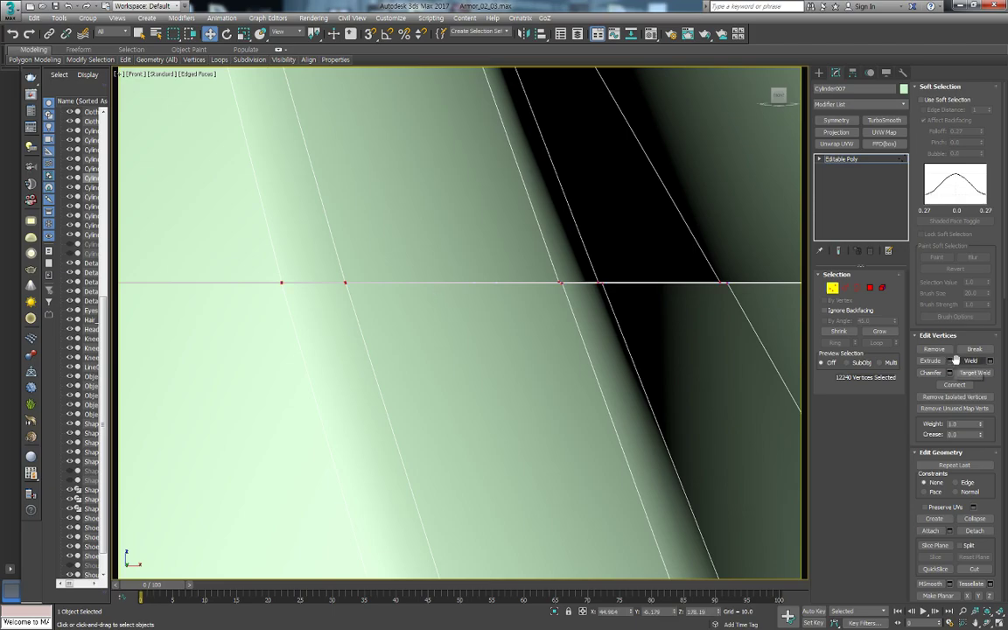
{"action": "left_click", "coordinate": [990, 361]}
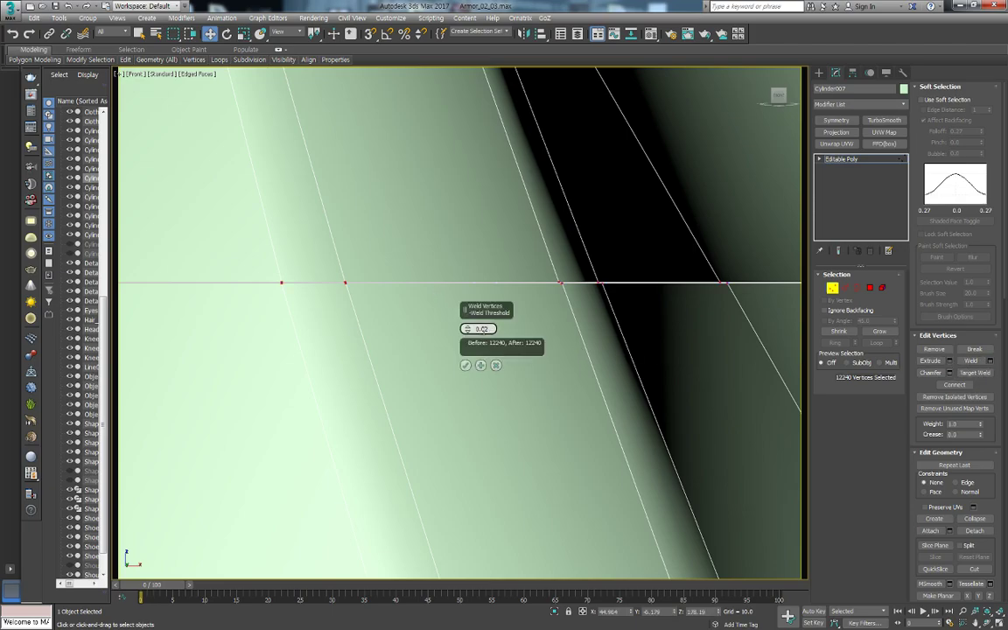
{"action": "type", "text": "5"}
{"action": "key", "text": "Return"}
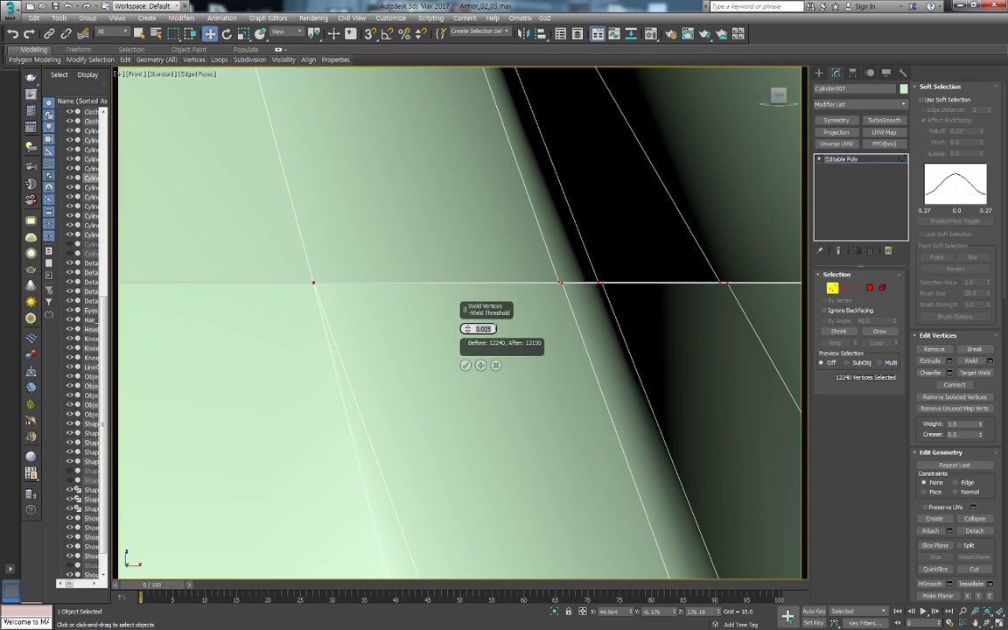
{"action": "left_click", "coordinate": [495, 365]}
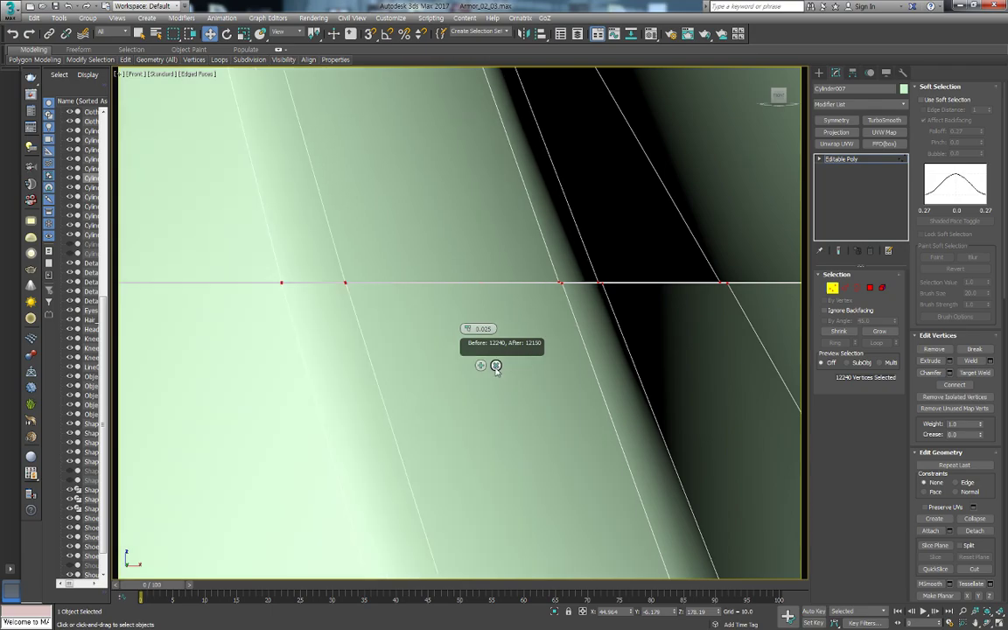
Test weld thresholds of 0.025 and back to 0.02, closing without welding
{"action": "left_click", "coordinate": [990, 363]}
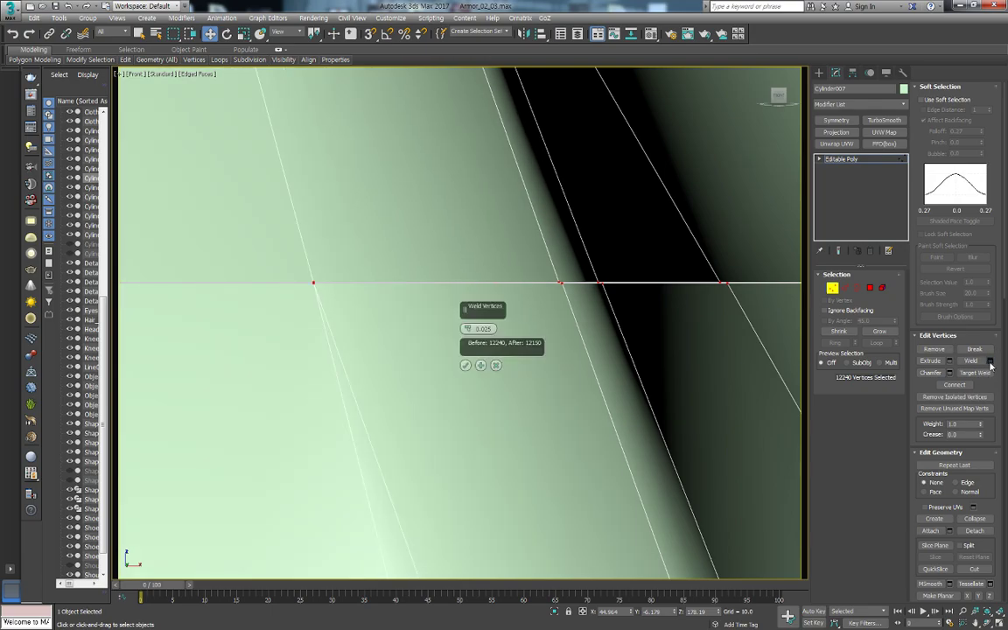
{"action": "type", "text": "0.002"}
{"action": "key", "text": "Return"}
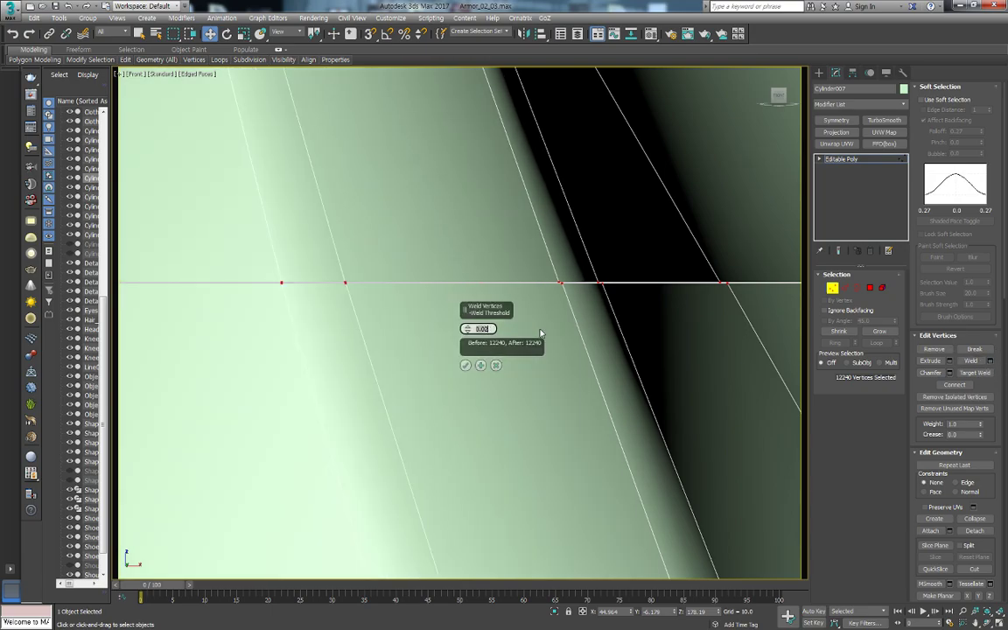
{"action": "type", "text": "5"}
{"action": "key", "text": "Return"}
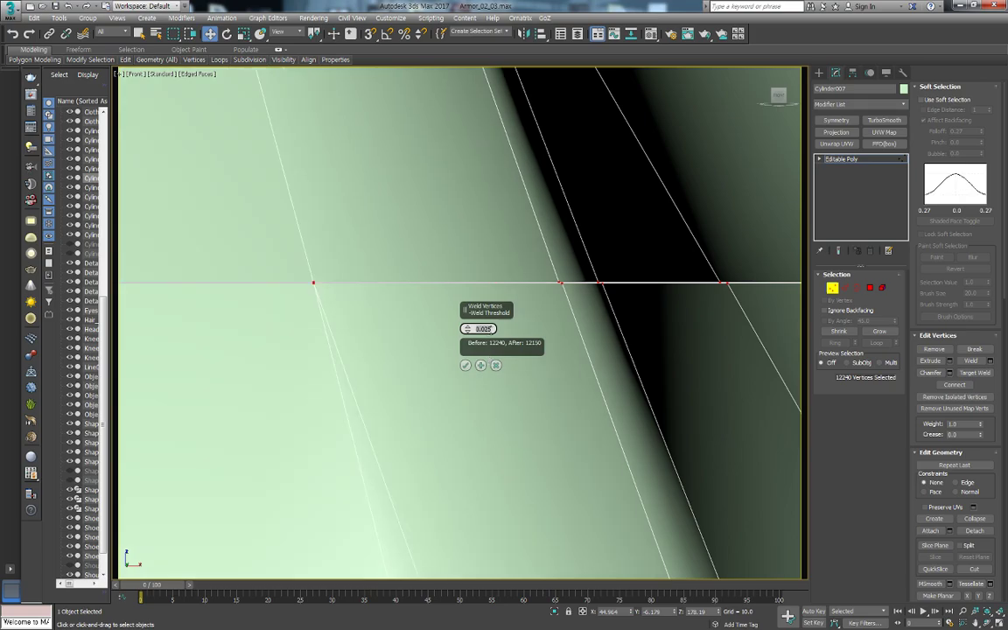
{"action": "key", "text": "BackSpace"}
{"action": "key", "text": "Return"}
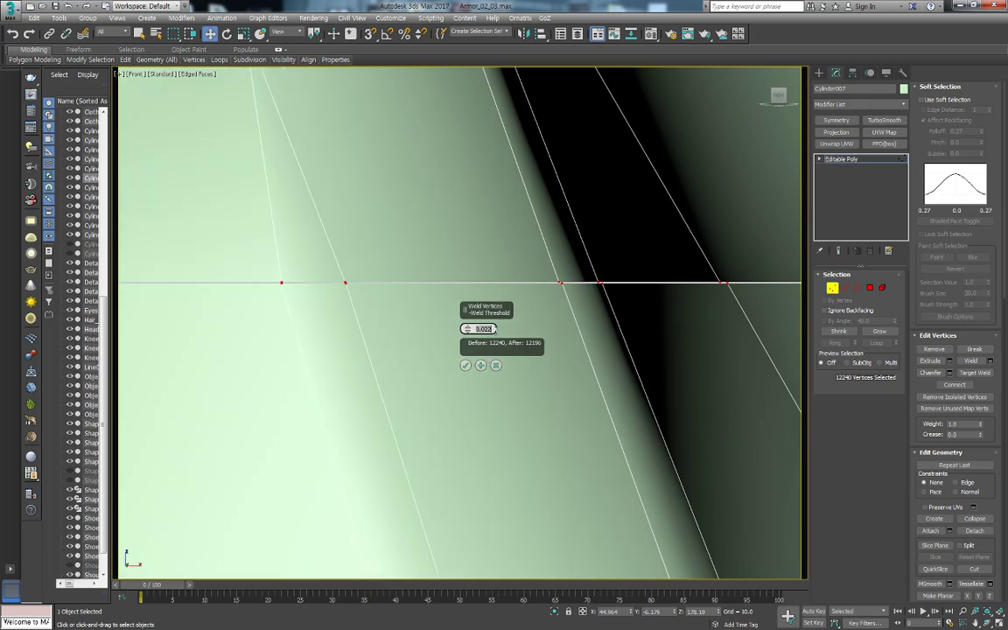
{"action": "scroll", "coordinate": [345, 347], "scroll_direction": "down", "scroll_amount": 3}
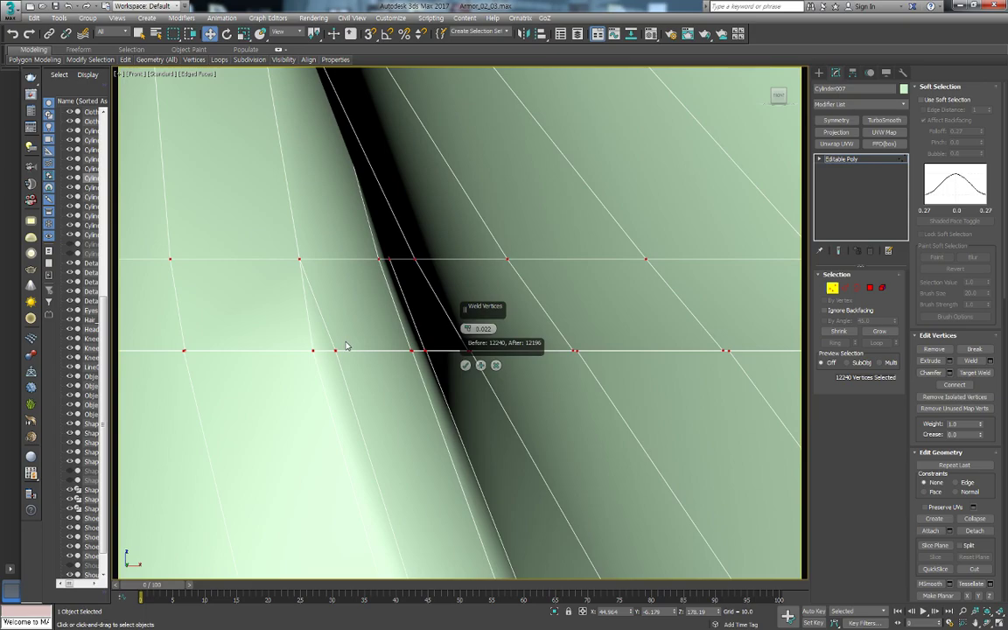
{"action": "scroll", "coordinate": [346, 348], "scroll_direction": "up", "scroll_amount": 3}
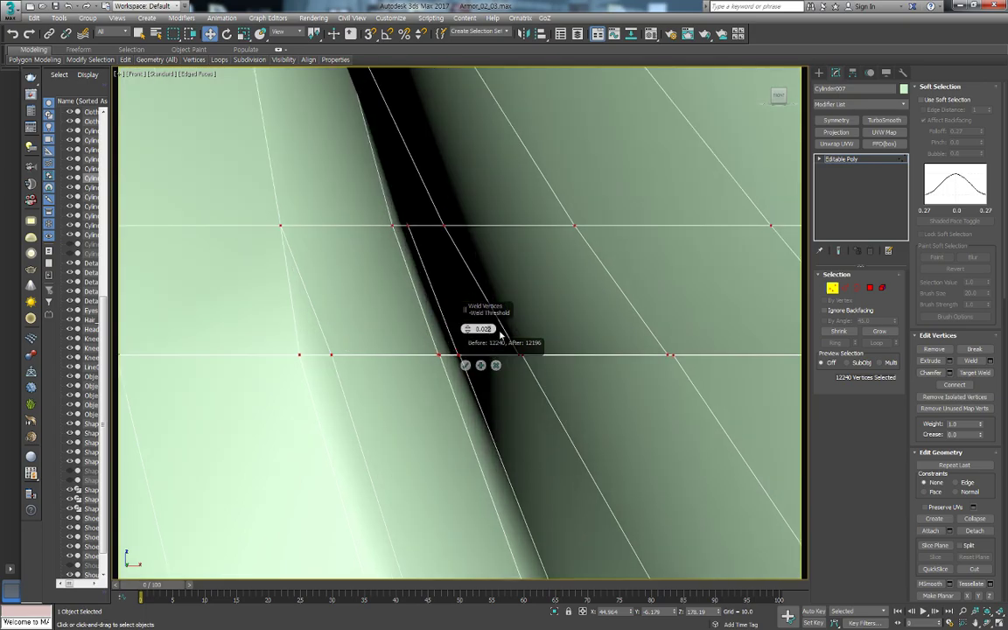
{"action": "key", "text": "Return"}
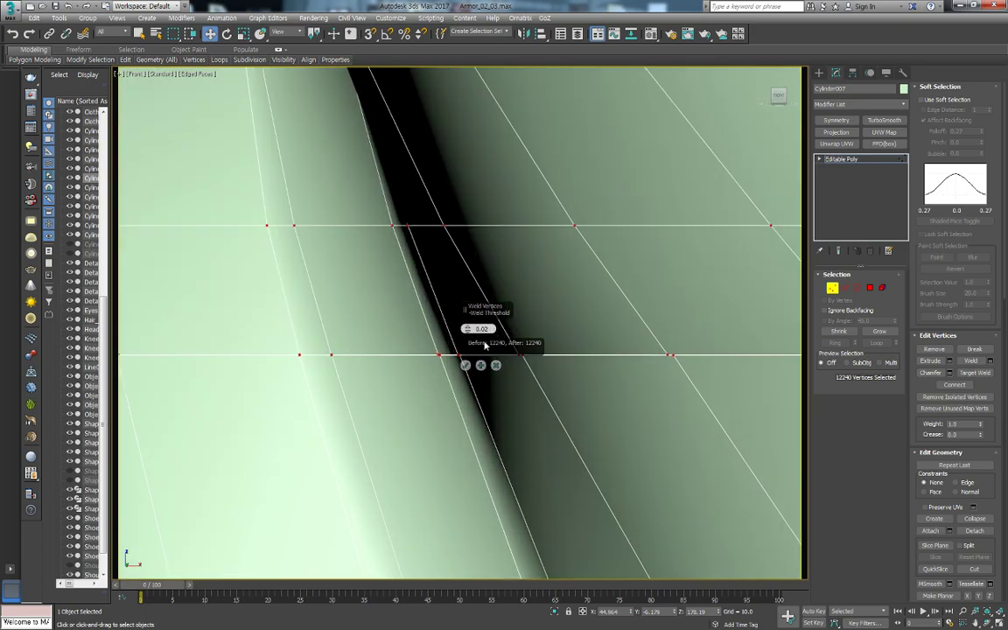
{"action": "left_click", "coordinate": [467, 365]}
{"action": "scroll", "coordinate": [465, 360], "scroll_direction": "up", "scroll_amount": 2}
{"action": "scroll", "coordinate": [455, 343], "scroll_direction": "up", "scroll_amount": 3}
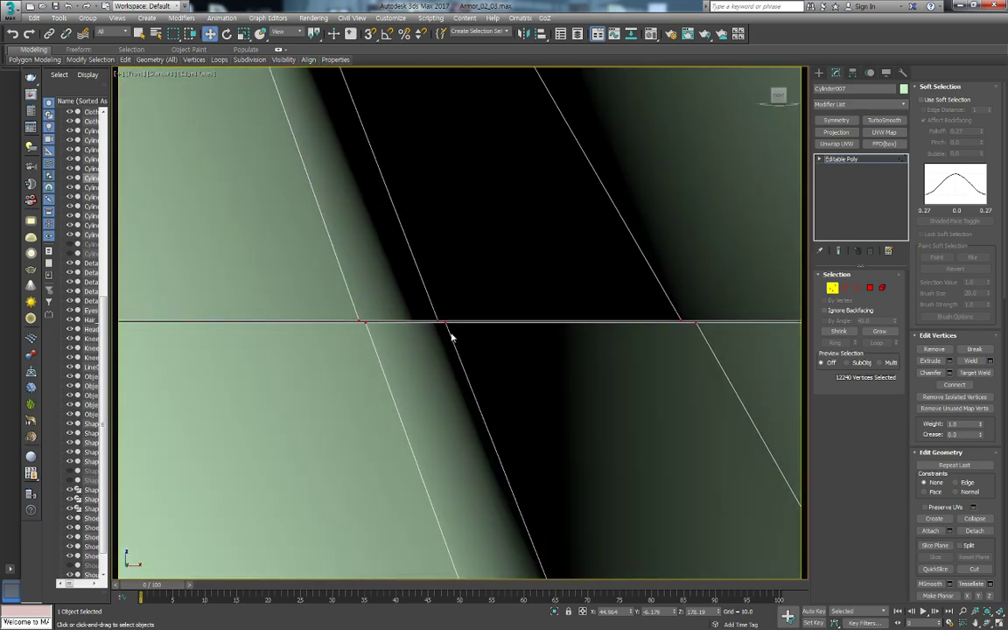
{"action": "scroll", "coordinate": [427, 337], "scroll_direction": "down", "scroll_amount": 3}
{"action": "scroll", "coordinate": [477, 355], "scroll_direction": "down", "scroll_amount": 3}
{"action": "scroll", "coordinate": [465, 348], "scroll_direction": "down", "scroll_amount": 3}
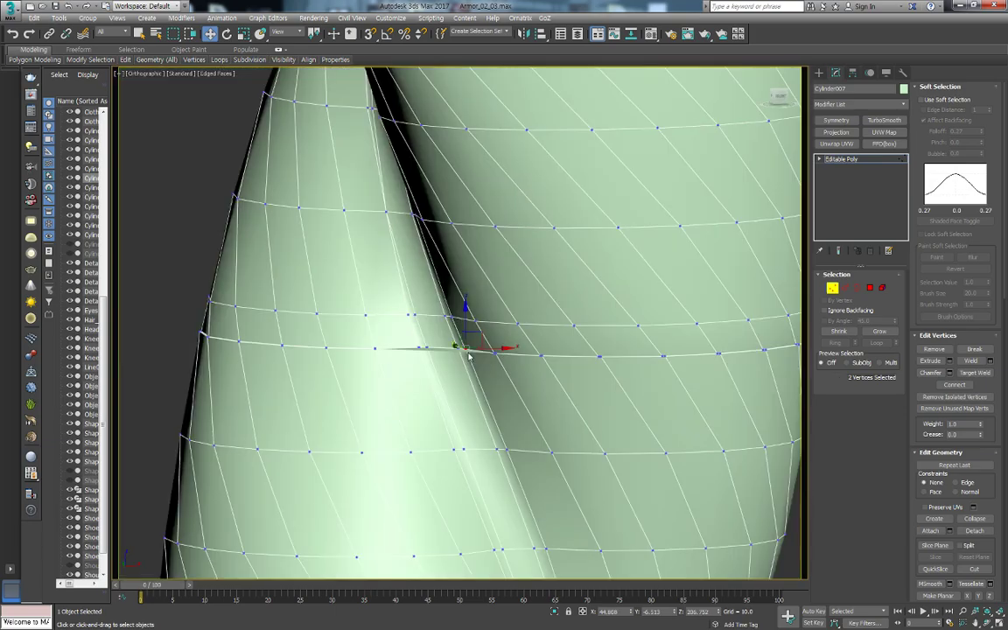
Switch to Polygon level and clear the polygon selection
{"action": "key", "text": "4"}
{"action": "scroll", "coordinate": [454, 352], "scroll_direction": "up", "scroll_amount": 3}
{"action": "left_click", "coordinate": [447, 350]}
{"action": "key", "text": "Delete"}
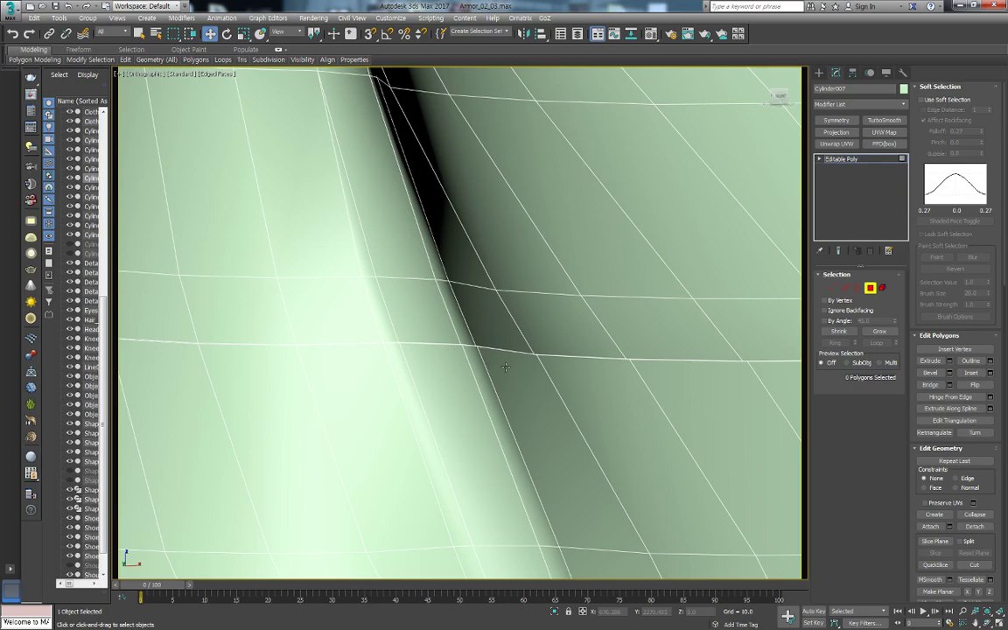
{"action": "scroll", "coordinate": [507, 376], "scroll_direction": "down", "scroll_amount": 5}
{"action": "scroll", "coordinate": [544, 402], "scroll_direction": "up", "scroll_amount": 3}
{"action": "scroll", "coordinate": [544, 402], "scroll_direction": "up", "scroll_amount": 3}
Return to Vertex level and weld at 0.02, reducing the rope to 12209 vertices
{"action": "key", "text": "1"}
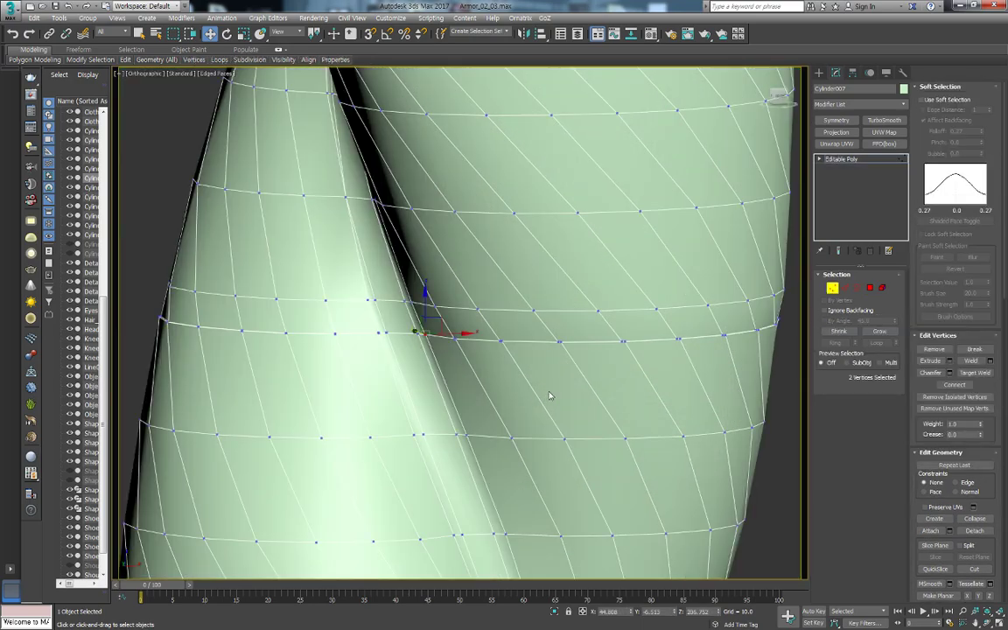
{"action": "left_click", "coordinate": [990, 362]}
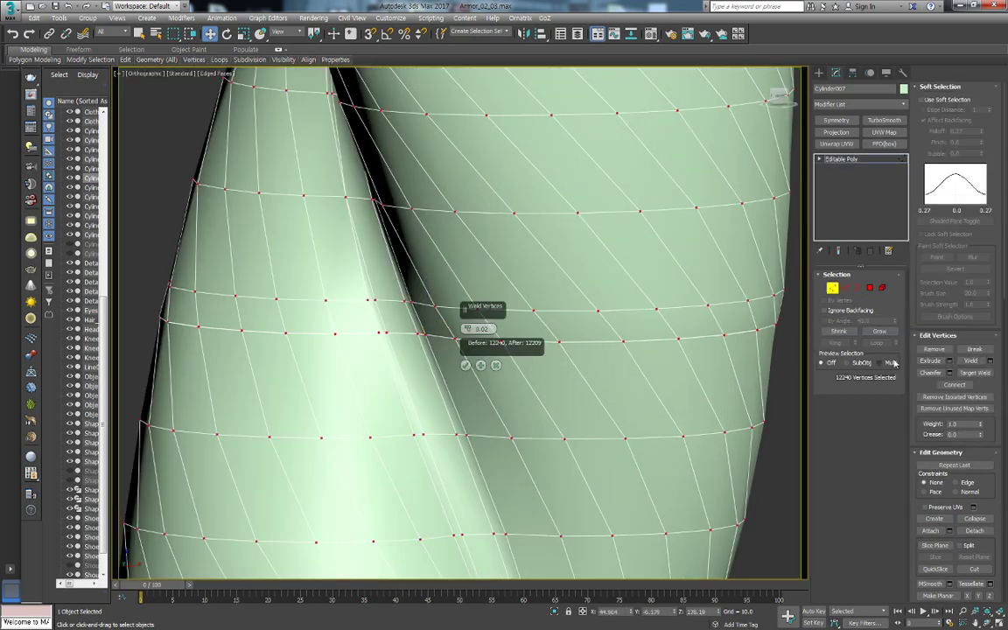
{"action": "left_click", "coordinate": [464, 365]}
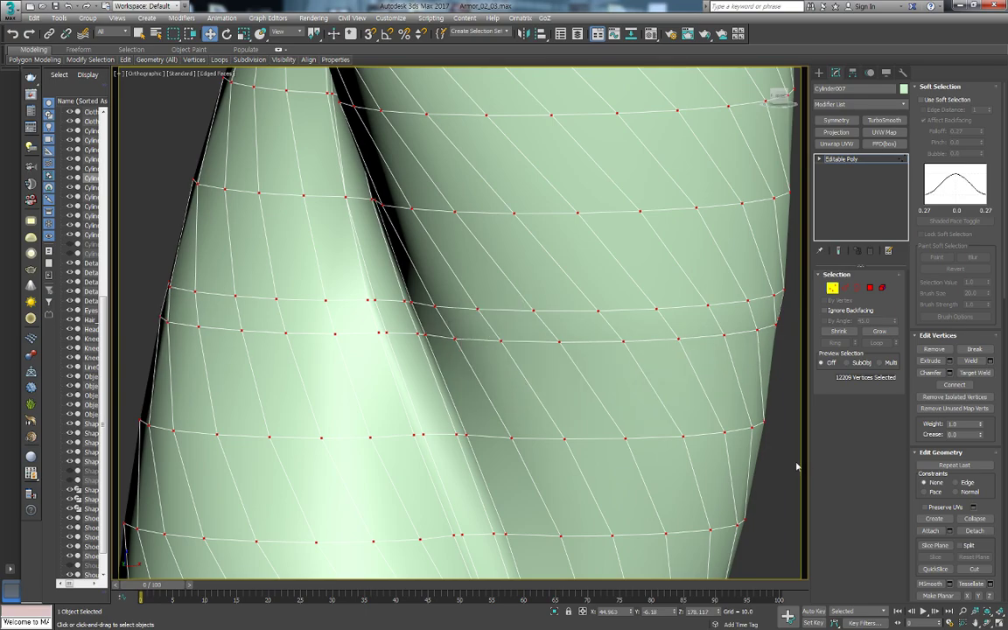
{"action": "scroll", "coordinate": [797, 466], "scroll_direction": "down", "scroll_amount": 5}
{"action": "scroll", "coordinate": [767, 472], "scroll_direction": "down", "scroll_amount": 4}
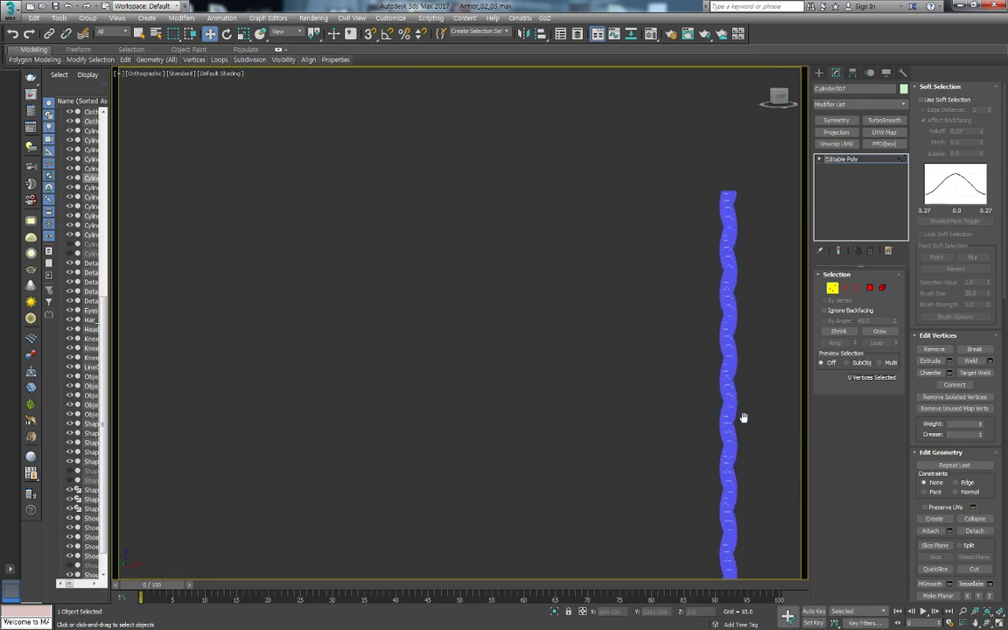
{"action": "left_click", "coordinate": [819, 72]}
{"action": "scroll", "coordinate": [690, 175], "scroll_direction": "up", "scroll_amount": 5}
{"action": "left_click", "coordinate": [836, 72]}
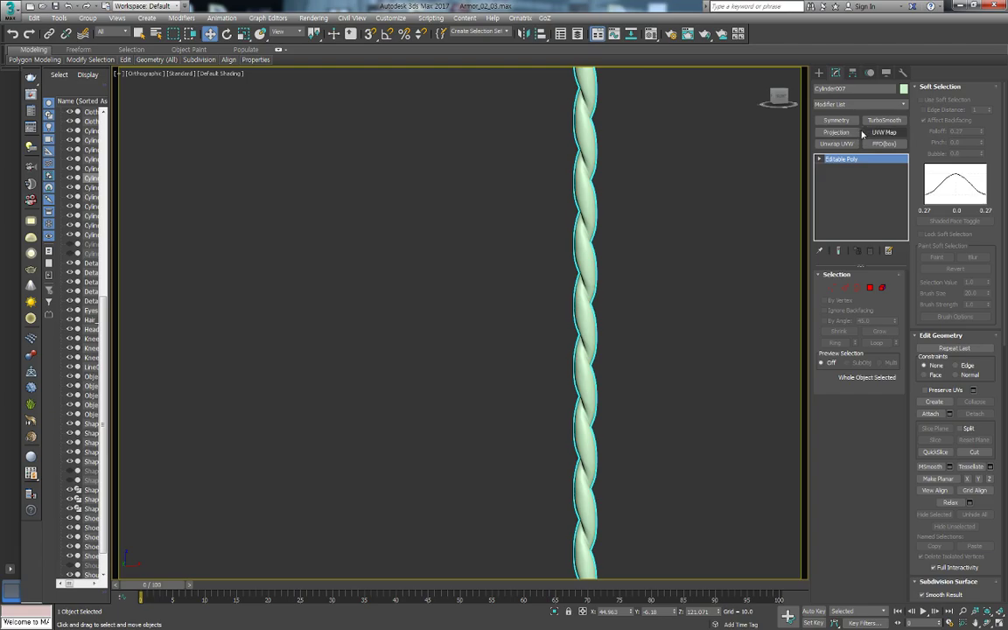
{"action": "left_click", "coordinate": [885, 121]}
{"action": "scroll", "coordinate": [619, 274], "scroll_direction": "down", "scroll_amount": 4}
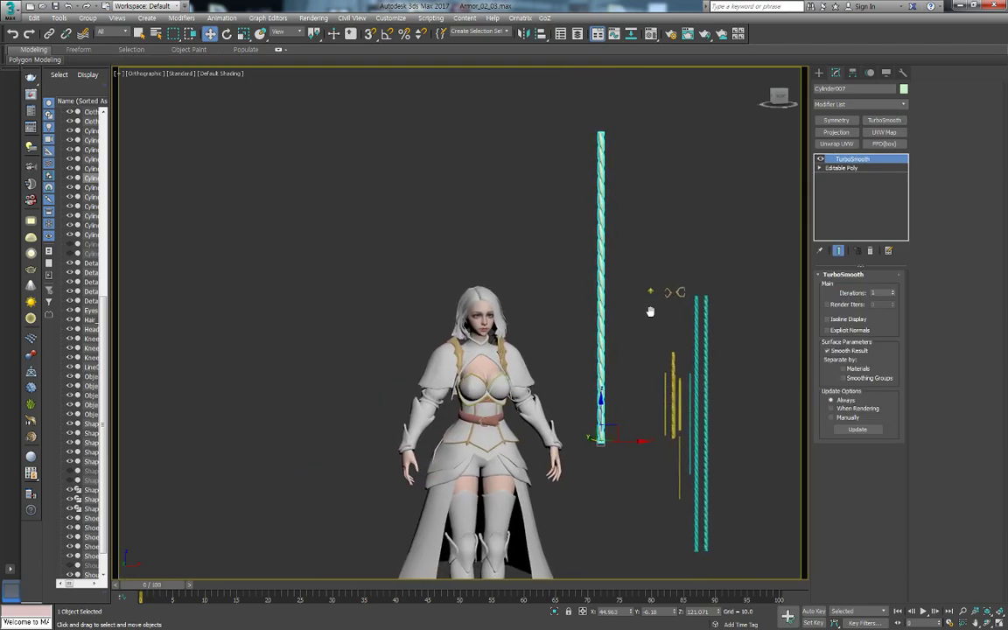
{"action": "key", "text": "t"}
{"action": "key", "text": "z"}
{"action": "key", "text": "f"}
{"action": "key", "text": "t"}
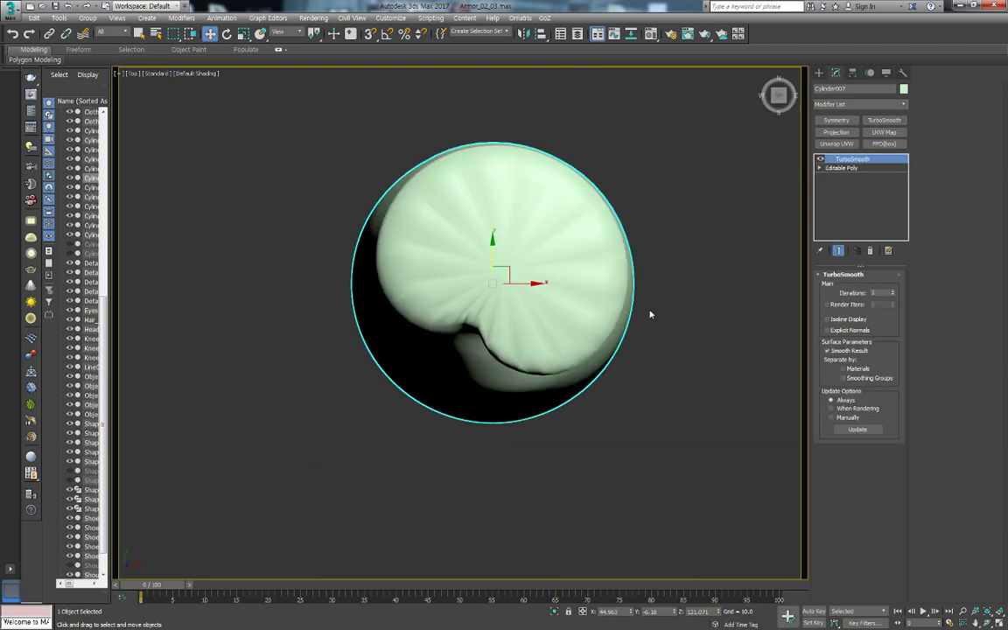
{"action": "scroll", "coordinate": [613, 302], "scroll_direction": "up", "scroll_amount": 2}
{"action": "key", "text": "F4"}
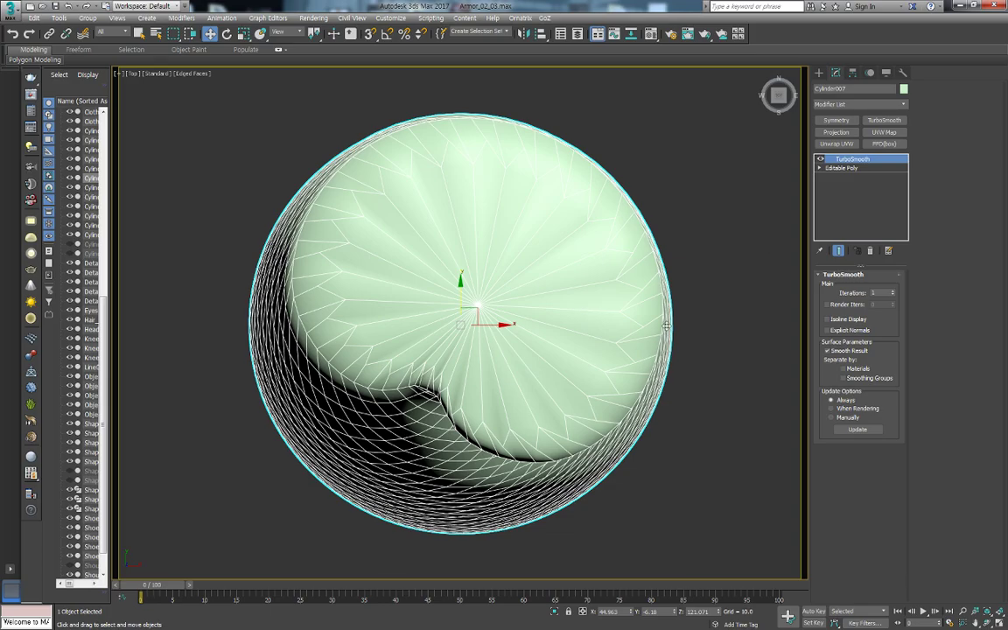
{"action": "scroll", "coordinate": [666, 326], "scroll_direction": "down", "scroll_amount": 3}
{"action": "middle_click_drag", "start_coordinate": [667, 326], "coordinate": [592, 239], "text": "alt"}
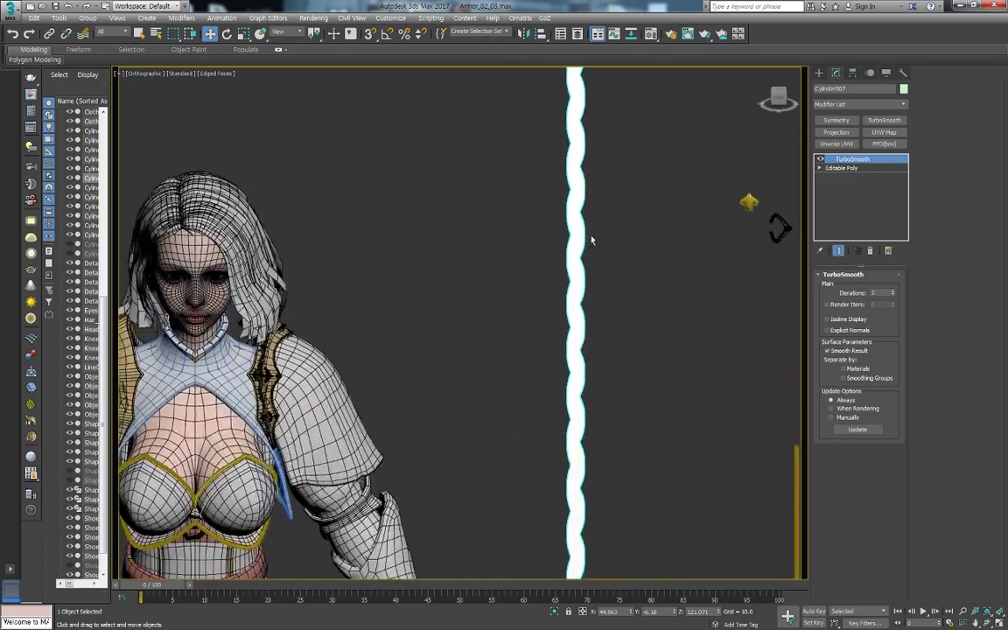
{"action": "key", "text": "f"}
Remove the TurboSmooth from the rope and scale it down along Z to shorten it
{"action": "left_click", "coordinate": [873, 252]}
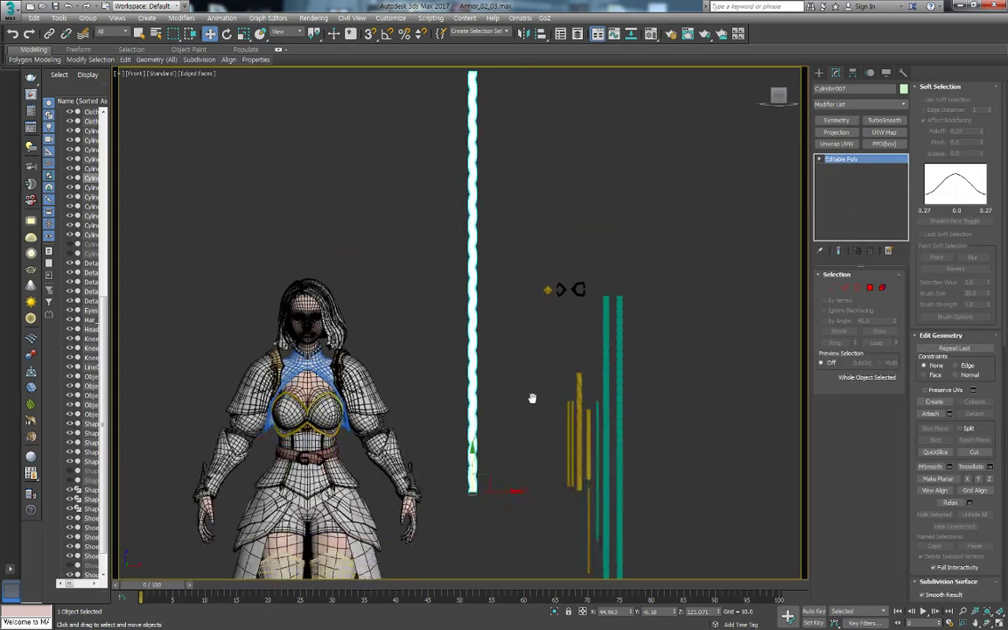
{"action": "scroll", "coordinate": [490, 389], "scroll_direction": "up", "scroll_amount": 1}
{"action": "right_click", "coordinate": [480, 374]}
{"action": "left_click", "coordinate": [506, 402]}
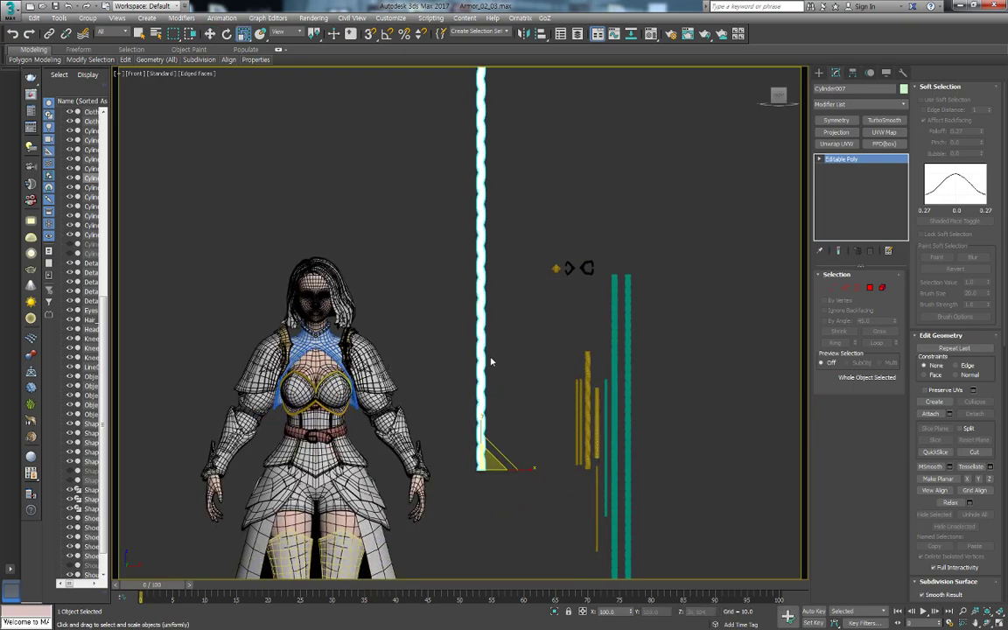
{"action": "left_click_drag", "start_coordinate": [485, 434], "coordinate": [495, 470]}
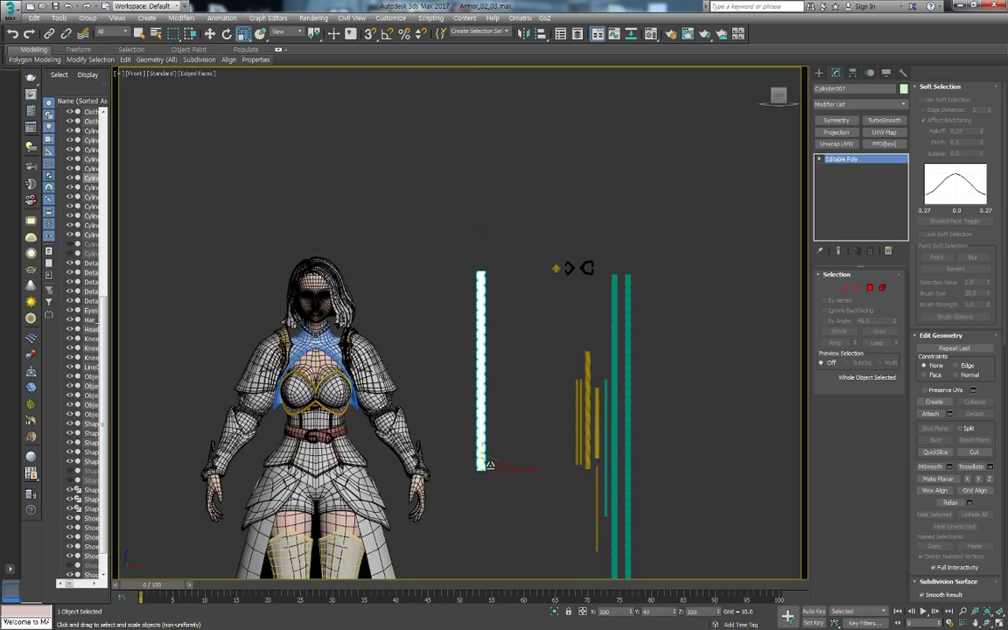
Move the shortened rope down and left so it stands beside the armored character
{"action": "scroll", "coordinate": [486, 446], "scroll_direction": "up", "scroll_amount": 2}
{"action": "right_click", "coordinate": [536, 357]}
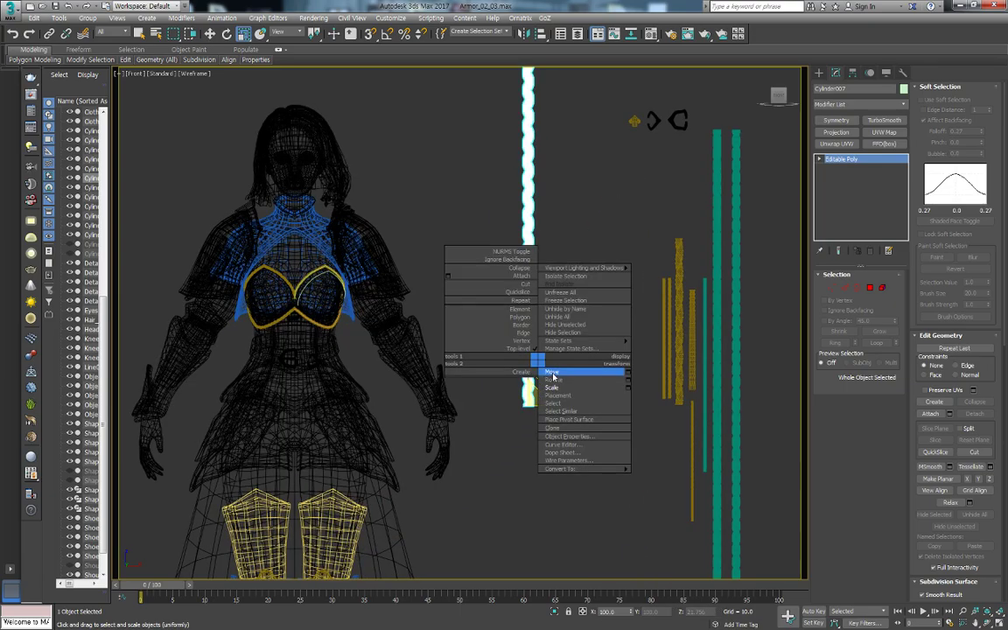
{"action": "left_click", "coordinate": [564, 367]}
{"action": "left_click_drag", "start_coordinate": [550, 396], "coordinate": [499, 541]}
Deselect the rope with edged faces off, then reselect it and turn edged faces back on
{"action": "left_click", "coordinate": [499, 333]}
{"action": "key", "text": "F4"}
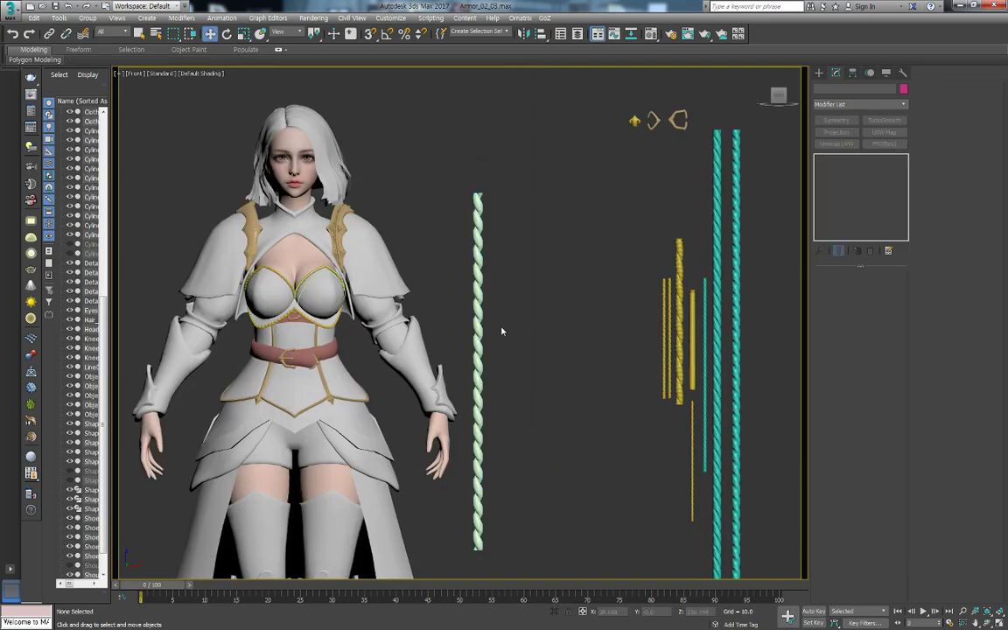
{"action": "scroll", "coordinate": [520, 353], "scroll_direction": "up", "scroll_amount": 3}
{"action": "scroll", "coordinate": [521, 354], "scroll_direction": "down", "scroll_amount": 2}
{"action": "scroll", "coordinate": [544, 295], "scroll_direction": "down", "scroll_amount": 2}
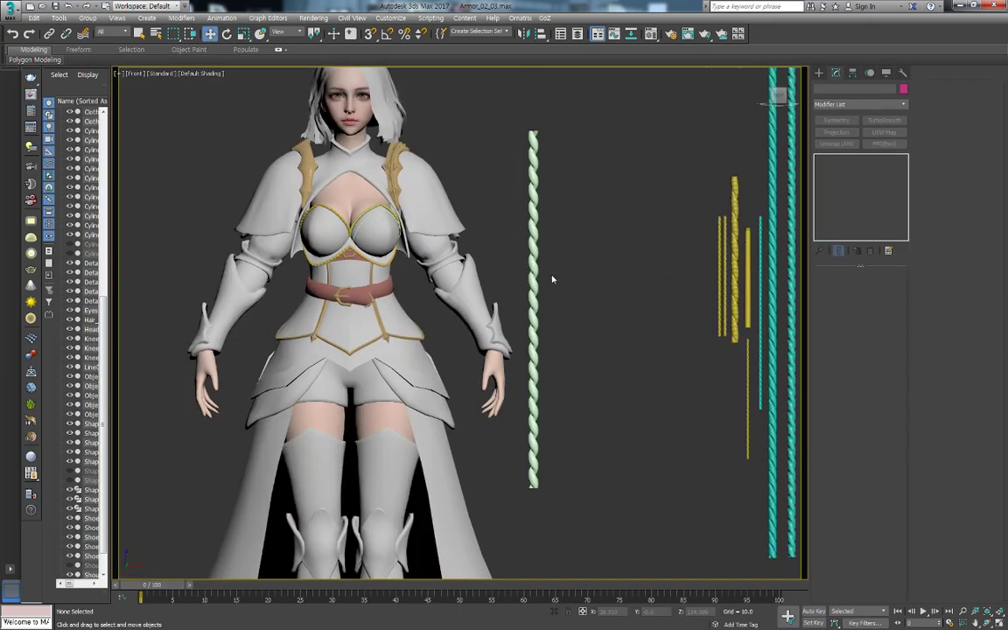
{"action": "left_click", "coordinate": [534, 286]}
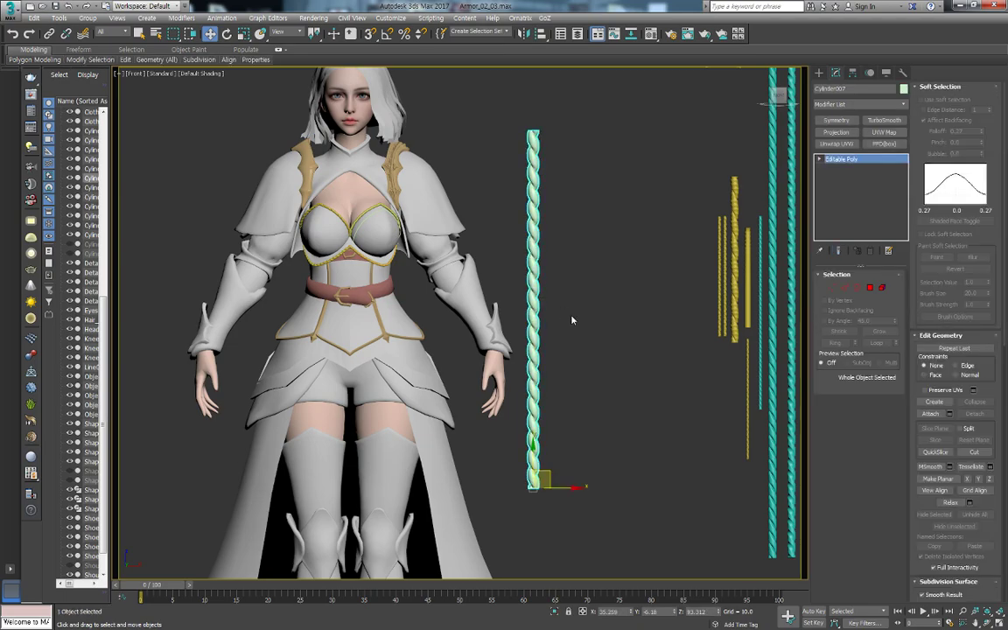
{"action": "scroll", "coordinate": [574, 358], "scroll_direction": "up", "scroll_amount": 5}
{"action": "key", "text": "F4"}
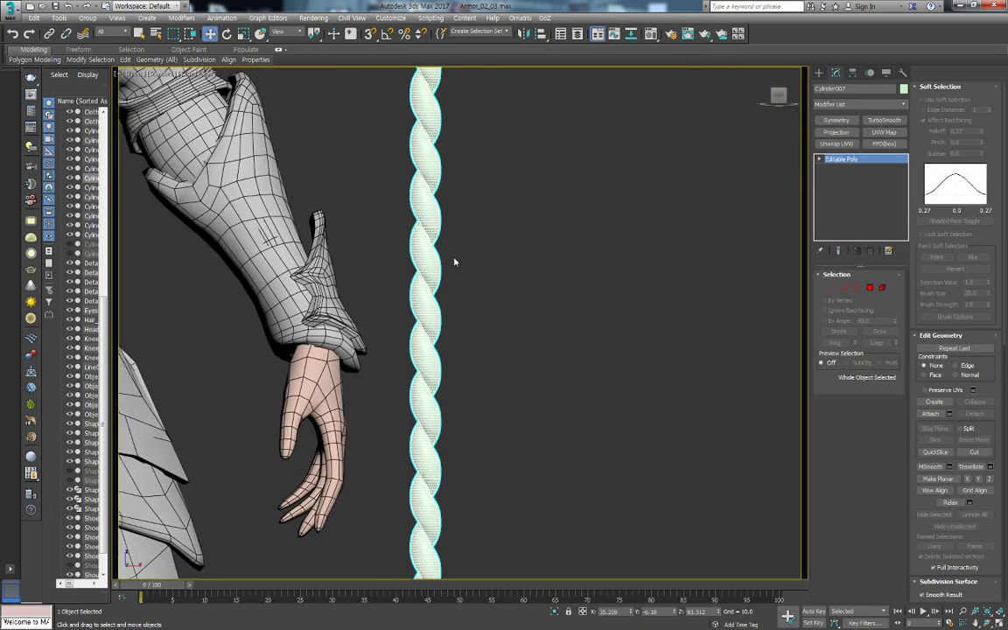
Check the rope in Top and Front views, then orbit to look down onto its top
{"action": "scroll", "coordinate": [455, 262], "scroll_direction": "up", "scroll_amount": 2}
{"action": "scroll", "coordinate": [560, 342], "scroll_direction": "up", "scroll_amount": 1}
{"action": "key", "text": "t"}
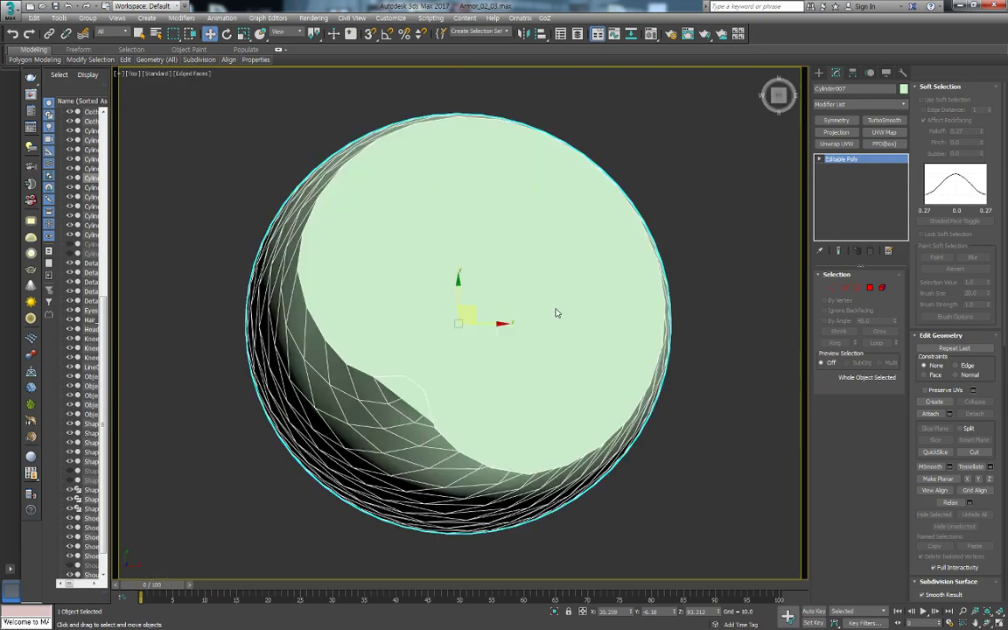
{"action": "key", "text": "f"}
{"action": "scroll", "coordinate": [477, 247], "scroll_direction": "up", "scroll_amount": 4}
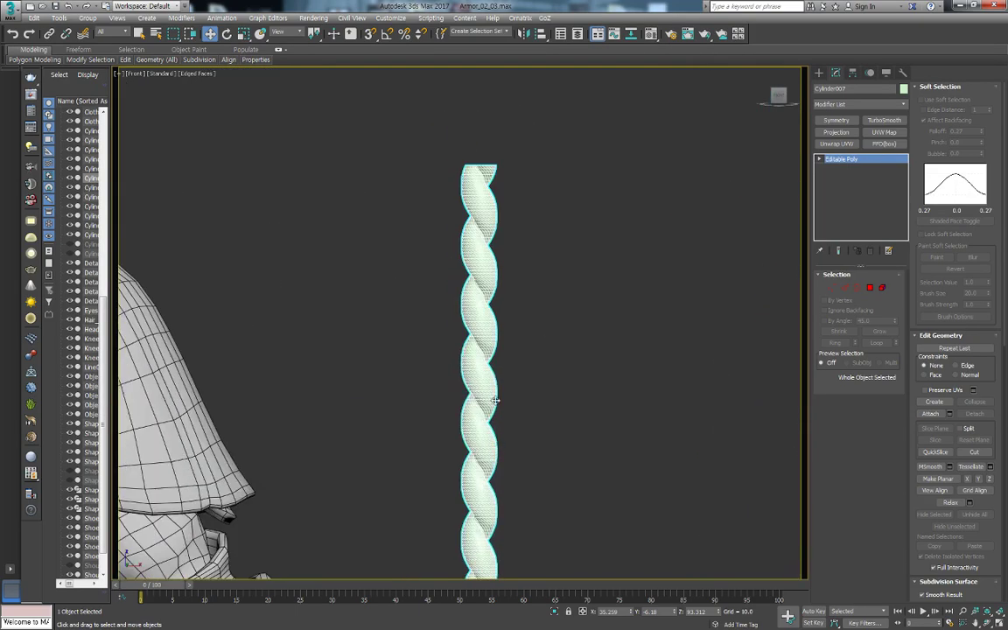
{"action": "middle_click_drag", "start_coordinate": [477, 246], "coordinate": [475, 385], "text": "alt"}
Enter Polygon mode and marquee-select the polygons at the rope's top
{"action": "key", "text": "4"}
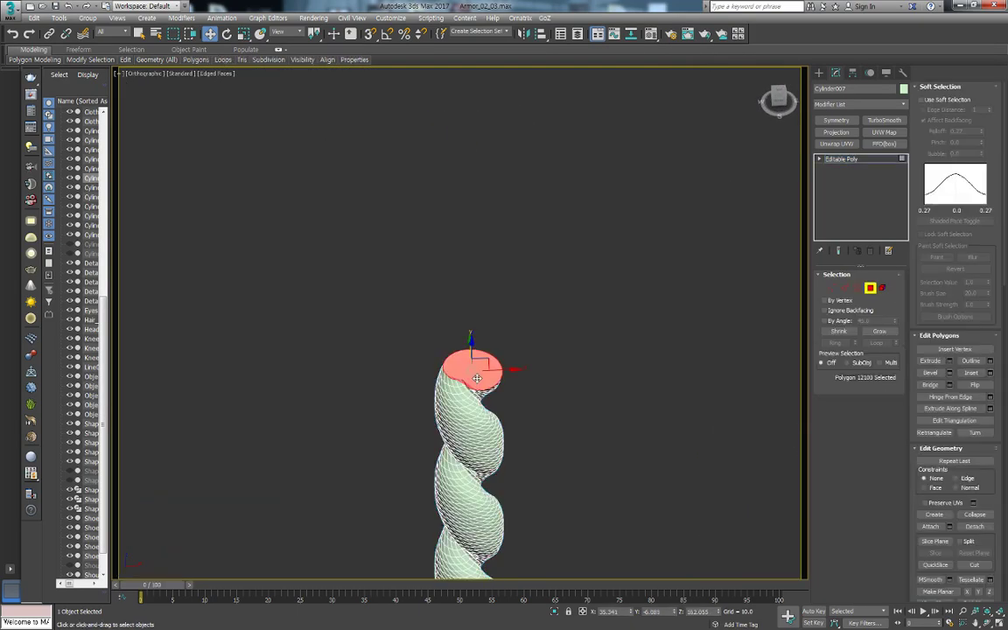
{"action": "key", "text": "f"}
{"action": "key", "text": "4"}
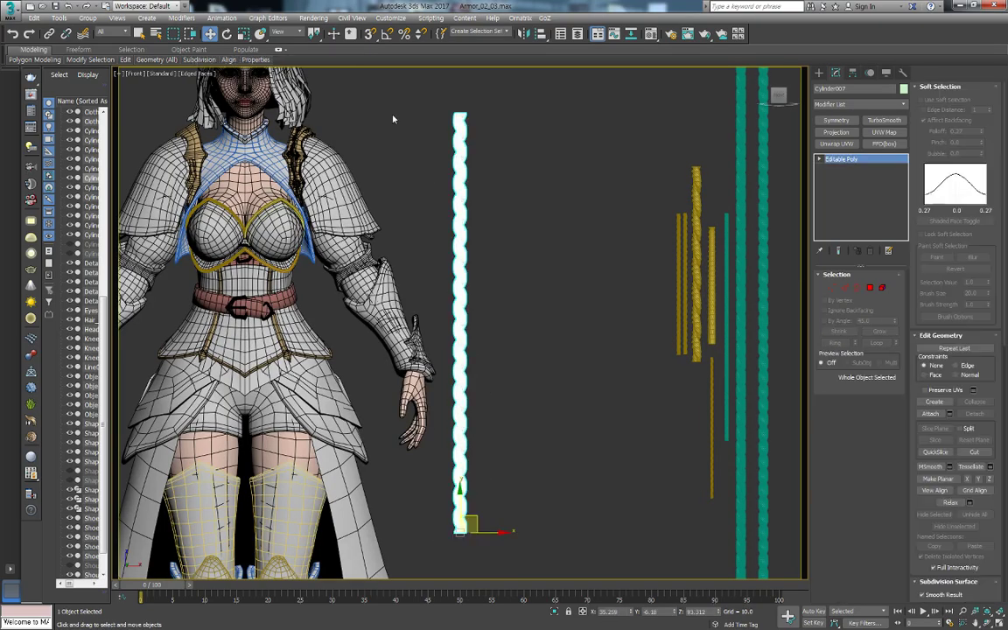
{"action": "key", "text": "4"}
{"action": "left_click_drag", "start_coordinate": [413, 89], "coordinate": [531, 263]}
{"action": "scroll", "coordinate": [531, 264], "scroll_direction": "up", "scroll_amount": 5}
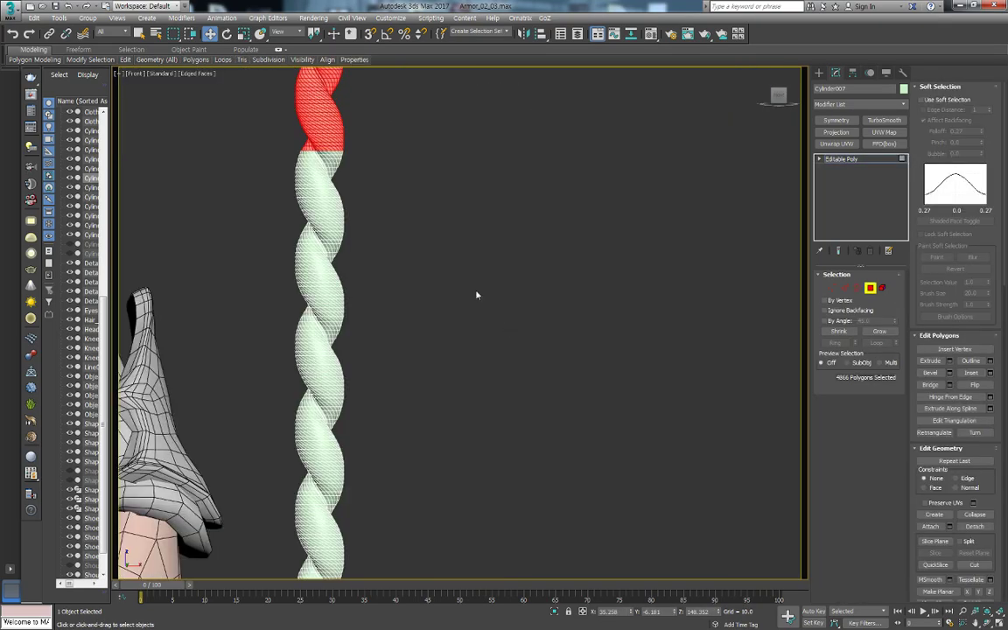
{"action": "mouse_move", "coordinate": [405, 278]}
{"action": "middle_mouse_down"}
{"action": "mouse_move", "coordinate": [430, 292]}
{"action": "mouse_move", "coordinate": [441, 271]}
{"action": "mouse_move", "coordinate": [296, 192]}
{"action": "middle_mouse_up"}
Extend the polygon selection down the rope to cover one full twist
{"action": "left_click_drag", "start_coordinate": [441, 345], "coordinate": [442, 371]}
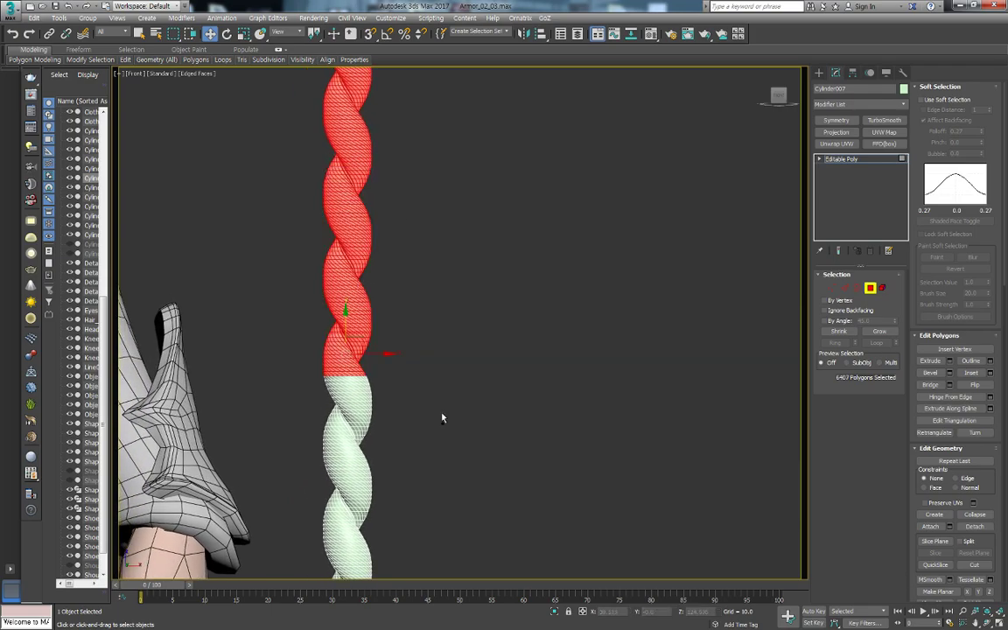
{"action": "mouse_move", "coordinate": [441, 417]}
{"action": "middle_mouse_down"}
{"action": "mouse_move", "coordinate": [510, 181]}
{"action": "mouse_move", "coordinate": [503, 292]}
{"action": "middle_mouse_up"}
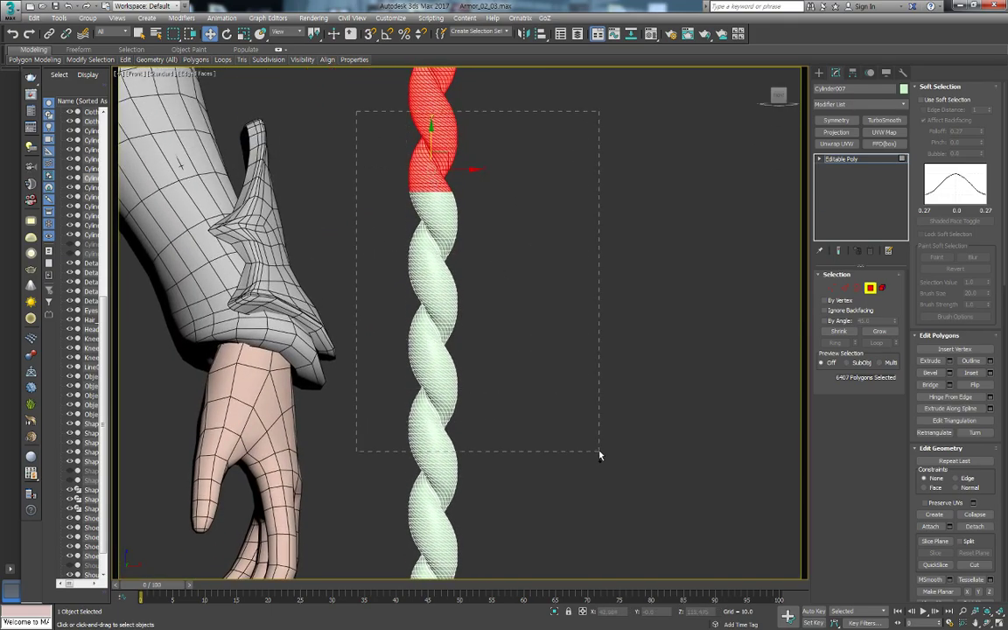
{"action": "left_click_drag", "start_coordinate": [599, 455], "coordinate": [599, 453]}
{"action": "middle_click_drag", "start_coordinate": [599, 453], "coordinate": [572, 400]}
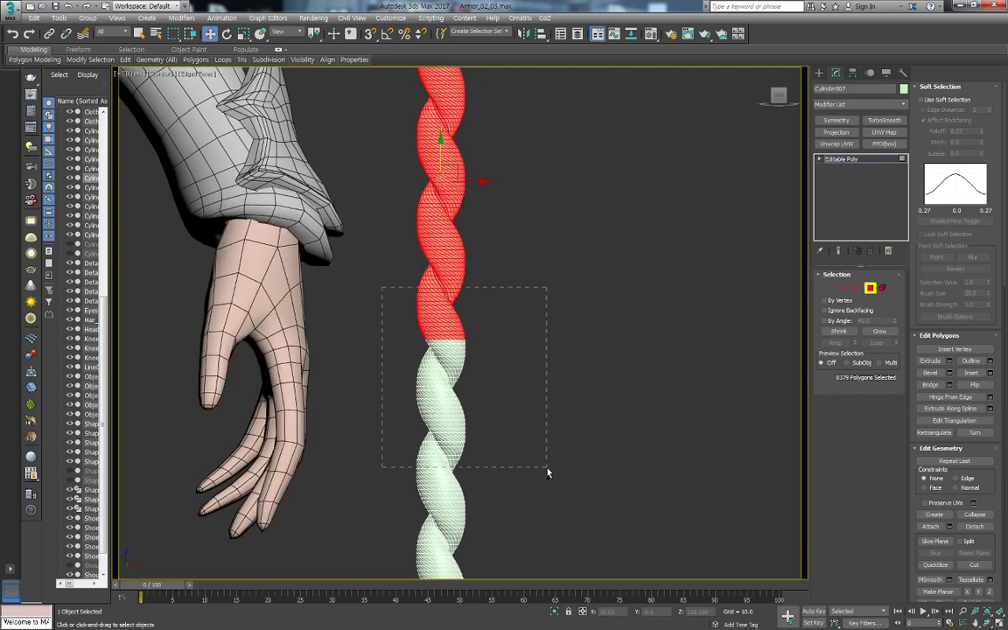
{"action": "left_click_drag", "start_coordinate": [550, 449], "coordinate": [551, 444]}
{"action": "scroll", "coordinate": [490, 428], "scroll_direction": "up", "scroll_amount": 6}
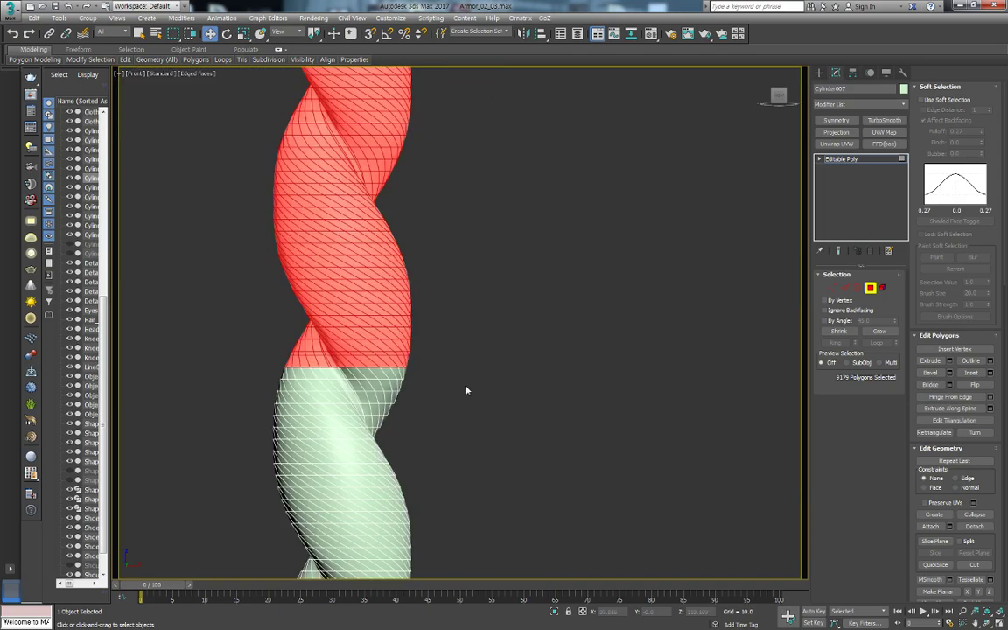
{"action": "middle_click_drag", "start_coordinate": [469, 391], "coordinate": [516, 414]}
{"action": "left_click_drag", "start_coordinate": [693, 357], "coordinate": [693, 357]}
{"action": "scroll", "coordinate": [572, 349], "scroll_direction": "up", "scroll_amount": 2}
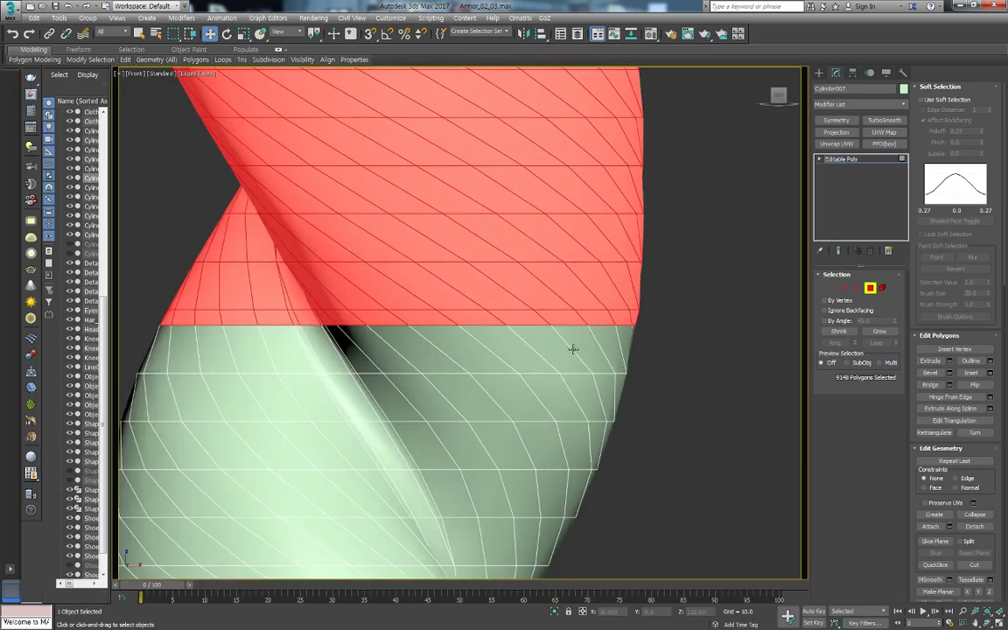
{"action": "scroll", "coordinate": [578, 331], "scroll_direction": "up", "scroll_amount": 3}
{"action": "scroll", "coordinate": [578, 331], "scroll_direction": "down", "scroll_amount": 4}
{"action": "scroll", "coordinate": [626, 283], "scroll_direction": "down", "scroll_amount": 6}
{"action": "scroll", "coordinate": [626, 283], "scroll_direction": "down", "scroll_amount": 5}
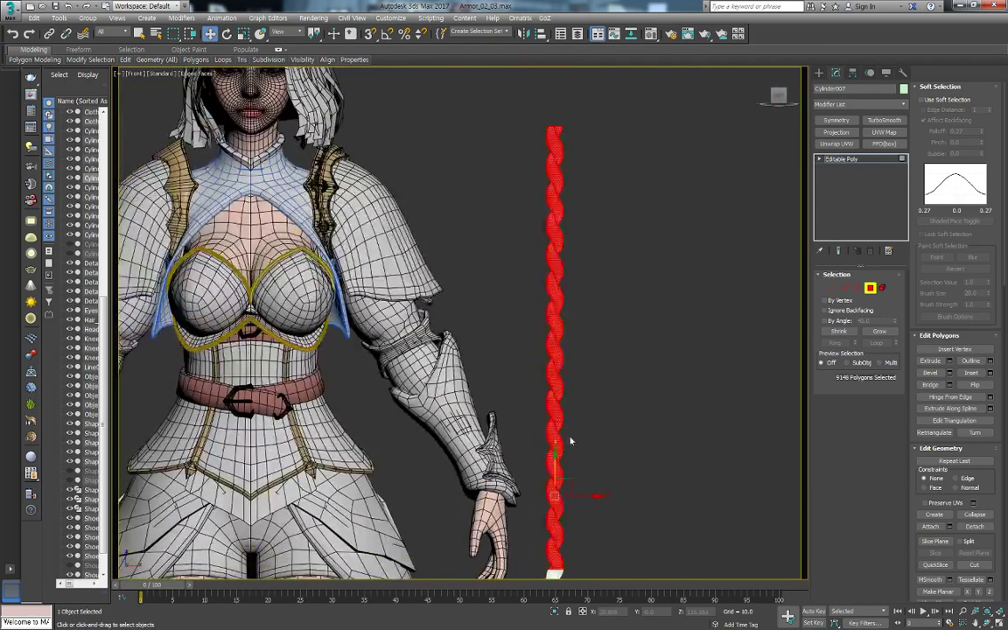
{"action": "scroll", "coordinate": [511, 387], "scroll_direction": "down", "scroll_amount": 1}
{"action": "scroll", "coordinate": [525, 411], "scroll_direction": "down", "scroll_amount": 2}
Shift-drag the selection upward as Clone To Element, then lower the copy flush onto the rope
{"action": "left_click_drag", "start_coordinate": [495, 465], "coordinate": [515, 155], "text": "shift"}
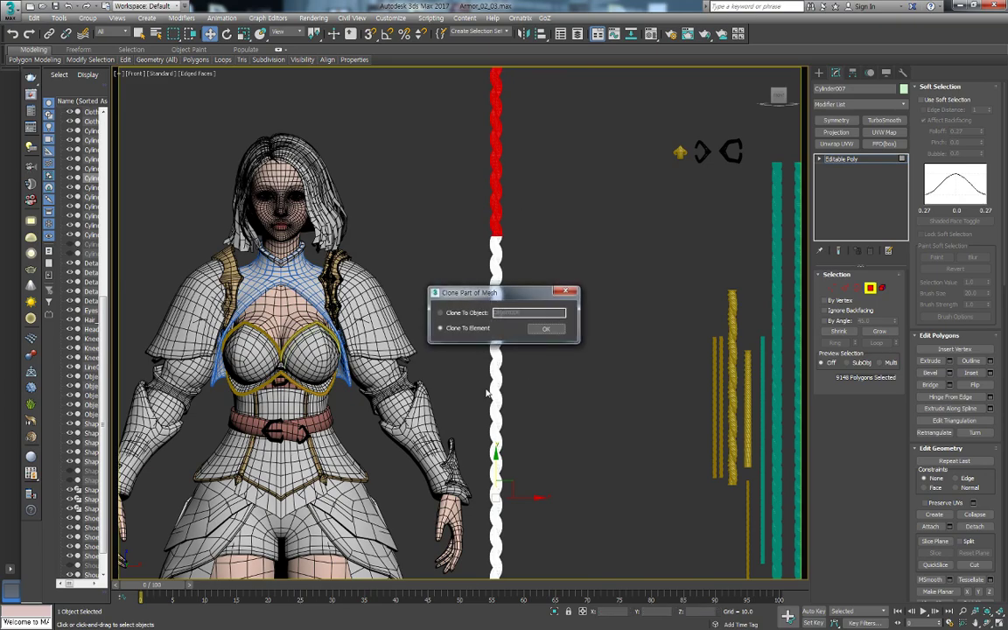
{"action": "left_click", "coordinate": [544, 329]}
{"action": "scroll", "coordinate": [443, 272], "scroll_direction": "up", "scroll_amount": 4}
{"action": "scroll", "coordinate": [442, 271], "scroll_direction": "up", "scroll_amount": 2}
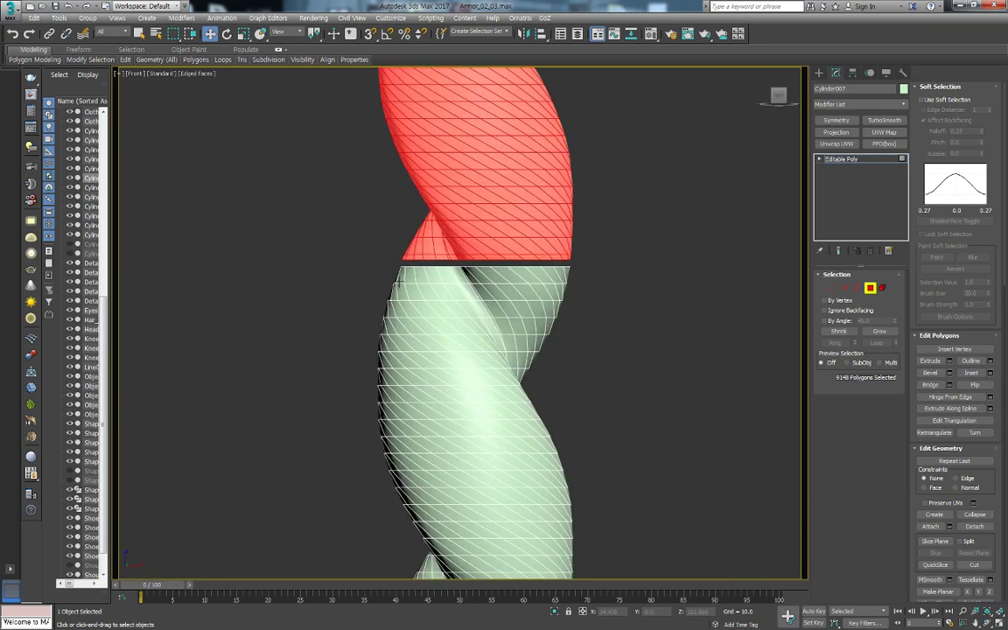
{"action": "scroll", "coordinate": [498, 261], "scroll_direction": "up", "scroll_amount": 3}
{"action": "scroll", "coordinate": [498, 261], "scroll_direction": "up", "scroll_amount": 2}
{"action": "left_click_drag", "start_coordinate": [505, 252], "coordinate": [524, 283]}
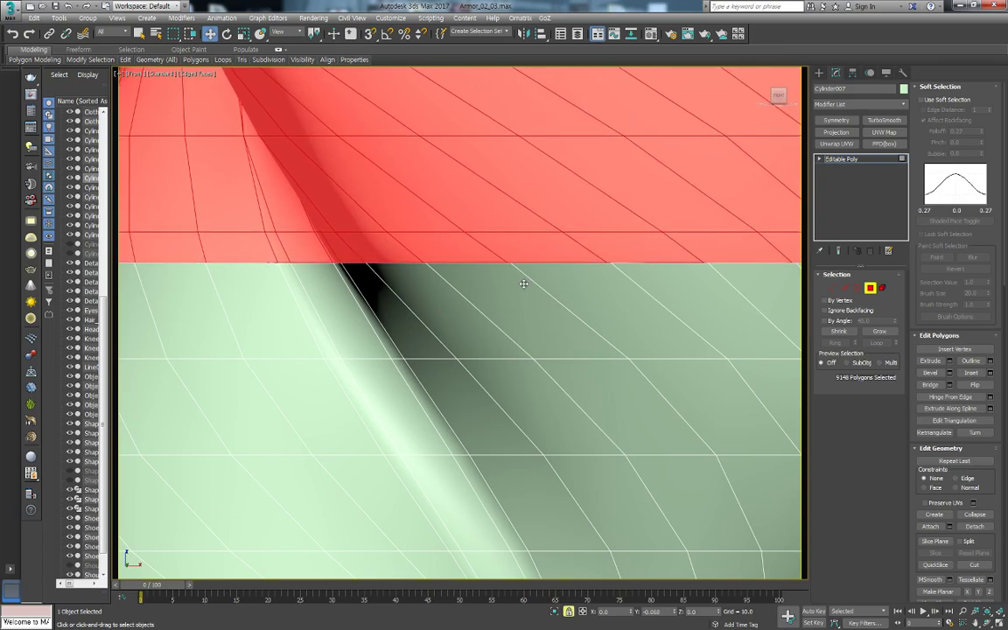
Switch to Vertex mode and select the two vertex rows along the seam
{"action": "scroll", "coordinate": [590, 351], "scroll_direction": "down", "scroll_amount": 3}
{"action": "scroll", "coordinate": [590, 351], "scroll_direction": "down", "scroll_amount": 2}
{"action": "key", "text": "1"}
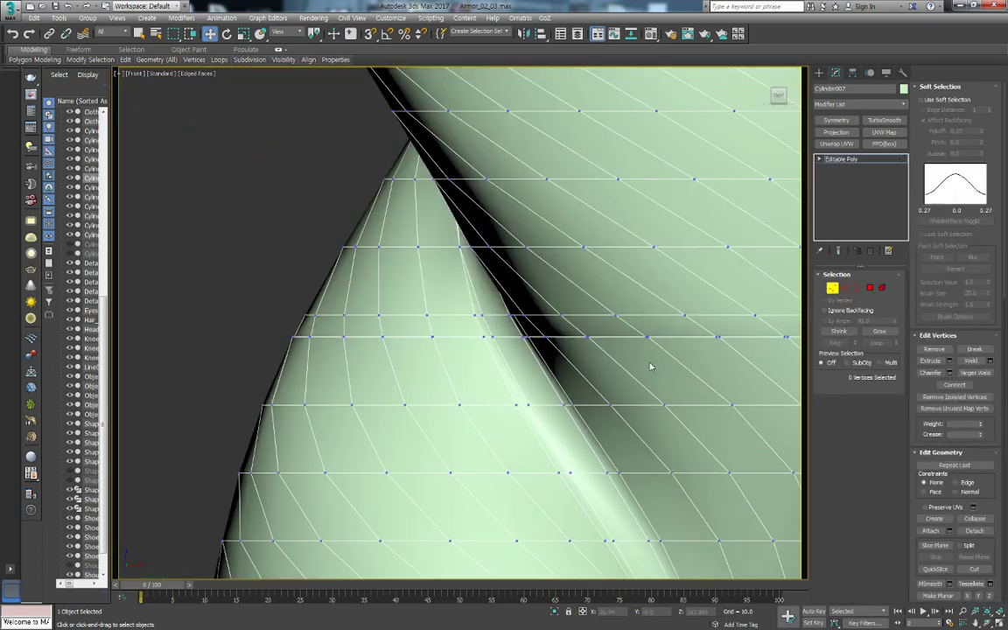
{"action": "scroll", "coordinate": [414, 342], "scroll_direction": "down", "scroll_amount": 2}
{"action": "middle_click_drag", "start_coordinate": [413, 341], "coordinate": [151, 297]}
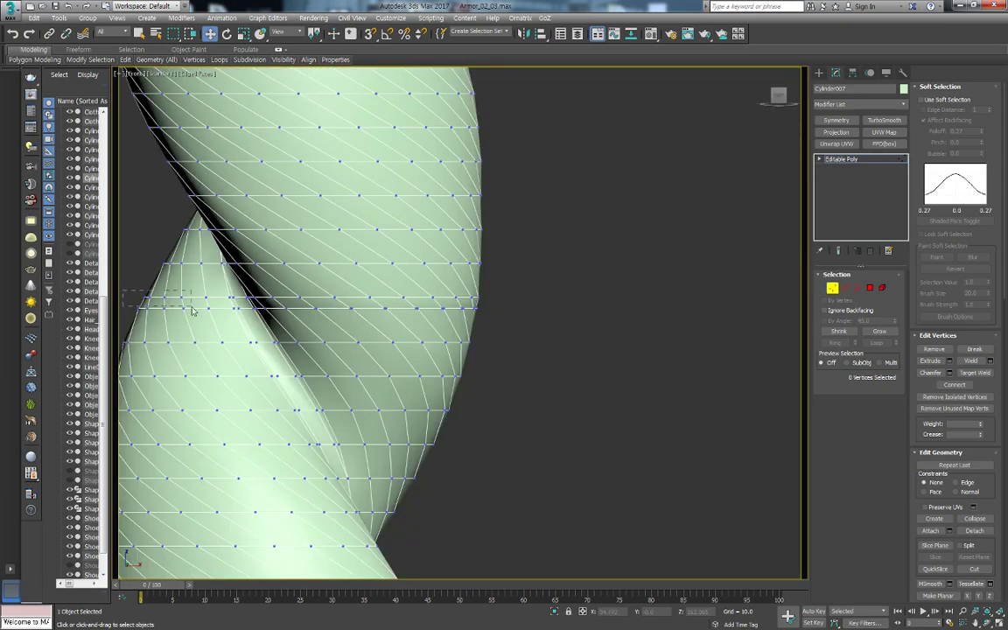
{"action": "left_click_drag", "start_coordinate": [194, 310], "coordinate": [490, 317]}
Weld the seam vertices at a 0.02 threshold, reducing vertices from 21358 to 21327
{"action": "scroll", "coordinate": [696, 307], "scroll_direction": "up", "scroll_amount": 3}
{"action": "scroll", "coordinate": [500, 332], "scroll_direction": "up", "scroll_amount": 2}
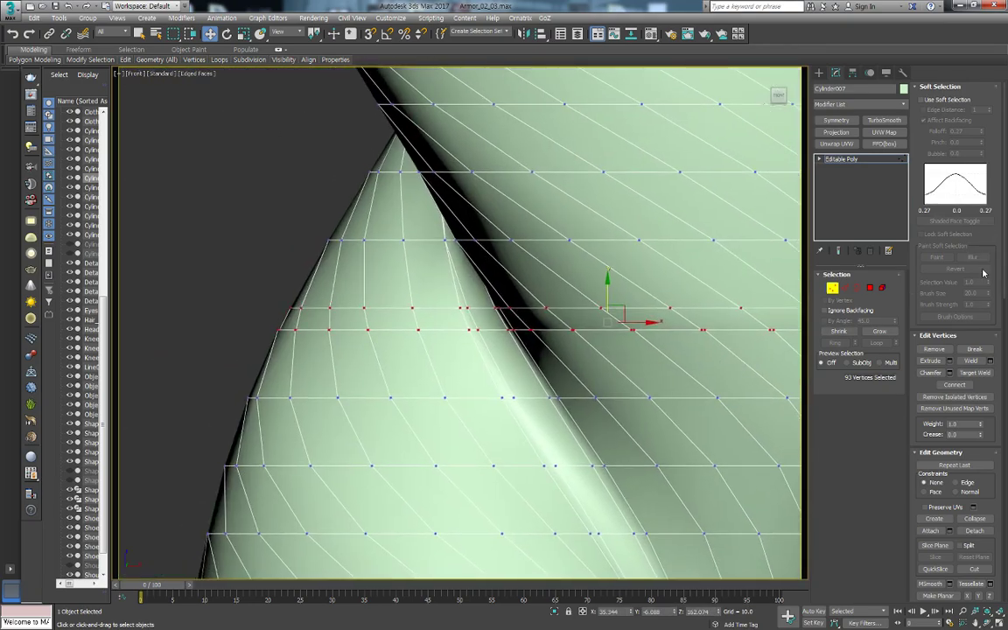
{"action": "left_click", "coordinate": [990, 361]}
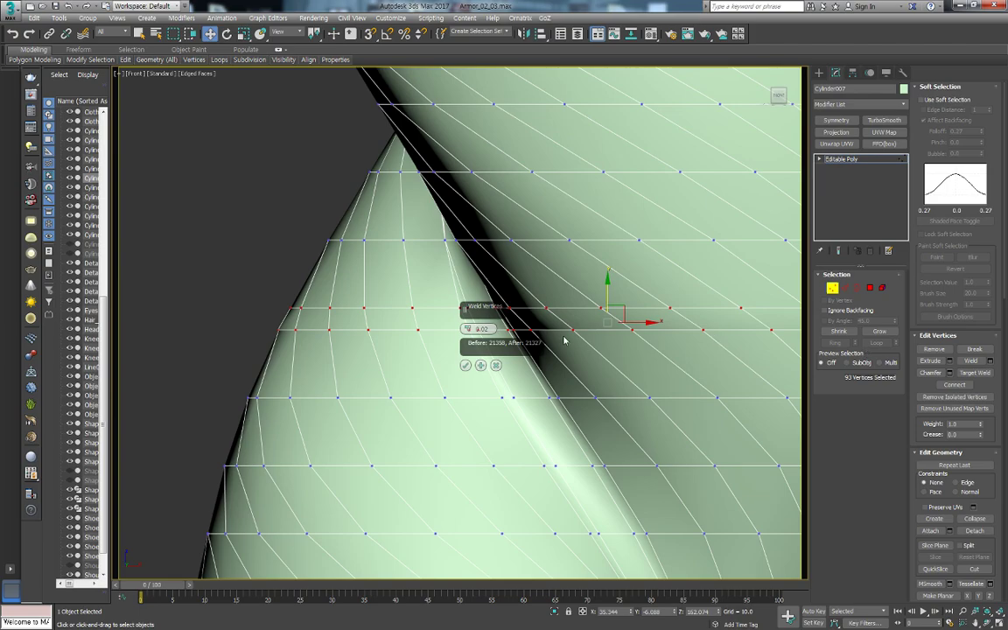
{"action": "left_click", "coordinate": [467, 366]}
{"action": "scroll", "coordinate": [627, 288], "scroll_direction": "down", "scroll_amount": 5}
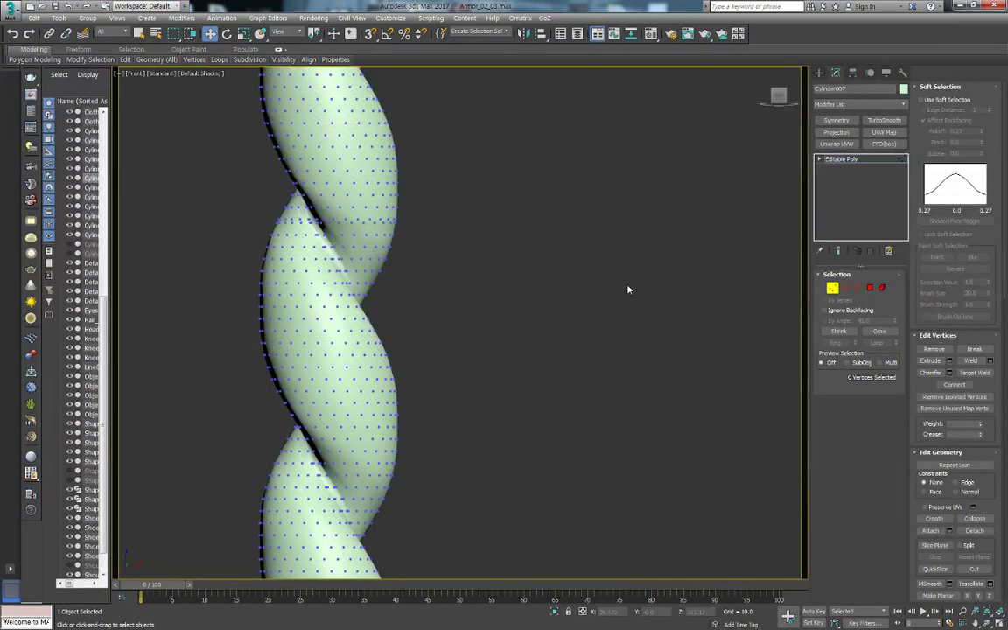
{"action": "scroll", "coordinate": [546, 275], "scroll_direction": "down", "scroll_amount": 2}
{"action": "scroll", "coordinate": [555, 273], "scroll_direction": "down", "scroll_amount": 3}
{"action": "scroll", "coordinate": [582, 227], "scroll_direction": "down", "scroll_amount": 2}
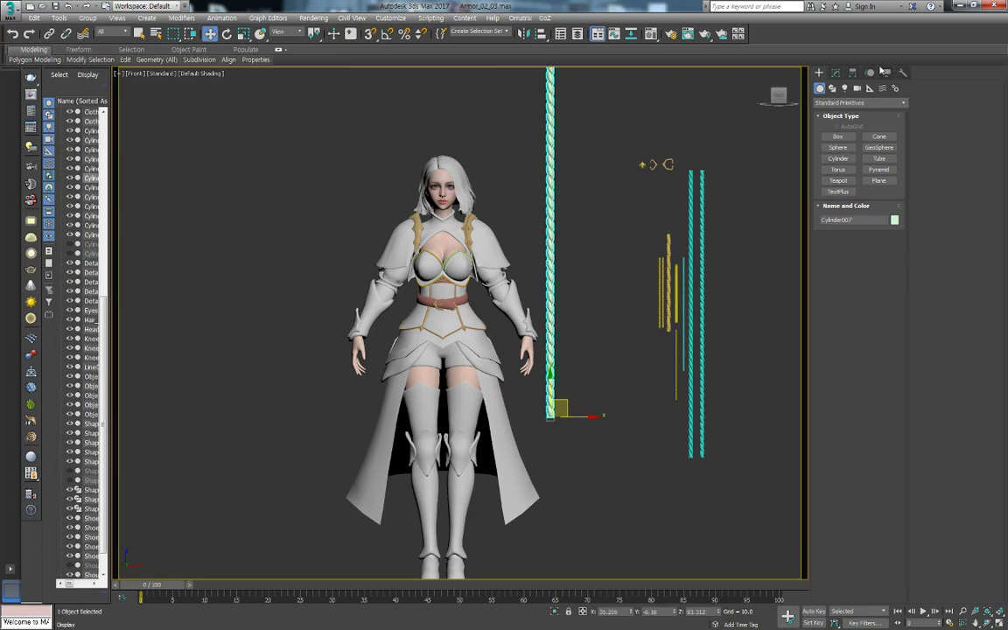
Center the rope's pivot to the object and lower the rope beside the character
{"action": "left_click", "coordinate": [851, 74]}
{"action": "left_click", "coordinate": [854, 145]}
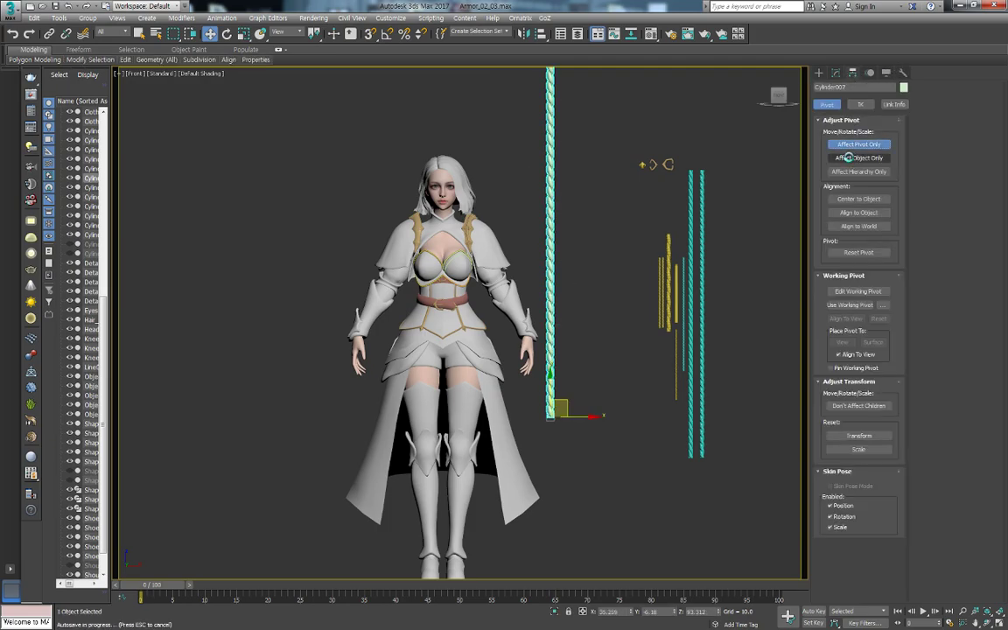
{"action": "left_click", "coordinate": [858, 199]}
{"action": "left_click", "coordinate": [819, 72]}
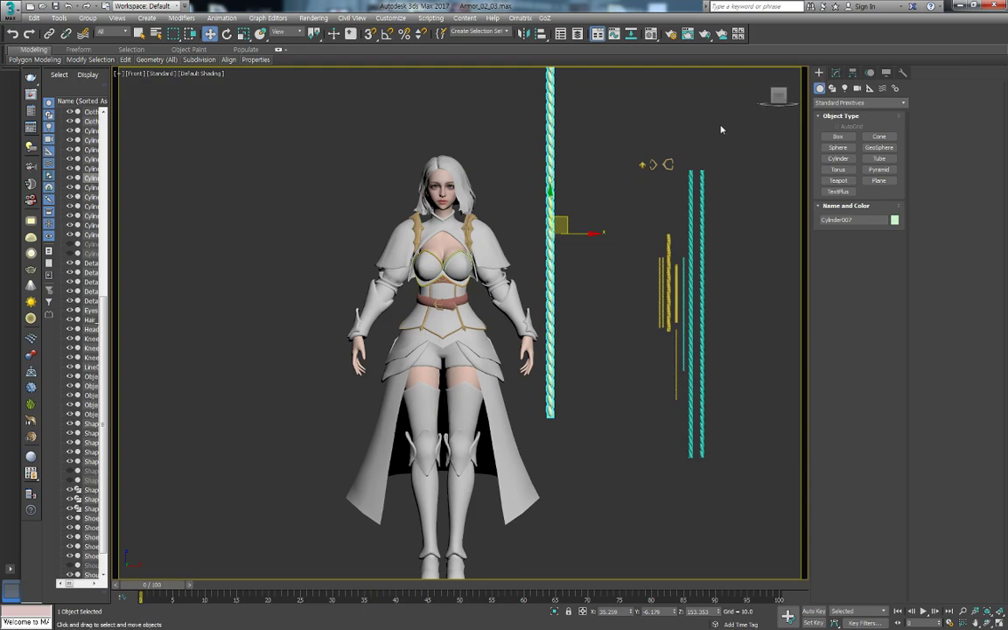
{"action": "left_click_drag", "start_coordinate": [550, 201], "coordinate": [569, 352]}
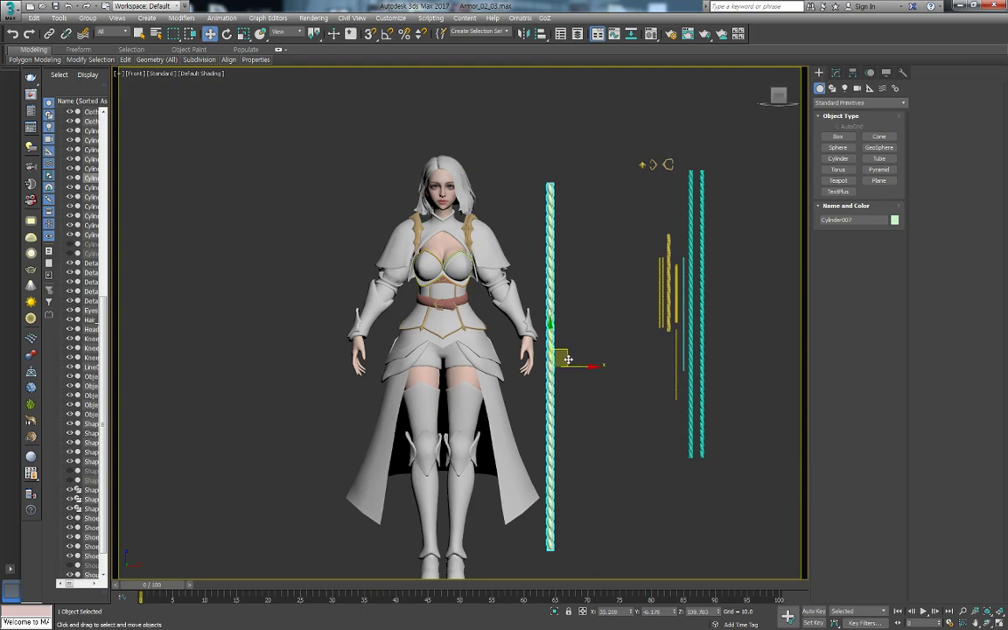
Shift-drag a copy of the rope further right, creating Cylinder016
{"action": "scroll", "coordinate": [568, 359], "scroll_direction": "up", "scroll_amount": 2}
{"action": "key", "text": "F4"}
{"action": "right_click", "coordinate": [562, 285]}
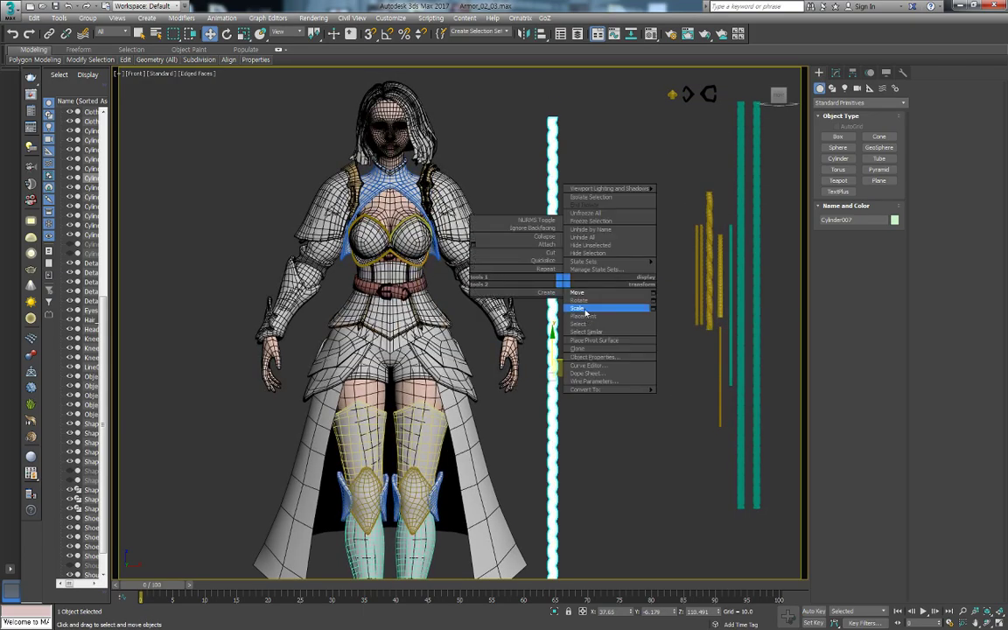
{"action": "left_click", "coordinate": [562, 369]}
{"action": "left_click", "coordinate": [557, 359]}
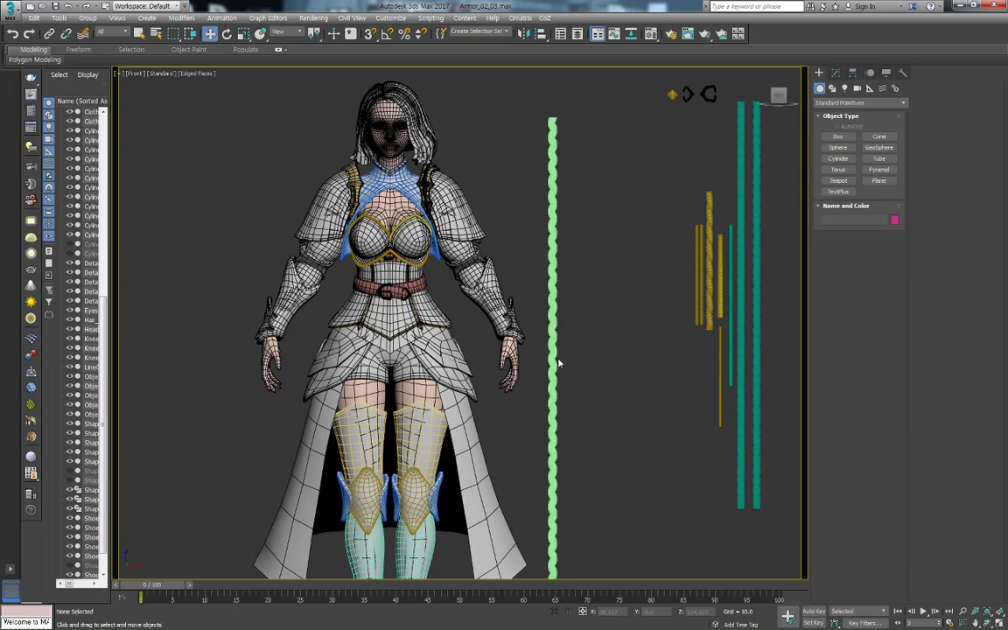
{"action": "left_click_drag", "start_coordinate": [568, 359], "coordinate": [790, 308], "text": "shift"}
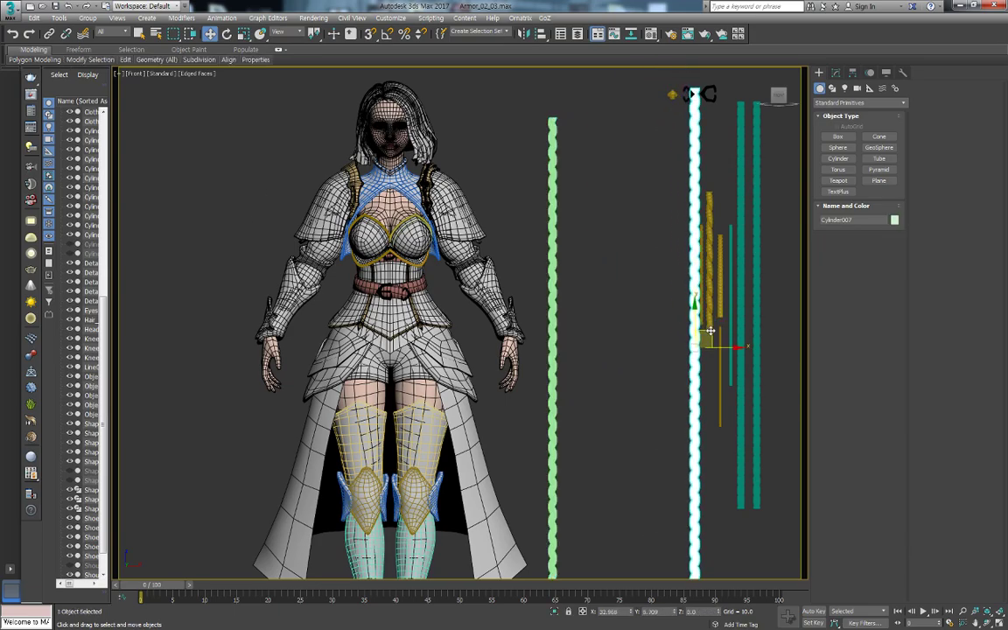
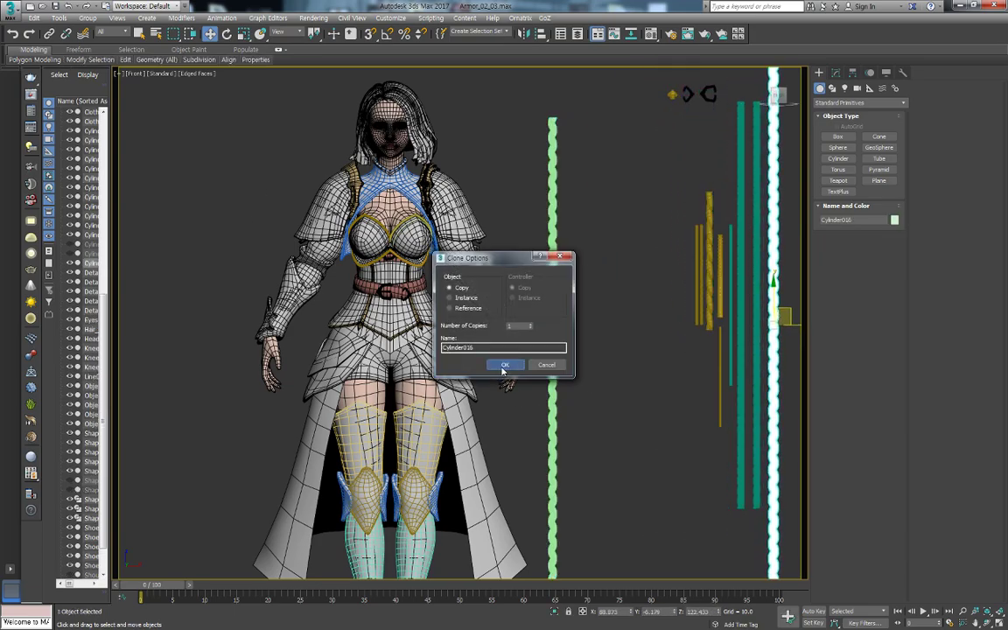
Confirm the rope copy and scale it down to about half its height
{"action": "left_click", "coordinate": [504, 365]}
{"action": "left_click", "coordinate": [553, 209]}
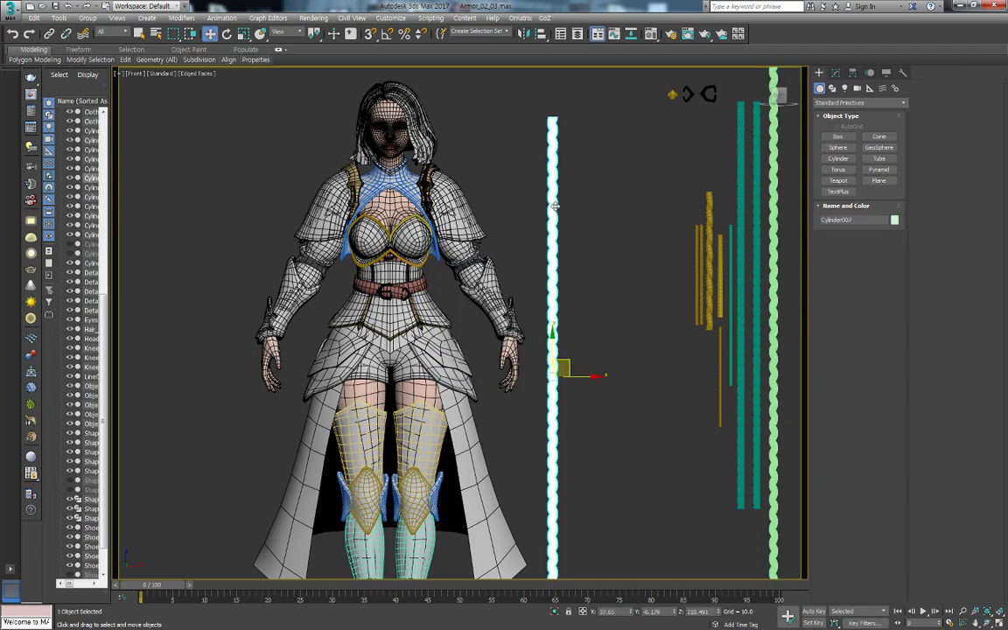
{"action": "right_click", "coordinate": [551, 200]}
{"action": "left_click", "coordinate": [574, 238]}
{"action": "key", "text": "F4"}
{"action": "left_click_drag", "start_coordinate": [558, 340], "coordinate": [572, 440]}
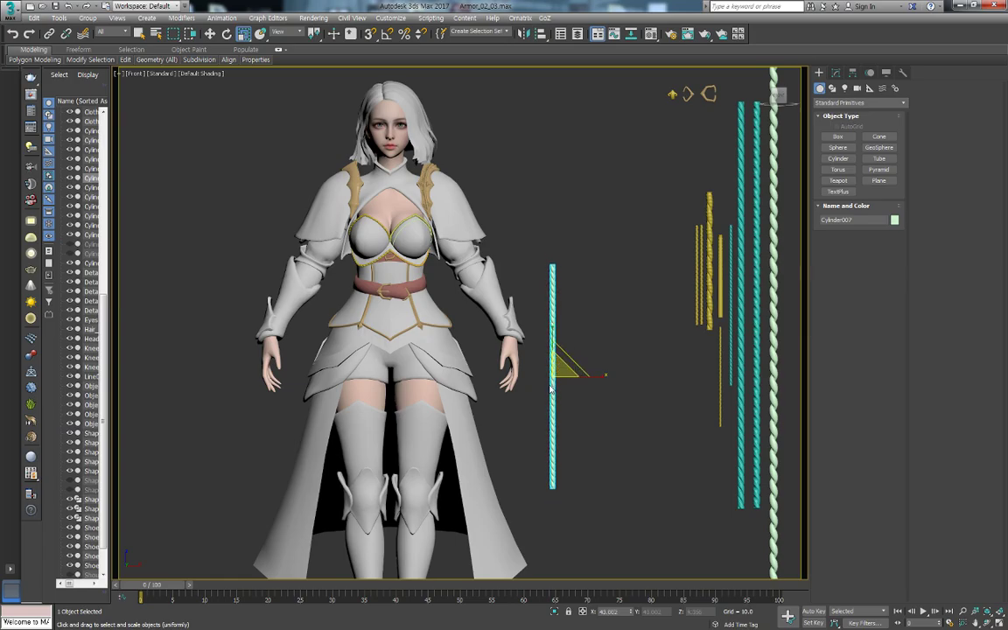
Move the shortened rope up and left so it stands beside the figure's arm
{"action": "right_click", "coordinate": [550, 388]}
{"action": "left_click", "coordinate": [573, 400]}
{"action": "mouse_move", "coordinate": [563, 367]}
{"action": "left_mouse_down"}
{"action": "mouse_move", "coordinate": [514, 227]}
{"action": "mouse_move", "coordinate": [525, 245]}
{"action": "left_mouse_up"}
{"action": "scroll", "coordinate": [491, 243], "scroll_direction": "up", "scroll_amount": 3}
{"action": "scroll", "coordinate": [490, 244], "scroll_direction": "up", "scroll_amount": 3}
{"action": "key", "text": "F4"}
{"action": "key", "text": "F4"}
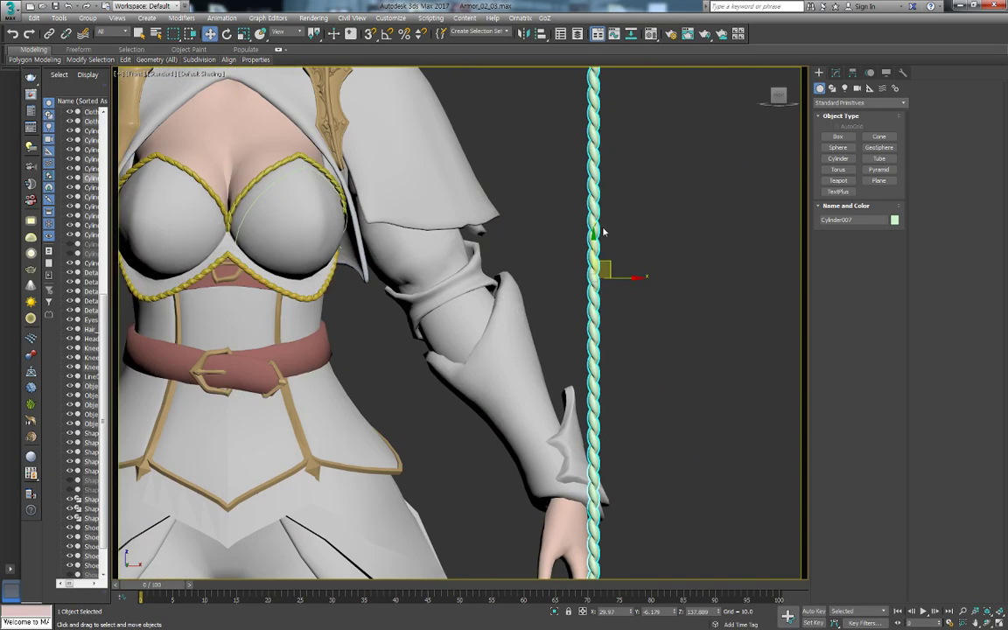
{"action": "right_click", "coordinate": [591, 217]}
{"action": "left_click", "coordinate": [604, 234]}
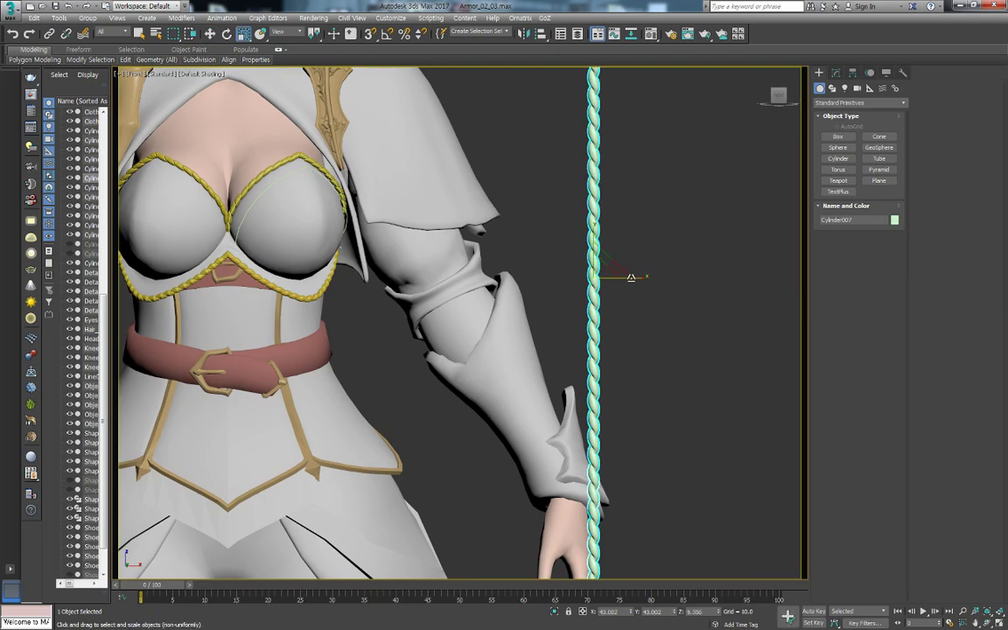
In Top view, shrink the rope's cross-section to a thinner circle
{"action": "key", "text": "t"}
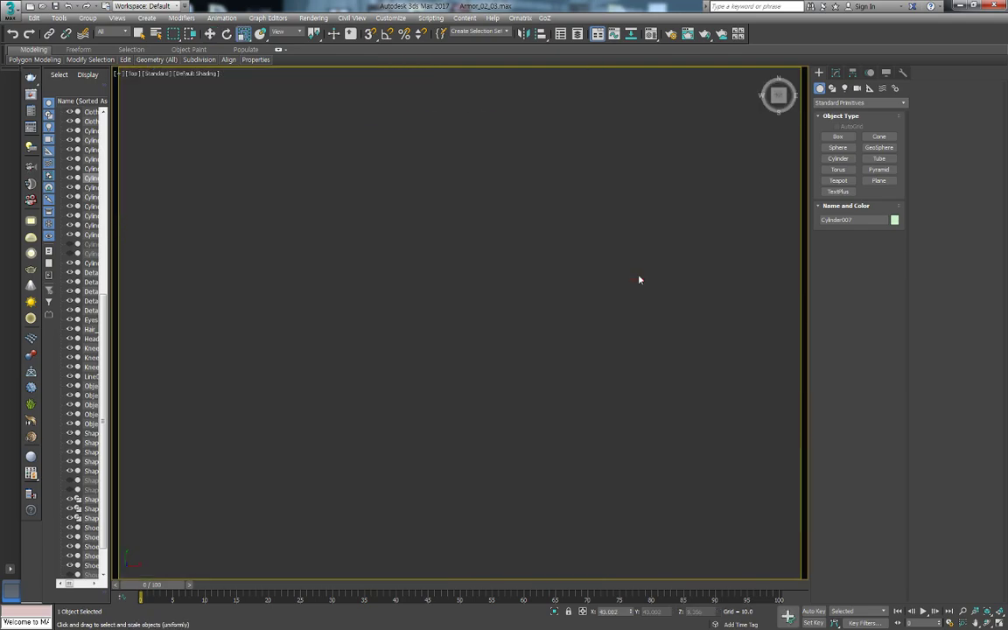
{"action": "key", "text": "z"}
{"action": "key", "text": "F3"}
{"action": "mouse_move", "coordinate": [507, 321]}
{"action": "left_mouse_down"}
{"action": "mouse_move", "coordinate": [433, 280]}
{"action": "mouse_move", "coordinate": [464, 288]}
{"action": "left_mouse_up"}
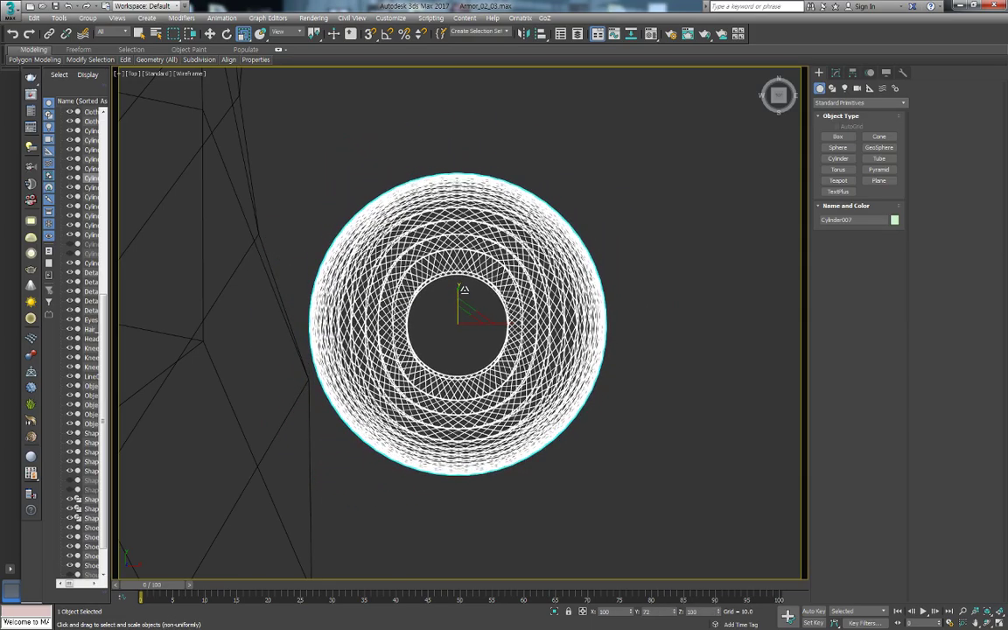
{"action": "key", "text": "f"}
{"action": "key", "text": "F3"}
Scale the rope down uniformly to 77%
{"action": "left_click", "coordinate": [496, 262]}
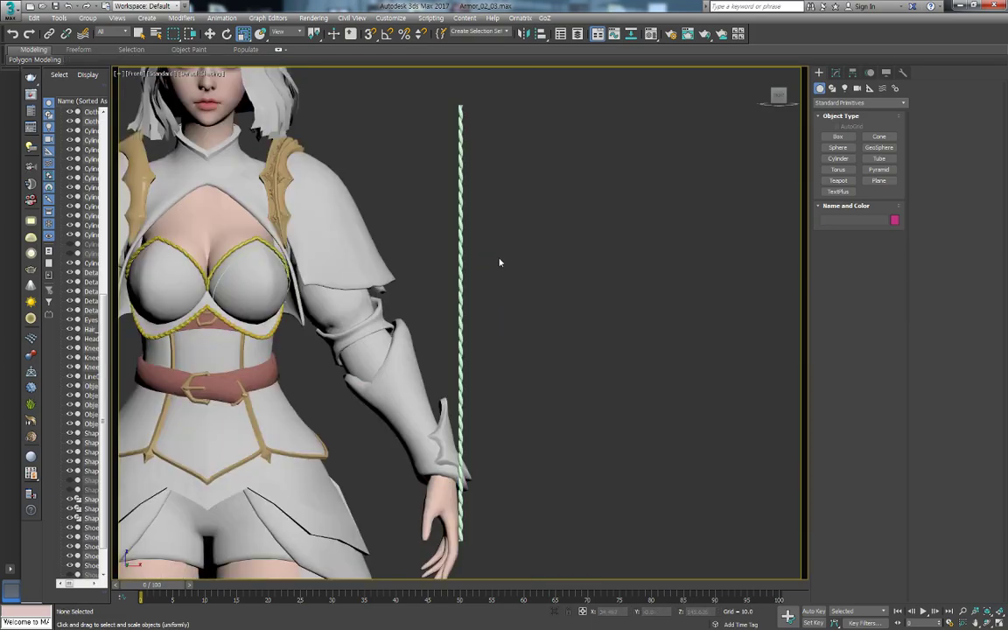
{"action": "middle_click_drag", "start_coordinate": [500, 260], "coordinate": [607, 287]}
{"action": "scroll", "coordinate": [607, 288], "scroll_direction": "up", "scroll_amount": 2}
{"action": "scroll", "coordinate": [568, 264], "scroll_direction": "up", "scroll_amount": 2}
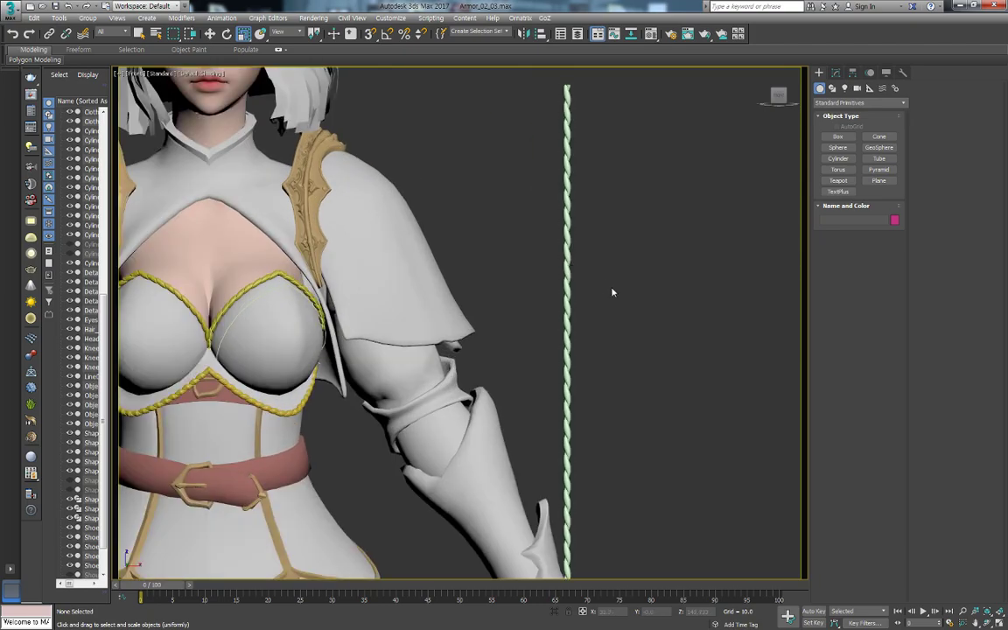
{"action": "left_click", "coordinate": [567, 296]}
{"action": "middle_click_drag", "start_coordinate": [596, 308], "coordinate": [591, 238]}
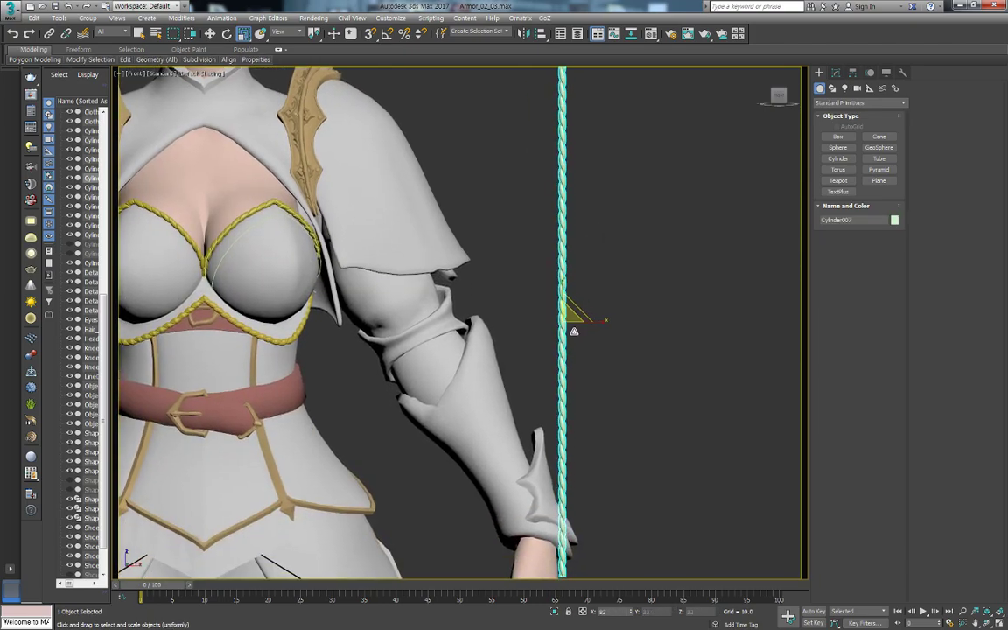
{"action": "left_click_drag", "start_coordinate": [563, 323], "coordinate": [577, 337]}
{"action": "left_click", "coordinate": [595, 280]}
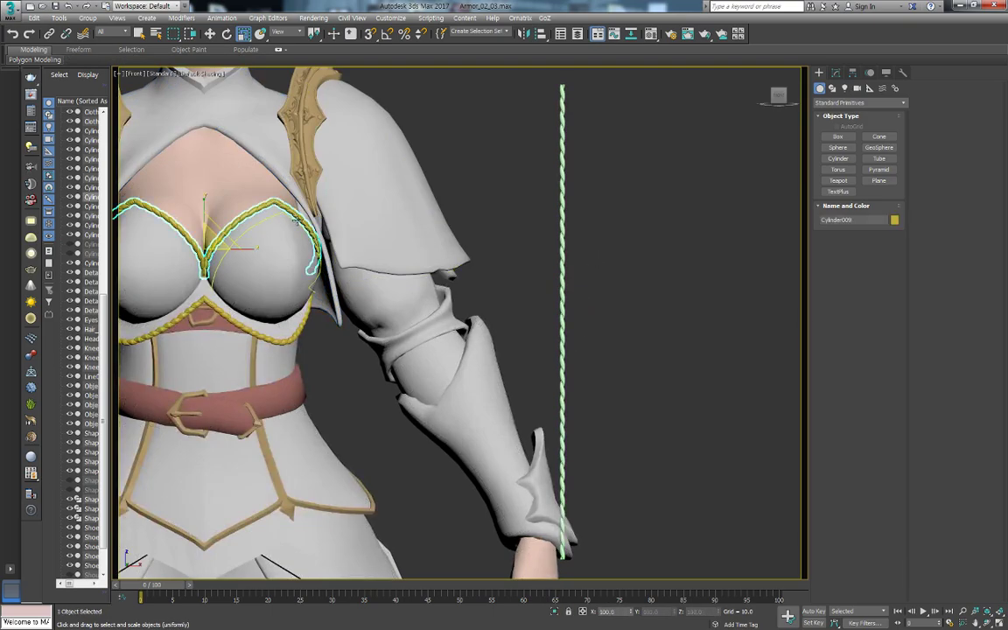
Shorten the rope vertically about its centre
{"action": "scroll", "coordinate": [411, 251], "scroll_direction": "down", "scroll_amount": 2}
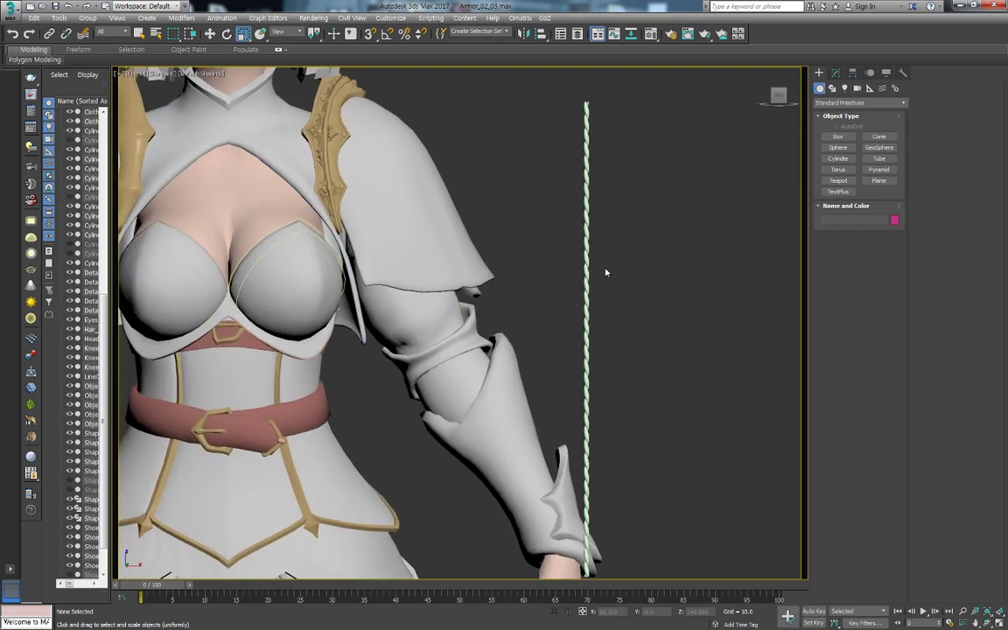
{"action": "left_click", "coordinate": [587, 289]}
{"action": "scroll", "coordinate": [686, 387], "scroll_direction": "up", "scroll_amount": 4}
{"action": "middle_click_drag", "start_coordinate": [686, 387], "coordinate": [516, 354]}
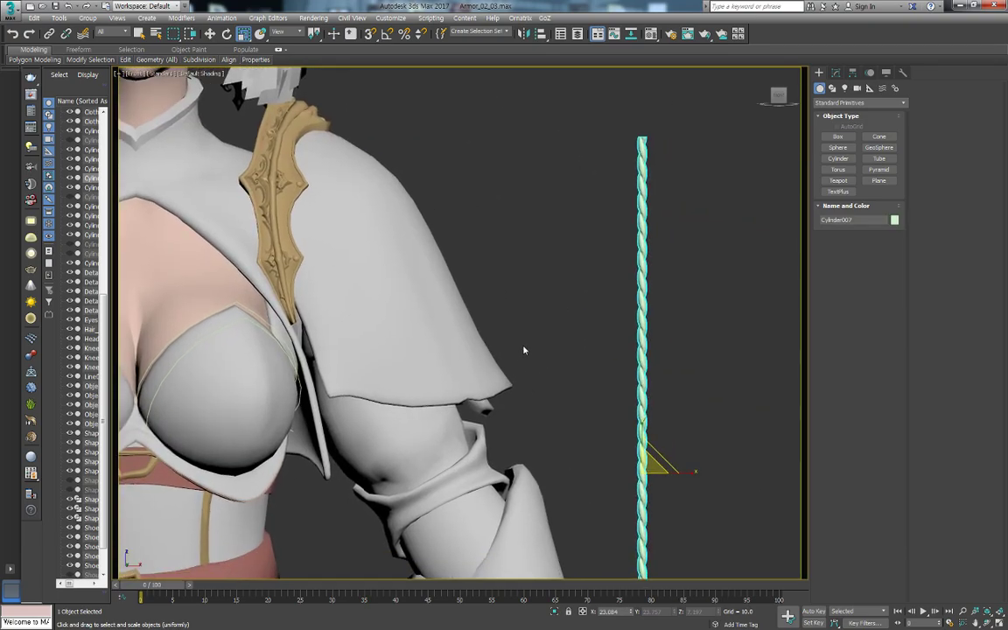
{"action": "left_click_drag", "start_coordinate": [648, 458], "coordinate": [661, 478]}
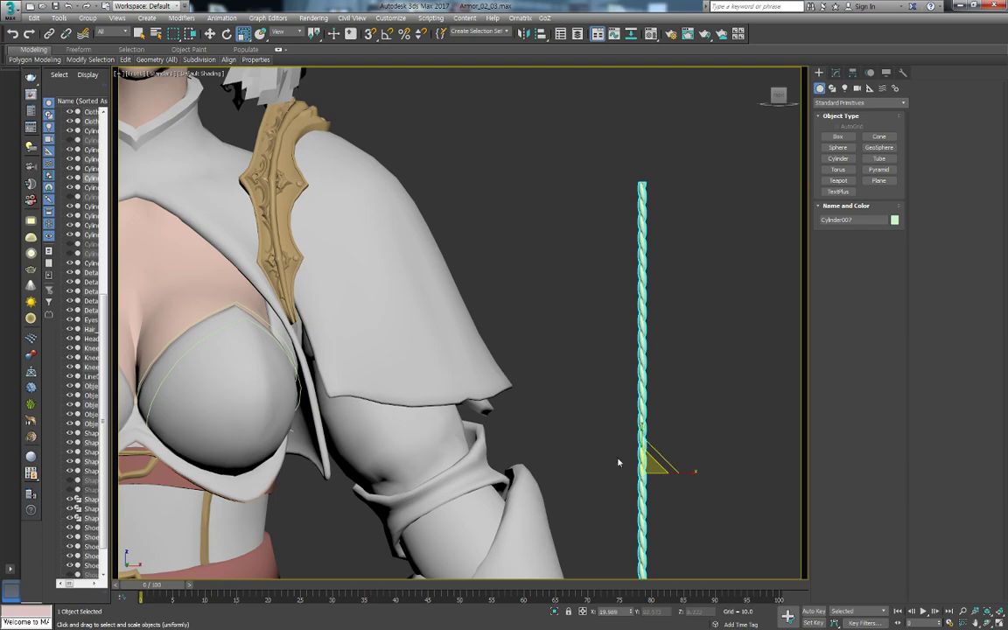
{"action": "scroll", "coordinate": [618, 463], "scroll_direction": "down", "scroll_amount": 2}
{"action": "middle_click_drag", "start_coordinate": [618, 463], "coordinate": [635, 345]}
{"action": "left_click_drag", "start_coordinate": [619, 290], "coordinate": [595, 236]}
Switch to Move and reframe the view on the rope beside the shoulder and arm
{"action": "right_click", "coordinate": [624, 288]}
{"action": "left_click", "coordinate": [636, 294]}
{"action": "left_click", "coordinate": [614, 229]}
{"action": "scroll", "coordinate": [641, 287], "scroll_direction": "up", "scroll_amount": 3}
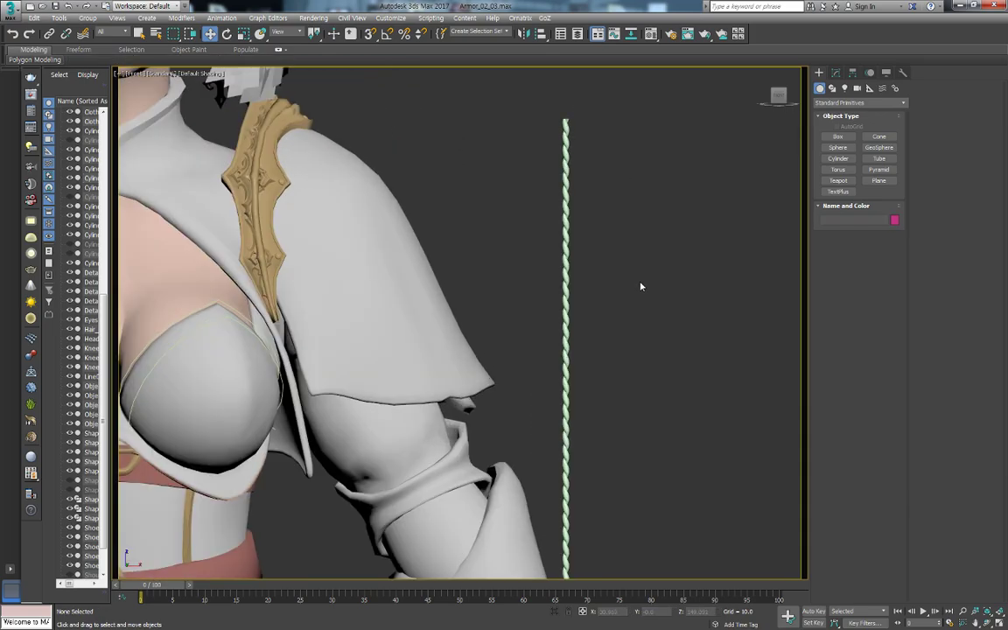
{"action": "mouse_move", "coordinate": [642, 286]}
{"action": "middle_mouse_down"}
{"action": "mouse_move", "coordinate": [669, 241]}
{"action": "mouse_move", "coordinate": [638, 232]}
{"action": "middle_mouse_up"}
{"action": "left_click", "coordinate": [620, 232]}
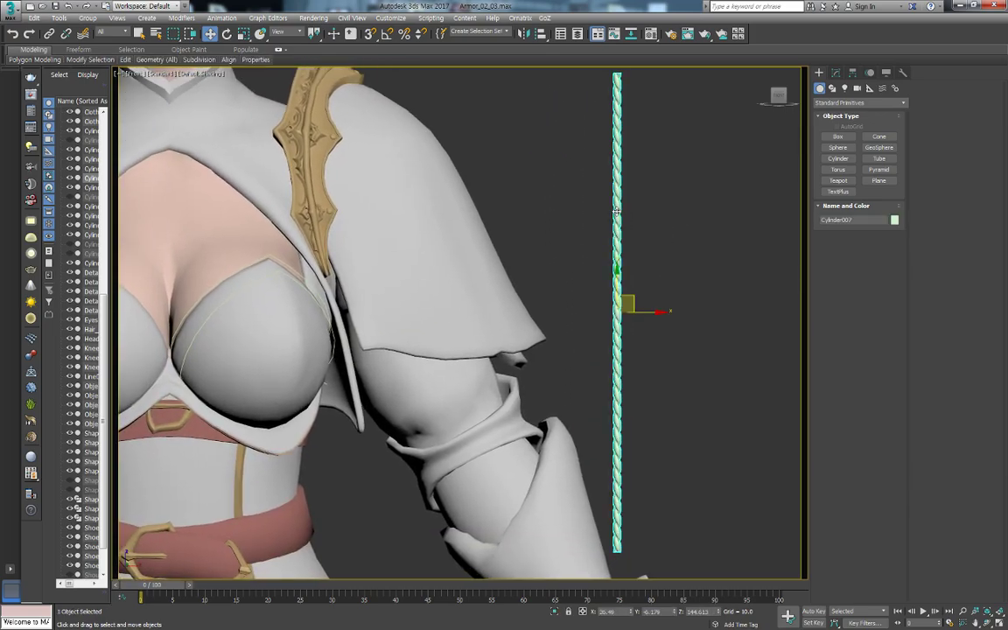
{"action": "scroll", "coordinate": [626, 281], "scroll_direction": "up", "scroll_amount": 2}
Clone the rope's polygons upward as a new element to extend the rope
{"action": "key", "text": "4"}
{"action": "scroll", "coordinate": [619, 218], "scroll_direction": "up", "scroll_amount": 1}
{"action": "scroll", "coordinate": [657, 400], "scroll_direction": "up", "scroll_amount": 3}
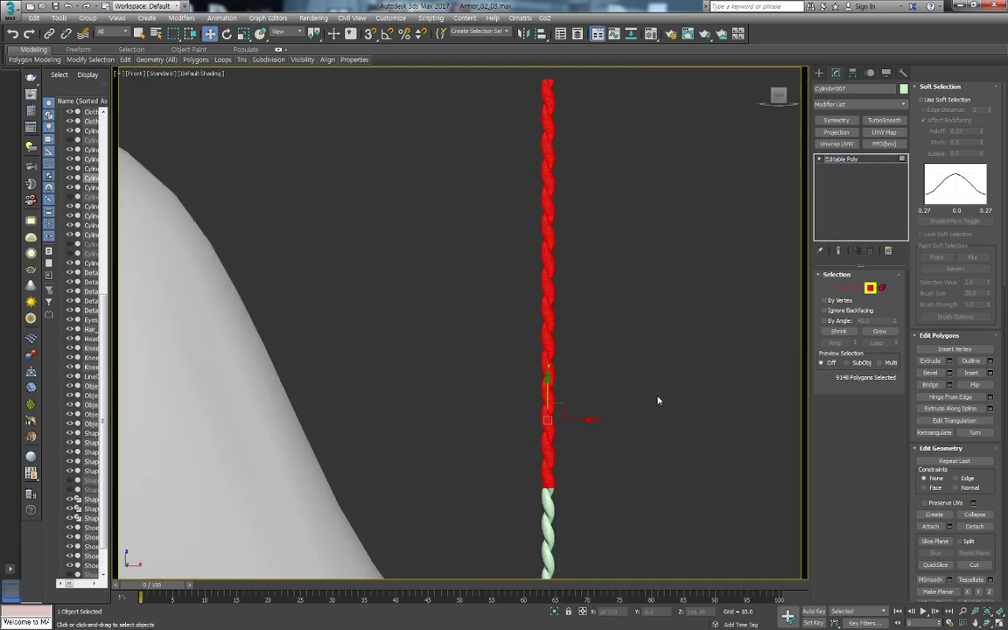
{"action": "scroll", "coordinate": [626, 401], "scroll_direction": "up", "scroll_amount": 2}
{"action": "scroll", "coordinate": [611, 421], "scroll_direction": "up", "scroll_amount": 2}
{"action": "scroll", "coordinate": [611, 422], "scroll_direction": "up", "scroll_amount": 2}
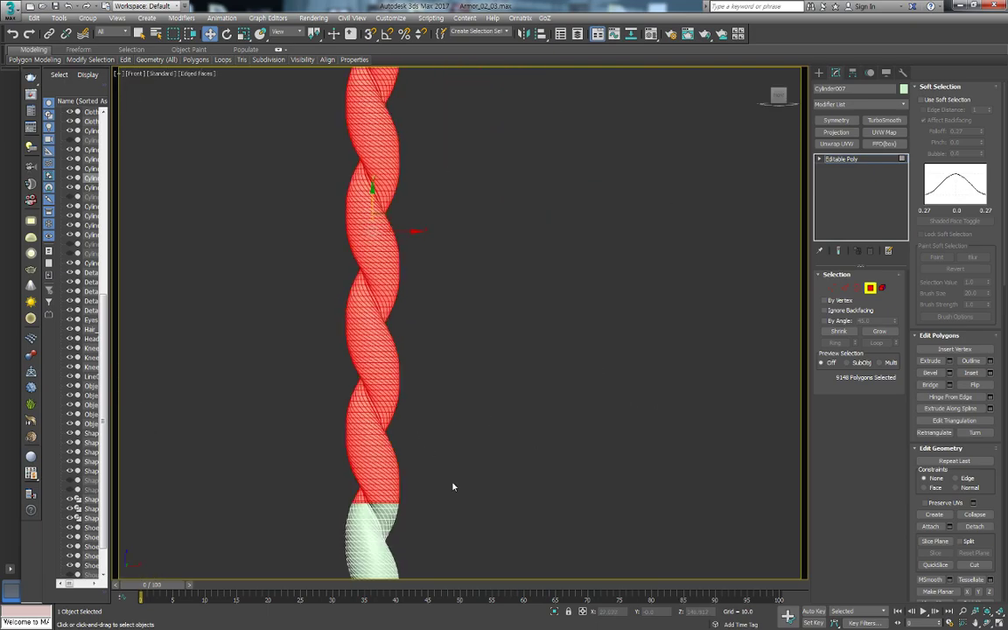
{"action": "scroll", "coordinate": [452, 486], "scroll_direction": "down", "scroll_amount": 2}
{"action": "scroll", "coordinate": [529, 216], "scroll_direction": "down", "scroll_amount": 1}
{"action": "scroll", "coordinate": [566, 280], "scroll_direction": "down", "scroll_amount": 2}
{"action": "middle_click_drag", "start_coordinate": [567, 274], "coordinate": [553, 386]}
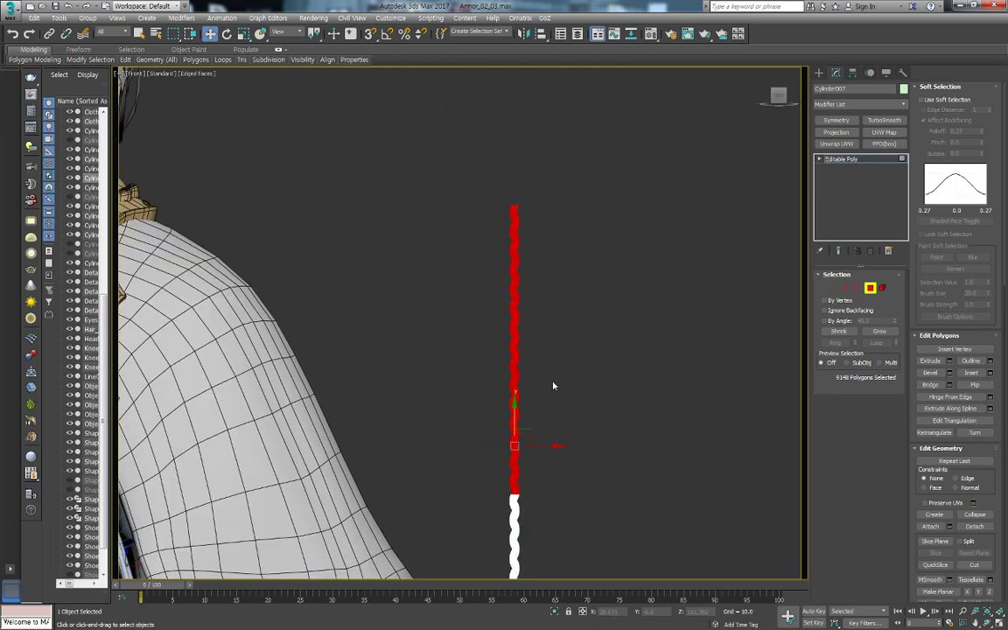
{"action": "mouse_move", "coordinate": [514, 425]}
{"action": "left_mouse_down"}
{"action": "mouse_move", "coordinate": [514, 99]}
{"action": "mouse_move", "coordinate": [523, 133]}
{"action": "left_mouse_up"}
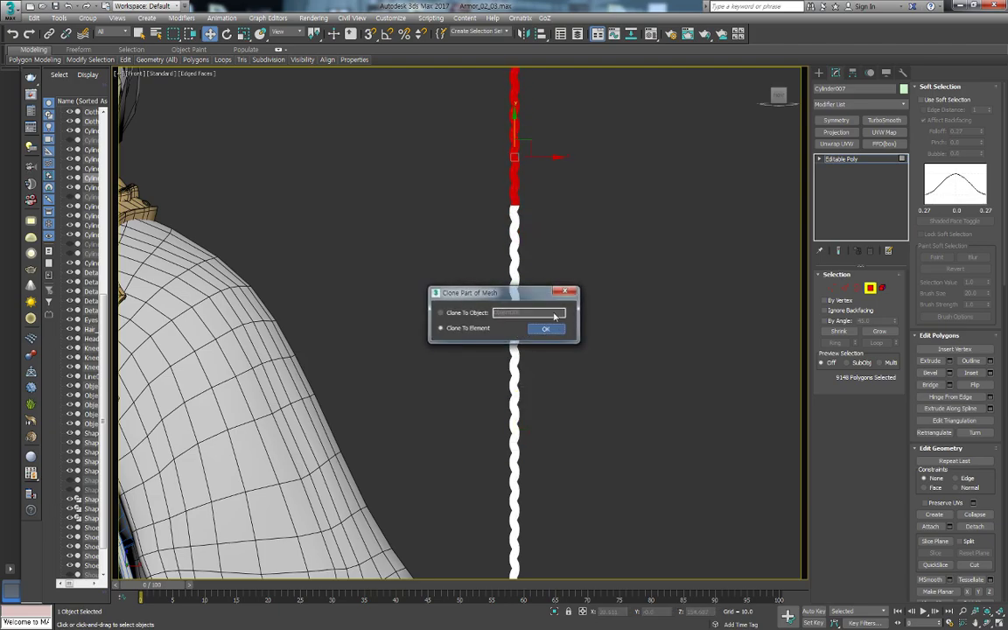
{"action": "key", "text": "Return"}
Weld the 62 seam vertices down to 31 with a 0.02 threshold
{"action": "scroll", "coordinate": [554, 272], "scroll_direction": "up", "scroll_amount": 2}
{"action": "scroll", "coordinate": [554, 273], "scroll_direction": "up", "scroll_amount": 5}
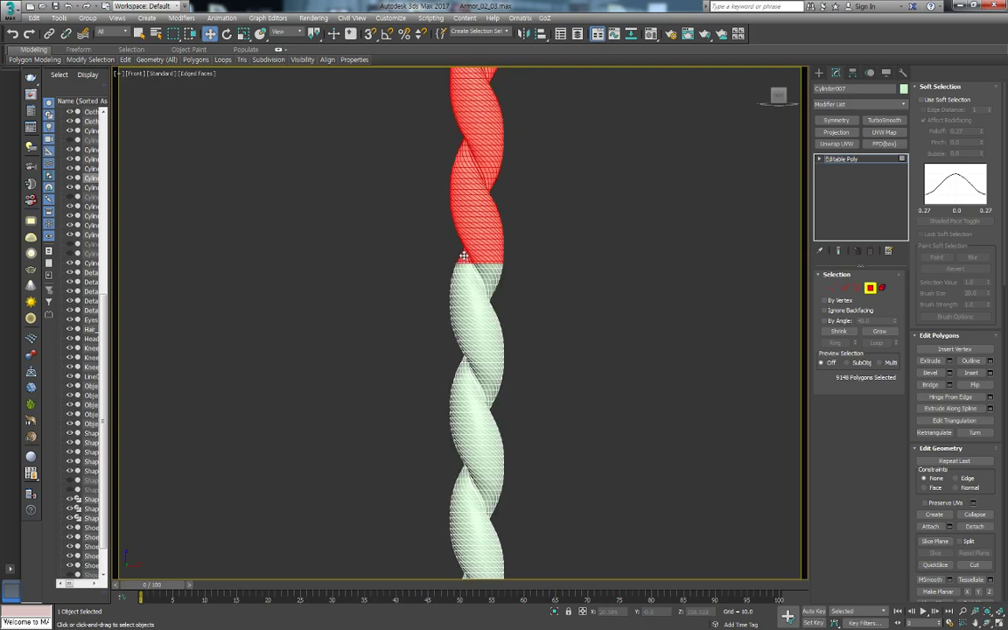
{"action": "scroll", "coordinate": [612, 333], "scroll_direction": "up", "scroll_amount": 3}
{"action": "key", "text": "F3"}
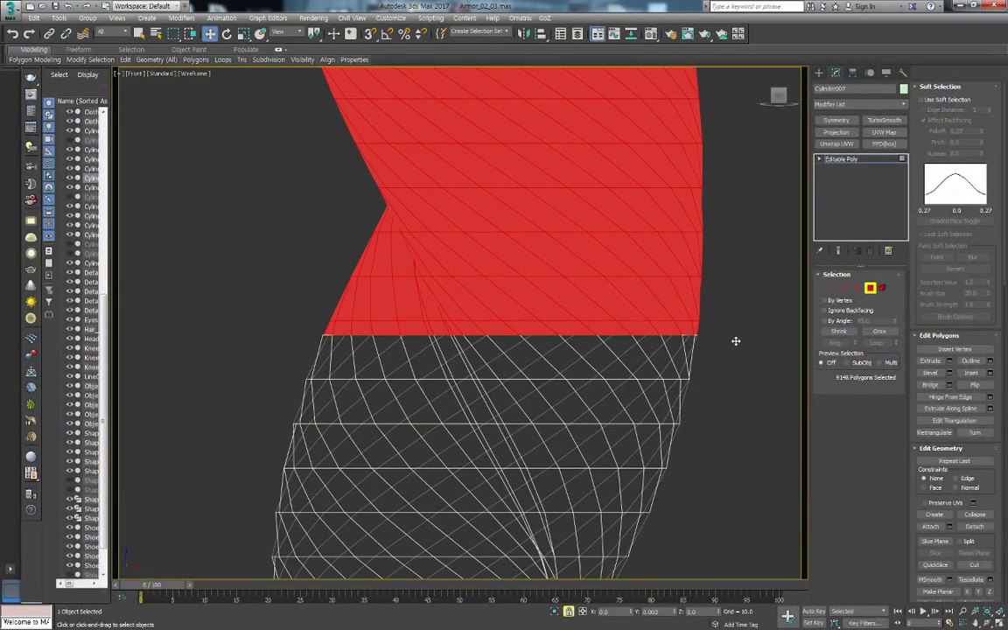
{"action": "scroll", "coordinate": [456, 337], "scroll_direction": "up", "scroll_amount": 3}
{"action": "scroll", "coordinate": [457, 337], "scroll_direction": "up", "scroll_amount": 2}
{"action": "middle_click_drag", "start_coordinate": [457, 337], "coordinate": [497, 266]}
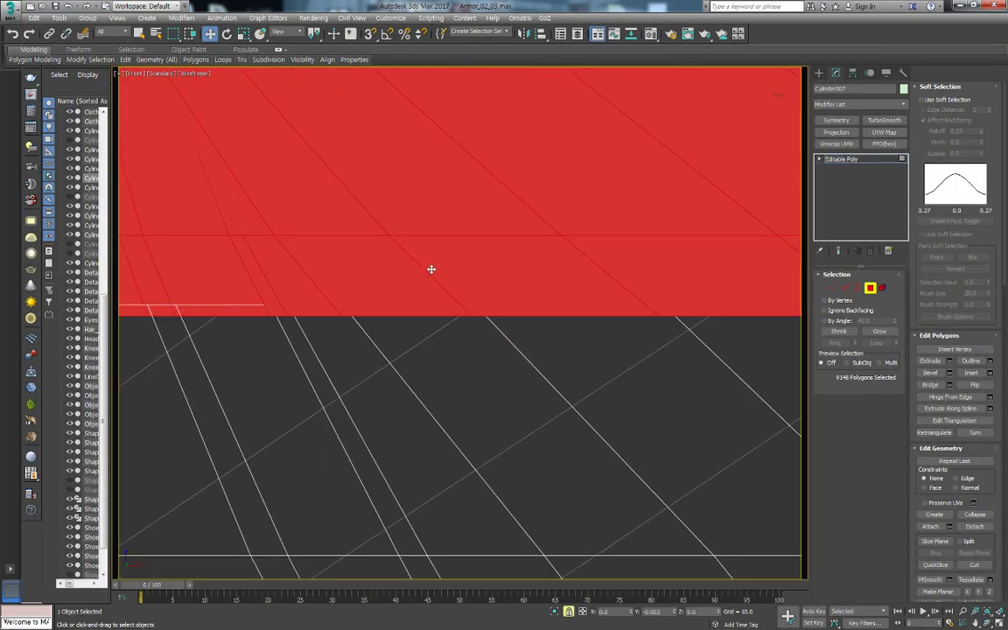
{"action": "middle_click_drag", "start_coordinate": [430, 270], "coordinate": [433, 257]}
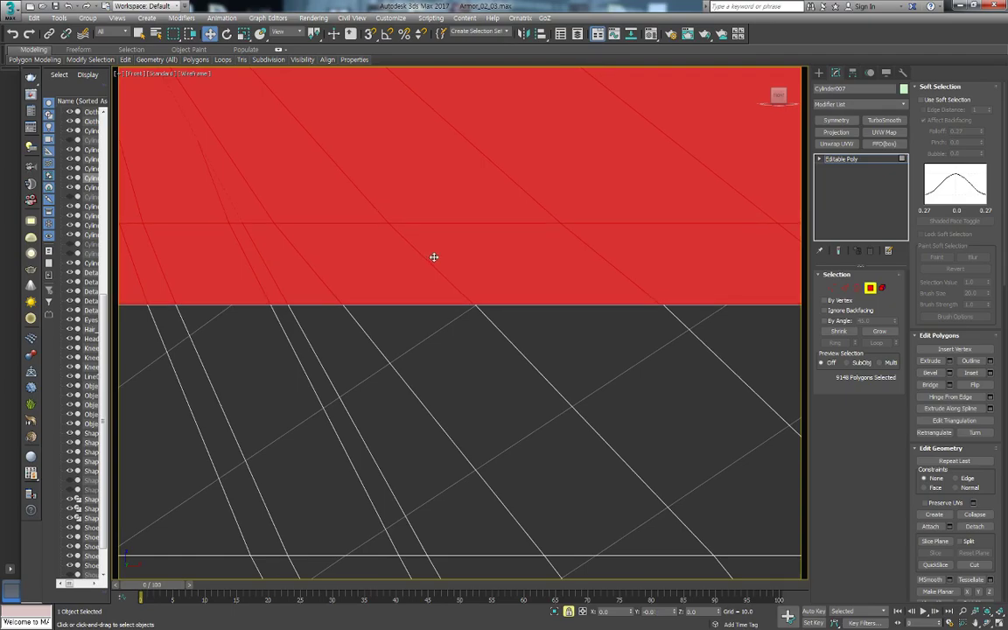
{"action": "scroll", "coordinate": [434, 258], "scroll_direction": "down", "scroll_amount": 4}
{"action": "key", "text": "1"}
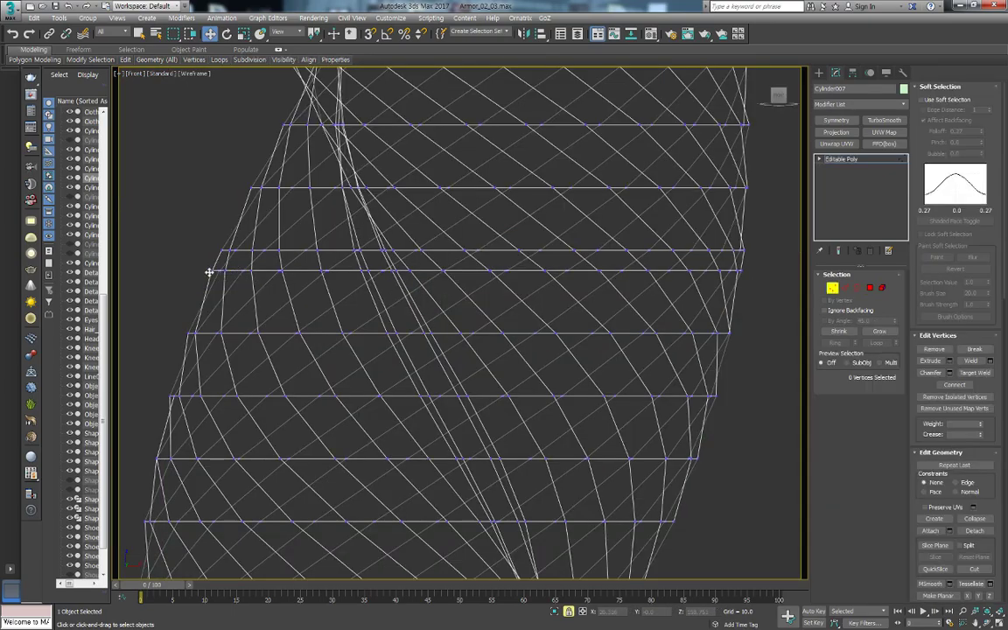
{"action": "left_click_drag", "start_coordinate": [196, 262], "coordinate": [699, 267]}
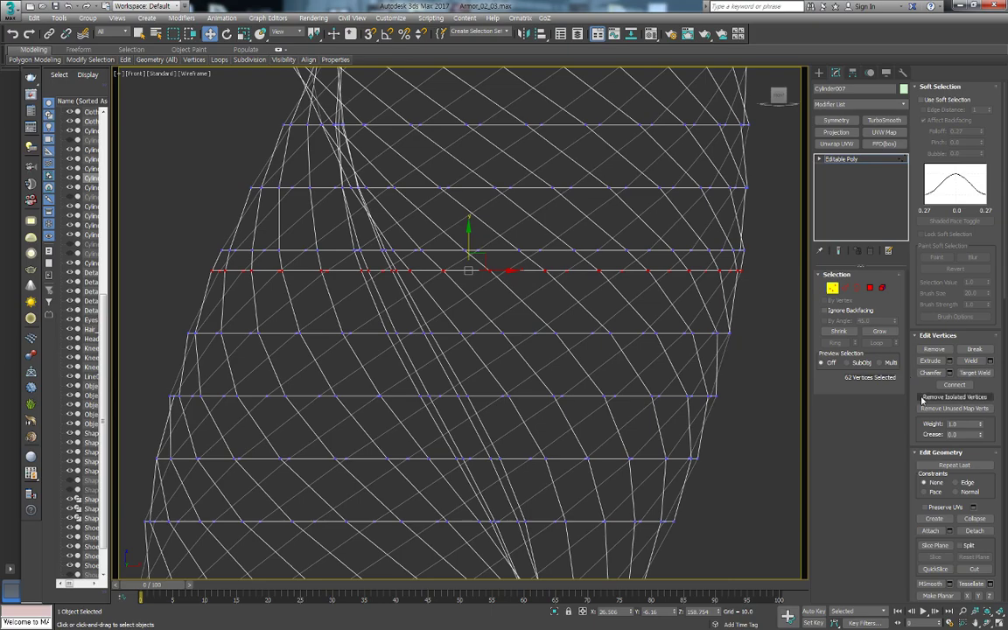
{"action": "left_click", "coordinate": [990, 362]}
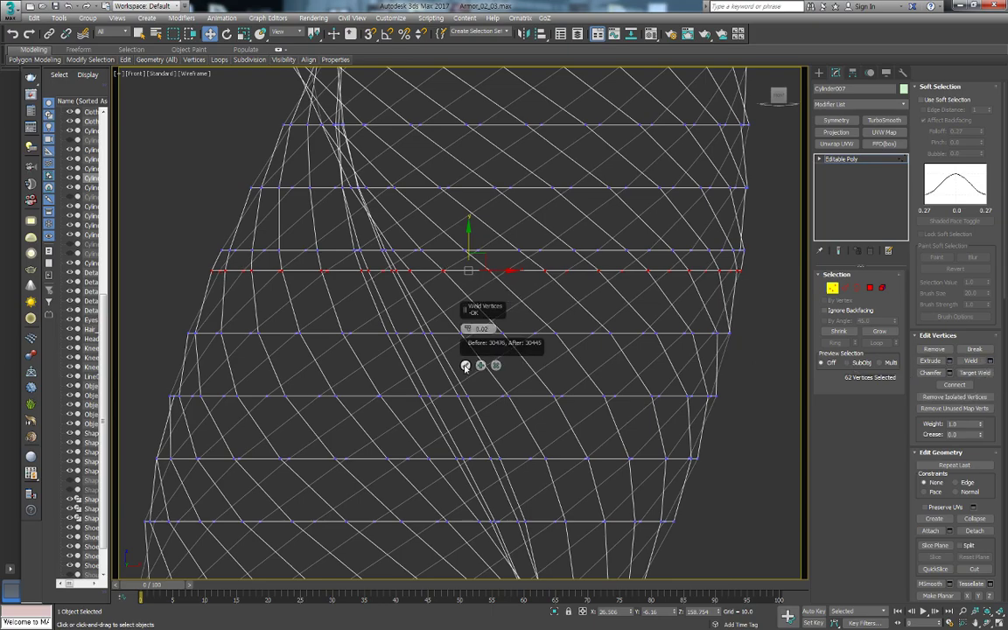
{"action": "left_click", "coordinate": [465, 366]}
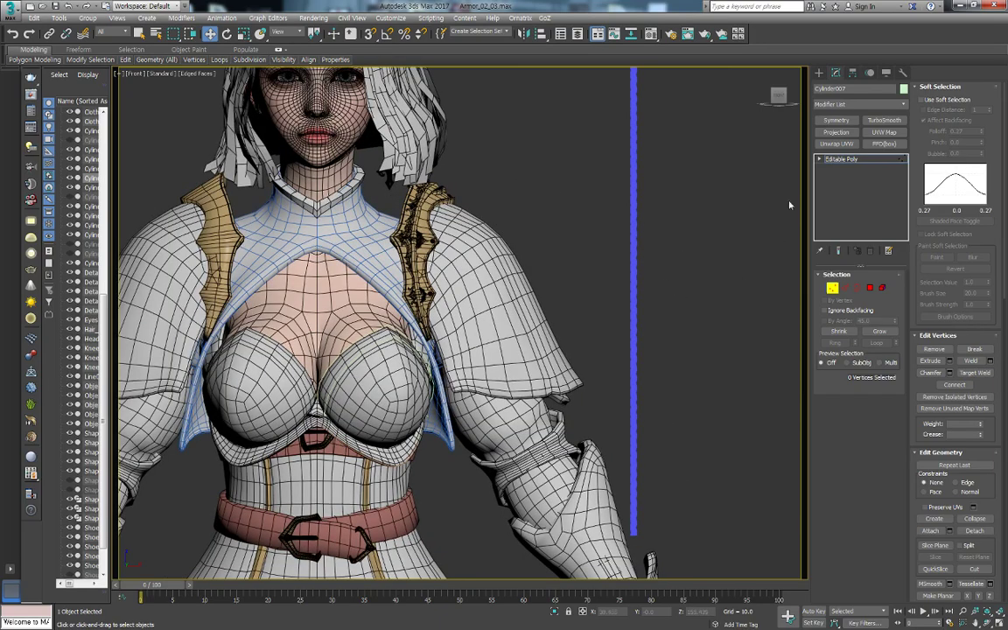
{"action": "left_click", "coordinate": [820, 72]}
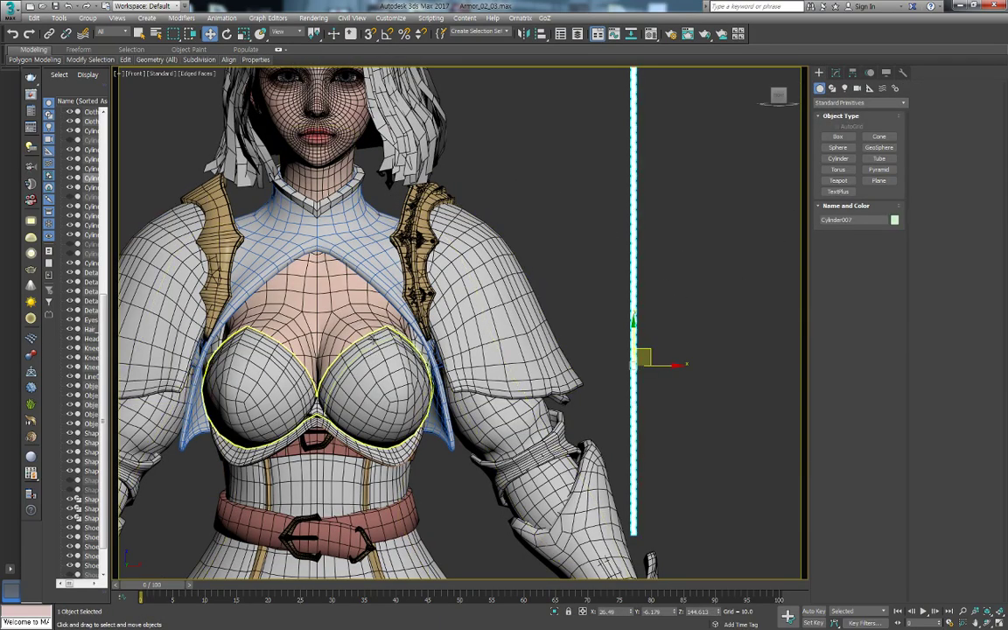
{"action": "left_click", "coordinate": [836, 73]}
{"action": "left_click", "coordinate": [876, 104]}
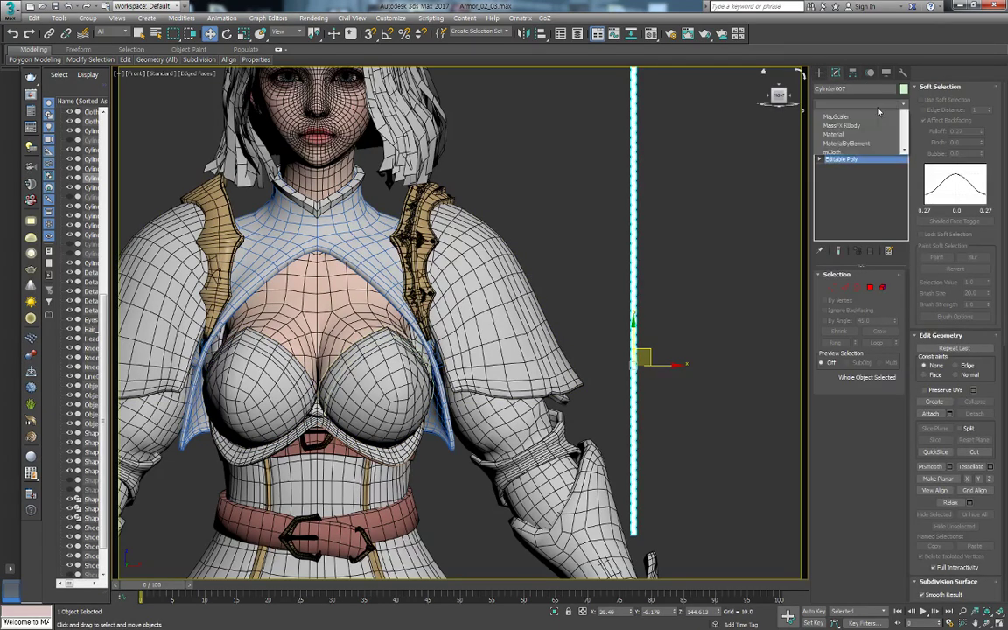
{"action": "scroll", "coordinate": [879, 107], "scroll_direction": "down", "scroll_amount": 1}
{"action": "scroll", "coordinate": [879, 107], "scroll_direction": "down", "scroll_amount": 1}
{"action": "scroll", "coordinate": [878, 106], "scroll_direction": "down", "scroll_amount": 1}
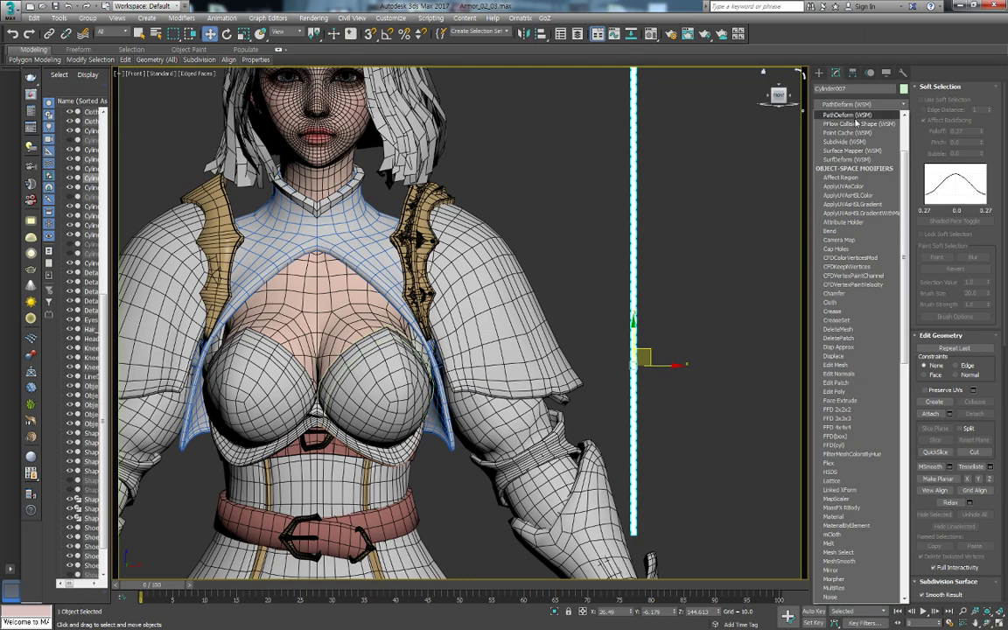
{"action": "left_click", "coordinate": [855, 116]}
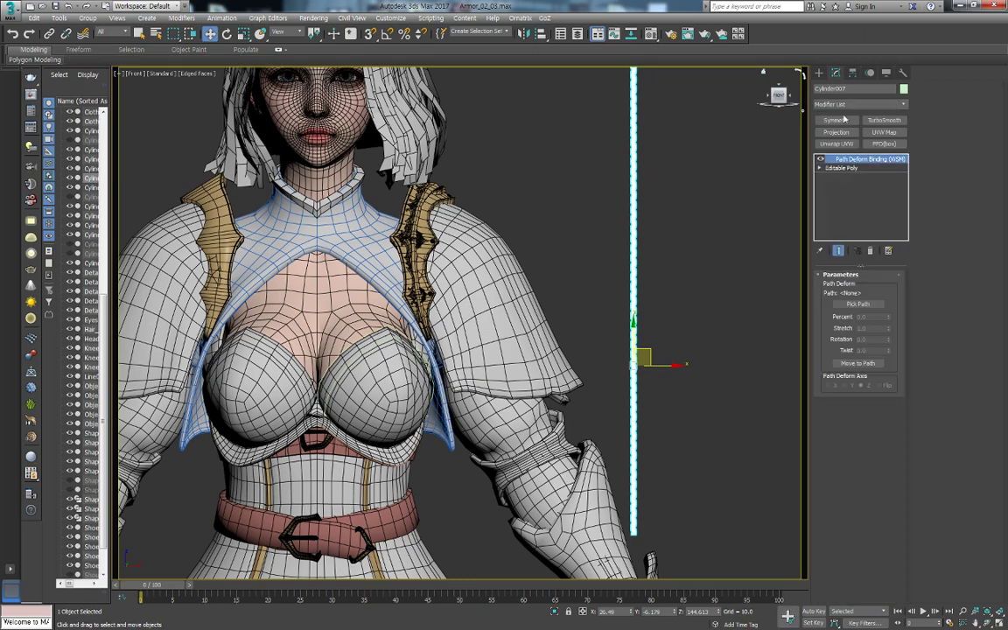
{"action": "left_click", "coordinate": [859, 305]}
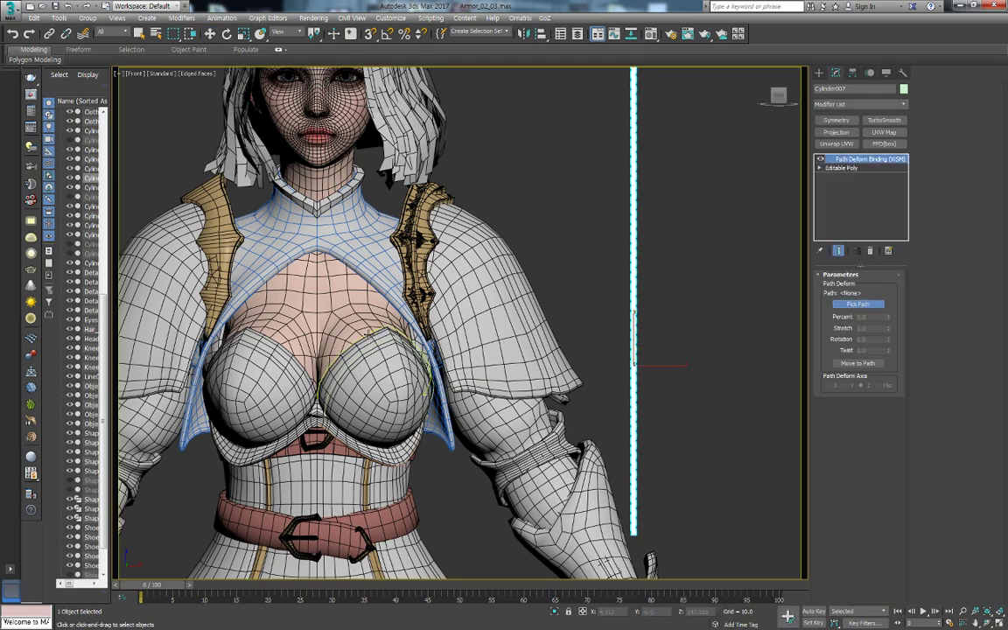
{"action": "left_click", "coordinate": [633, 337]}
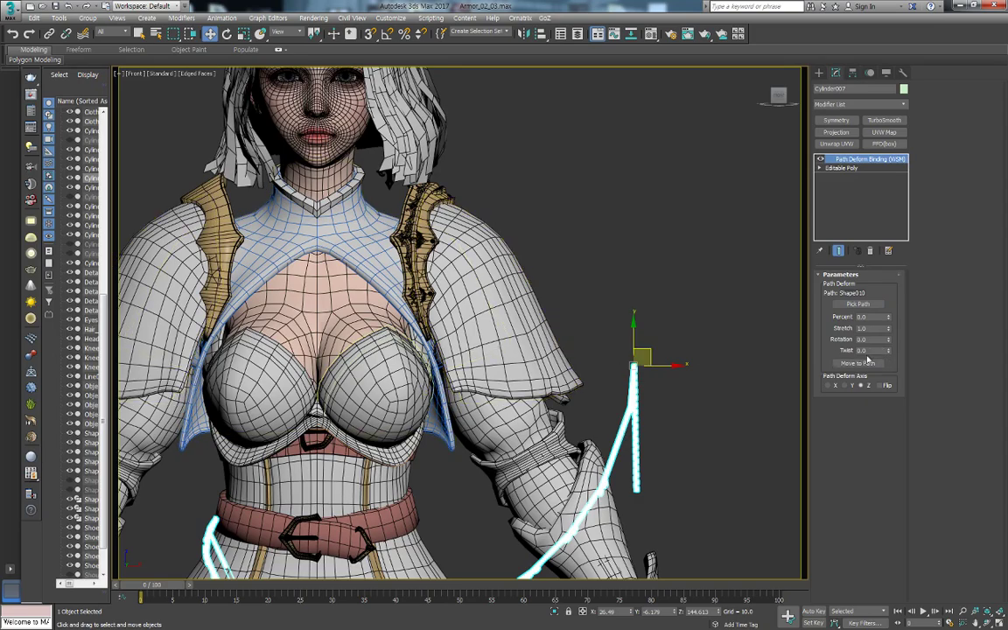
{"action": "left_click", "coordinate": [870, 252]}
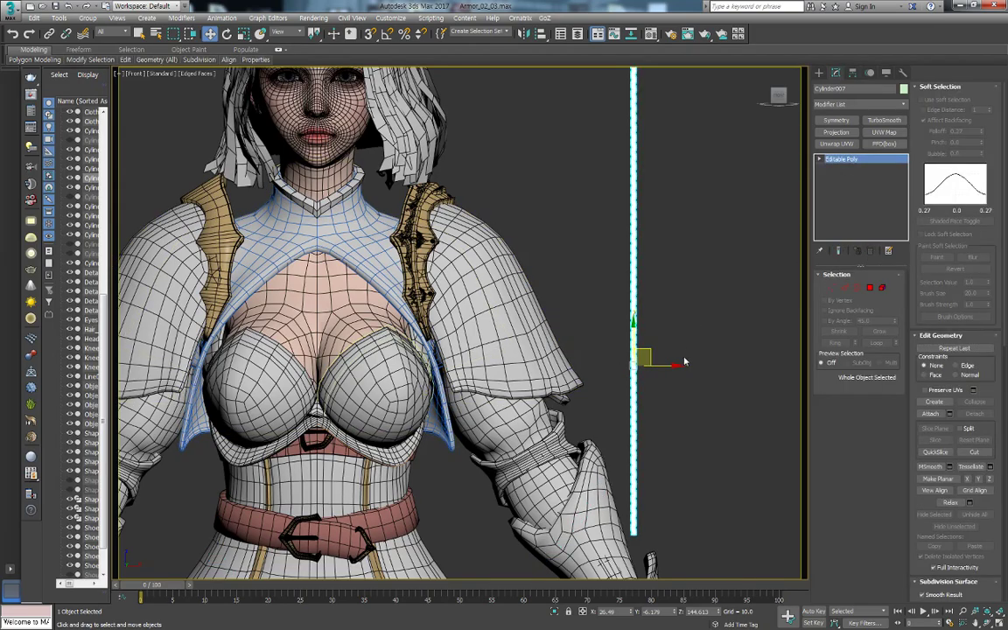
Clone the rope cylinder and add a Path Deform Binding modifier to the copy
{"action": "left_click_drag", "start_coordinate": [668, 367], "coordinate": [656, 367], "text": "shift"}
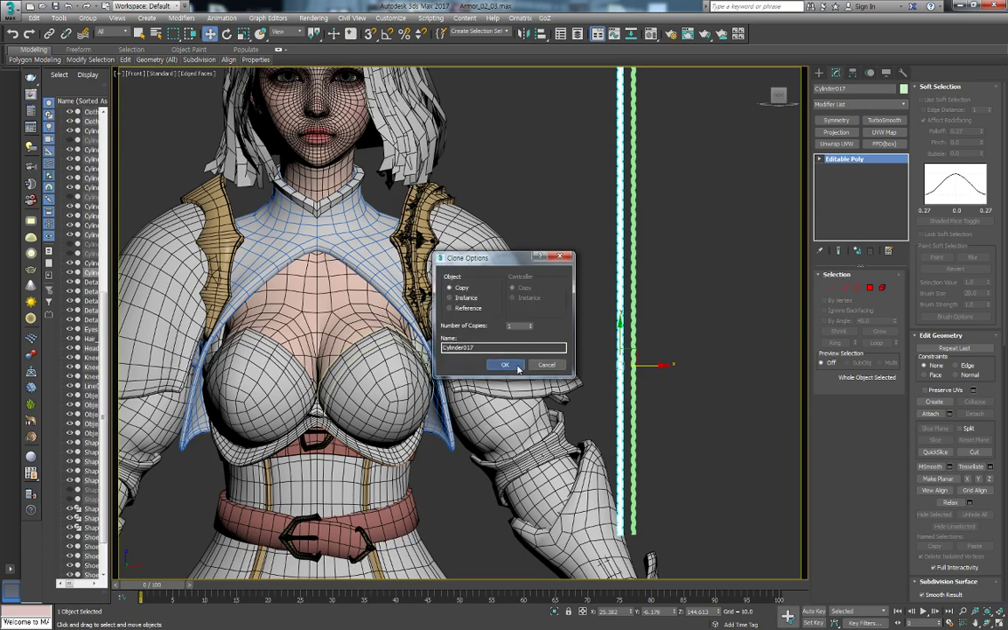
{"action": "key", "text": "Return"}
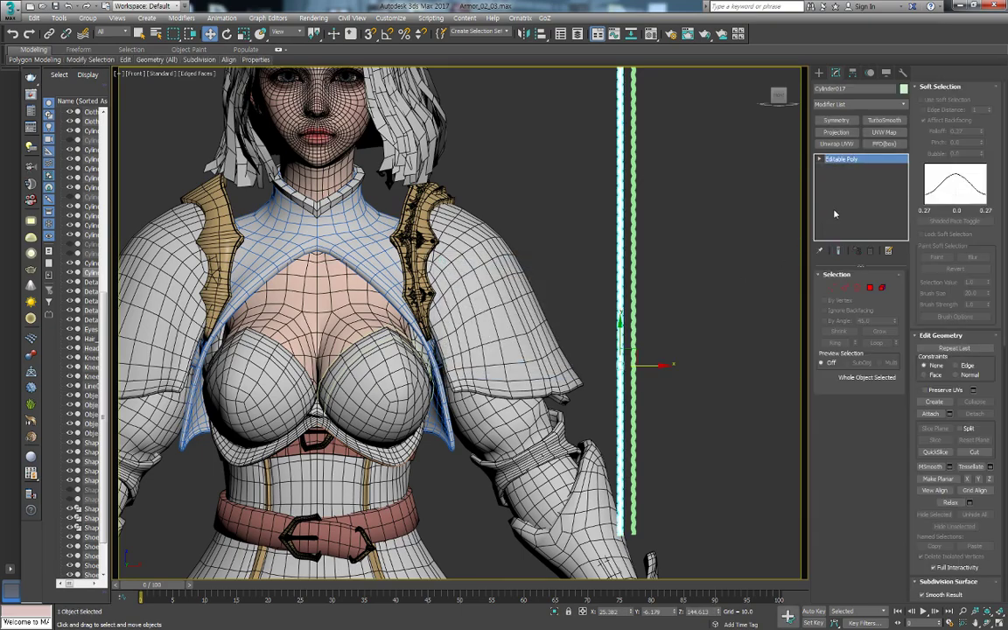
{"action": "left_click", "coordinate": [882, 105]}
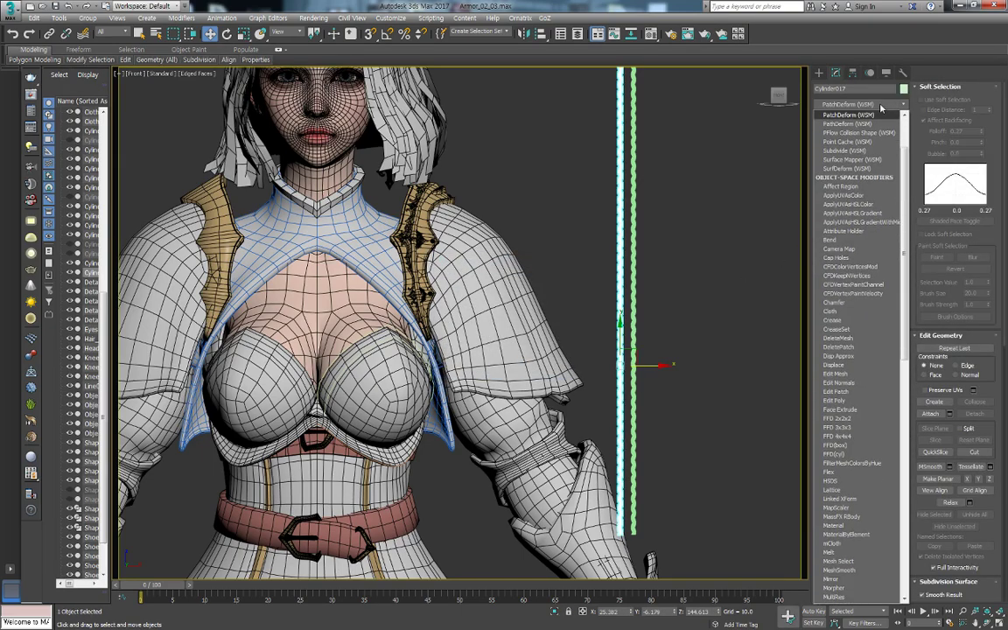
{"action": "type", "text": "path"}
{"action": "left_click", "coordinate": [847, 116]}
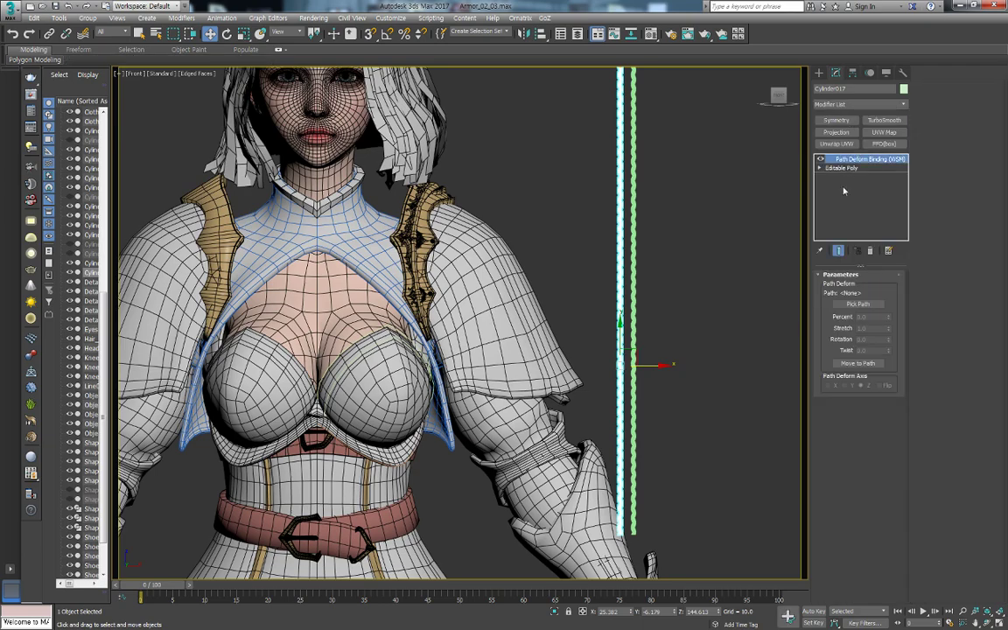
Test-bind the copy to the Shape010 spline, then remove the Path Deform
{"action": "left_click", "coordinate": [844, 304]}
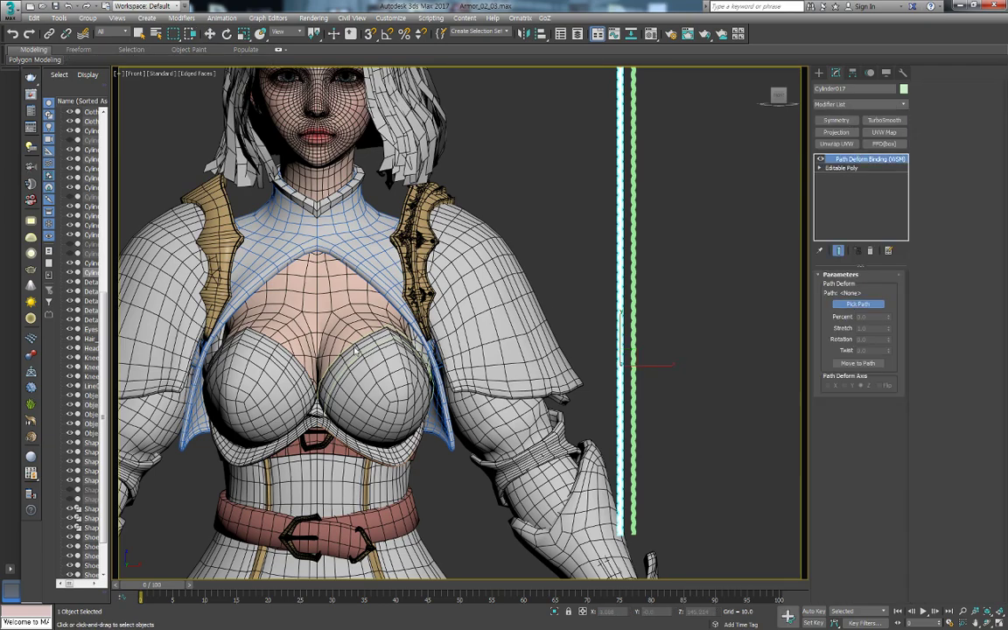
{"action": "left_click", "coordinate": [618, 385]}
{"action": "middle_click_drag", "start_coordinate": [618, 386], "coordinate": [653, 359]}
{"action": "left_click", "coordinate": [864, 363]}
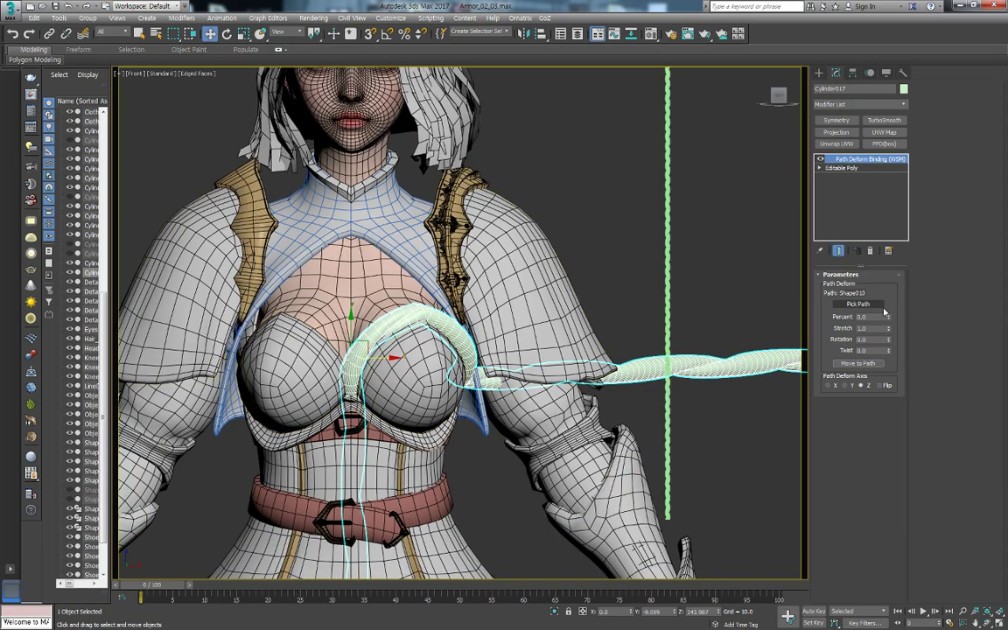
{"action": "left_click_drag", "start_coordinate": [891, 319], "coordinate": [891, 524]}
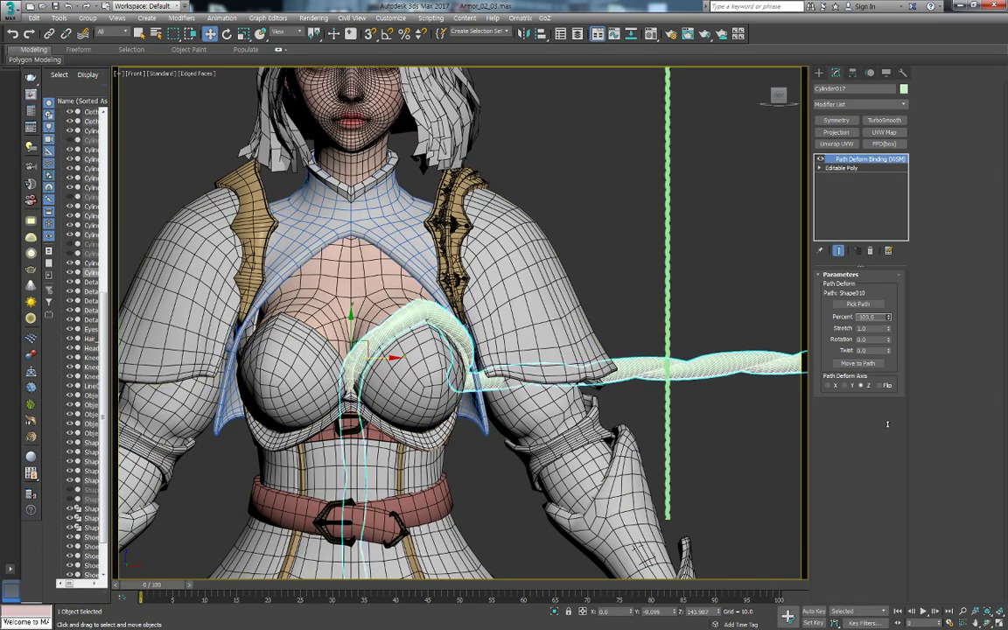
{"action": "left_click", "coordinate": [873, 364]}
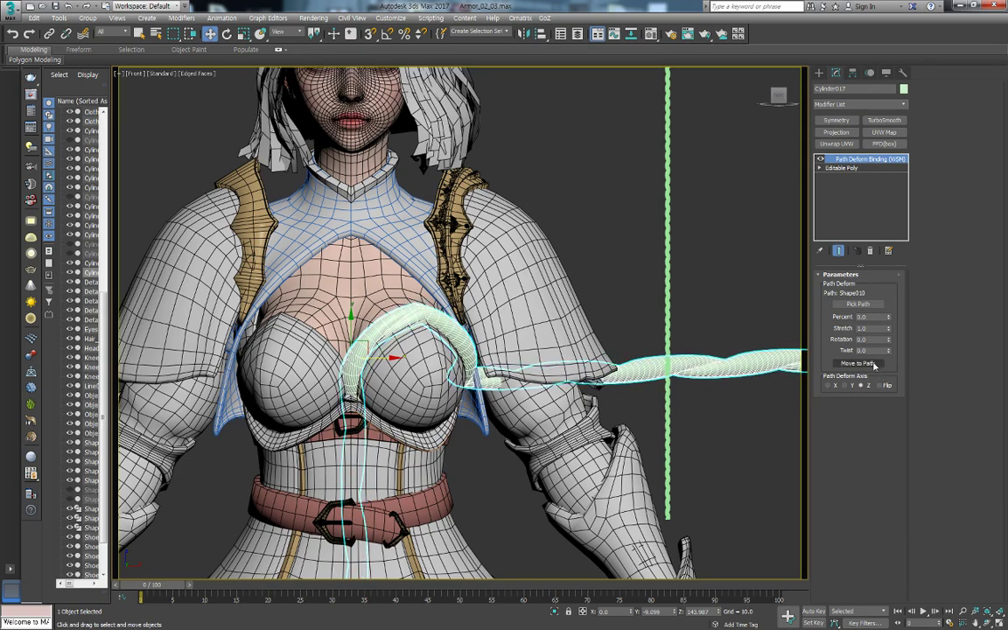
{"action": "left_click", "coordinate": [871, 251]}
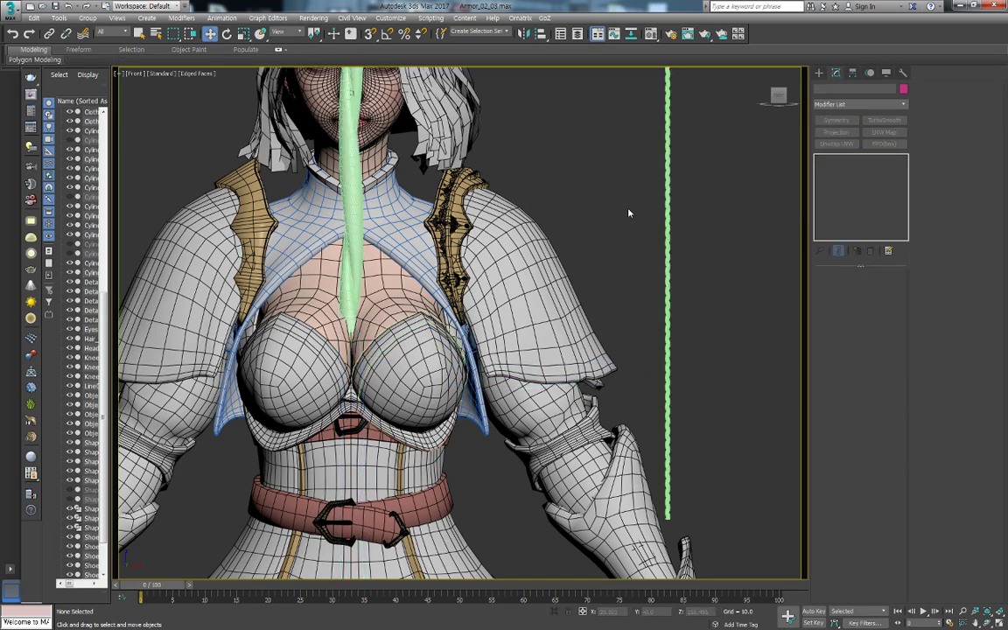
Make a fresh copy of the original rope, Reset XForm and collapse it to Editable Poly
{"action": "left_click", "coordinate": [652, 241]}
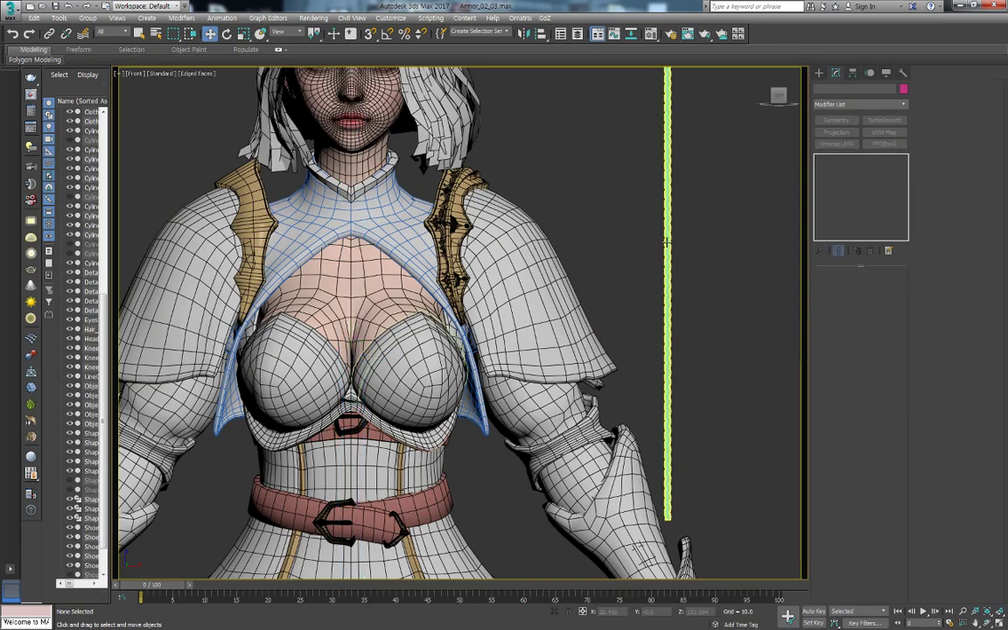
{"action": "left_click", "coordinate": [665, 239]}
{"action": "right_click", "coordinate": [665, 238]}
{"action": "left_click", "coordinate": [677, 251]}
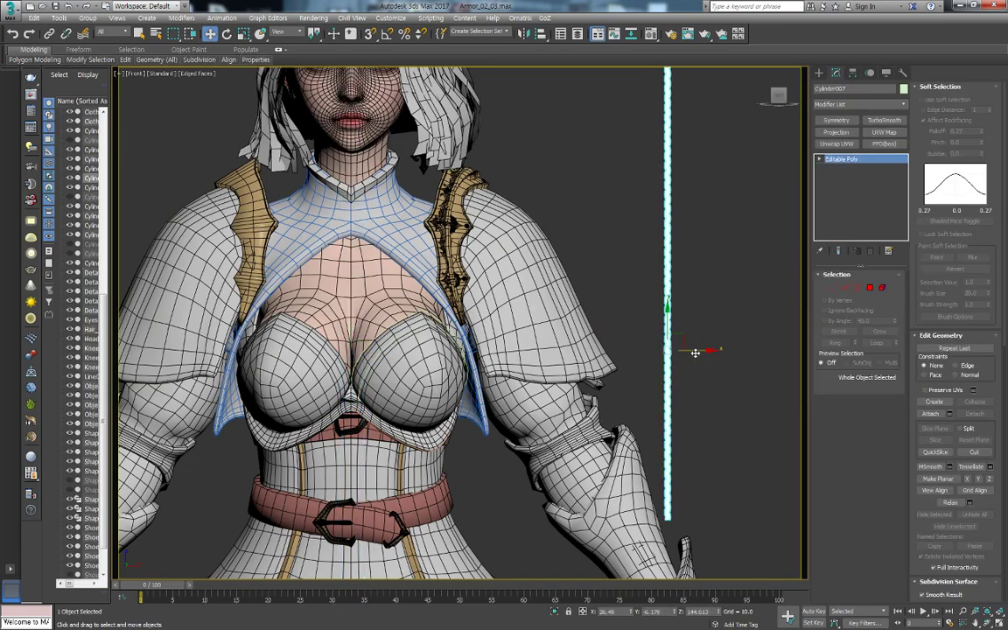
{"action": "left_click_drag", "start_coordinate": [695, 353], "coordinate": [680, 351], "text": "shift"}
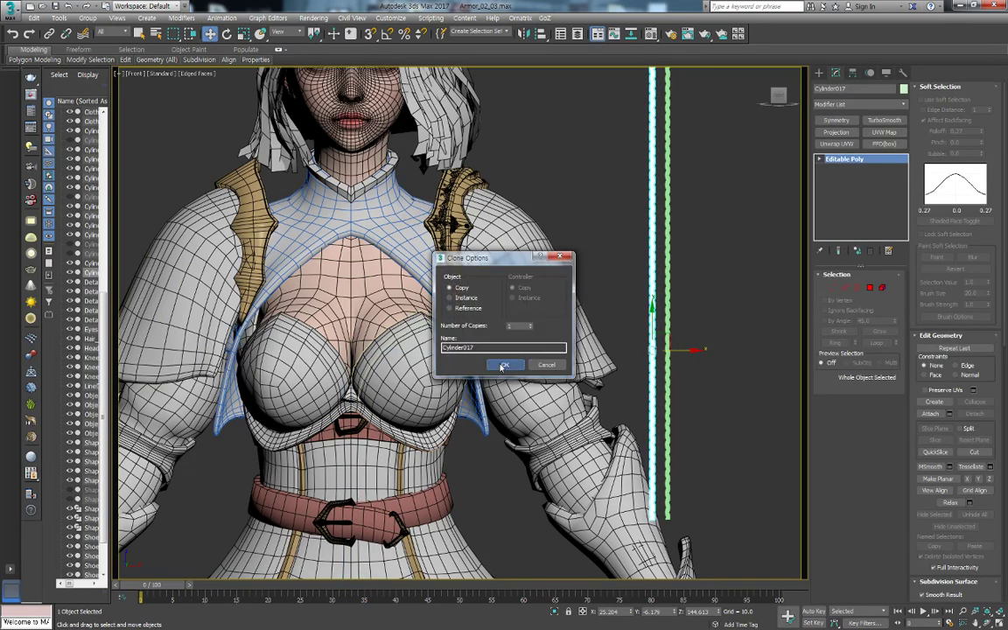
{"action": "left_click", "coordinate": [502, 366]}
{"action": "left_click", "coordinate": [903, 72]}
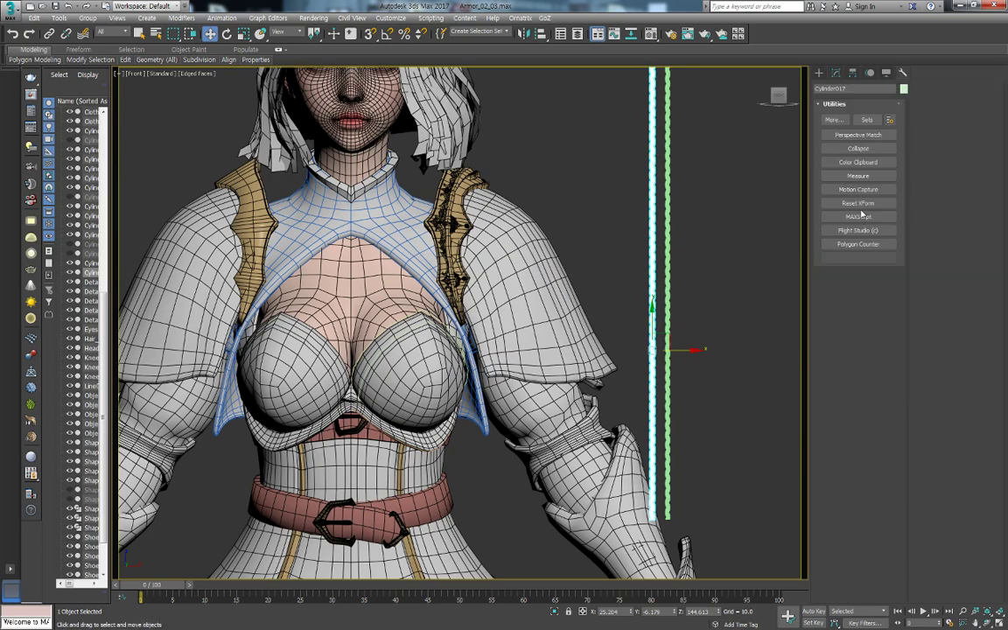
{"action": "left_click", "coordinate": [860, 203]}
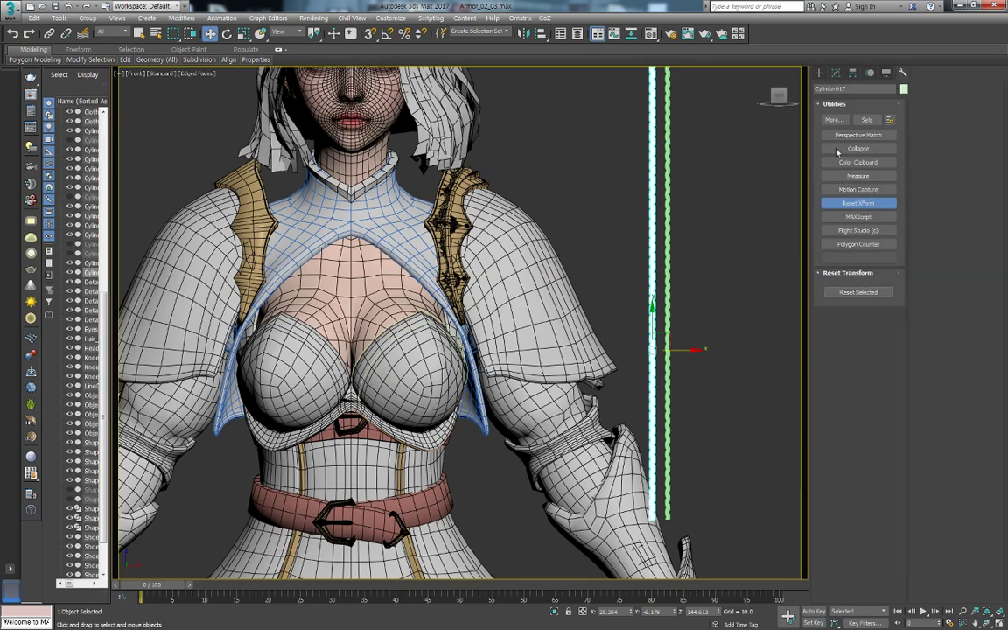
{"action": "left_click", "coordinate": [859, 293]}
{"action": "left_click", "coordinate": [835, 73]}
{"action": "right_click", "coordinate": [860, 161]}
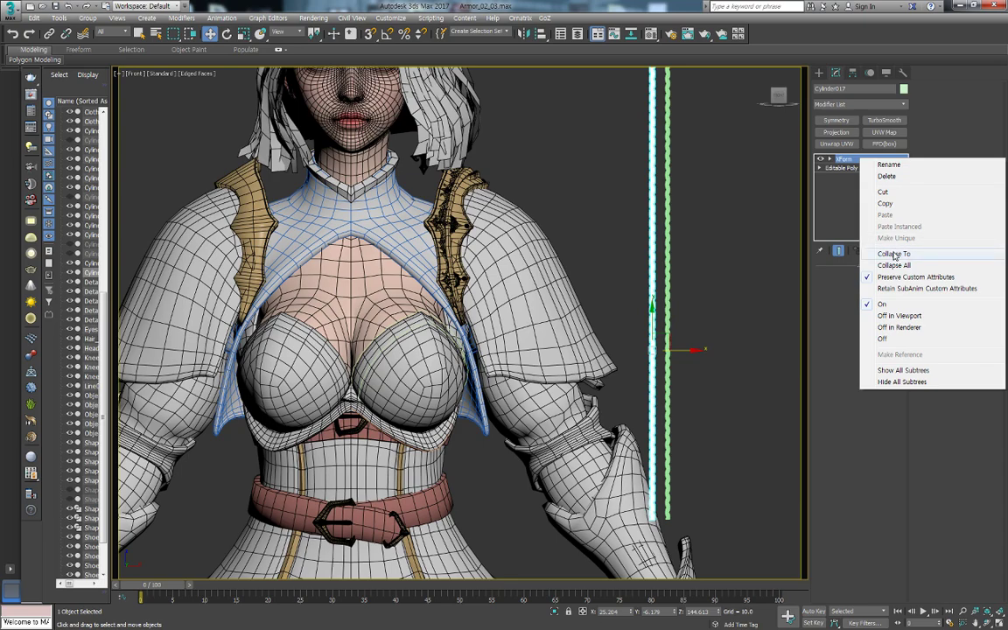
{"action": "left_click", "coordinate": [894, 254]}
Path-deform the copy along Shape013 with Move to Path, Percent -12 and Stretch 0.92
{"action": "left_click", "coordinate": [860, 104]}
{"action": "scroll", "coordinate": [860, 105], "scroll_direction": "down", "scroll_amount": 3}
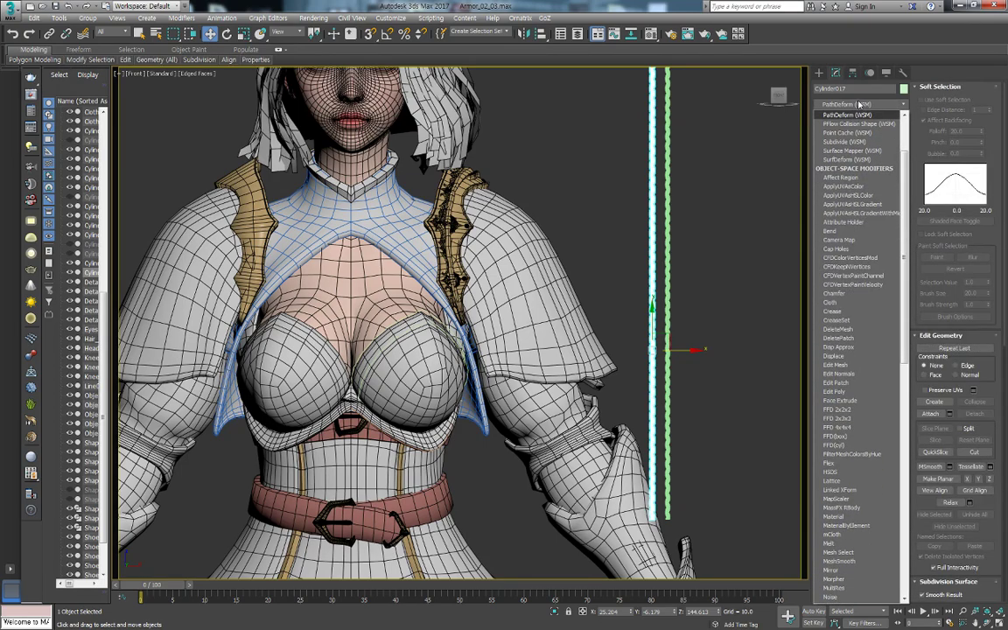
{"action": "left_click", "coordinate": [859, 104]}
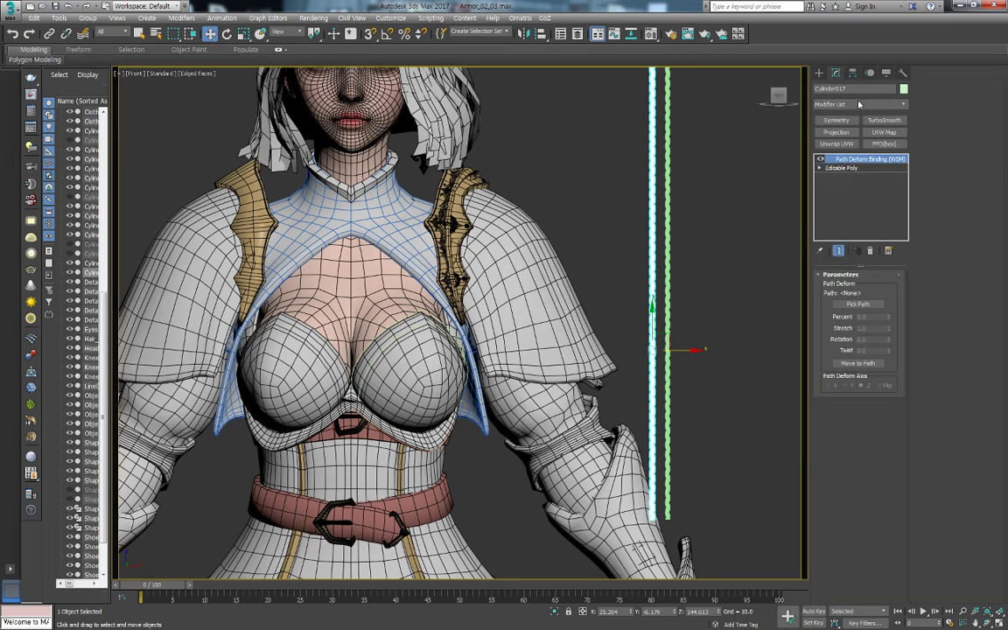
{"action": "left_click", "coordinate": [858, 304]}
{"action": "left_click", "coordinate": [652, 306]}
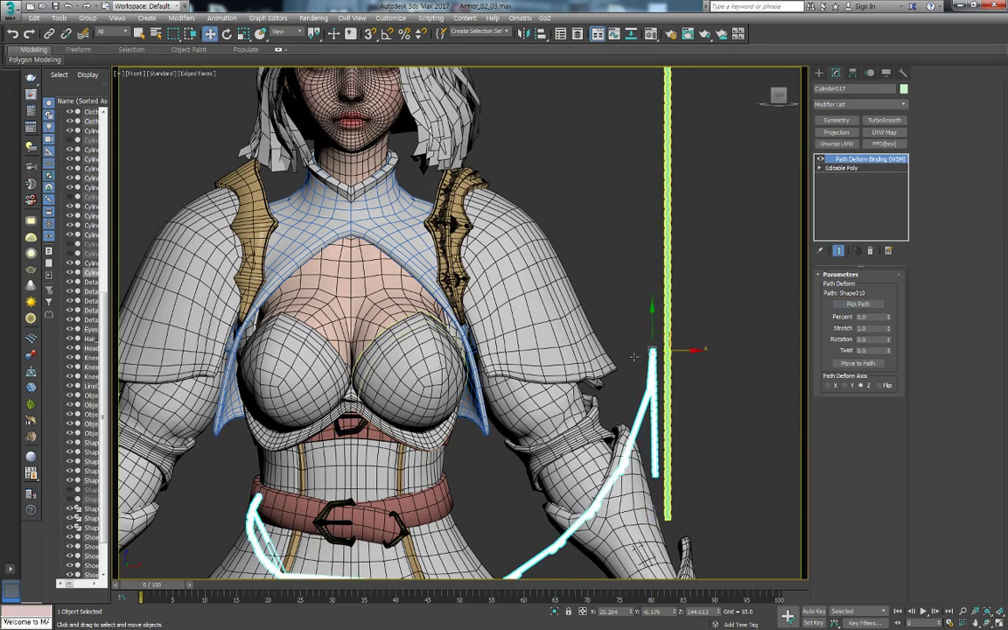
{"action": "left_click", "coordinate": [858, 362]}
{"action": "scroll", "coordinate": [478, 338], "scroll_direction": "up", "scroll_amount": 3}
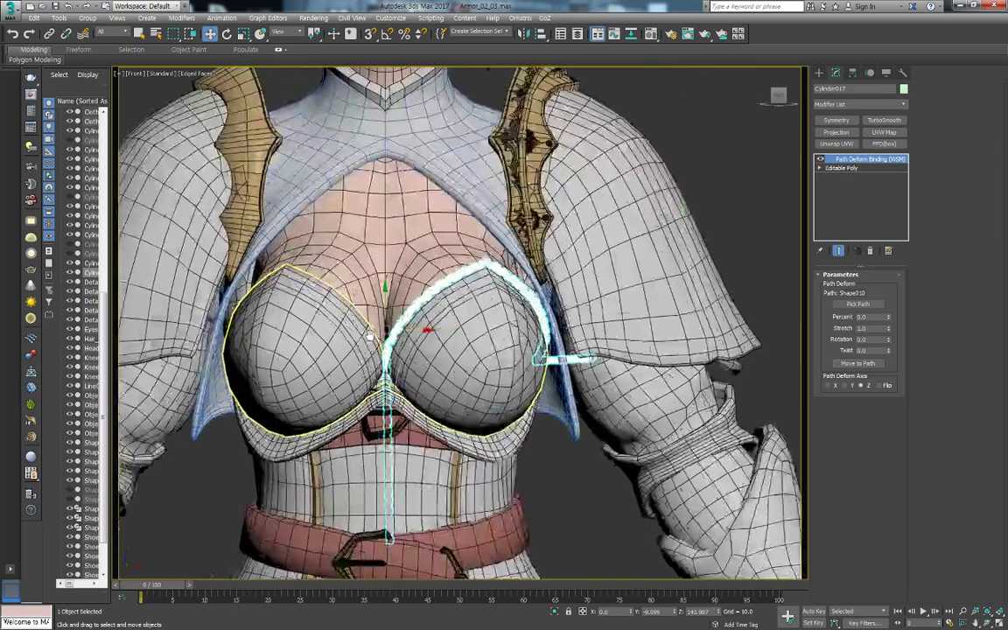
{"action": "scroll", "coordinate": [477, 339], "scroll_direction": "up", "scroll_amount": 2}
{"action": "scroll", "coordinate": [478, 338], "scroll_direction": "up", "scroll_amount": 2}
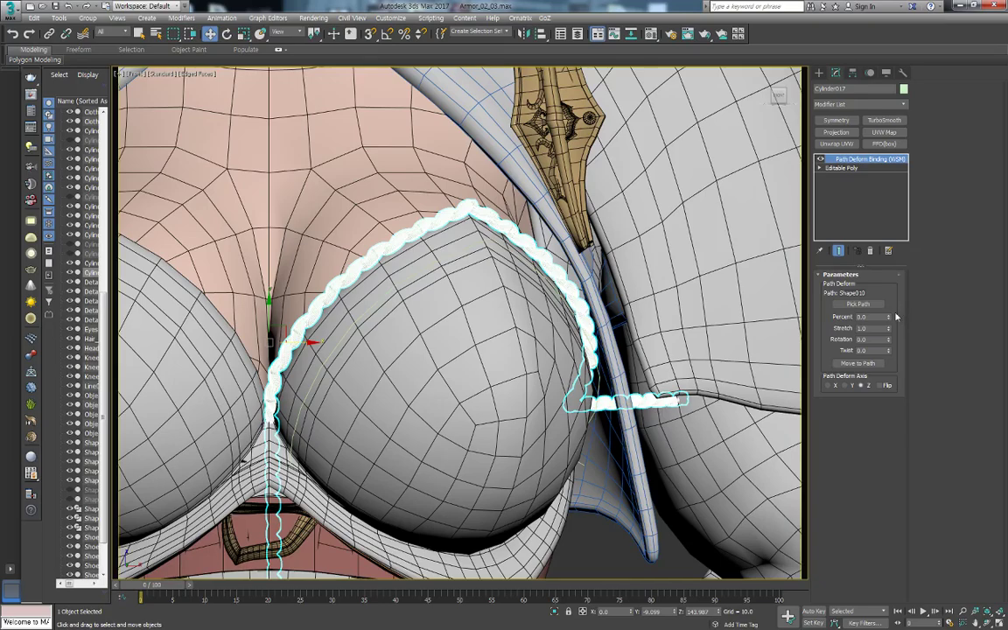
{"action": "left_click_drag", "start_coordinate": [890, 318], "coordinate": [890, 337]}
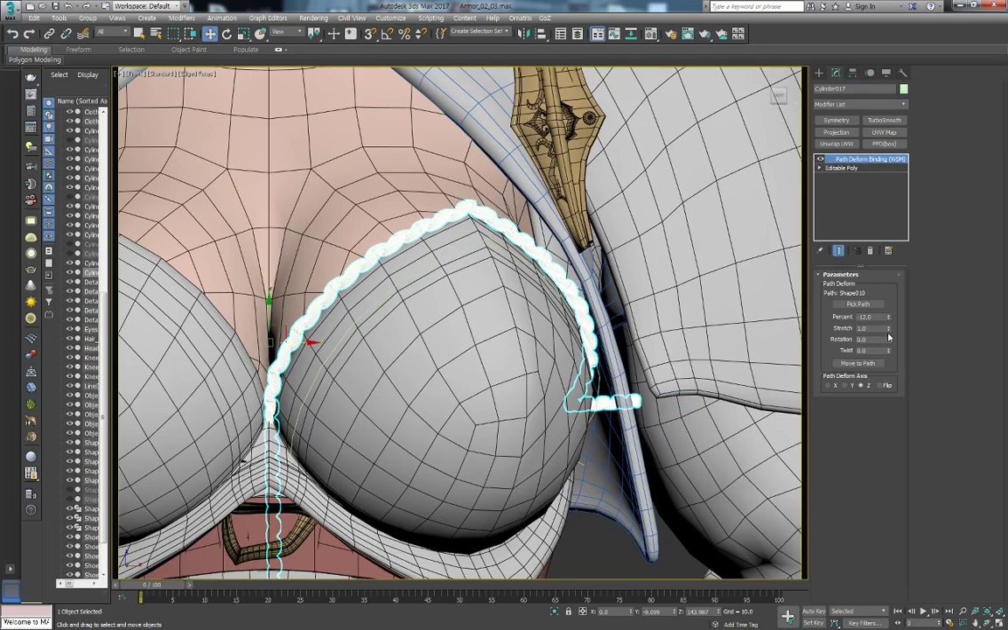
{"action": "left_click_drag", "start_coordinate": [889, 329], "coordinate": [889, 348]}
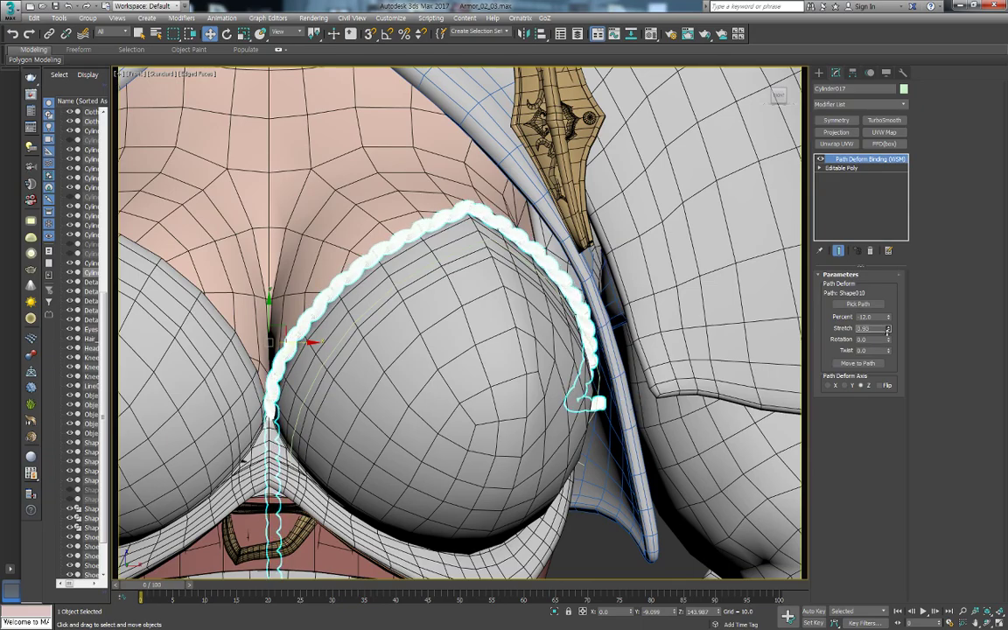
{"action": "scroll", "coordinate": [674, 317], "scroll_direction": "down", "scroll_amount": 5}
Hide the edge overlay and orbit to a close three-quarter view of the chest
{"action": "key", "text": "F4"}
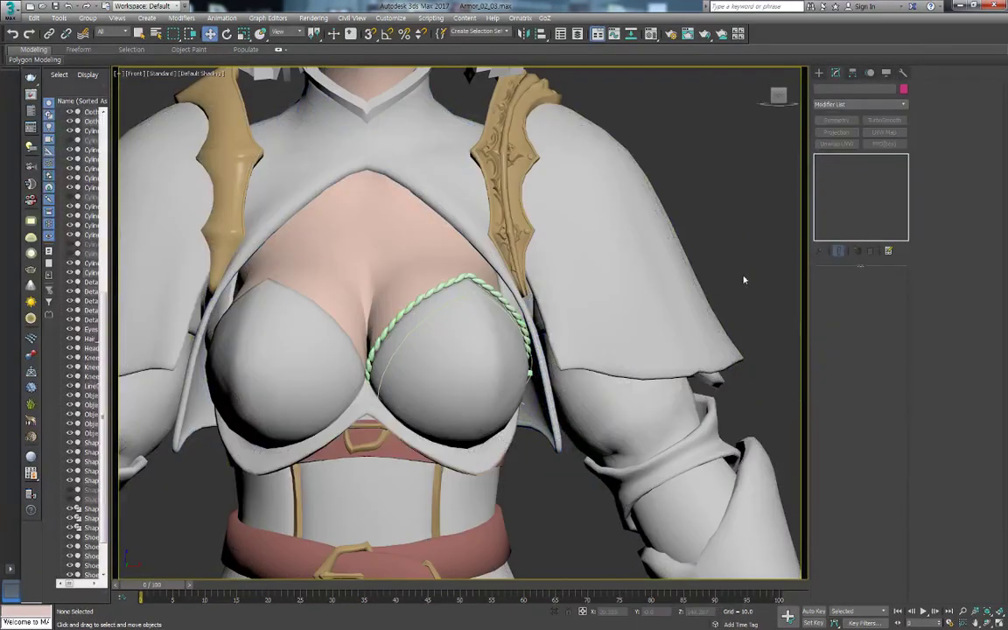
{"action": "scroll", "coordinate": [461, 304], "scroll_direction": "down", "scroll_amount": 3}
{"action": "left_click", "coordinate": [757, 359]}
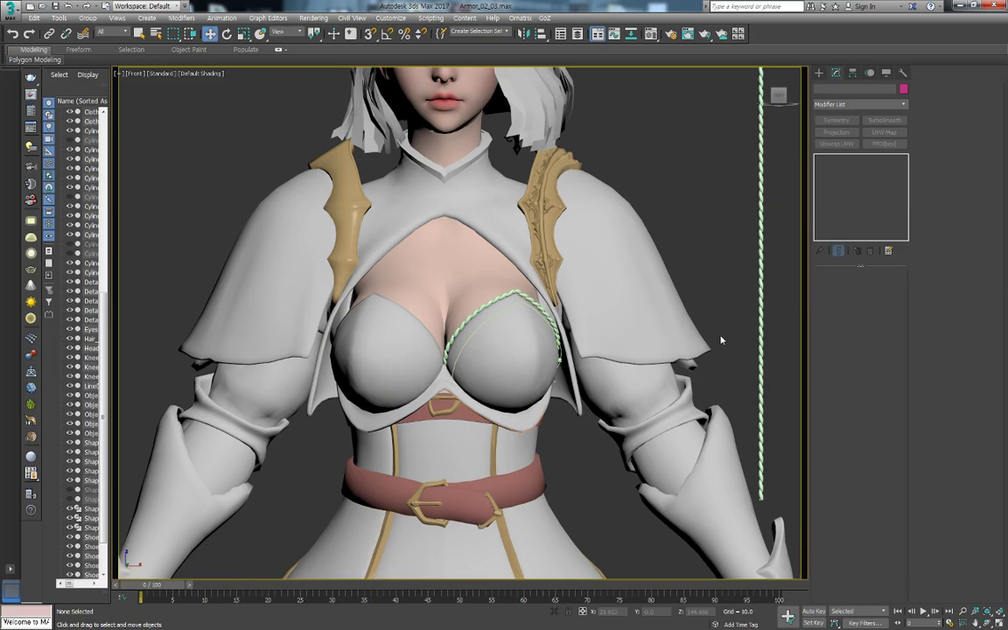
{"action": "scroll", "coordinate": [721, 340], "scroll_direction": "down", "scroll_amount": 2}
{"action": "scroll", "coordinate": [664, 334], "scroll_direction": "up", "scroll_amount": 3}
{"action": "left_click", "coordinate": [664, 334]}
{"action": "scroll", "coordinate": [458, 251], "scroll_direction": "up", "scroll_amount": 5}
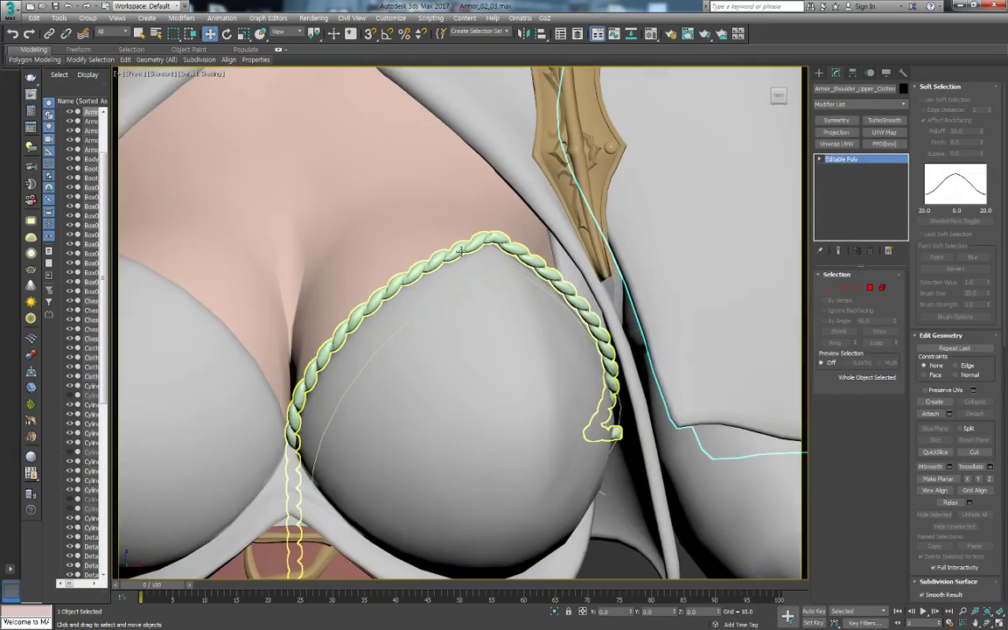
{"action": "scroll", "coordinate": [461, 251], "scroll_direction": "down", "scroll_amount": 2}
{"action": "mouse_move", "coordinate": [461, 251]}
{"action": "middle_mouse_down", "text": "alt"}
{"action": "mouse_move", "coordinate": [433, 283]}
{"action": "mouse_move", "coordinate": [516, 304]}
{"action": "mouse_move", "coordinate": [567, 333]}
{"action": "middle_mouse_up", "text": "alt"}
{"action": "scroll", "coordinate": [433, 282], "scroll_direction": "down", "scroll_amount": 4}
{"action": "scroll", "coordinate": [516, 304], "scroll_direction": "up", "scroll_amount": 4}
{"action": "scroll", "coordinate": [516, 304], "scroll_direction": "down", "scroll_amount": 4}
{"action": "scroll", "coordinate": [567, 333], "scroll_direction": "up", "scroll_amount": 1}
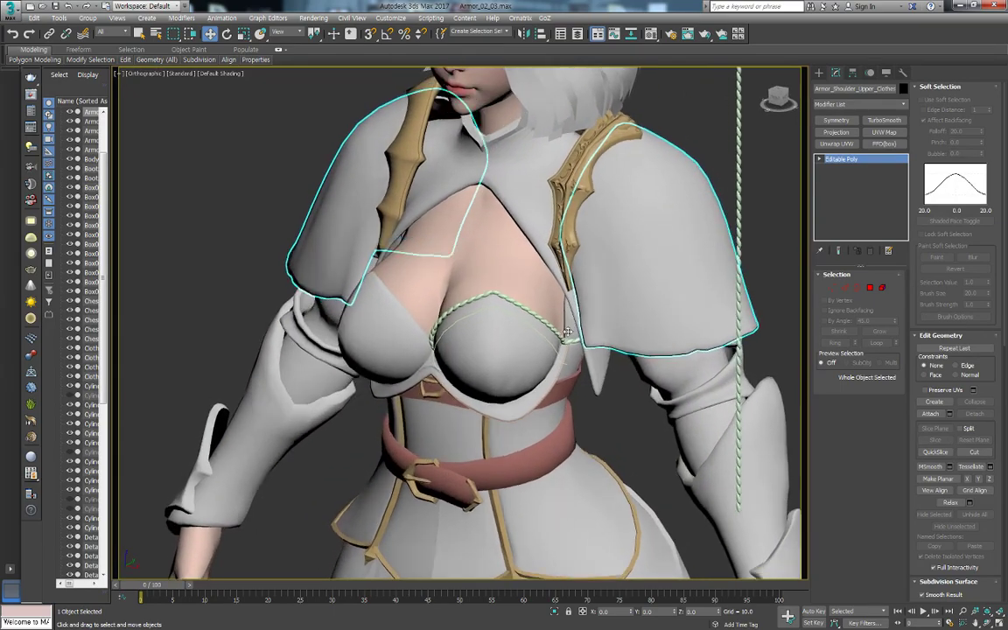
{"action": "scroll", "coordinate": [567, 332], "scroll_direction": "down", "scroll_amount": 2}
{"action": "scroll", "coordinate": [574, 319], "scroll_direction": "up", "scroll_amount": 3}
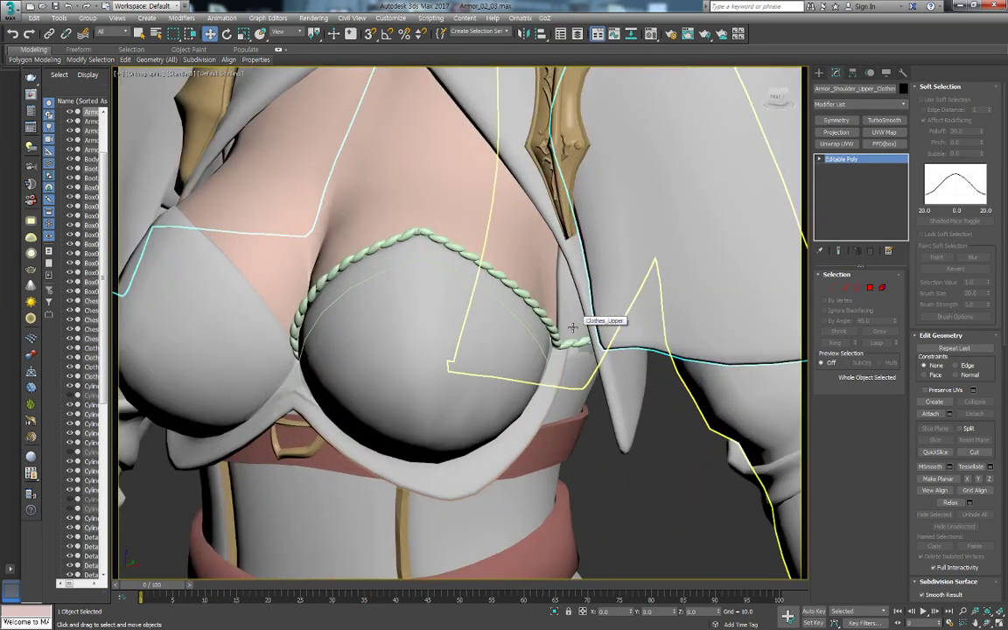
{"action": "mouse_move", "coordinate": [572, 328]}
{"action": "middle_mouse_down", "text": "alt"}
{"action": "mouse_move", "coordinate": [525, 333]}
{"action": "mouse_move", "coordinate": [560, 306]}
{"action": "middle_mouse_up", "text": "alt"}
{"action": "scroll", "coordinate": [525, 332], "scroll_direction": "up", "scroll_amount": 2}
Select the chest rope and lower its Path Deform Stretch to 0.79, then check the fit
{"action": "left_click", "coordinate": [542, 324]}
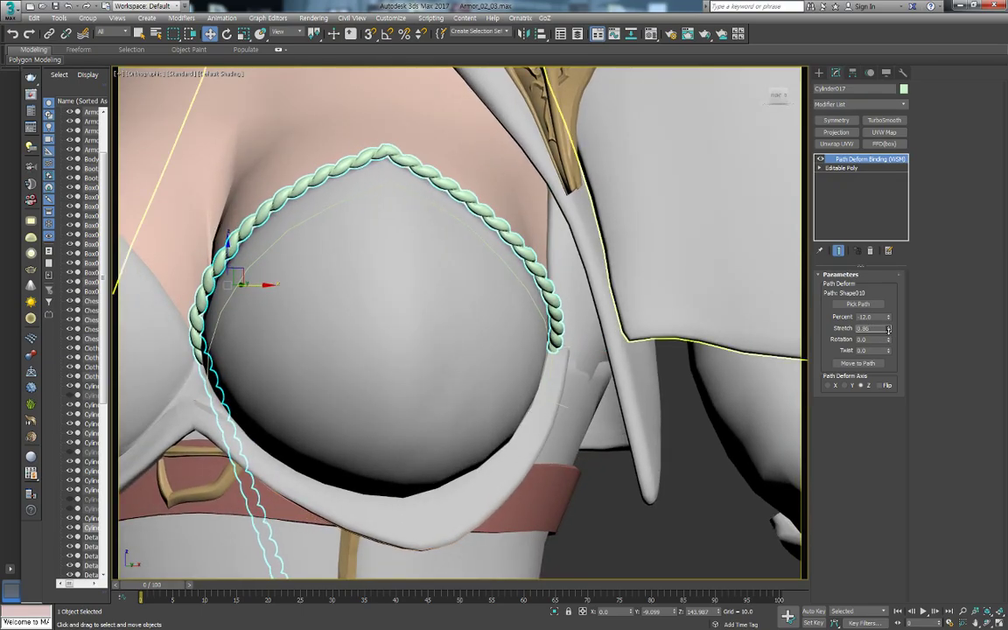
{"action": "left_click_drag", "start_coordinate": [889, 329], "coordinate": [883, 304]}
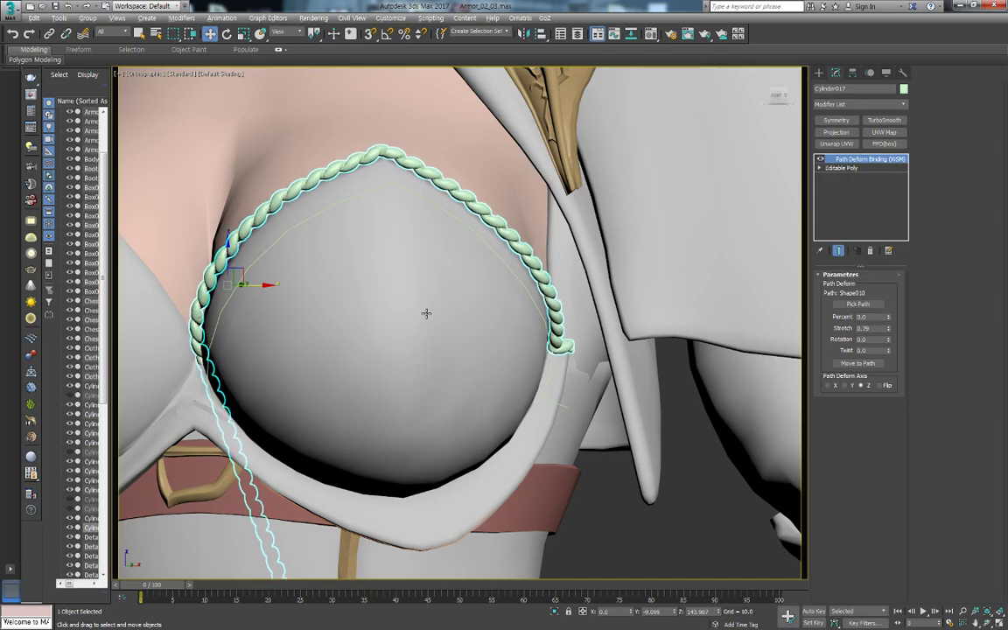
{"action": "scroll", "coordinate": [472, 301], "scroll_direction": "down", "scroll_amount": 2}
{"action": "scroll", "coordinate": [454, 310], "scroll_direction": "down", "scroll_amount": 2}
{"action": "scroll", "coordinate": [499, 355], "scroll_direction": "down", "scroll_amount": 2}
{"action": "scroll", "coordinate": [582, 373], "scroll_direction": "down", "scroll_amount": 1}
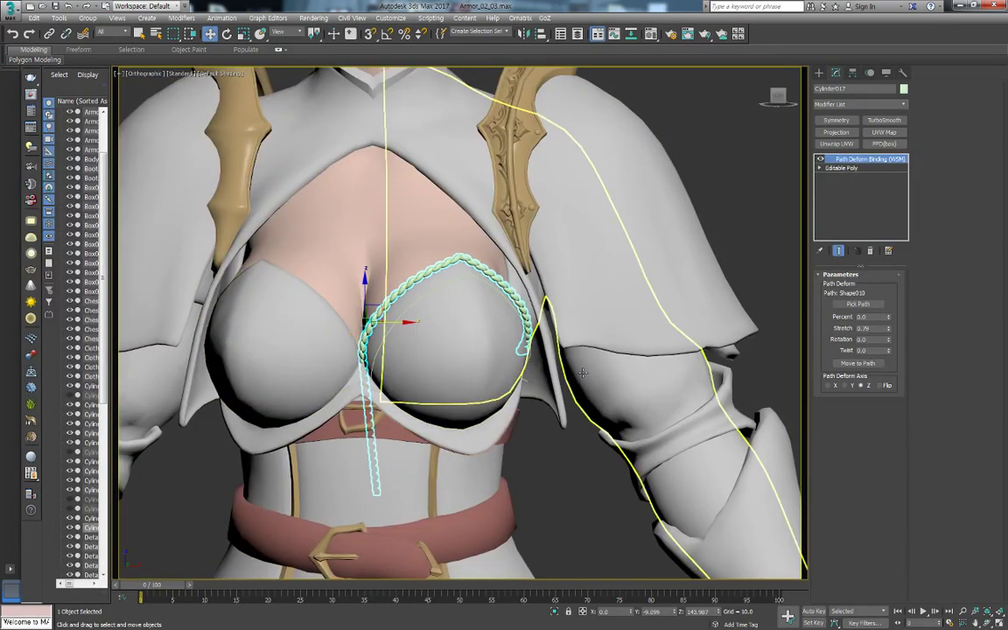
{"action": "mouse_move", "coordinate": [582, 373]}
{"action": "middle_mouse_down", "text": "alt"}
{"action": "mouse_move", "coordinate": [566, 370]}
{"action": "mouse_move", "coordinate": [584, 384]}
{"action": "mouse_move", "coordinate": [571, 355]}
{"action": "middle_mouse_up", "text": "alt"}
{"action": "scroll", "coordinate": [586, 386], "scroll_direction": "down", "scroll_amount": 4}
{"action": "scroll", "coordinate": [571, 355], "scroll_direction": "up", "scroll_amount": 5}
Clone the straight vertical rope, reset its XForm and collapse it to a single mesh
{"action": "key", "text": "shift+s"}
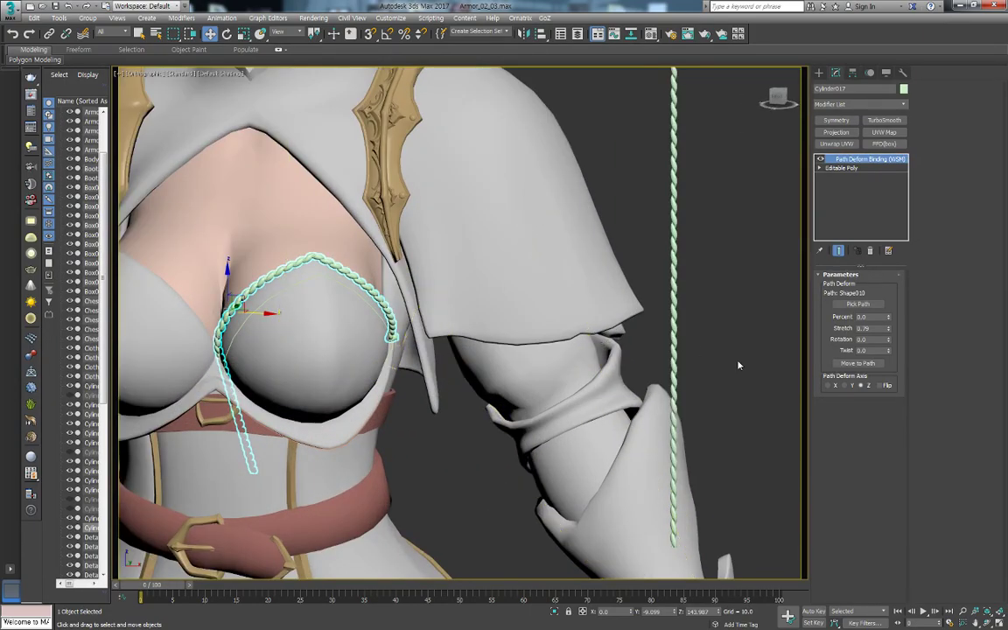
{"action": "left_click", "coordinate": [674, 267]}
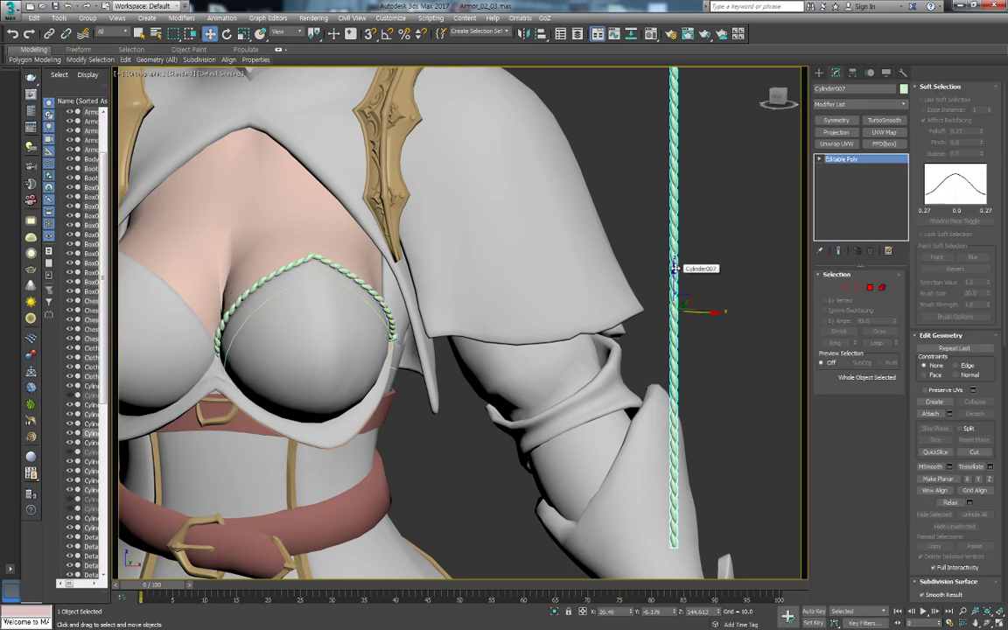
{"action": "left_click_drag", "start_coordinate": [711, 314], "coordinate": [694, 313], "text": "shift"}
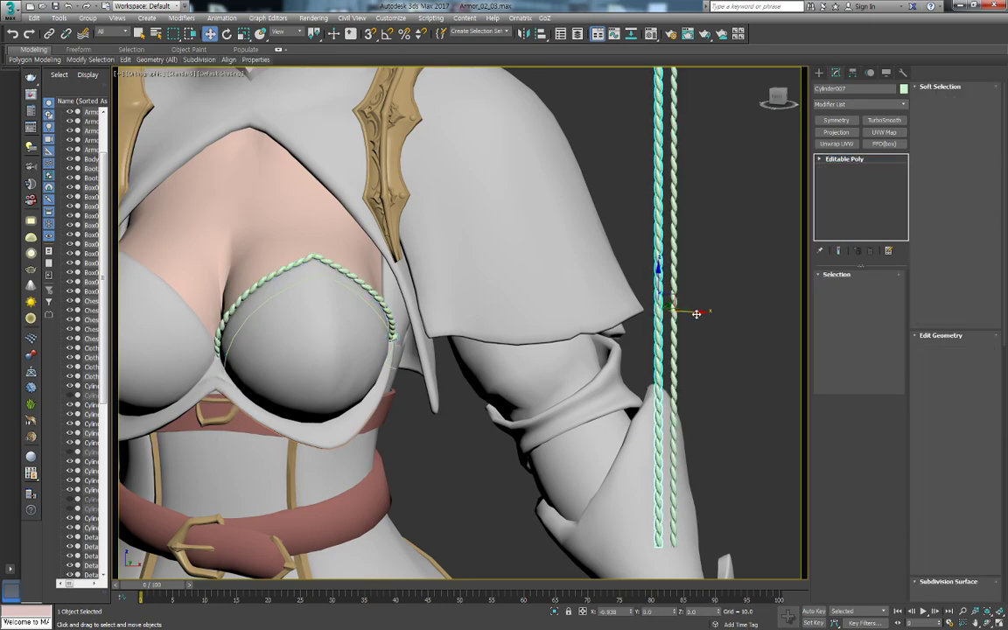
{"action": "key", "text": "Return"}
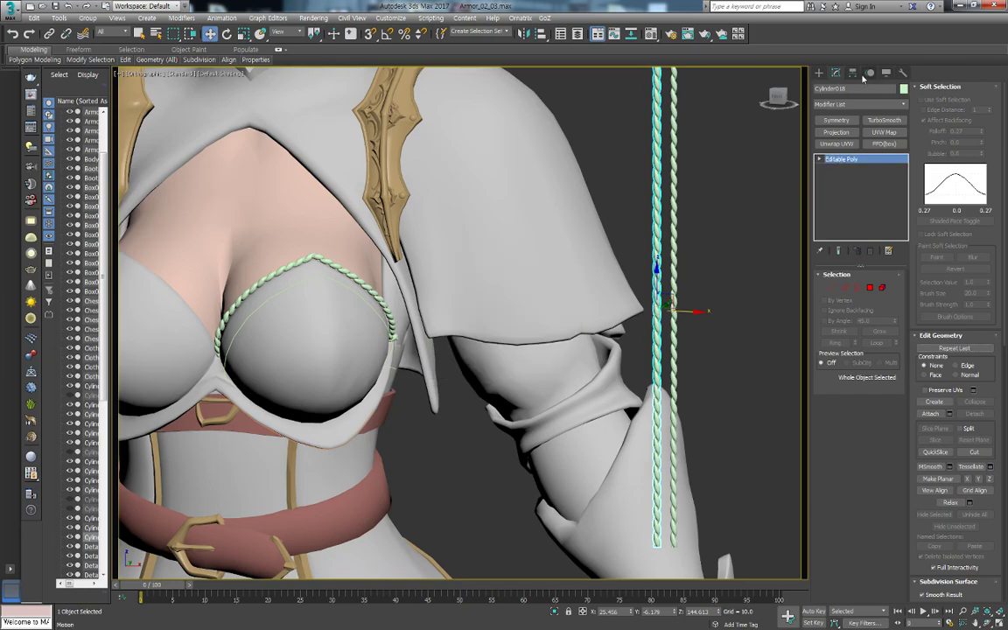
{"action": "left_click", "coordinate": [902, 75]}
{"action": "left_click", "coordinate": [855, 296]}
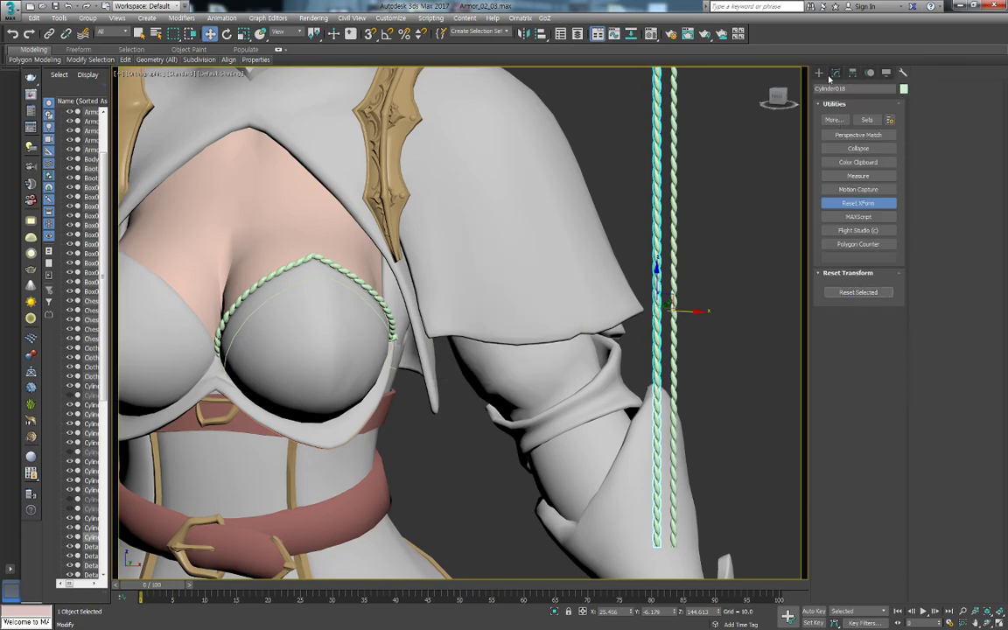
{"action": "left_click", "coordinate": [835, 74]}
{"action": "right_click", "coordinate": [818, 160]}
{"action": "left_click", "coordinate": [848, 261]}
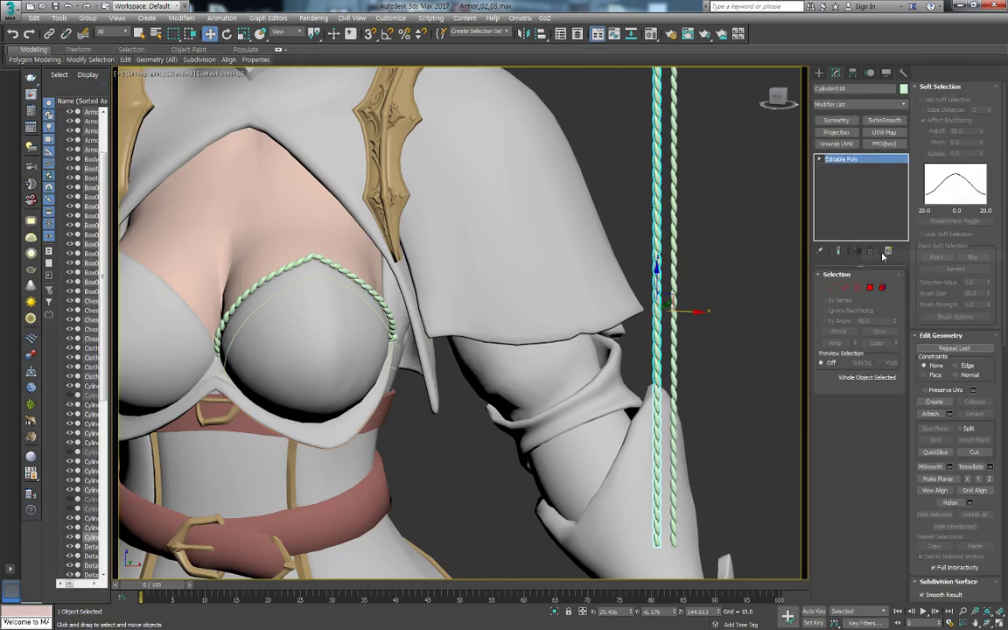
Add Path Deform Binding to the copy, pick chest spline Shape011 and move it onto the path
{"action": "left_click", "coordinate": [625, 224]}
{"action": "left_click", "coordinate": [664, 228]}
{"action": "left_click", "coordinate": [835, 104]}
{"action": "scroll", "coordinate": [838, 104], "scroll_direction": "up", "scroll_amount": 2}
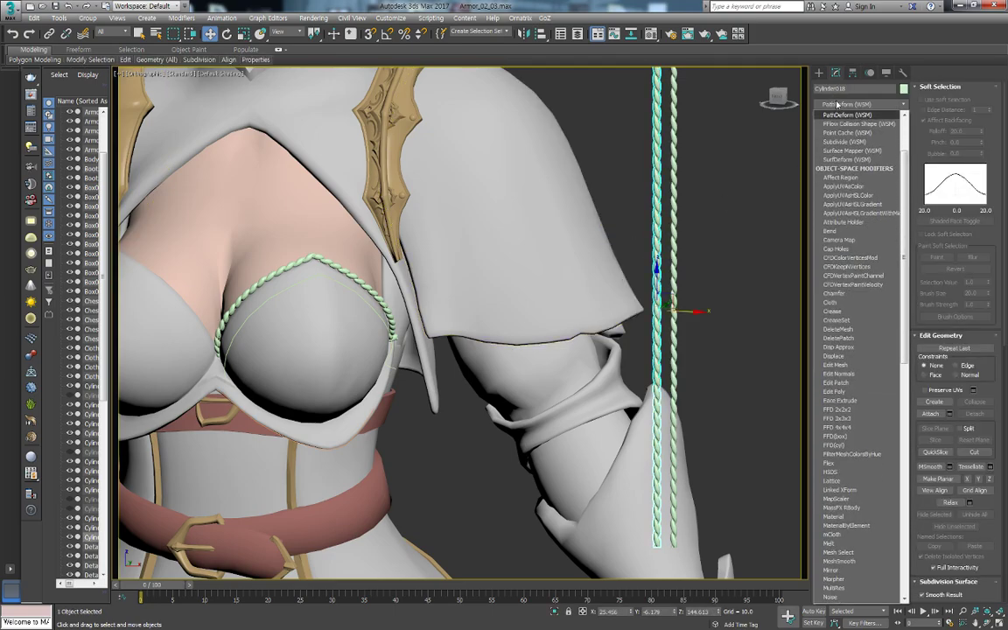
{"action": "left_click", "coordinate": [837, 104]}
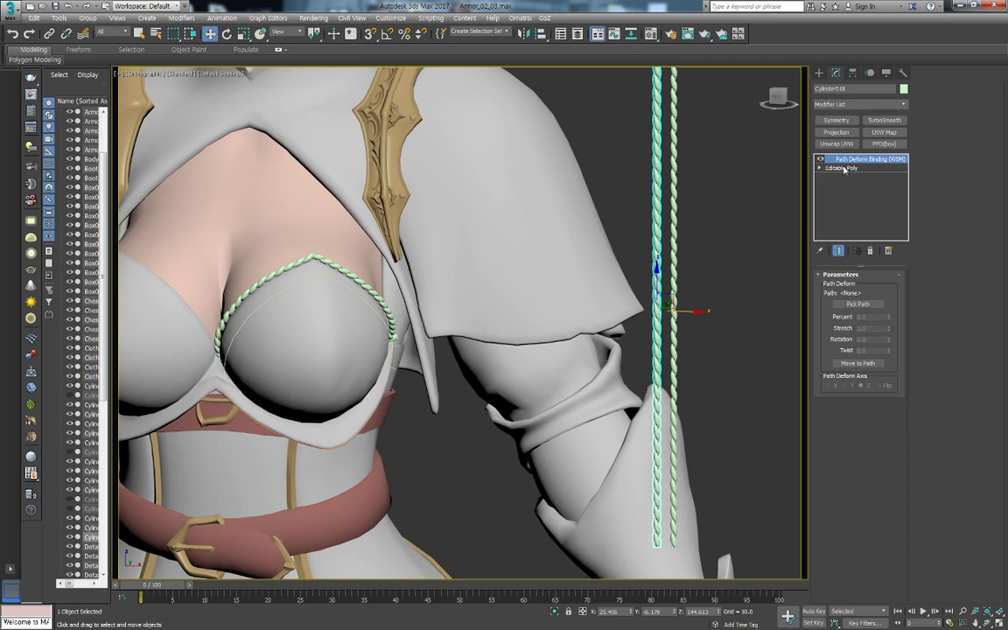
{"action": "left_click", "coordinate": [844, 304]}
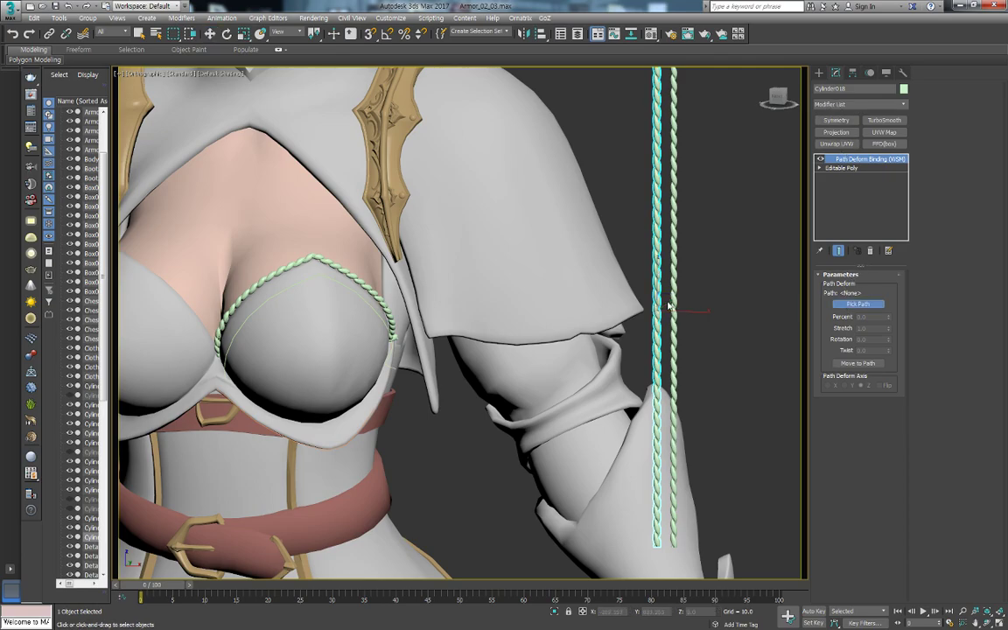
{"action": "left_click", "coordinate": [354, 292]}
{"action": "middle_click_drag", "start_coordinate": [453, 349], "coordinate": [540, 331]}
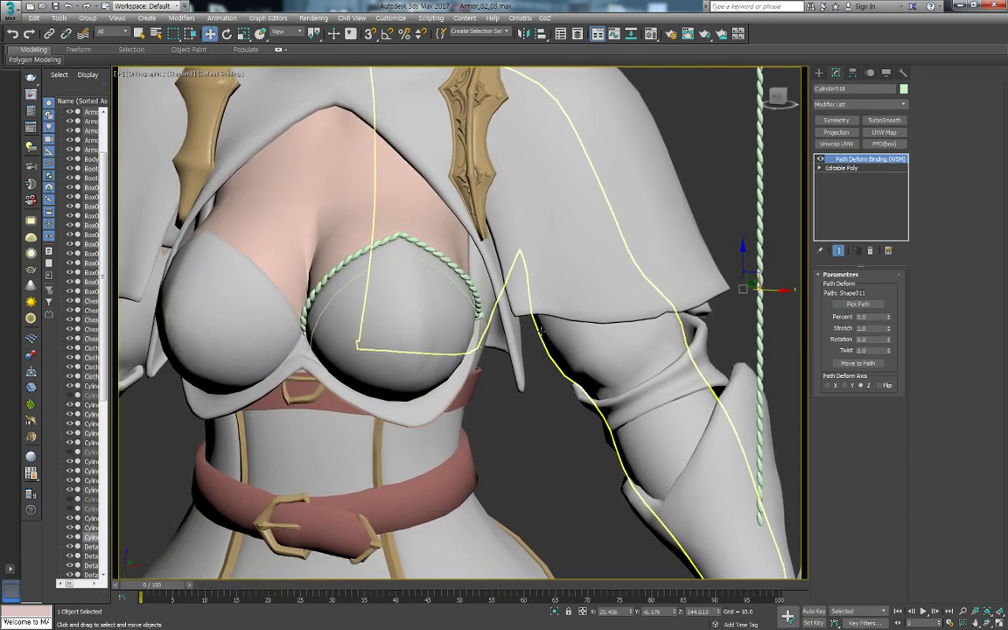
{"action": "left_click", "coordinate": [866, 362]}
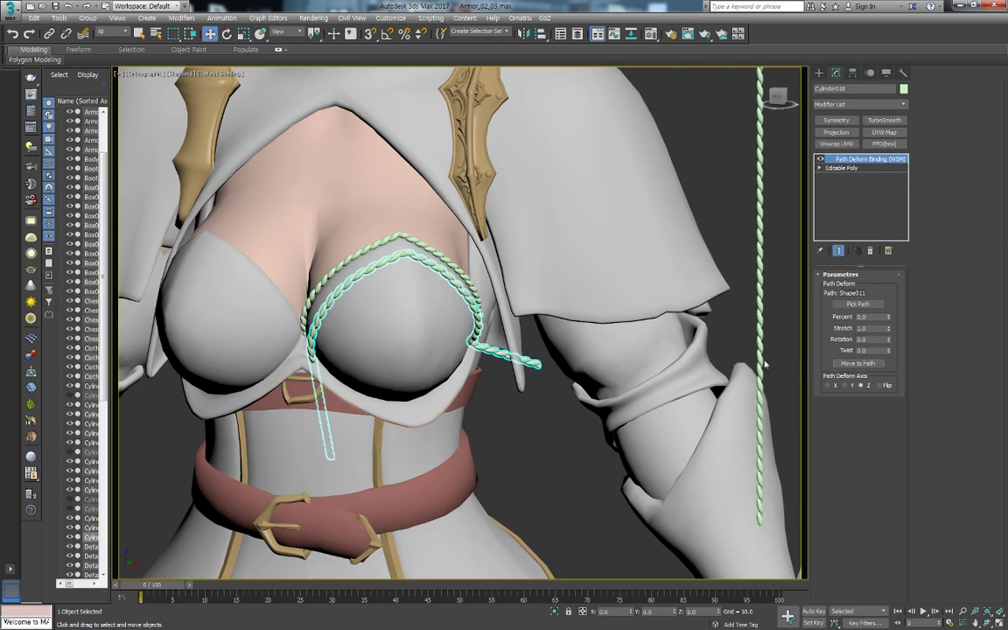
{"action": "scroll", "coordinate": [464, 297], "scroll_direction": "up", "scroll_amount": 3}
{"action": "scroll", "coordinate": [464, 297], "scroll_direction": "up", "scroll_amount": 3}
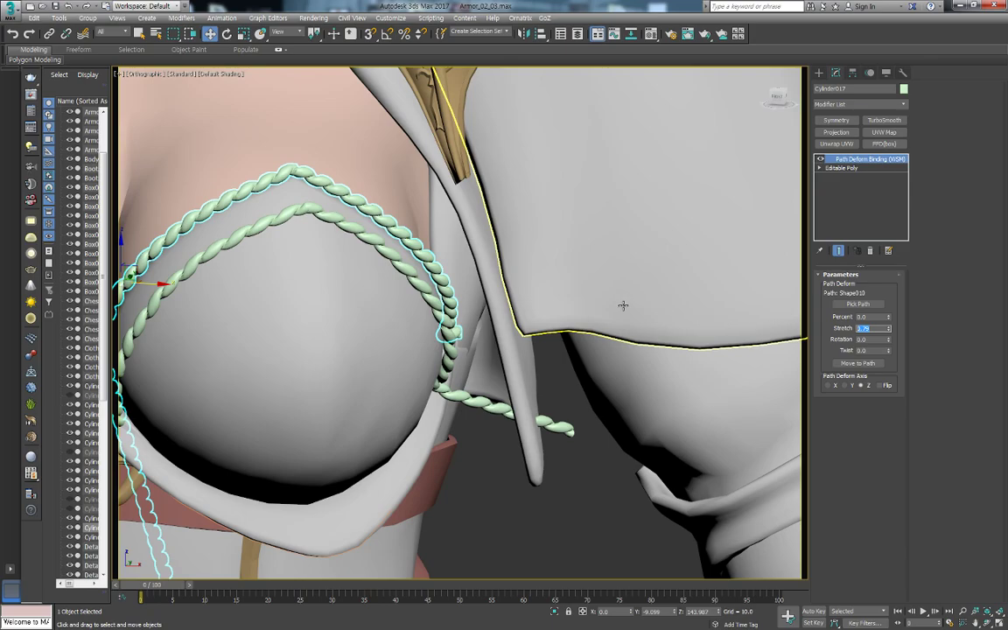
Lower the second rope's Stretch to 0.79 so it ends at the chest
{"action": "left_click", "coordinate": [372, 243]}
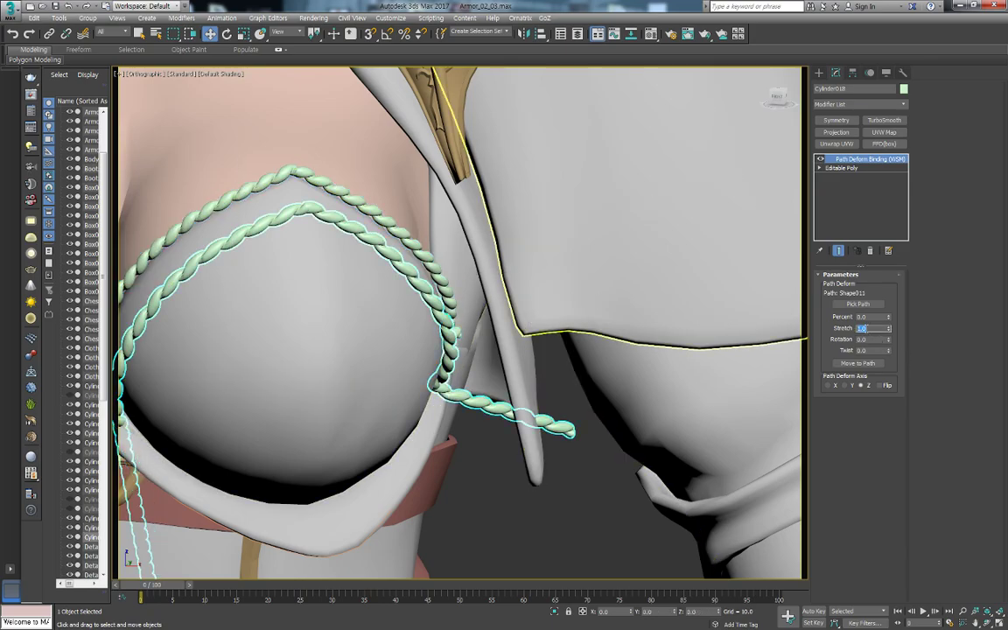
{"action": "key", "text": "Return"}
{"action": "mouse_move", "coordinate": [743, 317]}
{"action": "middle_mouse_down", "text": "alt"}
{"action": "mouse_move", "coordinate": [534, 281]}
{"action": "mouse_move", "coordinate": [579, 428]}
{"action": "mouse_move", "coordinate": [354, 411]}
{"action": "middle_mouse_up", "text": "alt"}
{"action": "scroll", "coordinate": [528, 286], "scroll_direction": "up", "scroll_amount": 3}
{"action": "scroll", "coordinate": [528, 286], "scroll_direction": "down", "scroll_amount": 3}
{"action": "scroll", "coordinate": [528, 286], "scroll_direction": "down", "scroll_amount": 2}
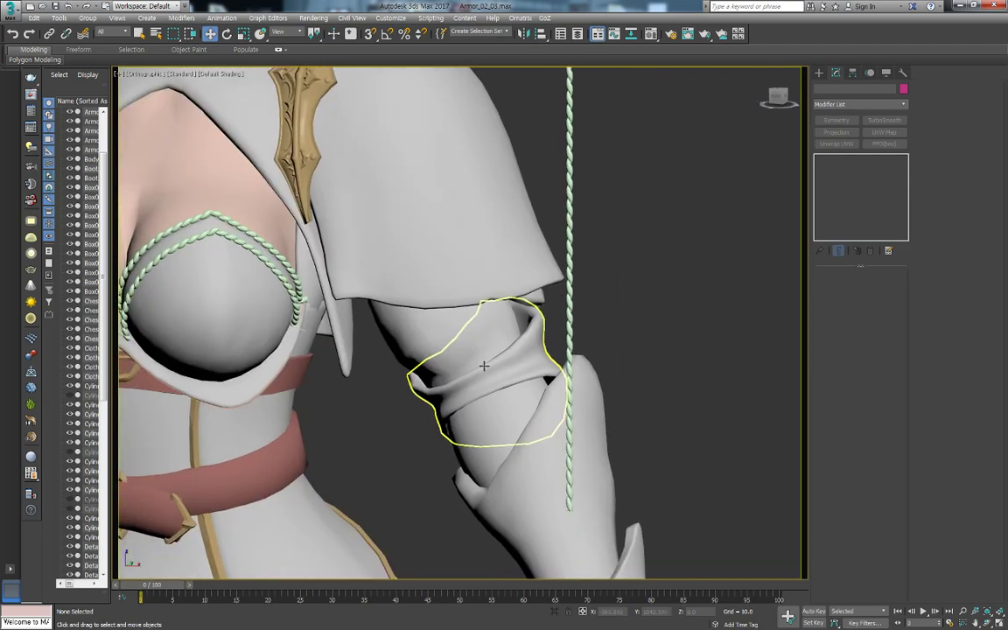
Frame the torso in front view and clone the vertical rope beside the arm
{"action": "left_click", "coordinate": [570, 254]}
{"action": "middle_click_drag", "start_coordinate": [570, 254], "coordinate": [584, 246], "text": "alt"}
{"action": "key", "text": "f"}
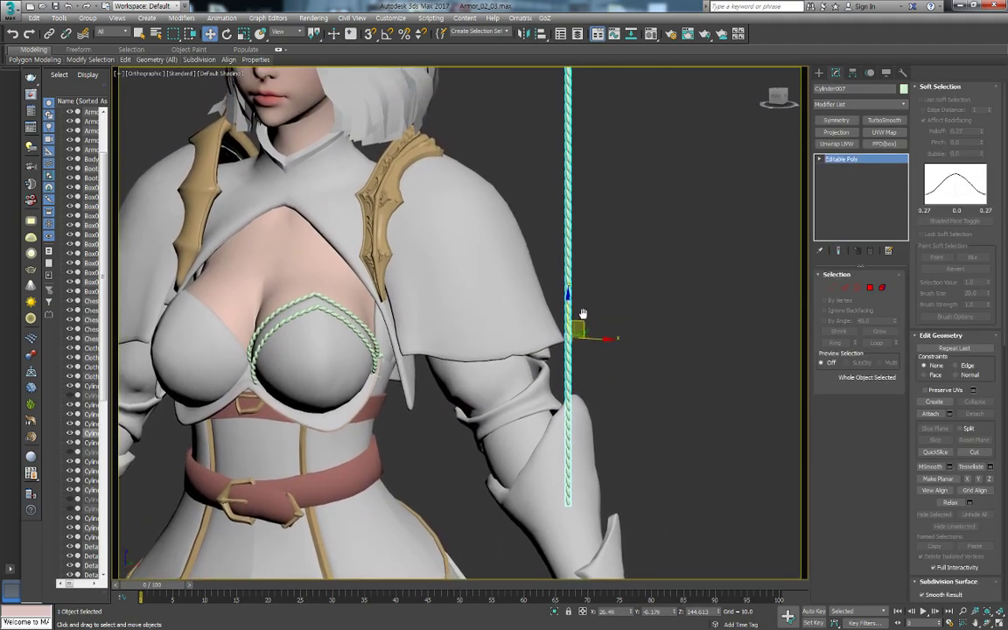
{"action": "scroll", "coordinate": [584, 250], "scroll_direction": "down", "scroll_amount": 2}
{"action": "scroll", "coordinate": [607, 337], "scroll_direction": "up", "scroll_amount": 3}
{"action": "mouse_move", "coordinate": [486, 298]}
{"action": "middle_mouse_down"}
{"action": "mouse_move", "coordinate": [563, 255]}
{"action": "mouse_move", "coordinate": [648, 167]}
{"action": "middle_mouse_up"}
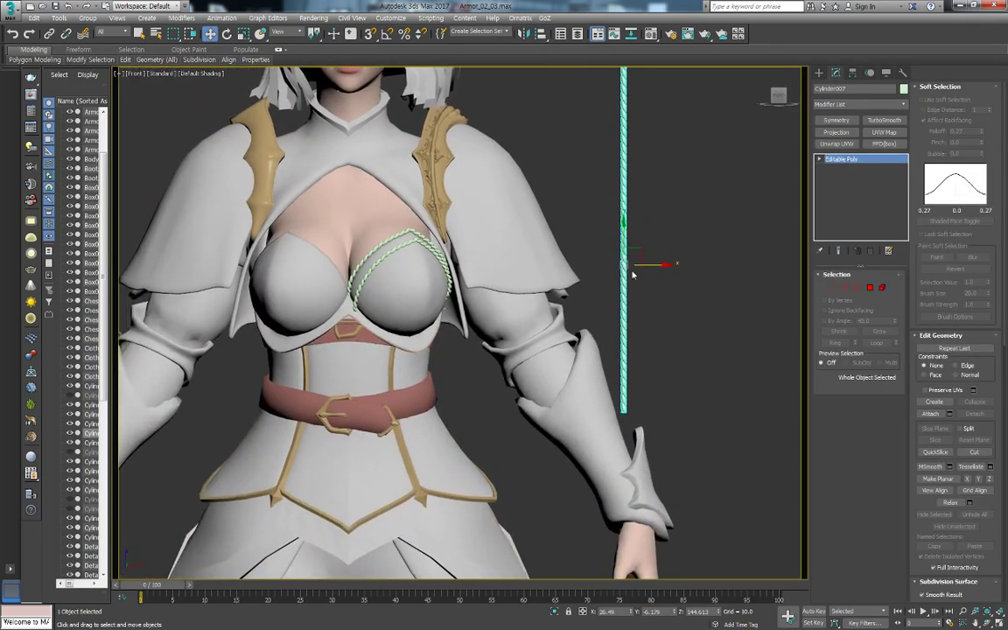
{"action": "left_click_drag", "start_coordinate": [659, 265], "coordinate": [635, 264], "text": "shift"}
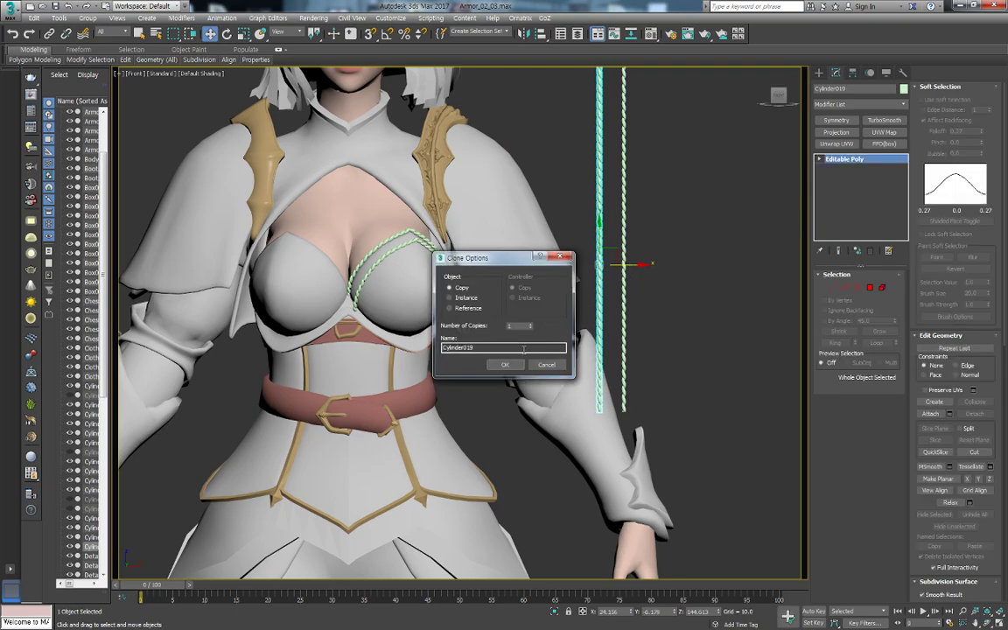
{"action": "left_click", "coordinate": [506, 365]}
{"action": "left_click", "coordinate": [903, 73]}
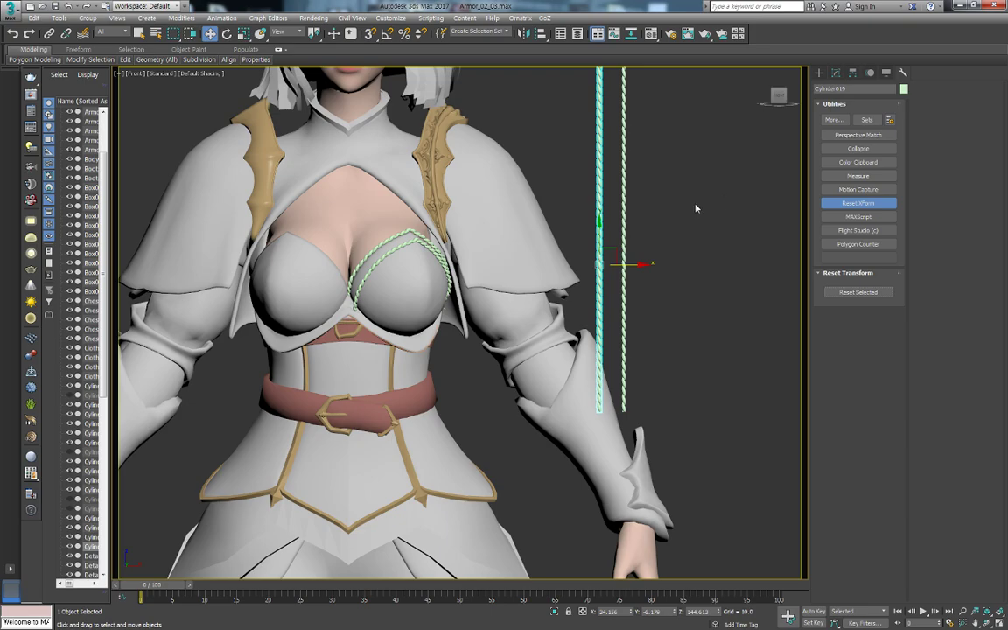
Delete the original vertical rope and make a fresh copy of the remaining one
{"action": "left_click", "coordinate": [646, 215]}
{"action": "left_click", "coordinate": [624, 219]}
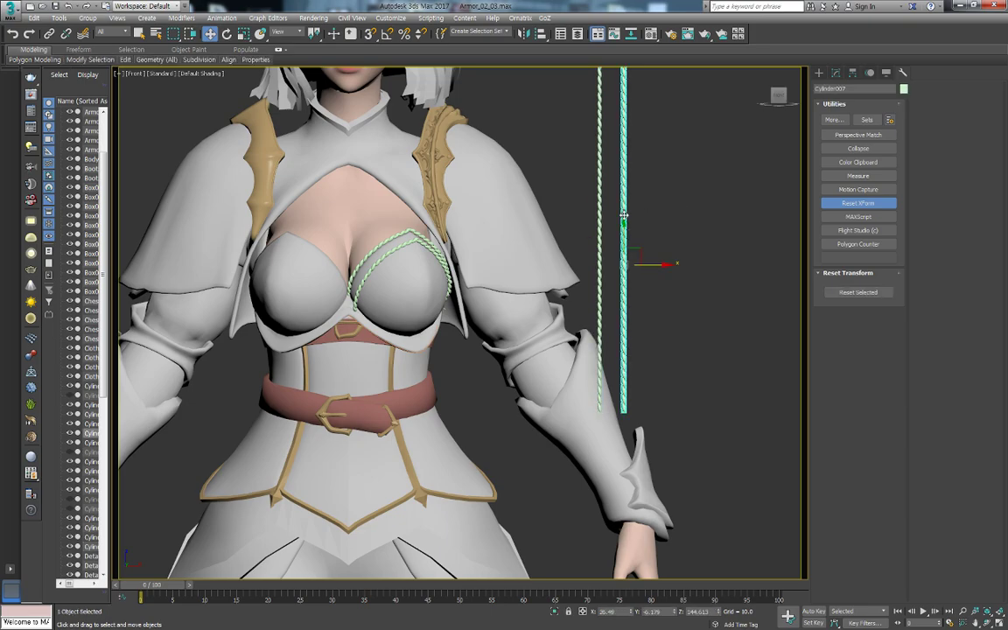
{"action": "left_click_drag", "start_coordinate": [642, 265], "coordinate": [824, 265]}
{"action": "key", "text": "Delete"}
{"action": "left_click", "coordinate": [601, 229]}
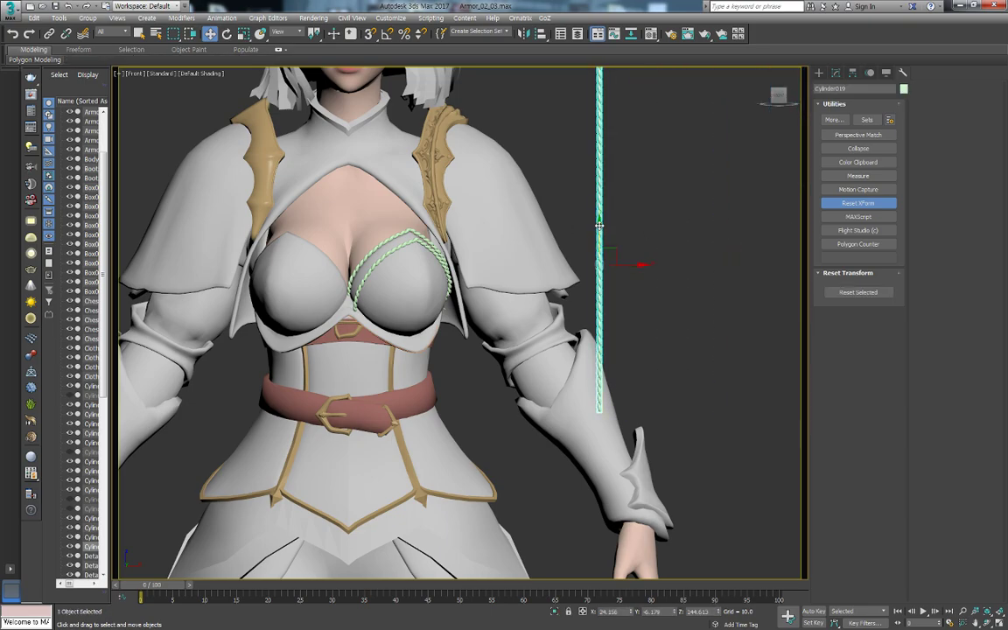
{"action": "left_click_drag", "start_coordinate": [630, 246], "coordinate": [649, 317], "text": "shift"}
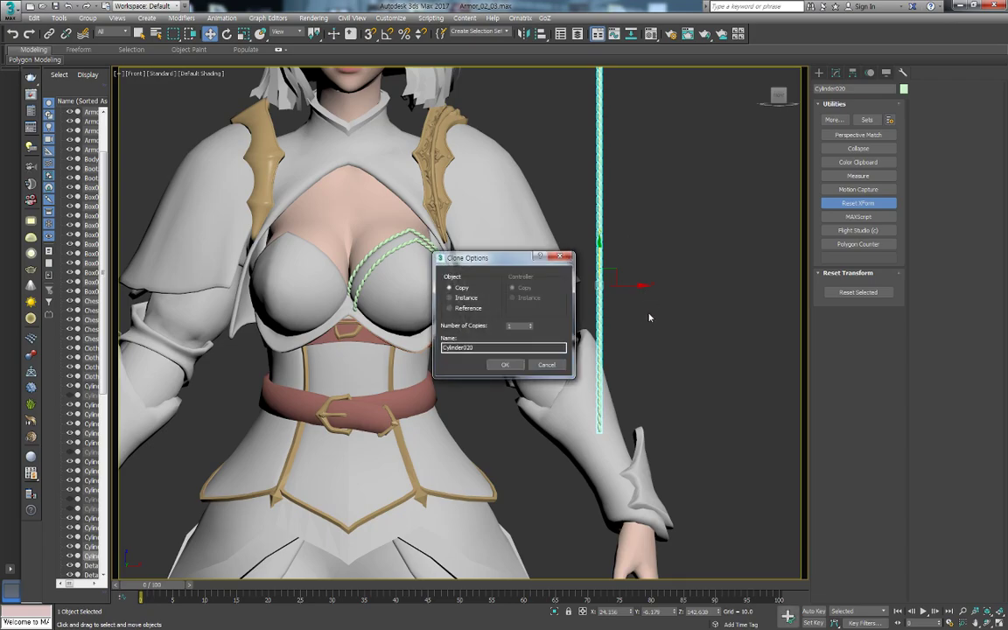
{"action": "left_click", "coordinate": [547, 365]}
{"action": "left_click", "coordinate": [575, 343]}
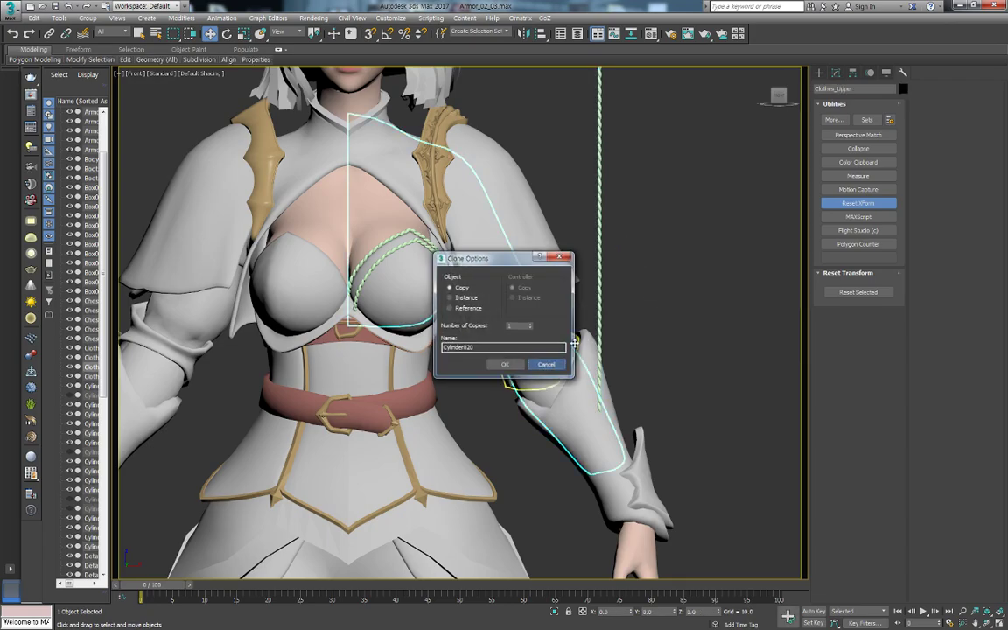
{"action": "left_click", "coordinate": [599, 266]}
{"action": "key", "text": "ctrl+v"}
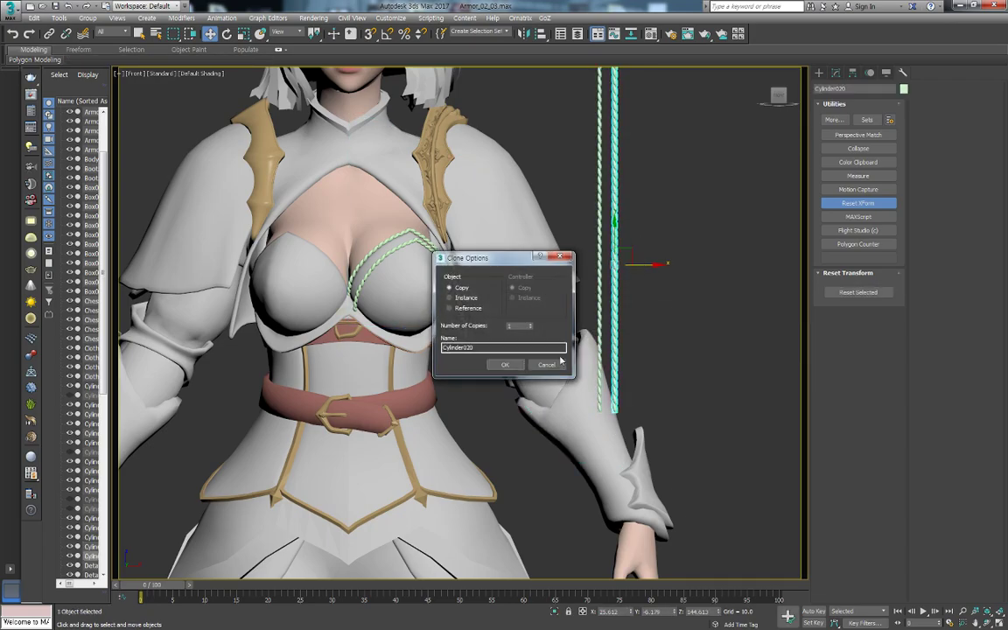
{"action": "left_click", "coordinate": [507, 366]}
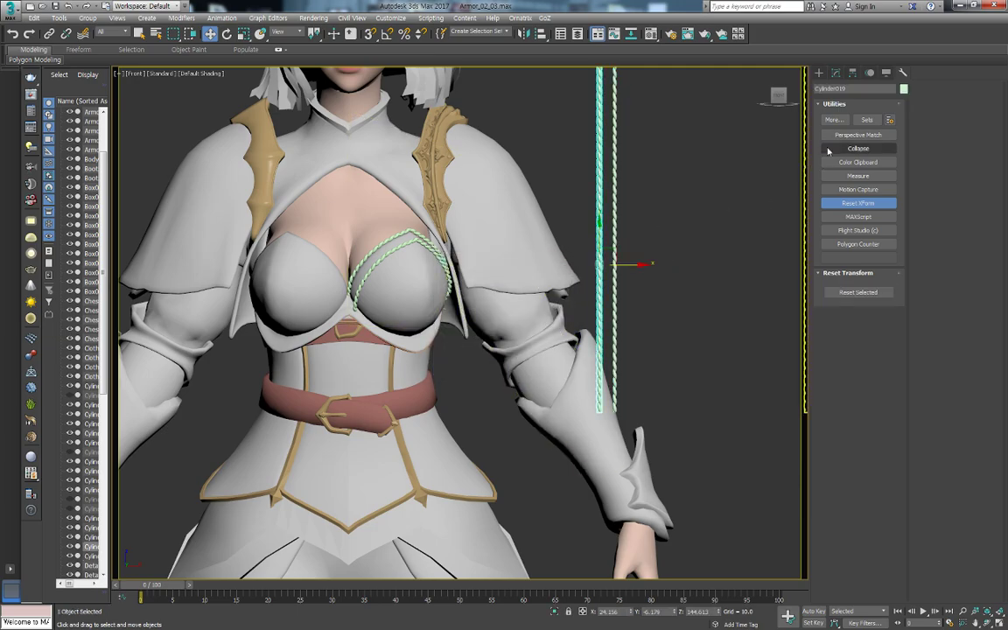
Collapse the strip's reset transform and add a Path Deform Binding modifier
{"action": "left_click", "coordinate": [836, 74]}
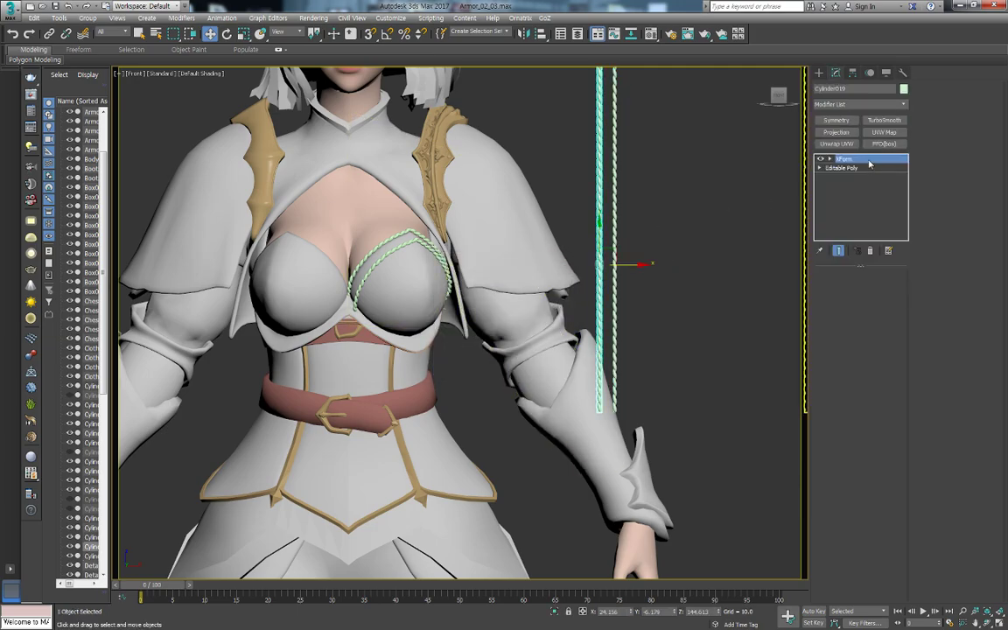
{"action": "right_click", "coordinate": [869, 163]}
{"action": "left_click", "coordinate": [875, 241]}
{"action": "left_click", "coordinate": [877, 104]}
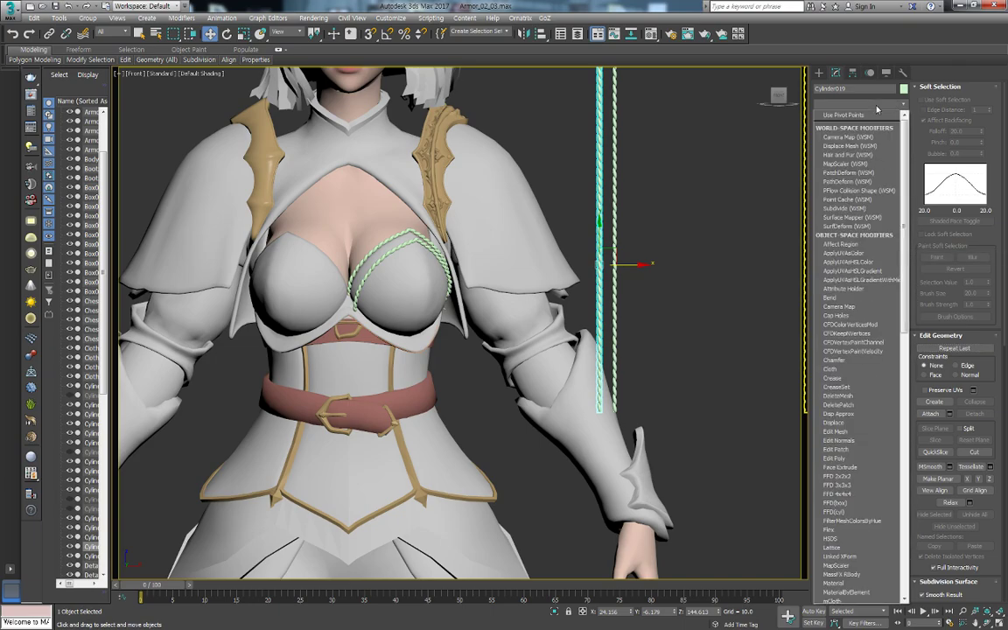
{"action": "left_click", "coordinate": [846, 177]}
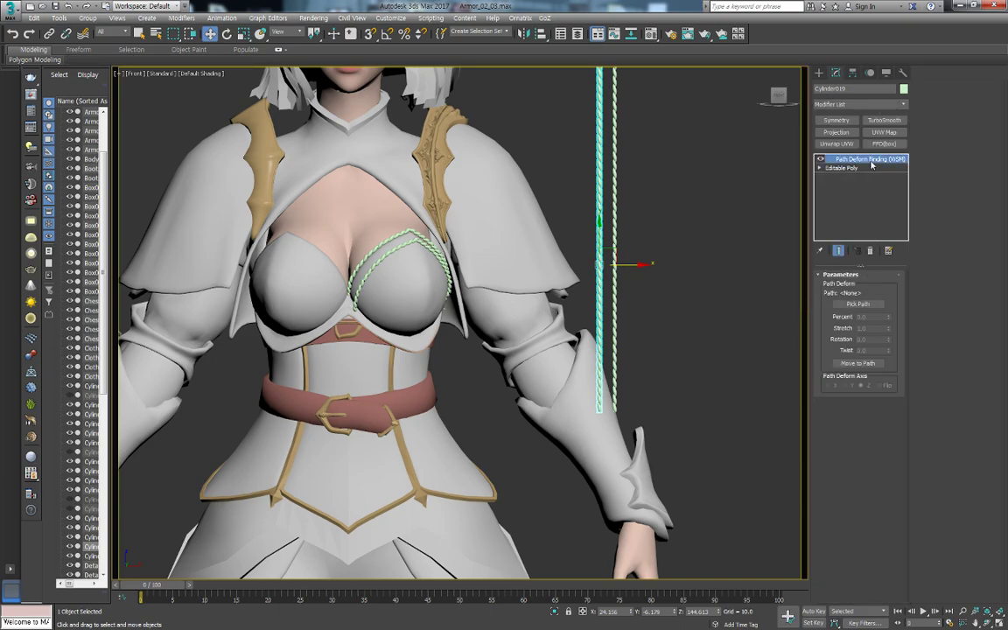
{"action": "left_click", "coordinate": [856, 304]}
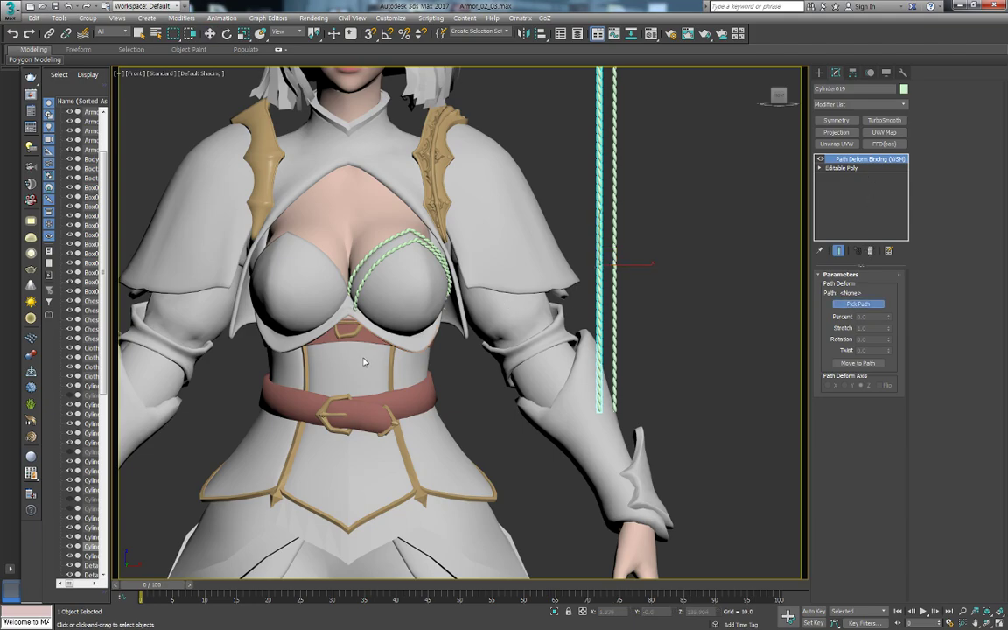
{"action": "scroll", "coordinate": [393, 333], "scroll_direction": "up", "scroll_amount": 2}
{"action": "scroll", "coordinate": [430, 327], "scroll_direction": "up", "scroll_amount": 3}
{"action": "scroll", "coordinate": [430, 327], "scroll_direction": "up", "scroll_amount": 2}
{"action": "key", "text": "F4"}
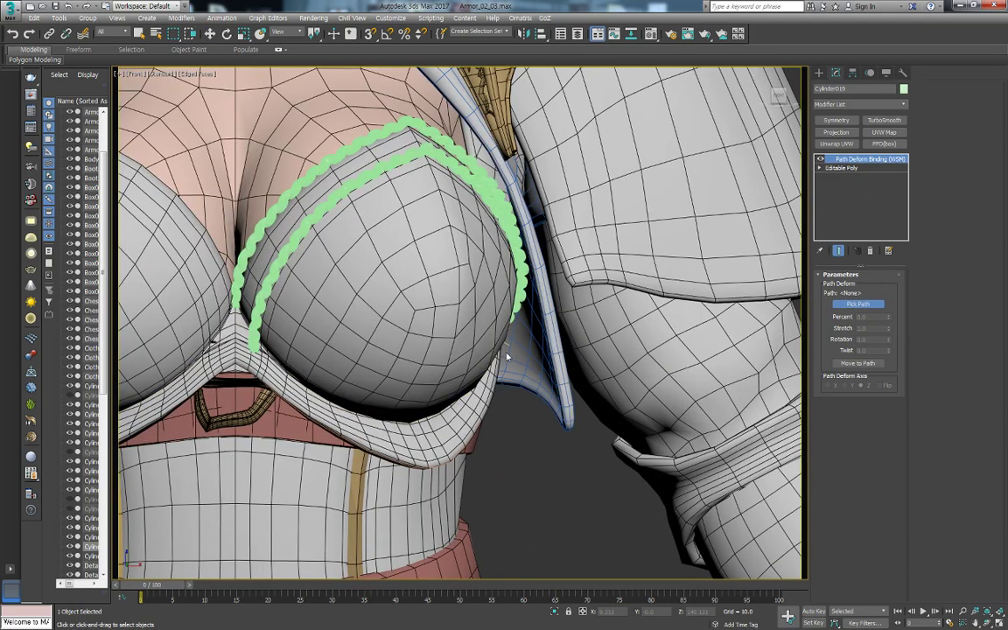
{"action": "scroll", "coordinate": [506, 356], "scroll_direction": "down", "scroll_amount": 3}
{"action": "left_click", "coordinate": [501, 337]}
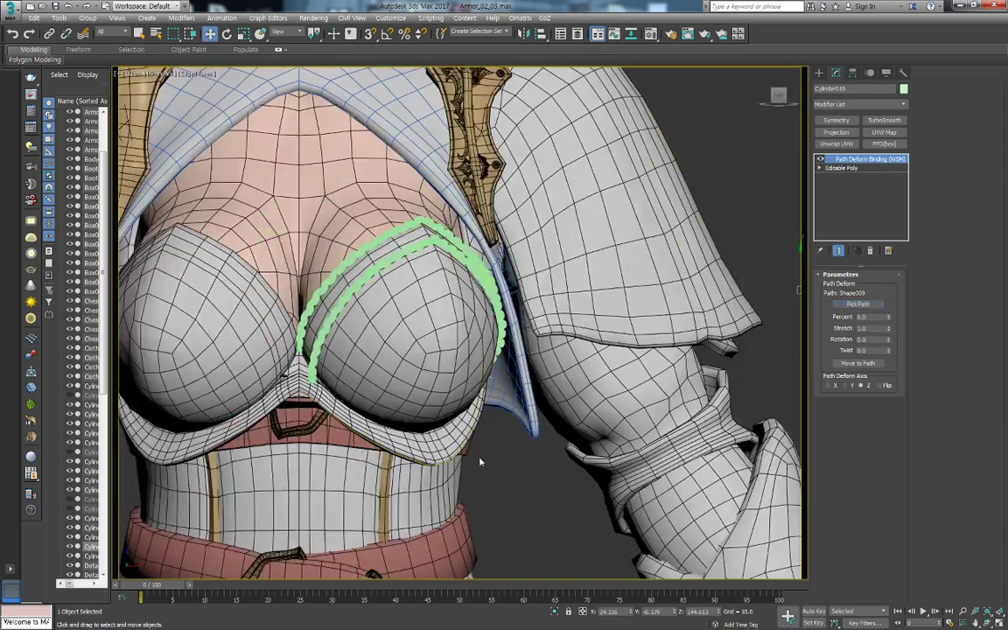
Pick the under-bust curve Shape009 as the path and move the strip onto it
{"action": "left_click", "coordinate": [455, 457]}
{"action": "middle_click_drag", "start_coordinate": [489, 473], "coordinate": [511, 394]}
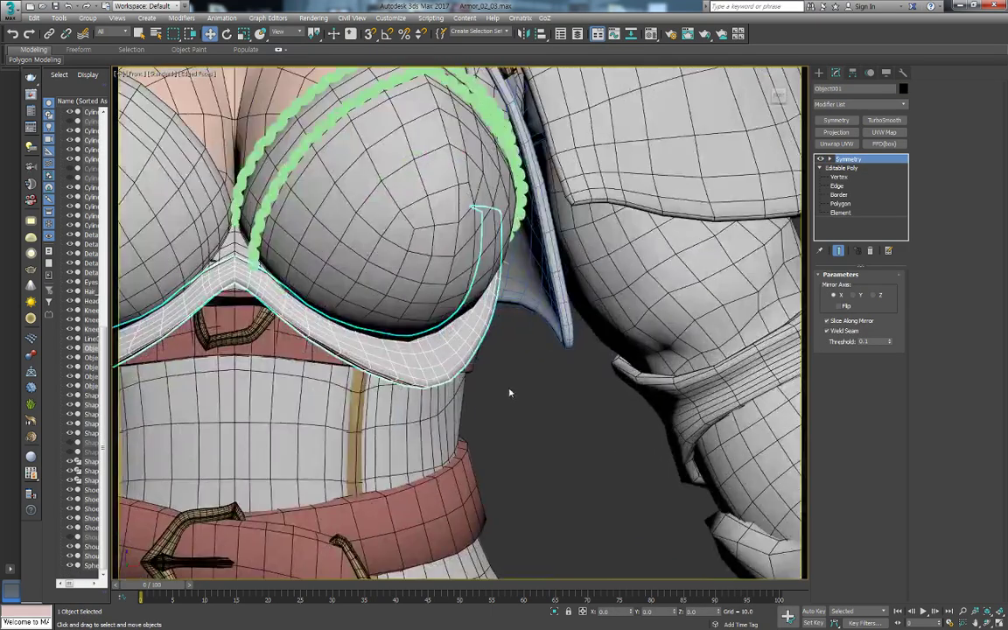
{"action": "scroll", "coordinate": [512, 394], "scroll_direction": "down", "scroll_amount": 5}
{"action": "left_click", "coordinate": [625, 290]}
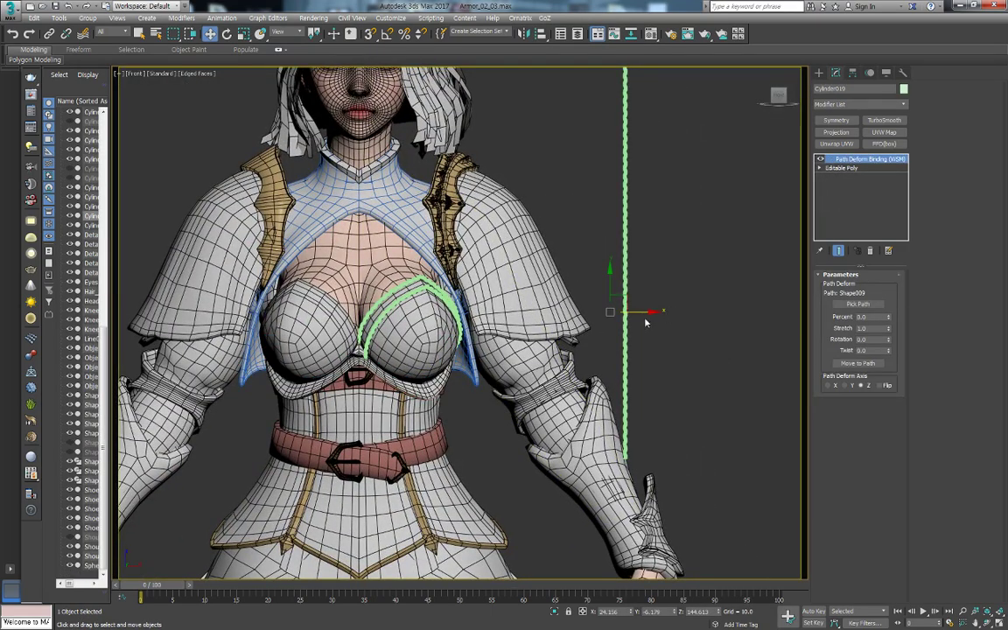
{"action": "scroll", "coordinate": [646, 323], "scroll_direction": "up", "scroll_amount": 3}
{"action": "key", "text": "F3"}
{"action": "scroll", "coordinate": [443, 387], "scroll_direction": "up", "scroll_amount": 4}
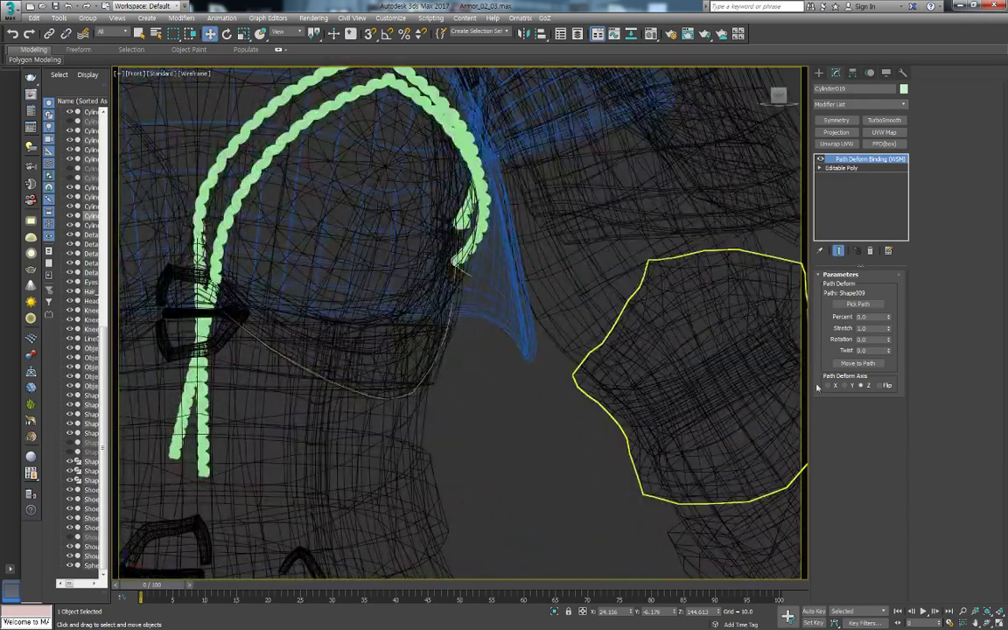
{"action": "left_click", "coordinate": [868, 304]}
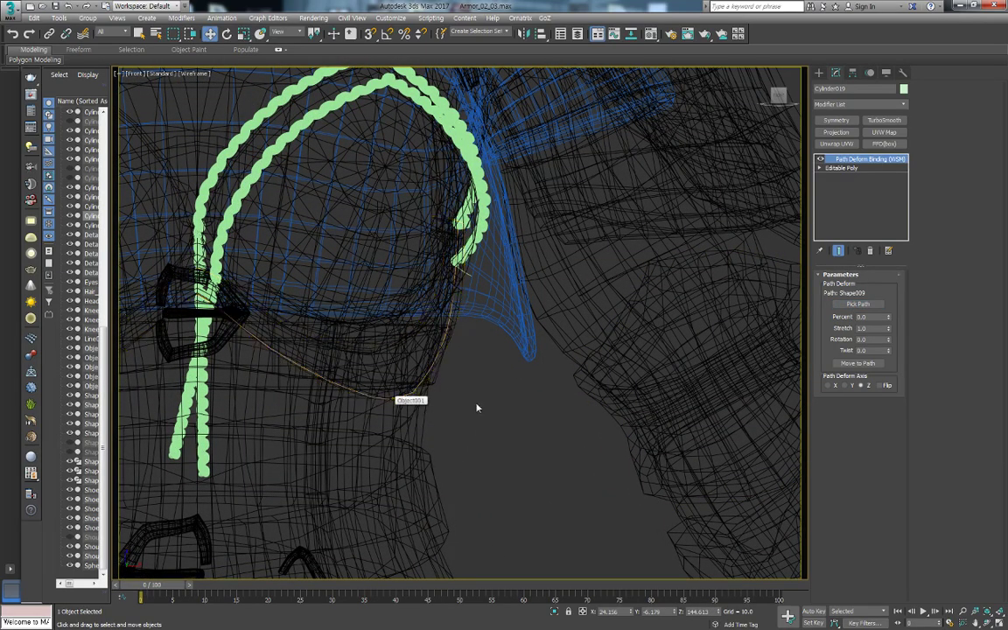
{"action": "left_click", "coordinate": [390, 402]}
{"action": "left_click", "coordinate": [857, 363]}
Lower the strip's Stretch to 0.79 and reframe the chest in front view
{"action": "scroll", "coordinate": [451, 400], "scroll_direction": "down", "scroll_amount": 2}
{"action": "scroll", "coordinate": [452, 401], "scroll_direction": "down", "scroll_amount": 4}
{"action": "key", "text": "F3"}
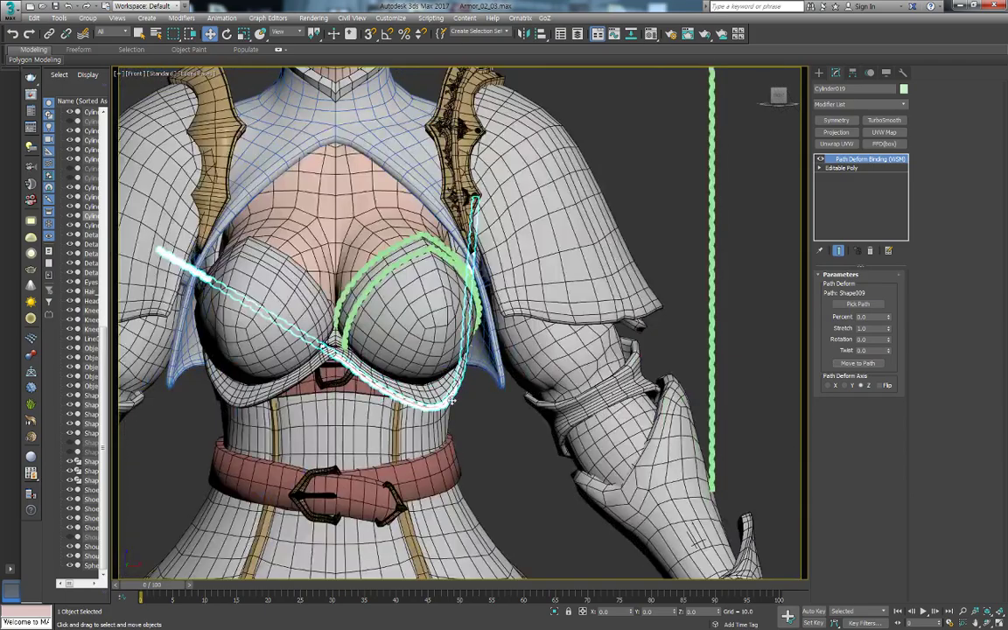
{"action": "mouse_move", "coordinate": [888, 328]}
{"action": "left_mouse_down"}
{"action": "mouse_move", "coordinate": [888, 337]}
{"action": "mouse_move", "coordinate": [895, 329]}
{"action": "left_mouse_up"}
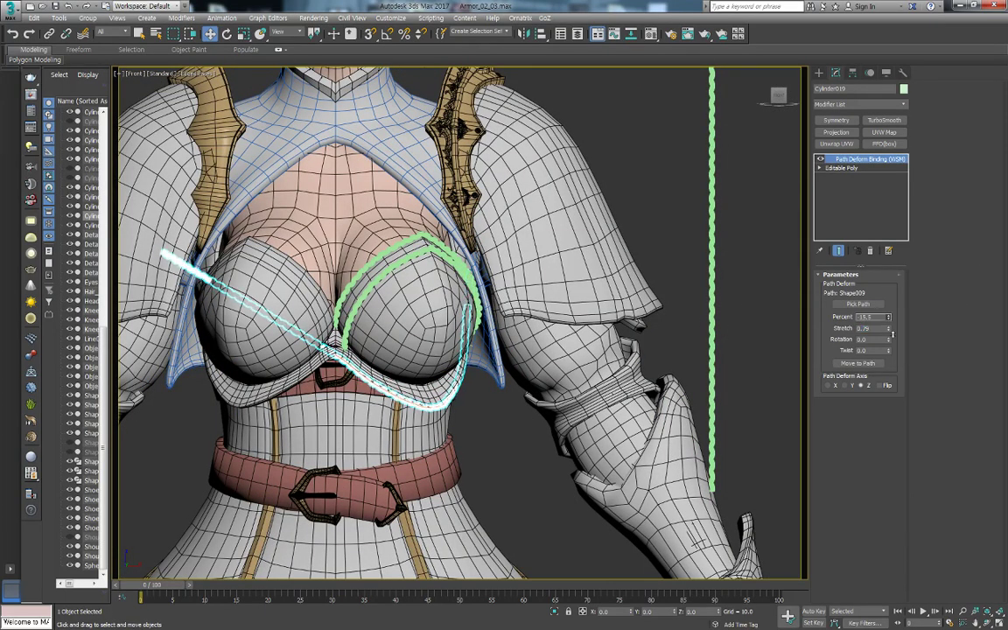
{"action": "scroll", "coordinate": [525, 333], "scroll_direction": "up", "scroll_amount": 4}
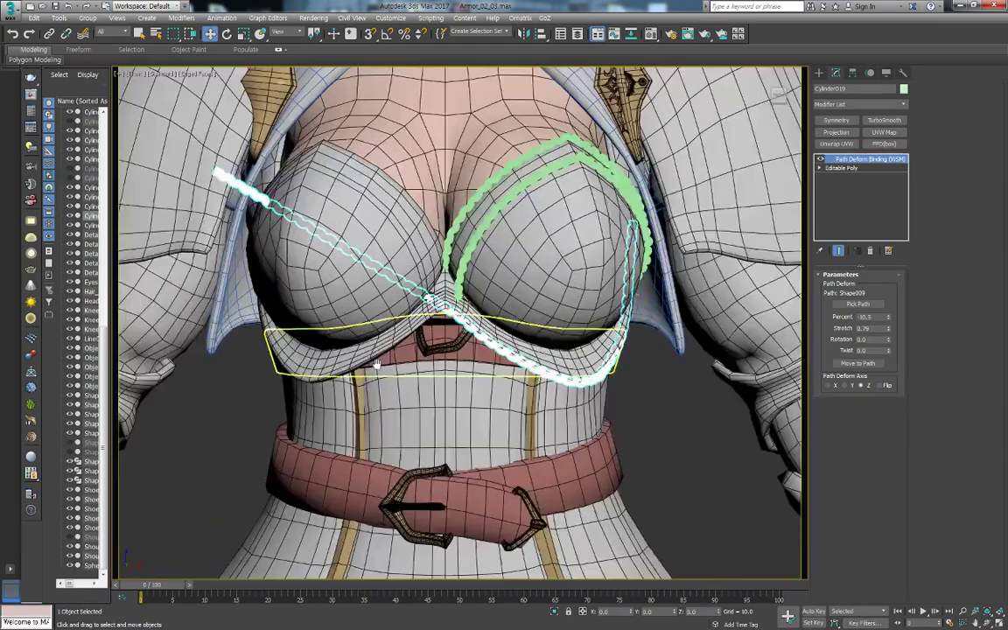
{"action": "mouse_move", "coordinate": [526, 332]}
{"action": "middle_mouse_down"}
{"action": "mouse_move", "coordinate": [590, 331]}
{"action": "mouse_move", "coordinate": [496, 340]}
{"action": "mouse_move", "coordinate": [551, 333]}
{"action": "mouse_move", "coordinate": [497, 362]}
{"action": "mouse_move", "coordinate": [561, 350]}
{"action": "middle_mouse_up"}
{"action": "scroll", "coordinate": [590, 331], "scroll_direction": "down", "scroll_amount": 2}
{"action": "scroll", "coordinate": [482, 350], "scroll_direction": "up", "scroll_amount": 1}
{"action": "scroll", "coordinate": [482, 350], "scroll_direction": "up", "scroll_amount": 2}
{"action": "scroll", "coordinate": [551, 333], "scroll_direction": "down", "scroll_amount": 2}
{"action": "key", "text": "f"}
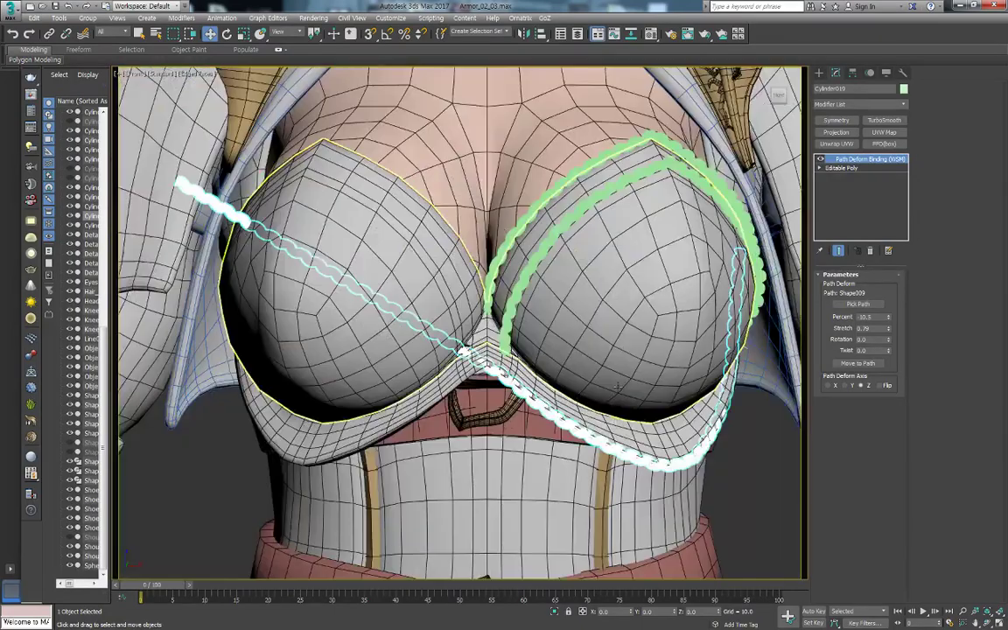
{"action": "middle_click_drag", "start_coordinate": [612, 420], "coordinate": [623, 393]}
{"action": "right_click", "coordinate": [753, 474]}
Try a Symmetry modifier on the under-bust spline Shape009, then remove it
{"action": "key", "text": "F3"}
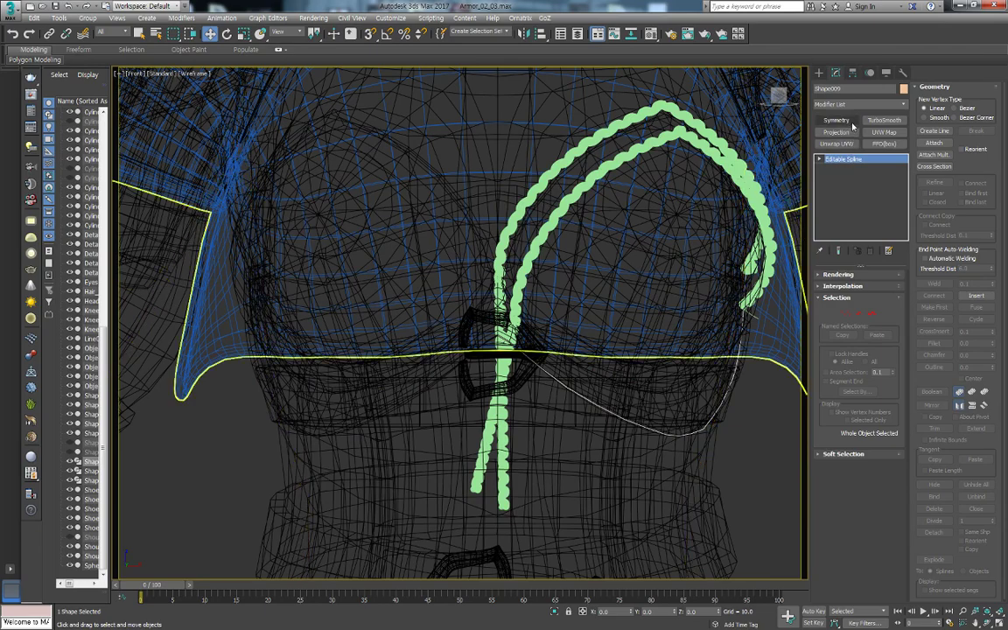
{"action": "left_click", "coordinate": [852, 122]}
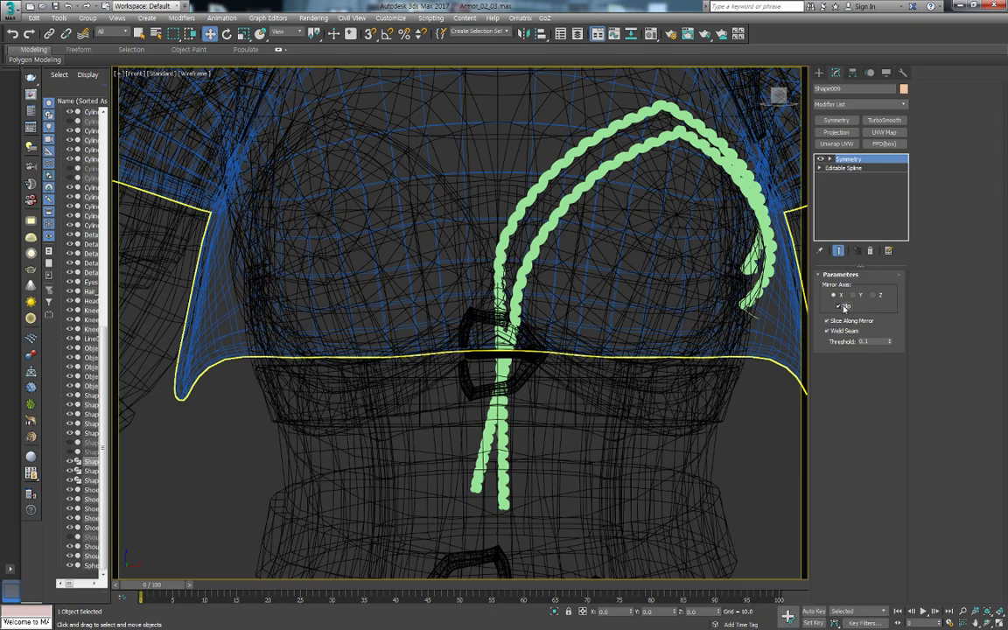
{"action": "left_click", "coordinate": [871, 251]}
{"action": "middle_click_drag", "start_coordinate": [584, 397], "coordinate": [573, 384]}
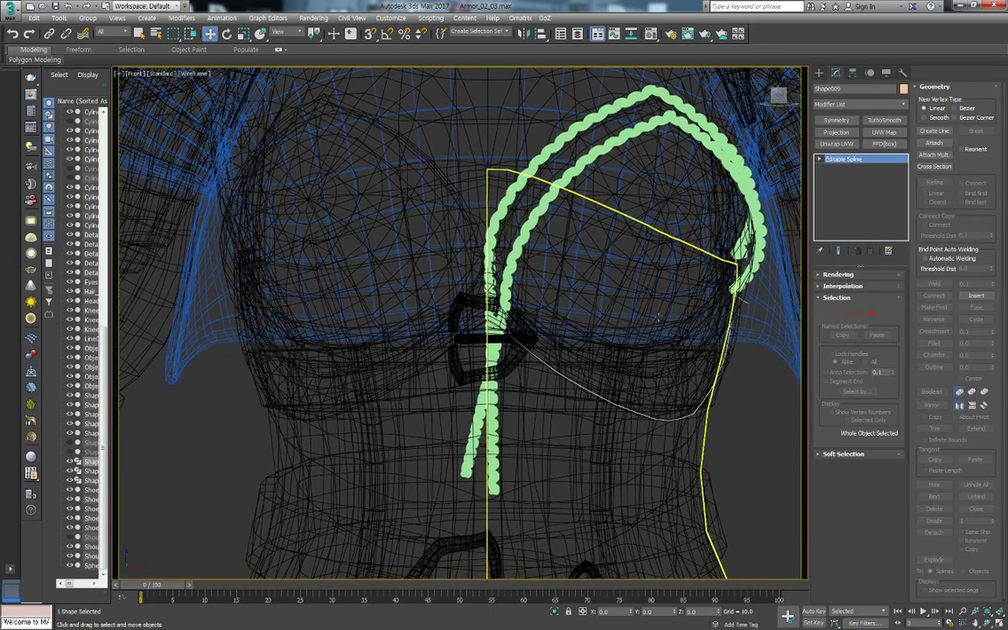
Copy the under-bust curve beneath the other cup, then undo the copy
{"action": "left_click", "coordinate": [572, 384]}
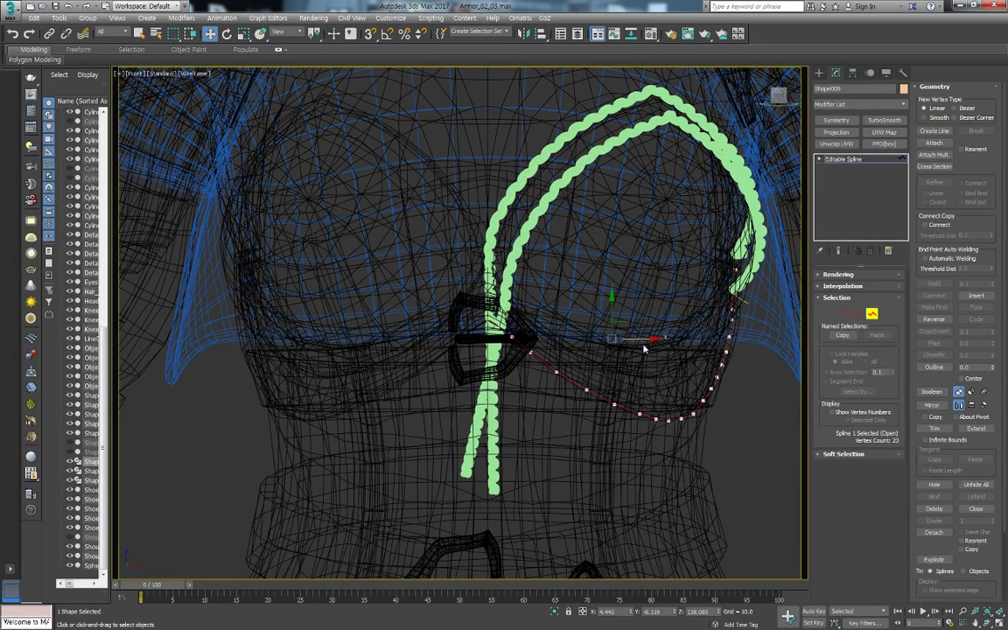
{"action": "left_click_drag", "start_coordinate": [644, 348], "coordinate": [558, 341], "text": "shift"}
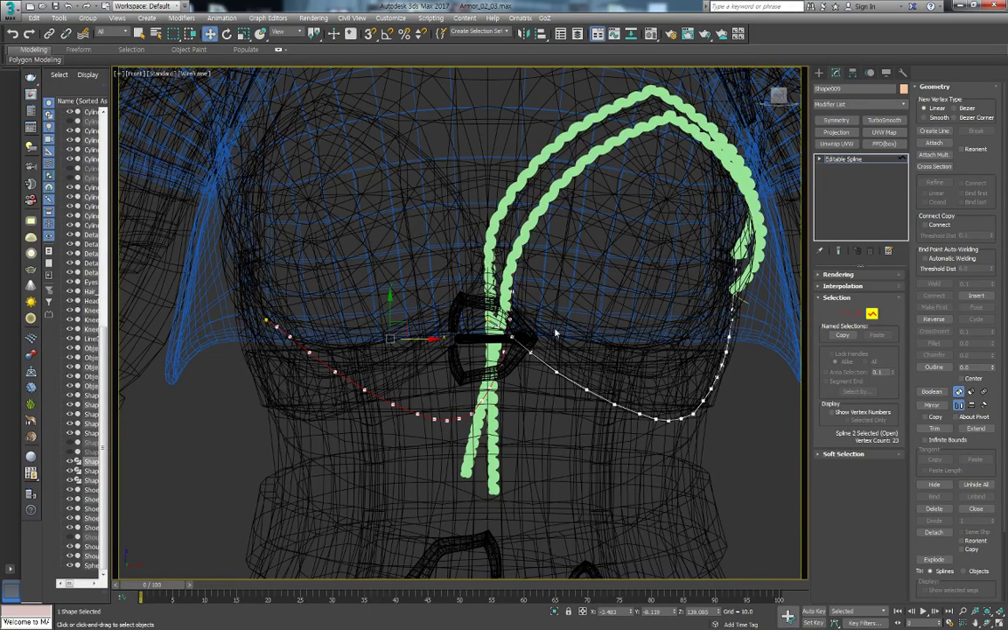
{"action": "left_click", "coordinate": [819, 74]}
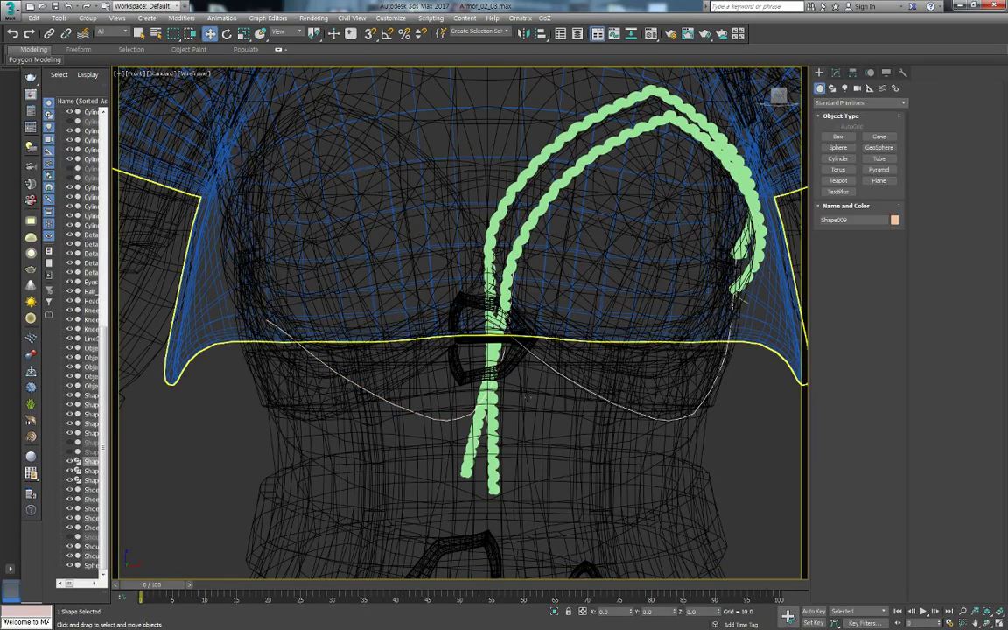
{"action": "middle_click_drag", "start_coordinate": [700, 316], "coordinate": [689, 288]}
{"action": "left_click", "coordinate": [407, 384]}
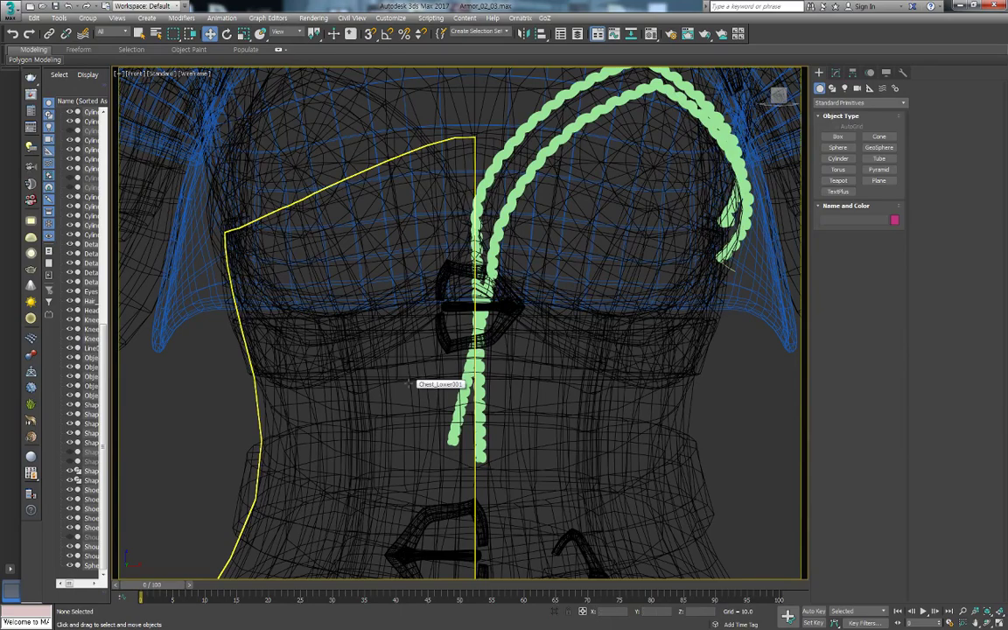
{"action": "key", "text": "ctrl+z"}
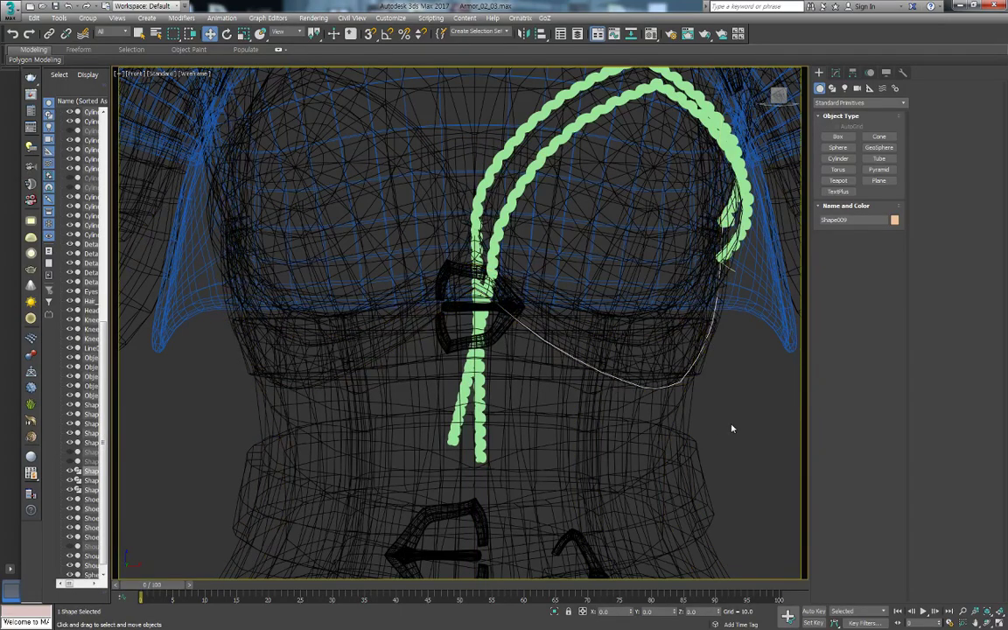
Select chest armor Object001 in shaded view and show its Symmetry stack
{"action": "key", "text": "F3"}
{"action": "left_click", "coordinate": [700, 368]}
{"action": "left_click", "coordinate": [836, 73]}
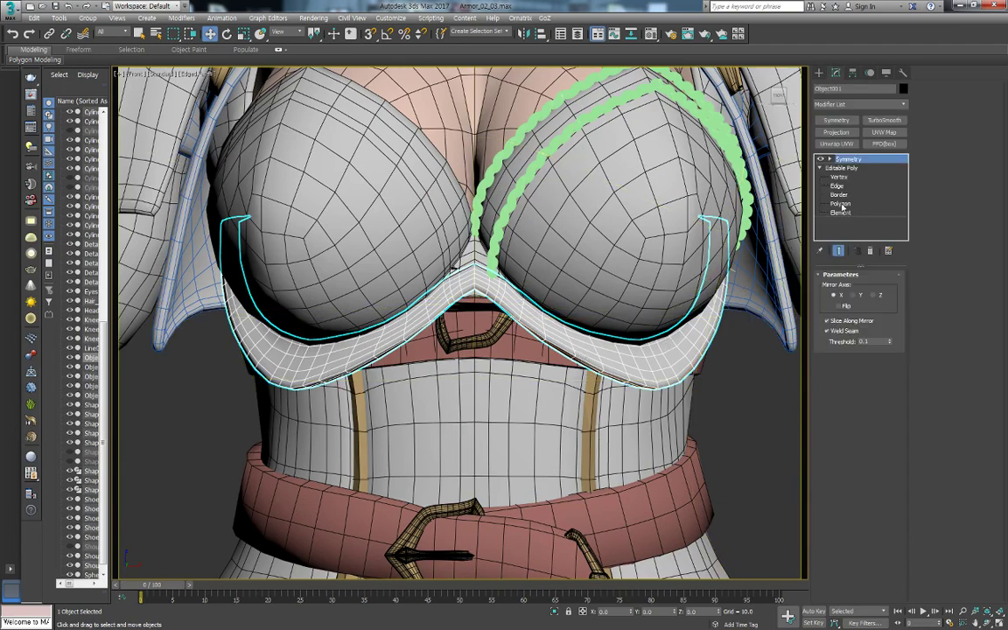
Select a lower-rim edge on the band and trial-collapse its Symmetry, then undo
{"action": "left_click", "coordinate": [838, 186]}
{"action": "scroll", "coordinate": [607, 366], "scroll_direction": "up", "scroll_amount": 3}
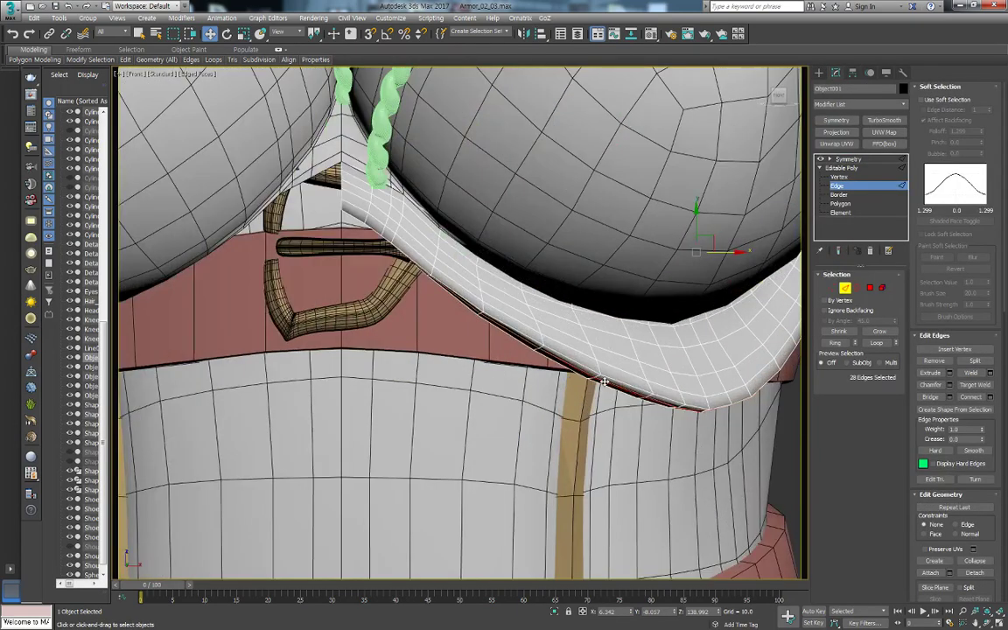
{"action": "left_click", "coordinate": [604, 381]}
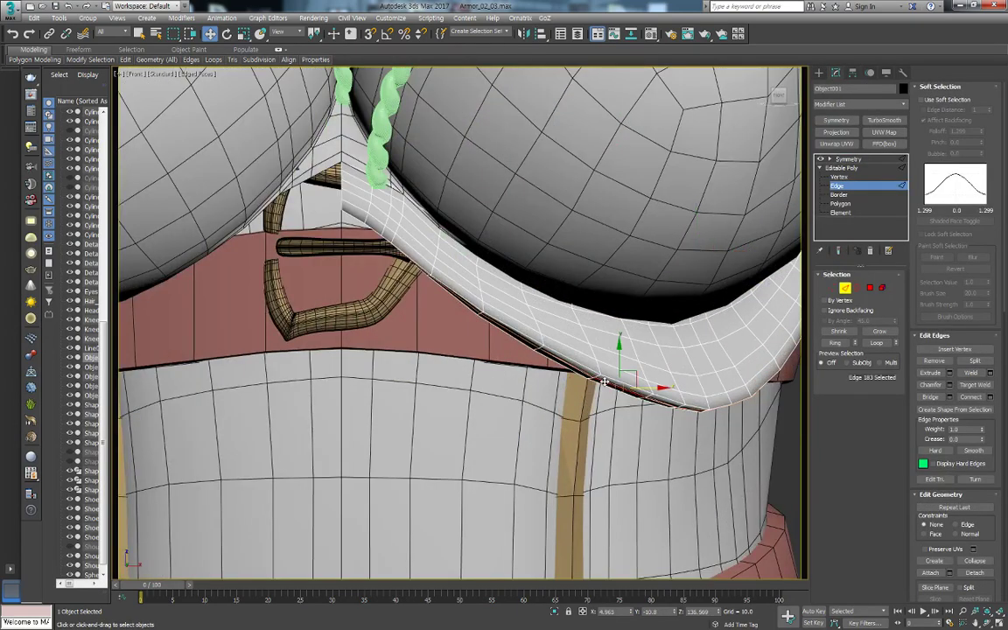
{"action": "left_click", "coordinate": [854, 159]}
{"action": "right_click", "coordinate": [858, 161]}
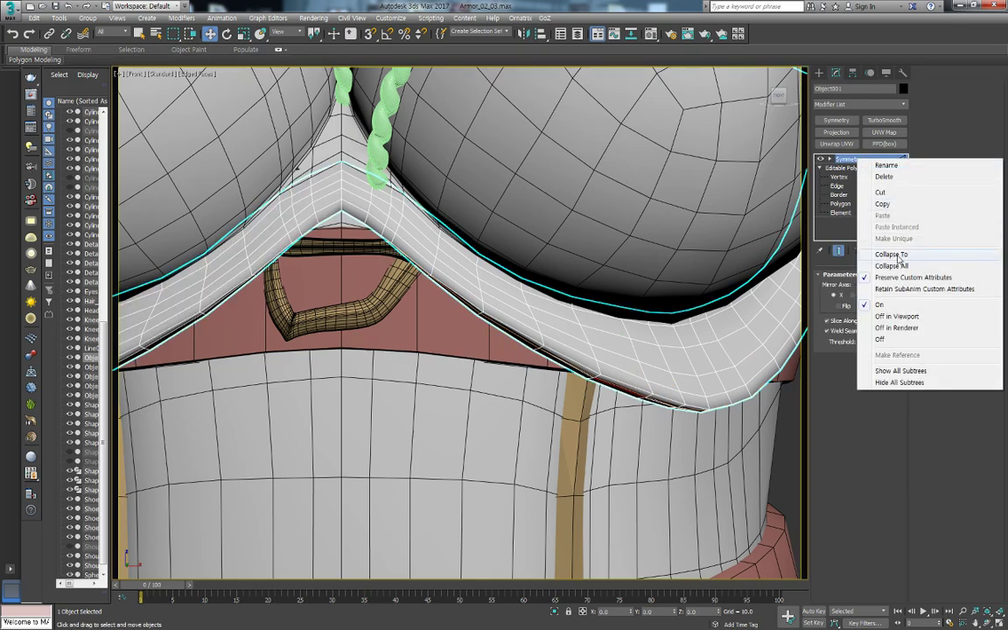
{"action": "left_click", "coordinate": [898, 256]}
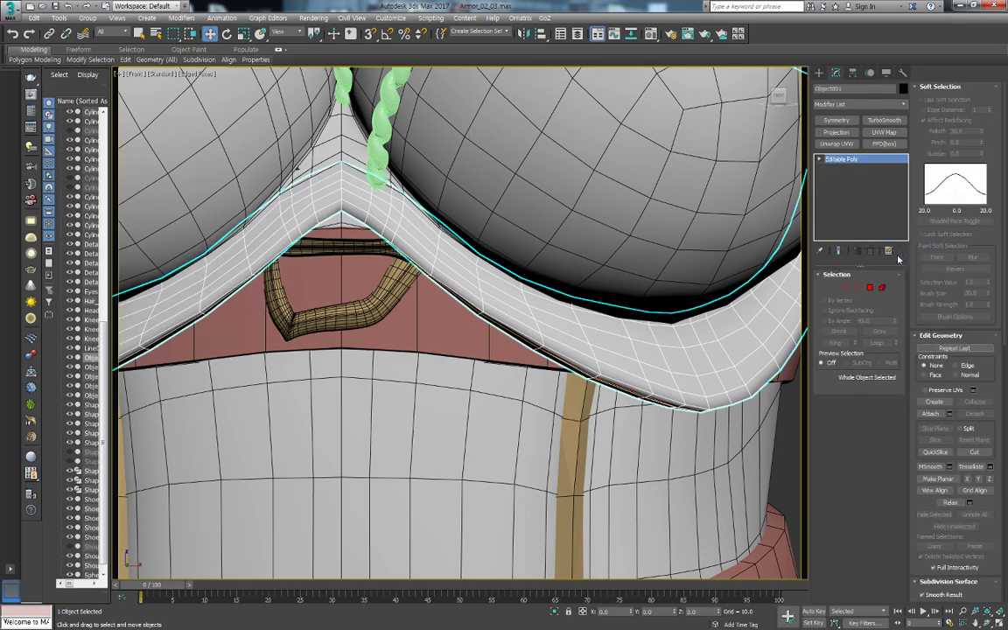
{"action": "key", "text": "ctrl+z"}
Add an Edit Poly modifier above the band's Symmetry
{"action": "scroll", "coordinate": [496, 289], "scroll_direction": "down", "scroll_amount": 5}
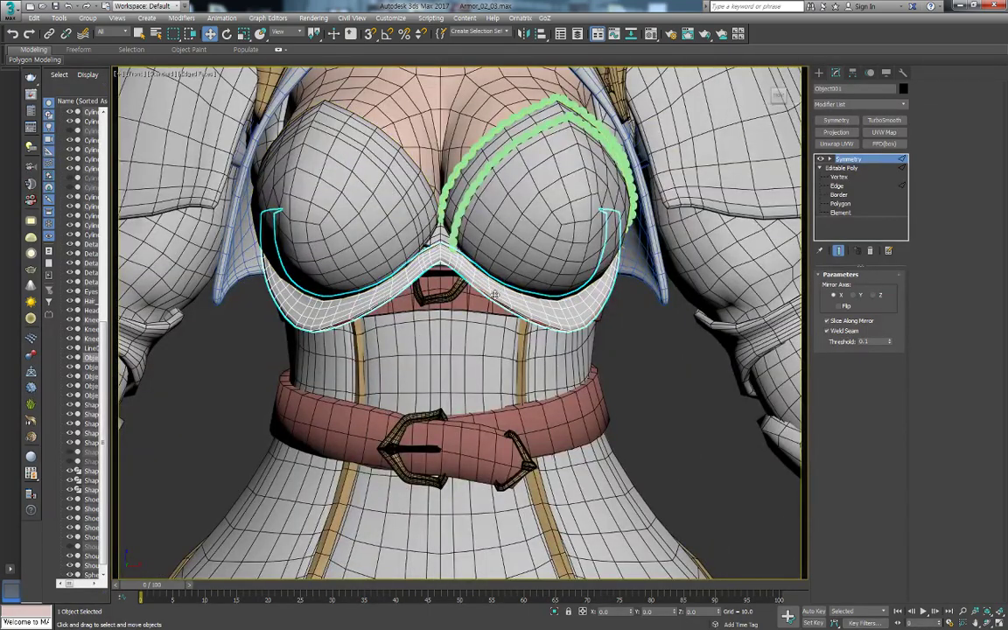
{"action": "key", "text": "ctrl+v"}
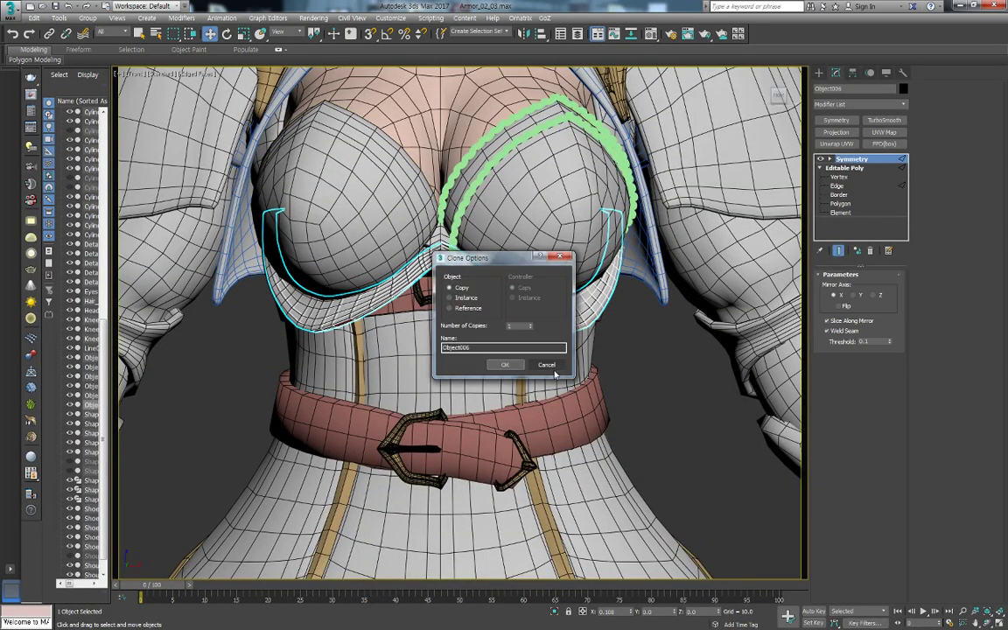
{"action": "left_click", "coordinate": [547, 365]}
{"action": "scroll", "coordinate": [438, 262], "scroll_direction": "up", "scroll_amount": 3}
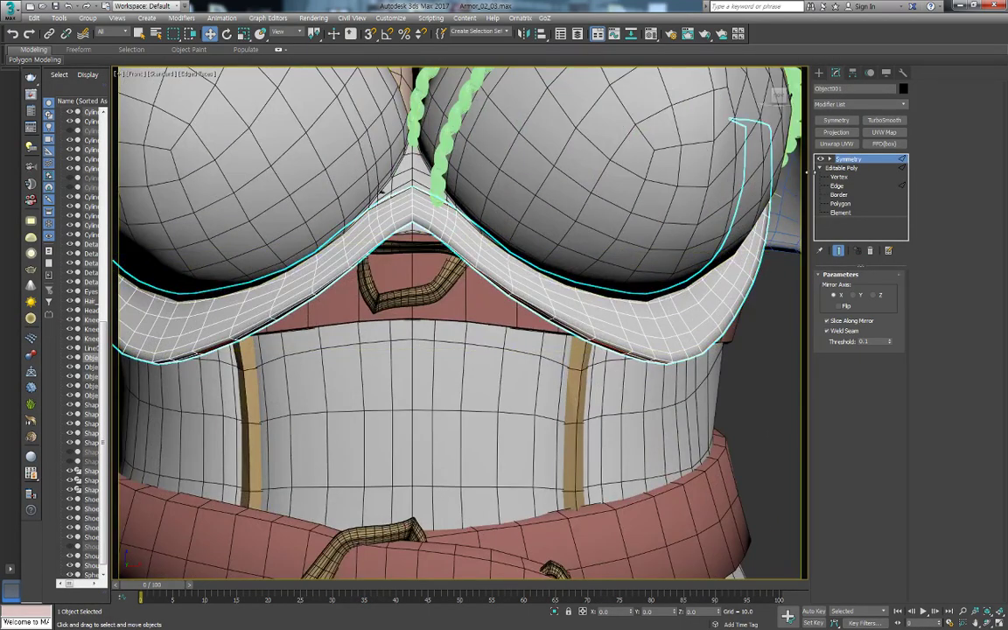
{"action": "left_click", "coordinate": [863, 104]}
{"action": "scroll", "coordinate": [859, 118], "scroll_direction": "down", "scroll_amount": 2}
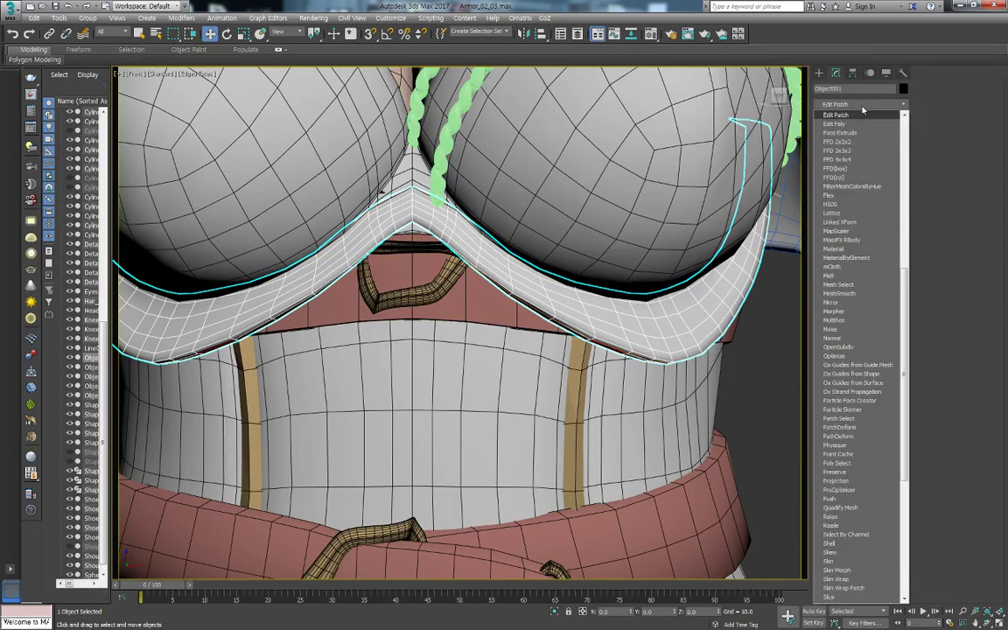
{"action": "left_click", "coordinate": [855, 125]}
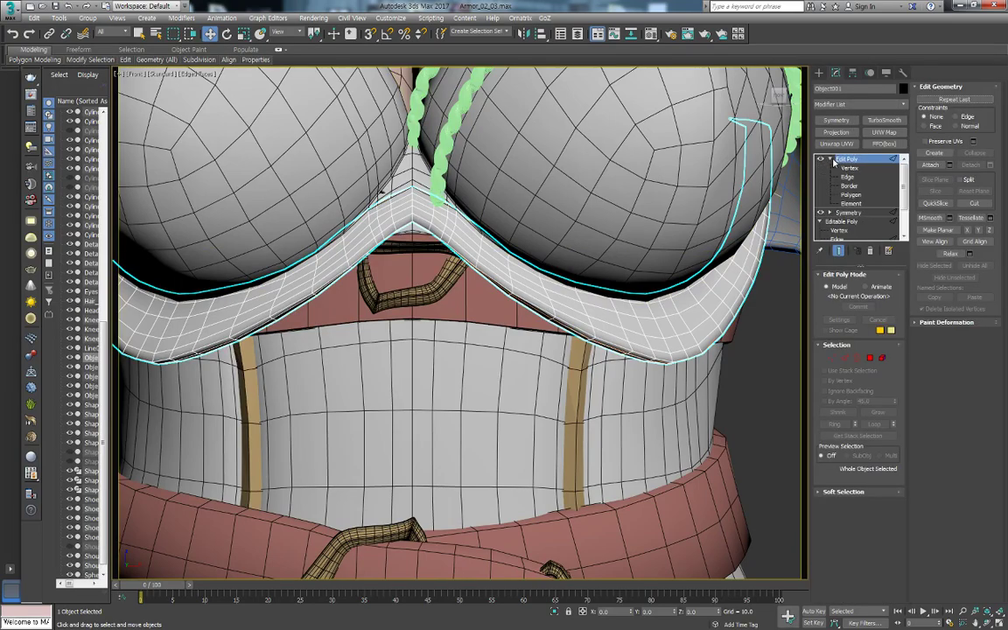
In edge mode and wireframe, select the full edge loop along the band's lower rim
{"action": "key", "text": "2"}
{"action": "key", "text": "F3"}
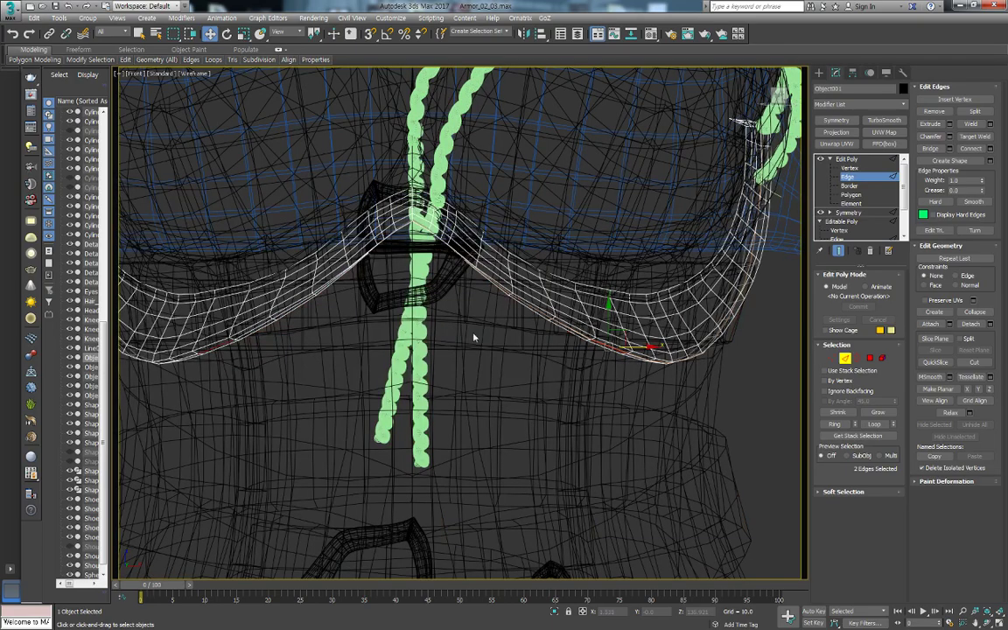
{"action": "double_click", "coordinate": [229, 296]}
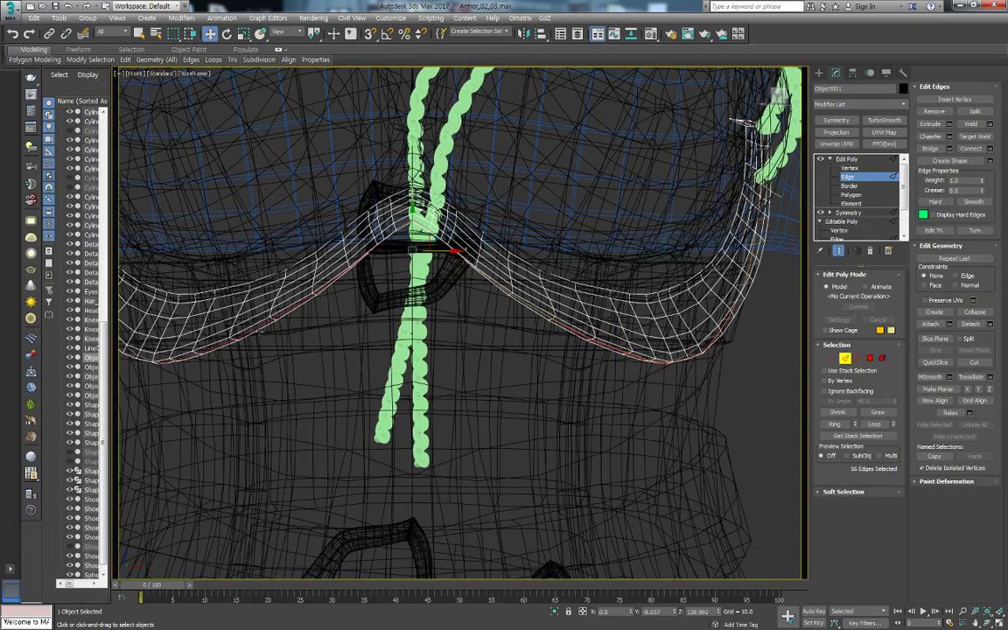
{"action": "middle_click_drag", "start_coordinate": [679, 351], "coordinate": [637, 398], "text": "alt"}
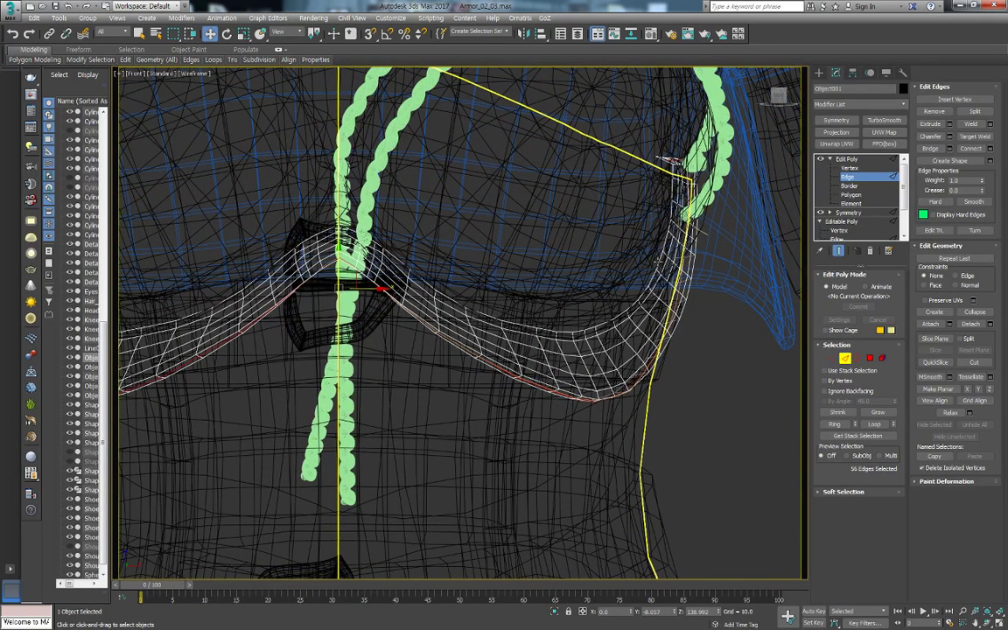
{"action": "middle_click_drag", "start_coordinate": [666, 161], "coordinate": [613, 194], "text": "alt"}
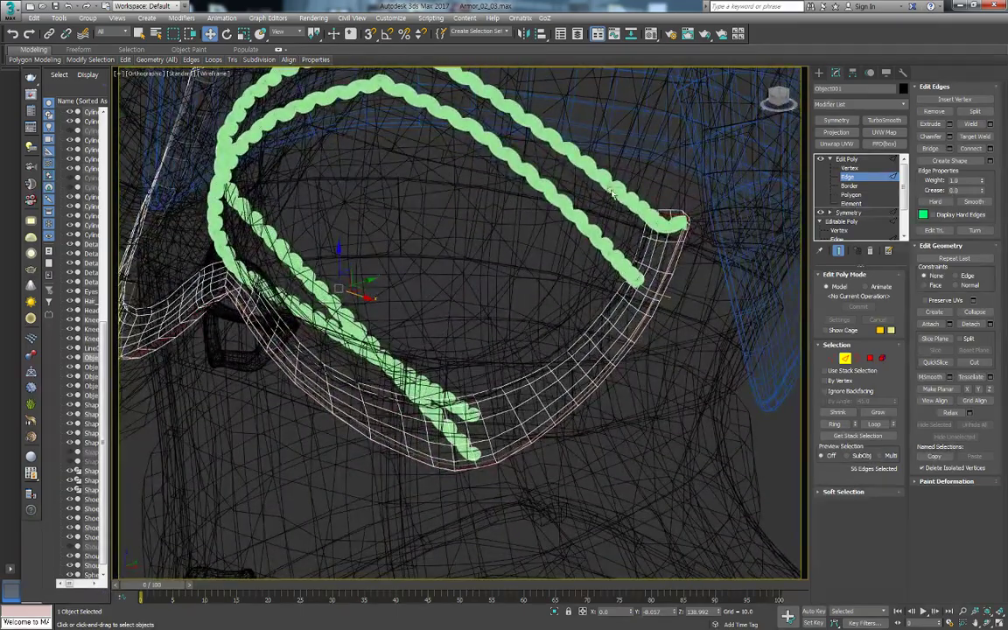
Deselect the extra edges at the band's ends from the rim selection
{"action": "left_click_drag", "start_coordinate": [683, 224], "coordinate": [682, 223], "text": "alt"}
{"action": "middle_click_drag", "start_coordinate": [681, 224], "coordinate": [615, 267], "text": "alt"}
{"action": "scroll", "coordinate": [645, 228], "scroll_direction": "up", "scroll_amount": 3}
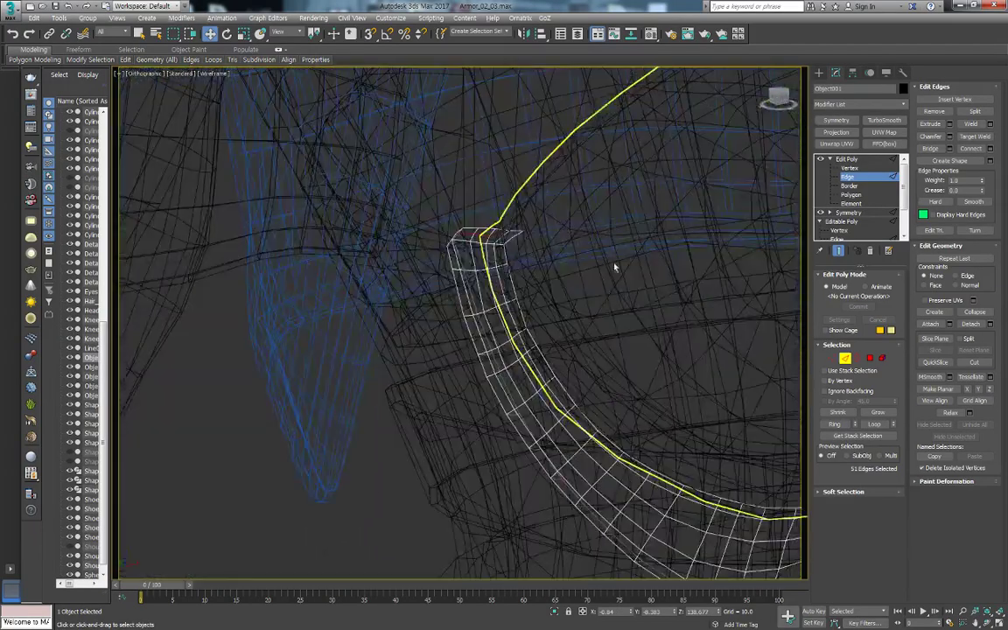
{"action": "left_click_drag", "start_coordinate": [476, 250], "coordinate": [474, 247], "text": "alt"}
{"action": "middle_click_drag", "start_coordinate": [474, 247], "coordinate": [405, 252], "text": "alt"}
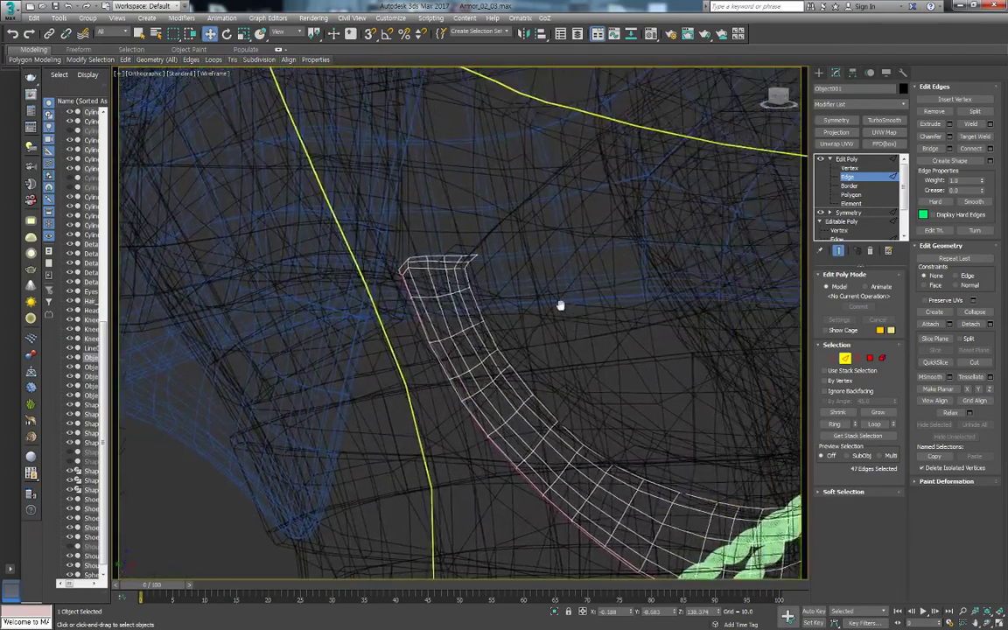
{"action": "left_click_drag", "start_coordinate": [395, 266], "coordinate": [398, 268], "text": "alt"}
{"action": "middle_click_drag", "start_coordinate": [398, 268], "coordinate": [441, 311], "text": "alt"}
{"action": "scroll", "coordinate": [626, 342], "scroll_direction": "down", "scroll_amount": 3}
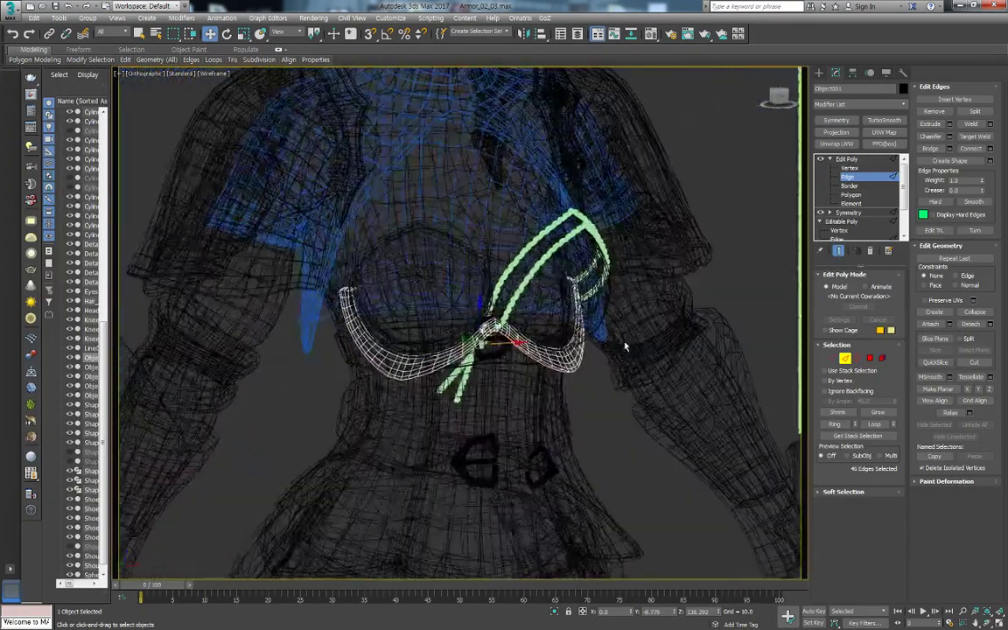
{"action": "scroll", "coordinate": [562, 322], "scroll_direction": "up", "scroll_amount": 3}
{"action": "mouse_move", "coordinate": [563, 322]}
{"action": "middle_mouse_down", "text": "alt"}
{"action": "mouse_move", "coordinate": [484, 329]}
{"action": "mouse_move", "coordinate": [619, 294]}
{"action": "middle_mouse_up", "text": "alt"}
{"action": "scroll", "coordinate": [484, 329], "scroll_direction": "up", "scroll_amount": 5}
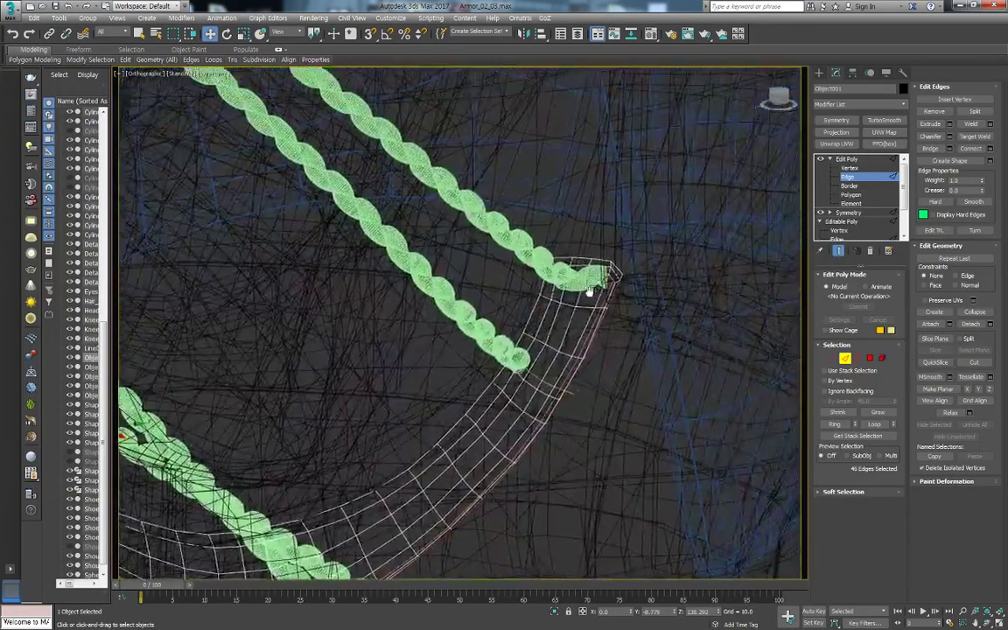
Create a spline shape from the 46 selected rim edges and select the new spline
{"action": "key", "text": "F3"}
{"action": "middle_click_drag", "start_coordinate": [238, 260], "coordinate": [352, 171], "text": "alt"}
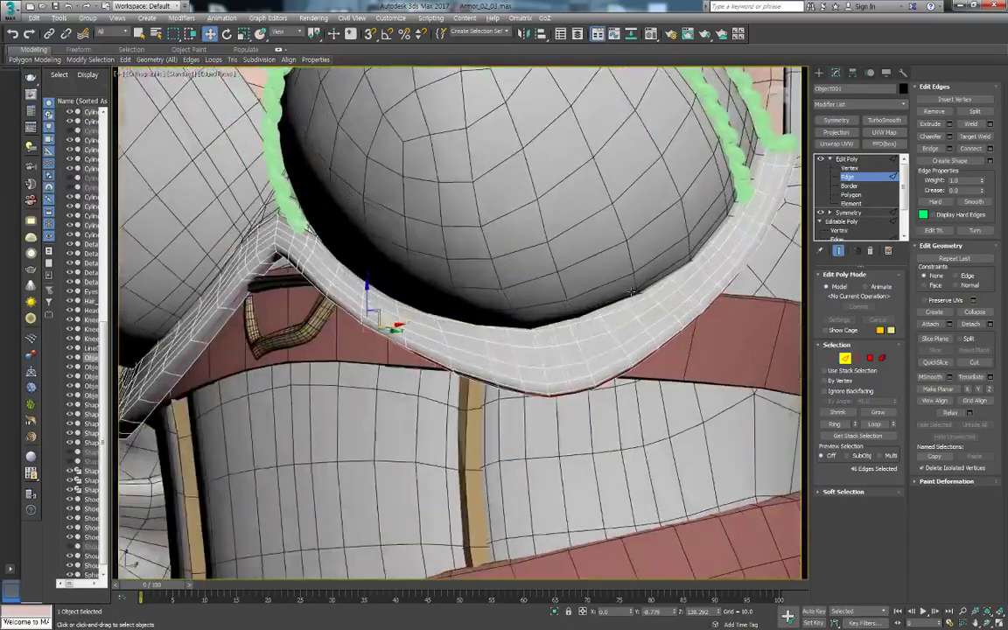
{"action": "scroll", "coordinate": [352, 171], "scroll_direction": "up", "scroll_amount": 3}
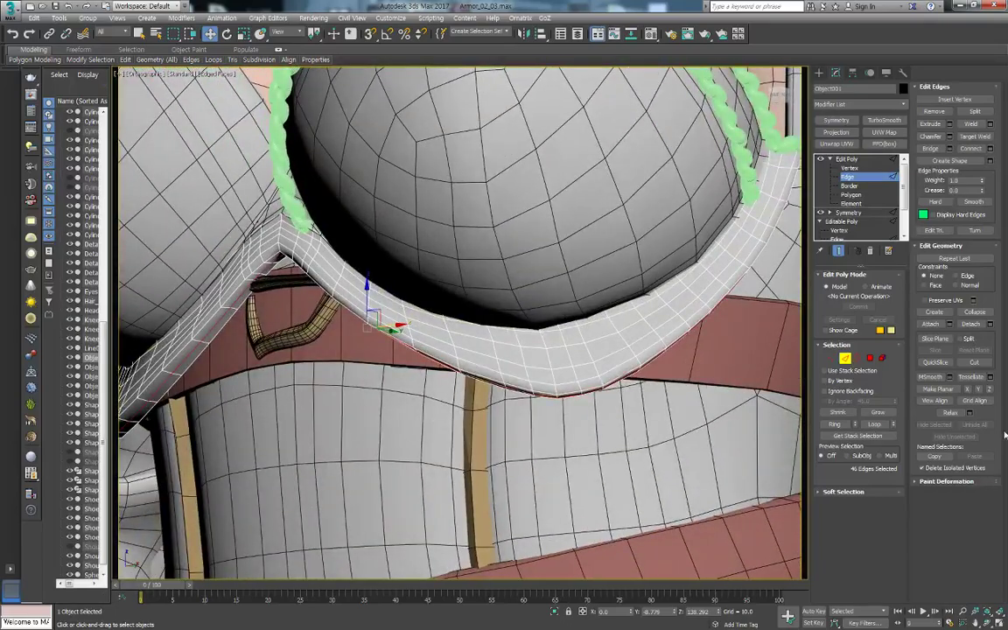
{"action": "left_click", "coordinate": [960, 163]}
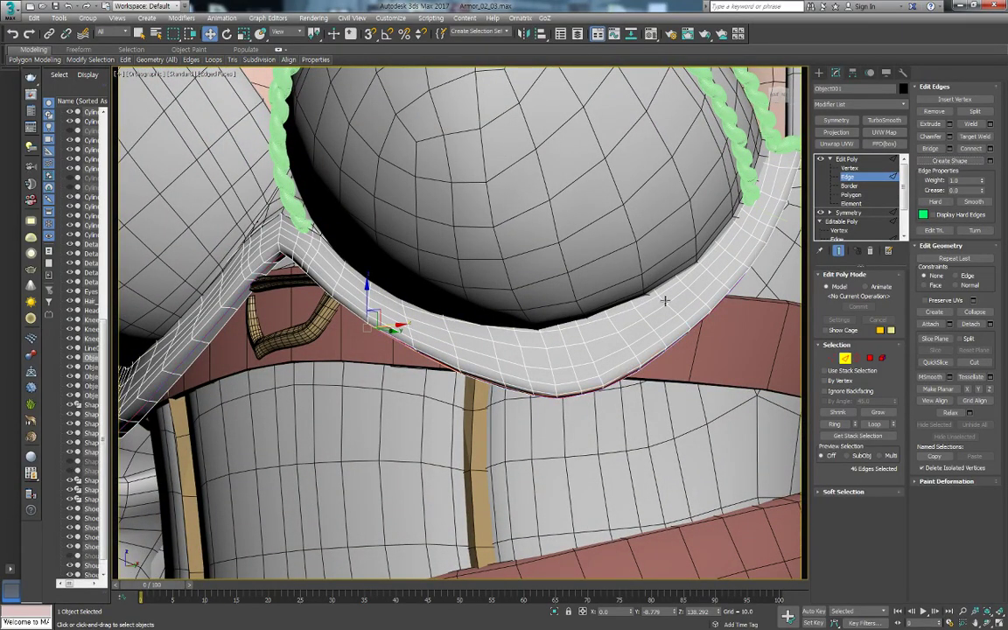
{"action": "key", "text": "F3"}
{"action": "middle_click_drag", "start_coordinate": [464, 367], "coordinate": [618, 307], "text": "alt"}
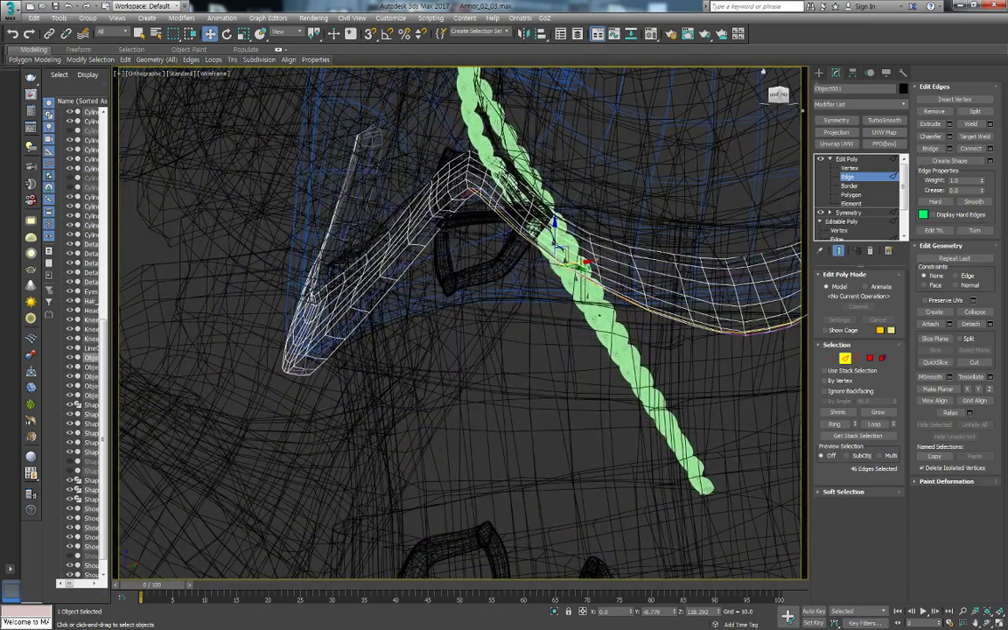
{"action": "left_click", "coordinate": [367, 298]}
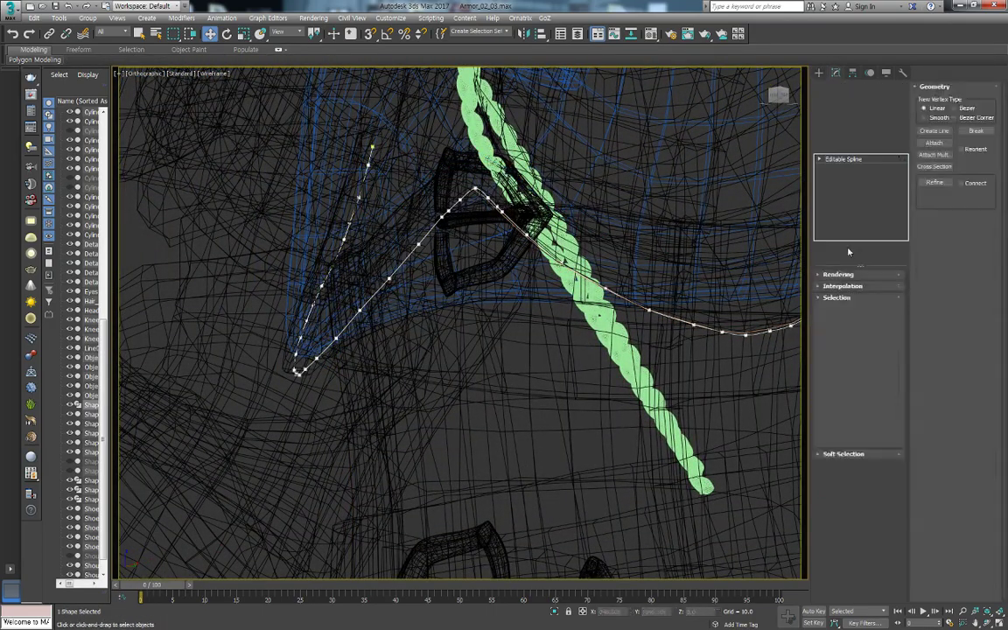
Return to shaded display and frame the whole character from the front
{"action": "mouse_move", "coordinate": [785, 150]}
{"action": "middle_mouse_down", "text": "alt"}
{"action": "mouse_move", "coordinate": [577, 265]}
{"action": "mouse_move", "coordinate": [658, 323]}
{"action": "mouse_move", "coordinate": [665, 219]}
{"action": "middle_mouse_up", "text": "alt"}
{"action": "scroll", "coordinate": [658, 323], "scroll_direction": "down", "scroll_amount": 5}
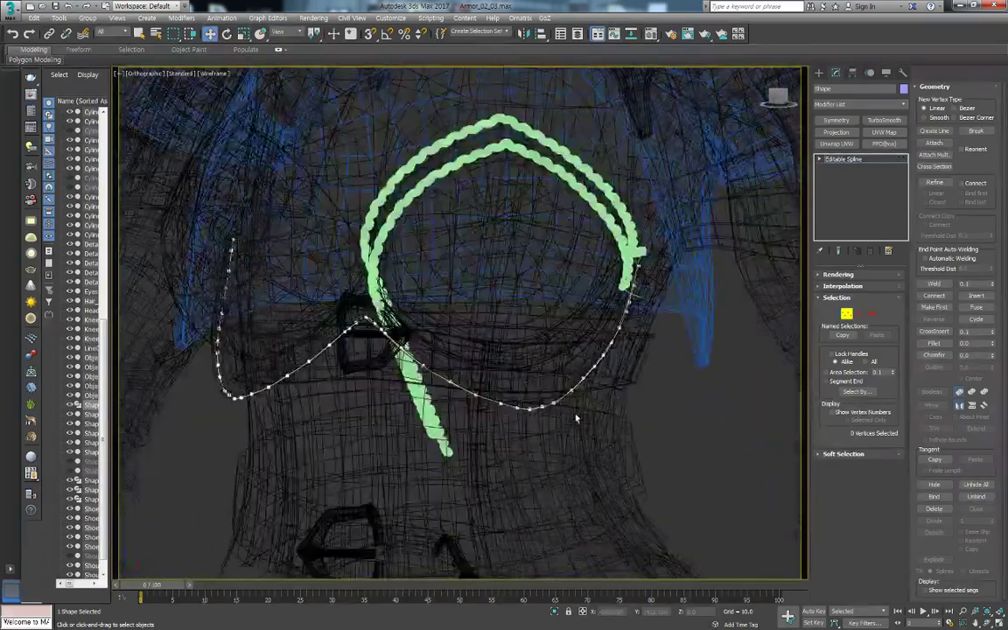
{"action": "left_click", "coordinate": [820, 73]}
{"action": "middle_click_drag", "start_coordinate": [567, 360], "coordinate": [596, 400], "text": "alt"}
{"action": "key", "text": "F3"}
{"action": "scroll", "coordinate": [608, 400], "scroll_direction": "up", "scroll_amount": 3}
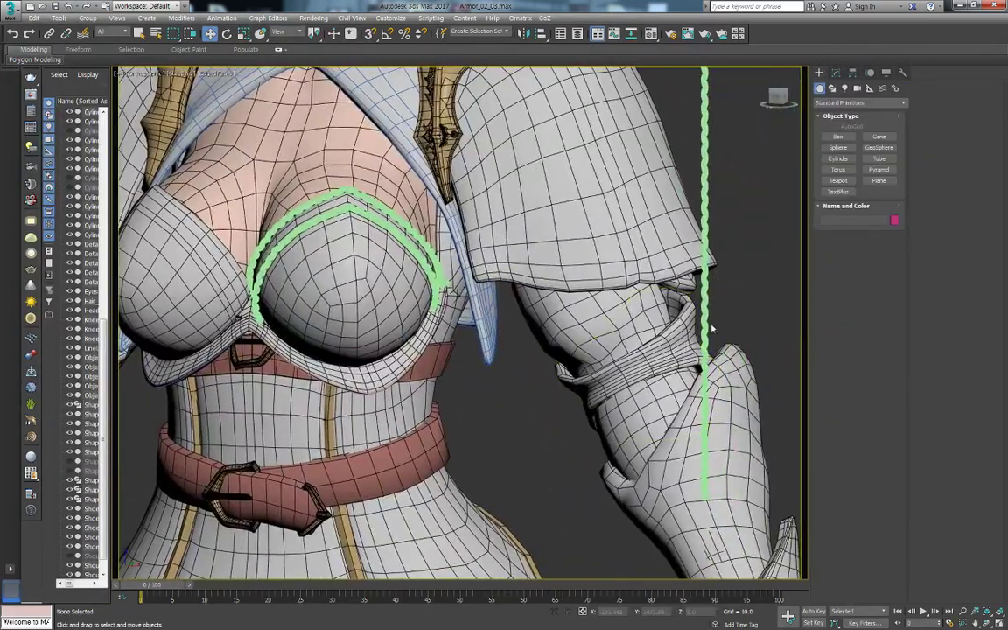
{"action": "scroll", "coordinate": [711, 329], "scroll_direction": "down", "scroll_amount": 5}
{"action": "scroll", "coordinate": [736, 288], "scroll_direction": "up", "scroll_amount": 2}
{"action": "scroll", "coordinate": [722, 308], "scroll_direction": "up", "scroll_amount": 2}
{"action": "scroll", "coordinate": [648, 328], "scroll_direction": "up", "scroll_amount": 2}
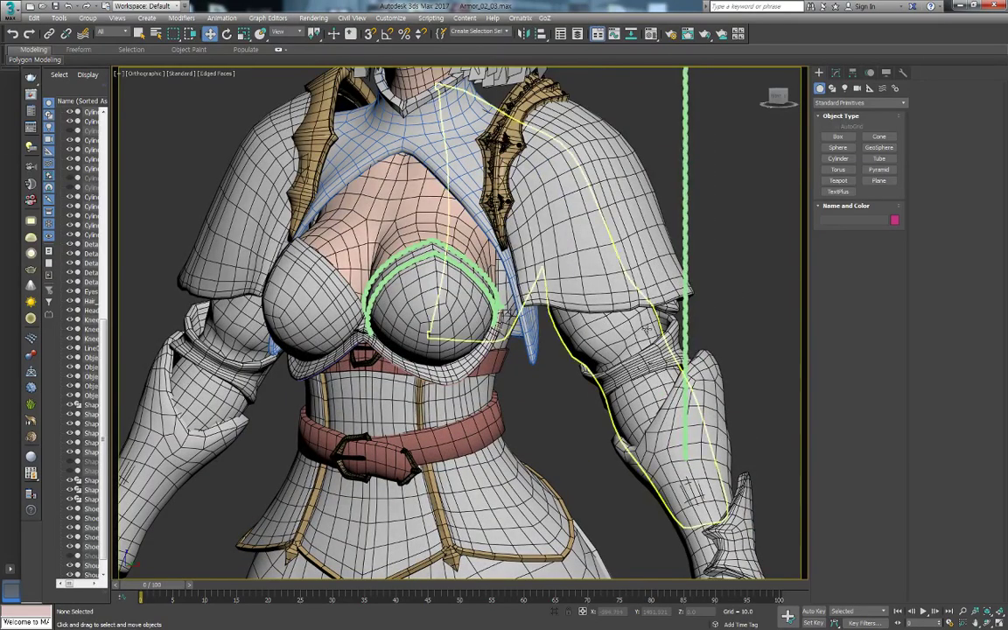
{"action": "key", "text": "f"}
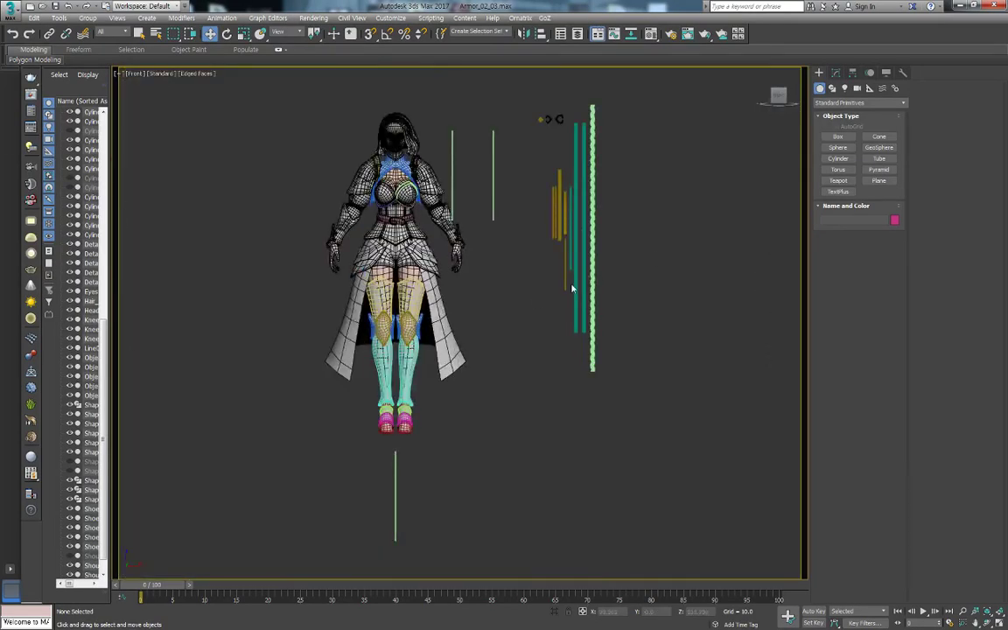
{"action": "middle_click_drag", "start_coordinate": [418, 485], "coordinate": [432, 486]}
Move rope cylinder Cylinder019 from below the feet up beside the chest
{"action": "left_click", "coordinate": [411, 490]}
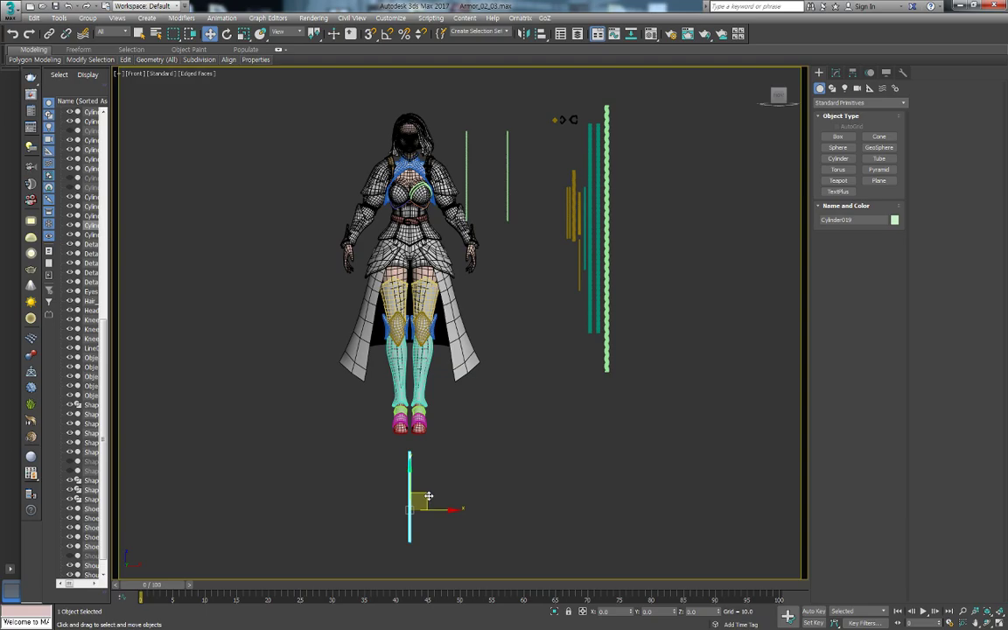
{"action": "left_click_drag", "start_coordinate": [429, 496], "coordinate": [468, 162]}
{"action": "scroll", "coordinate": [528, 202], "scroll_direction": "up", "scroll_amount": 2}
{"action": "scroll", "coordinate": [527, 202], "scroll_direction": "up", "scroll_amount": 1}
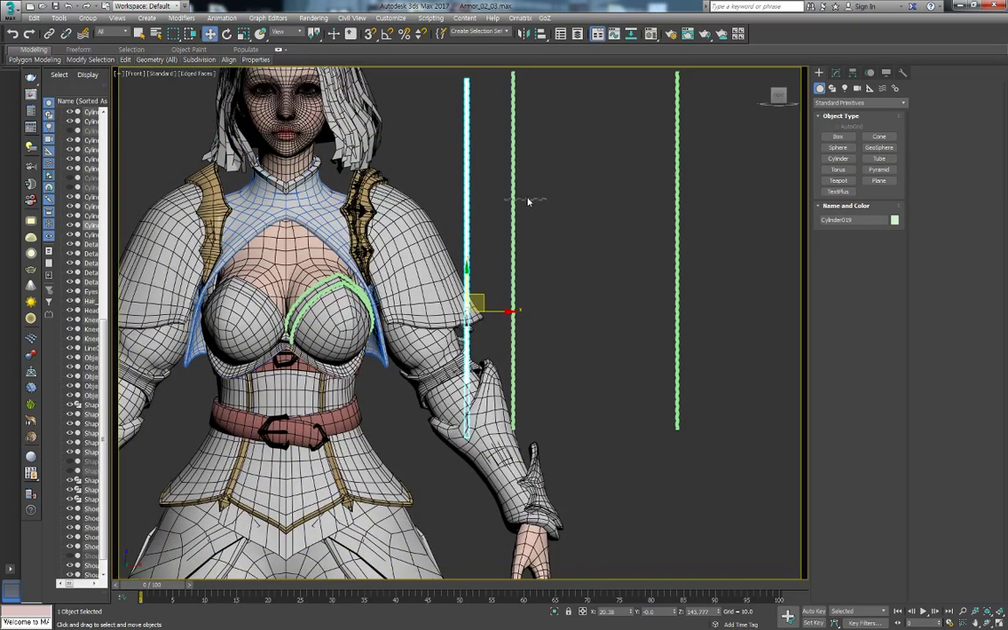
Shift both rope cylinders to the right, then keep only the left one selected
{"action": "left_click", "coordinate": [513, 201], "text": "ctrl"}
{"action": "left_click_drag", "start_coordinate": [452, 208], "coordinate": [530, 207]}
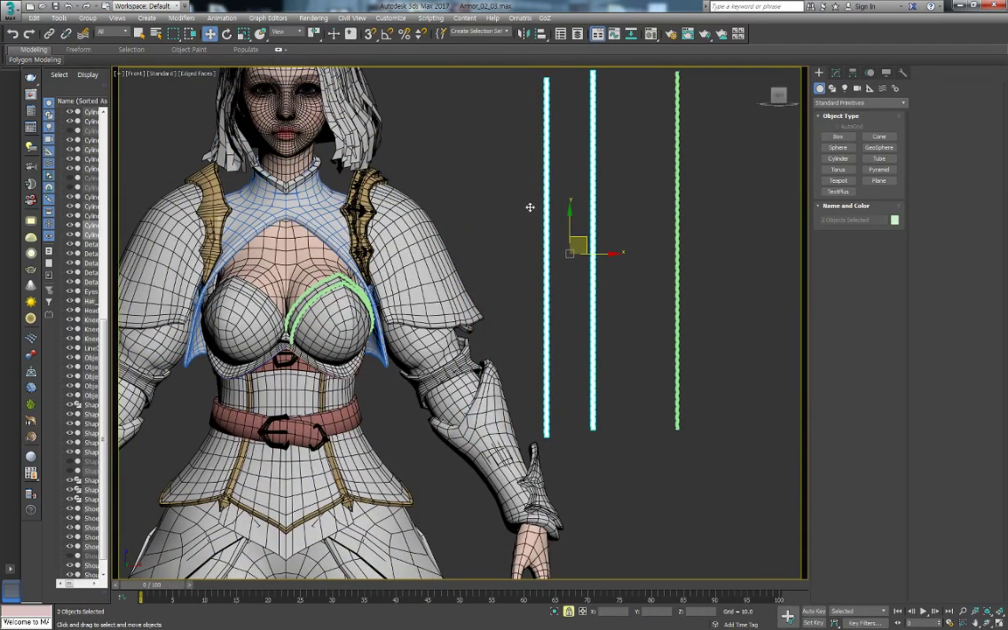
{"action": "left_click", "coordinate": [542, 254]}
Add a Patch Deform (WSM) binding to Cylinder019
{"action": "scroll", "coordinate": [541, 255], "scroll_direction": "up", "scroll_amount": 3}
{"action": "middle_click_drag", "start_coordinate": [542, 255], "coordinate": [612, 263], "text": "alt"}
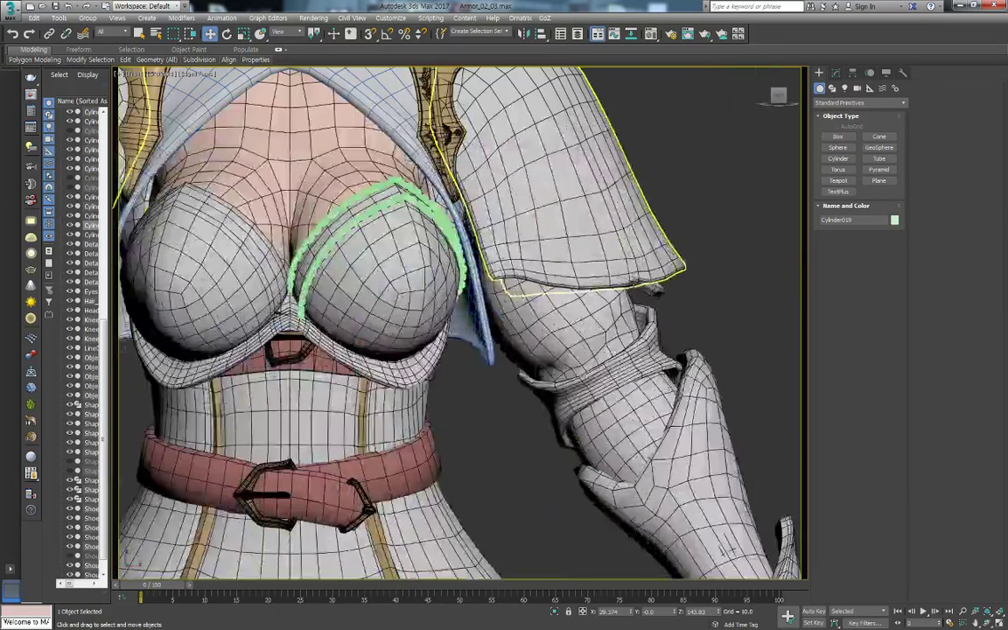
{"action": "left_click", "coordinate": [836, 72]}
{"action": "left_click", "coordinate": [864, 106]}
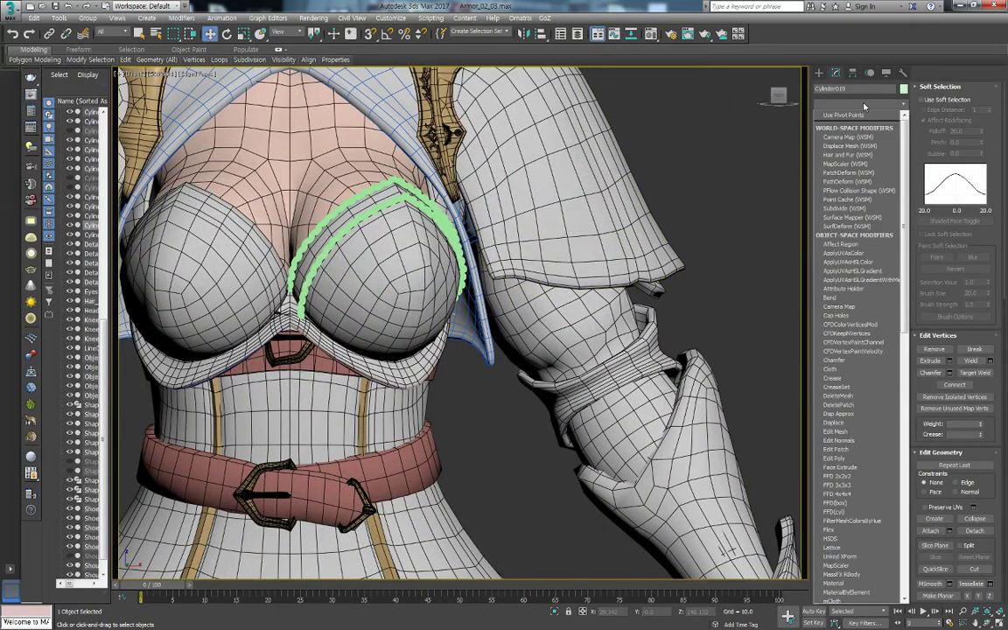
{"action": "key", "text": "p"}
{"action": "key", "text": "Return"}
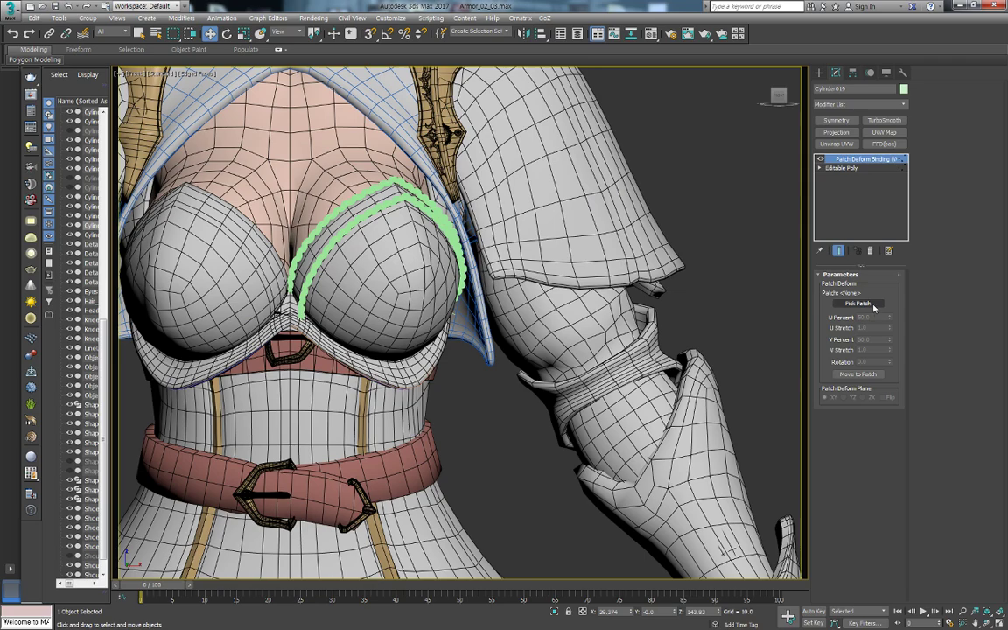
Try the bodice as the deform patch, dismiss the Illegal Patch warning, and delete the modifier
{"action": "left_click", "coordinate": [857, 304]}
{"action": "key", "text": "f"}
{"action": "scroll", "coordinate": [408, 342], "scroll_direction": "up", "scroll_amount": 2}
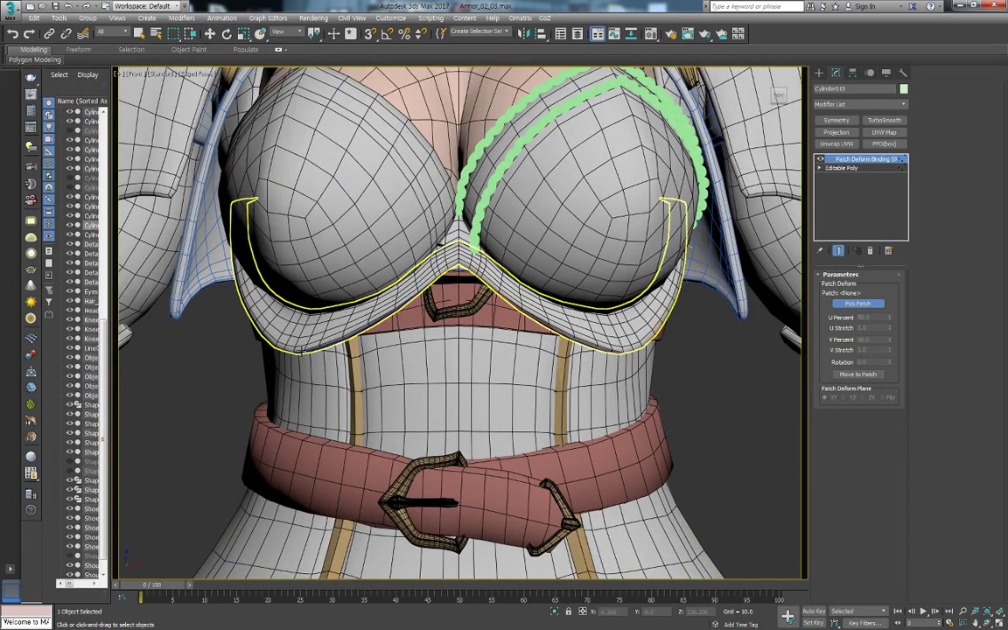
{"action": "left_click", "coordinate": [307, 357]}
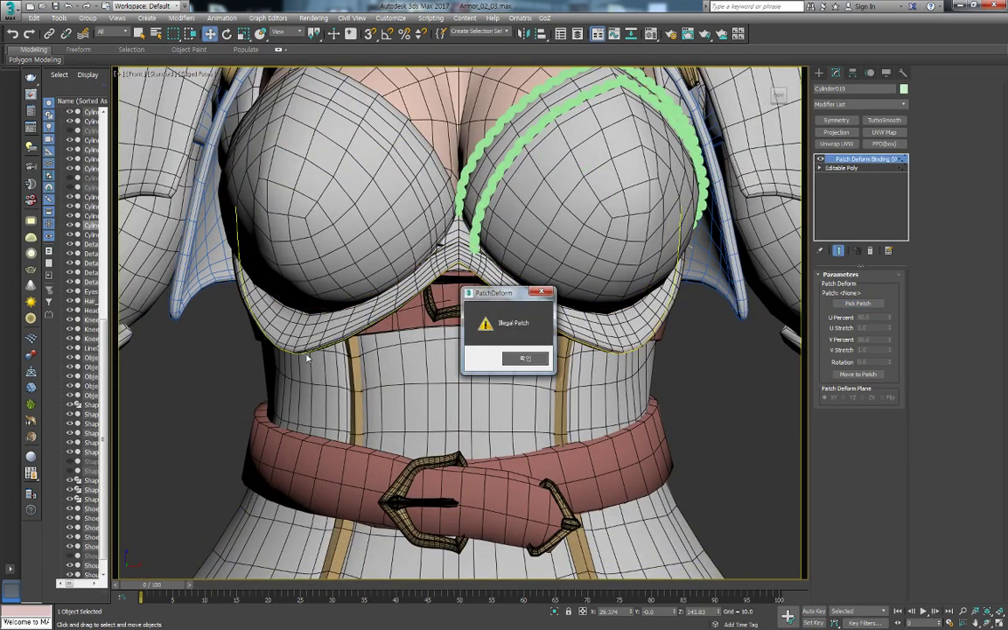
{"action": "left_click", "coordinate": [523, 358]}
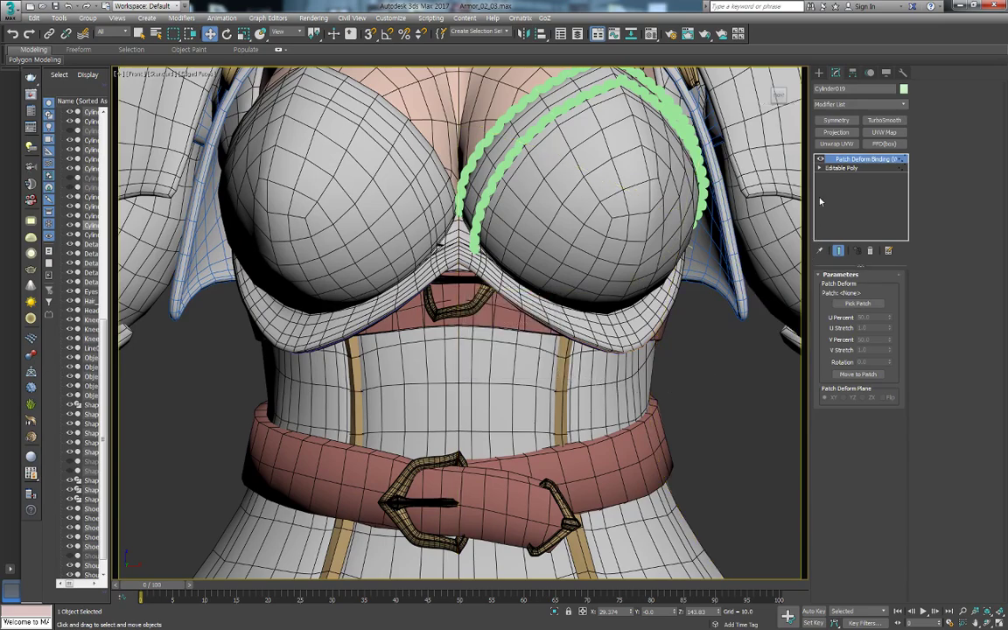
{"action": "left_click", "coordinate": [872, 250]}
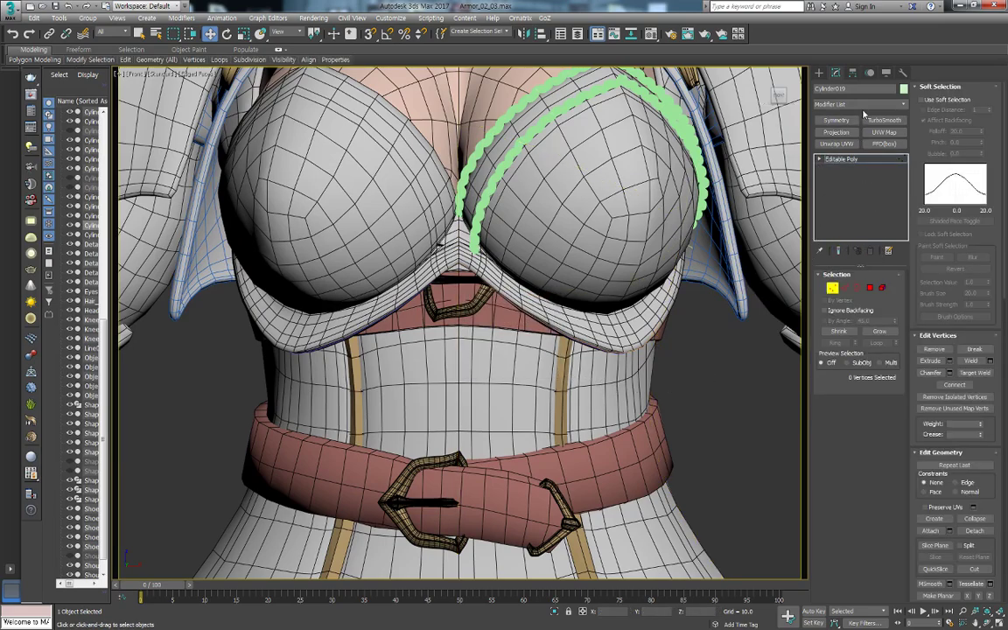
Add a Path Deform Binding to Cylinder019 and pick the Shape spline as its path, framing the upper body
{"action": "left_click", "coordinate": [871, 108]}
{"action": "scroll", "coordinate": [877, 106], "scroll_direction": "down", "scroll_amount": 1}
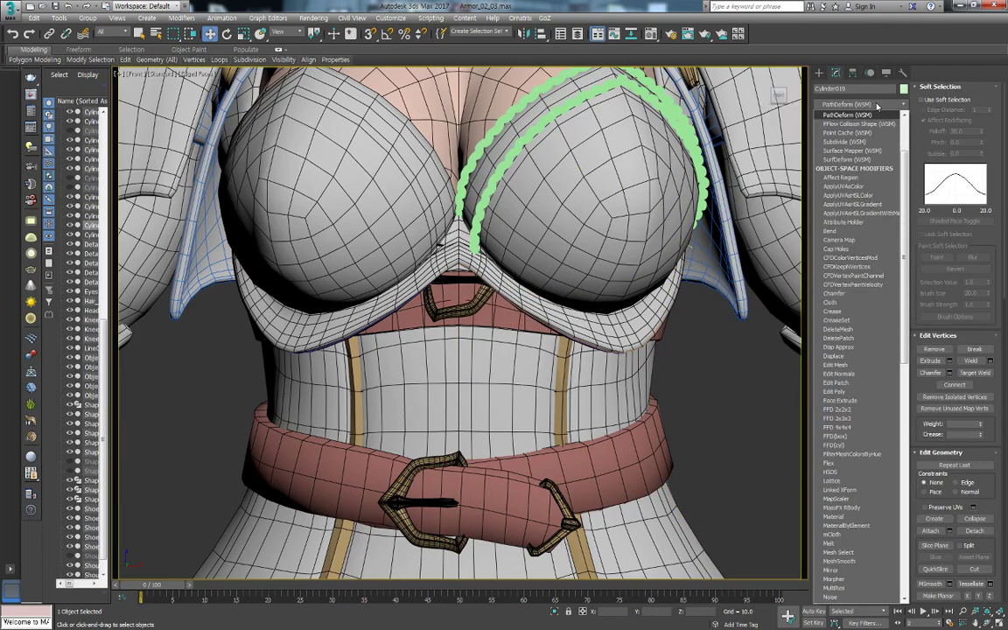
{"action": "left_click", "coordinate": [834, 115]}
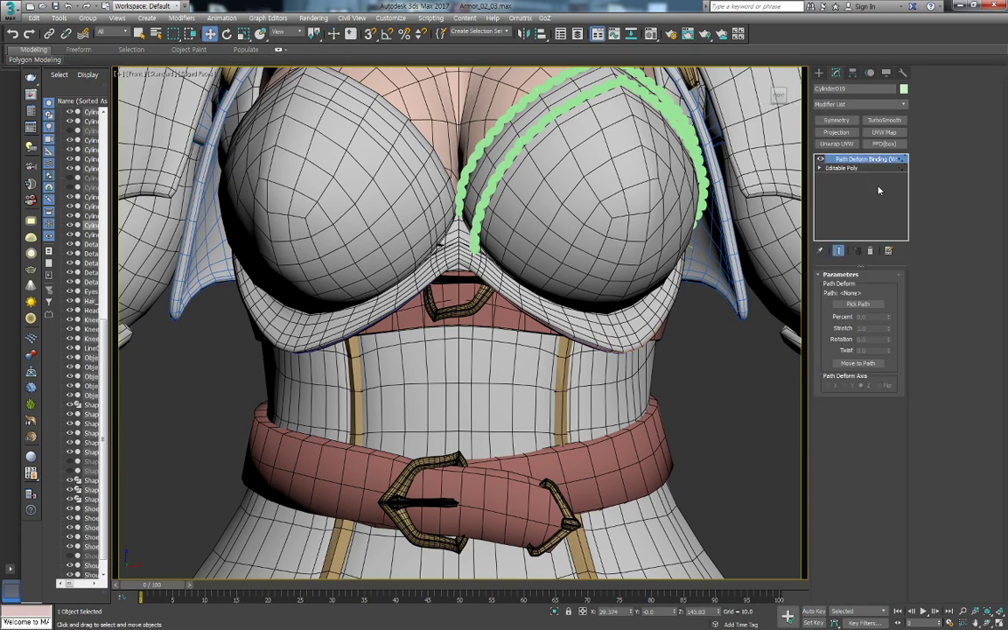
{"action": "left_click", "coordinate": [847, 304]}
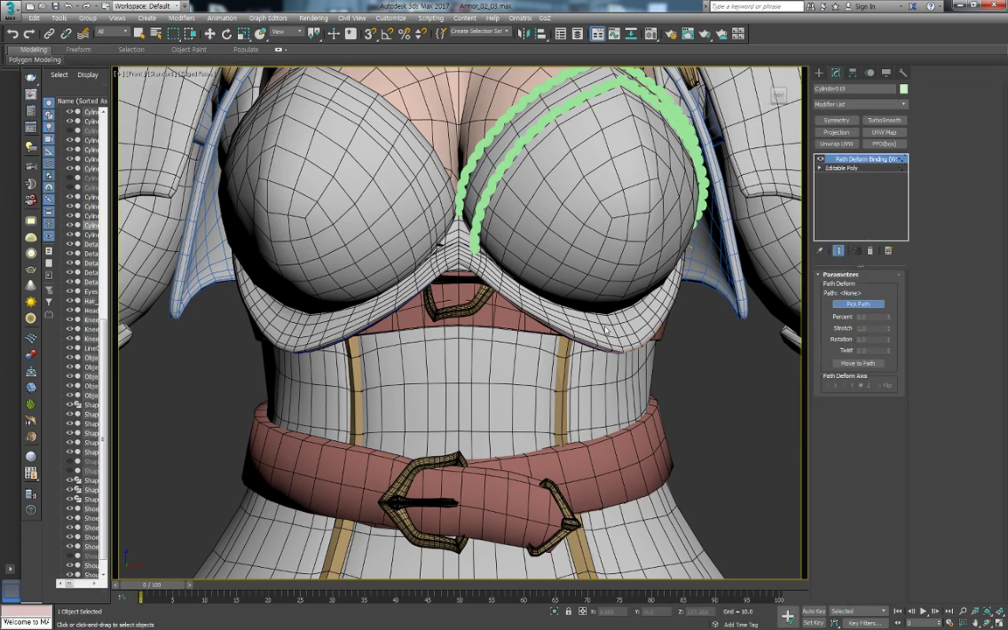
{"action": "left_click", "coordinate": [343, 324]}
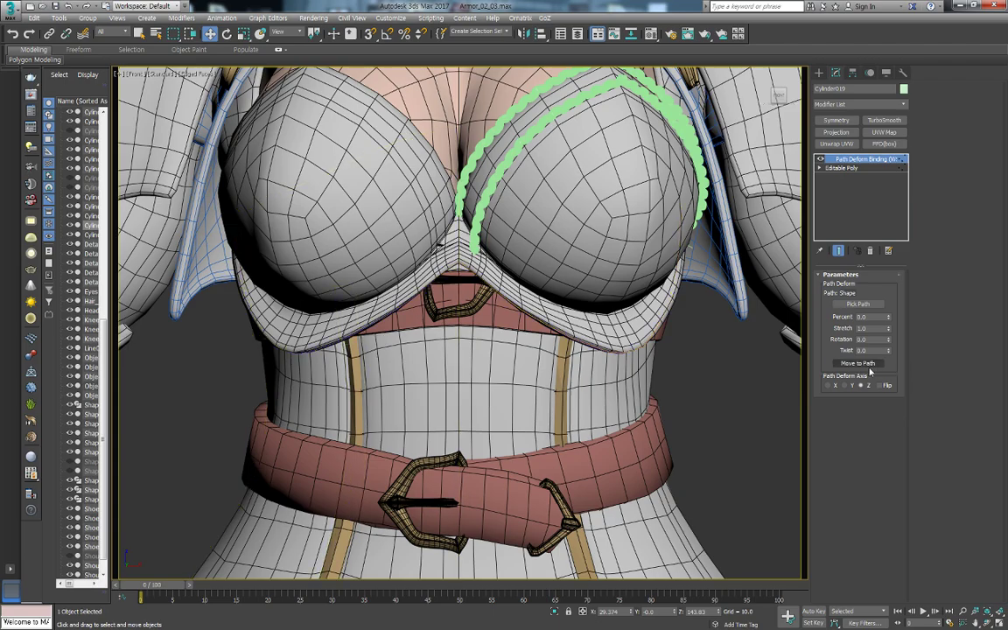
{"action": "scroll", "coordinate": [612, 297], "scroll_direction": "down", "scroll_amount": 2}
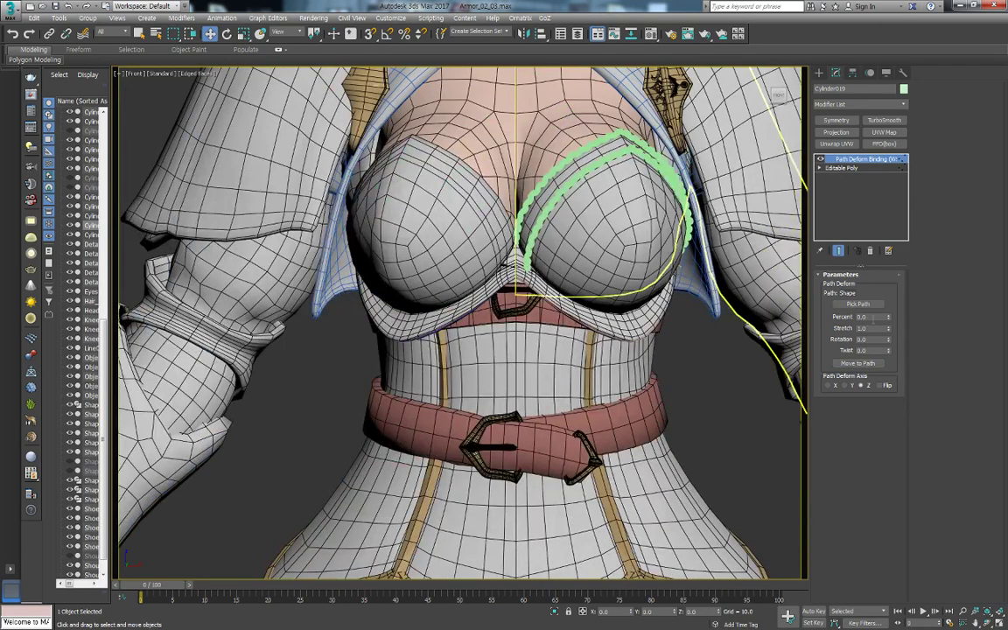
{"action": "scroll", "coordinate": [631, 302], "scroll_direction": "down", "scroll_amount": 2}
{"action": "scroll", "coordinate": [604, 289], "scroll_direction": "down", "scroll_amount": 1}
{"action": "scroll", "coordinate": [591, 280], "scroll_direction": "down", "scroll_amount": 2}
{"action": "scroll", "coordinate": [613, 350], "scroll_direction": "down", "scroll_amount": 2}
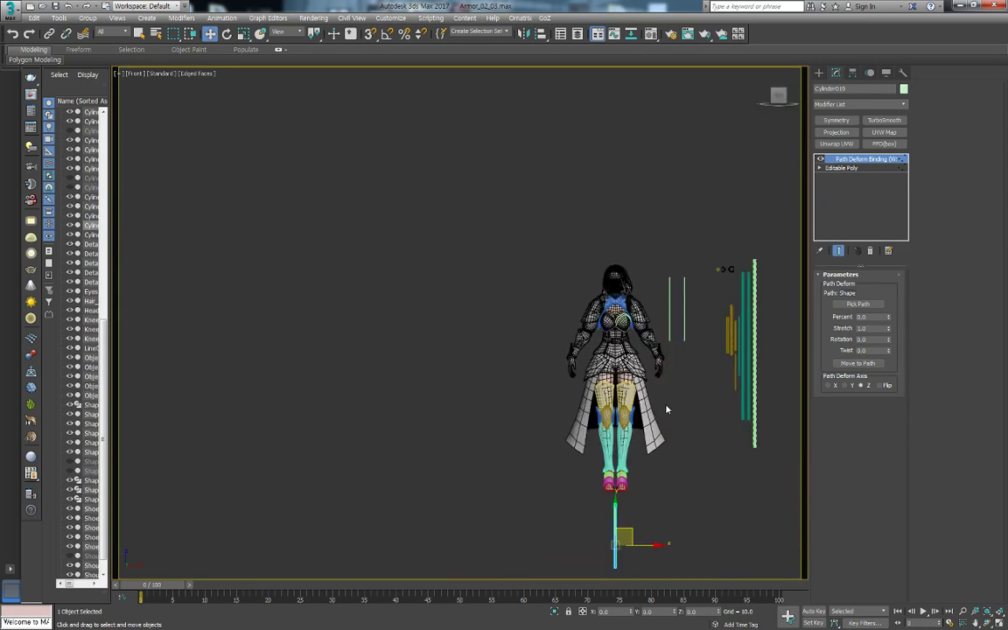
{"action": "scroll", "coordinate": [656, 394], "scroll_direction": "up", "scroll_amount": 2}
{"action": "scroll", "coordinate": [726, 359], "scroll_direction": "up", "scroll_amount": 3}
{"action": "middle_click_drag", "start_coordinate": [488, 236], "coordinate": [699, 438]}
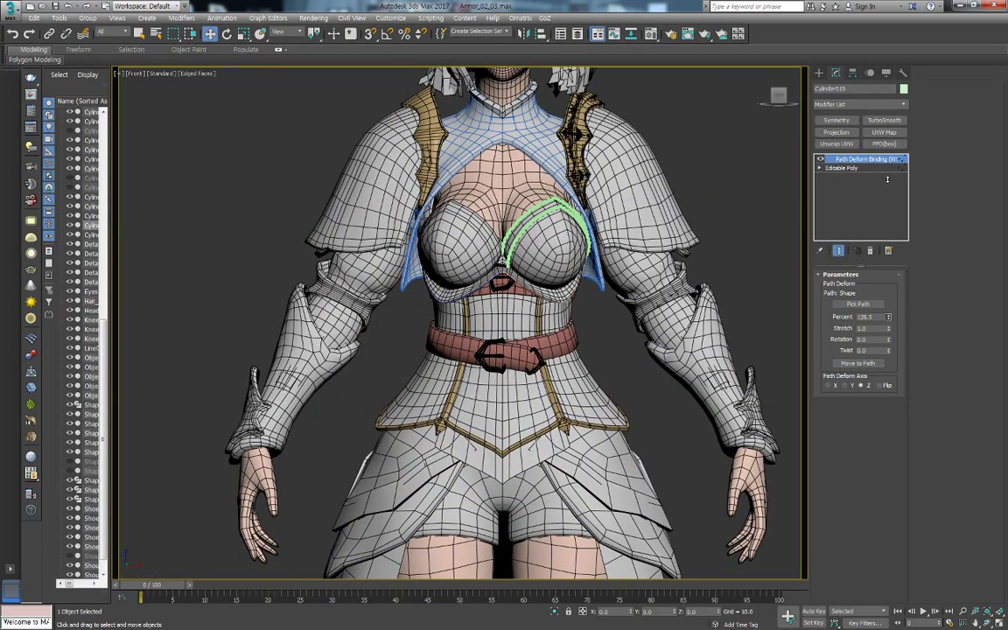
Delete the Path Deform Binding from Cylinder019 and leave vertex editing
{"action": "left_click", "coordinate": [870, 251]}
{"action": "scroll", "coordinate": [613, 230], "scroll_direction": "down", "scroll_amount": 3}
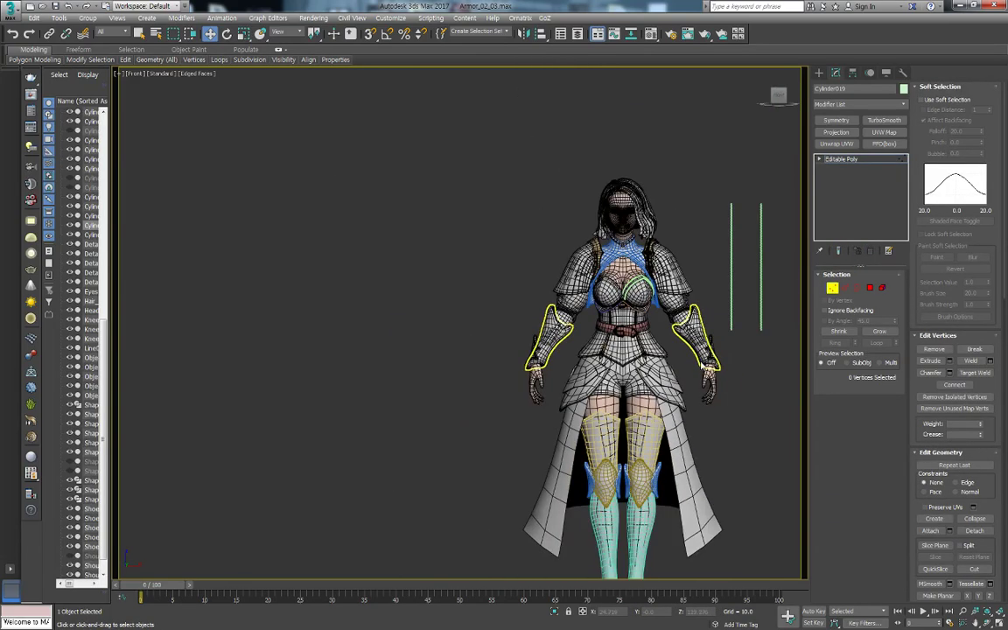
{"action": "scroll", "coordinate": [613, 230], "scroll_direction": "down", "scroll_amount": 2}
{"action": "mouse_move", "coordinate": [586, 471]}
{"action": "left_mouse_down"}
{"action": "mouse_move", "coordinate": [571, 479]}
{"action": "mouse_move", "coordinate": [630, 162]}
{"action": "left_mouse_up"}
{"action": "left_click", "coordinate": [819, 73]}
Reset Cylinder019's transform with Reset XForm in wireframe view
{"action": "scroll", "coordinate": [626, 157], "scroll_direction": "up", "scroll_amount": 4}
{"action": "key", "text": "F3"}
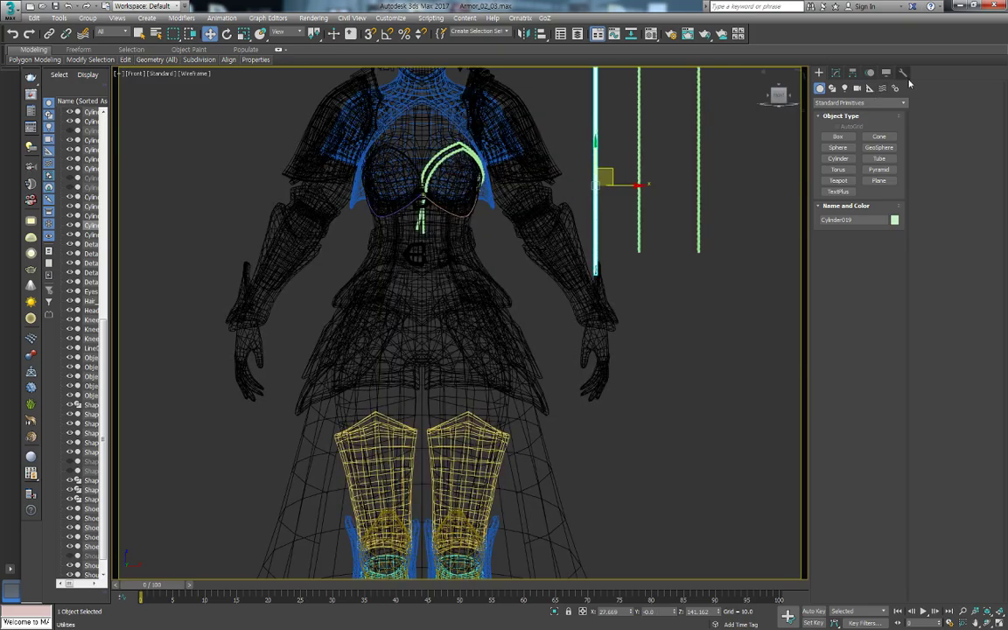
{"action": "left_click", "coordinate": [903, 73]}
{"action": "left_click", "coordinate": [857, 203]}
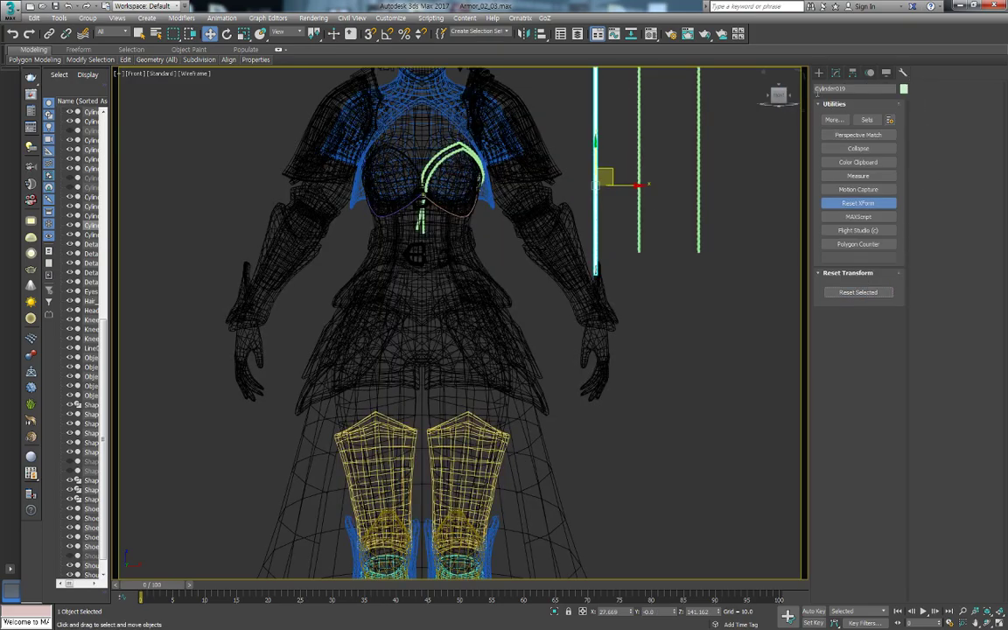
Collapse Cylinder019's modifier stack to a plain Editable Poly and deselect everything
{"action": "left_click", "coordinate": [836, 72]}
{"action": "right_click", "coordinate": [847, 159]}
{"action": "left_click", "coordinate": [889, 256]}
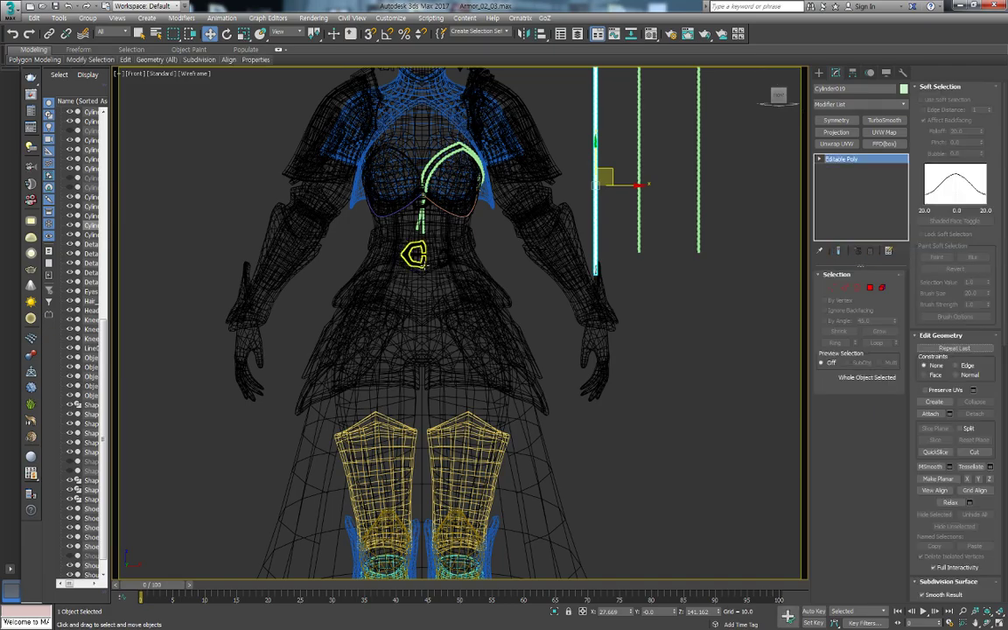
{"action": "scroll", "coordinate": [427, 265], "scroll_direction": "up", "scroll_amount": 3}
{"action": "scroll", "coordinate": [411, 288], "scroll_direction": "up", "scroll_amount": 3}
{"action": "scroll", "coordinate": [603, 333], "scroll_direction": "up", "scroll_amount": 3}
{"action": "left_click", "coordinate": [556, 306]}
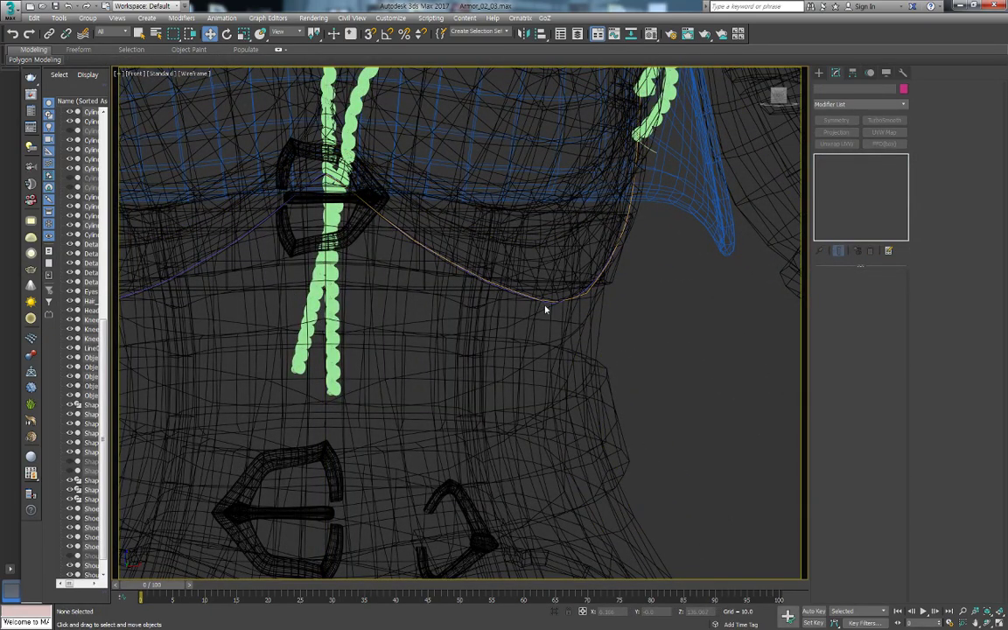
Select all vertices of the under-bust Shape spline at vertex level
{"action": "left_click", "coordinate": [206, 263]}
{"action": "key", "text": "1"}
{"action": "scroll", "coordinate": [561, 320], "scroll_direction": "up", "scroll_amount": 2}
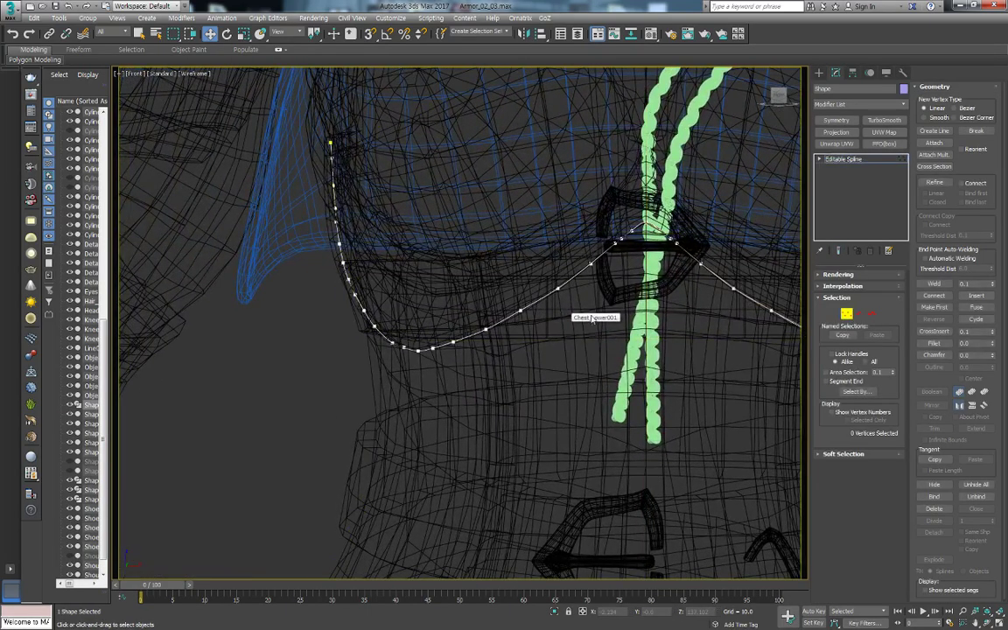
{"action": "key", "text": "z"}
{"action": "scroll", "coordinate": [563, 327], "scroll_direction": "up", "scroll_amount": 4}
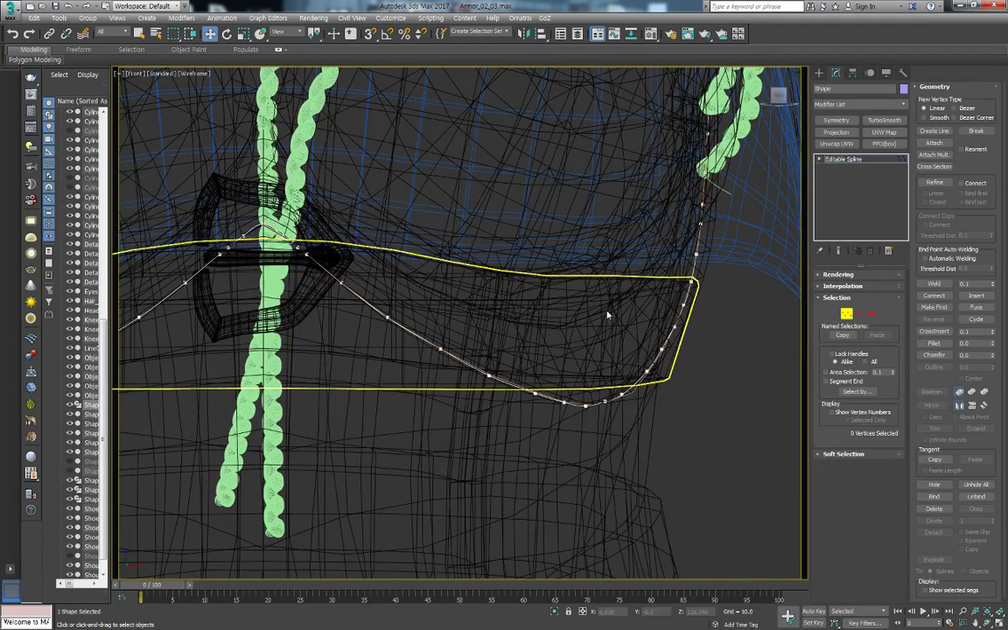
{"action": "key", "text": "ctrl+a"}
{"action": "key", "text": "z"}
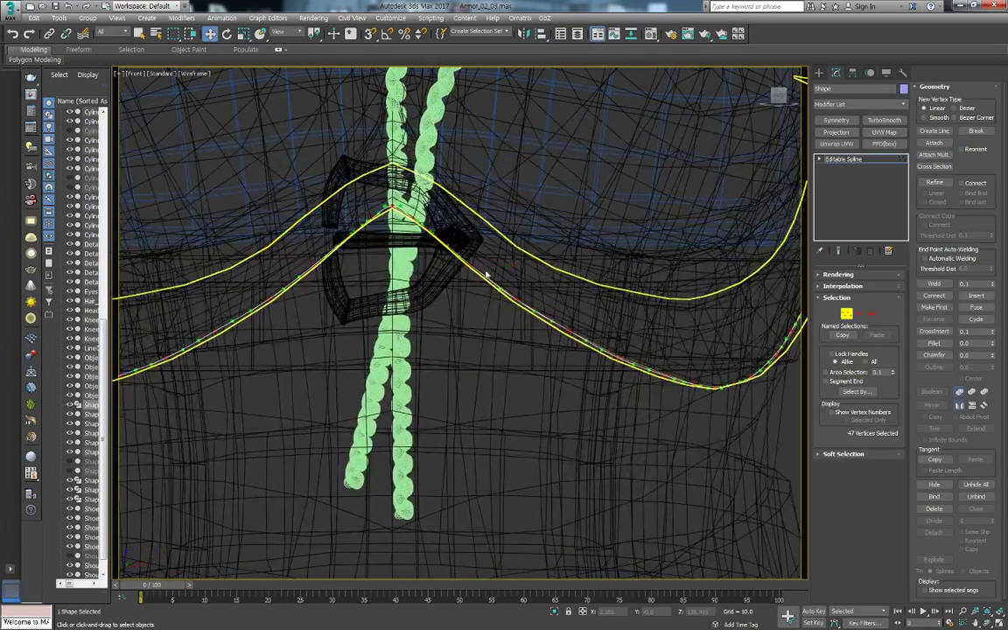
Convert all 47 spline vertices to Corner type and exit vertex level
{"action": "right_click", "coordinate": [444, 253]}
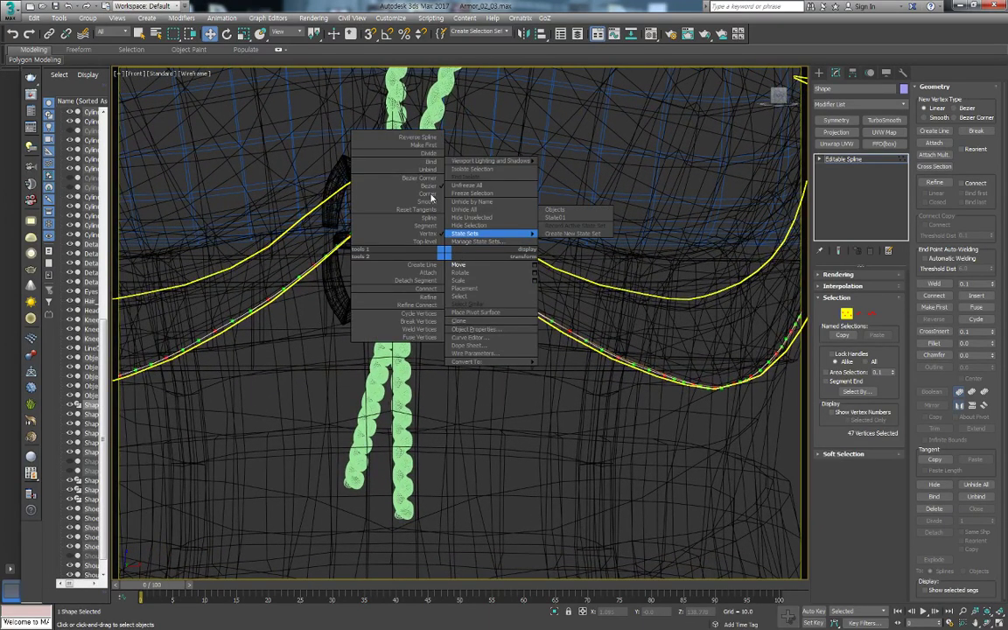
{"action": "left_click", "coordinate": [428, 193]}
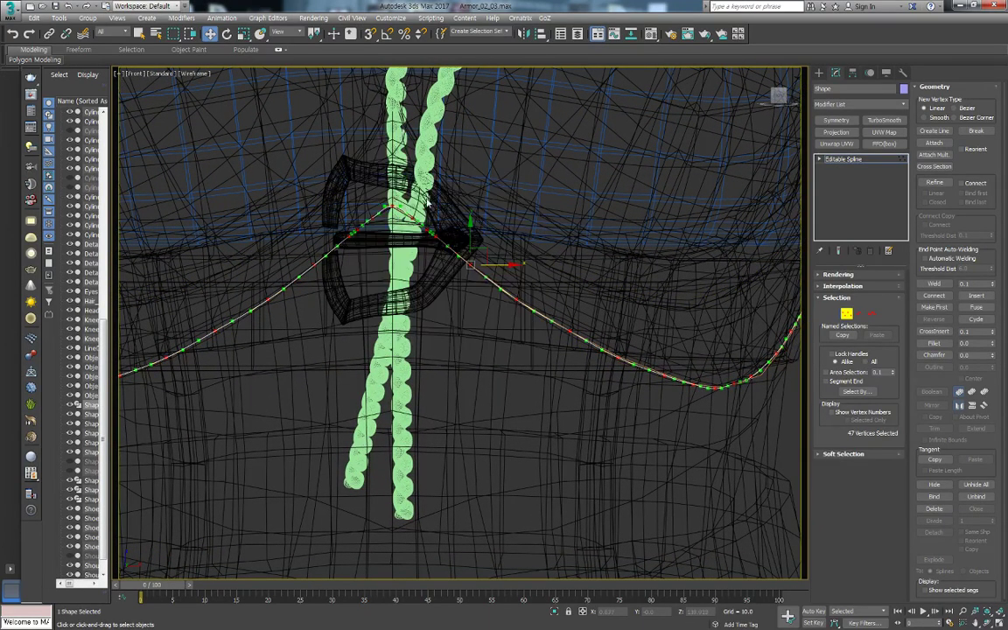
{"action": "right_click", "coordinate": [469, 262]}
{"action": "left_click", "coordinate": [407, 187]}
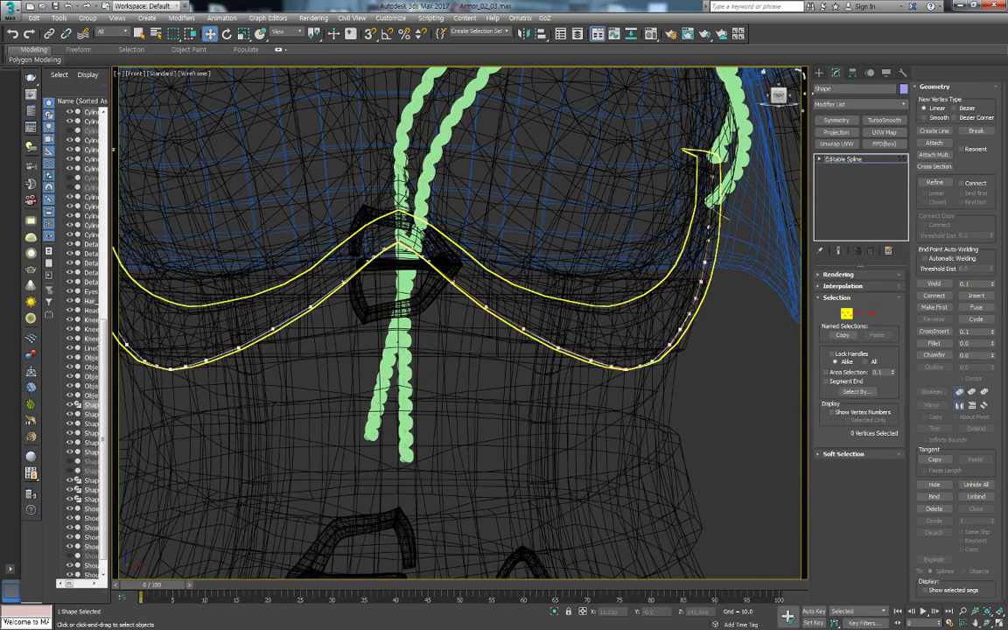
{"action": "left_click", "coordinate": [819, 73]}
{"action": "middle_click_drag", "start_coordinate": [716, 346], "coordinate": [690, 346]}
{"action": "scroll", "coordinate": [657, 359], "scroll_direction": "down", "scroll_amount": 5}
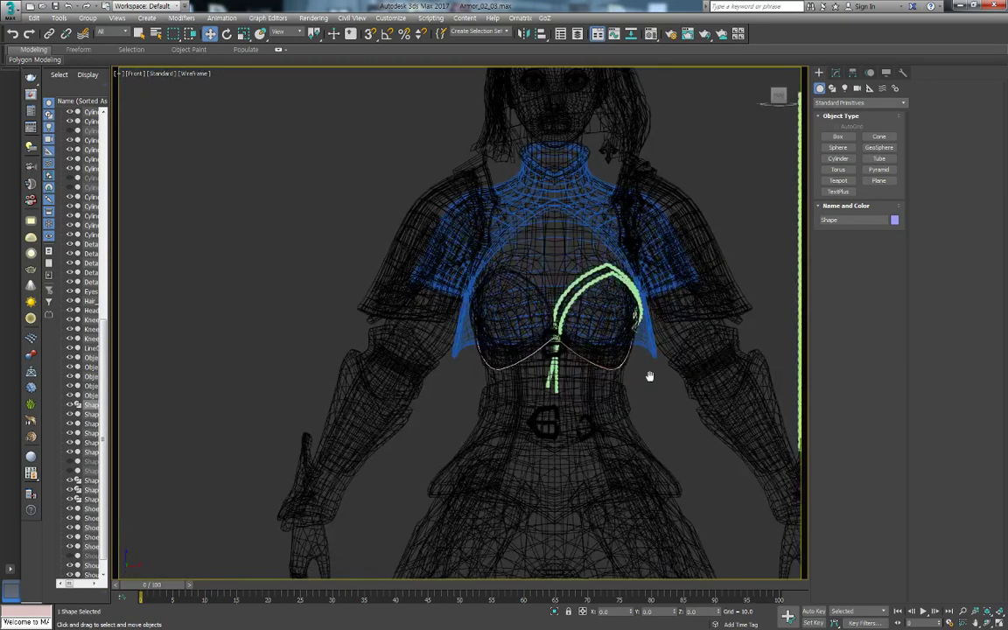
Add a PathDeform (WSM) modifier to the tall rope cylinder
{"action": "left_click", "coordinate": [706, 305]}
{"action": "left_click", "coordinate": [836, 73]}
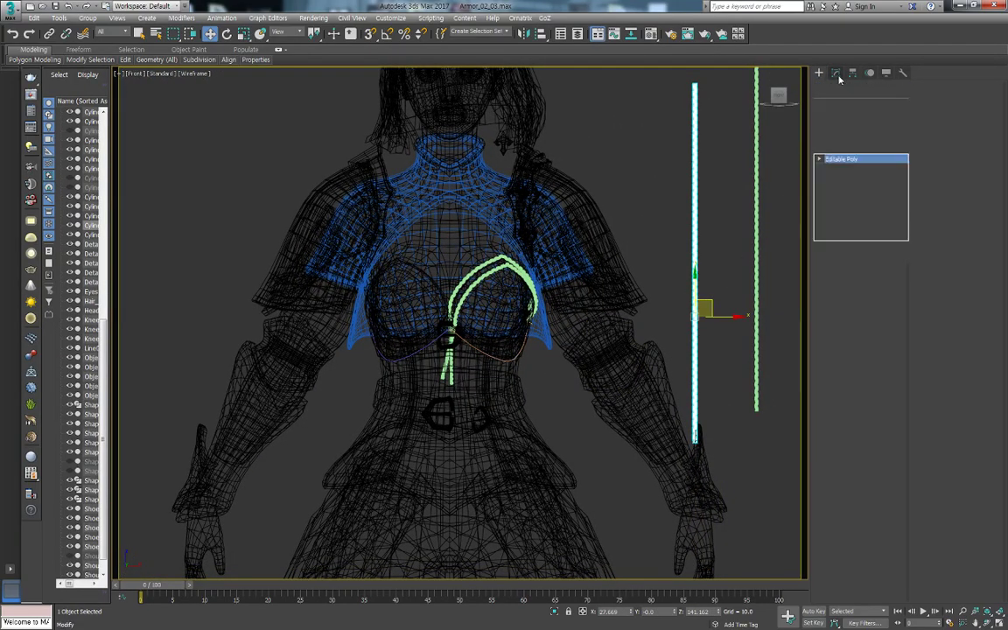
{"action": "left_click", "coordinate": [871, 106]}
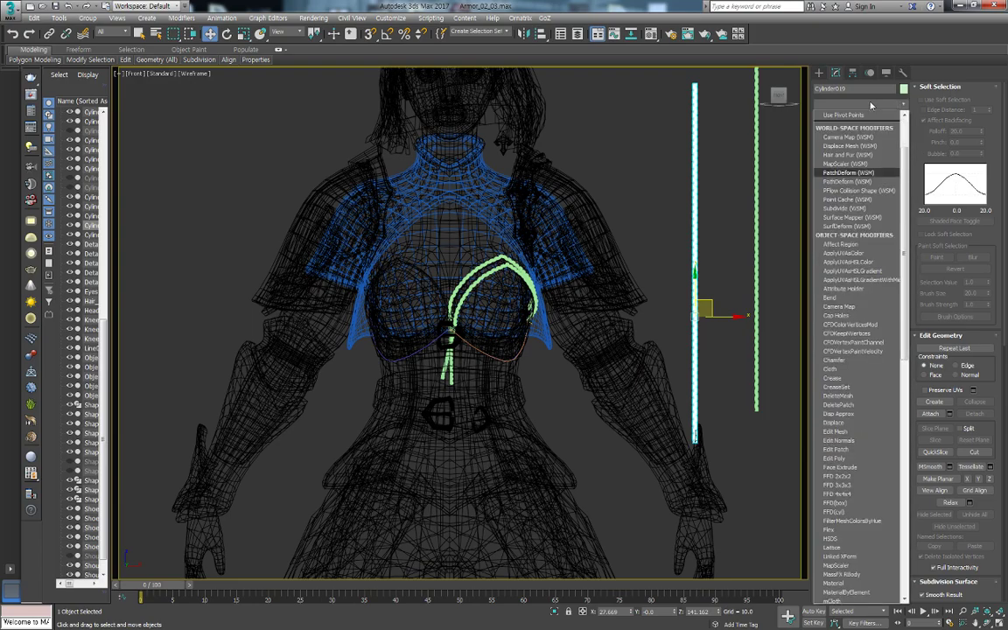
{"action": "scroll", "coordinate": [871, 106], "scroll_direction": "down", "scroll_amount": 3}
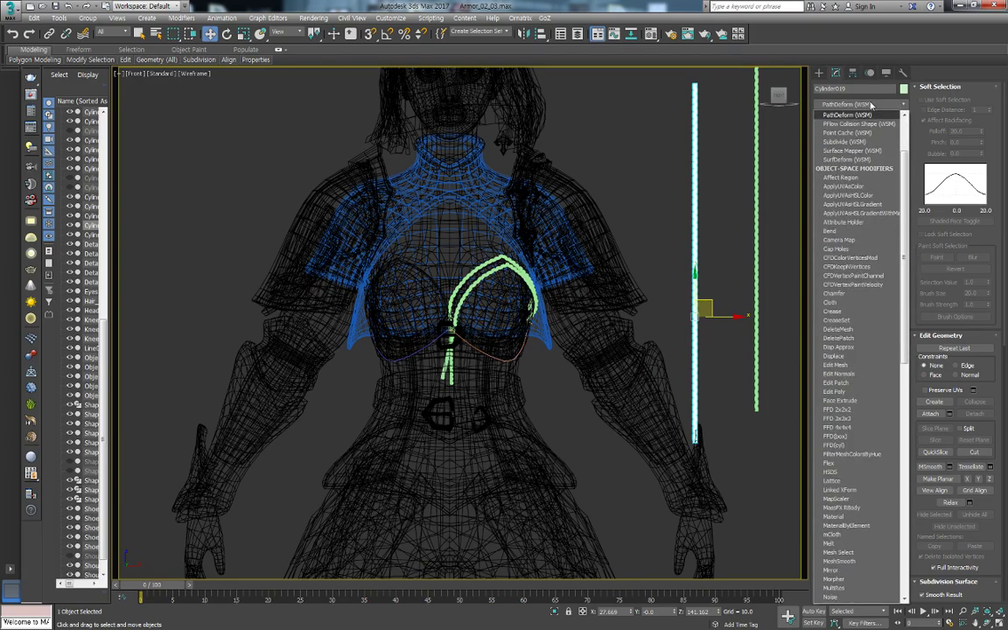
{"action": "left_click", "coordinate": [865, 114]}
Pick the under-bust spline as path, move the rope onto it, and set Percent to 27.0
{"action": "left_click", "coordinate": [857, 304]}
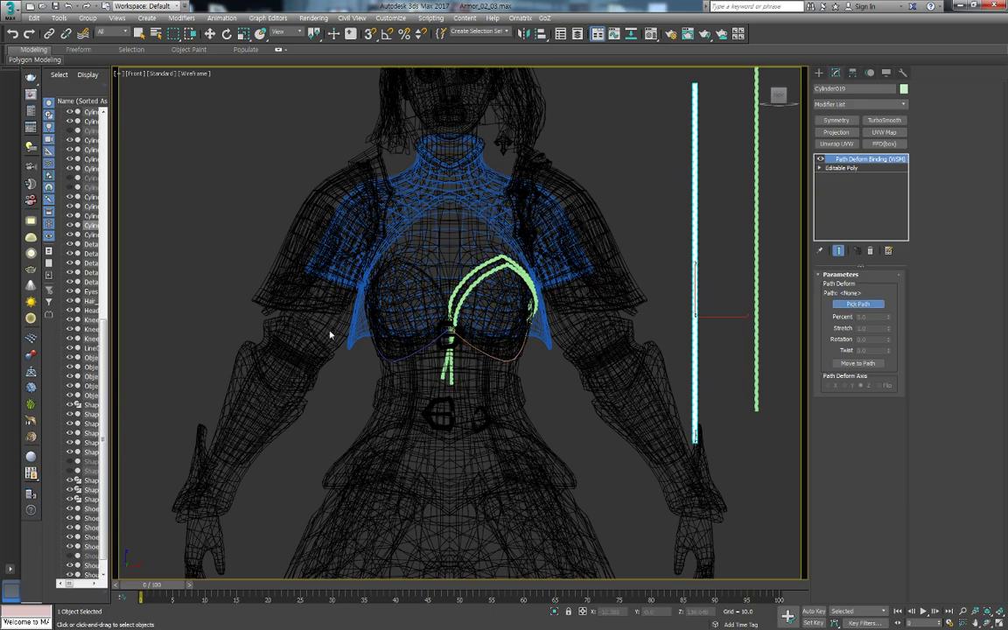
{"action": "left_click", "coordinate": [404, 351]}
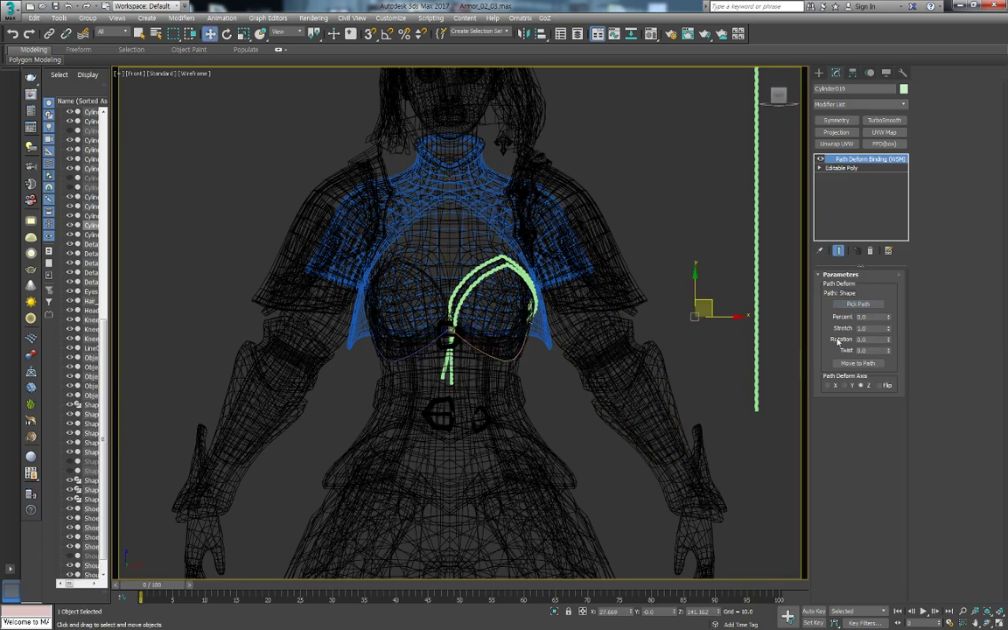
{"action": "left_click", "coordinate": [868, 365]}
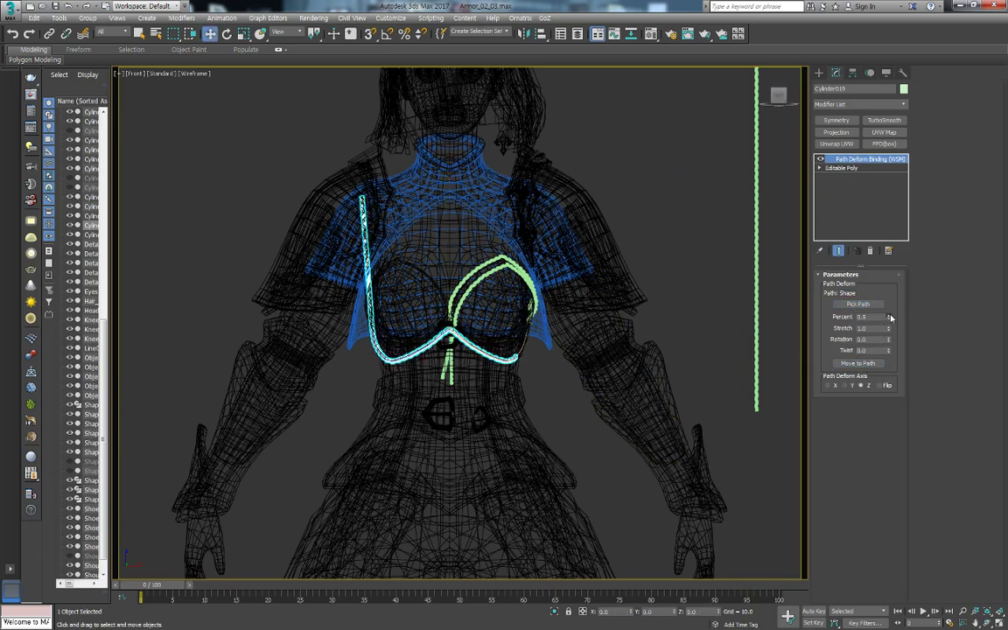
{"action": "left_click_drag", "start_coordinate": [890, 317], "coordinate": [897, 336]}
Adjust the rope's position along the under-bust path while orbiting to check the fit
{"action": "key", "text": "z"}
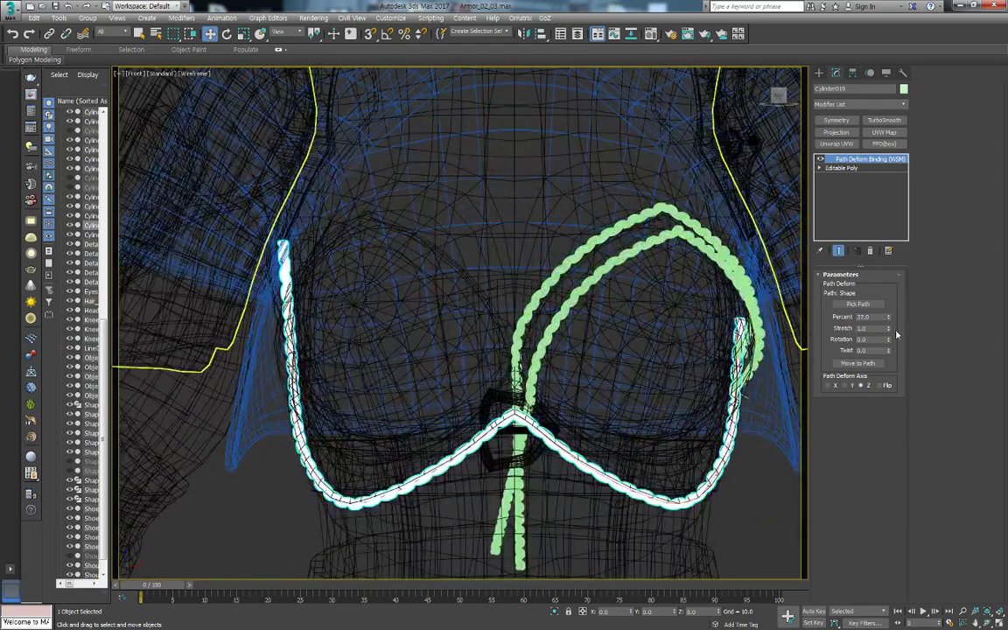
{"action": "double_click", "coordinate": [864, 328]}
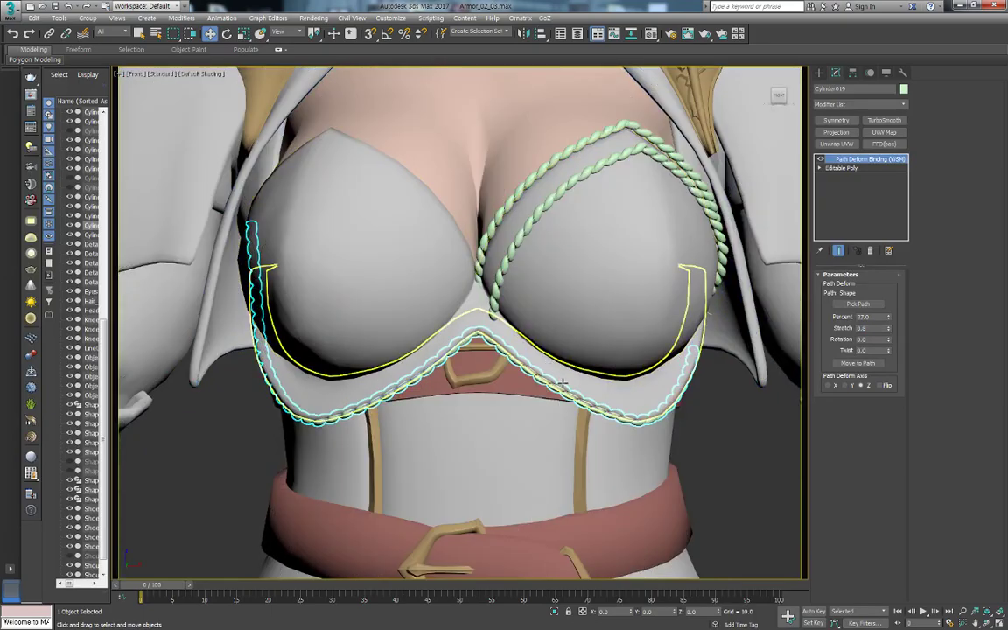
{"action": "mouse_move", "coordinate": [562, 383]}
{"action": "middle_mouse_down", "text": "alt"}
{"action": "mouse_move", "coordinate": [554, 335]}
{"action": "mouse_move", "coordinate": [630, 337]}
{"action": "middle_mouse_up", "text": "alt"}
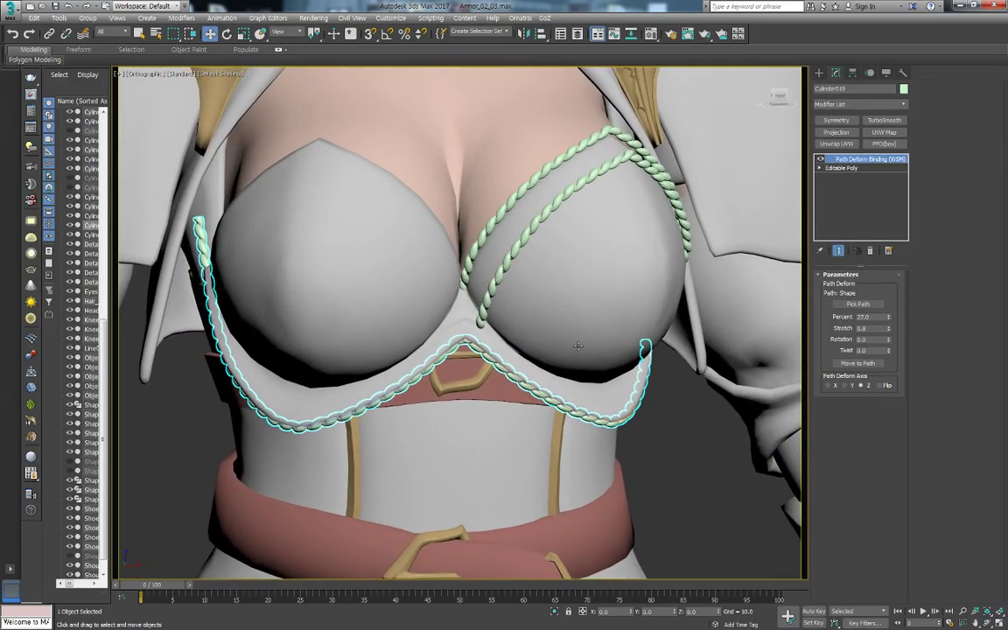
{"action": "left_click_drag", "start_coordinate": [889, 316], "coordinate": [889, 288]}
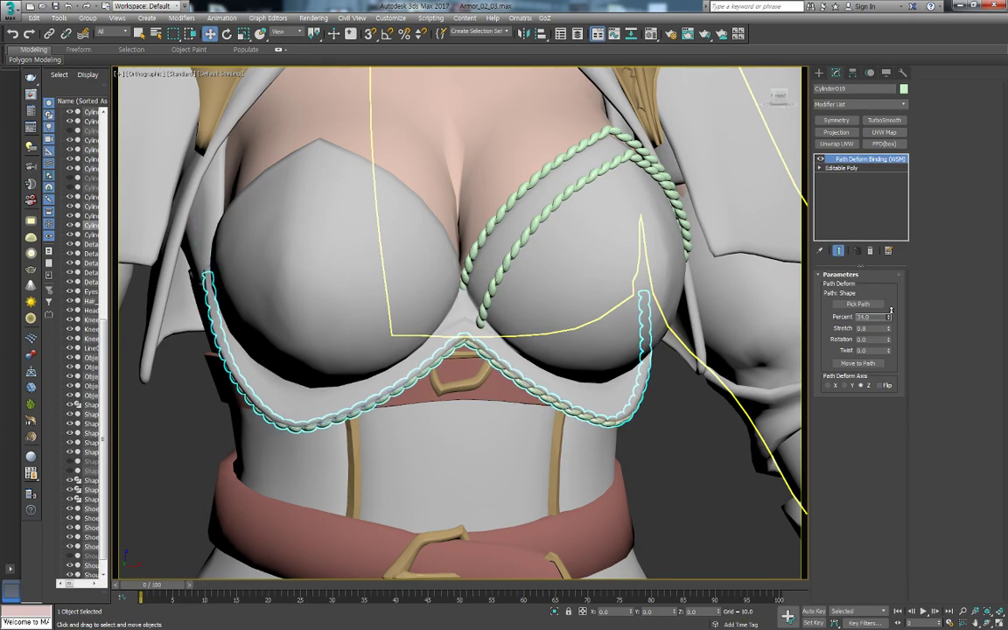
{"action": "mouse_move", "coordinate": [735, 315]}
{"action": "middle_mouse_down", "text": "alt"}
{"action": "mouse_move", "coordinate": [749, 310]}
{"action": "mouse_move", "coordinate": [711, 286]}
{"action": "mouse_move", "coordinate": [731, 320]}
{"action": "mouse_move", "coordinate": [754, 312]}
{"action": "middle_mouse_up", "text": "alt"}
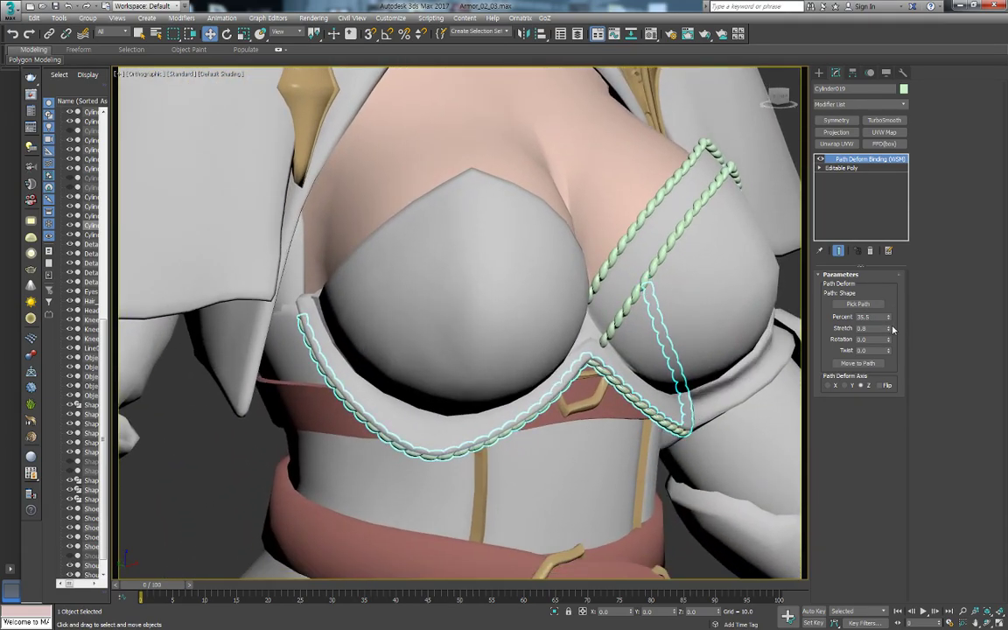
{"action": "left_click_drag", "start_coordinate": [889, 328], "coordinate": [889, 328]}
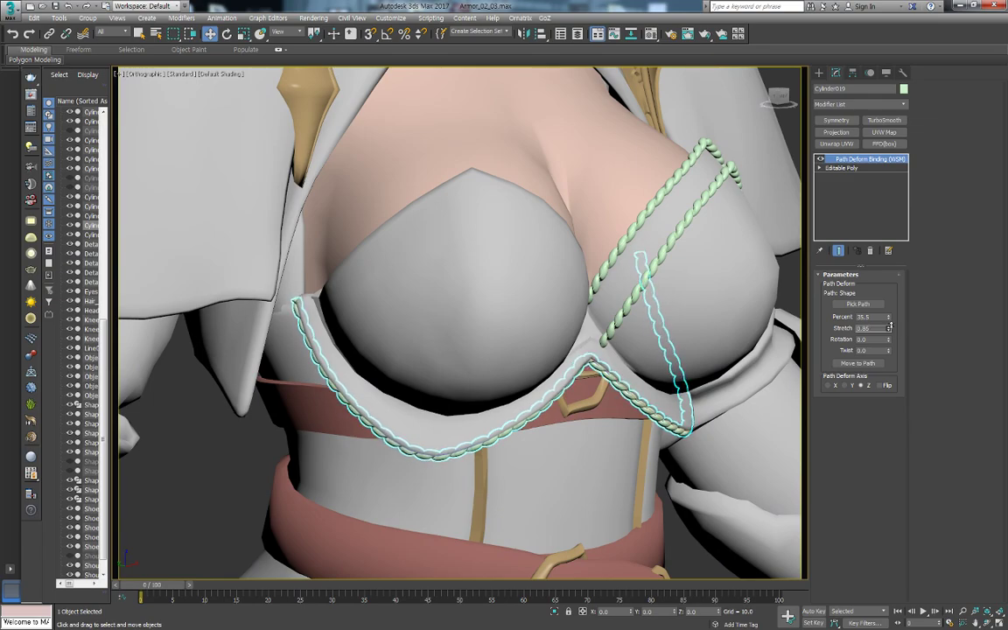
{"action": "middle_click_drag", "start_coordinate": [639, 332], "coordinate": [595, 337], "text": "alt"}
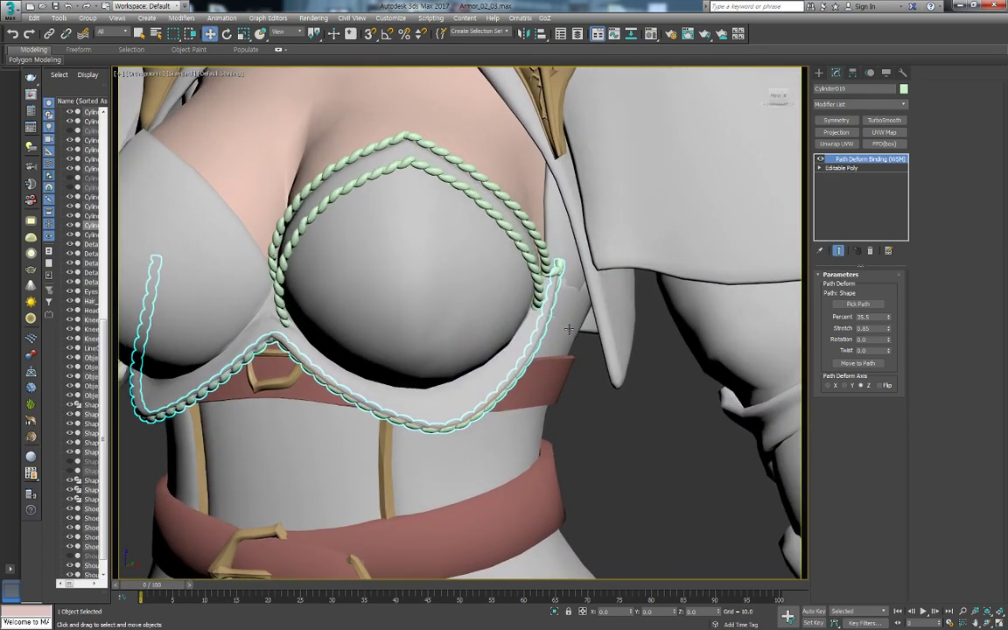
{"action": "left_click_drag", "start_coordinate": [888, 316], "coordinate": [889, 320]}
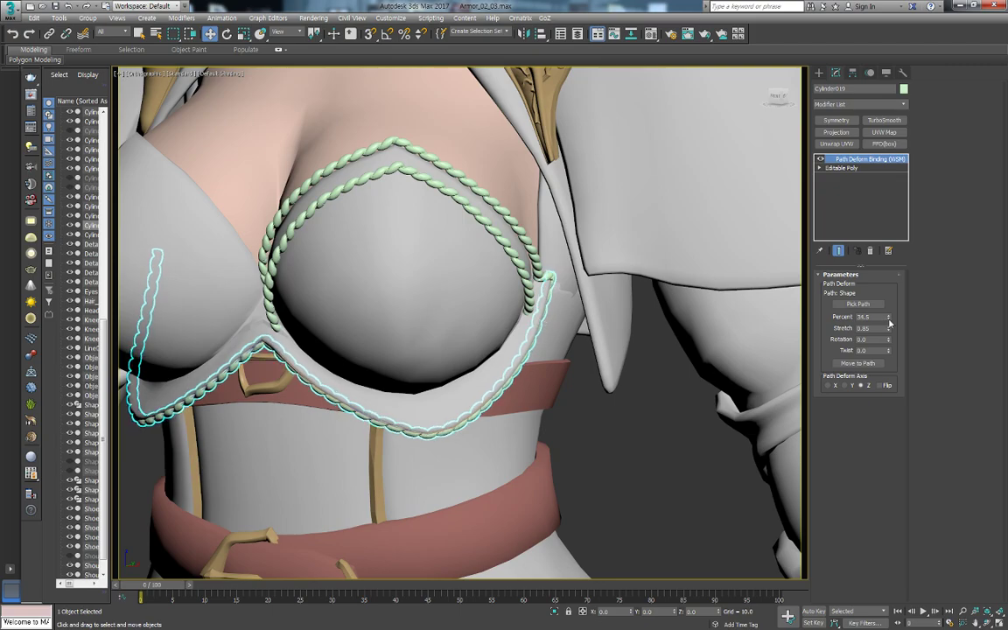
{"action": "middle_click_drag", "start_coordinate": [560, 333], "coordinate": [477, 338], "text": "alt"}
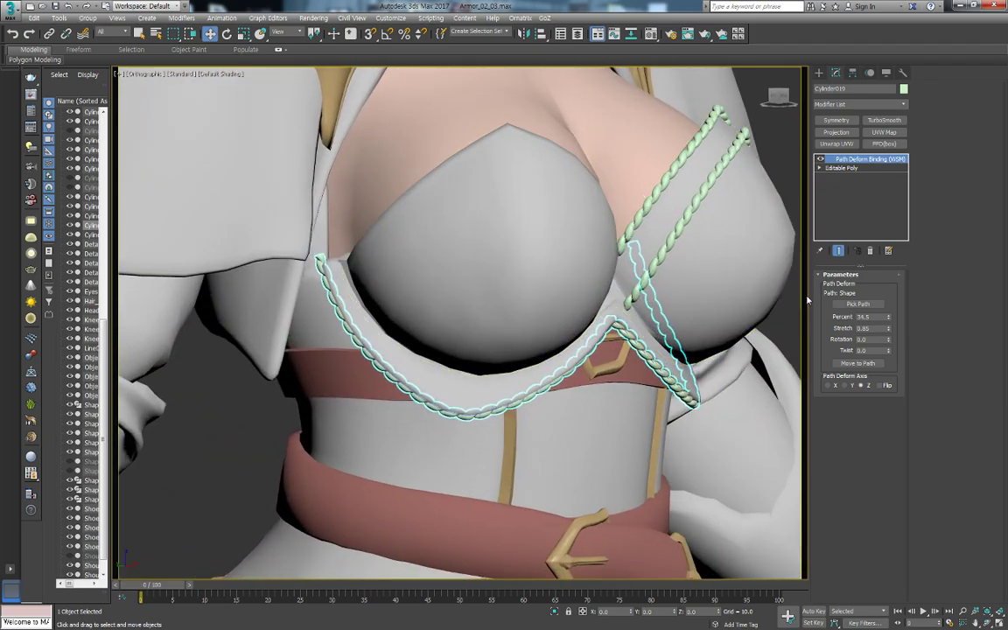
Set the rope's Percent to 35.0 and Stretch to 0.84
{"action": "left_click", "coordinate": [889, 318]}
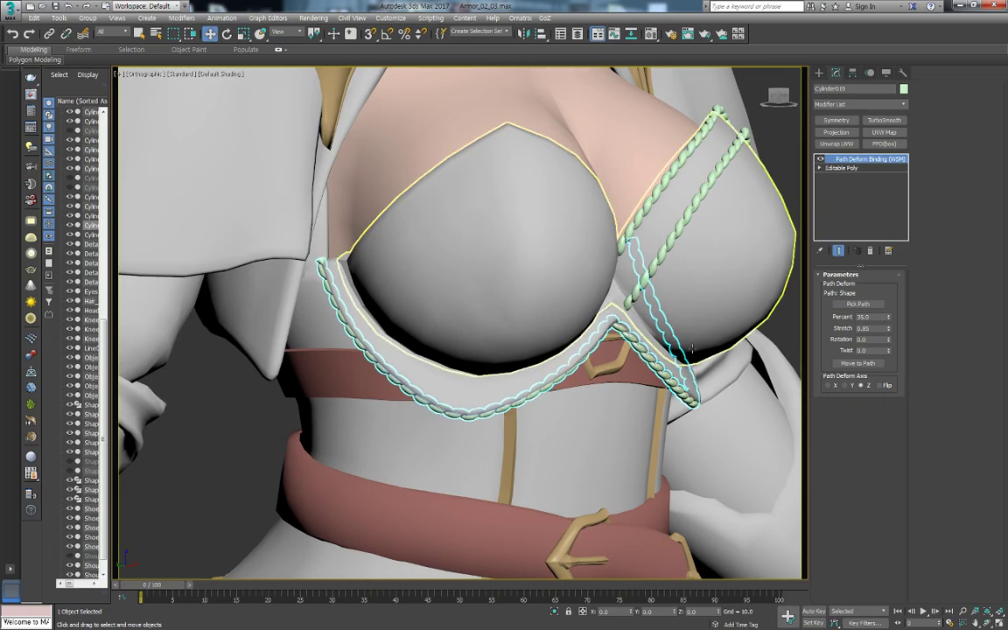
{"action": "middle_click_drag", "start_coordinate": [490, 346], "coordinate": [607, 350], "text": "alt"}
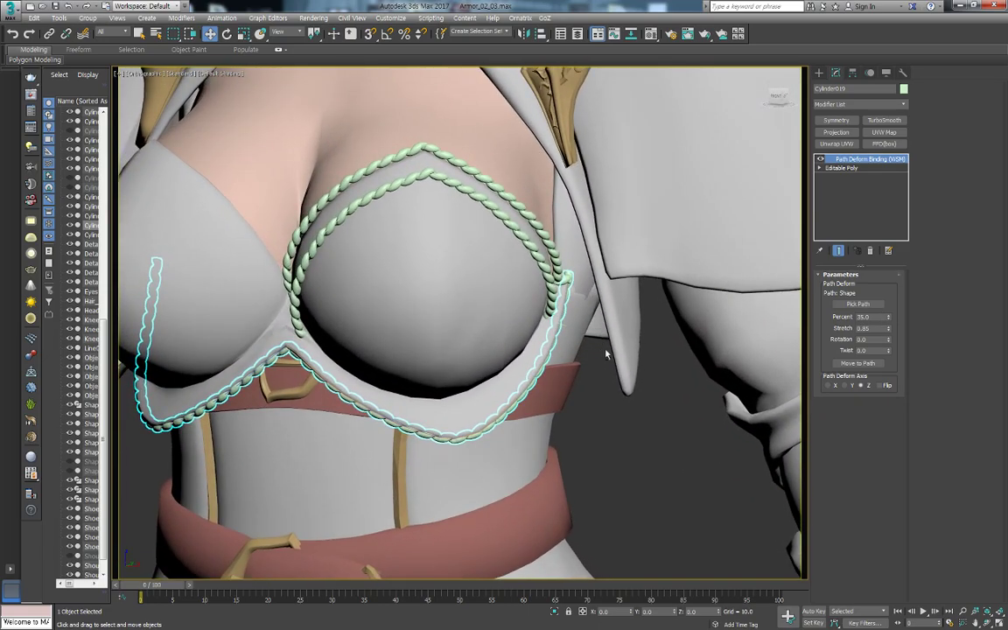
{"action": "left_click", "coordinate": [889, 332]}
{"action": "mouse_move", "coordinate": [363, 288]}
{"action": "middle_mouse_down", "text": "alt"}
{"action": "mouse_move", "coordinate": [351, 299]}
{"action": "mouse_move", "coordinate": [503, 299]}
{"action": "middle_mouse_up", "text": "alt"}
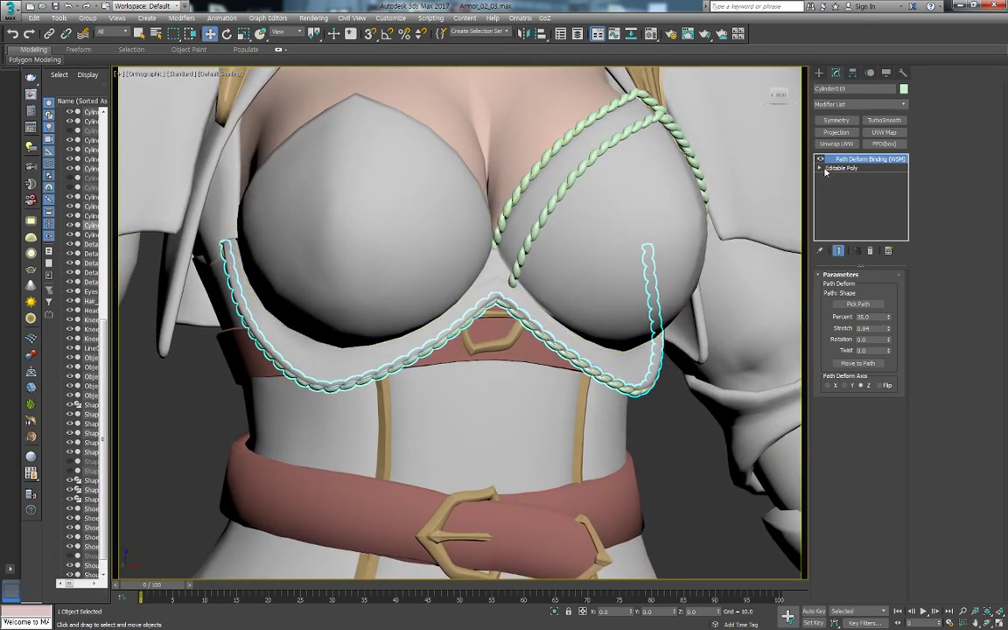
Select the under-bust path spline that the lower rope follows
{"action": "left_click", "coordinate": [823, 169]}
{"action": "left_click", "coordinate": [822, 169]}
{"action": "left_click", "coordinate": [199, 367]}
{"action": "scroll", "coordinate": [528, 347], "scroll_direction": "up", "scroll_amount": 5}
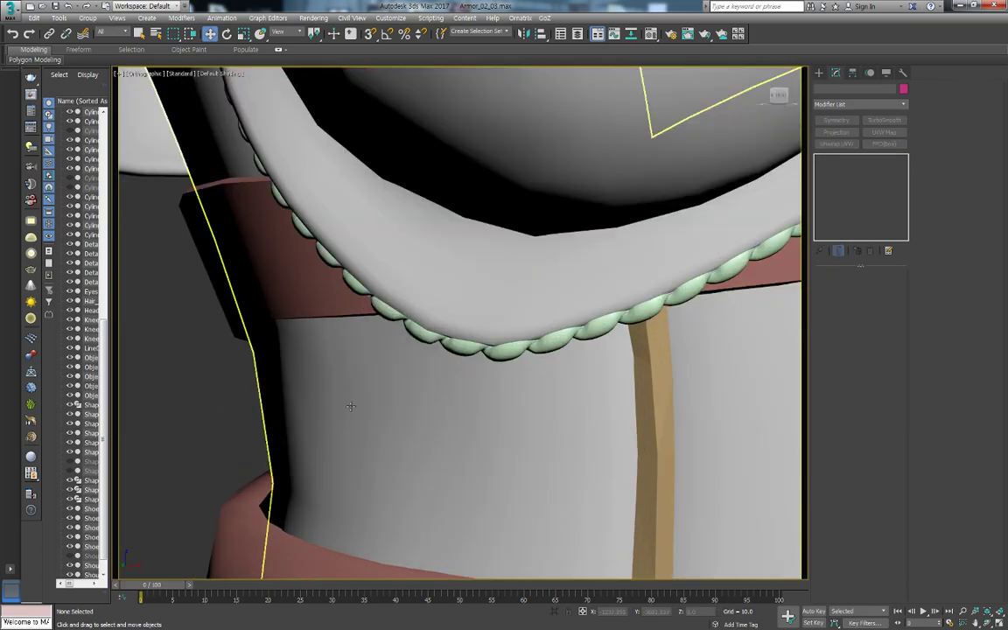
{"action": "key", "text": "F3"}
{"action": "left_click", "coordinate": [528, 345]}
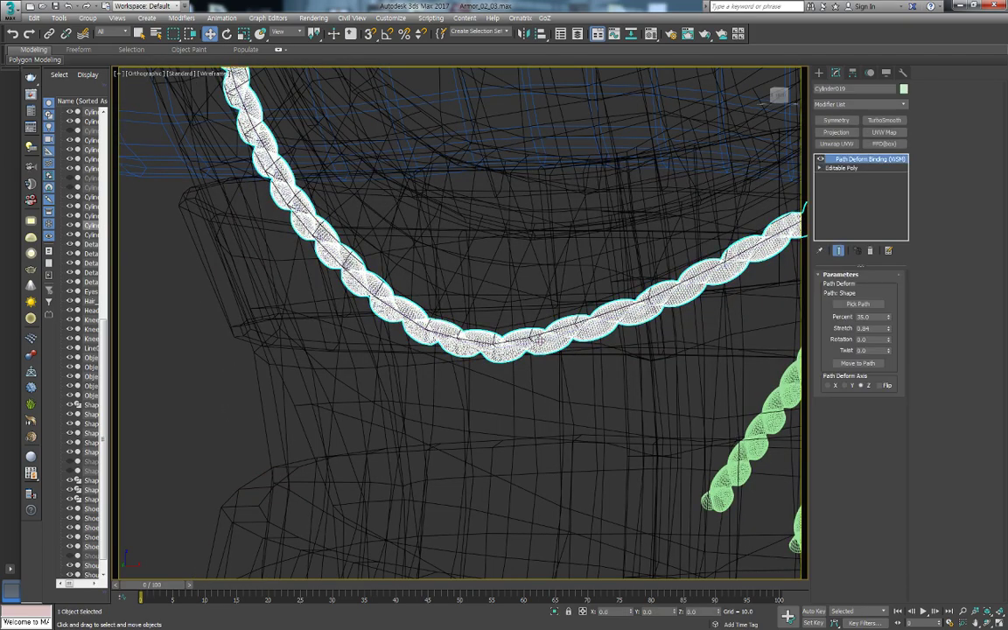
{"action": "left_click", "coordinate": [539, 339]}
{"action": "left_click", "coordinate": [535, 339]}
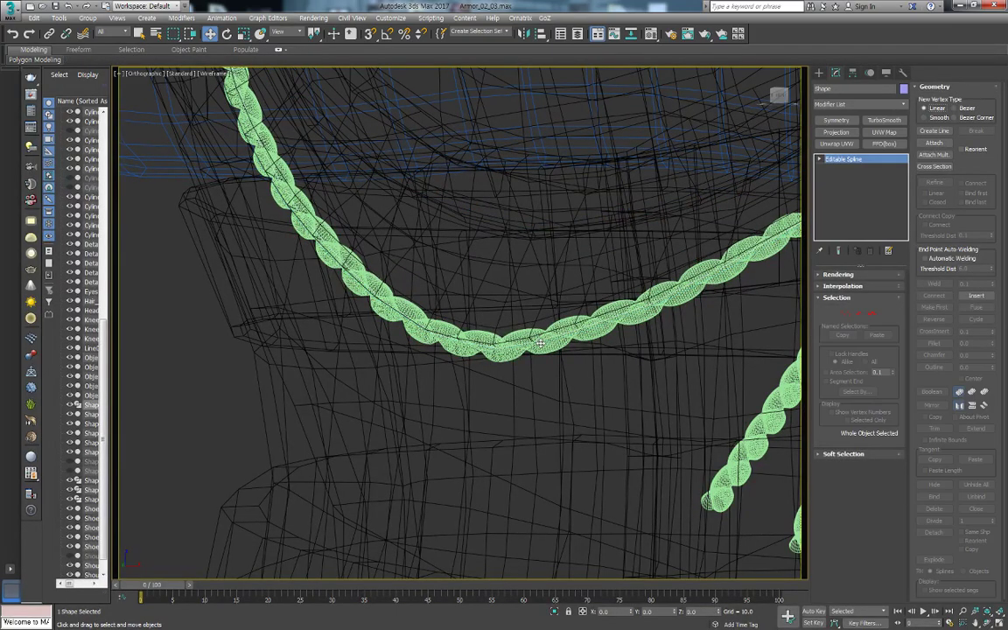
{"action": "scroll", "coordinate": [528, 330], "scroll_direction": "down", "scroll_amount": 5}
{"action": "key", "text": "F3"}
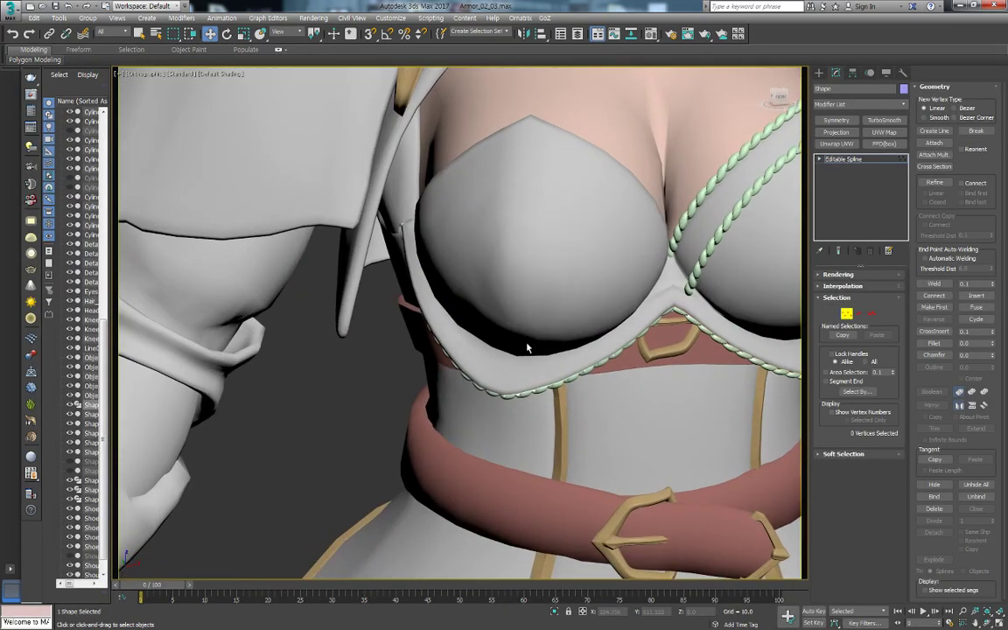
Move all path vertices down, then region-select the upper-left end vertices
{"action": "key", "text": "ctrl+a"}
{"action": "scroll", "coordinate": [544, 320], "scroll_direction": "down", "scroll_amount": 4}
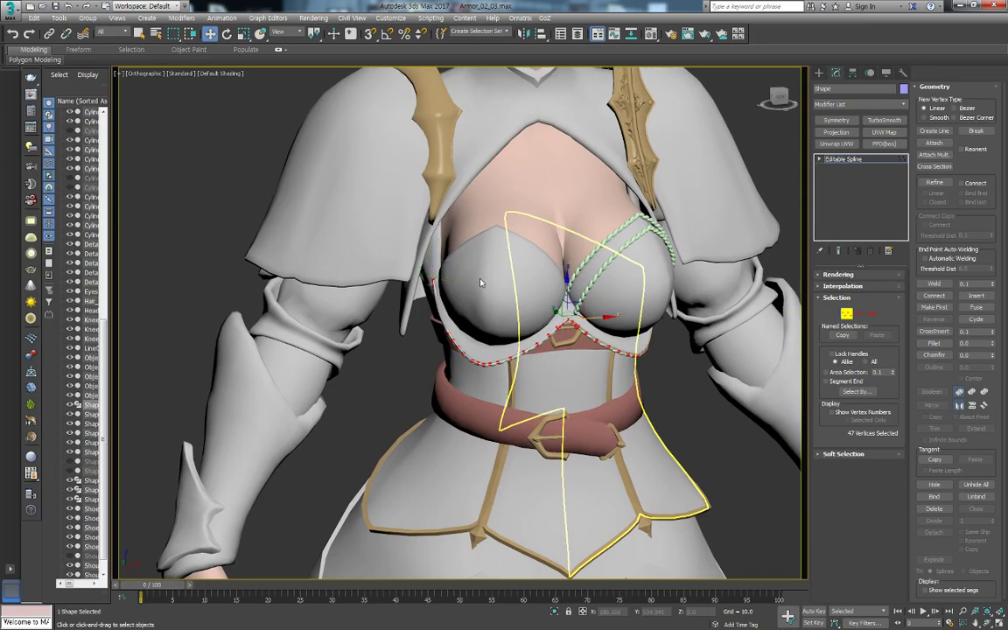
{"action": "scroll", "coordinate": [573, 340], "scroll_direction": "up", "scroll_amount": 4}
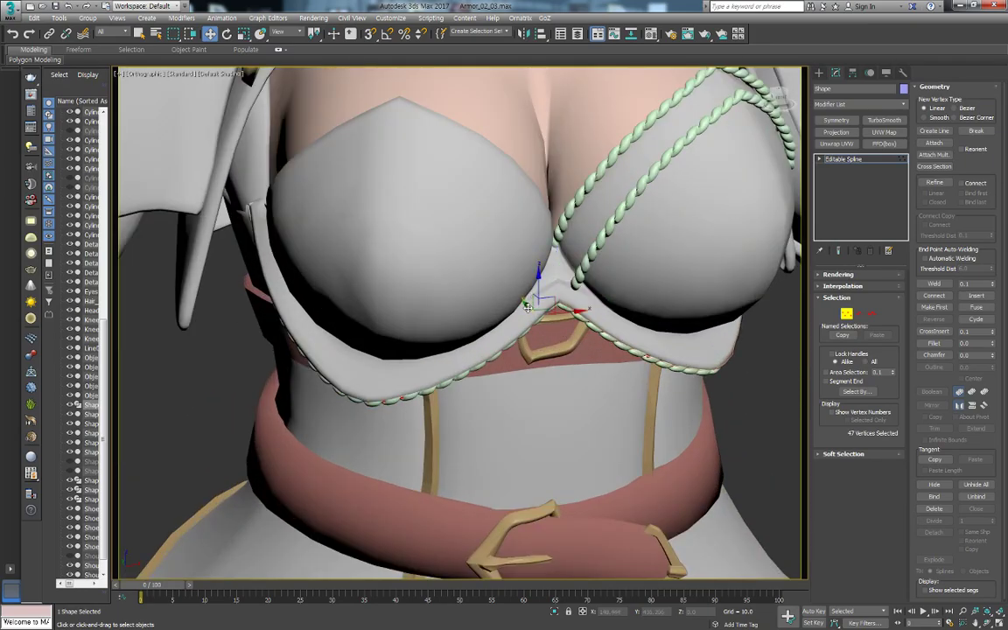
{"action": "left_click_drag", "start_coordinate": [528, 307], "coordinate": [530, 312]}
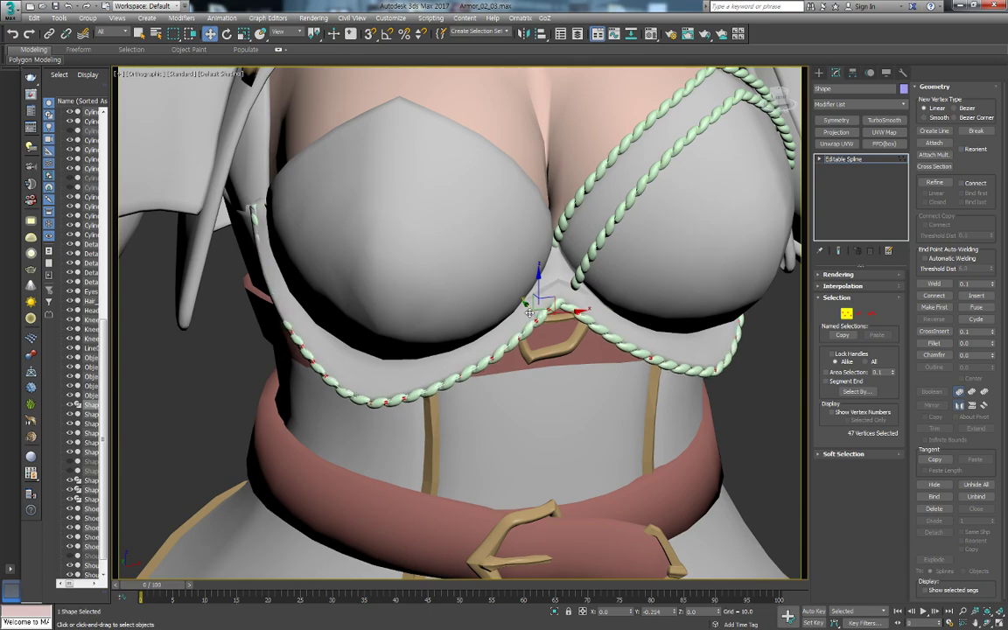
{"action": "left_click_drag", "start_coordinate": [529, 313], "coordinate": [531, 315]}
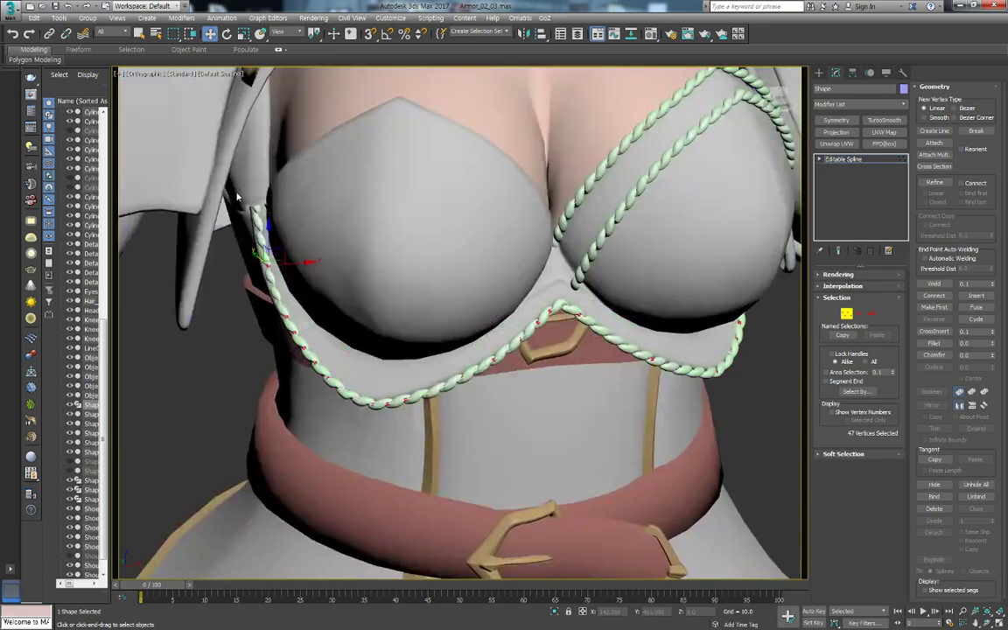
{"action": "left_click_drag", "start_coordinate": [236, 192], "coordinate": [308, 354]}
{"action": "middle_click_drag", "start_coordinate": [405, 307], "coordinate": [427, 315]}
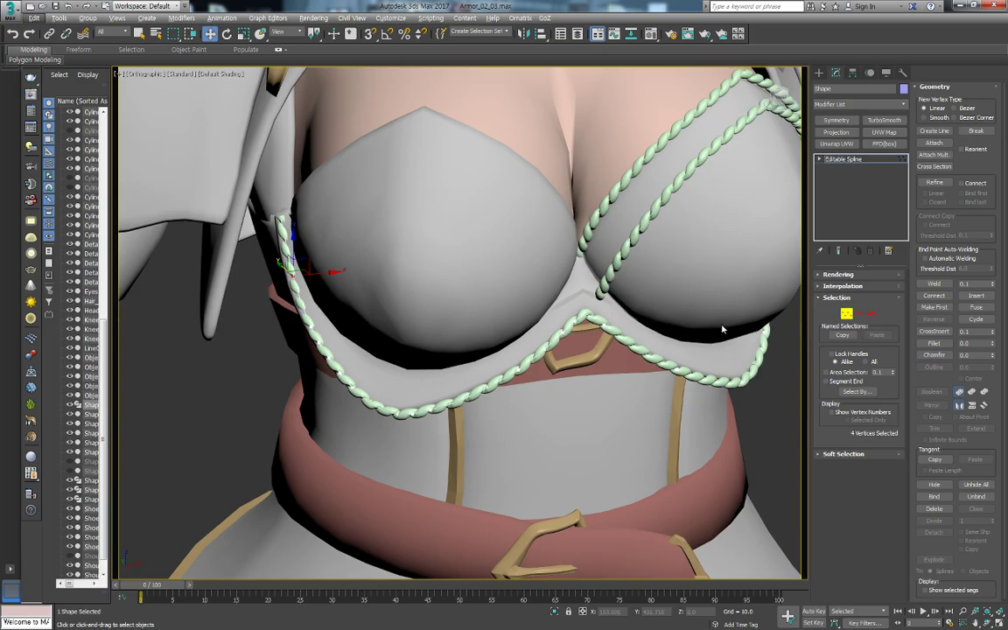
{"action": "key", "text": "F3"}
{"action": "key", "text": "f"}
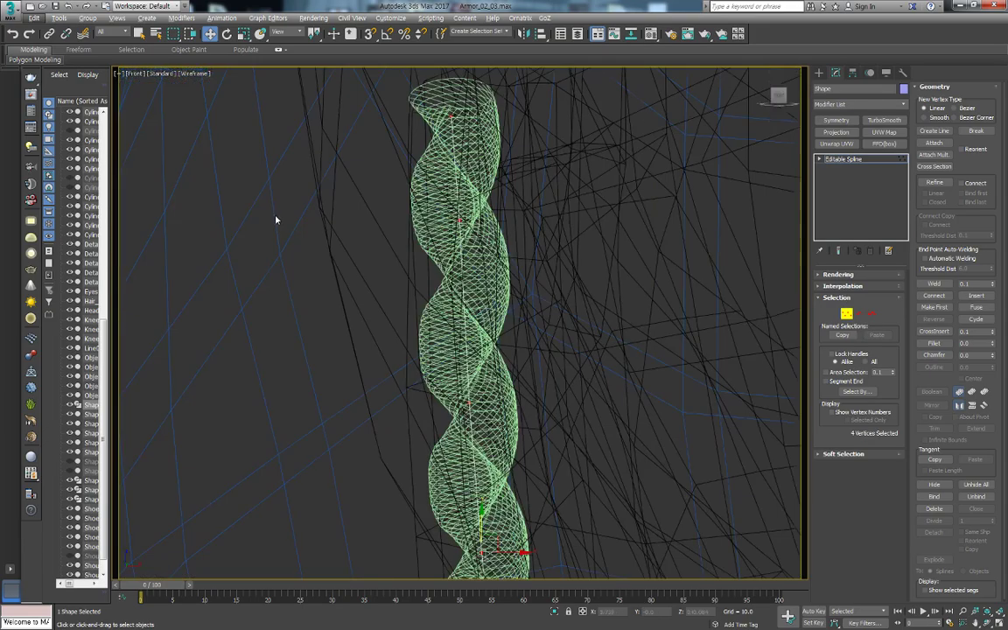
{"action": "scroll", "coordinate": [442, 224], "scroll_direction": "down", "scroll_amount": 5}
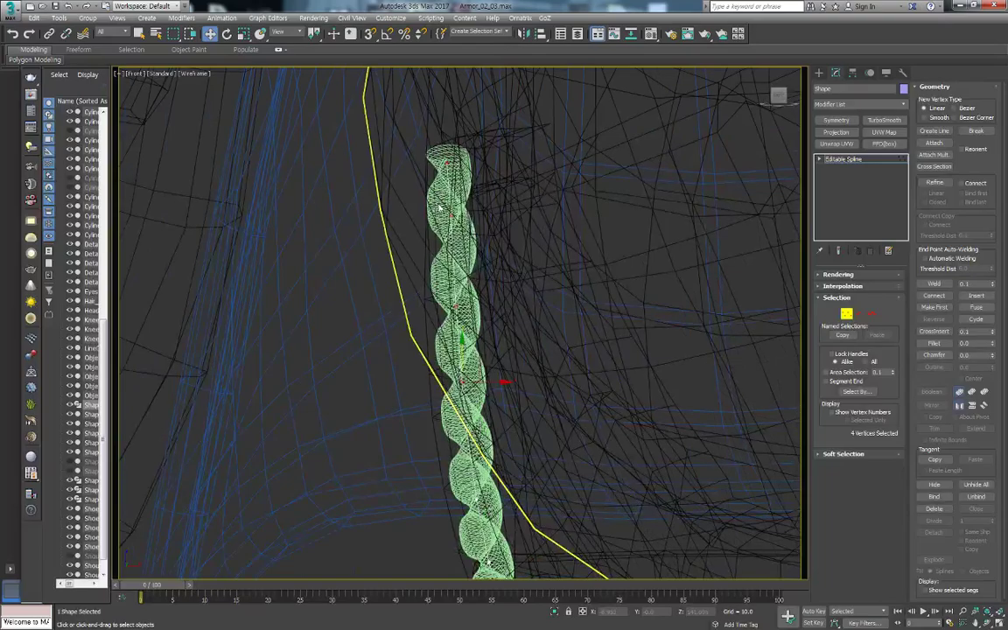
{"action": "middle_click_drag", "start_coordinate": [442, 224], "coordinate": [393, 150], "text": "alt"}
{"action": "scroll", "coordinate": [382, 295], "scroll_direction": "down", "scroll_amount": 4}
{"action": "scroll", "coordinate": [385, 294], "scroll_direction": "down", "scroll_amount": 2}
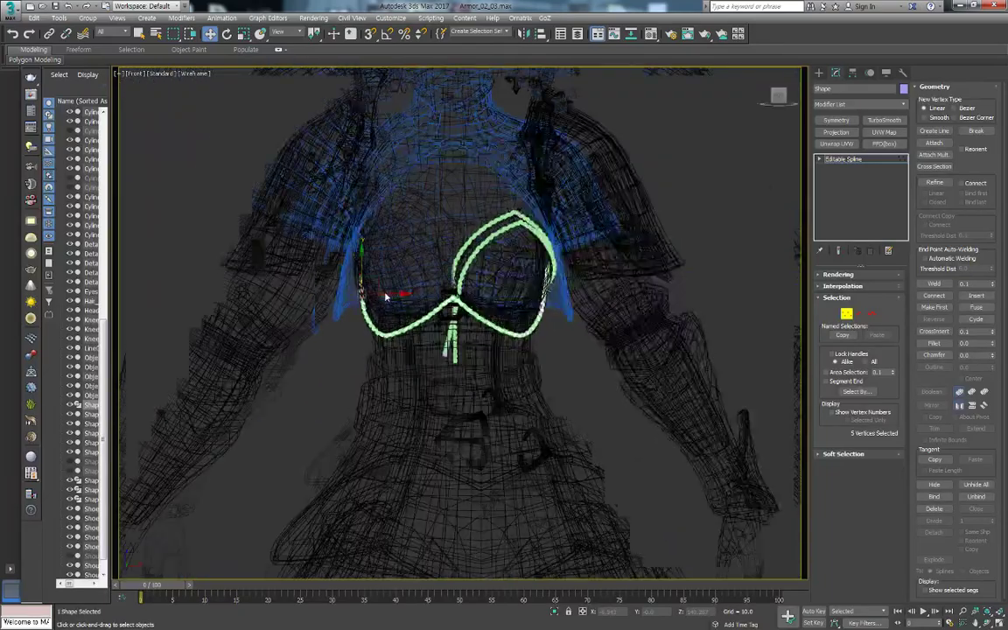
{"action": "scroll", "coordinate": [385, 289], "scroll_direction": "up", "scroll_amount": 4}
{"action": "scroll", "coordinate": [383, 286], "scroll_direction": "up", "scroll_amount": 4}
{"action": "key", "text": "F3"}
{"action": "scroll", "coordinate": [466, 208], "scroll_direction": "down", "scroll_amount": 5}
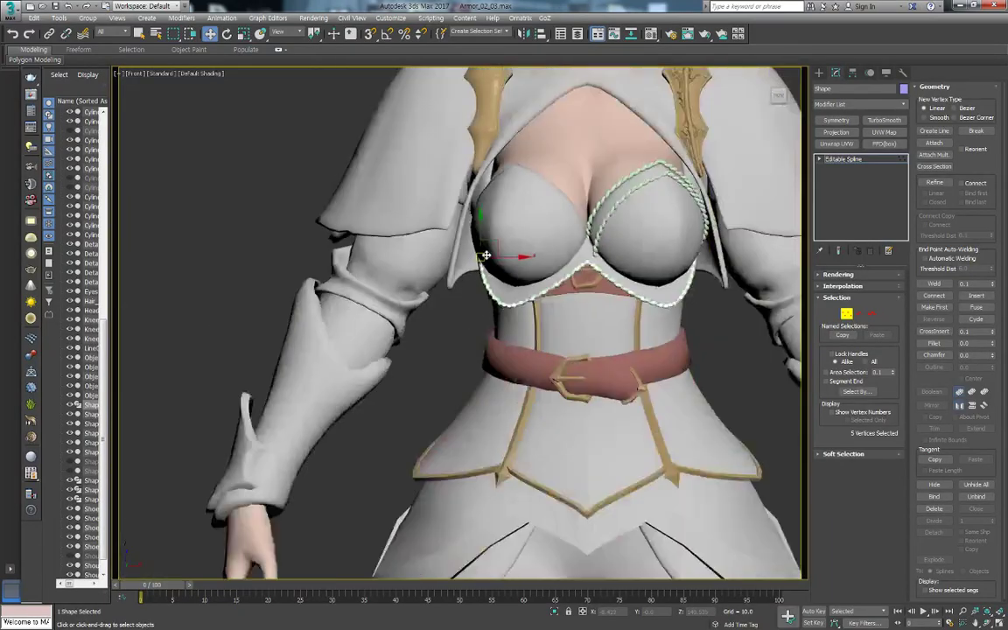
{"action": "scroll", "coordinate": [472, 227], "scroll_direction": "down", "scroll_amount": 1}
{"action": "scroll", "coordinate": [480, 259], "scroll_direction": "up", "scroll_amount": 6}
{"action": "key", "text": "F3"}
{"action": "scroll", "coordinate": [479, 259], "scroll_direction": "down", "scroll_amount": 3}
{"action": "scroll", "coordinate": [478, 255], "scroll_direction": "up", "scroll_amount": 2}
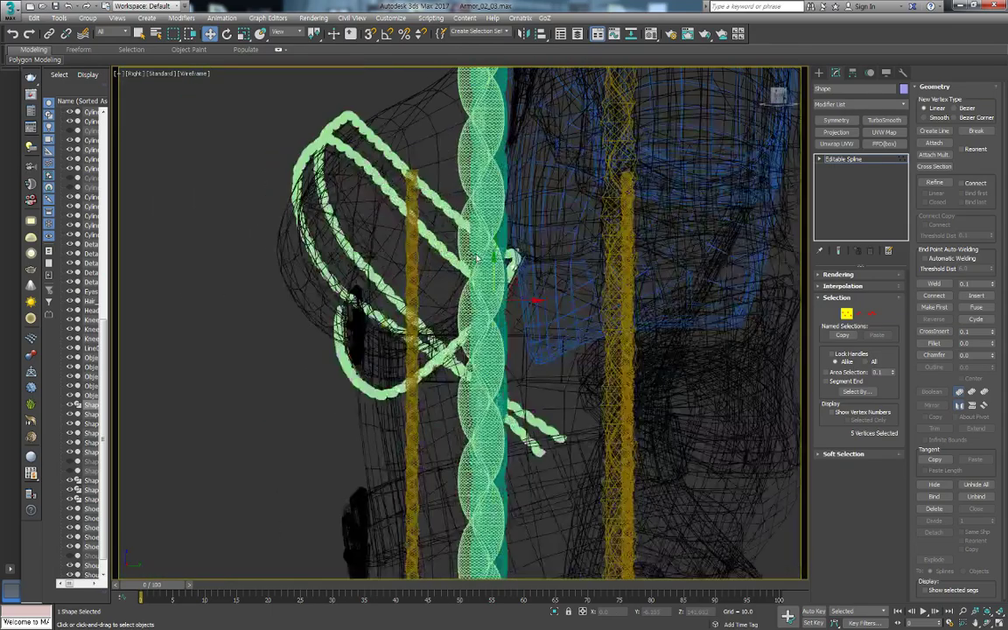
{"action": "scroll", "coordinate": [477, 251], "scroll_direction": "up", "scroll_amount": 2}
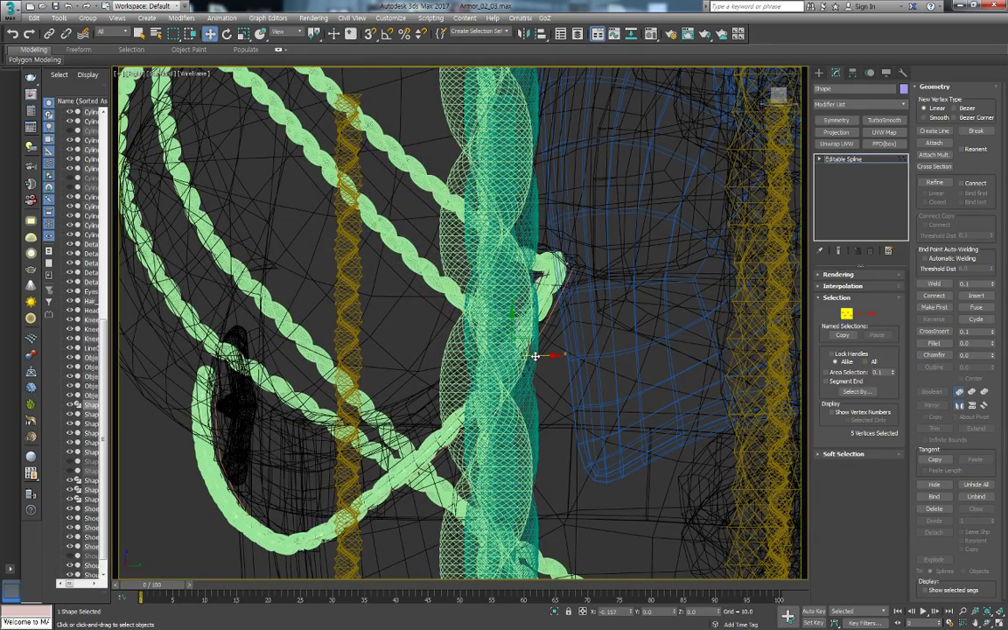
{"action": "scroll", "coordinate": [543, 355], "scroll_direction": "down", "scroll_amount": 3}
{"action": "mouse_move", "coordinate": [547, 355]}
{"action": "middle_mouse_down", "text": "alt"}
{"action": "mouse_move", "coordinate": [610, 369]}
{"action": "mouse_move", "coordinate": [418, 265]}
{"action": "middle_mouse_up", "text": "alt"}
Isolate both chest armor pieces to inspect them, then end isolation
{"action": "key", "text": "F3"}
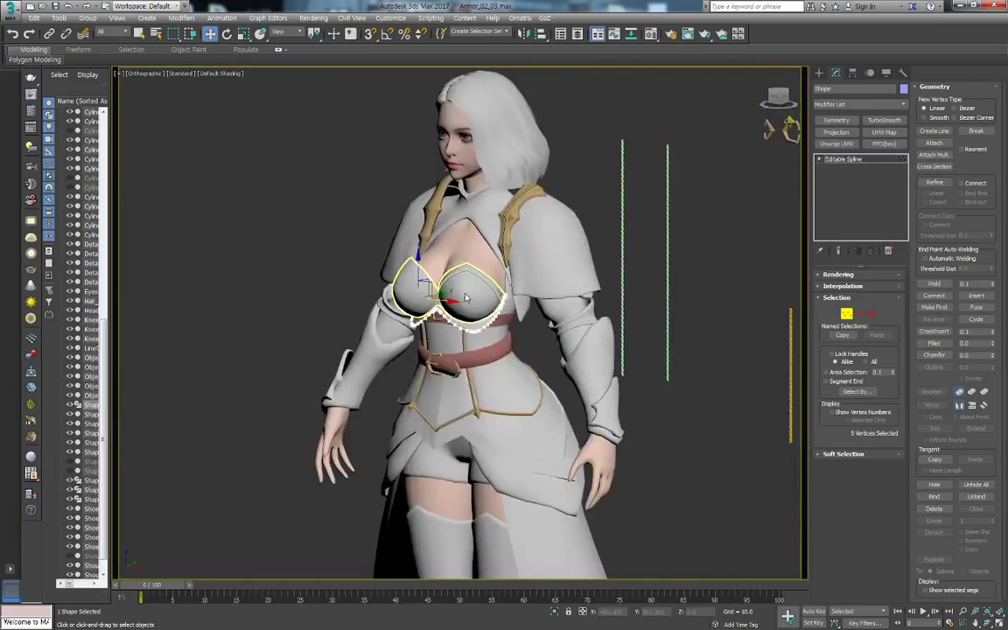
{"action": "scroll", "coordinate": [419, 264], "scroll_direction": "up", "scroll_amount": 5}
{"action": "left_click", "coordinate": [819, 73]}
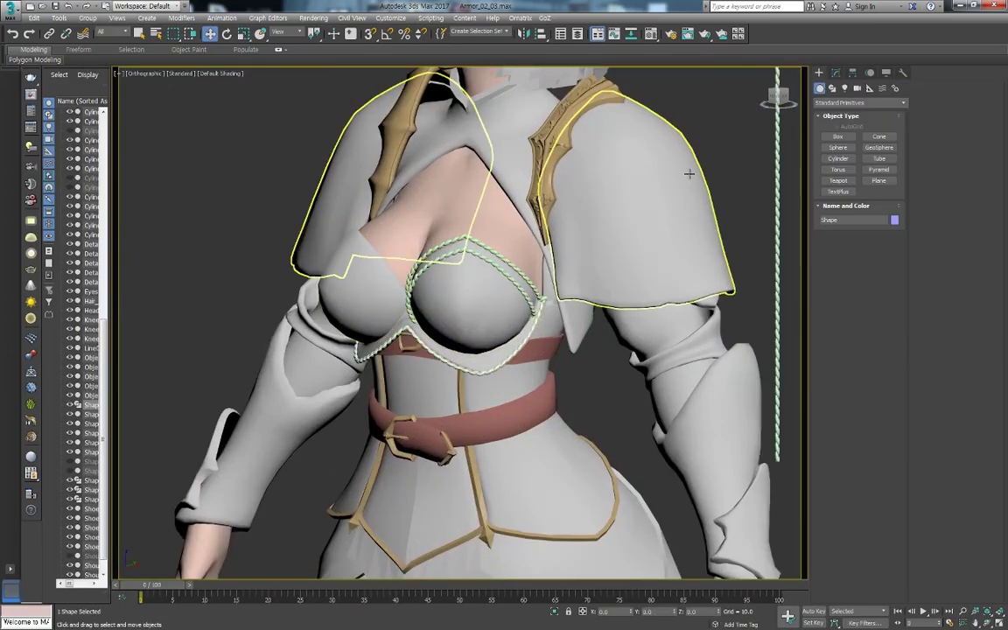
{"action": "left_click", "coordinate": [472, 340], "text": "ctrl"}
{"action": "scroll", "coordinate": [472, 324], "scroll_direction": "down", "scroll_amount": 2}
{"action": "key", "text": "alt+q"}
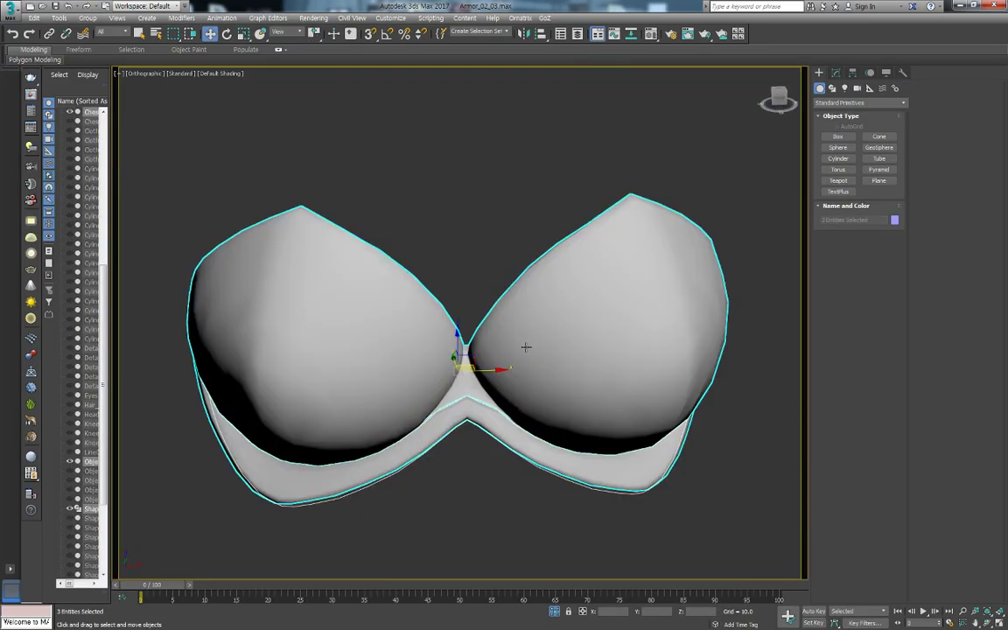
{"action": "middle_click_drag", "start_coordinate": [524, 344], "coordinate": [545, 353], "text": "alt"}
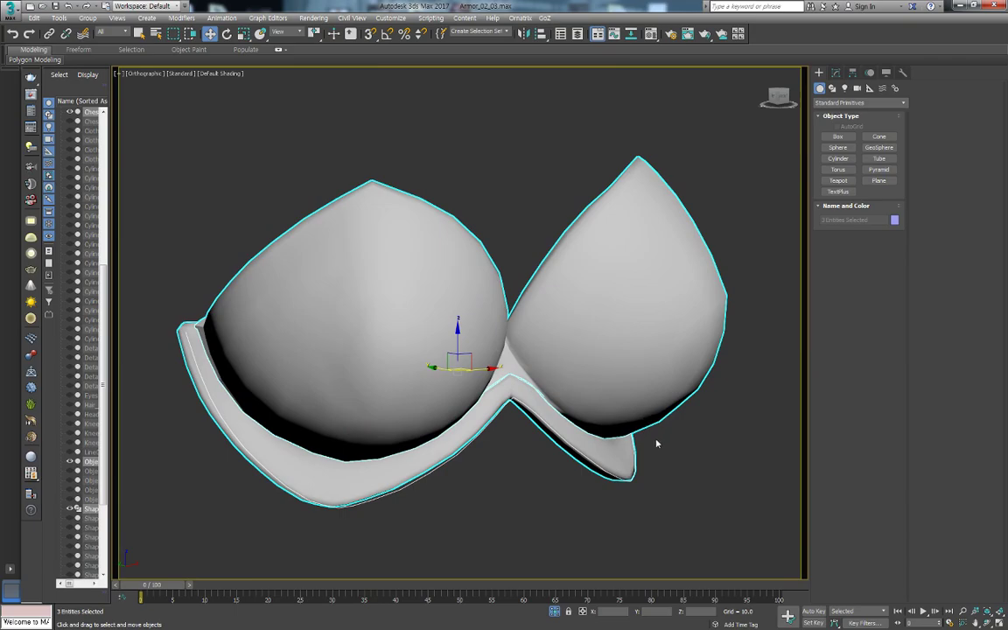
{"action": "left_click", "coordinate": [556, 612]}
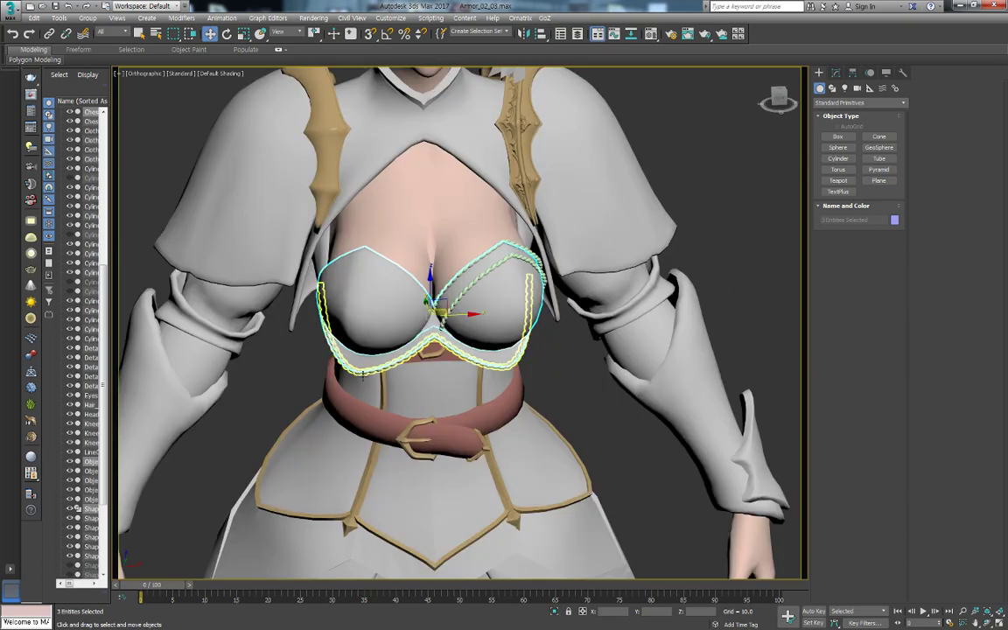
Hide the shoulder and other outer armor, leaving body, belt and roped chest armor
{"action": "scroll", "coordinate": [328, 262], "scroll_direction": "up", "scroll_amount": 3}
{"action": "scroll", "coordinate": [328, 262], "scroll_direction": "up", "scroll_amount": 2}
{"action": "left_click", "coordinate": [360, 324], "text": "ctrl"}
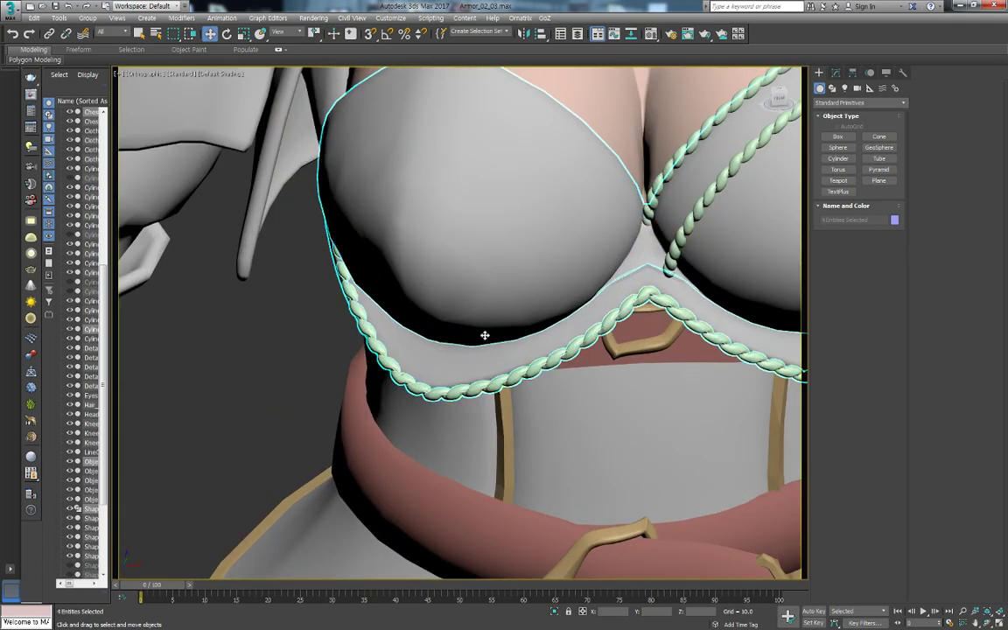
{"action": "scroll", "coordinate": [484, 333], "scroll_direction": "down", "scroll_amount": 3}
{"action": "scroll", "coordinate": [481, 386], "scroll_direction": "up", "scroll_amount": 2}
{"action": "middle_click_drag", "start_coordinate": [630, 360], "coordinate": [669, 479], "text": "alt"}
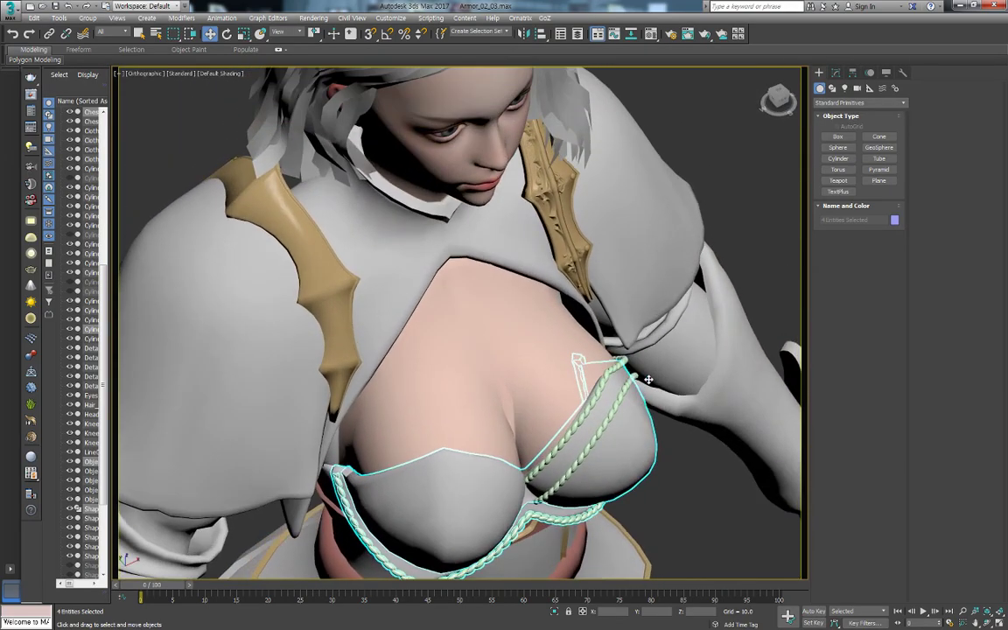
{"action": "key", "text": "ctrl+q"}
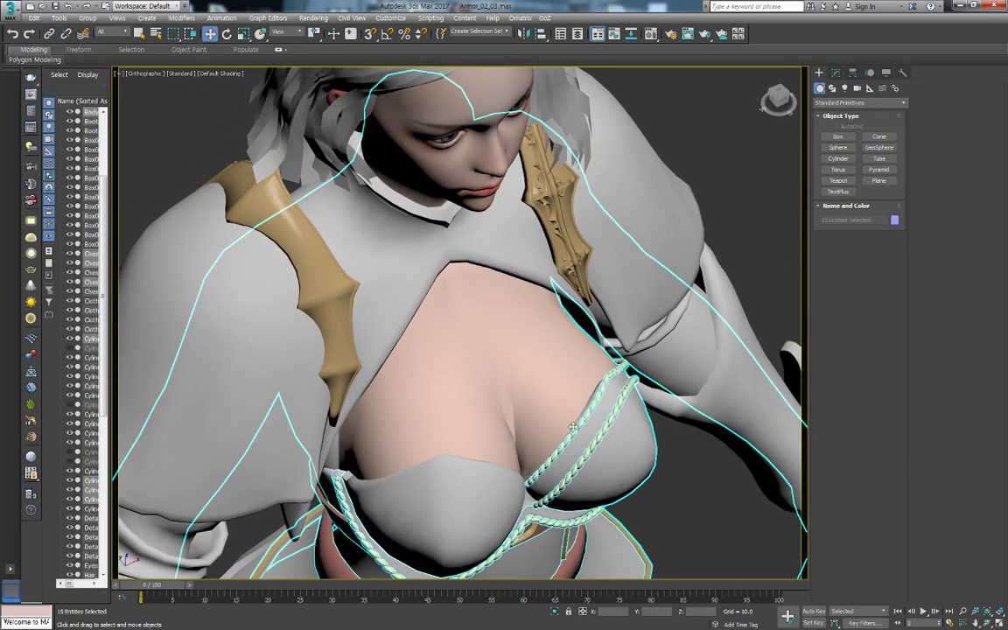
{"action": "scroll", "coordinate": [576, 433], "scroll_direction": "down", "scroll_amount": 5}
{"action": "middle_click_drag", "start_coordinate": [646, 473], "coordinate": [594, 480], "text": "alt"}
{"action": "key", "text": "alt+q"}
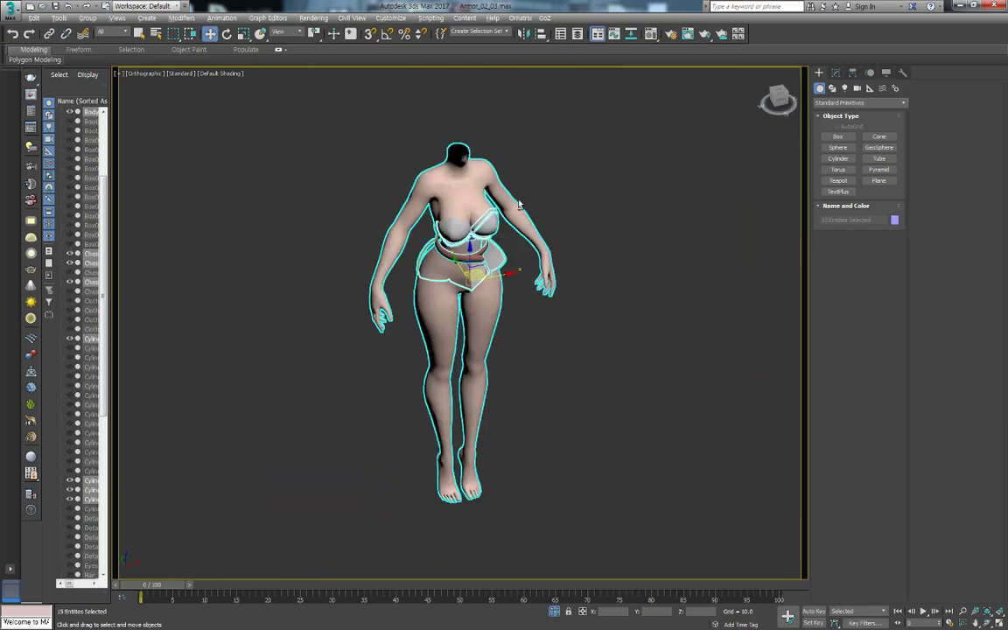
{"action": "scroll", "coordinate": [467, 179], "scroll_direction": "up", "scroll_amount": 5}
{"action": "key", "text": "ctrl+d"}
Zoom into the right cup and select the under-cup rope
{"action": "scroll", "coordinate": [434, 355], "scroll_direction": "up", "scroll_amount": 3}
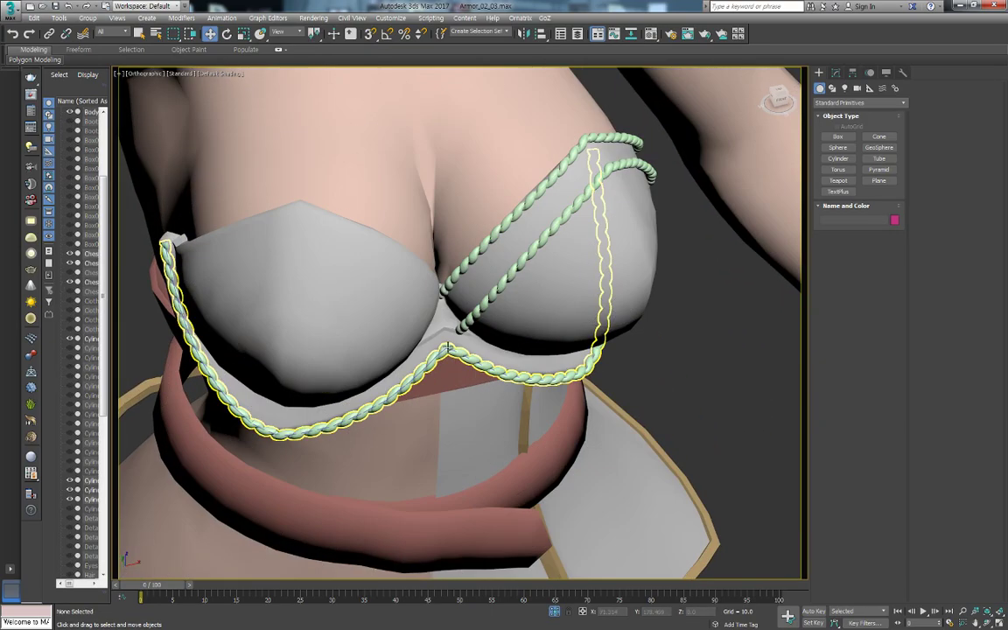
{"action": "scroll", "coordinate": [659, 343], "scroll_direction": "up", "scroll_amount": 4}
{"action": "scroll", "coordinate": [512, 224], "scroll_direction": "up", "scroll_amount": 3}
{"action": "left_click", "coordinate": [448, 302]}
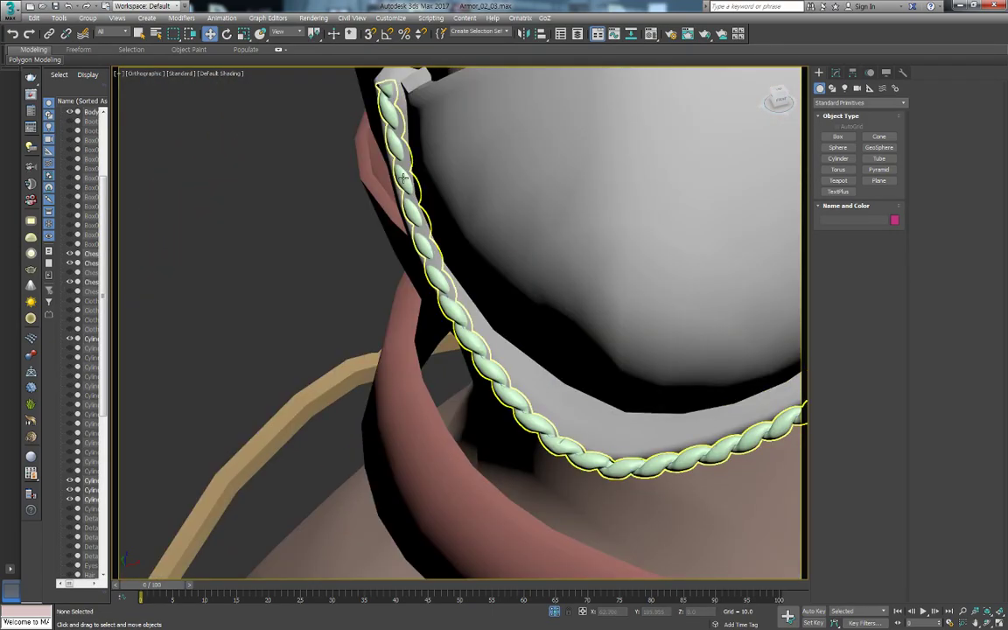
Inspect the under-bust rope Cylinder019's Path Deform Binding: Percent 35.0, Stretch 0.84
{"action": "middle_click_drag", "start_coordinate": [511, 263], "coordinate": [542, 263], "text": "alt"}
{"action": "left_click", "coordinate": [835, 73]}
{"action": "key", "text": "F3"}
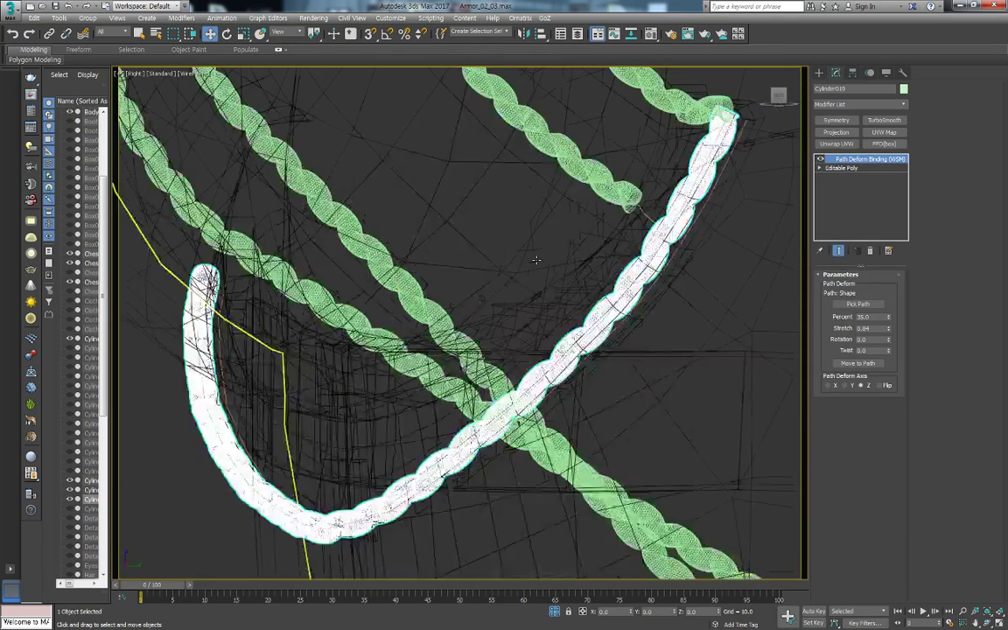
{"action": "key", "text": "F3"}
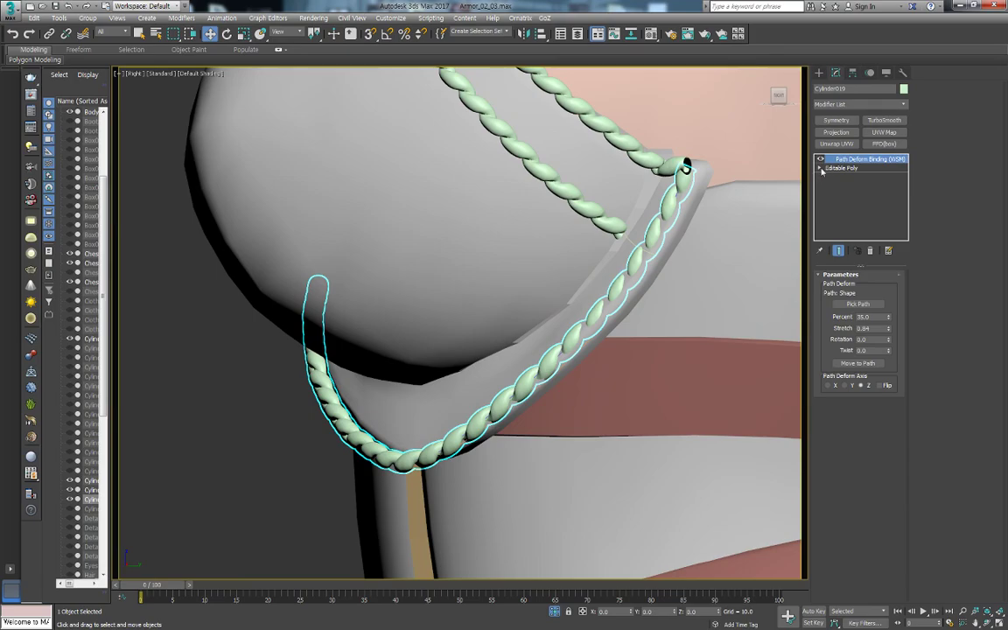
{"action": "left_click", "coordinate": [202, 443]}
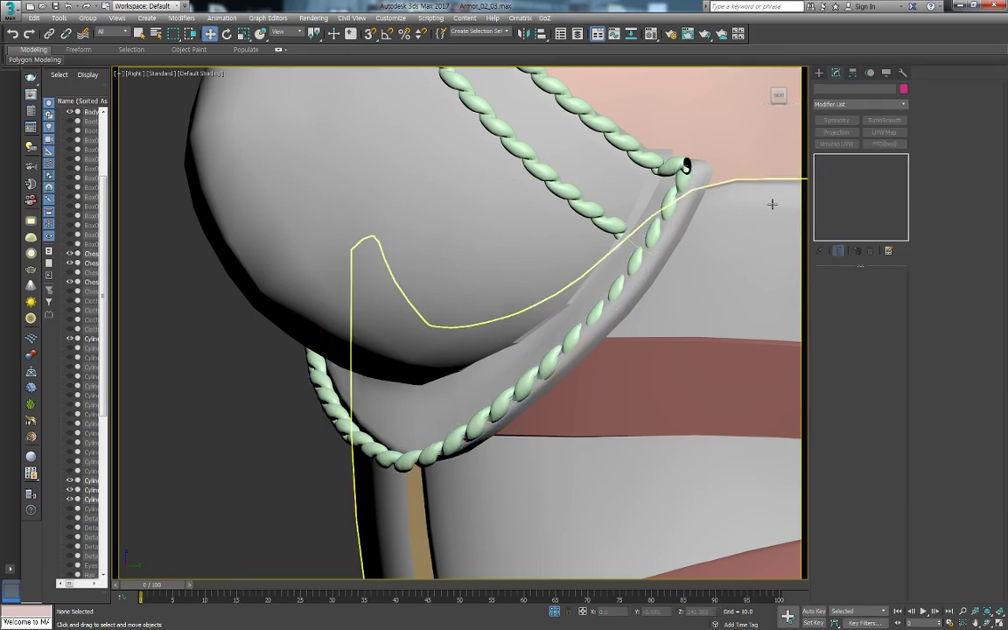
In wireframe, select the rope's guiding spline Shape009 for editing
{"action": "key", "text": "F3"}
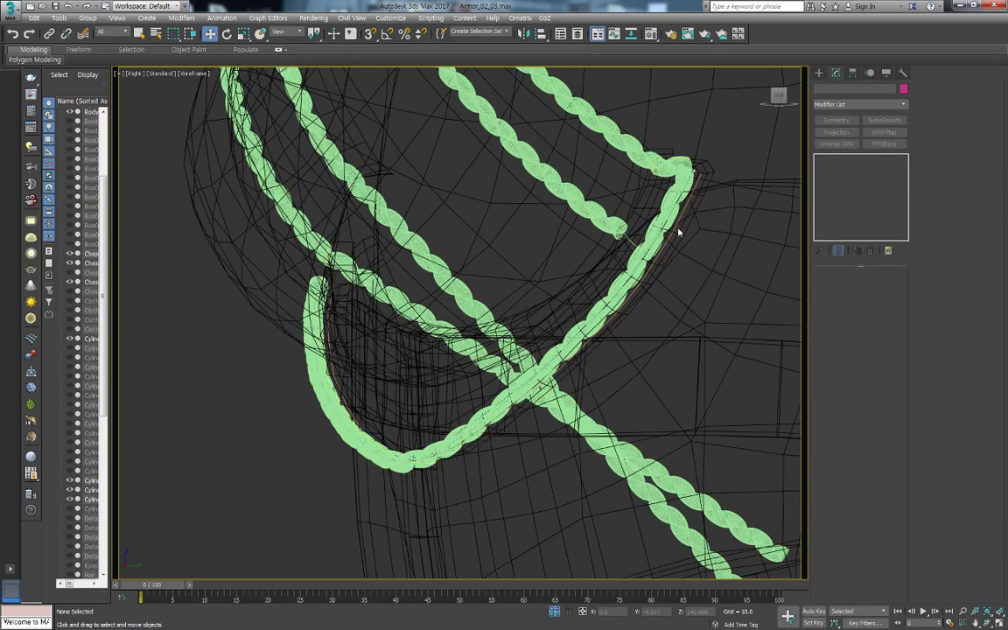
{"action": "left_click", "coordinate": [677, 228]}
{"action": "left_click", "coordinate": [677, 229]}
{"action": "middle_click_drag", "start_coordinate": [676, 229], "coordinate": [673, 224], "text": "alt"}
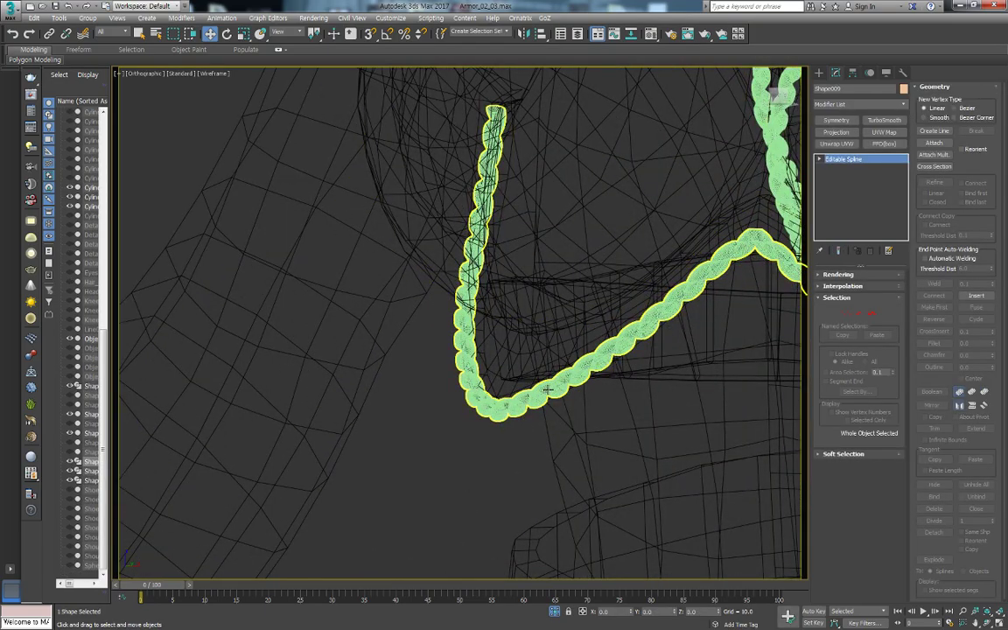
At Vertex level, reposition Shape009's corner, end and lower vertices along the armor's lower edge
{"action": "left_click", "coordinate": [547, 390]}
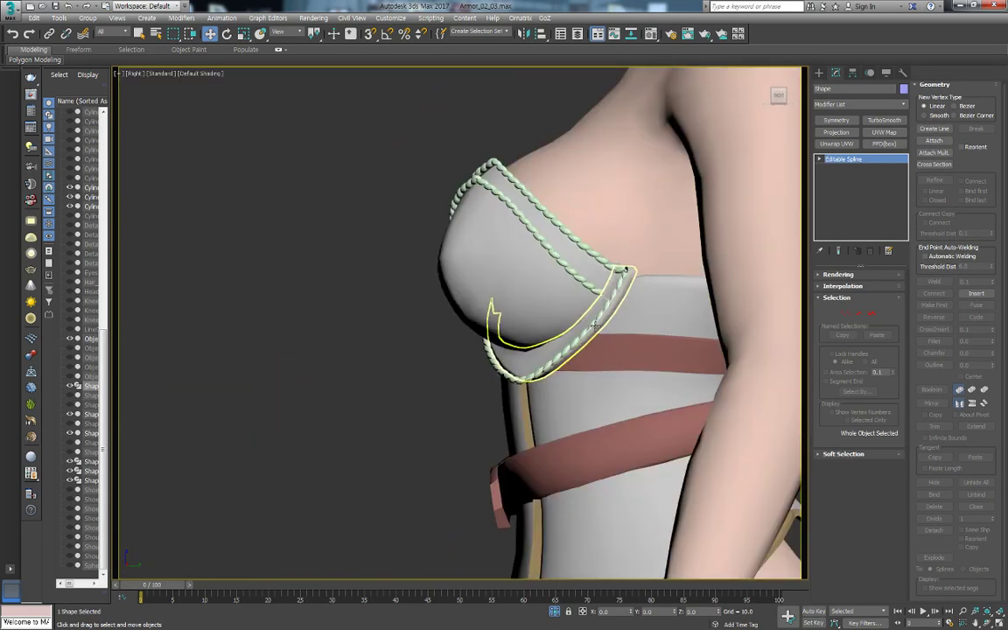
{"action": "key", "text": "1"}
{"action": "left_click_drag", "start_coordinate": [611, 330], "coordinate": [690, 199]}
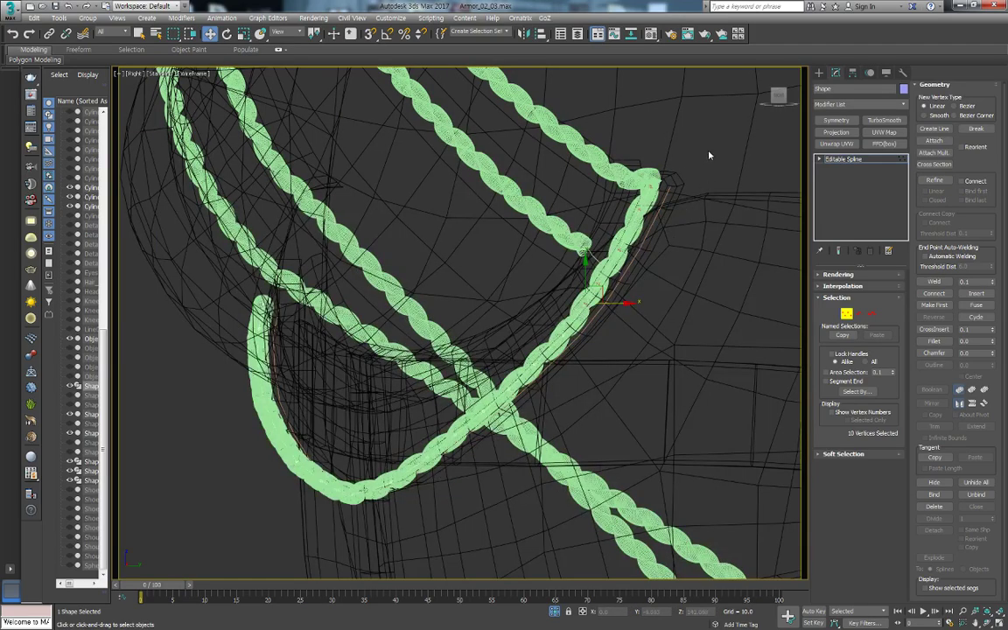
{"action": "left_click_drag", "start_coordinate": [709, 155], "coordinate": [637, 201]}
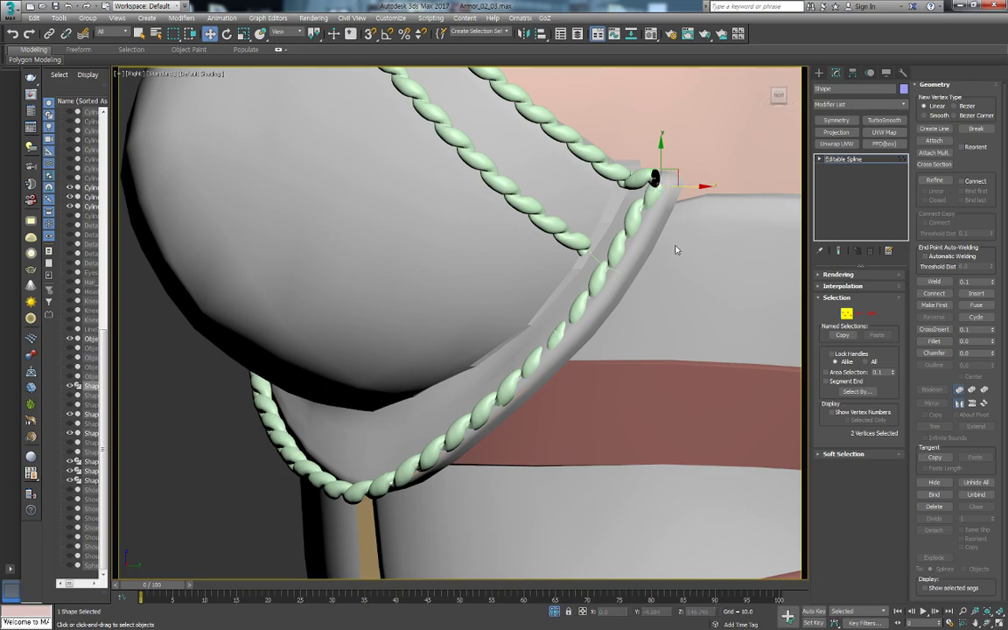
{"action": "left_click_drag", "start_coordinate": [608, 325], "coordinate": [493, 401]}
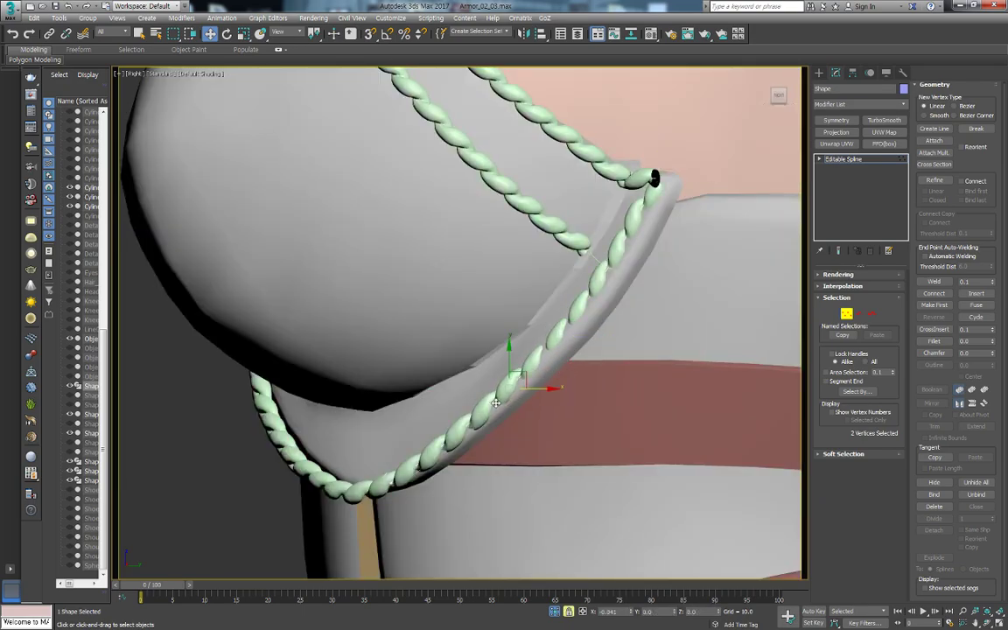
{"action": "scroll", "coordinate": [569, 280], "scroll_direction": "down", "scroll_amount": 5}
{"action": "scroll", "coordinate": [554, 311], "scroll_direction": "up", "scroll_amount": 5}
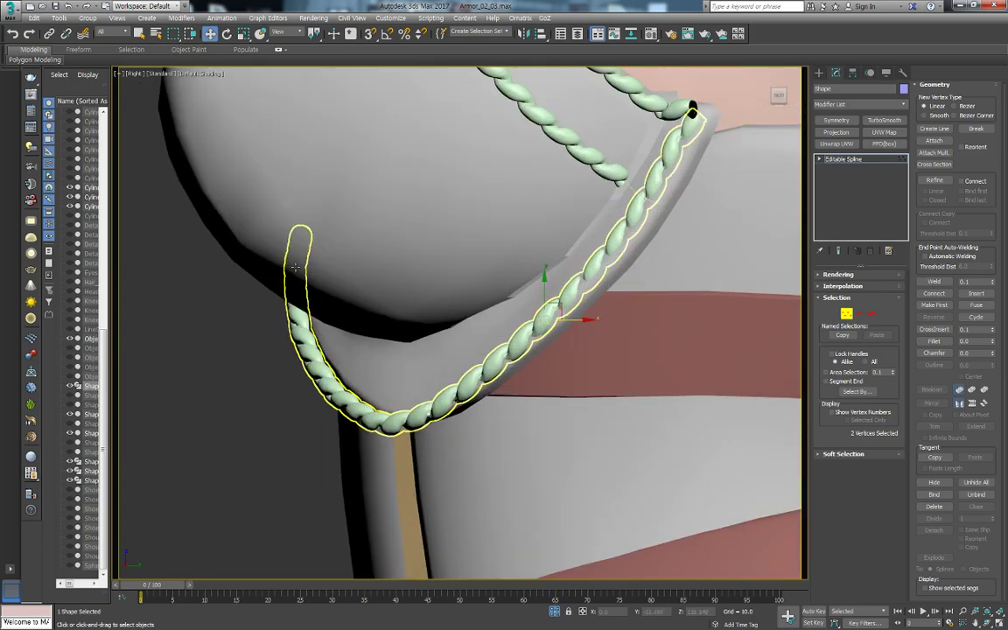
Adjust the spline's lower vertices in wireframe, then check the rope around the whole chest
{"action": "key", "text": "F3"}
{"action": "left_click_drag", "start_coordinate": [235, 212], "coordinate": [429, 464]}
{"action": "key", "text": "F3"}
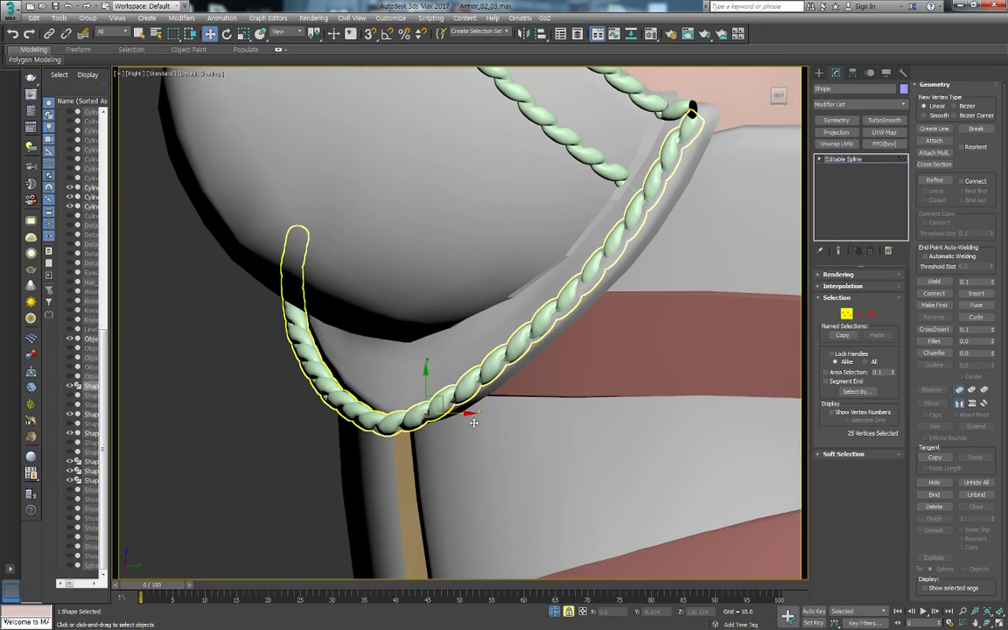
{"action": "mouse_move", "coordinate": [474, 423]}
{"action": "middle_mouse_down", "text": "alt"}
{"action": "mouse_move", "coordinate": [578, 423]}
{"action": "mouse_move", "coordinate": [892, 26]}
{"action": "middle_mouse_up", "text": "alt"}
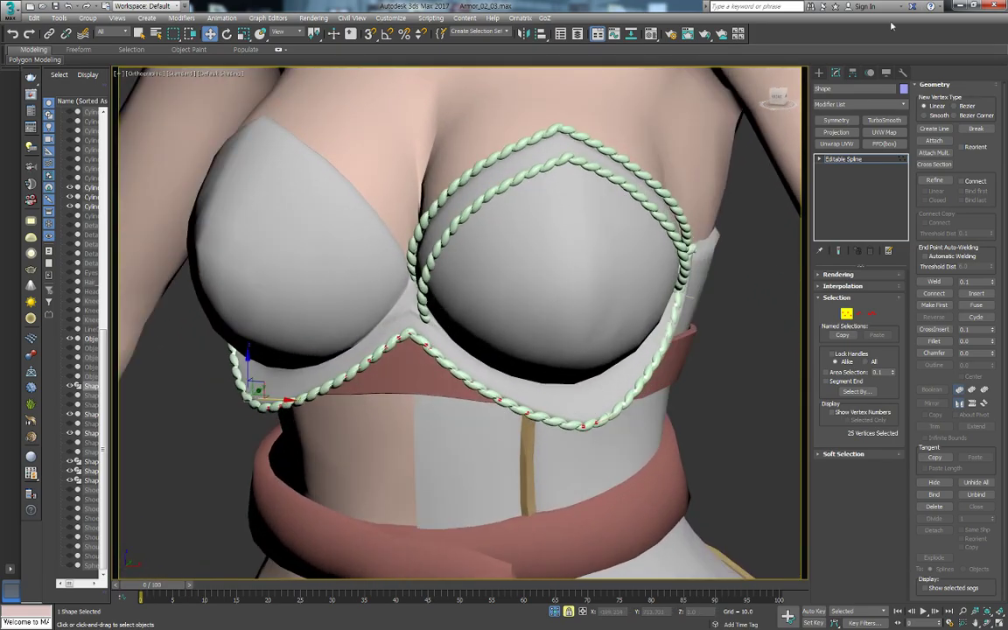
{"action": "left_click", "coordinate": [819, 72]}
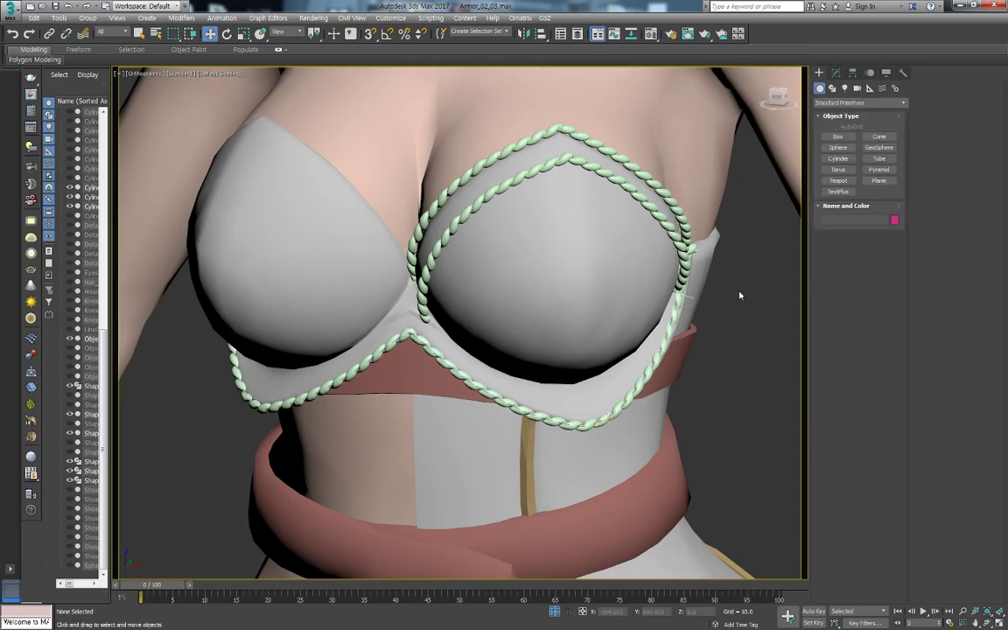
Select the chest cup mesh and pick the strap vertices beside the rope through the right-click menu
{"action": "scroll", "coordinate": [743, 288], "scroll_direction": "up", "scroll_amount": 5}
{"action": "scroll", "coordinate": [625, 320], "scroll_direction": "up", "scroll_amount": 2}
{"action": "left_click", "coordinate": [539, 350]}
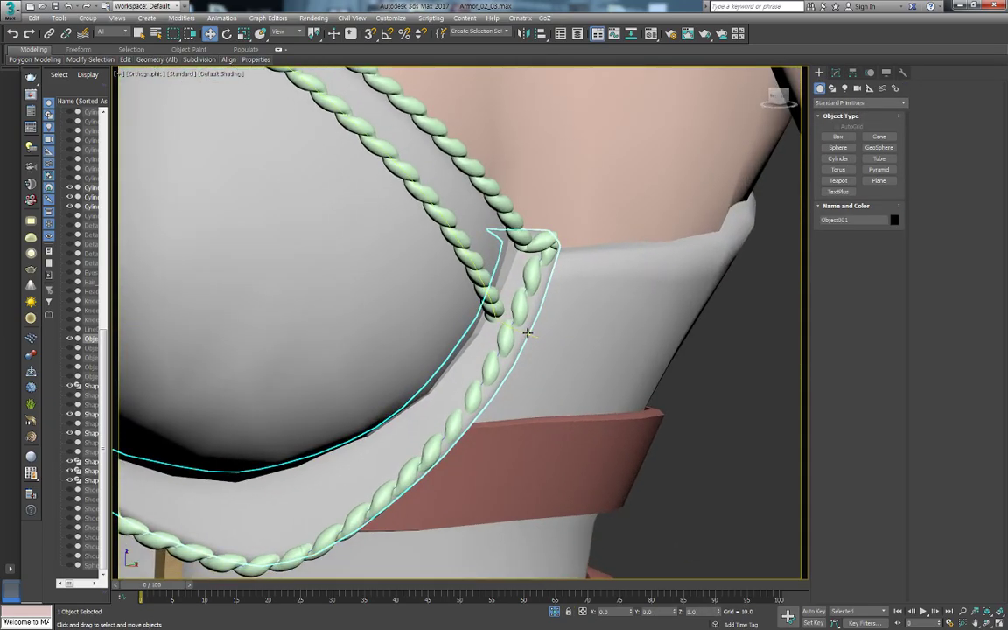
{"action": "middle_click_drag", "start_coordinate": [539, 350], "coordinate": [569, 303], "text": "alt"}
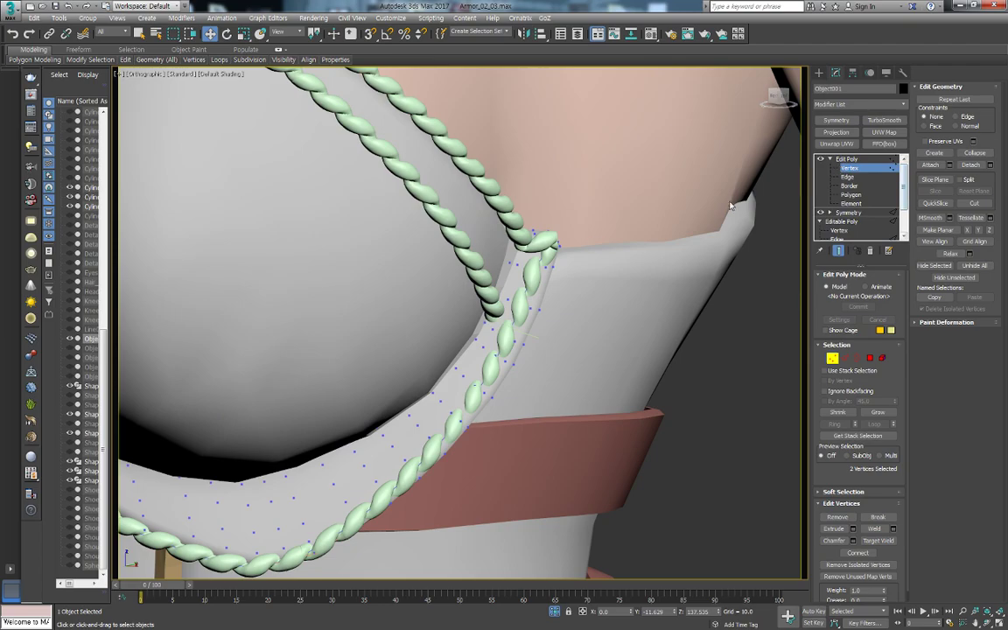
{"action": "left_click_drag", "start_coordinate": [567, 254], "coordinate": [564, 256]}
{"action": "middle_click_drag", "start_coordinate": [581, 286], "coordinate": [570, 260], "text": "alt"}
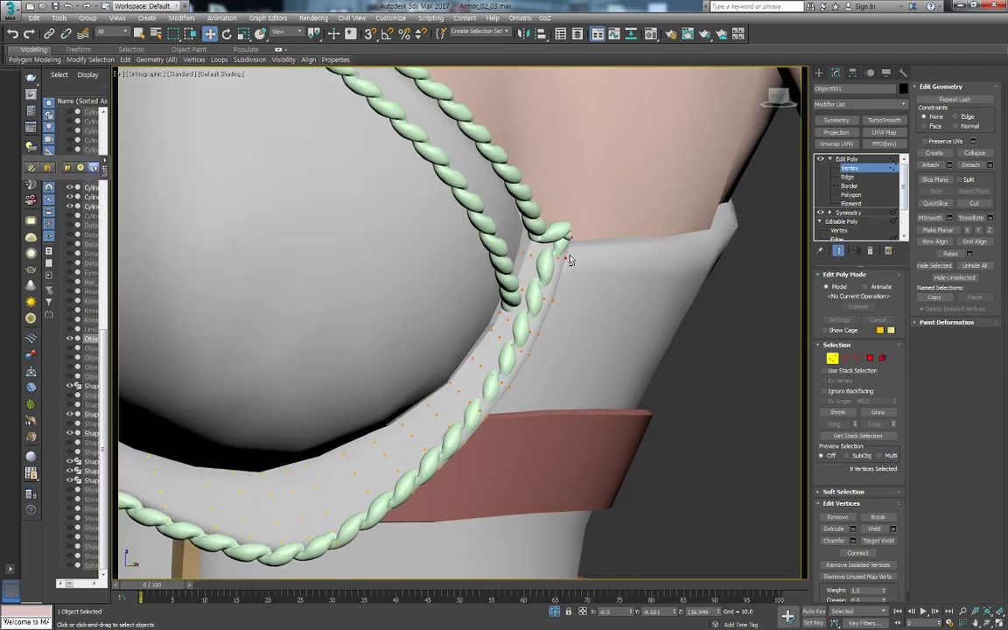
{"action": "right_click", "coordinate": [587, 249]}
{"action": "left_click", "coordinate": [604, 210]}
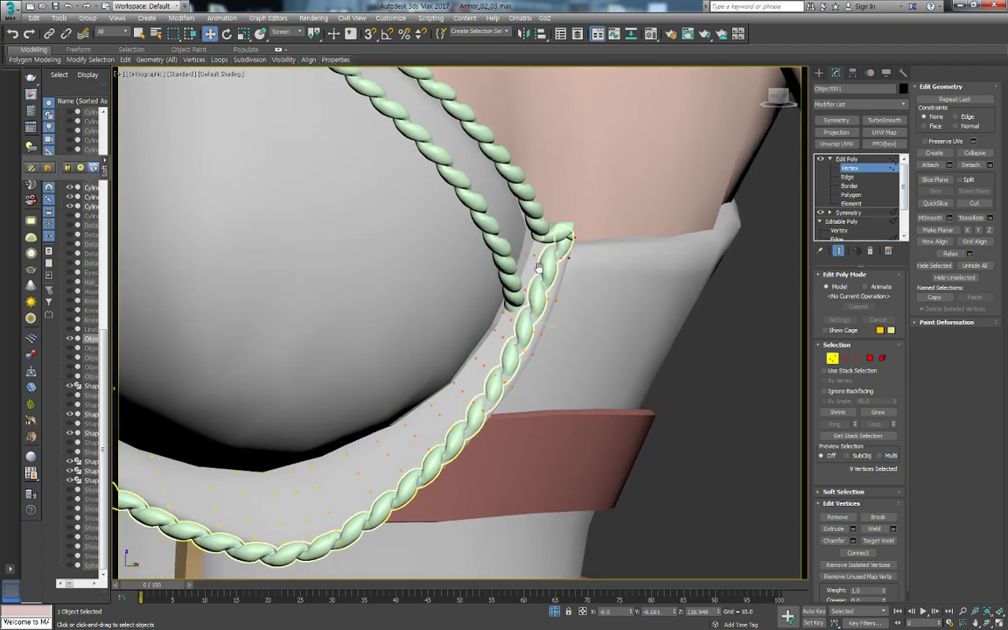
{"action": "scroll", "coordinate": [571, 277], "scroll_direction": "down", "scroll_amount": 5}
{"action": "mouse_move", "coordinate": [571, 276]}
{"action": "middle_mouse_down", "text": "alt"}
{"action": "mouse_move", "coordinate": [590, 286]}
{"action": "mouse_move", "coordinate": [726, 240]}
{"action": "middle_mouse_up", "text": "alt"}
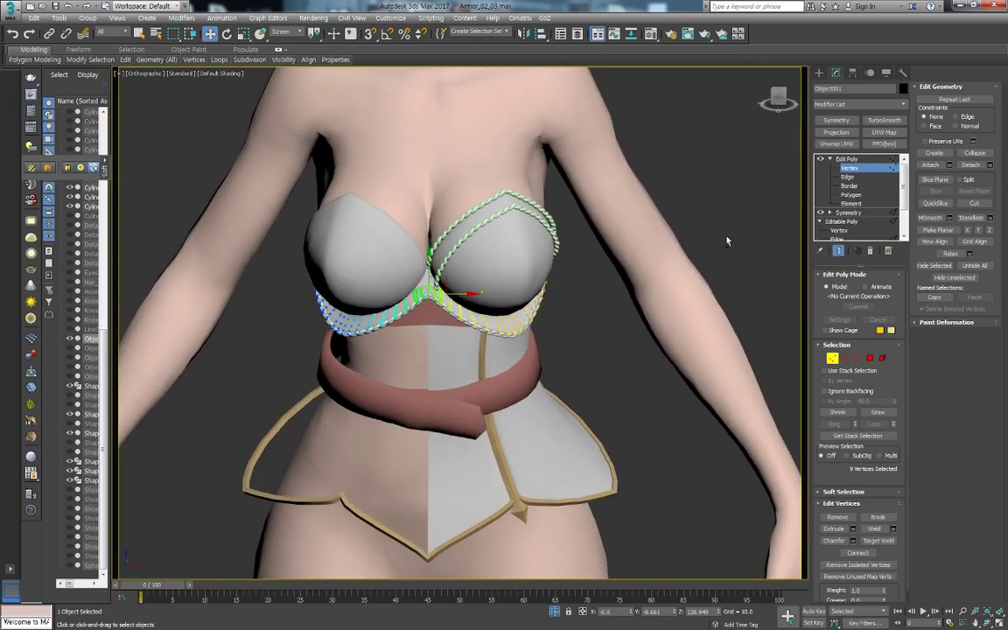
Delete the Edit Poly modifier and select strap-top base-mesh vertices with soft selection at falloff 1.299
{"action": "left_click", "coordinate": [844, 167]}
{"action": "key", "text": "Delete"}
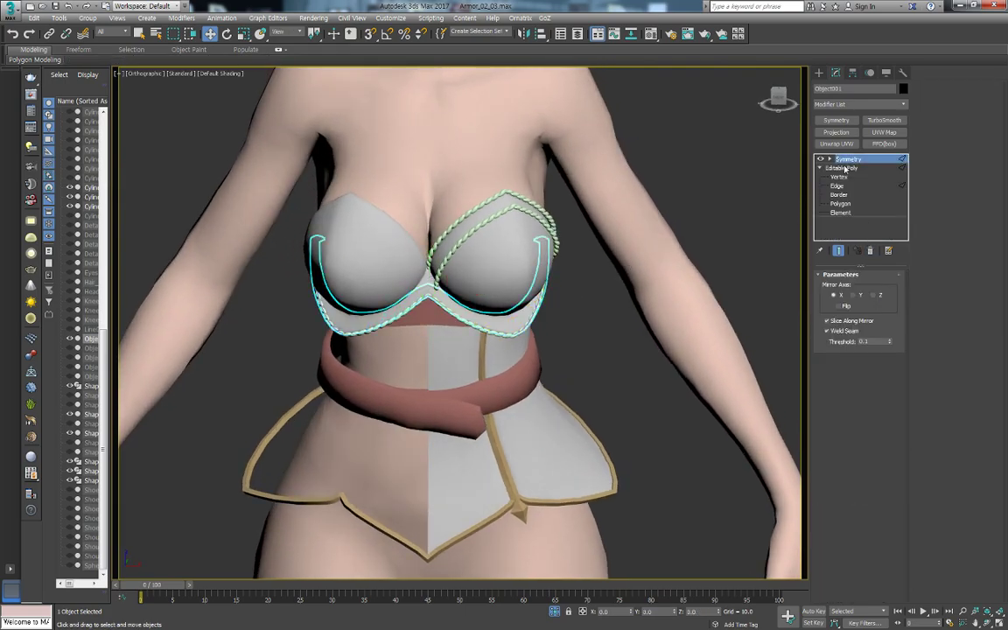
{"action": "left_click", "coordinate": [839, 177]}
{"action": "middle_click_drag", "start_coordinate": [515, 280], "coordinate": [563, 300], "text": "alt"}
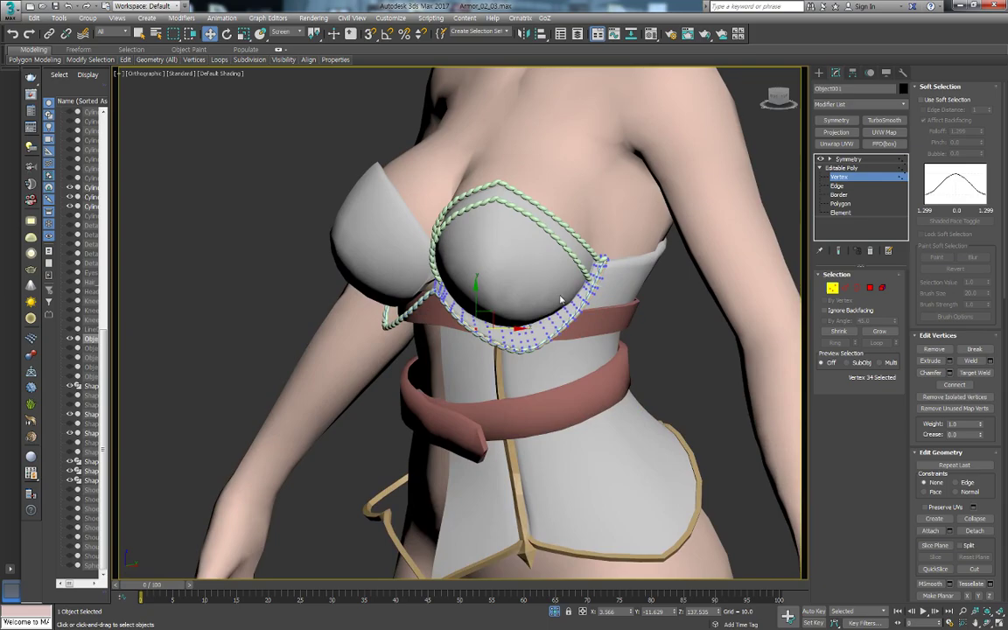
{"action": "scroll", "coordinate": [629, 298], "scroll_direction": "up", "scroll_amount": 5}
{"action": "scroll", "coordinate": [595, 320], "scroll_direction": "up", "scroll_amount": 3}
{"action": "scroll", "coordinate": [525, 302], "scroll_direction": "up", "scroll_amount": 2}
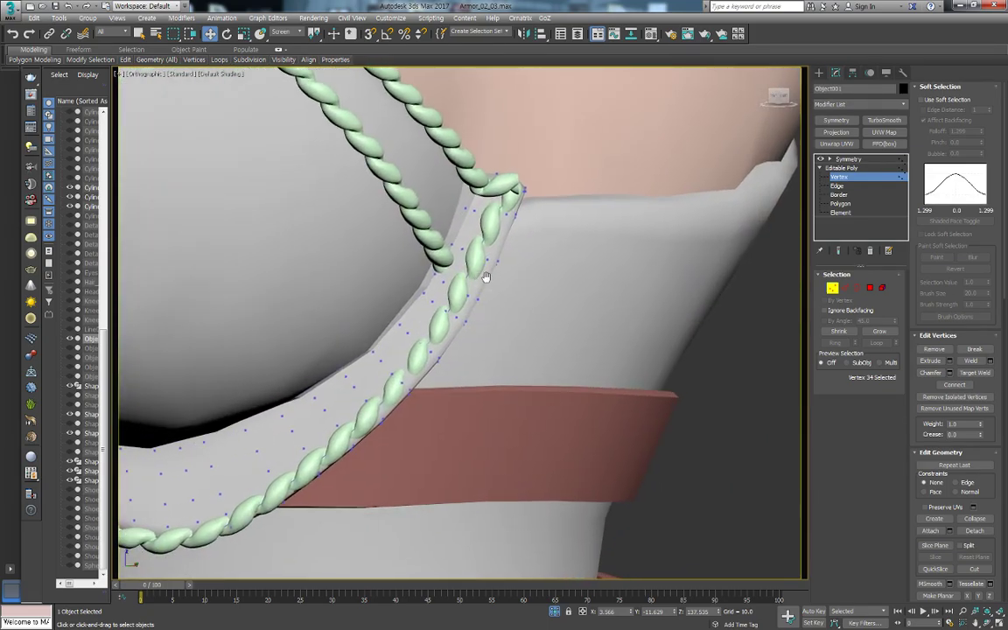
{"action": "left_click_drag", "start_coordinate": [539, 187], "coordinate": [499, 188]}
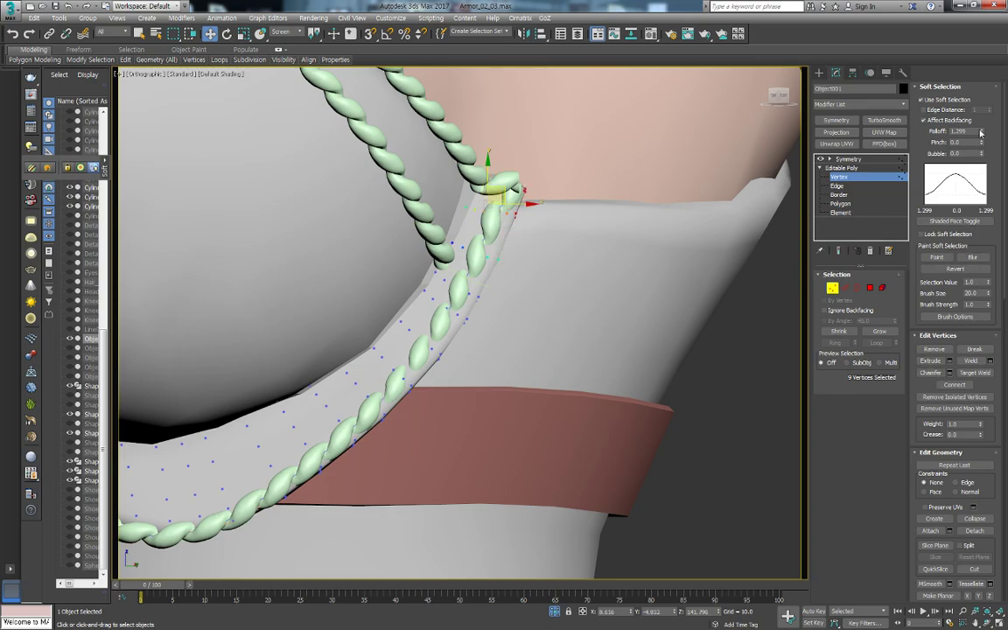
Raise the Soft Selection falloff to 4.729 and shift the selected strap vertices left
{"action": "left_click_drag", "start_coordinate": [981, 131], "coordinate": [981, 105]}
{"action": "middle_click_drag", "start_coordinate": [399, 255], "coordinate": [468, 271], "text": "alt"}
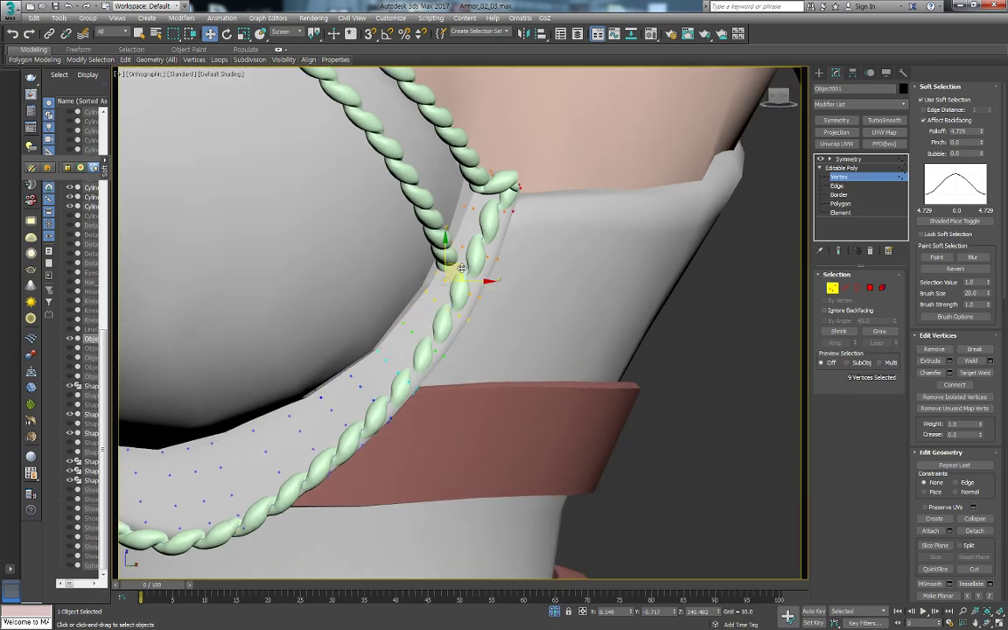
{"action": "left_click_drag", "start_coordinate": [462, 268], "coordinate": [451, 269]}
Adjust vertices lower and near the top of the strap, zooming out to check the fit under the ropes
{"action": "left_click", "coordinate": [411, 390]}
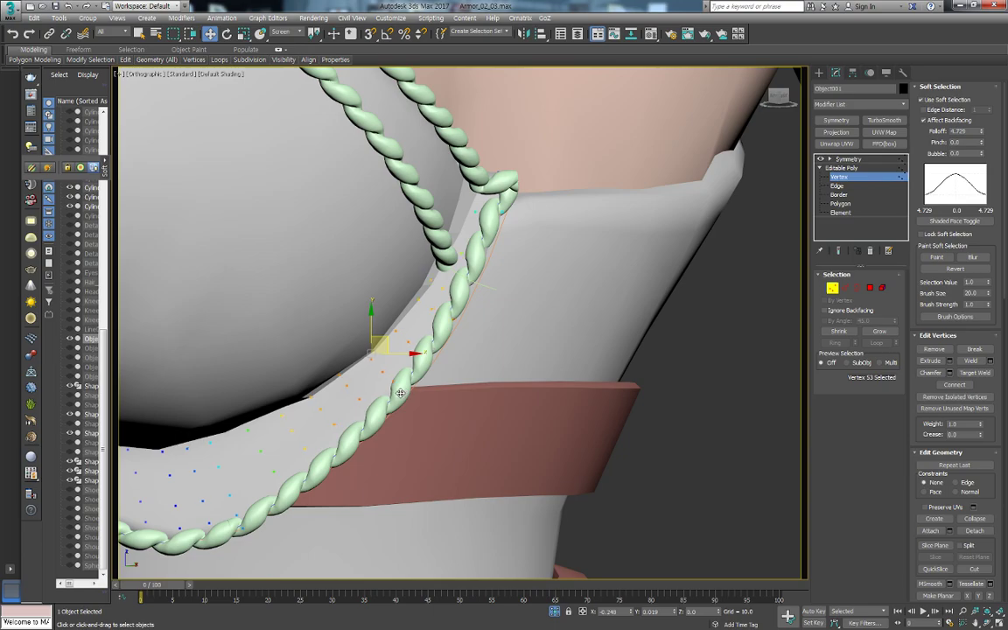
{"action": "mouse_move", "coordinate": [400, 393]}
{"action": "middle_mouse_down", "text": "alt"}
{"action": "mouse_move", "coordinate": [598, 312]}
{"action": "mouse_move", "coordinate": [703, 175]}
{"action": "middle_mouse_up", "text": "alt"}
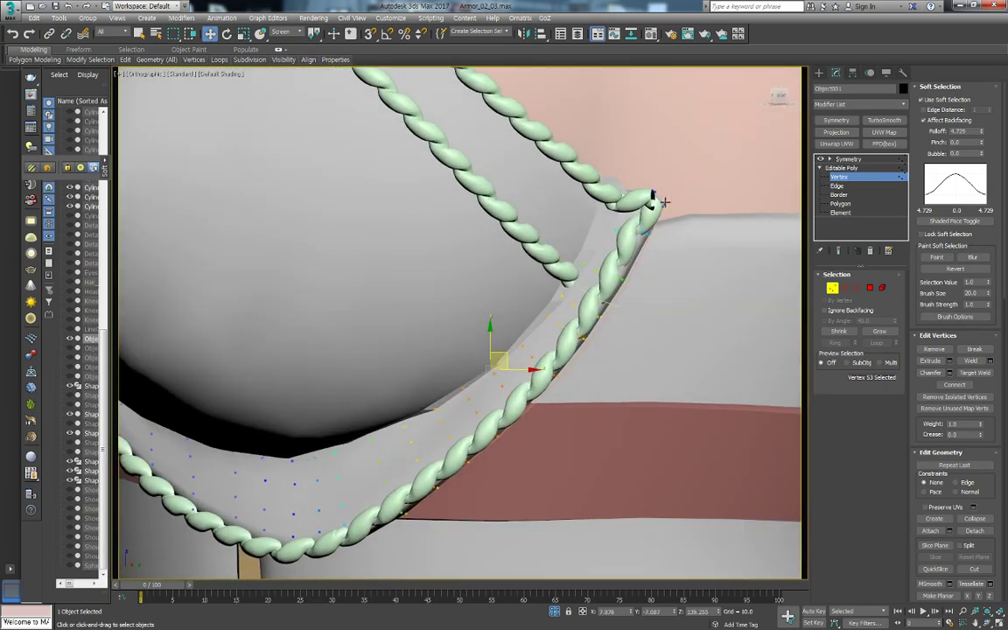
{"action": "left_click", "coordinate": [661, 202]}
{"action": "mouse_move", "coordinate": [658, 202]}
{"action": "middle_mouse_down", "text": "alt"}
{"action": "mouse_move", "coordinate": [666, 241]}
{"action": "mouse_move", "coordinate": [687, 248]}
{"action": "mouse_move", "coordinate": [584, 353]}
{"action": "mouse_move", "coordinate": [666, 354]}
{"action": "middle_mouse_up", "text": "alt"}
{"action": "scroll", "coordinate": [687, 248], "scroll_direction": "up", "scroll_amount": 5}
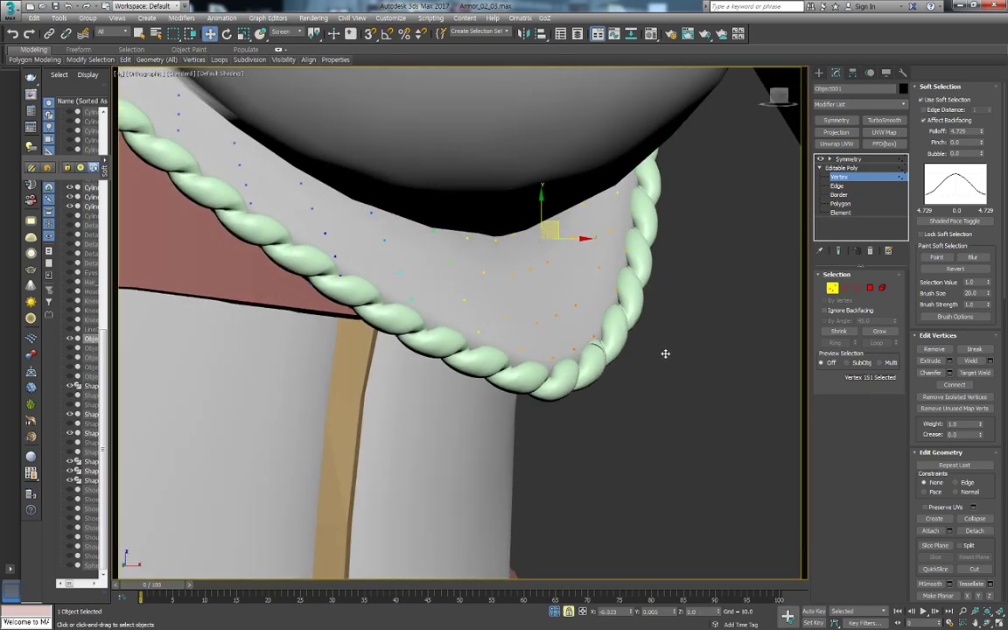
{"action": "scroll", "coordinate": [599, 302], "scroll_direction": "down", "scroll_amount": 3}
{"action": "scroll", "coordinate": [593, 383], "scroll_direction": "down", "scroll_amount": 2}
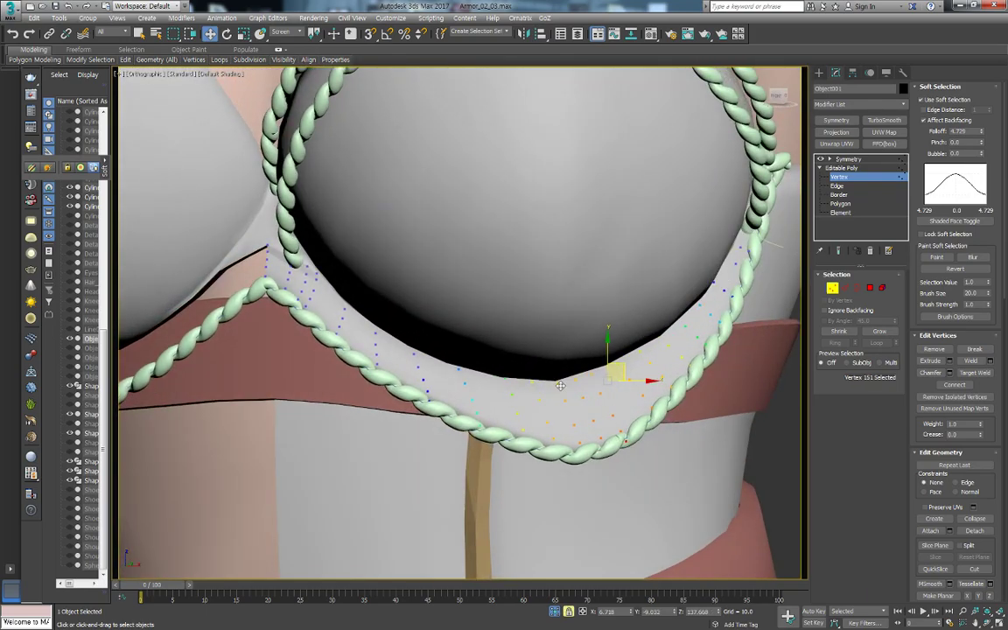
{"action": "scroll", "coordinate": [612, 381], "scroll_direction": "down", "scroll_amount": 2}
{"action": "scroll", "coordinate": [697, 369], "scroll_direction": "down", "scroll_amount": 2}
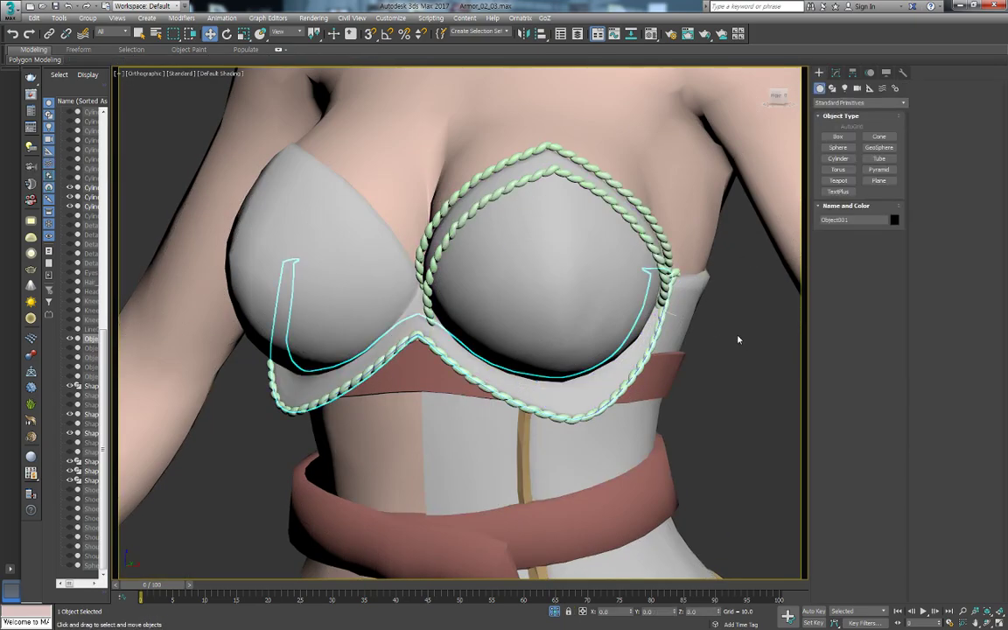
Inspect rope Cylinder017's Path Deform settings and underlying mesh, then deselect it
{"action": "left_click", "coordinate": [670, 315]}
{"action": "left_click", "coordinate": [666, 302]}
{"action": "scroll", "coordinate": [667, 328], "scroll_direction": "up", "scroll_amount": 4}
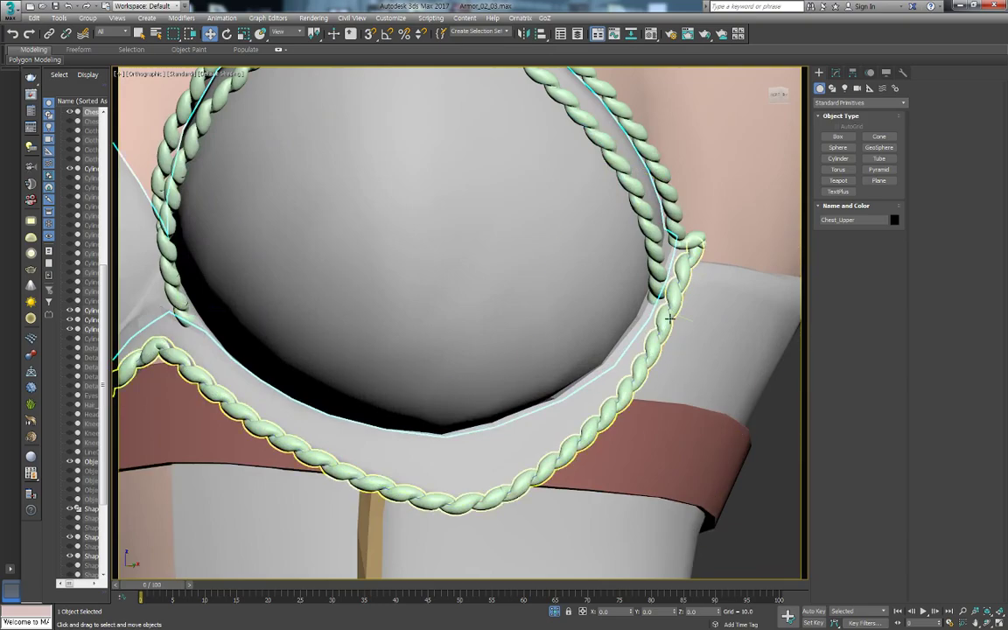
{"action": "left_click", "coordinate": [689, 252]}
{"action": "key", "text": "F4"}
{"action": "scroll", "coordinate": [665, 262], "scroll_direction": "up", "scroll_amount": 3}
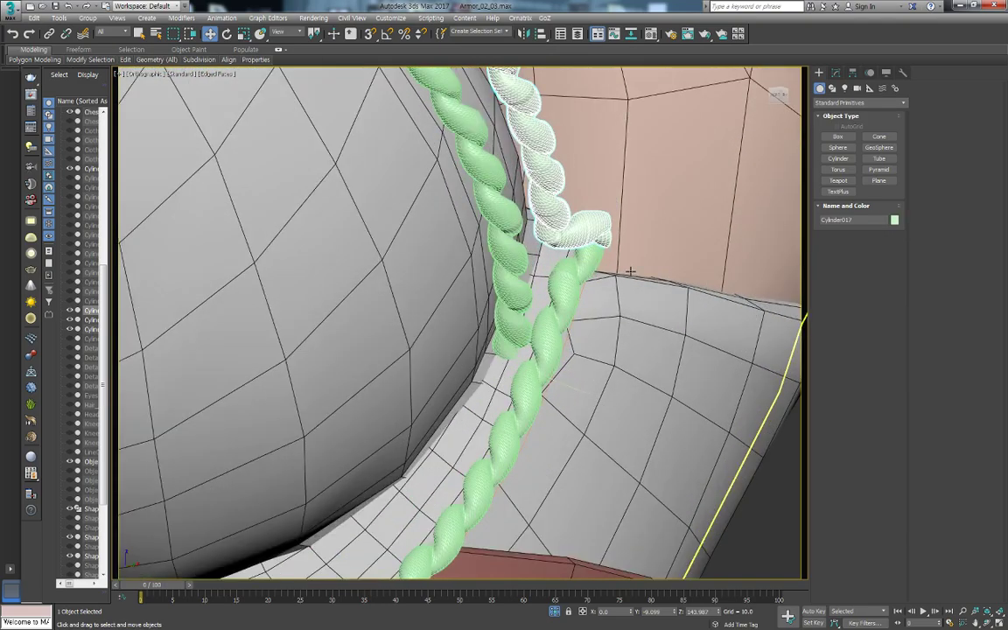
{"action": "scroll", "coordinate": [613, 277], "scroll_direction": "up", "scroll_amount": 2}
{"action": "middle_click_drag", "start_coordinate": [613, 278], "coordinate": [753, 252], "text": "alt"}
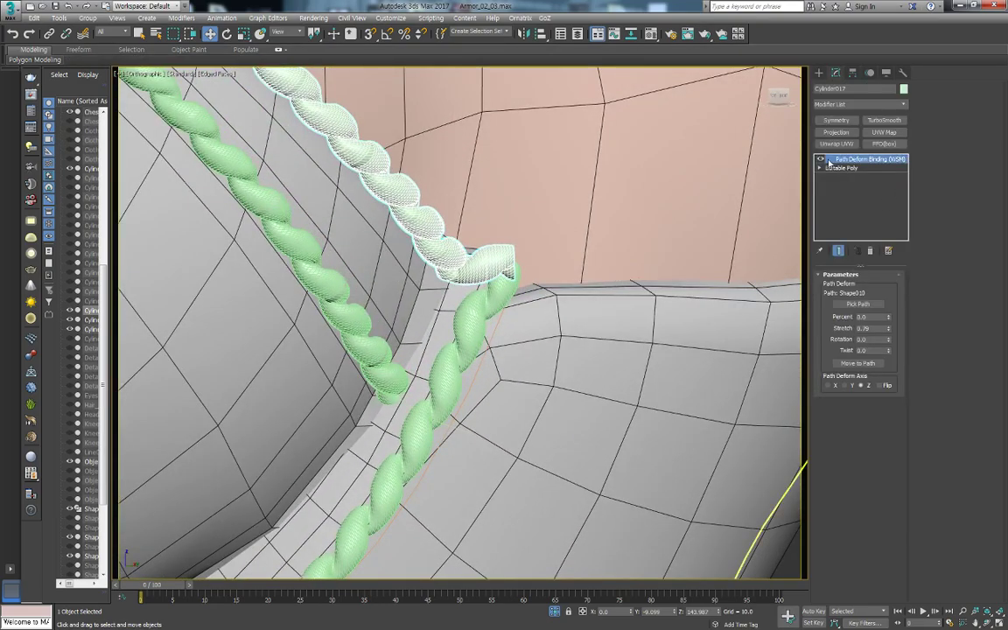
{"action": "left_click", "coordinate": [838, 177]}
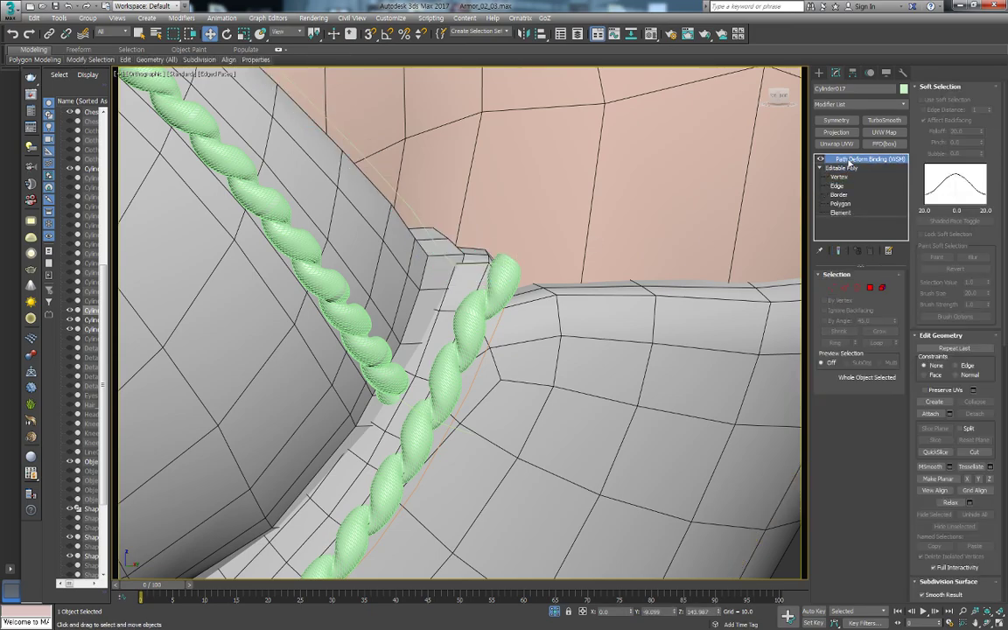
{"action": "left_click", "coordinate": [862, 158]}
{"action": "scroll", "coordinate": [638, 256], "scroll_direction": "down", "scroll_amount": 4}
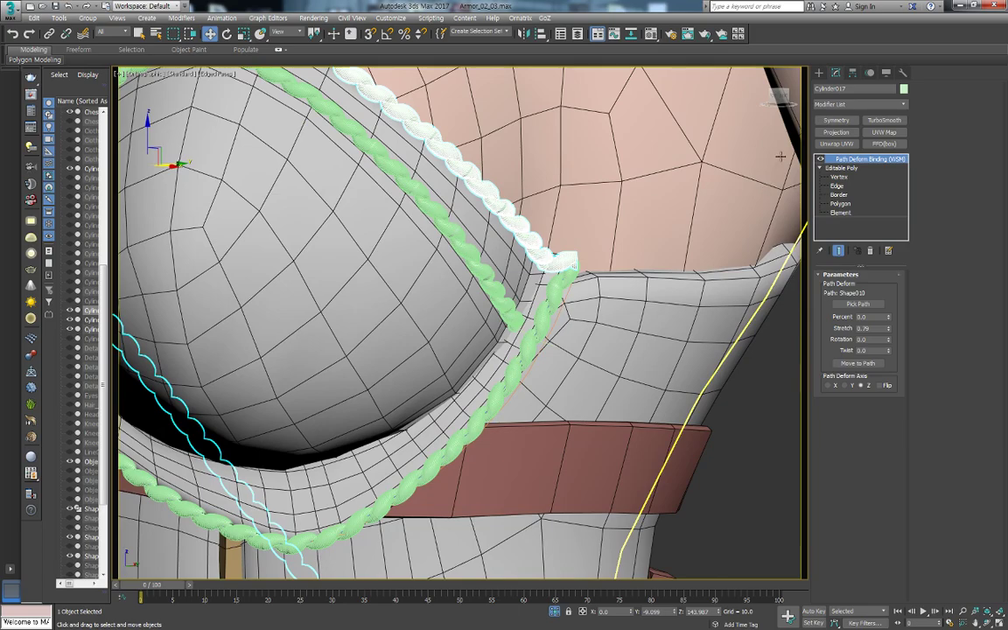
{"action": "left_click", "coordinate": [760, 495]}
{"action": "key", "text": "F3"}
{"action": "scroll", "coordinate": [569, 315], "scroll_direction": "up", "scroll_amount": 5}
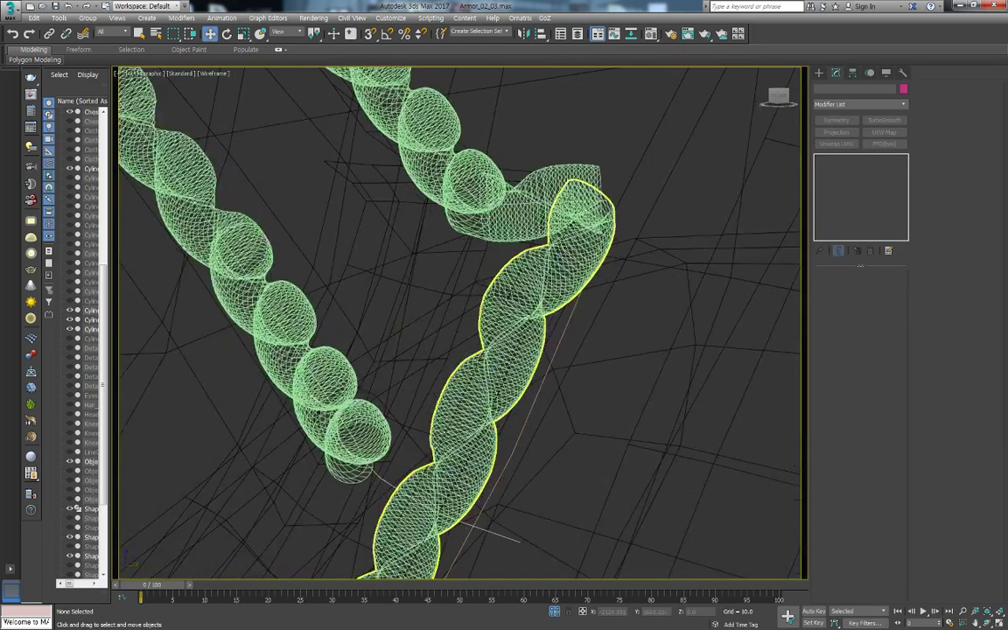
At Vertex level on path Shape010, pull the upper rope's end vertex down toward the lower rope
{"action": "left_click", "coordinate": [482, 182]}
{"action": "left_click", "coordinate": [483, 181]}
{"action": "left_click", "coordinate": [537, 203]}
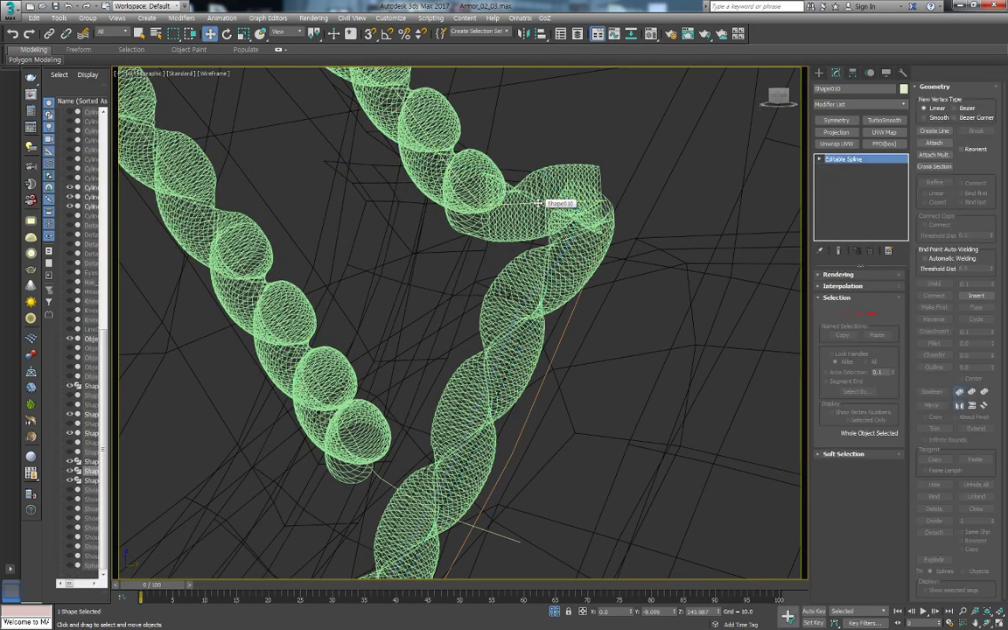
{"action": "key", "text": "1"}
{"action": "left_click_drag", "start_coordinate": [637, 199], "coordinate": [604, 203]}
{"action": "key", "text": "F3"}
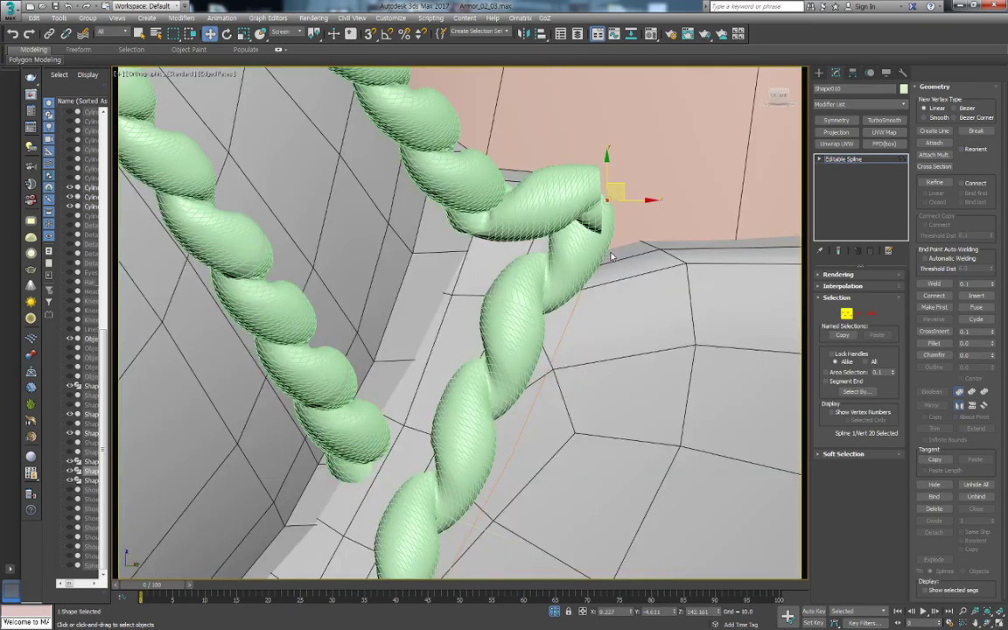
{"action": "middle_click_drag", "start_coordinate": [613, 210], "coordinate": [638, 223], "text": "alt"}
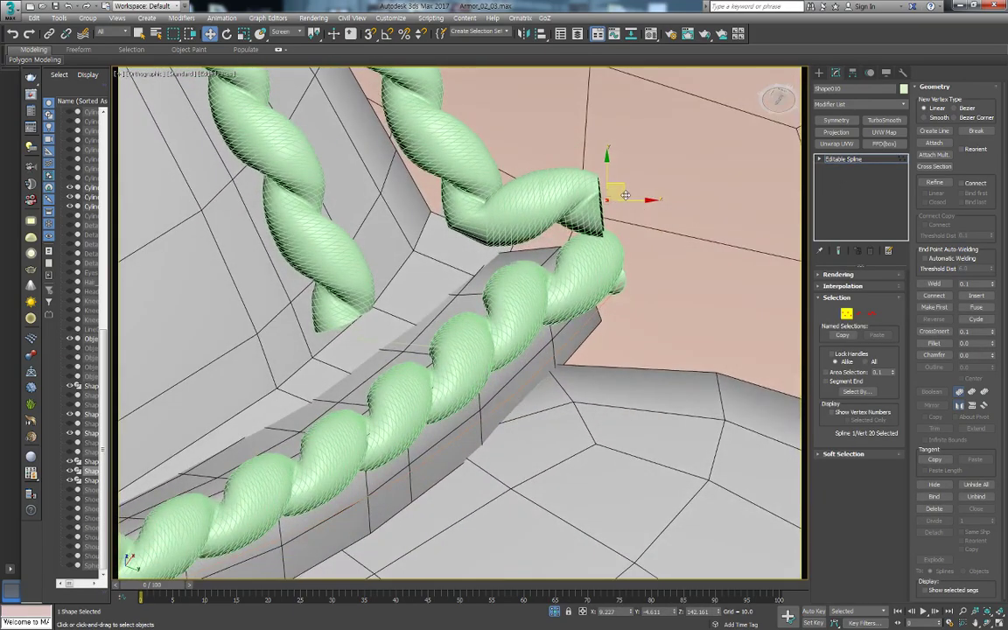
{"action": "mouse_move", "coordinate": [638, 223]}
{"action": "left_mouse_down"}
{"action": "mouse_move", "coordinate": [630, 274]}
{"action": "mouse_move", "coordinate": [520, 230]}
{"action": "left_mouse_up"}
{"action": "key", "text": "F3"}
{"action": "key", "text": "F3"}
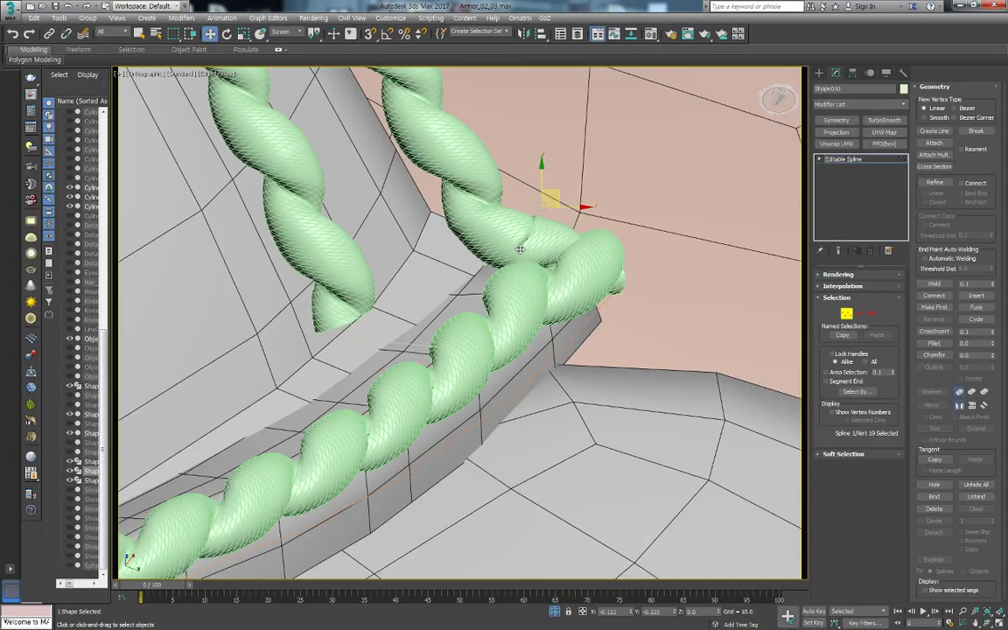
Raise a vertex further back on Shape010 to refine the bend, then orbit out to review the armour
{"action": "key", "text": "F3"}
{"action": "left_click", "coordinate": [480, 201]}
{"action": "key", "text": "F3"}
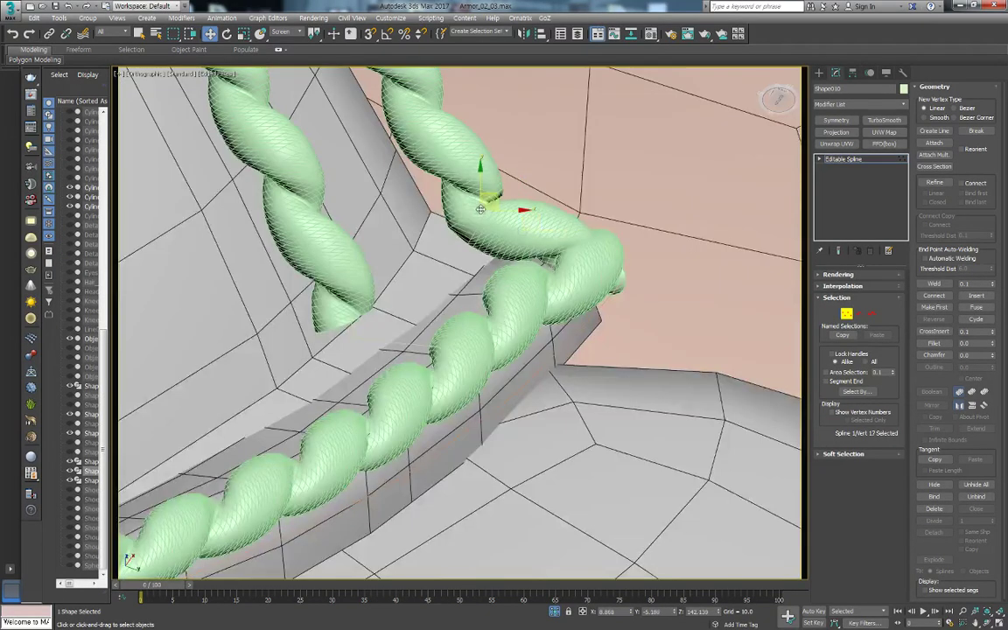
{"action": "left_click_drag", "start_coordinate": [471, 199], "coordinate": [466, 179]}
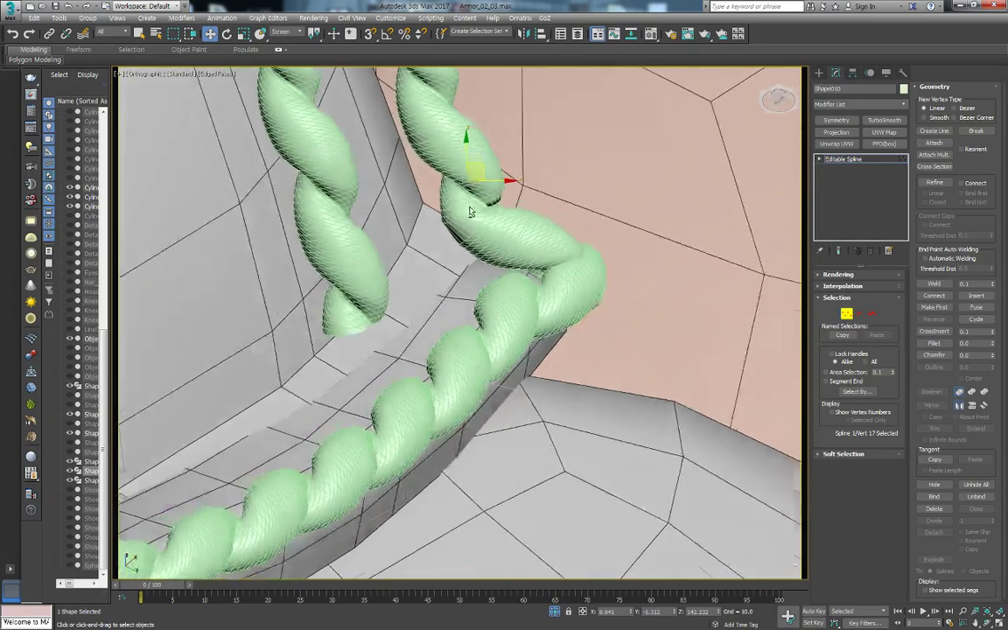
{"action": "middle_click_drag", "start_coordinate": [468, 184], "coordinate": [448, 357], "text": "alt"}
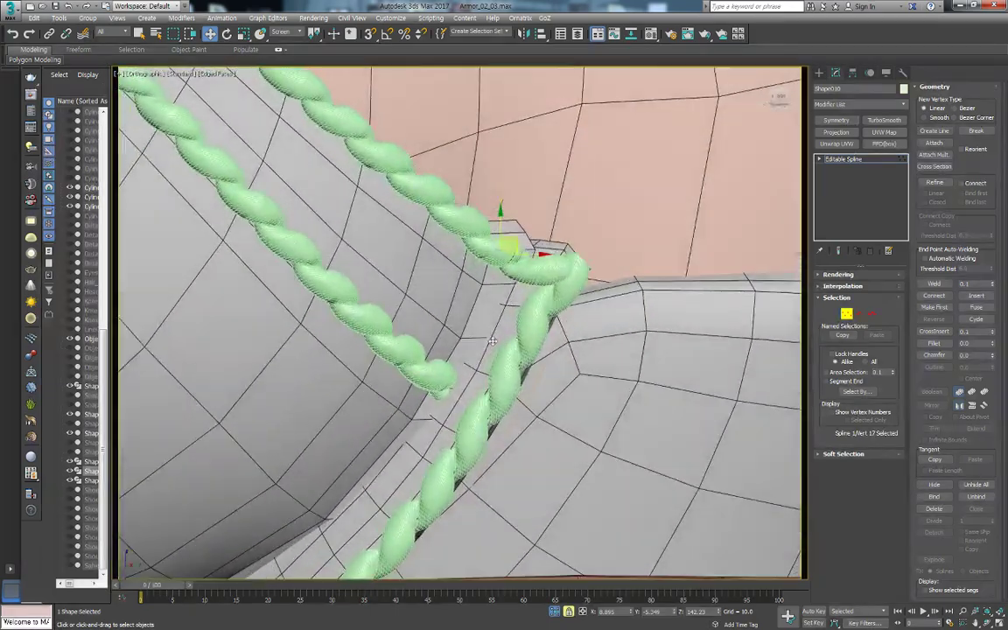
{"action": "middle_click_drag", "start_coordinate": [448, 357], "coordinate": [937, 50], "text": "alt"}
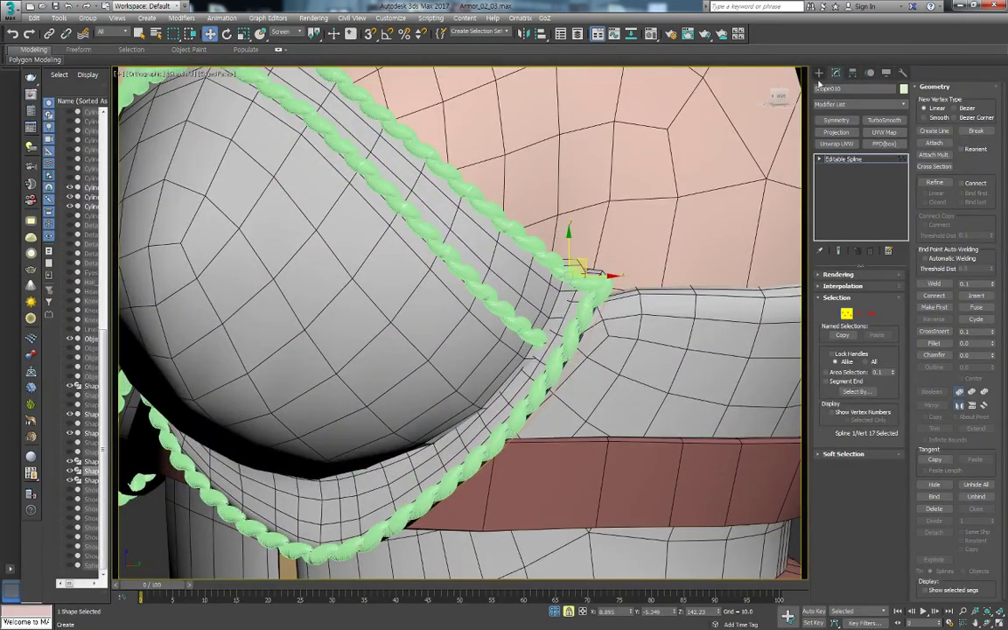
{"action": "left_click", "coordinate": [819, 73]}
Slide inner rope Cylinder018 further along its path with the Path Deform Percent spinner
{"action": "left_click", "coordinate": [482, 298]}
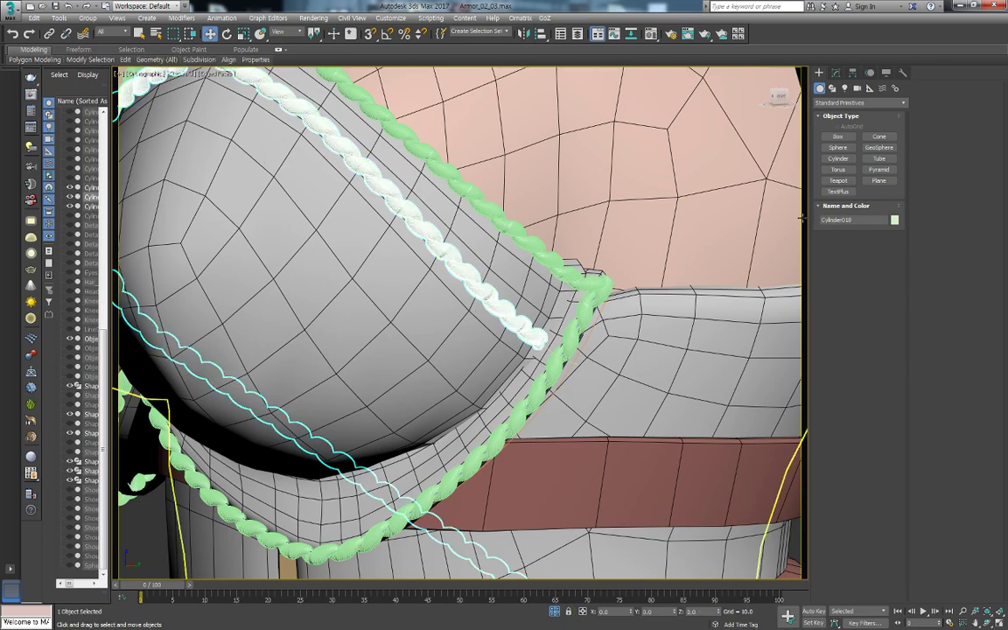
{"action": "left_click", "coordinate": [837, 75]}
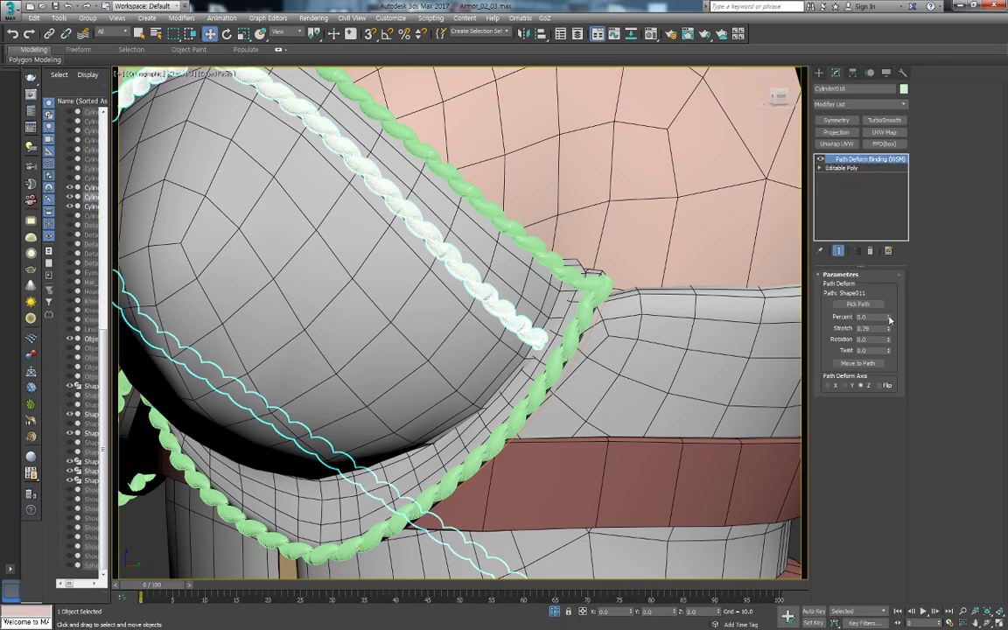
{"action": "left_click_drag", "start_coordinate": [890, 317], "coordinate": [889, 313]}
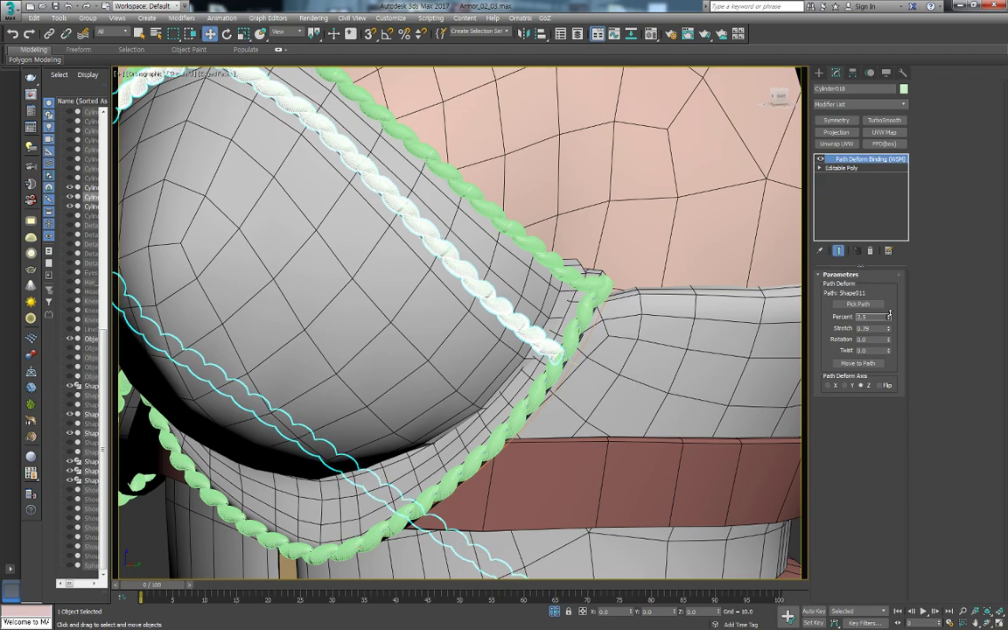
{"action": "scroll", "coordinate": [636, 360], "scroll_direction": "down", "scroll_amount": 5}
{"action": "key", "text": "F4"}
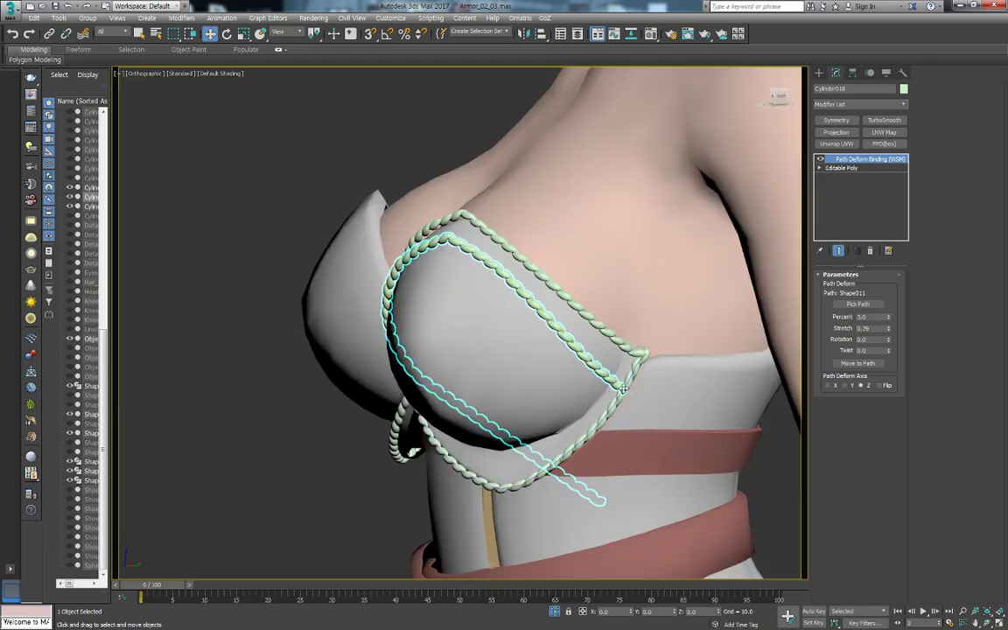
{"action": "scroll", "coordinate": [635, 359], "scroll_direction": "up", "scroll_amount": 2}
{"action": "scroll", "coordinate": [652, 345], "scroll_direction": "up", "scroll_amount": 1}
{"action": "scroll", "coordinate": [643, 377], "scroll_direction": "up", "scroll_amount": 2}
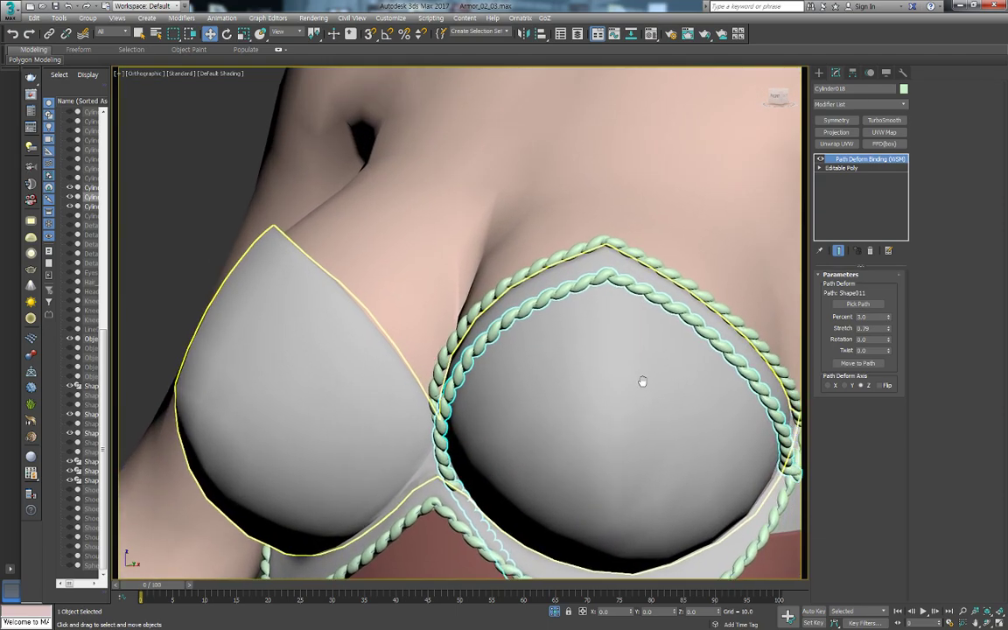
{"action": "scroll", "coordinate": [627, 394], "scroll_direction": "up", "scroll_amount": 2}
{"action": "scroll", "coordinate": [621, 333], "scroll_direction": "down", "scroll_amount": 2}
{"action": "scroll", "coordinate": [615, 248], "scroll_direction": "down", "scroll_amount": 1}
Try shifting outer rope Cylinder017's Percent, then reset it to 0
{"action": "left_click", "coordinate": [635, 238]}
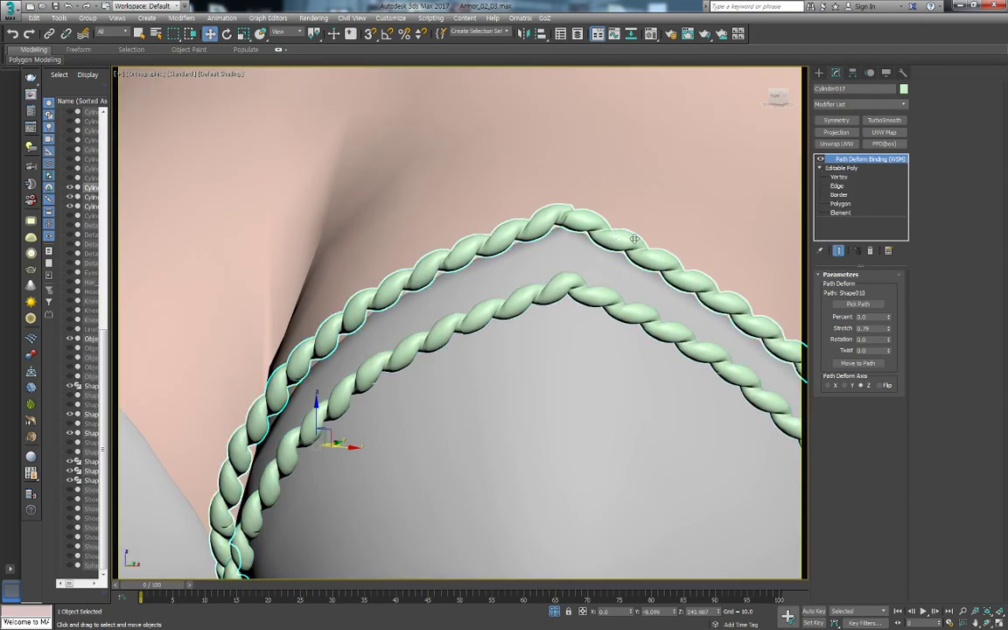
{"action": "left_click_drag", "start_coordinate": [891, 321], "coordinate": [889, 326]}
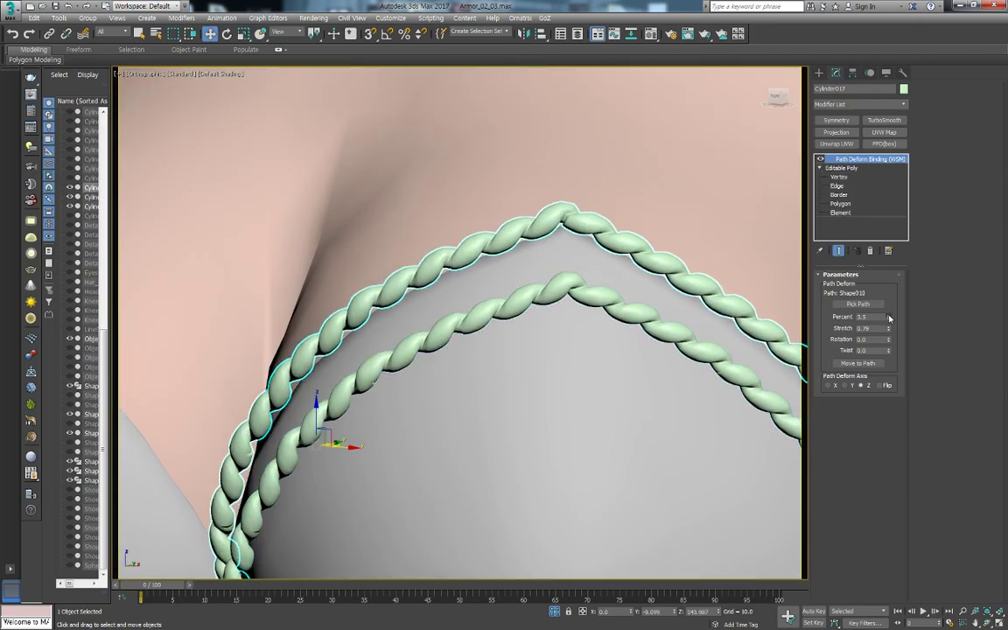
{"action": "right_click", "coordinate": [888, 328]}
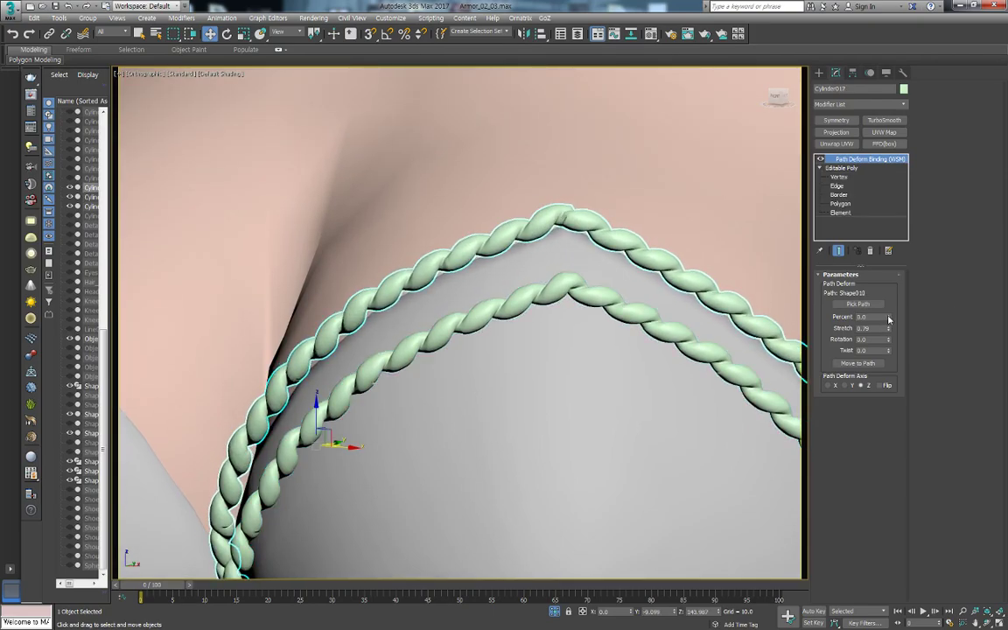
{"action": "scroll", "coordinate": [707, 396], "scroll_direction": "down", "scroll_amount": 5}
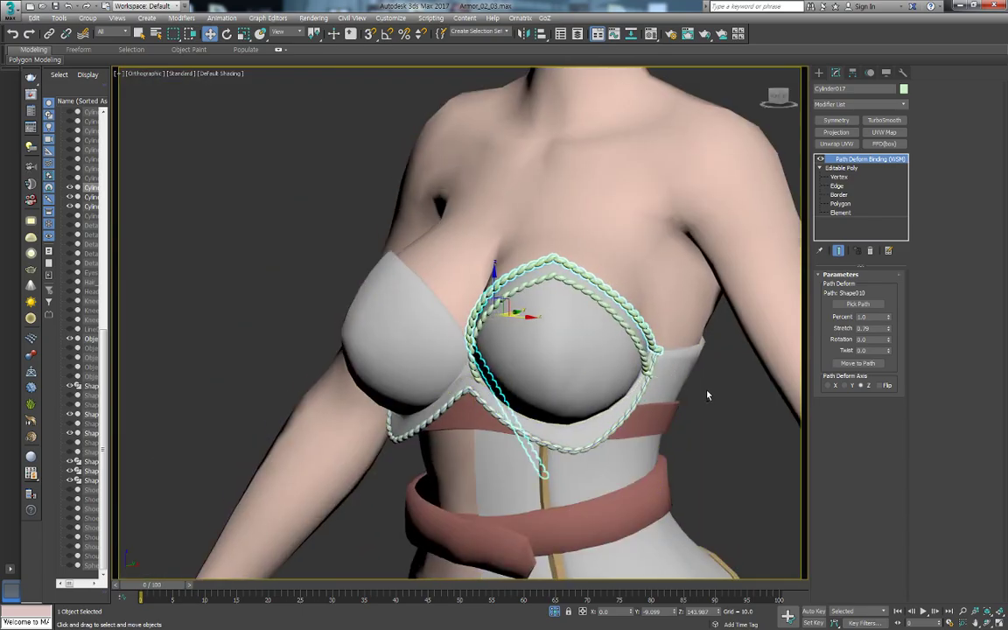
{"action": "scroll", "coordinate": [691, 393], "scroll_direction": "up", "scroll_amount": 2}
{"action": "scroll", "coordinate": [578, 357], "scroll_direction": "up", "scroll_amount": 1}
{"action": "scroll", "coordinate": [604, 337], "scroll_direction": "up", "scroll_amount": 1}
{"action": "scroll", "coordinate": [610, 334], "scroll_direction": "up", "scroll_amount": 1}
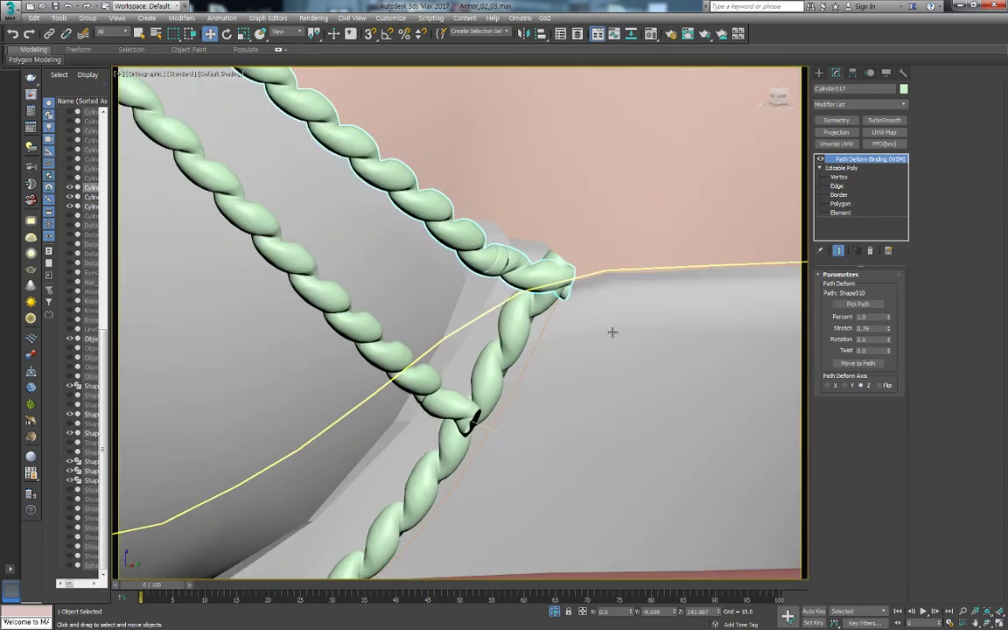
{"action": "scroll", "coordinate": [647, 350], "scroll_direction": "up", "scroll_amount": 1}
{"action": "scroll", "coordinate": [718, 328], "scroll_direction": "up", "scroll_amount": 1}
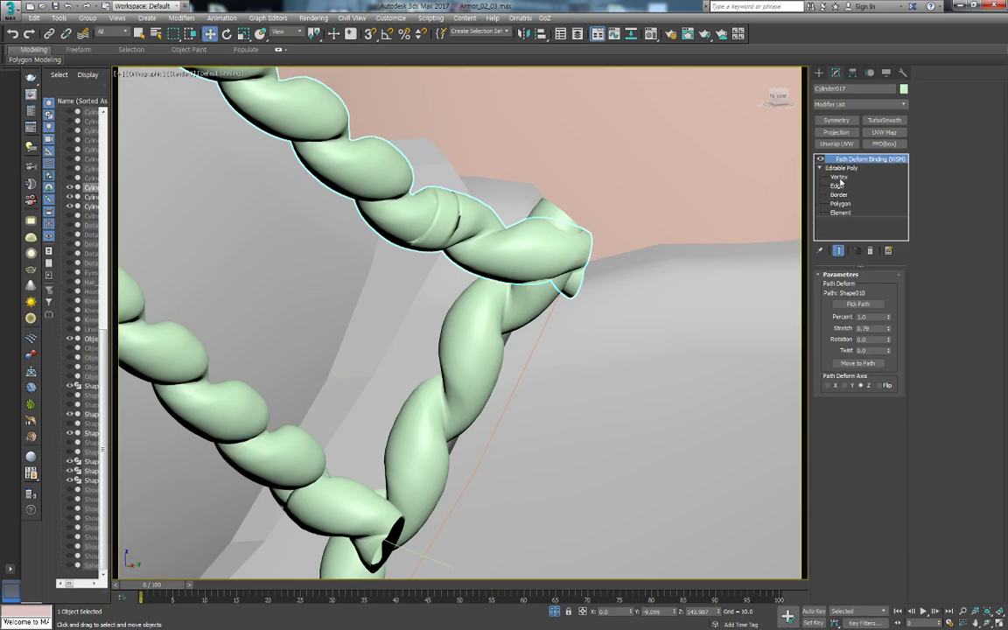
On spline Shape010 at Vertex level, pull the rope's corner vertex to reshape its end
{"action": "key", "text": "F3"}
{"action": "key", "text": "F3"}
{"action": "key", "text": "F3"}
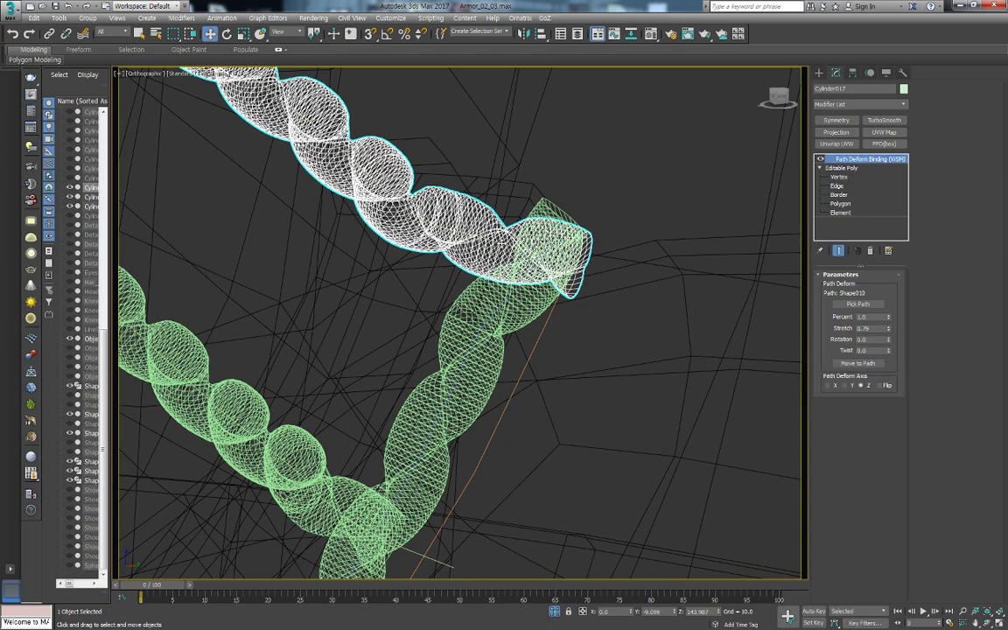
{"action": "left_click", "coordinate": [501, 245]}
{"action": "key", "text": "1"}
{"action": "left_click", "coordinate": [569, 255]}
{"action": "key", "text": "F3"}
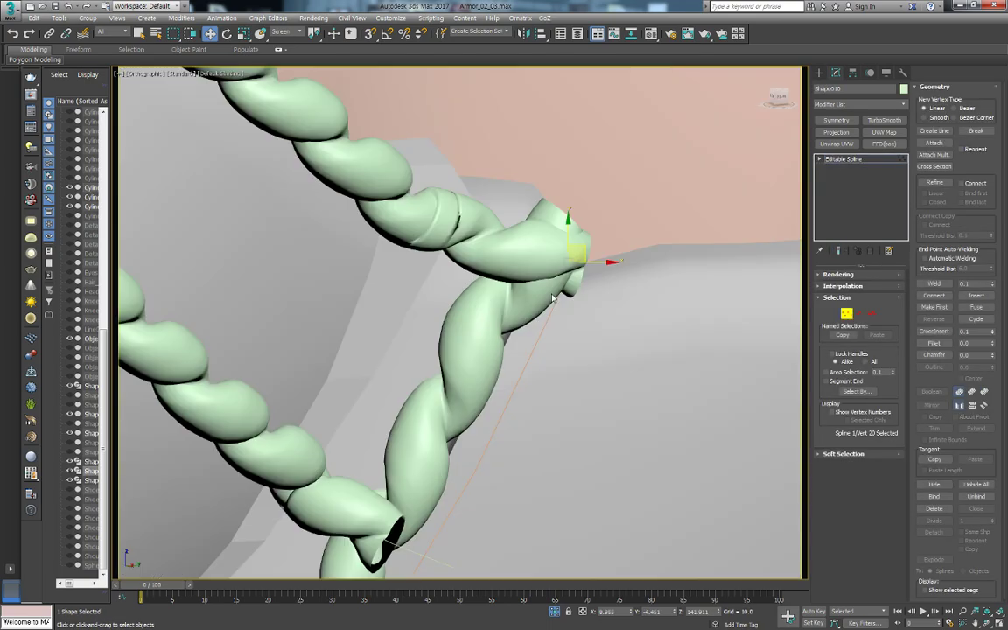
{"action": "left_click_drag", "start_coordinate": [582, 251], "coordinate": [542, 250]}
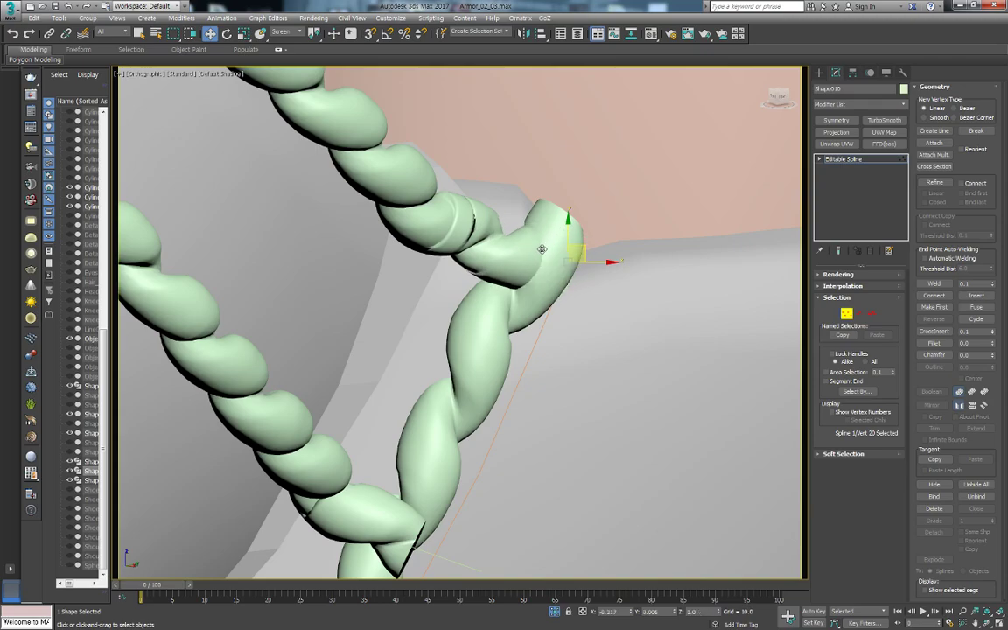
{"action": "key", "text": "F3"}
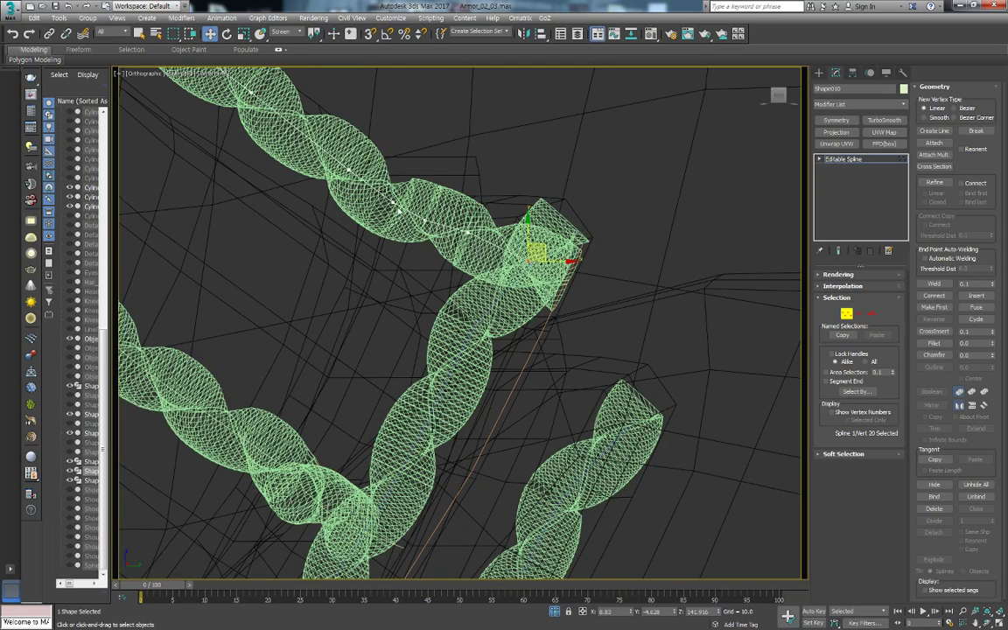
Move a vertex near the rope corner to bend it, then undo that move
{"action": "left_click", "coordinate": [385, 190]}
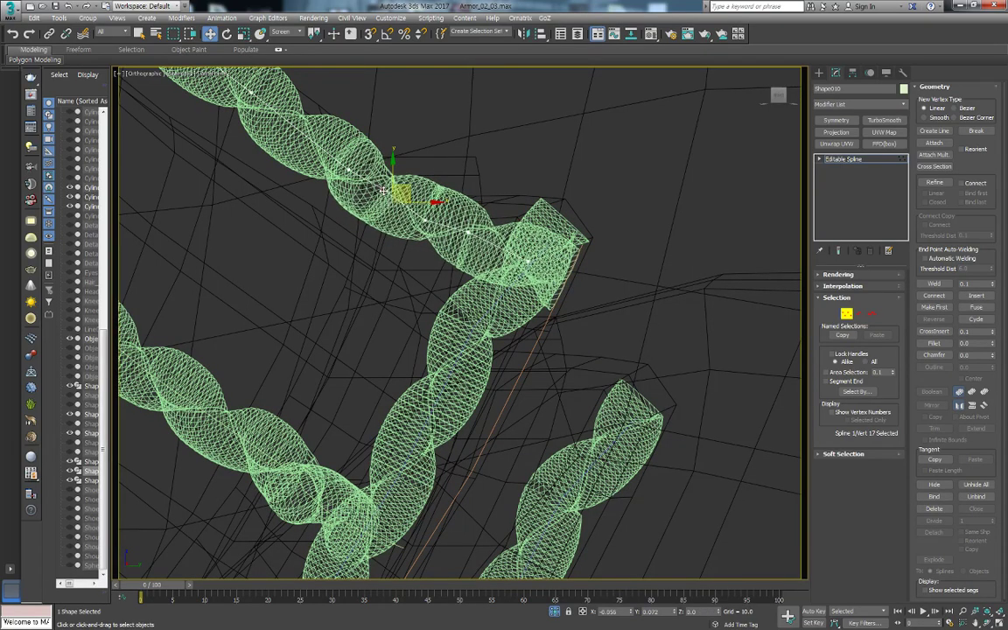
{"action": "left_click", "coordinate": [383, 194]}
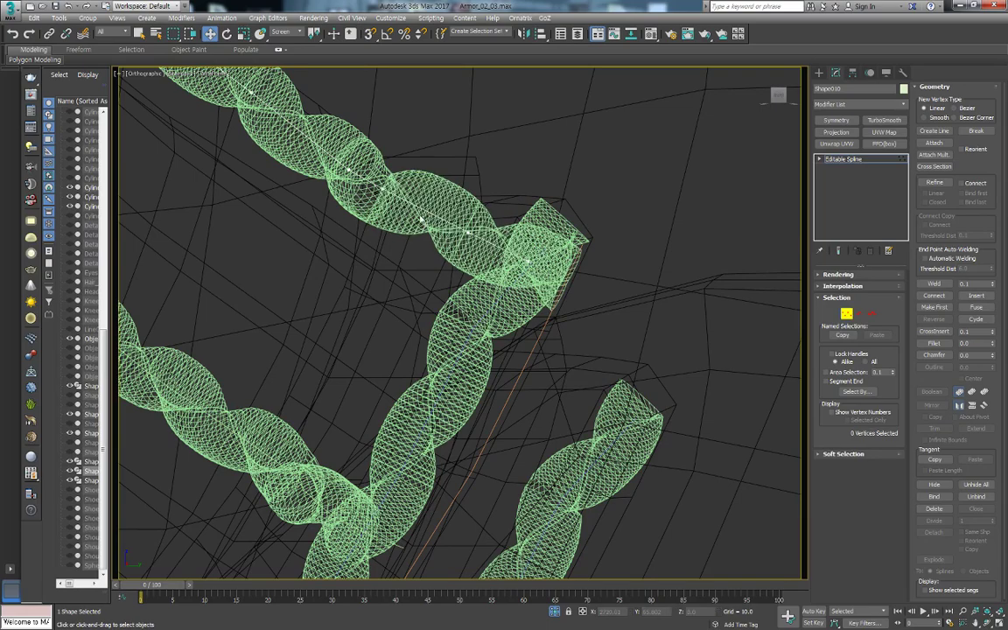
{"action": "key", "text": "F3"}
{"action": "middle_click_drag", "start_coordinate": [398, 228], "coordinate": [438, 184], "text": "alt"}
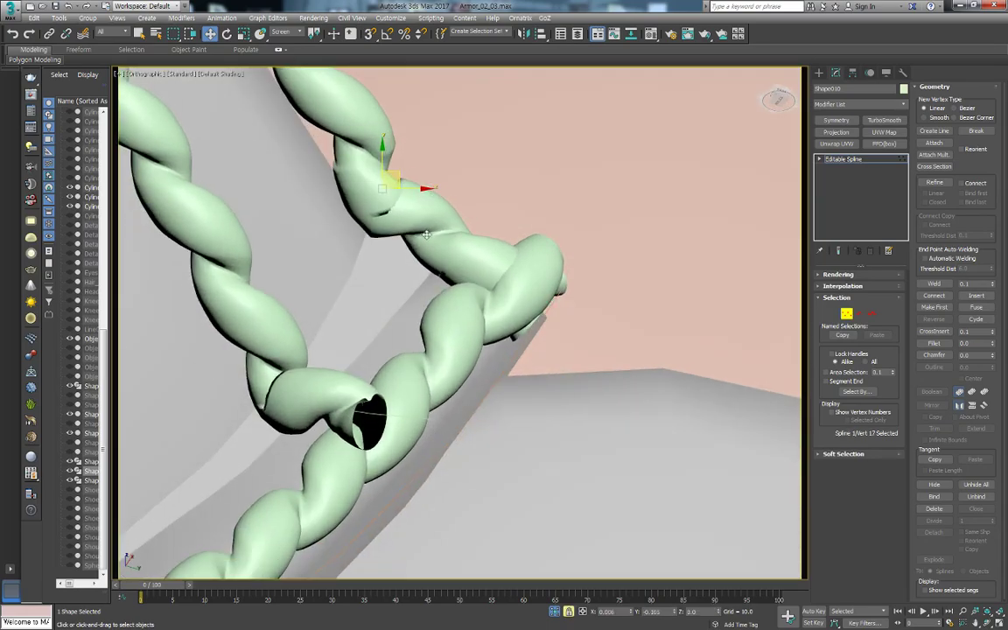
{"action": "left_click_drag", "start_coordinate": [451, 258], "coordinate": [420, 253]}
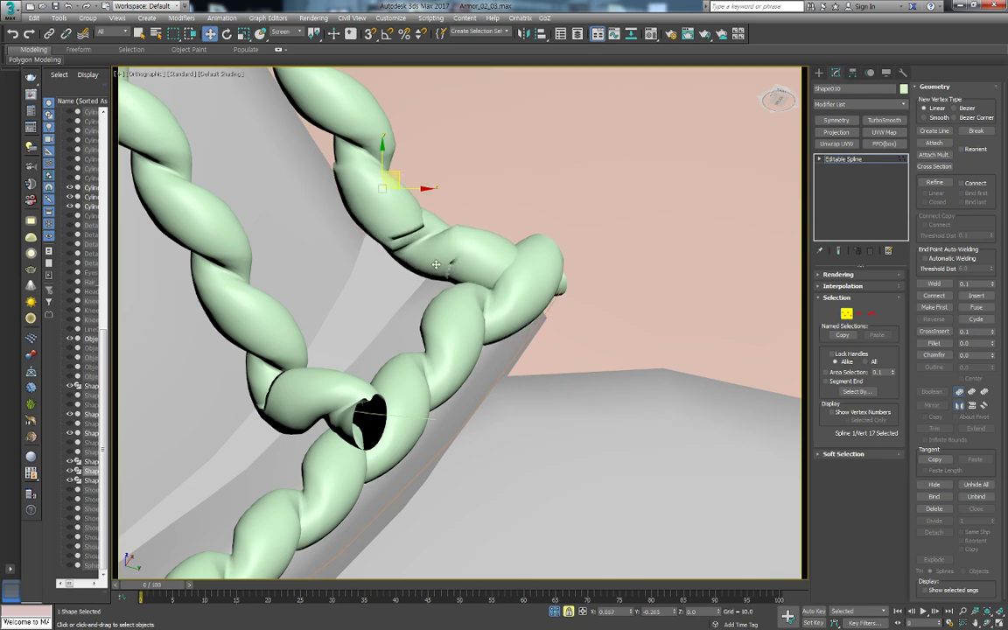
{"action": "middle_click_drag", "start_coordinate": [420, 252], "coordinate": [448, 274], "text": "alt"}
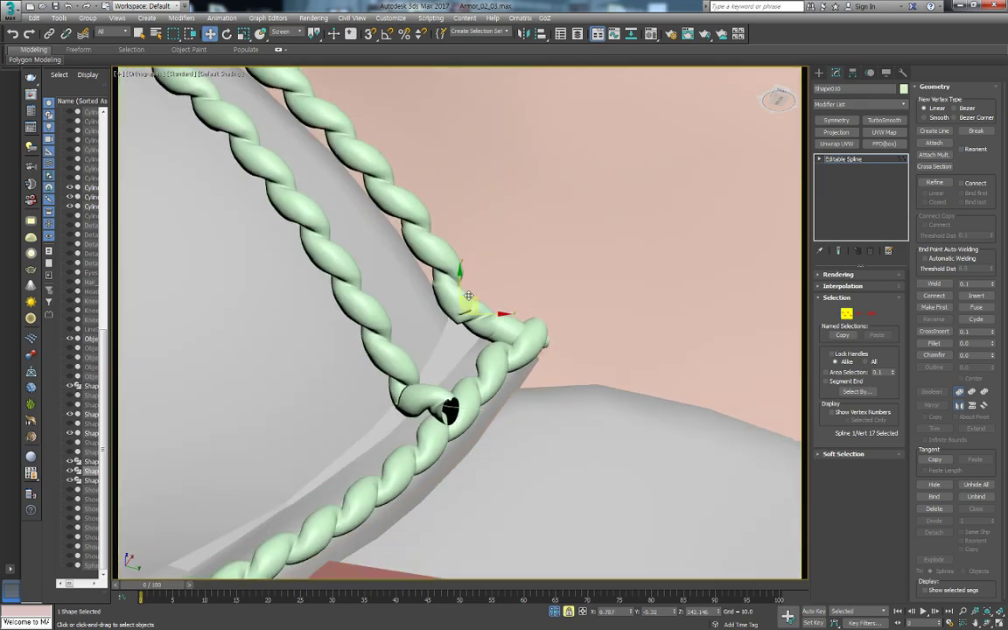
{"action": "key", "text": "F3"}
{"action": "key", "text": "F3"}
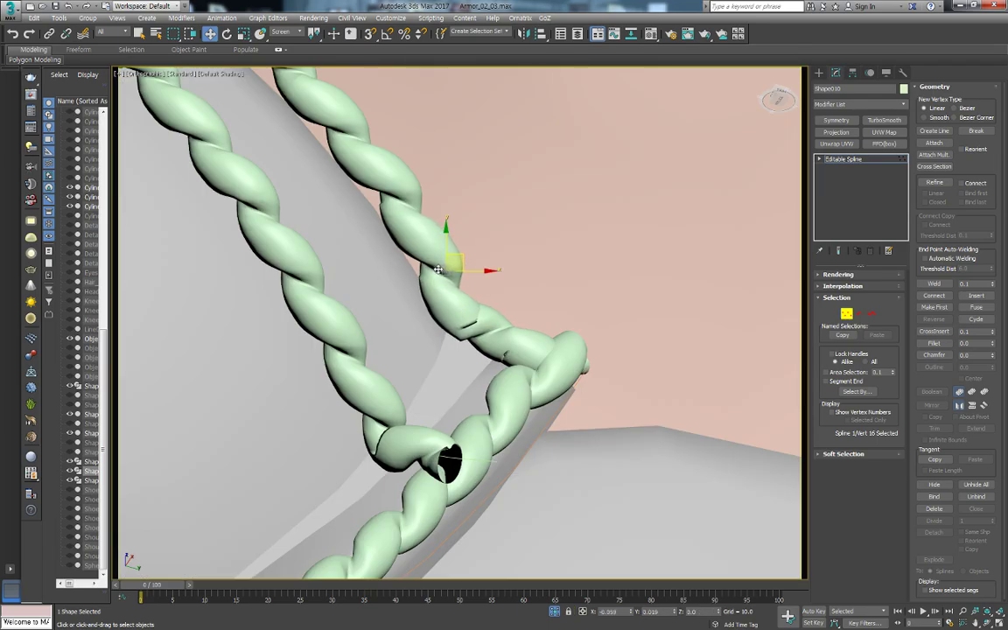
{"action": "key", "text": "F4"}
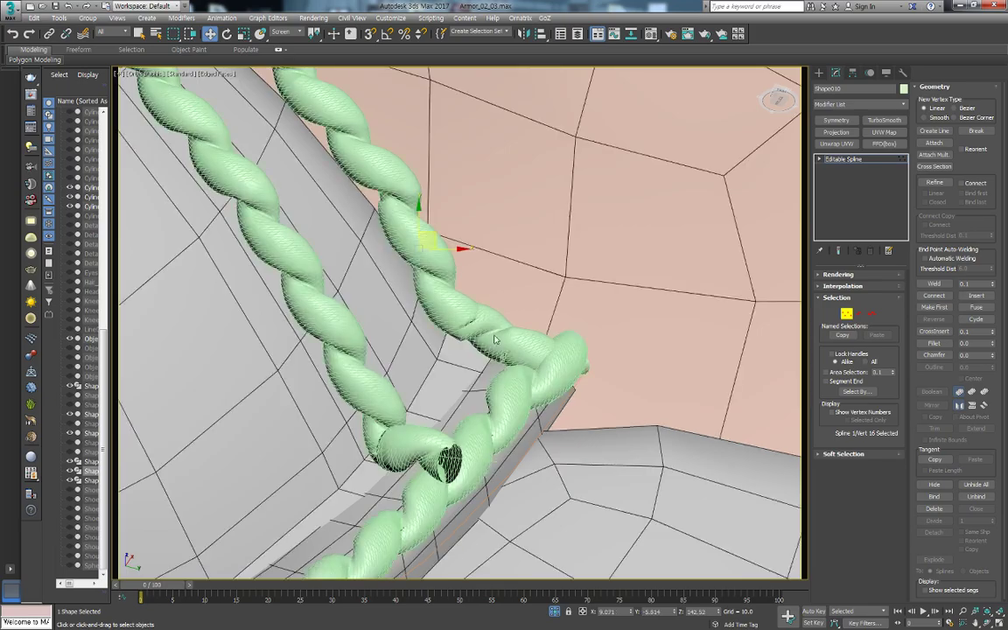
{"action": "middle_click_drag", "start_coordinate": [418, 250], "coordinate": [446, 306], "text": "alt"}
{"action": "scroll", "coordinate": [444, 308], "scroll_direction": "up", "scroll_amount": 2}
{"action": "scroll", "coordinate": [444, 308], "scroll_direction": "up", "scroll_amount": 2}
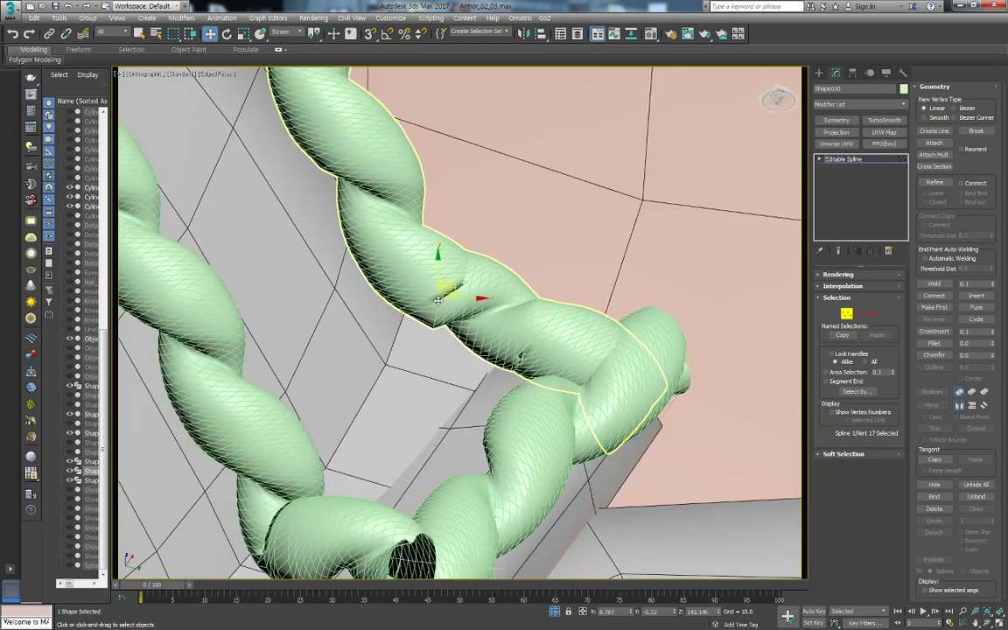
{"action": "key", "text": "F3"}
{"action": "key", "text": "F3"}
{"action": "key", "text": "ctrl+z"}
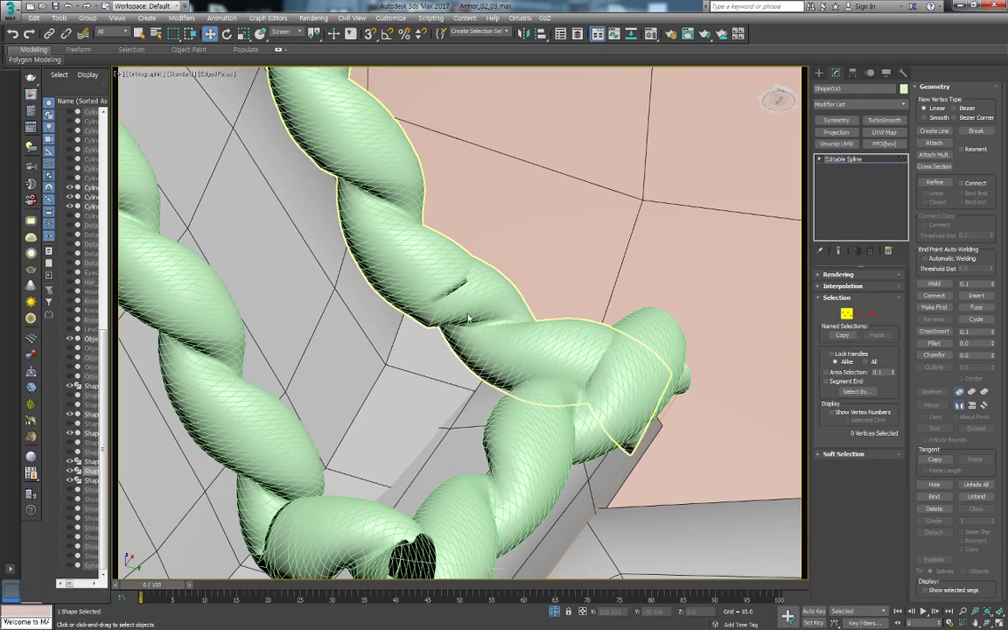
Nudge the corner vertex slightly, then shift vertex 17 to bend the rope
{"action": "key", "text": "F3"}
{"action": "scroll", "coordinate": [453, 309], "scroll_direction": "down", "scroll_amount": 4}
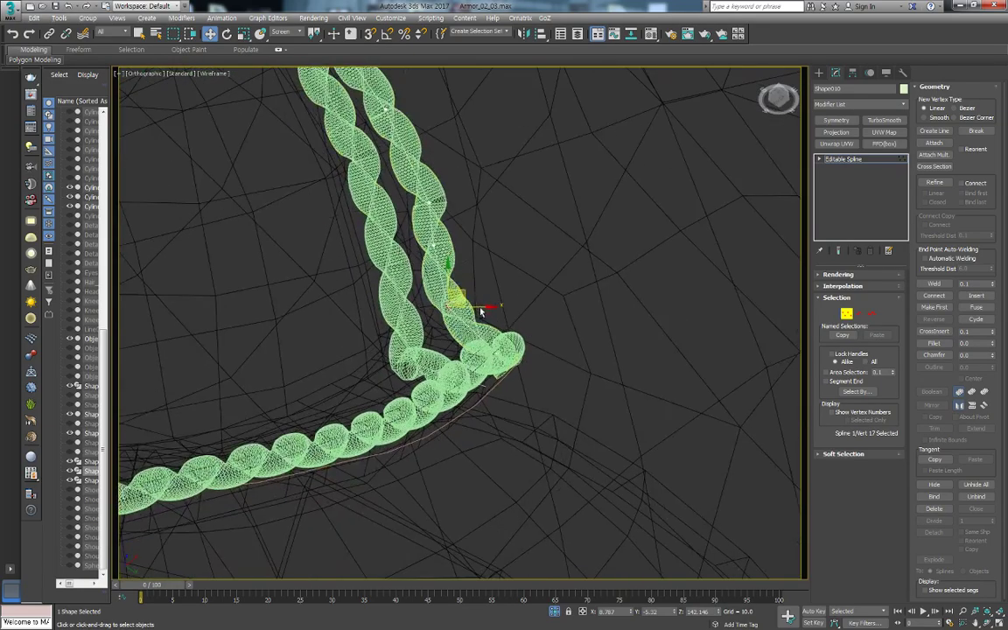
{"action": "key", "text": "F3"}
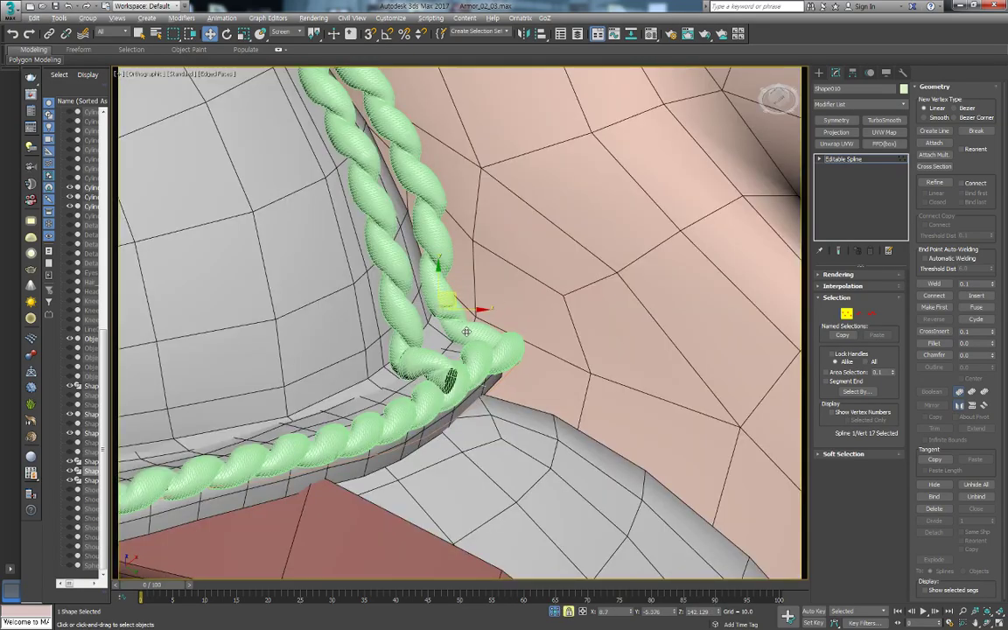
{"action": "middle_click_drag", "start_coordinate": [467, 332], "coordinate": [473, 289], "text": "alt"}
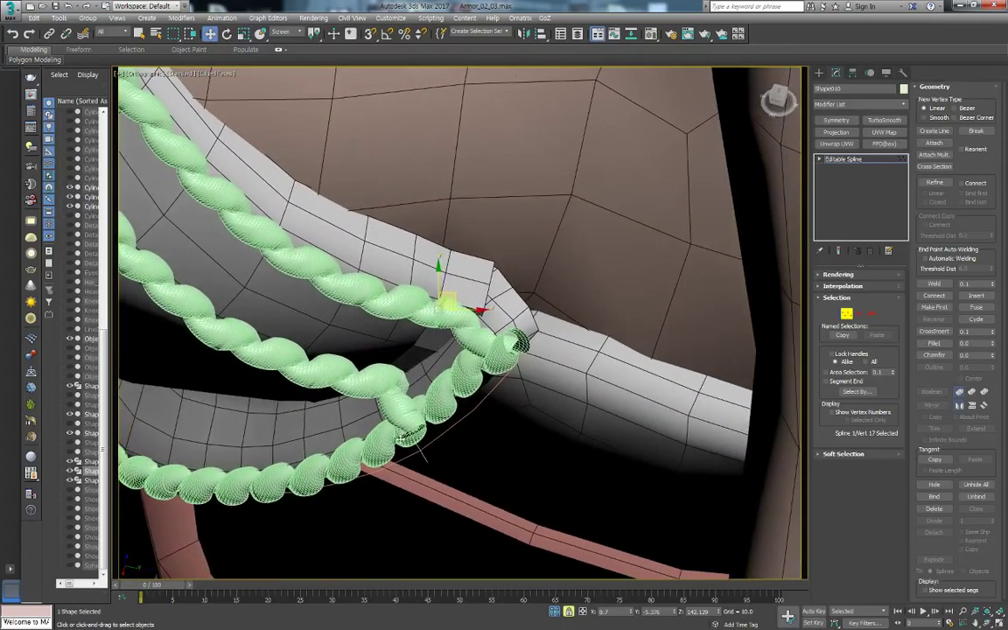
{"action": "left_click_drag", "start_coordinate": [463, 371], "coordinate": [466, 371]}
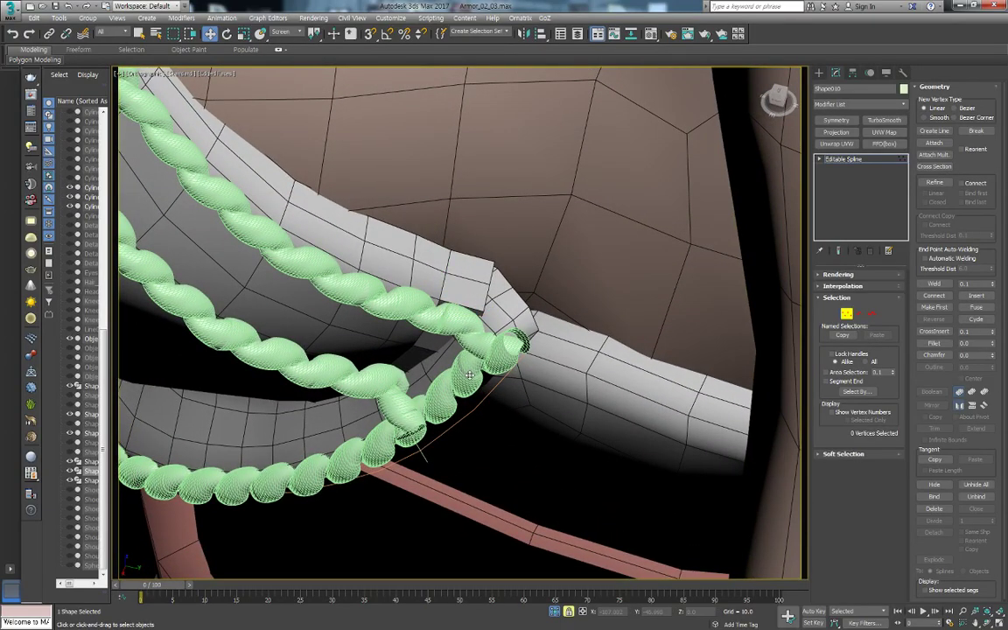
{"action": "key", "text": "F3"}
{"action": "scroll", "coordinate": [472, 333], "scroll_direction": "up", "scroll_amount": 3}
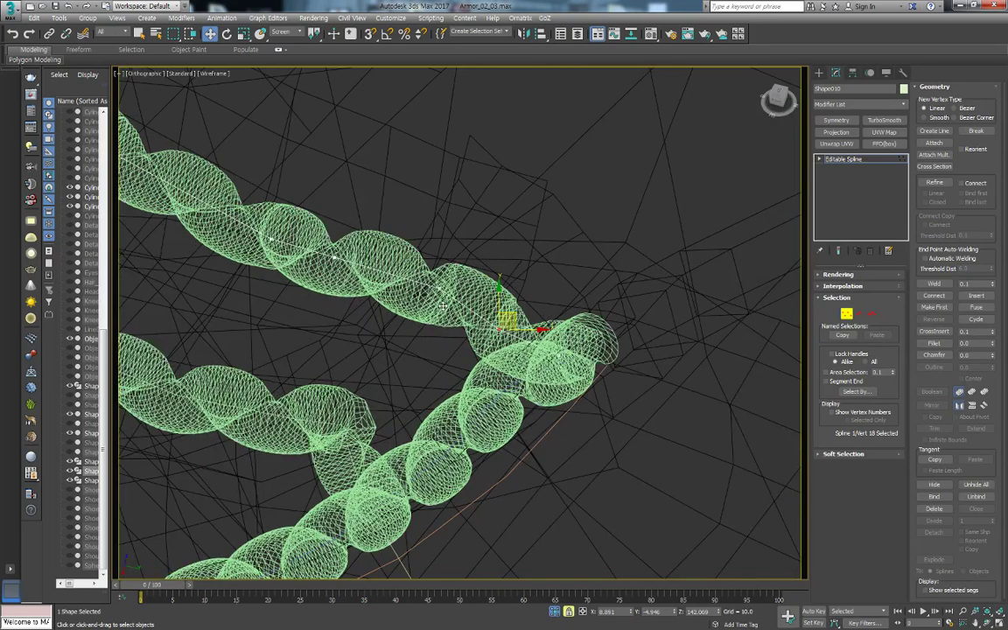
{"action": "key", "text": "F3"}
{"action": "left_click", "coordinate": [448, 276]}
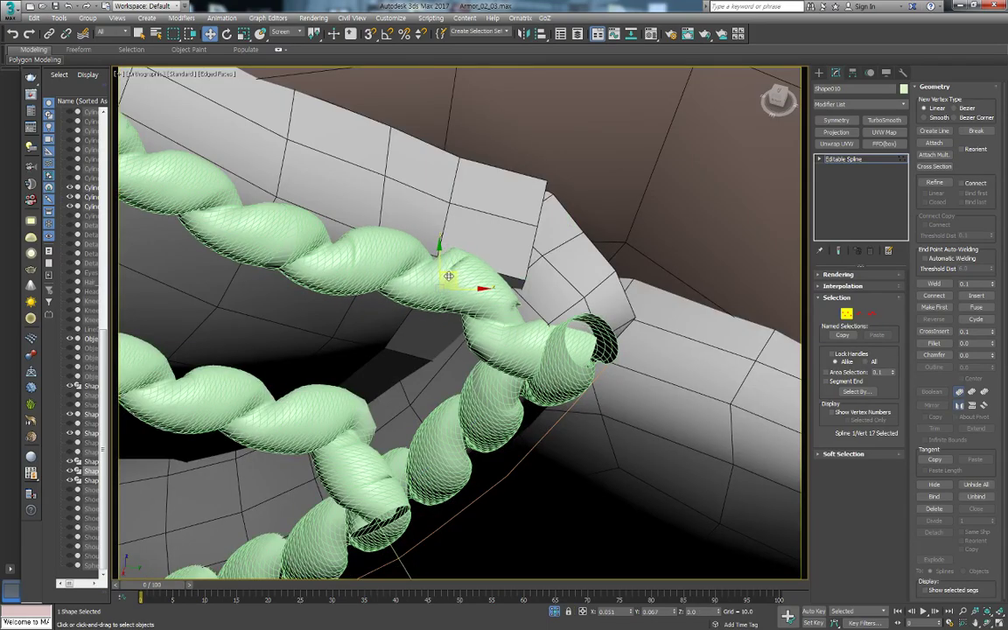
{"action": "left_click_drag", "start_coordinate": [448, 277], "coordinate": [414, 253]}
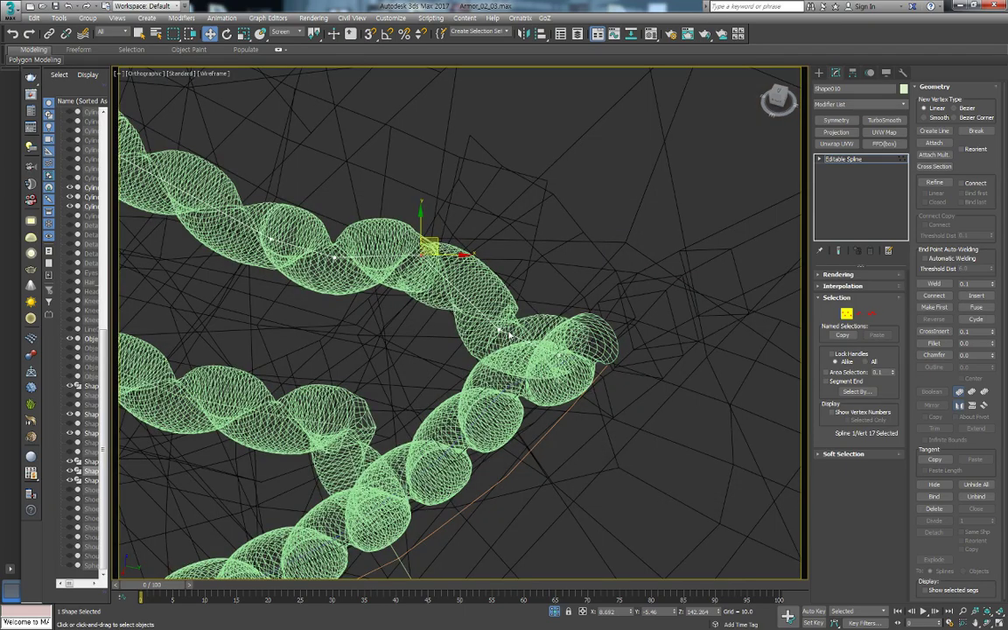
Select vertex 18 and check the rope bend from several angles before picking Shape011
{"action": "left_click", "coordinate": [507, 319]}
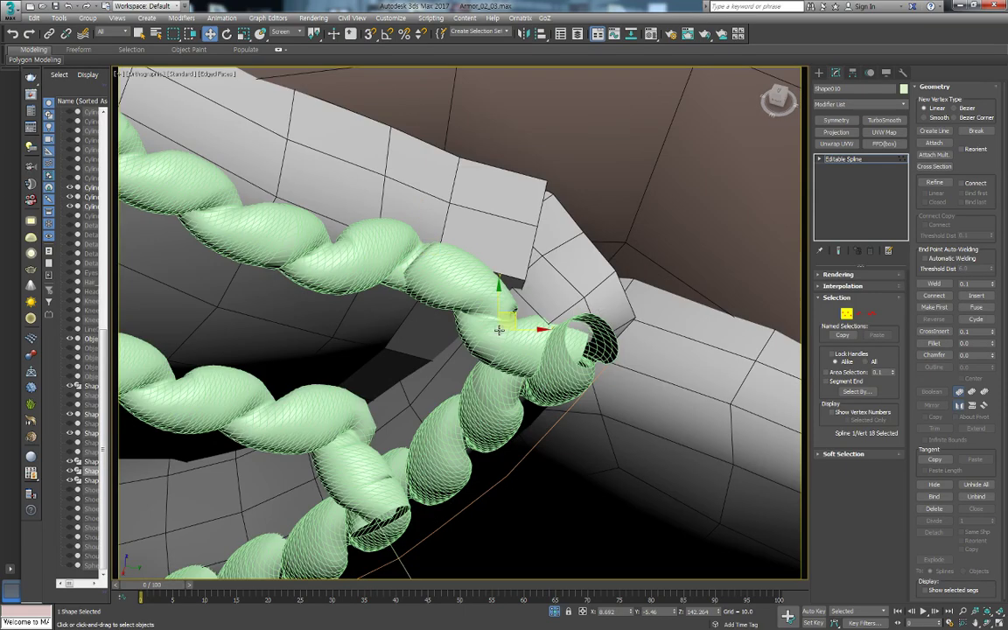
{"action": "scroll", "coordinate": [508, 316], "scroll_direction": "down", "scroll_amount": 5}
{"action": "mouse_move", "coordinate": [524, 383]}
{"action": "middle_mouse_down", "text": "alt"}
{"action": "mouse_move", "coordinate": [525, 350]}
{"action": "mouse_move", "coordinate": [534, 346]}
{"action": "middle_mouse_up", "text": "alt"}
{"action": "scroll", "coordinate": [574, 293], "scroll_direction": "up", "scroll_amount": 5}
{"action": "middle_click_drag", "start_coordinate": [573, 293], "coordinate": [517, 336], "text": "alt"}
{"action": "key", "text": "F3"}
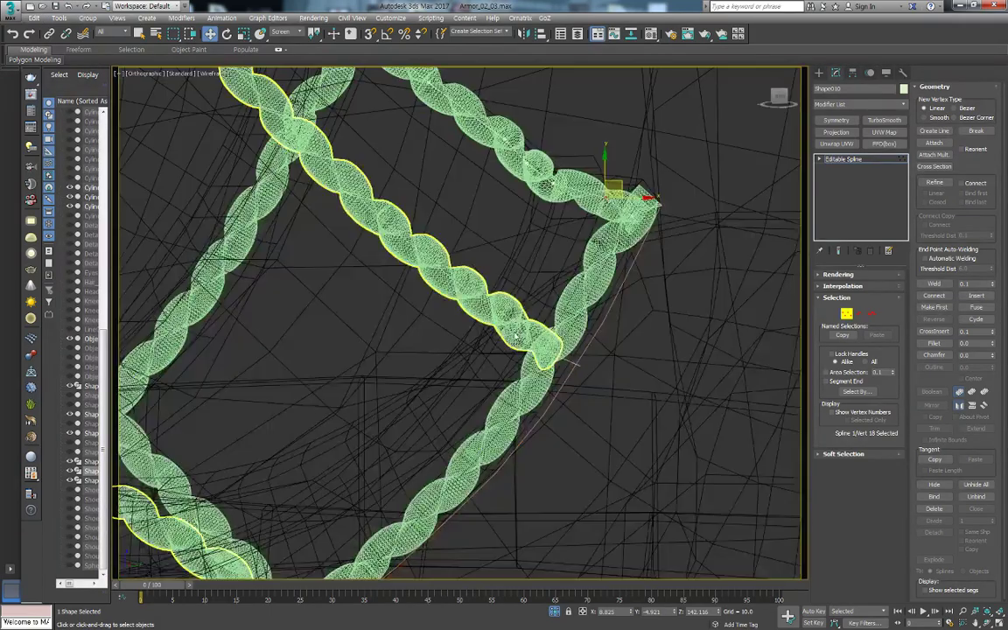
{"action": "scroll", "coordinate": [512, 326], "scroll_direction": "up", "scroll_amount": 3}
{"action": "left_click", "coordinate": [819, 73]}
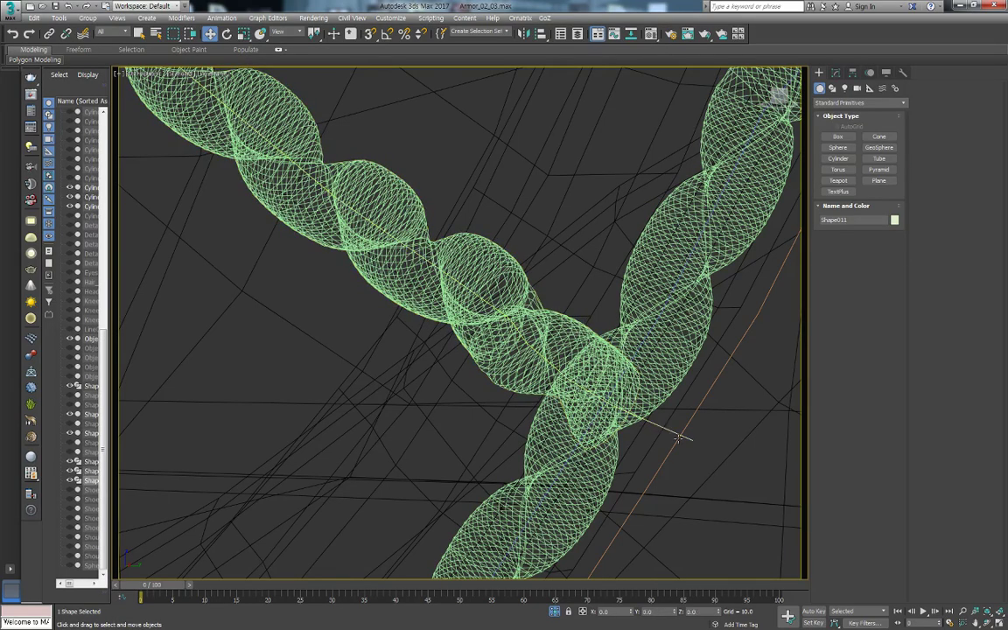
At Vertex level on Shape011, bend the spline near the knot at the second rope corner
{"action": "left_click", "coordinate": [835, 72]}
{"action": "key", "text": "F3"}
{"action": "mouse_move", "coordinate": [675, 480]}
{"action": "middle_mouse_down", "text": "alt"}
{"action": "mouse_move", "coordinate": [713, 479]}
{"action": "mouse_move", "coordinate": [677, 411]}
{"action": "mouse_move", "coordinate": [737, 347]}
{"action": "middle_mouse_up", "text": "alt"}
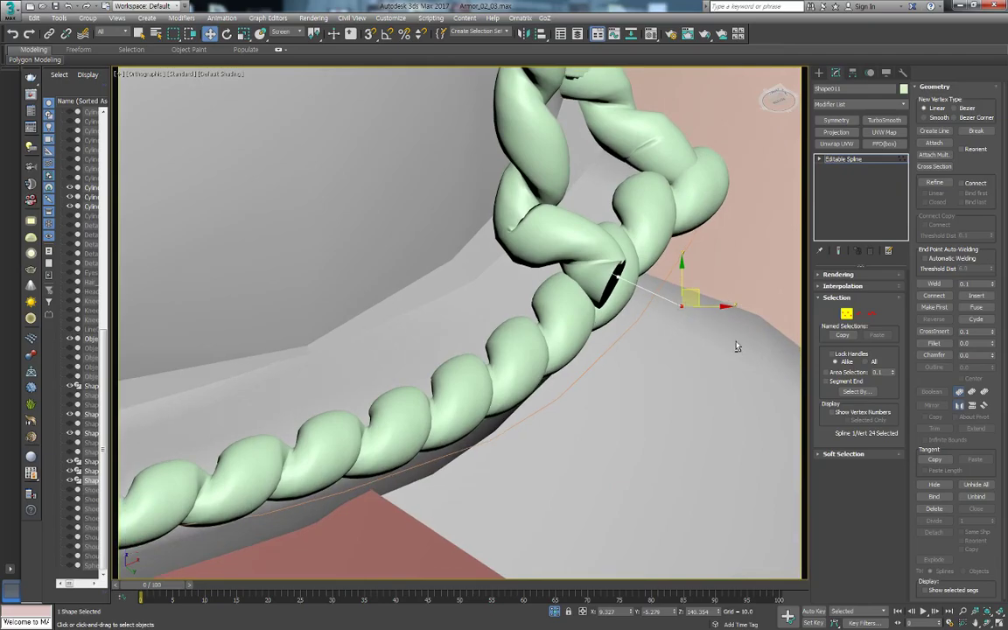
{"action": "left_click_drag", "start_coordinate": [618, 279], "coordinate": [624, 305]}
{"action": "middle_click_drag", "start_coordinate": [634, 322], "coordinate": [629, 323], "text": "alt"}
{"action": "key", "text": "F3"}
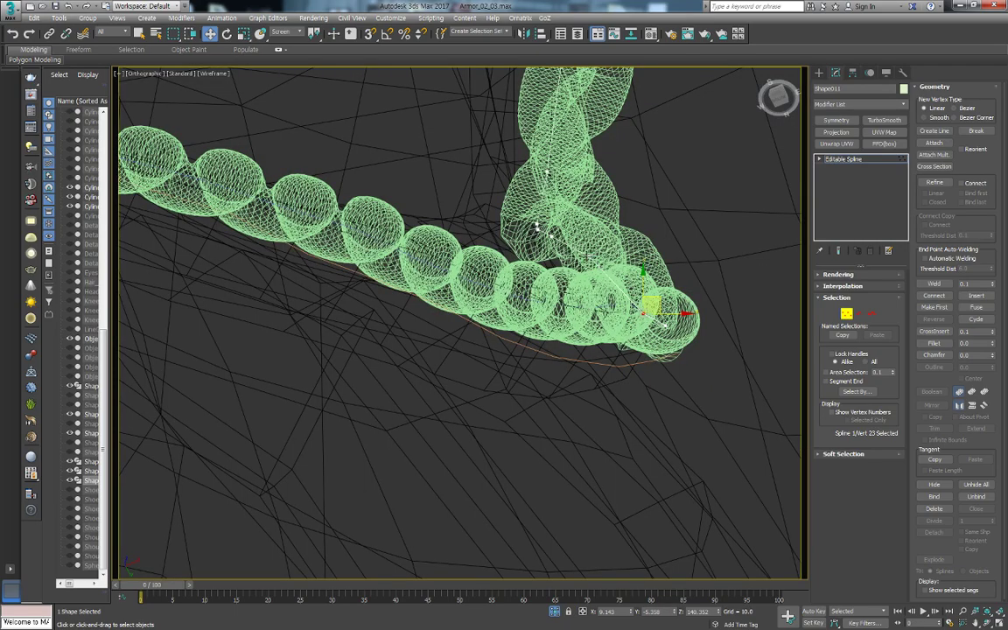
{"action": "key", "text": "F3"}
{"action": "left_click_drag", "start_coordinate": [665, 325], "coordinate": [578, 307]}
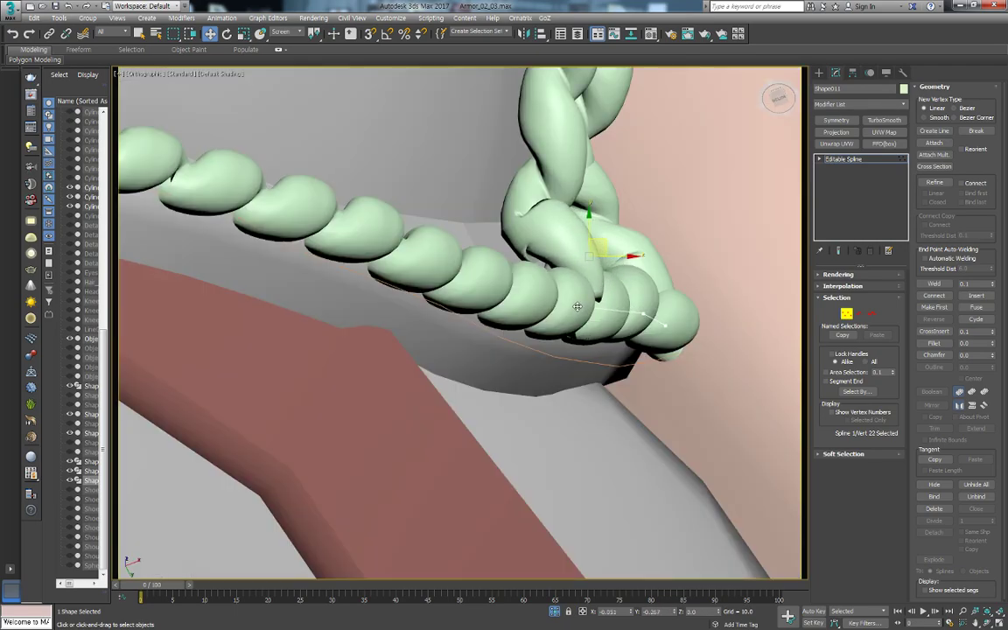
{"action": "key", "text": "F3"}
Nudge vertex 19 near the knot to reshape the rope
{"action": "left_click", "coordinate": [550, 235]}
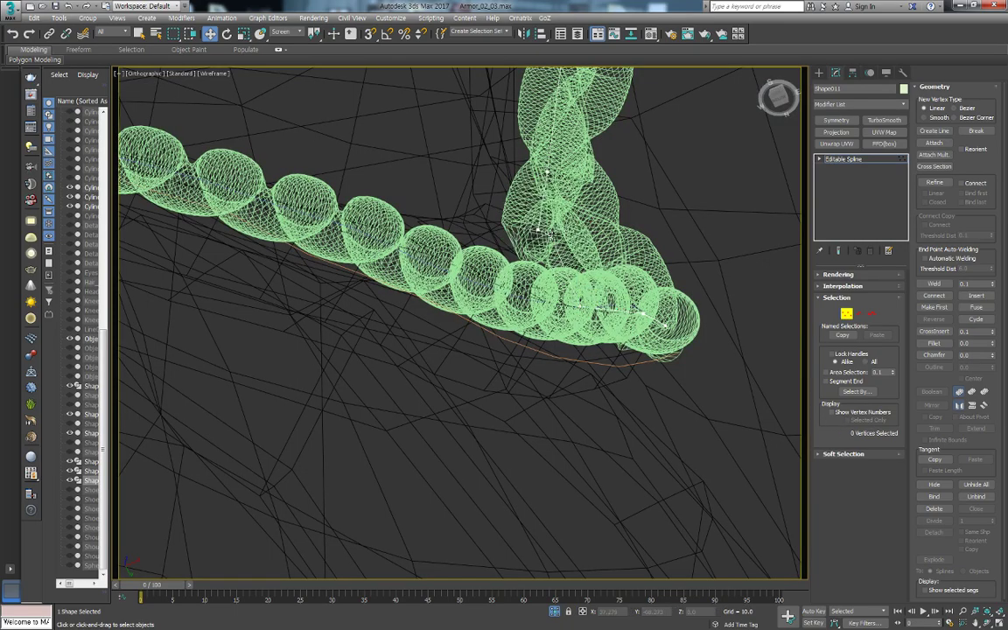
{"action": "left_click", "coordinate": [536, 226]}
{"action": "key", "text": "F3"}
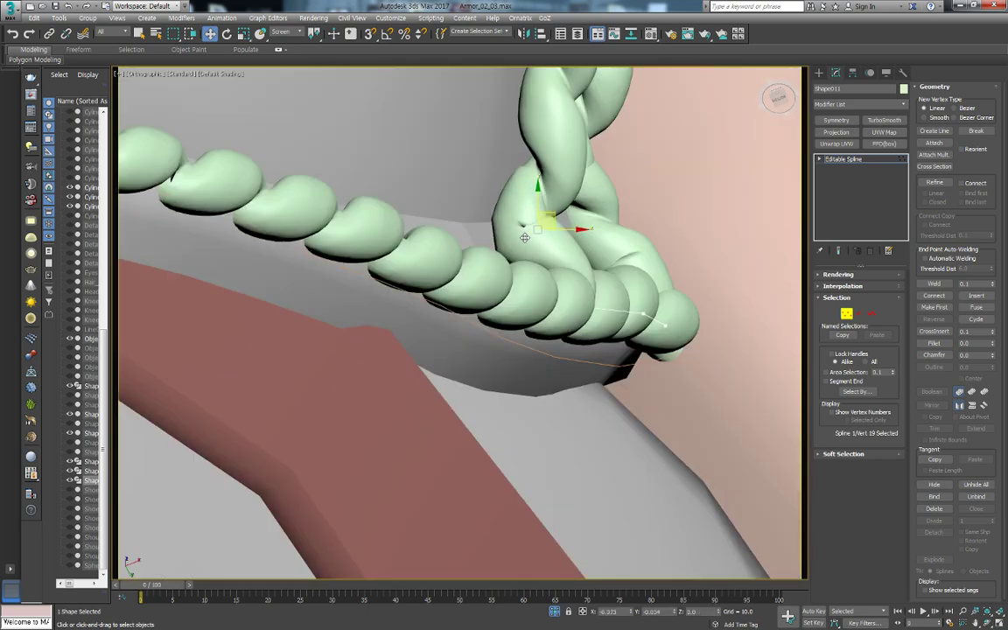
{"action": "middle_click_drag", "start_coordinate": [528, 227], "coordinate": [548, 451], "text": "alt"}
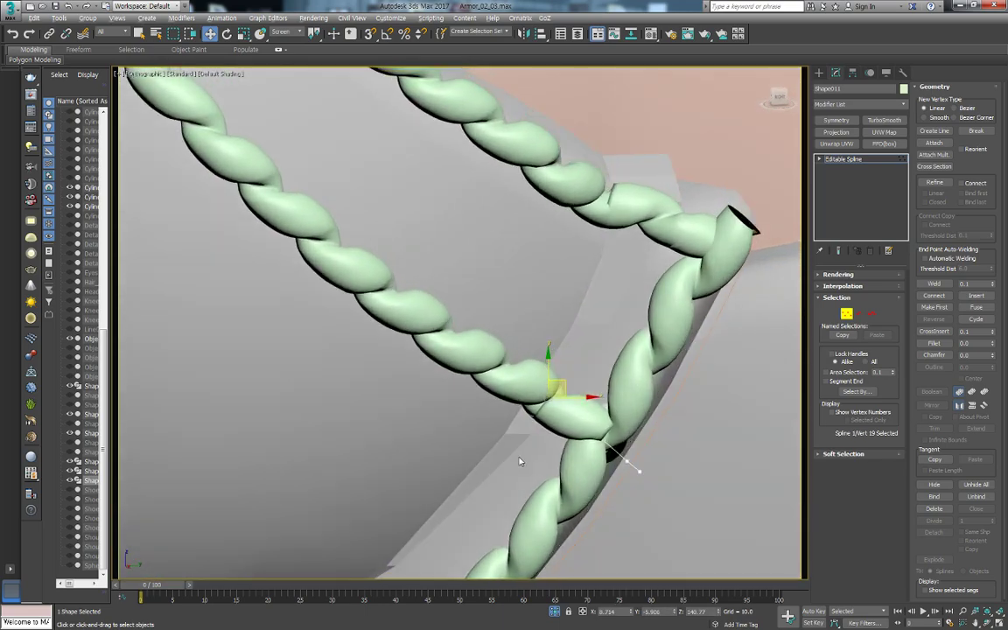
{"action": "left_click_drag", "start_coordinate": [548, 451], "coordinate": [551, 440]}
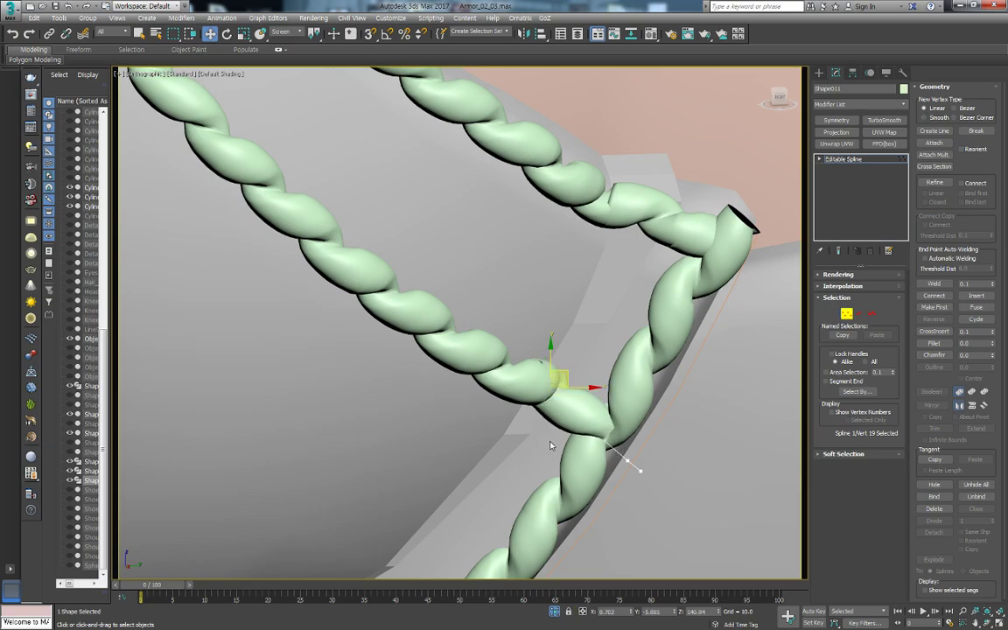
{"action": "key", "text": "F3"}
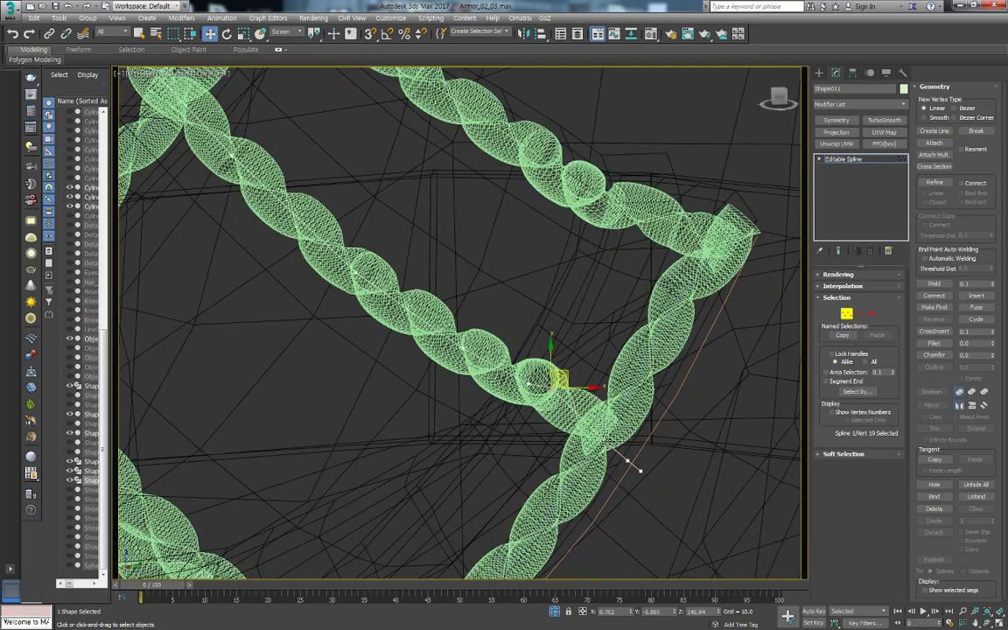
Select vertex 20 and inspect how the rope runs along the lower band and junction
{"action": "left_click", "coordinate": [638, 466]}
{"action": "key", "text": "F3"}
{"action": "middle_click_drag", "start_coordinate": [642, 441], "coordinate": [648, 452], "text": "alt"}
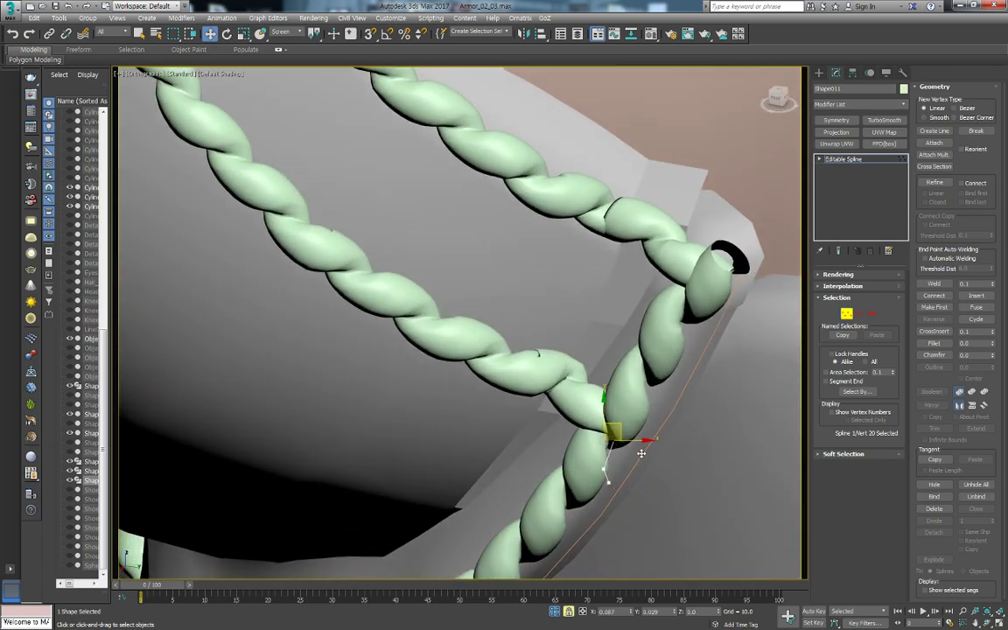
{"action": "scroll", "coordinate": [642, 453], "scroll_direction": "down", "scroll_amount": 2}
{"action": "scroll", "coordinate": [621, 450], "scroll_direction": "down", "scroll_amount": 3}
{"action": "scroll", "coordinate": [626, 432], "scroll_direction": "down", "scroll_amount": 5}
{"action": "scroll", "coordinate": [659, 427], "scroll_direction": "up", "scroll_amount": 1}
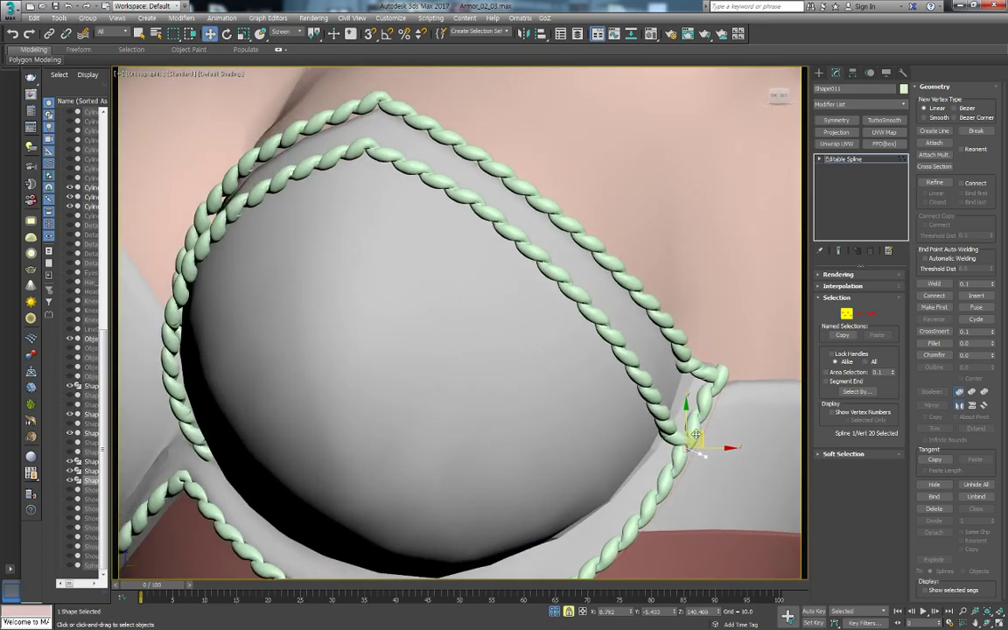
{"action": "scroll", "coordinate": [696, 435], "scroll_direction": "down", "scroll_amount": 3}
{"action": "scroll", "coordinate": [489, 382], "scroll_direction": "up", "scroll_amount": 4}
{"action": "mouse_move", "coordinate": [624, 333]}
{"action": "middle_mouse_down", "text": "alt"}
{"action": "mouse_move", "coordinate": [584, 348]}
{"action": "mouse_move", "coordinate": [603, 352]}
{"action": "middle_mouse_up", "text": "alt"}
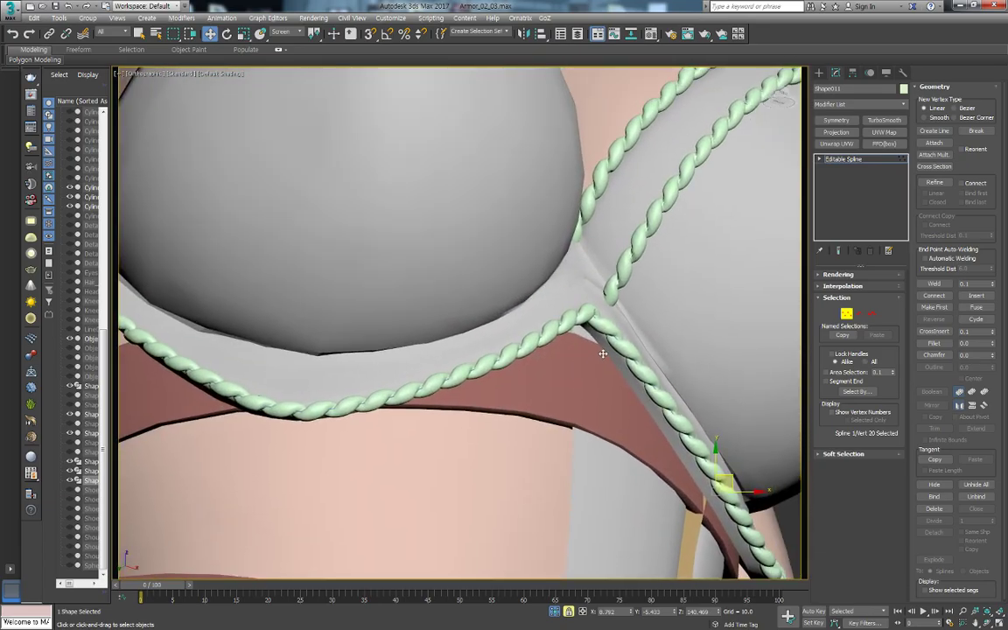
{"action": "middle_click_drag", "start_coordinate": [625, 295], "coordinate": [618, 330]}
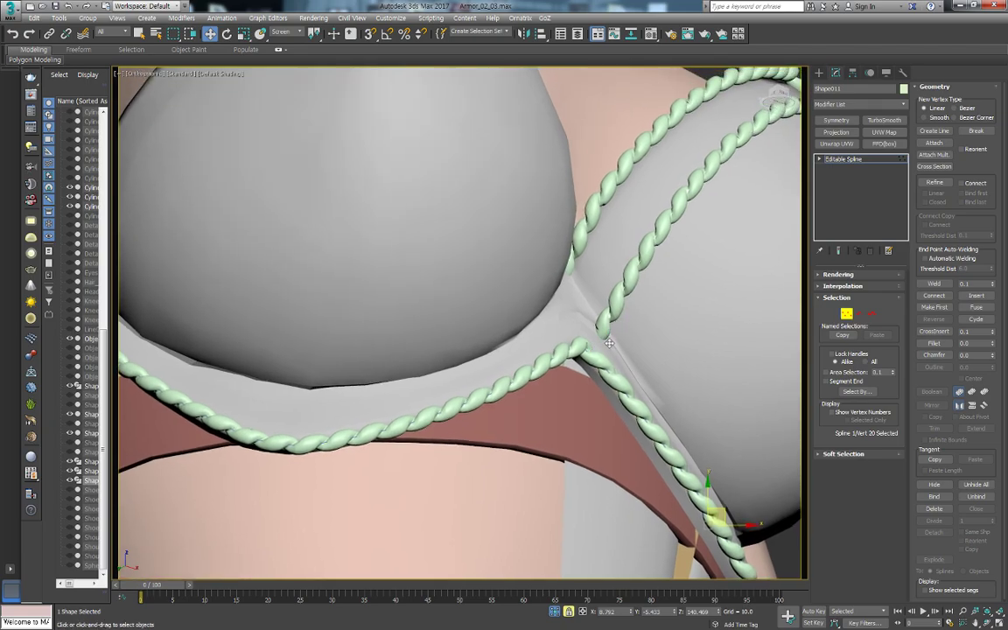
{"action": "scroll", "coordinate": [632, 344], "scroll_direction": "down", "scroll_amount": 3}
{"action": "scroll", "coordinate": [512, 373], "scroll_direction": "down", "scroll_amount": 3}
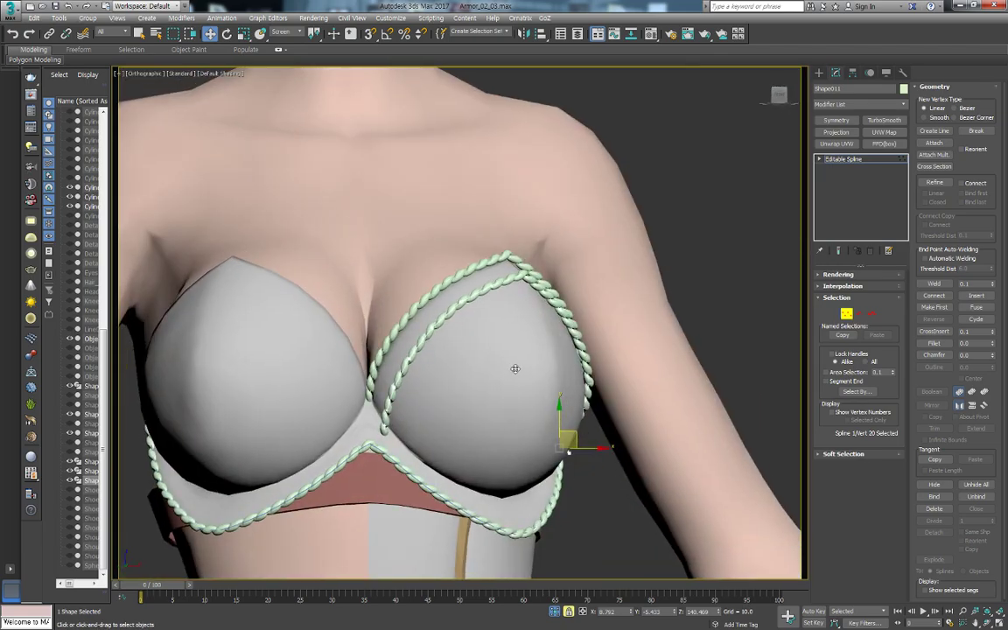
Save Armor_02_03 as incremented copy Armor_02_03_1.max in the 2019_02_17_Crusader folder
{"action": "key", "text": "ctrl+shift+s"}
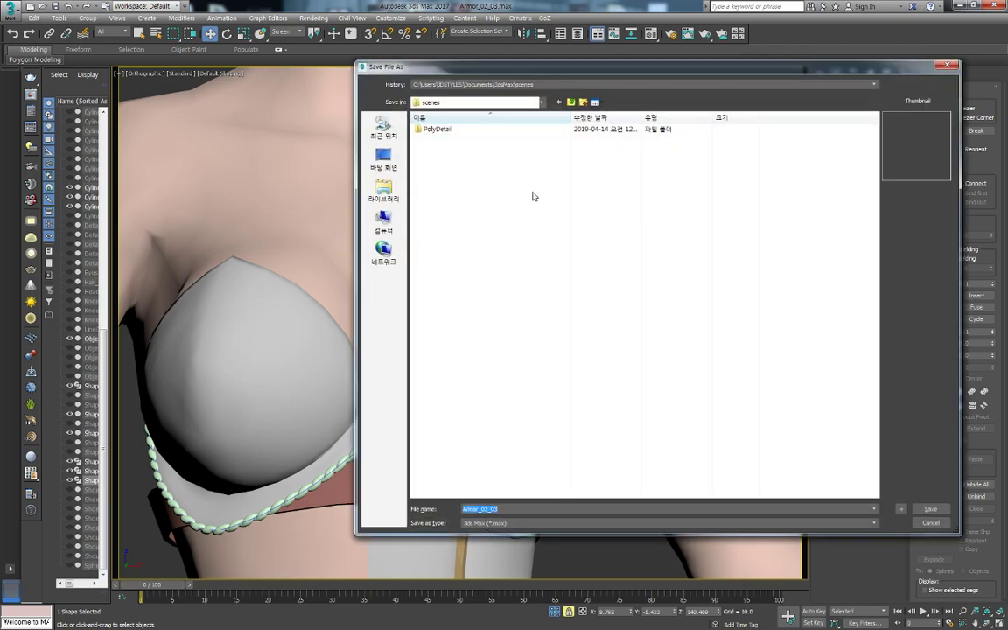
{"action": "left_click", "coordinate": [553, 83]}
{"action": "left_click", "coordinate": [548, 102]}
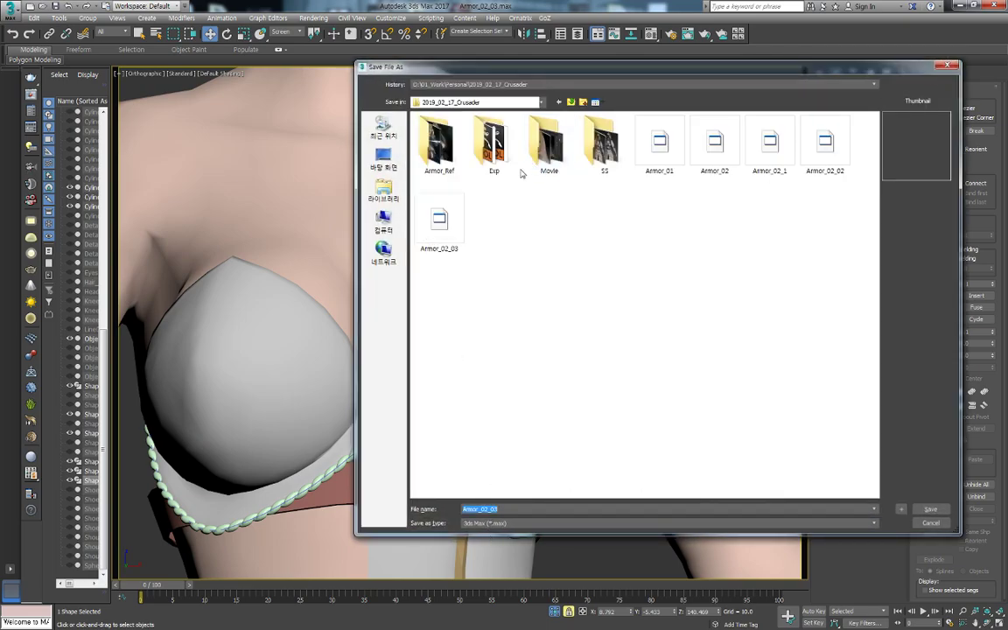
{"action": "left_click", "coordinate": [453, 226]}
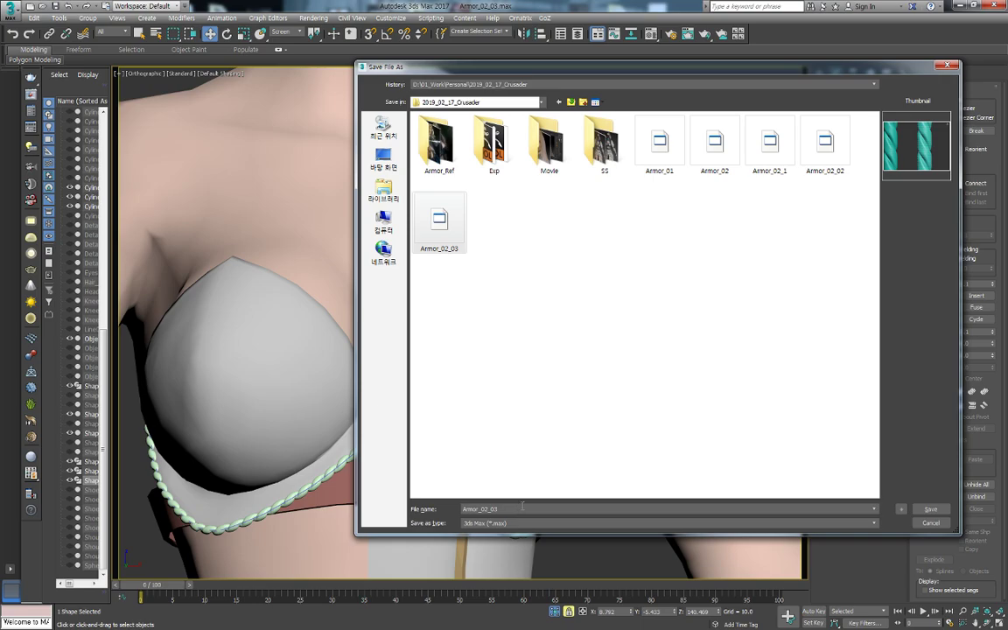
{"action": "type", "text": "_"}
{"action": "key", "text": "Return"}
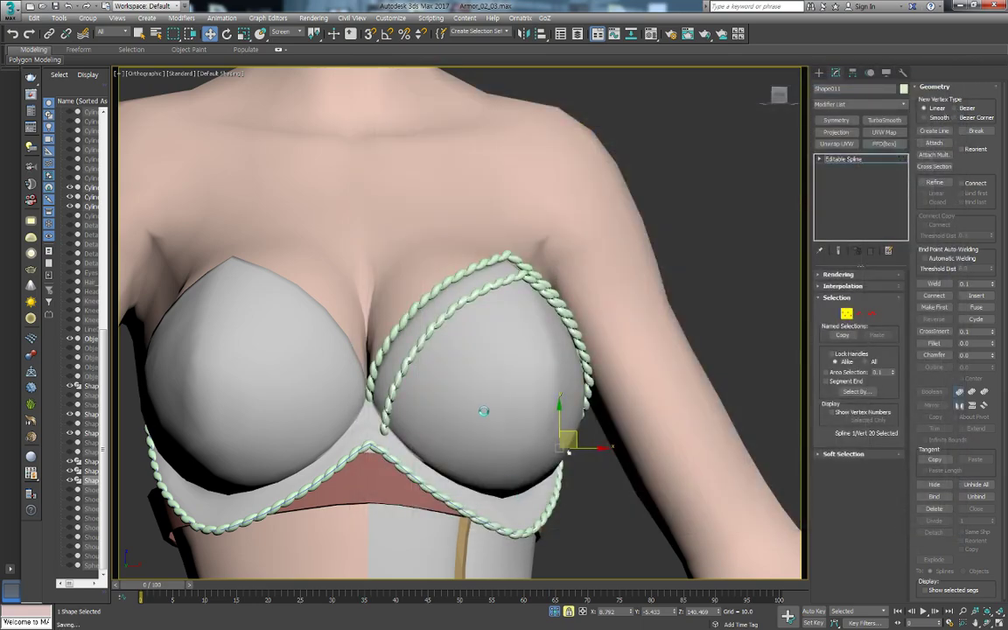
{"action": "middle_click_drag", "start_coordinate": [537, 321], "coordinate": [658, 379], "text": "alt"}
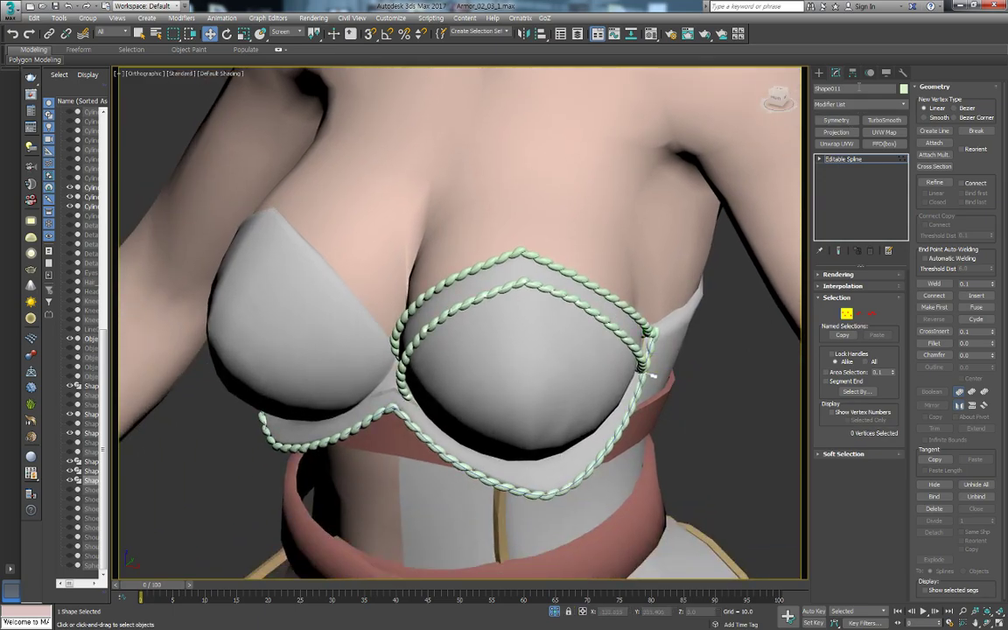
Collapse the first cup rope's Path Deform Binding to Editable Poly
{"action": "left_click", "coordinate": [819, 72]}
{"action": "left_click", "coordinate": [623, 304]}
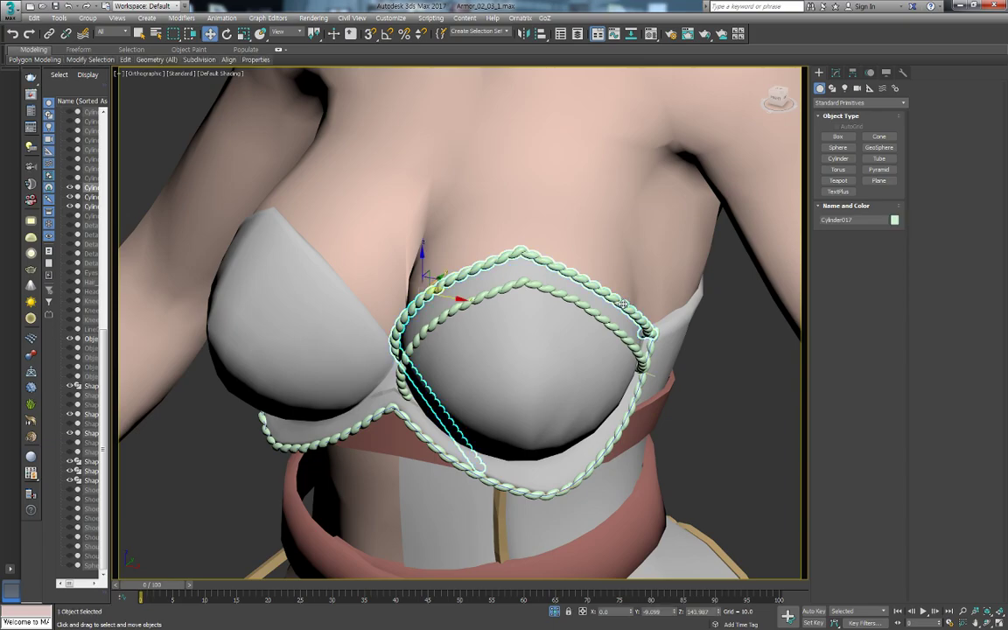
{"action": "middle_click_drag", "start_coordinate": [621, 303], "coordinate": [626, 224], "text": "alt"}
{"action": "left_click", "coordinate": [836, 72]}
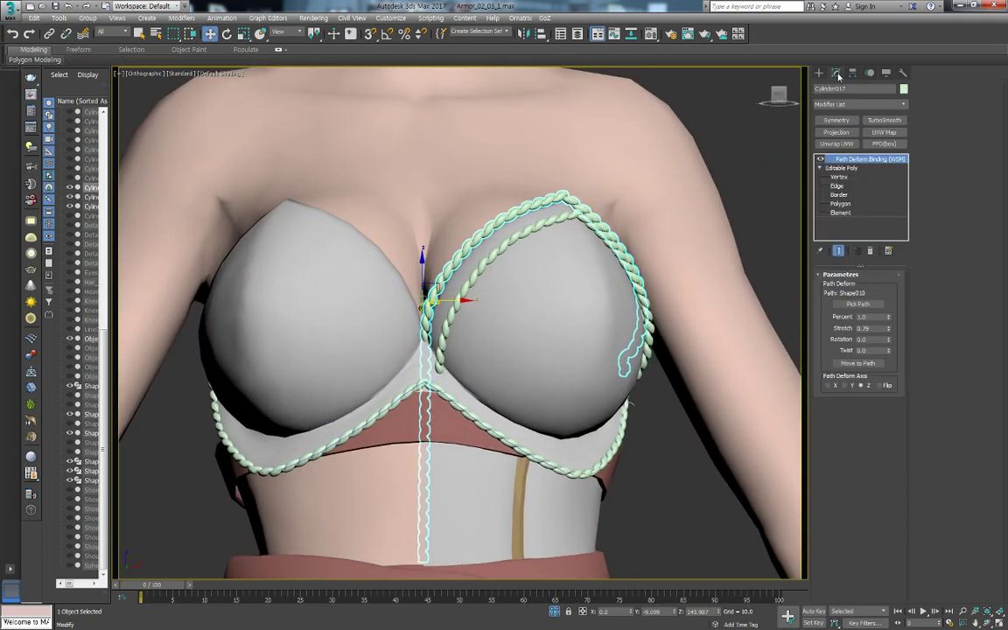
{"action": "right_click", "coordinate": [860, 164]}
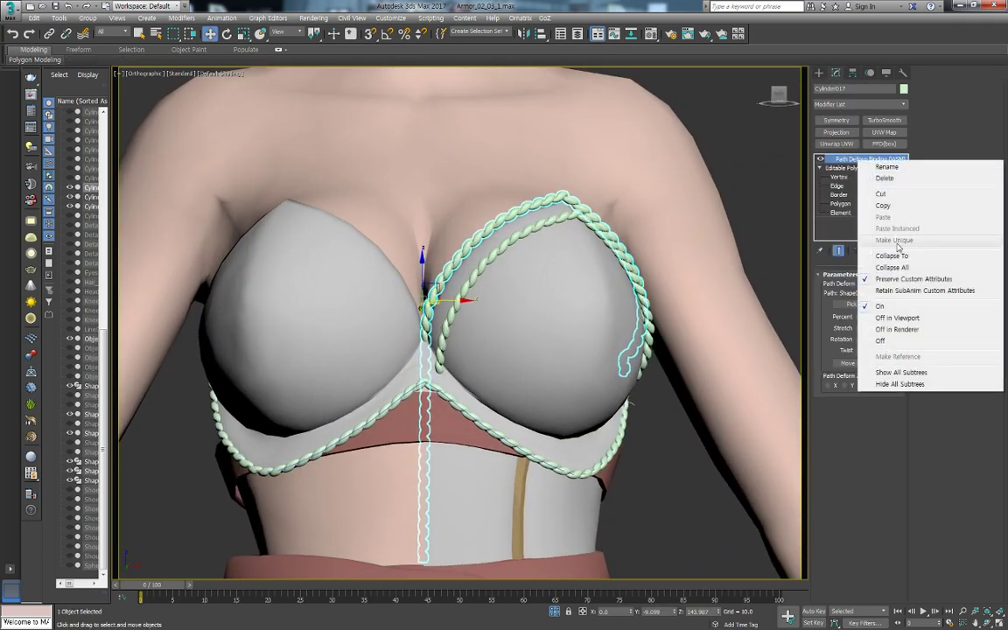
{"action": "left_click", "coordinate": [844, 254]}
Collapse the second rope, Cylinder018, to Editable Poly
{"action": "left_click", "coordinate": [567, 216]}
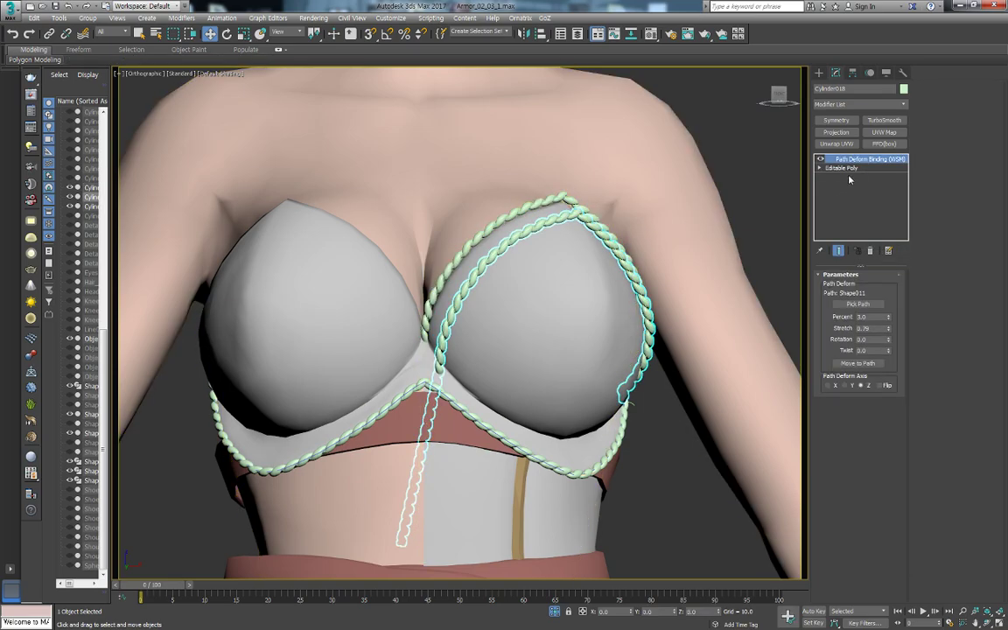
{"action": "right_click", "coordinate": [871, 162]}
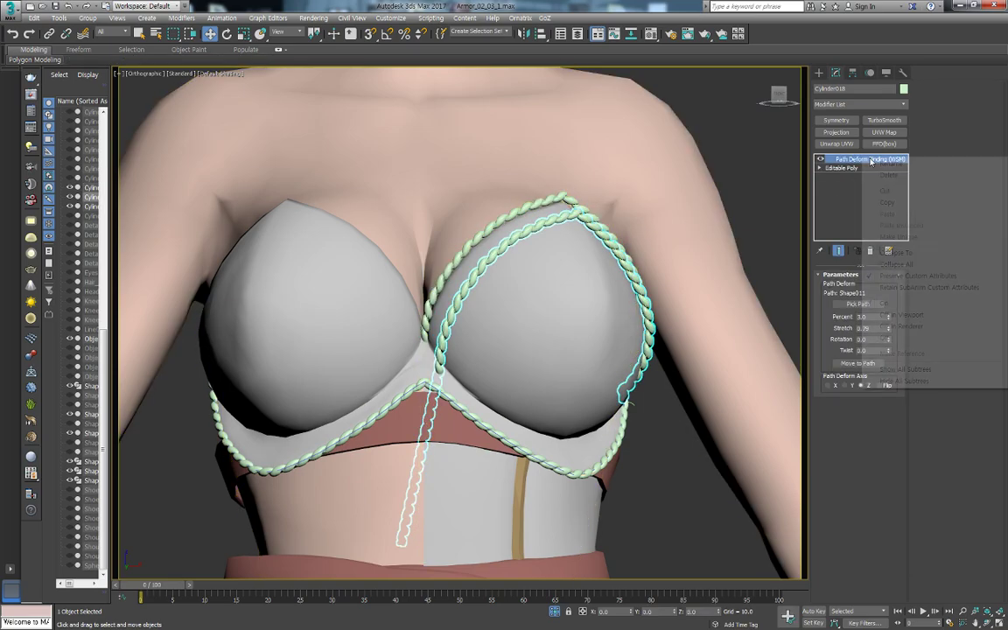
{"action": "left_click", "coordinate": [884, 252]}
Unhide all the previously hidden armour pieces
{"action": "scroll", "coordinate": [487, 229], "scroll_direction": "up", "scroll_amount": 5}
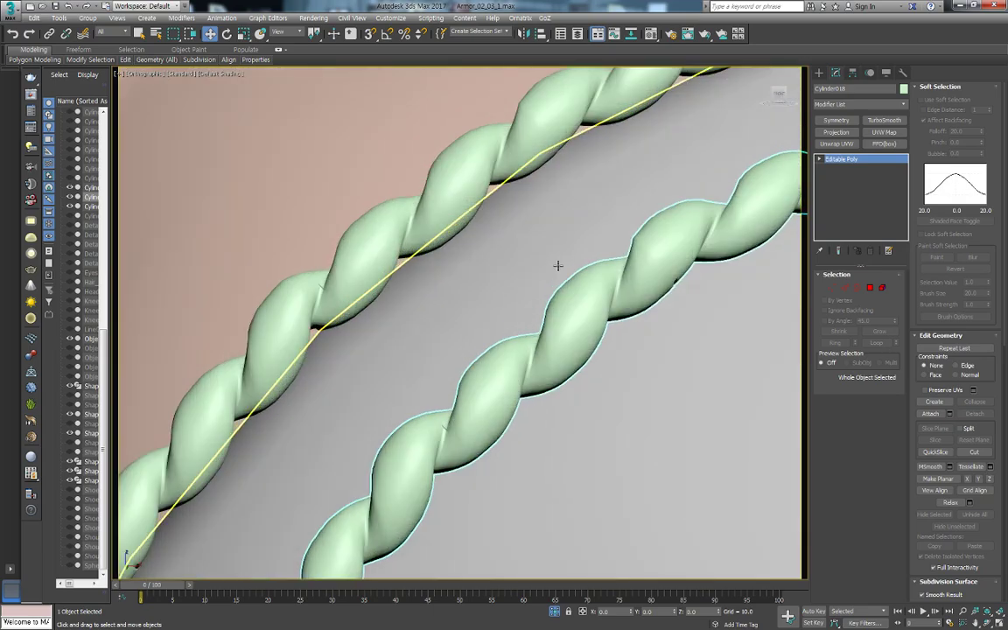
{"action": "scroll", "coordinate": [579, 274], "scroll_direction": "down", "scroll_amount": 4}
{"action": "scroll", "coordinate": [525, 294], "scroll_direction": "down", "scroll_amount": 3}
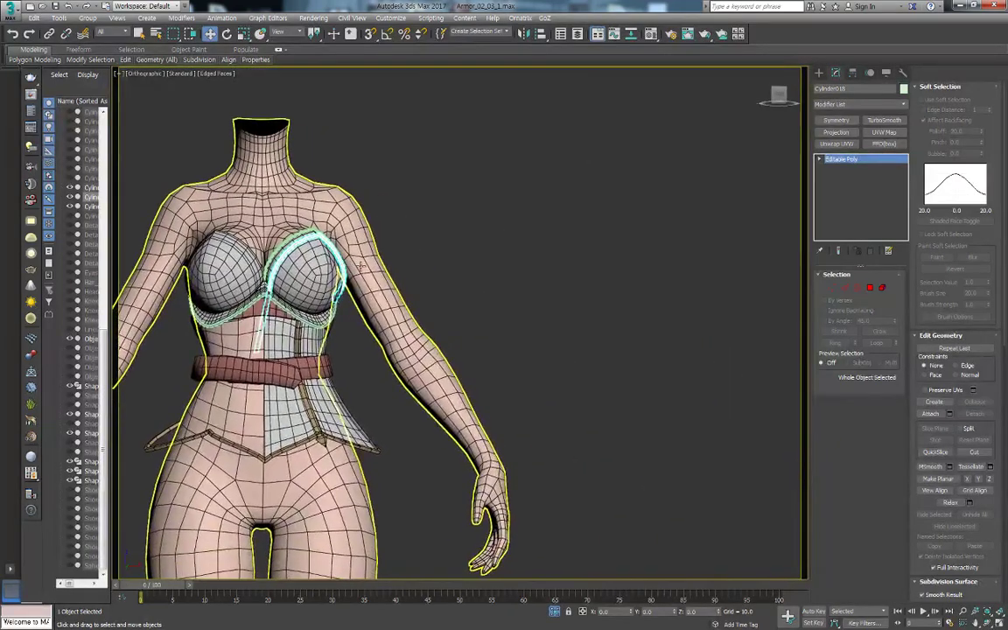
{"action": "scroll", "coordinate": [478, 311], "scroll_direction": "down", "scroll_amount": 3}
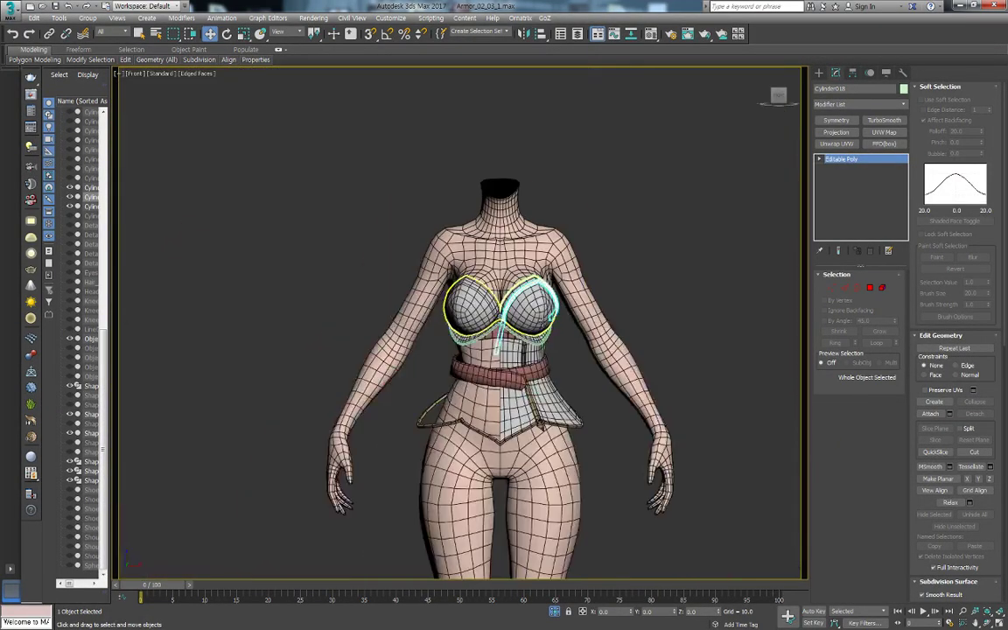
{"action": "right_click", "coordinate": [621, 282]}
{"action": "left_click", "coordinate": [643, 239]}
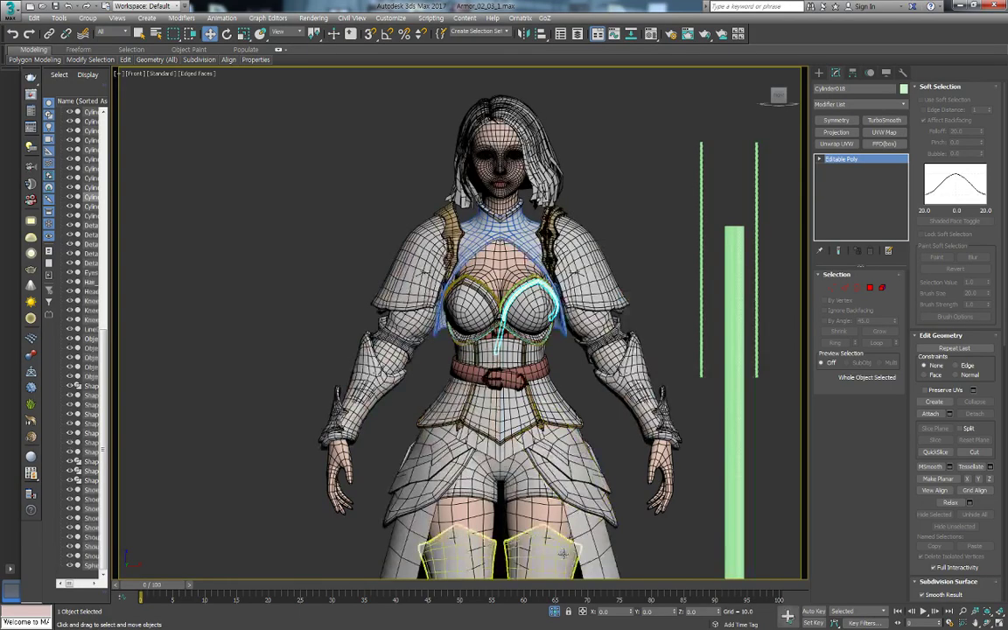
Inspect the restored pieces by selecting the thin vertical cylinder and the cleavage rope
{"action": "scroll", "coordinate": [690, 297], "scroll_direction": "up", "scroll_amount": 2}
{"action": "scroll", "coordinate": [606, 323], "scroll_direction": "up", "scroll_amount": 5}
{"action": "left_click", "coordinate": [592, 333]}
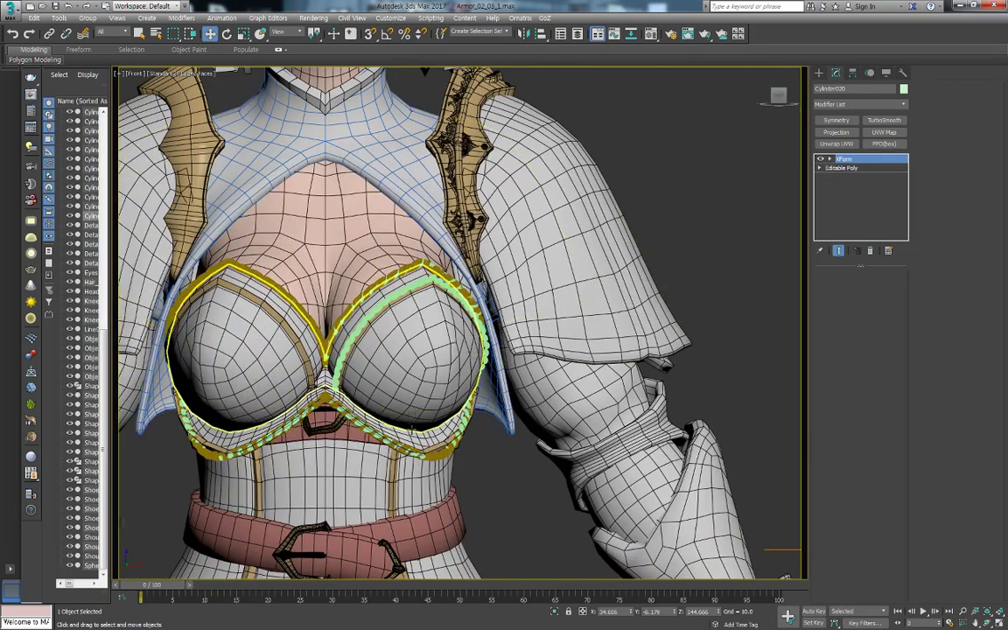
{"action": "scroll", "coordinate": [495, 487], "scroll_direction": "up", "scroll_amount": 5}
{"action": "scroll", "coordinate": [494, 488], "scroll_direction": "down", "scroll_amount": 2}
{"action": "scroll", "coordinate": [428, 275], "scroll_direction": "up", "scroll_amount": 5}
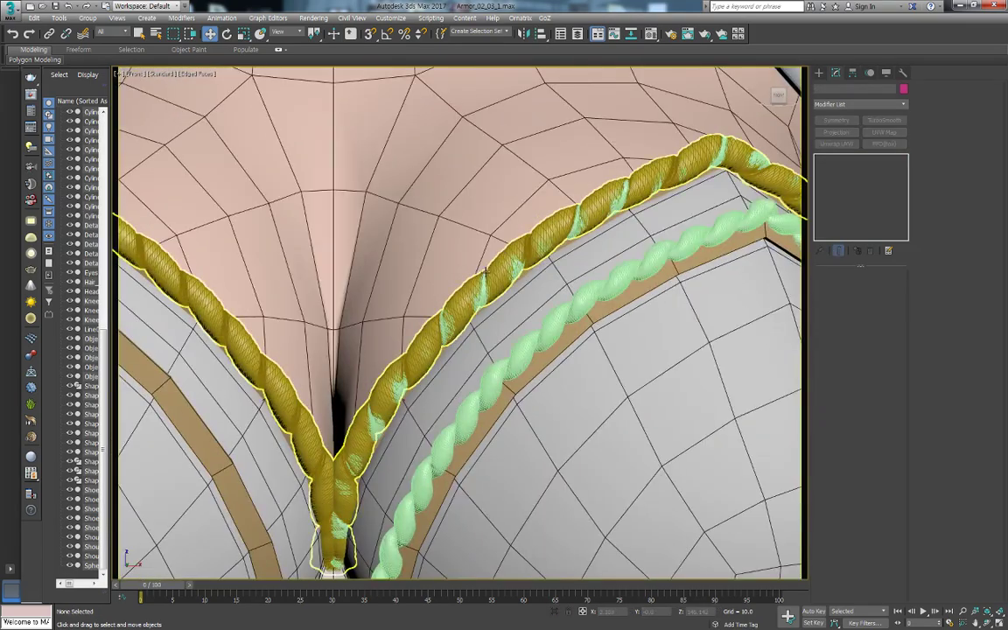
{"action": "left_click", "coordinate": [494, 270]}
{"action": "scroll", "coordinate": [525, 307], "scroll_direction": "down", "scroll_amount": 3}
{"action": "scroll", "coordinate": [578, 331], "scroll_direction": "up", "scroll_amount": 5}
{"action": "left_click", "coordinate": [434, 213]}
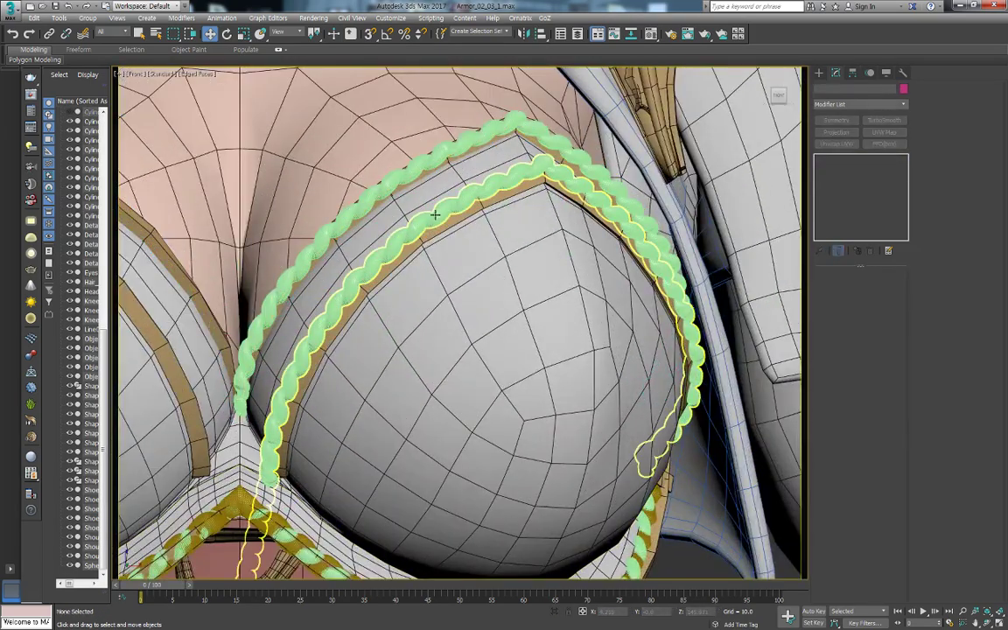
Turn off Edged Faces, check the side strap, and select the lower rope
{"action": "scroll", "coordinate": [553, 381], "scroll_direction": "down", "scroll_amount": 3}
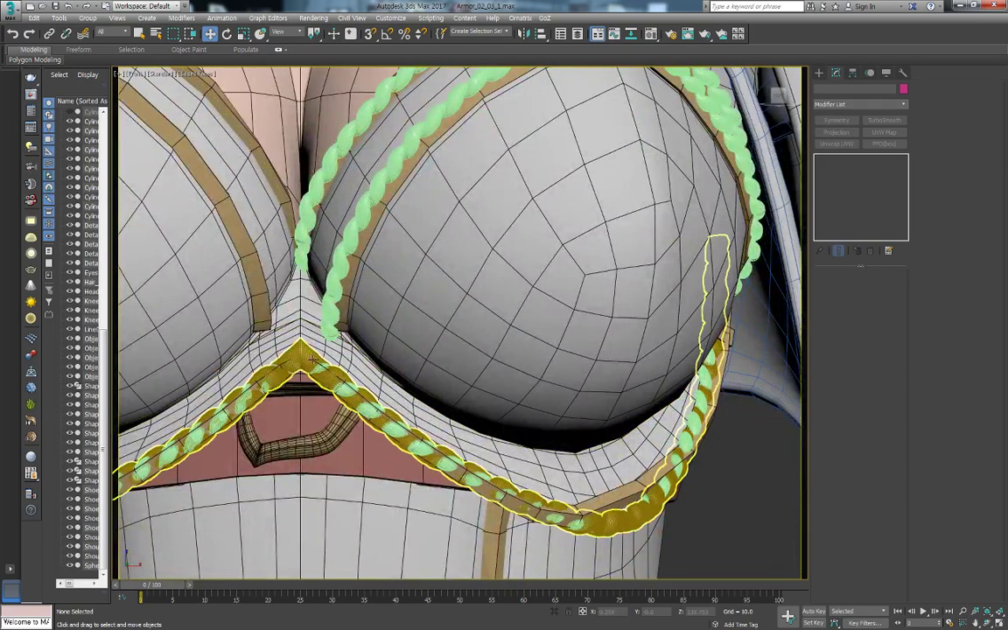
{"action": "left_click", "coordinate": [710, 263]}
{"action": "scroll", "coordinate": [390, 401], "scroll_direction": "up", "scroll_amount": 2}
{"action": "key", "text": "F4"}
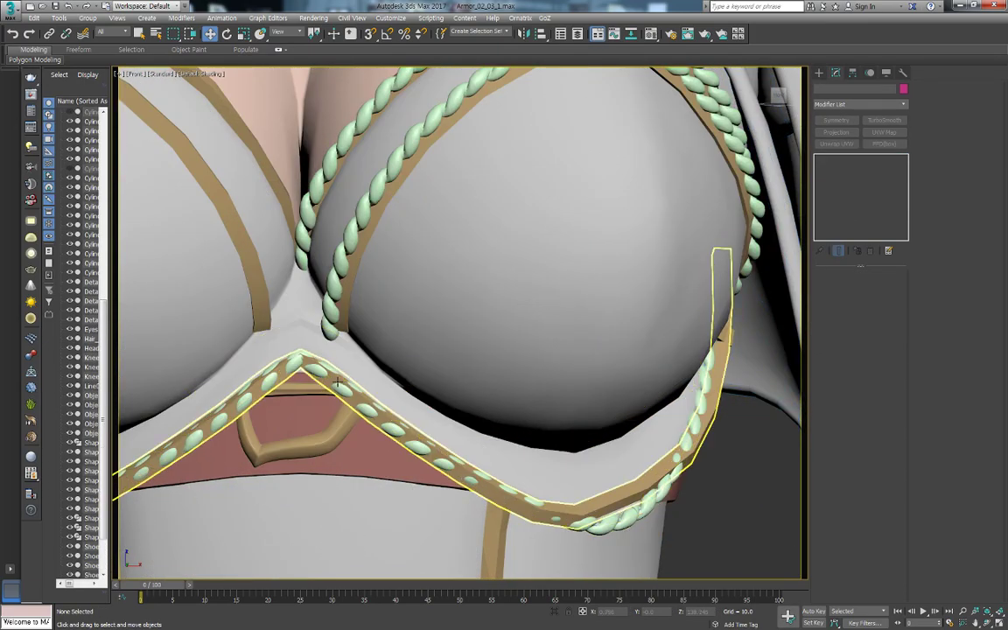
{"action": "left_click", "coordinate": [718, 280]}
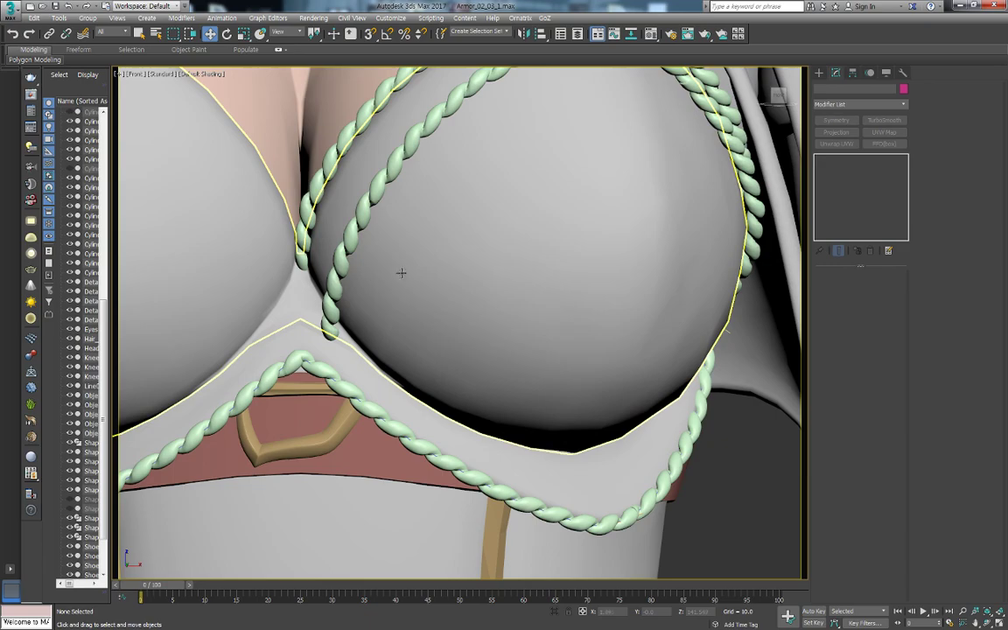
{"action": "scroll", "coordinate": [403, 290], "scroll_direction": "down", "scroll_amount": 4}
{"action": "left_click", "coordinate": [355, 320]}
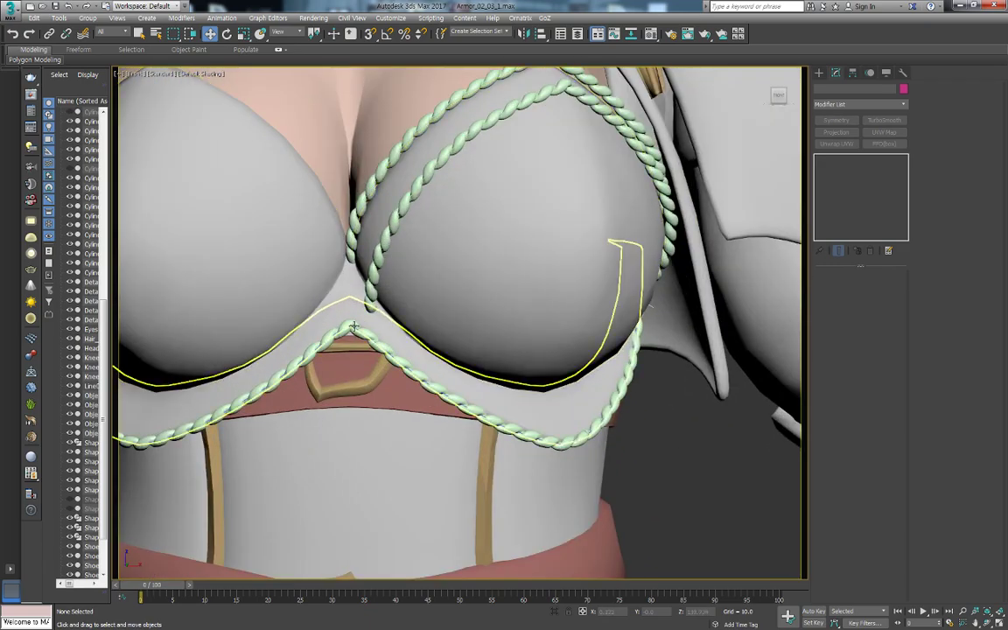
{"action": "scroll", "coordinate": [357, 317], "scroll_direction": "up", "scroll_amount": 3}
Select Cylinder018's polygons at the rope crossing in wireframe view
{"action": "left_click", "coordinate": [376, 293]}
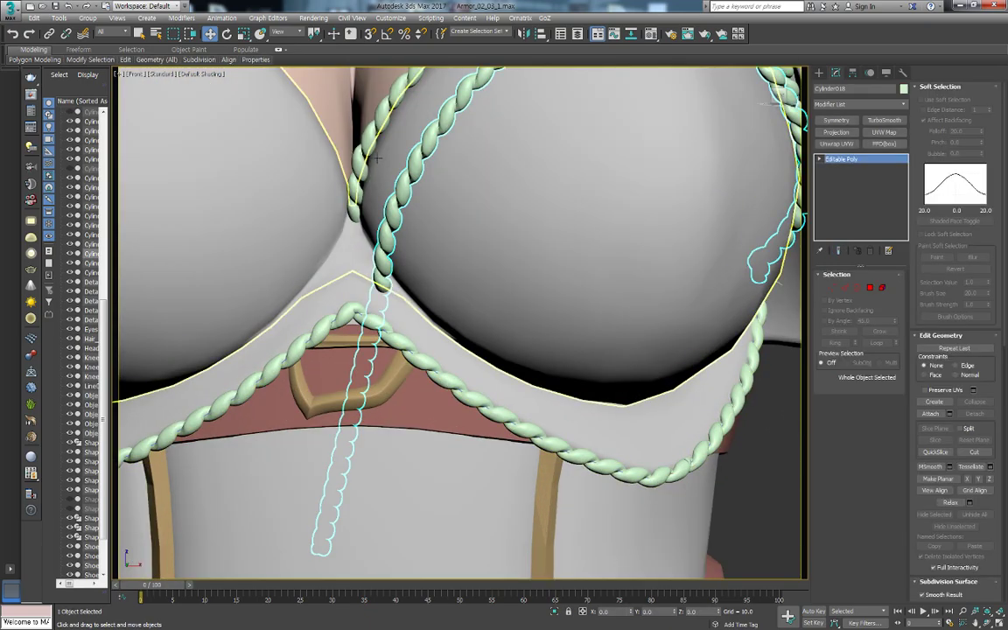
{"action": "key", "text": "4"}
{"action": "left_click", "coordinate": [338, 497]}
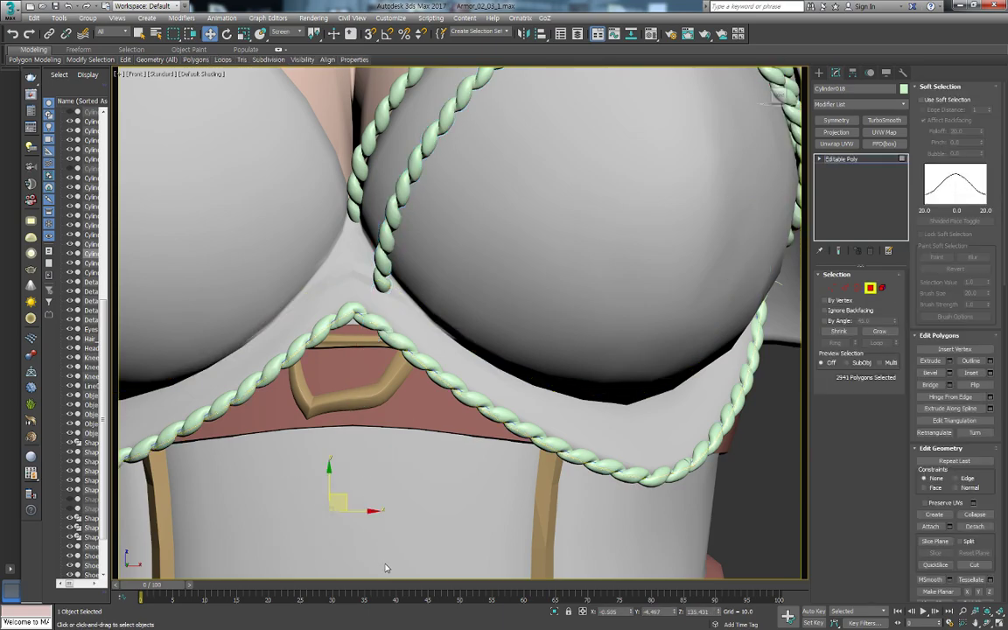
{"action": "key", "text": "F3"}
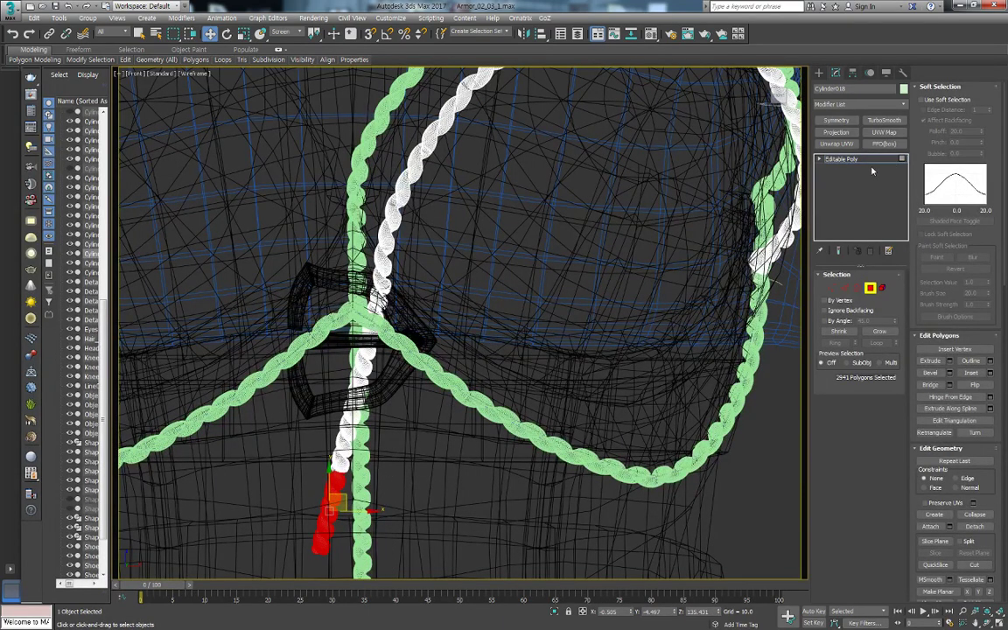
{"action": "key", "text": "F3"}
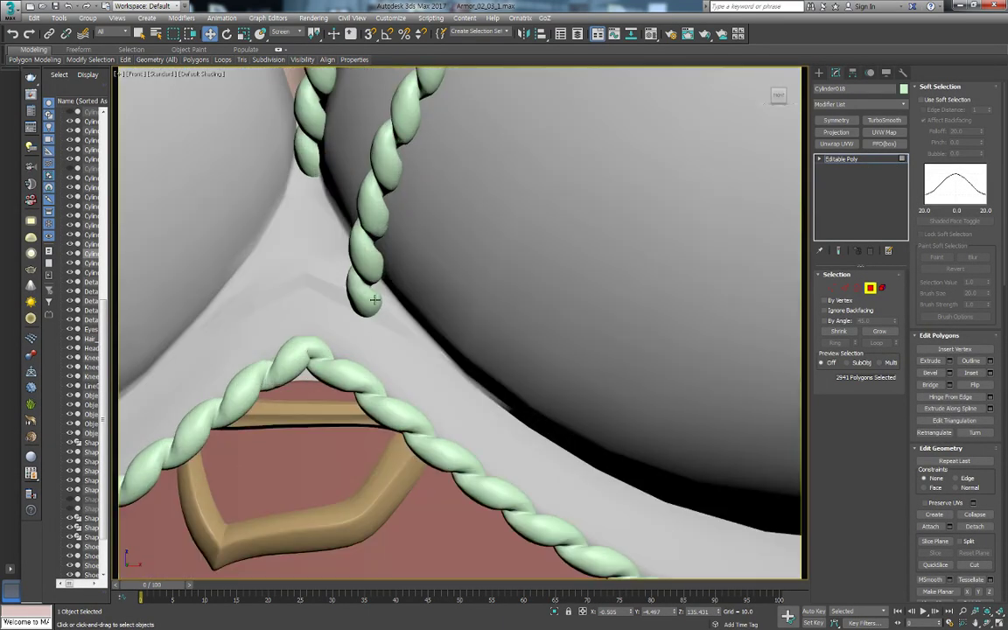
{"action": "key", "text": "F3"}
{"action": "scroll", "coordinate": [463, 326], "scroll_direction": "down", "scroll_amount": 5}
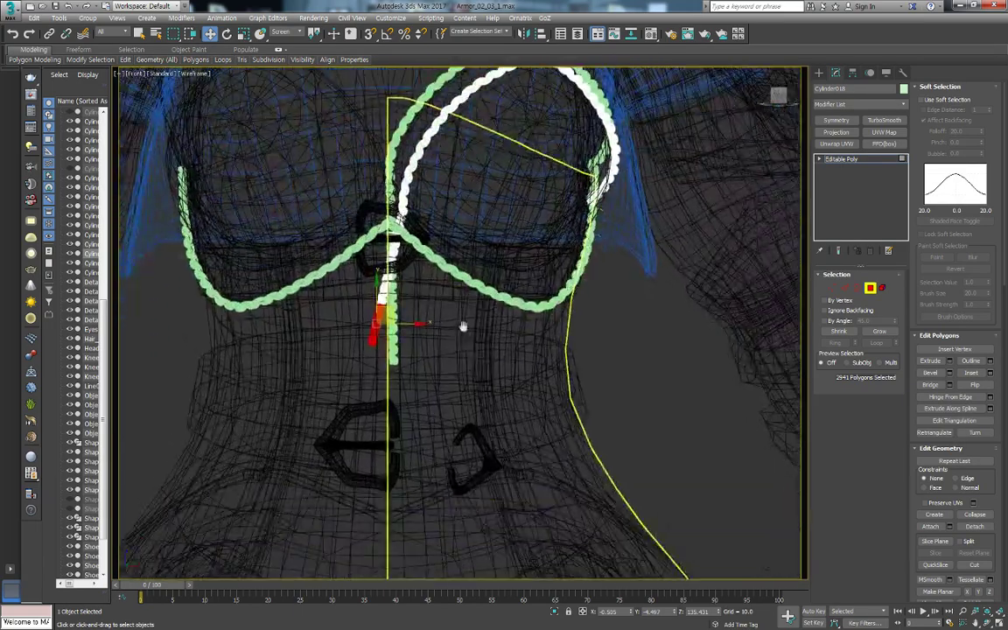
{"action": "scroll", "coordinate": [416, 287], "scroll_direction": "up", "scroll_amount": 2}
{"action": "scroll", "coordinate": [415, 297], "scroll_direction": "up", "scroll_amount": 2}
{"action": "scroll", "coordinate": [438, 368], "scroll_direction": "up", "scroll_amount": 1}
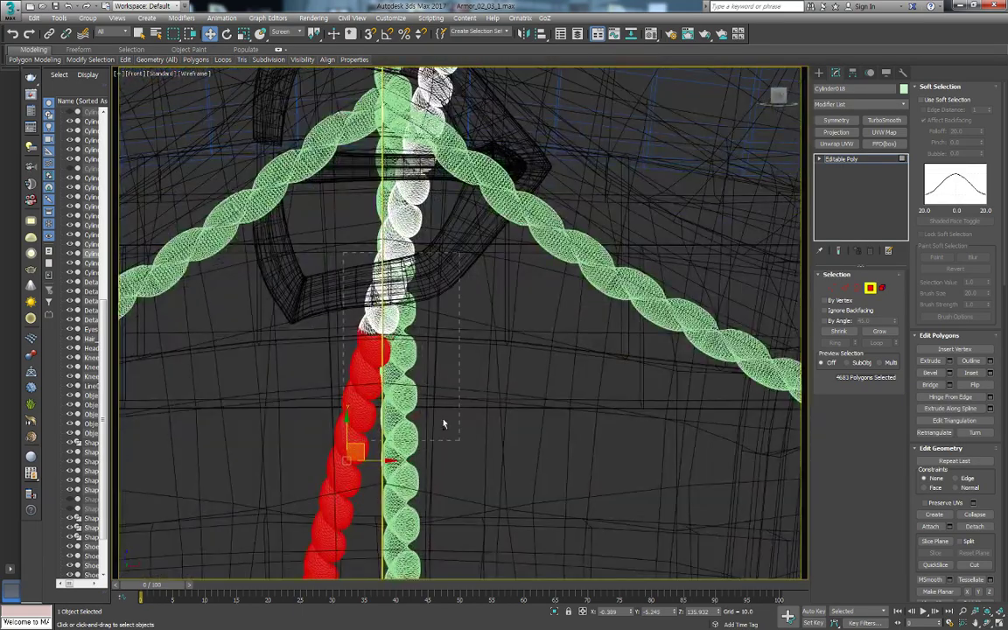
{"action": "left_click_drag", "start_coordinate": [342, 219], "coordinate": [428, 337]}
Orbit around the rope crossing with wireframe toggled, then enable Edged Faces
{"action": "mouse_move", "coordinate": [429, 337]}
{"action": "middle_mouse_down", "text": "alt"}
{"action": "mouse_move", "coordinate": [455, 367]}
{"action": "mouse_move", "coordinate": [495, 353]}
{"action": "middle_mouse_up", "text": "alt"}
{"action": "left_click", "coordinate": [424, 442]}
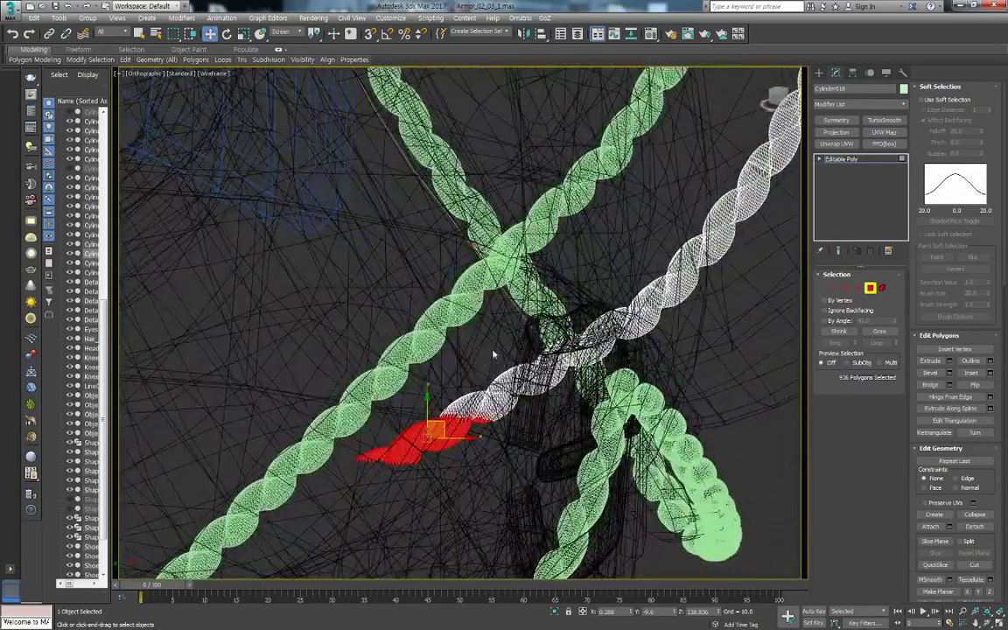
{"action": "left_click", "coordinate": [283, 570]}
{"action": "mouse_move", "coordinate": [283, 570]}
{"action": "middle_mouse_down", "text": "alt"}
{"action": "mouse_move", "coordinate": [526, 368]}
{"action": "mouse_move", "coordinate": [388, 394]}
{"action": "middle_mouse_up", "text": "alt"}
{"action": "key", "text": "F3"}
{"action": "key", "text": "F3"}
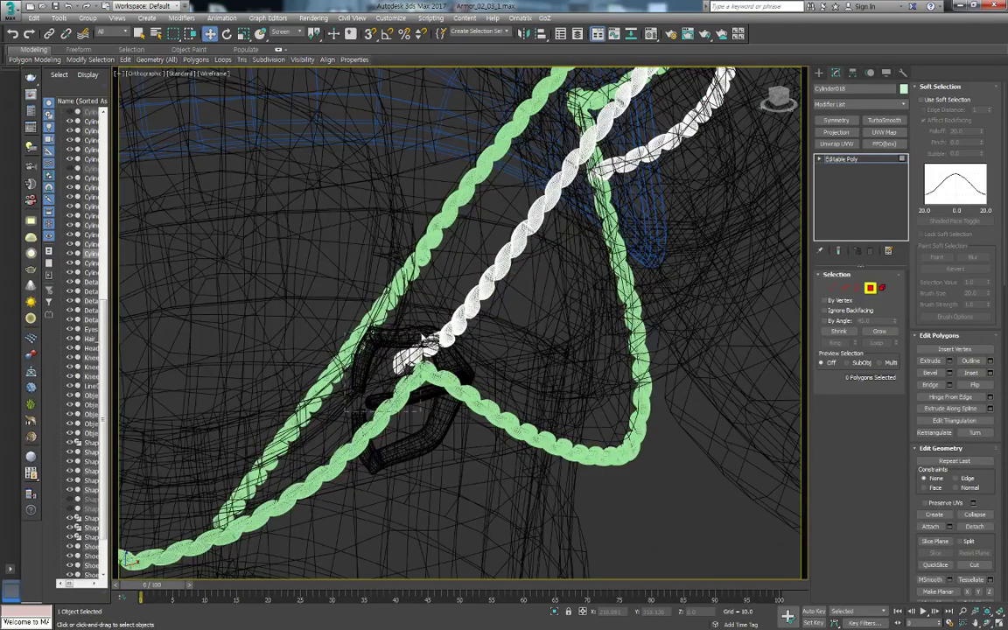
{"action": "key", "text": "F3"}
{"action": "mouse_move", "coordinate": [397, 319]}
{"action": "middle_mouse_down", "text": "alt"}
{"action": "mouse_move", "coordinate": [490, 349]}
{"action": "mouse_move", "coordinate": [526, 346]}
{"action": "mouse_move", "coordinate": [551, 386]}
{"action": "mouse_move", "coordinate": [445, 320]}
{"action": "mouse_move", "coordinate": [442, 339]}
{"action": "middle_mouse_up", "text": "alt"}
{"action": "key", "text": "F3"}
{"action": "key", "text": "F3"}
{"action": "scroll", "coordinate": [445, 320], "scroll_direction": "up", "scroll_amount": 3}
{"action": "key", "text": "F4"}
Enable soft selection on Cylinder018's vertices with a Falloff of 3.0
{"action": "key", "text": "1"}
{"action": "key", "text": "ctrl+b"}
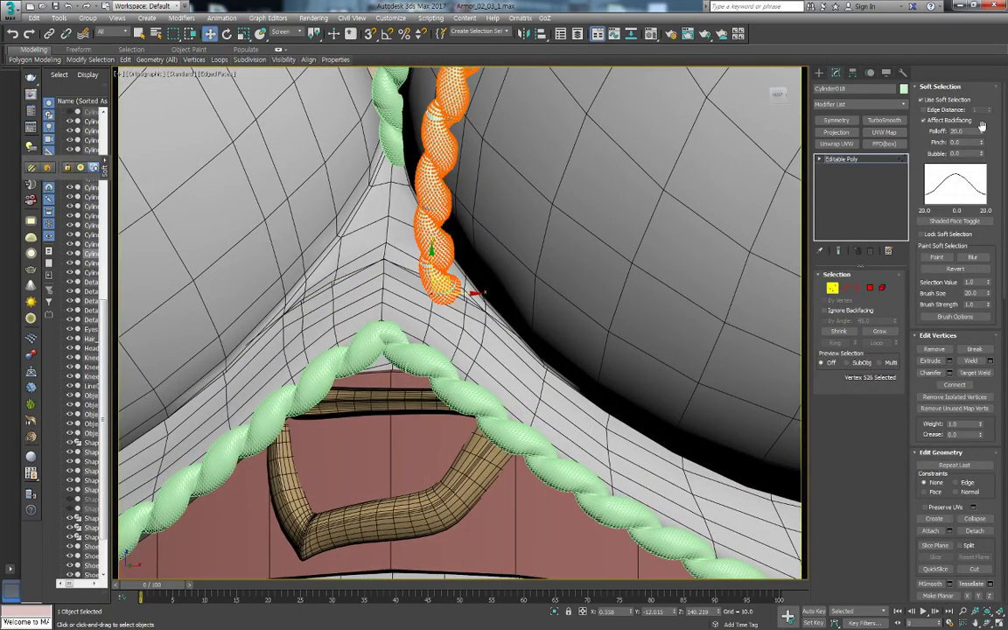
{"action": "left_click_drag", "start_coordinate": [982, 131], "coordinate": [995, 178]}
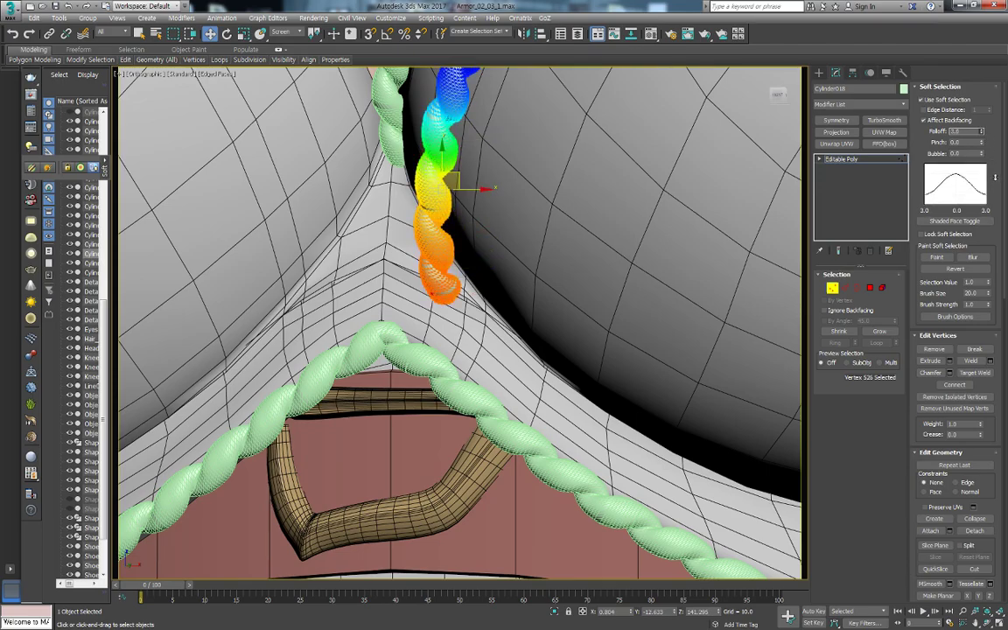
{"action": "mouse_move", "coordinate": [428, 191]}
{"action": "middle_mouse_down", "text": "alt"}
{"action": "mouse_move", "coordinate": [456, 180]}
{"action": "mouse_move", "coordinate": [544, 312]}
{"action": "mouse_move", "coordinate": [321, 422]}
{"action": "middle_mouse_up", "text": "alt"}
{"action": "key", "text": "F3"}
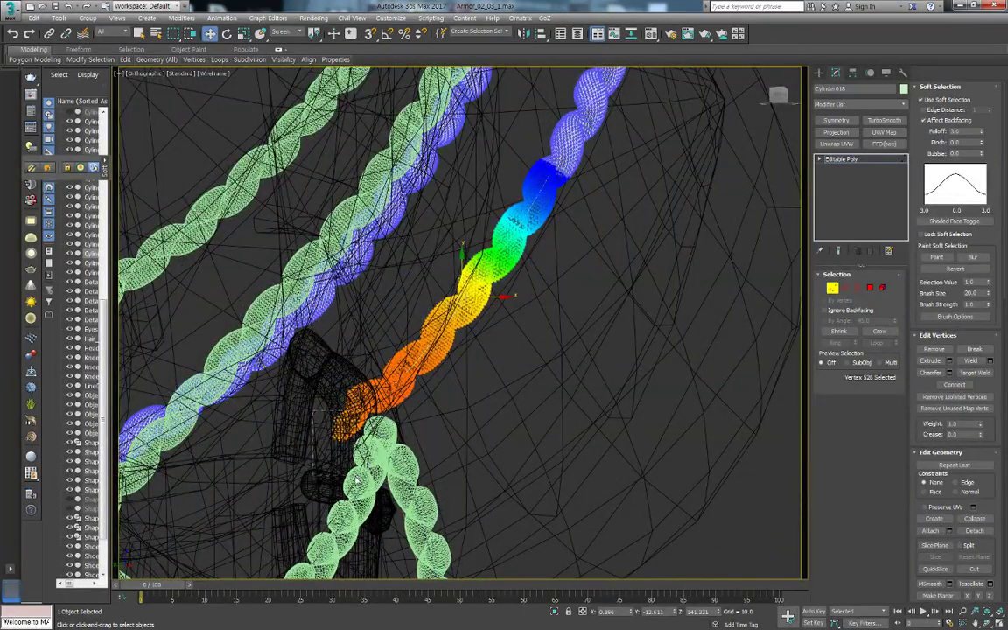
{"action": "middle_click_drag", "start_coordinate": [356, 478], "coordinate": [416, 169], "text": "alt"}
Test region selections on the rope's vertices, then select the other rope, Cylinder017
{"action": "left_click_drag", "start_coordinate": [123, 500], "coordinate": [608, 495]}
{"action": "mouse_move", "coordinate": [607, 496]}
{"action": "middle_mouse_down", "text": "alt"}
{"action": "mouse_move", "coordinate": [525, 350]}
{"action": "mouse_move", "coordinate": [391, 336]}
{"action": "middle_mouse_up", "text": "alt"}
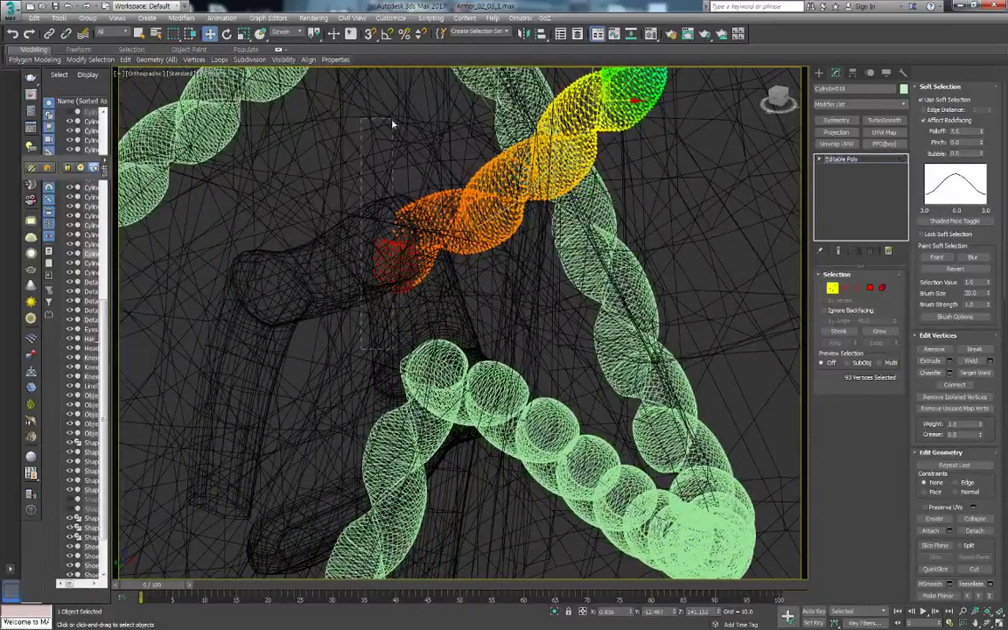
{"action": "left_click_drag", "start_coordinate": [392, 125], "coordinate": [418, 169]}
{"action": "middle_click_drag", "start_coordinate": [419, 169], "coordinate": [360, 338], "text": "alt"}
{"action": "key", "text": "F3"}
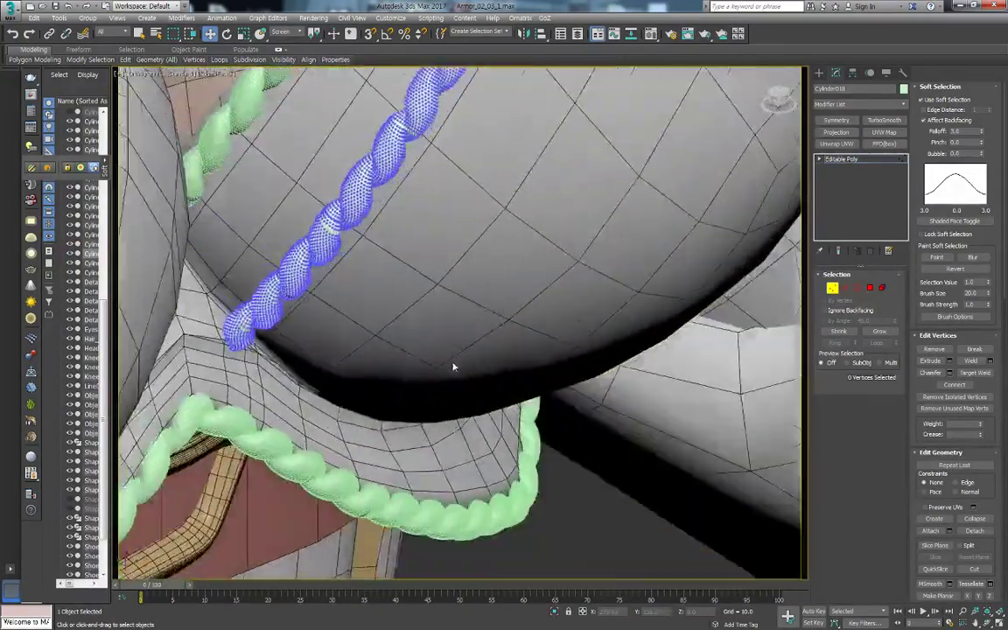
{"action": "mouse_move", "coordinate": [454, 368]}
{"action": "middle_mouse_down", "text": "alt"}
{"action": "mouse_move", "coordinate": [405, 360]}
{"action": "mouse_move", "coordinate": [525, 263]}
{"action": "middle_mouse_up", "text": "alt"}
{"action": "key", "text": "F3"}
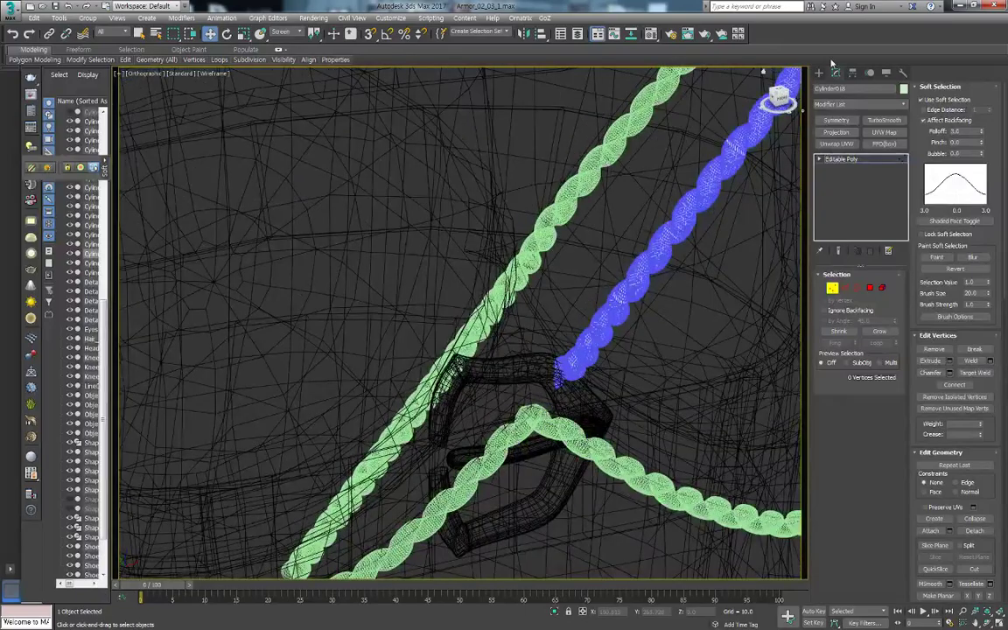
{"action": "left_click", "coordinate": [820, 73]}
{"action": "left_click", "coordinate": [466, 284]}
Enter Vertex mode on Cylinder017 and try a region selection of its vertices
{"action": "key", "text": "1"}
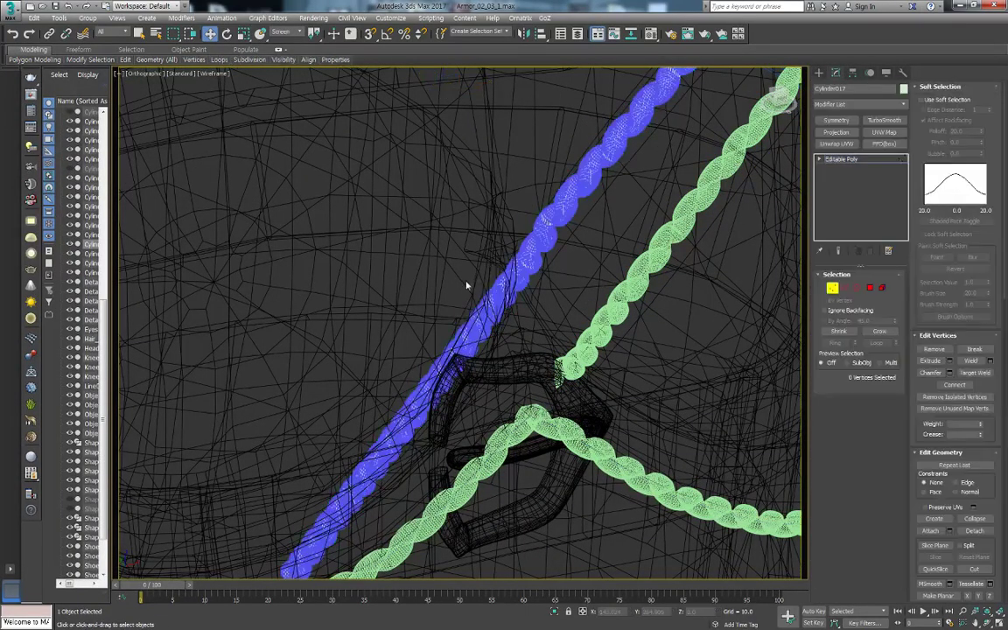
{"action": "left_click_drag", "start_coordinate": [493, 272], "coordinate": [312, 483]}
{"action": "middle_click_drag", "start_coordinate": [311, 484], "coordinate": [466, 346], "text": "alt"}
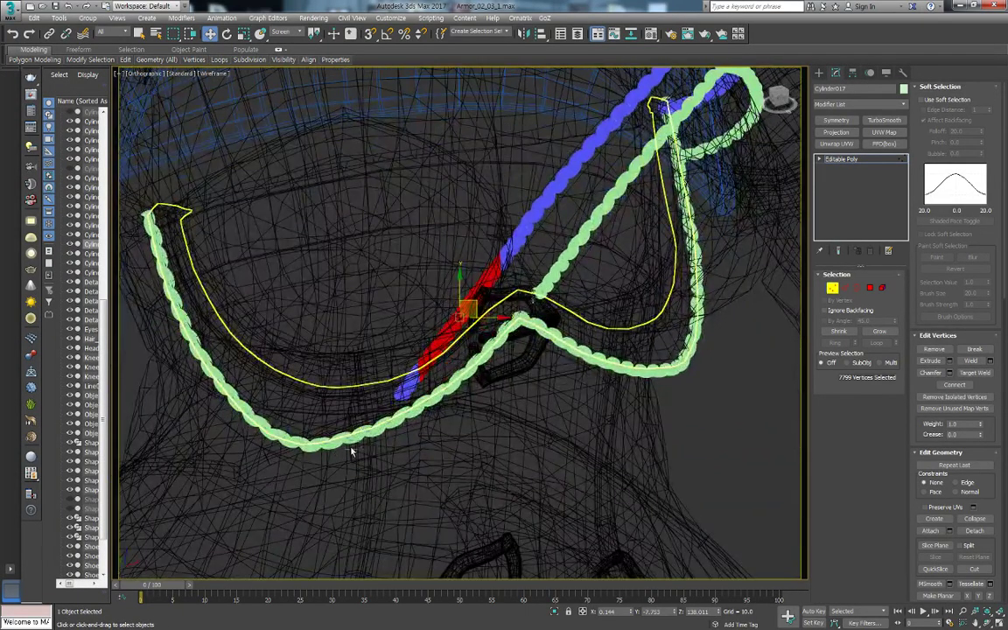
{"action": "left_click", "coordinate": [489, 328]}
{"action": "scroll", "coordinate": [488, 329], "scroll_direction": "up", "scroll_amount": 3}
{"action": "scroll", "coordinate": [525, 328], "scroll_direction": "up", "scroll_amount": 4}
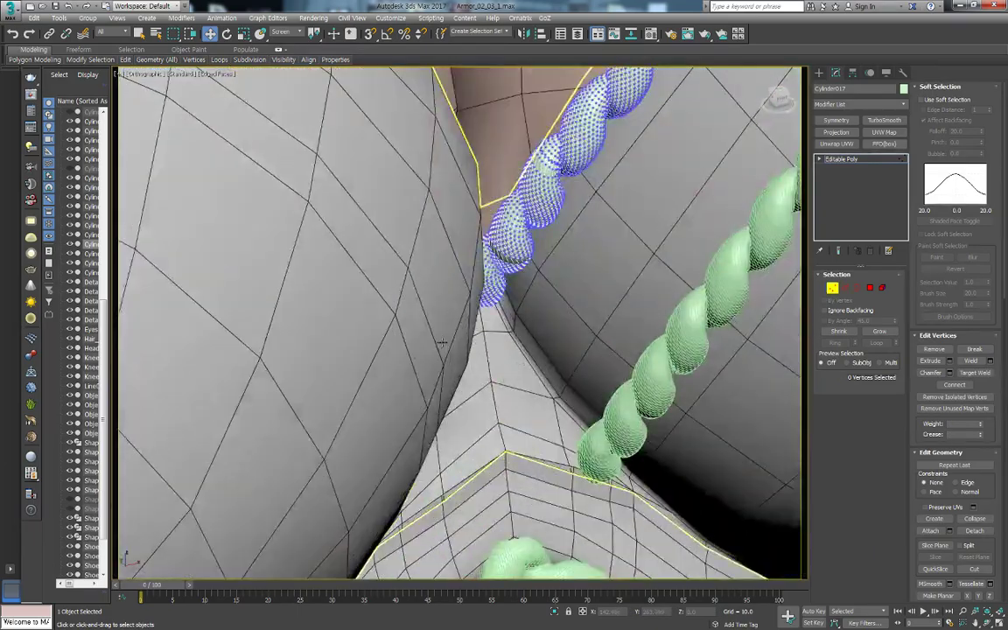
{"action": "scroll", "coordinate": [595, 329], "scroll_direction": "up", "scroll_amount": 3}
{"action": "scroll", "coordinate": [495, 280], "scroll_direction": "up", "scroll_amount": 5}
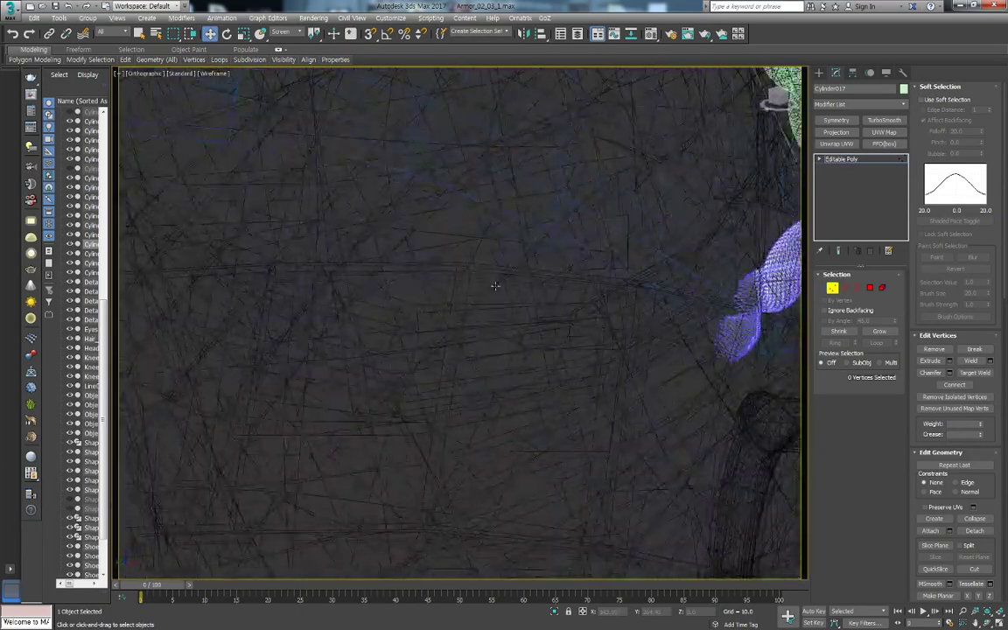
{"action": "scroll", "coordinate": [560, 394], "scroll_direction": "down", "scroll_amount": 5}
{"action": "scroll", "coordinate": [505, 403], "scroll_direction": "up", "scroll_amount": 2}
Select the vertices at Cylinder017's lower end
{"action": "left_click", "coordinate": [468, 370]}
{"action": "middle_click_drag", "start_coordinate": [471, 375], "coordinate": [322, 308], "text": "alt"}
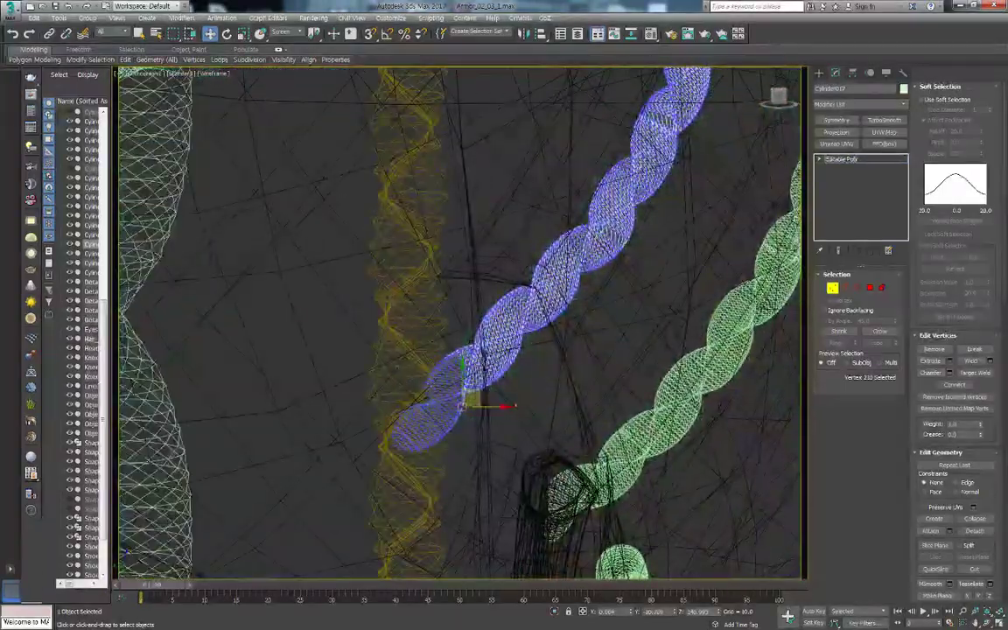
{"action": "mouse_move", "coordinate": [321, 308]}
{"action": "left_mouse_down"}
{"action": "mouse_move", "coordinate": [441, 472]}
{"action": "mouse_move", "coordinate": [468, 480]}
{"action": "left_mouse_up"}
{"action": "middle_click_drag", "start_coordinate": [479, 350], "coordinate": [480, 412], "text": "alt"}
{"action": "key", "text": "F3"}
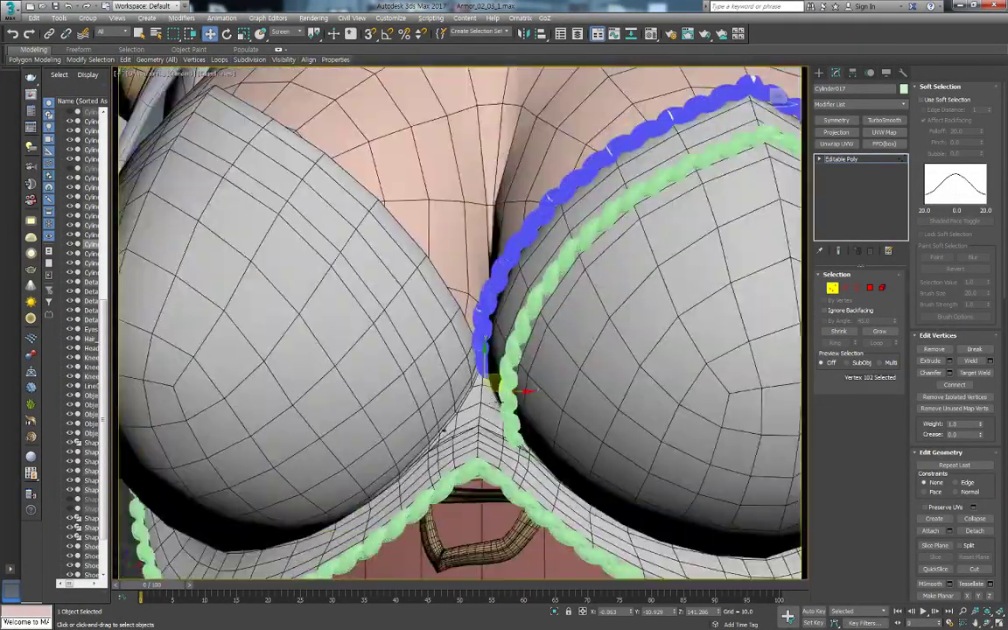
{"action": "scroll", "coordinate": [523, 391], "scroll_direction": "up", "scroll_amount": 2}
{"action": "scroll", "coordinate": [499, 390], "scroll_direction": "up", "scroll_amount": 4}
{"action": "scroll", "coordinate": [474, 385], "scroll_direction": "up", "scroll_amount": 1}
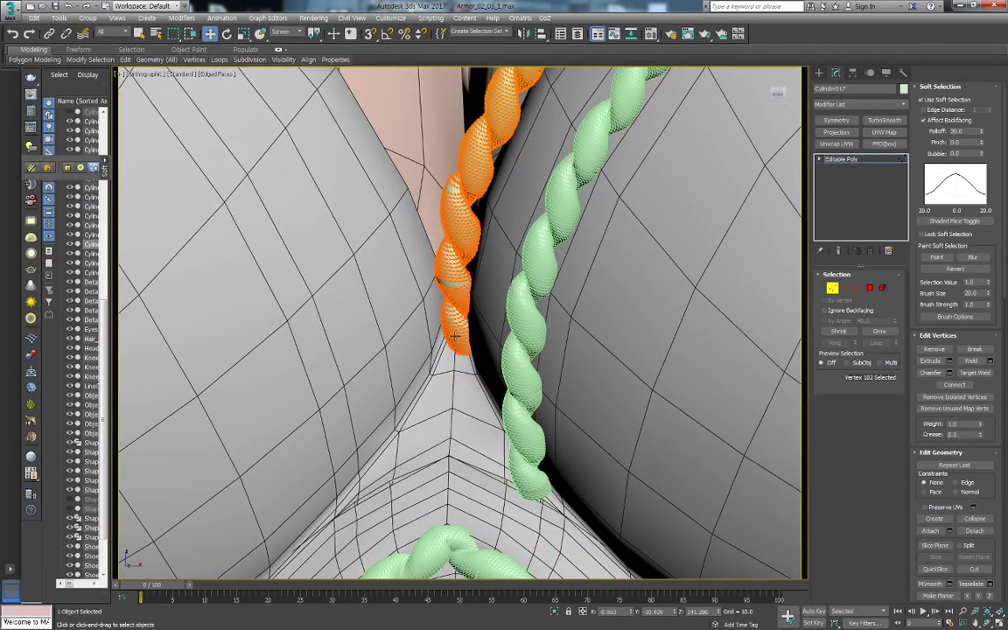
{"action": "scroll", "coordinate": [455, 336], "scroll_direction": "down", "scroll_amount": 1}
{"action": "scroll", "coordinate": [465, 351], "scroll_direction": "down", "scroll_amount": 3}
{"action": "scroll", "coordinate": [383, 383], "scroll_direction": "down", "scroll_amount": 1}
{"action": "scroll", "coordinate": [545, 324], "scroll_direction": "down", "scroll_amount": 1}
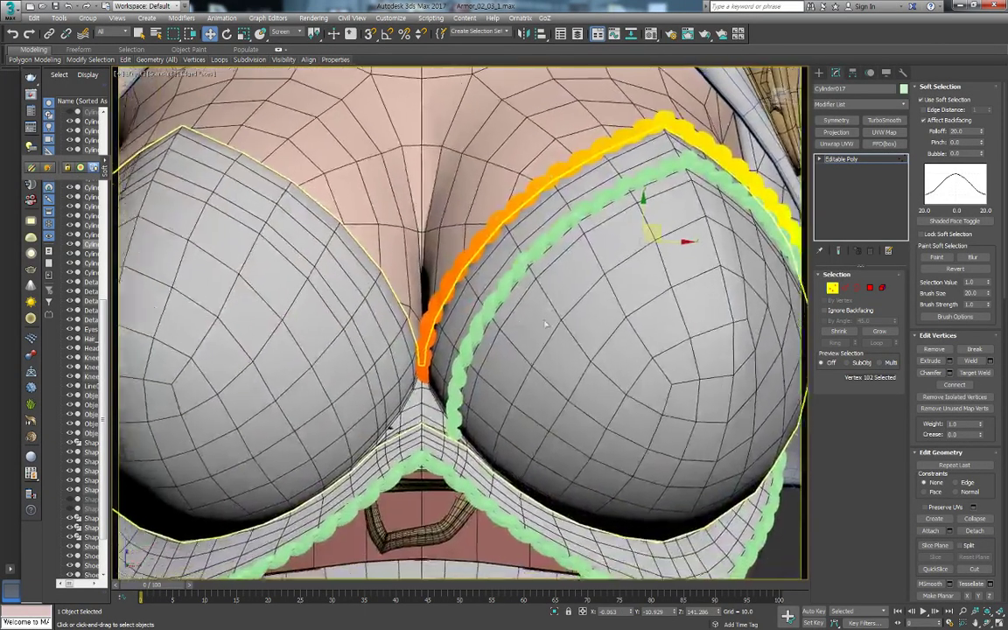
{"action": "scroll", "coordinate": [545, 324], "scroll_direction": "up", "scroll_amount": 2}
{"action": "scroll", "coordinate": [533, 332], "scroll_direction": "up", "scroll_amount": 3}
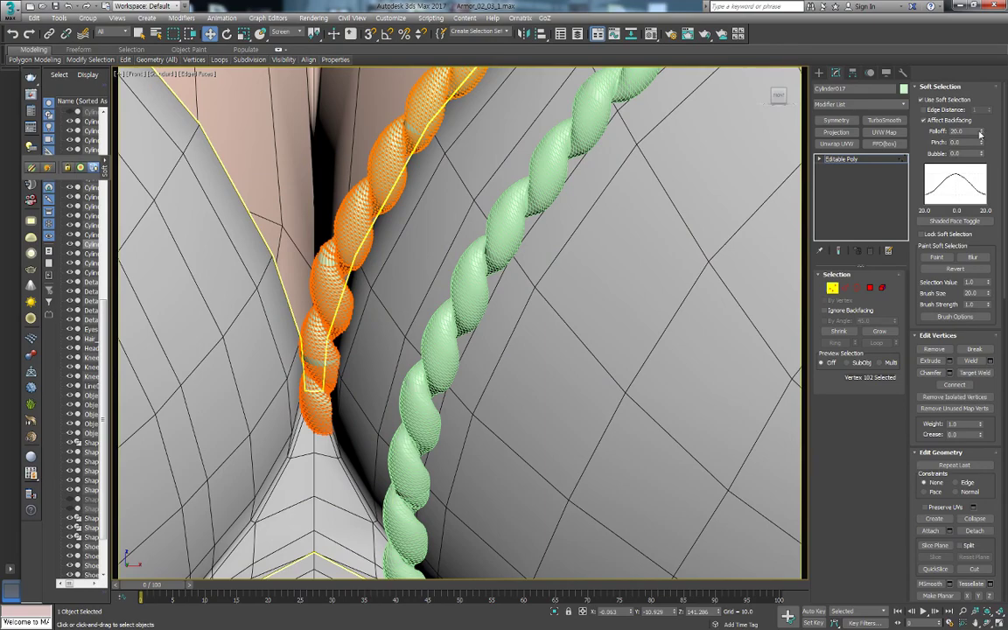
Lower soft selection Falloff to 2.6 and nudge the rope end right along X
{"action": "left_click_drag", "start_coordinate": [980, 131], "coordinate": [985, 177]}
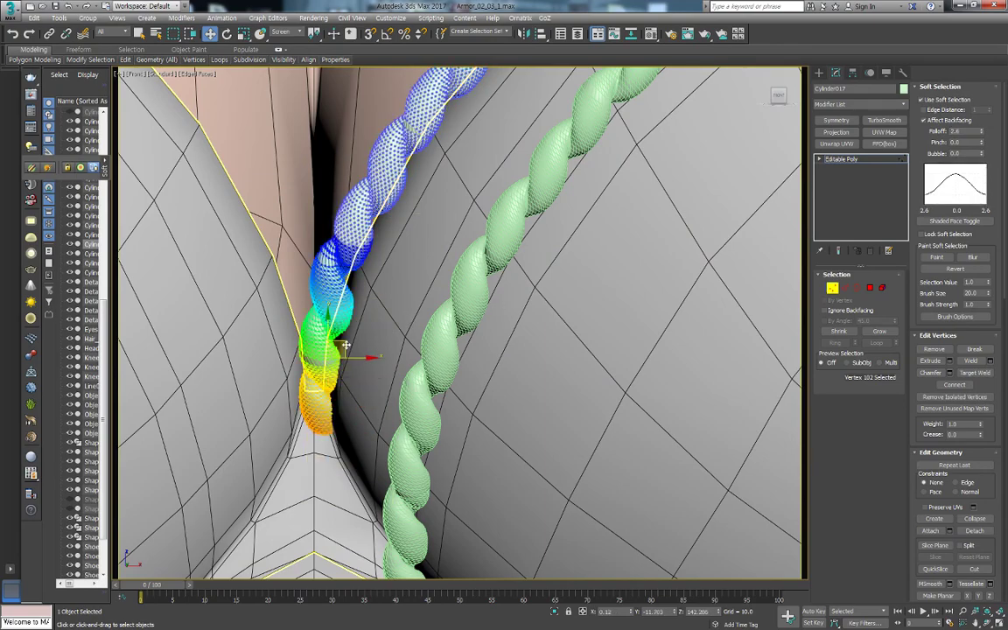
{"action": "left_click_drag", "start_coordinate": [355, 360], "coordinate": [370, 363]}
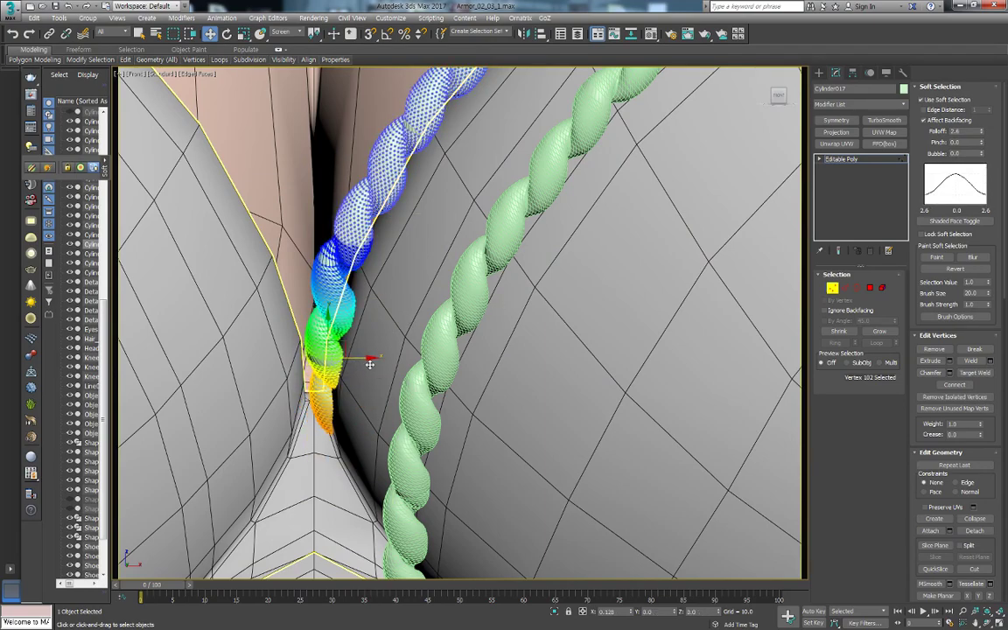
{"action": "left_click", "coordinate": [356, 269]}
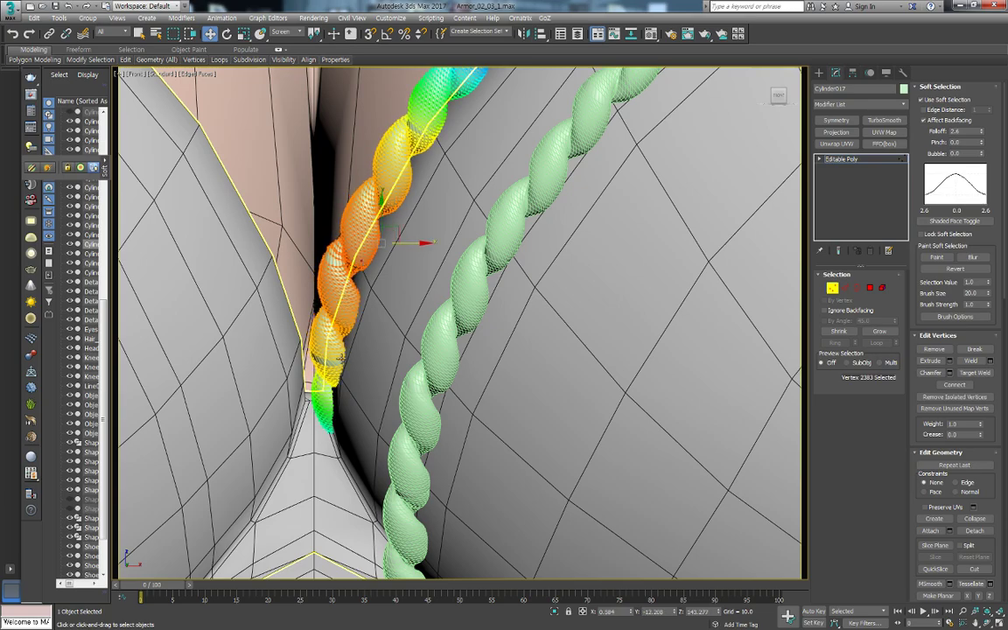
{"action": "left_click", "coordinate": [345, 359]}
{"action": "mouse_move", "coordinate": [421, 276]}
{"action": "middle_mouse_down", "text": "alt"}
{"action": "mouse_move", "coordinate": [398, 210]}
{"action": "mouse_move", "coordinate": [472, 241]}
{"action": "mouse_move", "coordinate": [420, 454]}
{"action": "middle_mouse_up", "text": "alt"}
{"action": "left_click", "coordinate": [396, 208]}
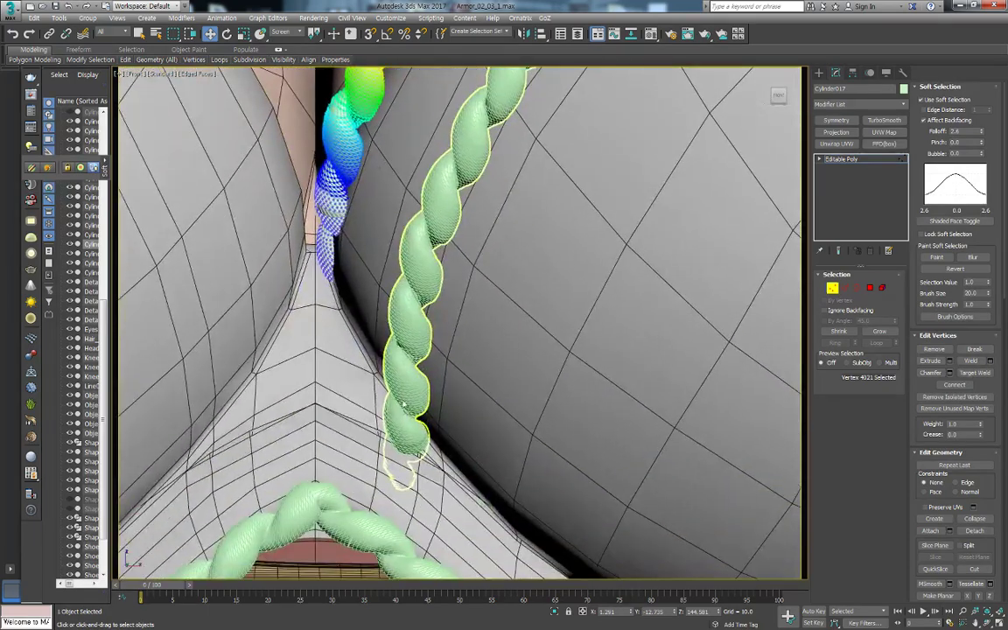
Attach the second rope to Cylinder017
{"action": "left_click", "coordinate": [406, 325]}
{"action": "middle_click_drag", "start_coordinate": [406, 325], "coordinate": [420, 368], "text": "alt"}
{"action": "left_click", "coordinate": [424, 270]}
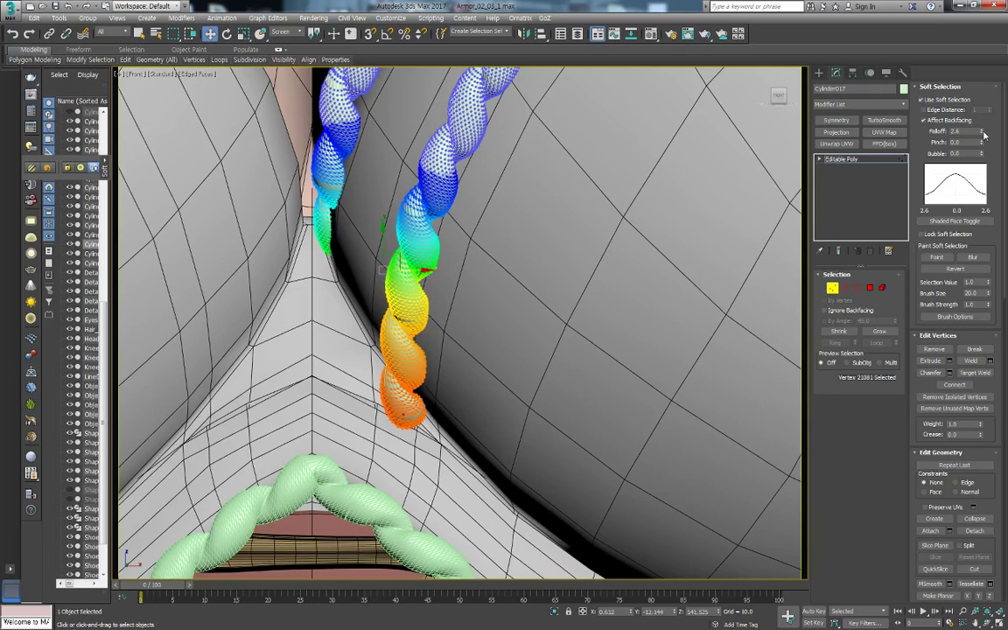
Set Falloff to 1.326 and nudge the attached rope's lower end right
{"action": "left_click_drag", "start_coordinate": [983, 133], "coordinate": [968, 177]}
{"action": "left_click_drag", "start_coordinate": [435, 365], "coordinate": [449, 369]}
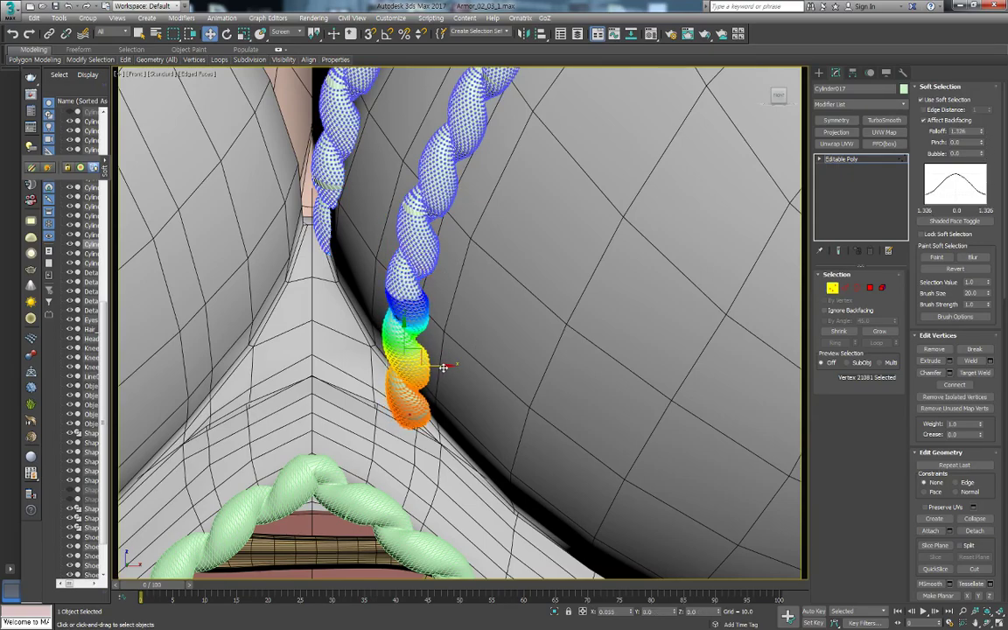
{"action": "left_click", "coordinate": [416, 284]}
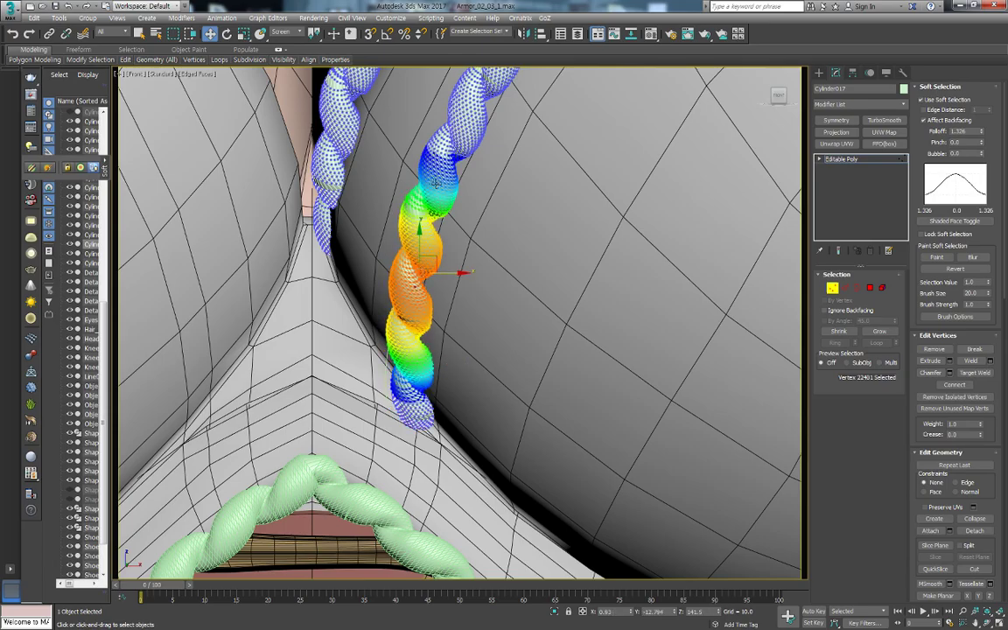
{"action": "left_click", "coordinate": [546, 259]}
{"action": "scroll", "coordinate": [547, 259], "scroll_direction": "down", "scroll_amount": 5}
{"action": "scroll", "coordinate": [667, 254], "scroll_direction": "down", "scroll_amount": 3}
{"action": "scroll", "coordinate": [799, 207], "scroll_direction": "down", "scroll_amount": 2}
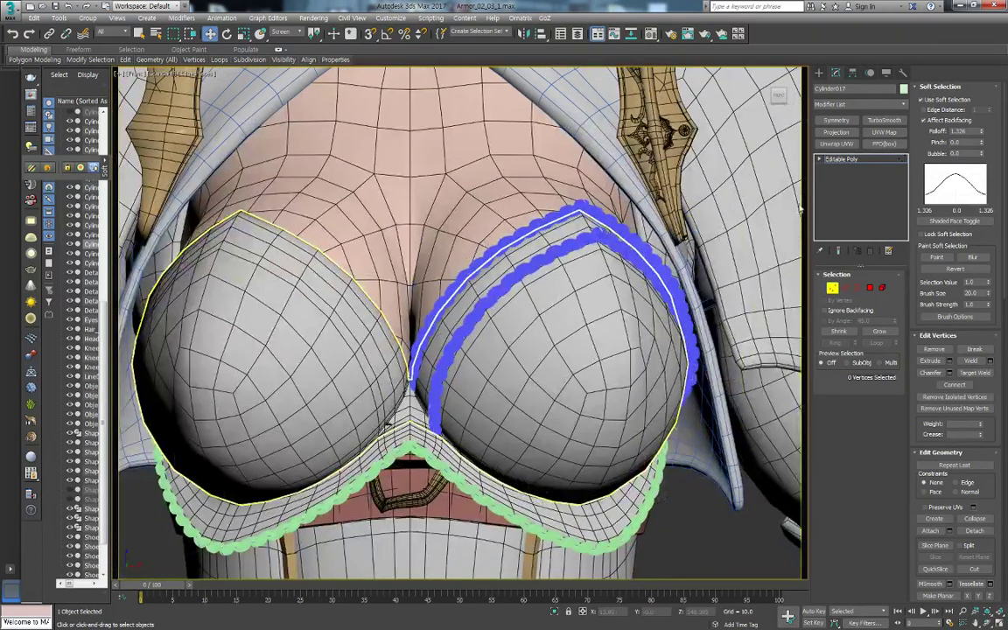
Add a Symmetry modifier to mirror the ropes onto both cups, hiding edged faces
{"action": "left_click", "coordinate": [837, 120]}
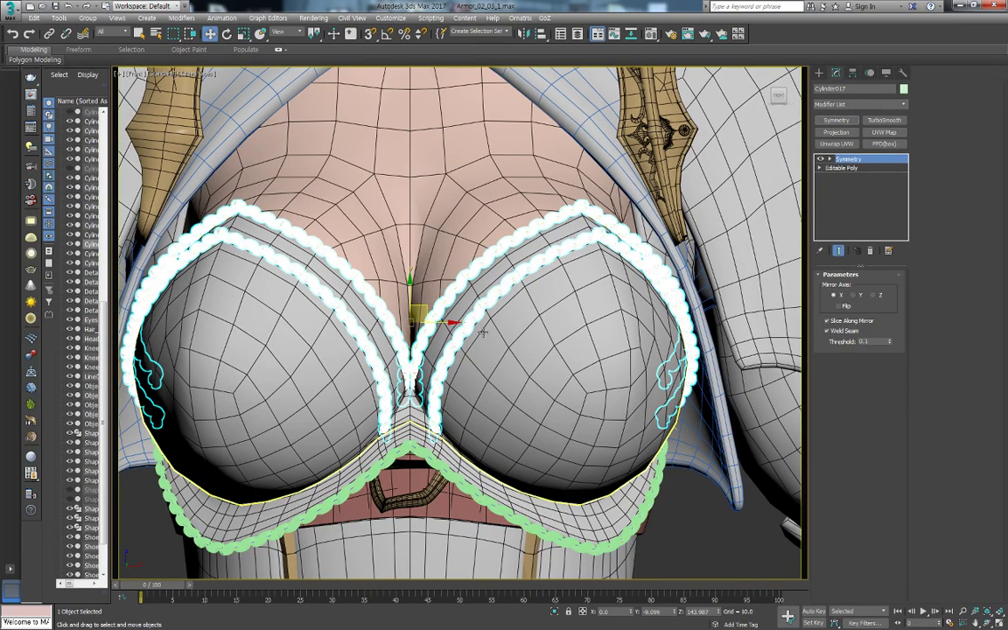
{"action": "scroll", "coordinate": [482, 332], "scroll_direction": "up", "scroll_amount": 5}
{"action": "scroll", "coordinate": [482, 332], "scroll_direction": "up", "scroll_amount": 5}
{"action": "scroll", "coordinate": [482, 332], "scroll_direction": "up", "scroll_amount": 2}
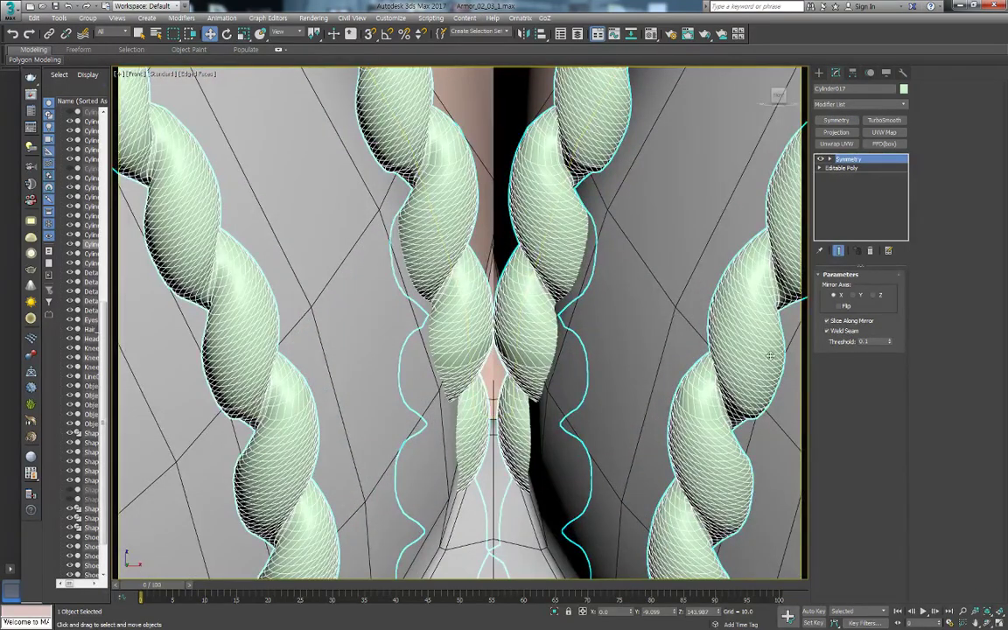
{"action": "scroll", "coordinate": [554, 349], "scroll_direction": "down", "scroll_amount": 5}
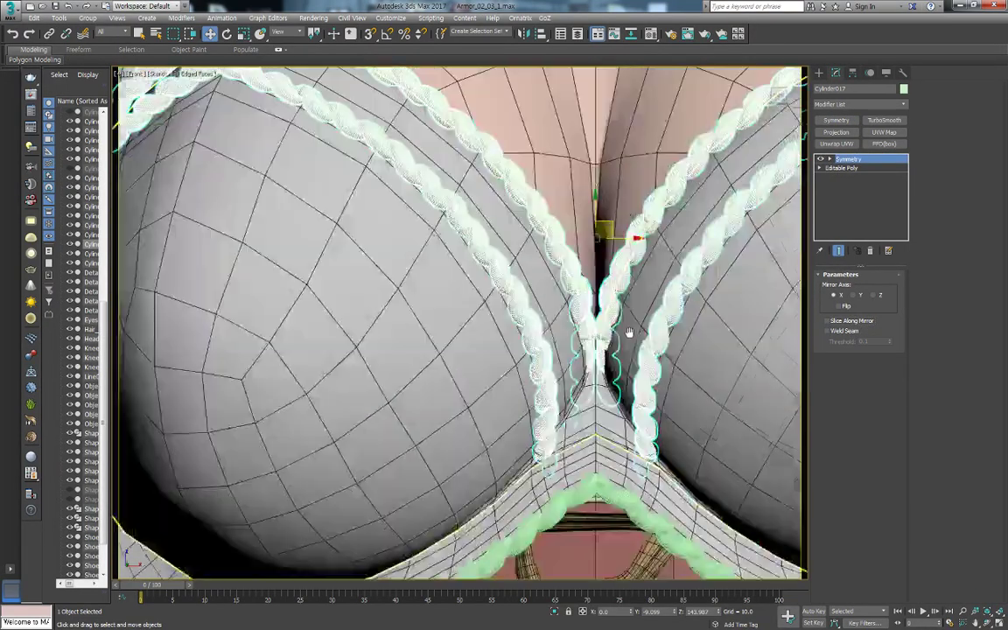
{"action": "scroll", "coordinate": [554, 349], "scroll_direction": "down", "scroll_amount": 3}
{"action": "scroll", "coordinate": [554, 350], "scroll_direction": "down", "scroll_amount": 2}
{"action": "key", "text": "F4"}
{"action": "left_click", "coordinate": [671, 429]}
{"action": "scroll", "coordinate": [671, 429], "scroll_direction": "up", "scroll_amount": 3}
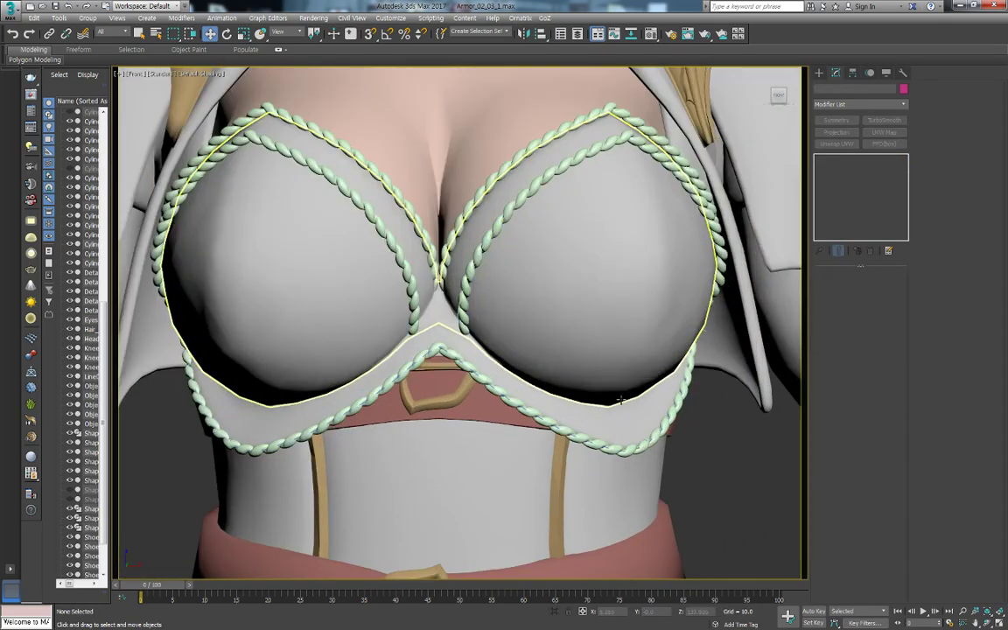
{"action": "scroll", "coordinate": [725, 479], "scroll_direction": "down", "scroll_amount": 3}
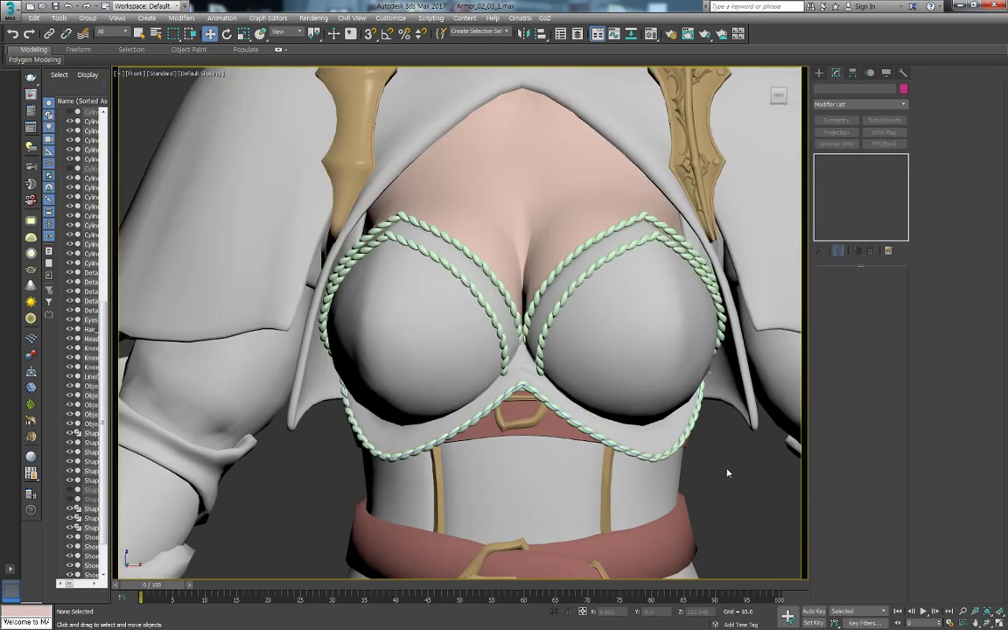
{"action": "middle_click_drag", "start_coordinate": [713, 460], "coordinate": [687, 446]}
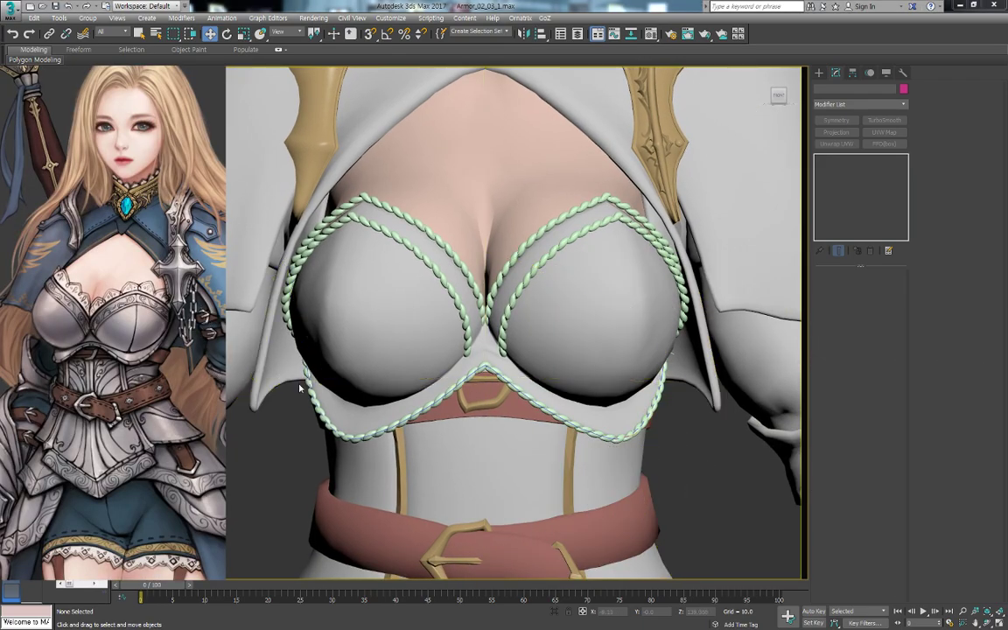
{"action": "scroll", "coordinate": [558, 373], "scroll_direction": "up", "scroll_amount": 3}
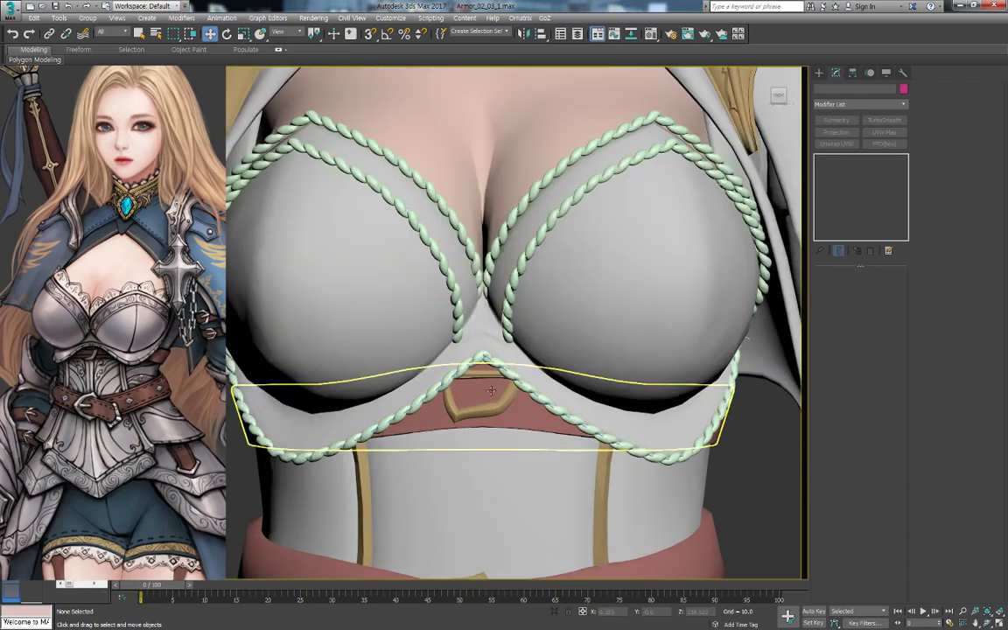
{"action": "scroll", "coordinate": [523, 292], "scroll_direction": "up", "scroll_amount": 5}
Soft-select Cylinder017's lower vertices and move its tip up and to the right
{"action": "left_click", "coordinate": [522, 291]}
{"action": "scroll", "coordinate": [523, 292], "scroll_direction": "up", "scroll_amount": 2}
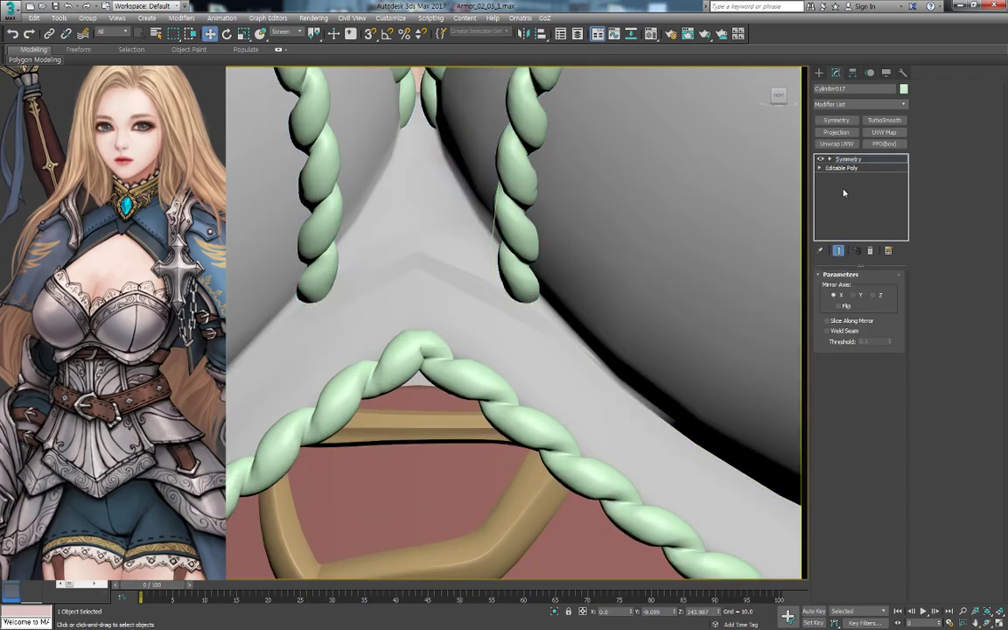
{"action": "left_click", "coordinate": [840, 178]}
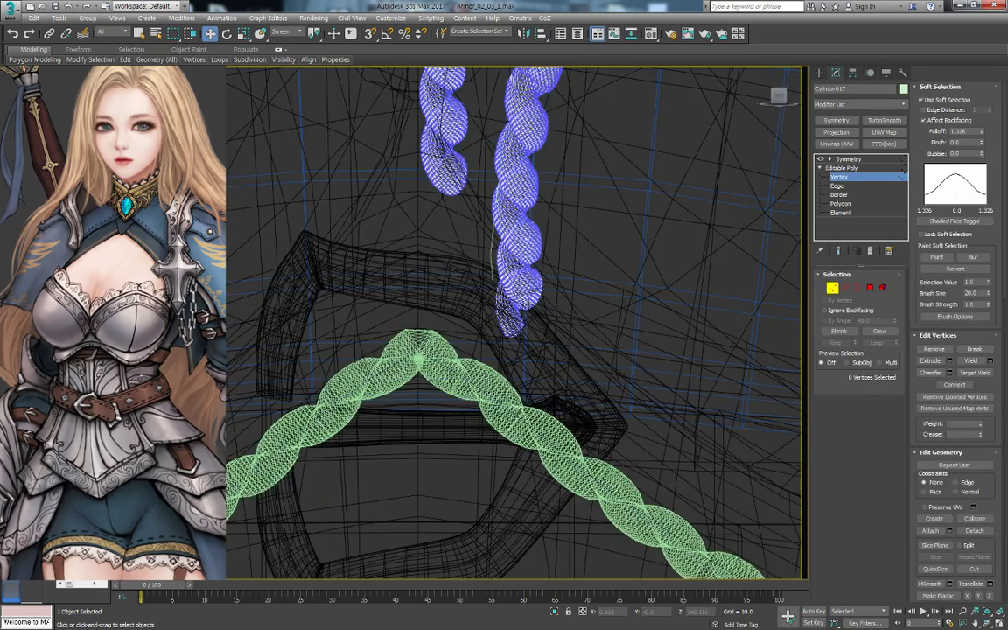
{"action": "left_click_drag", "start_coordinate": [490, 232], "coordinate": [529, 303]}
{"action": "left_click_drag", "start_coordinate": [549, 249], "coordinate": [560, 238]}
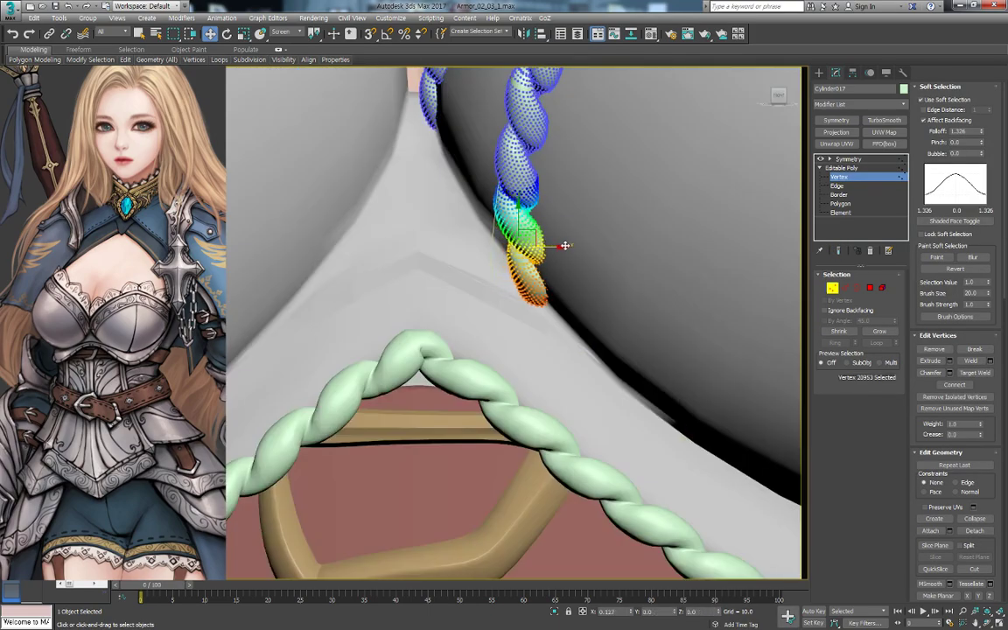
Reselect the rope tip vertices with soft selection and rotate the lower tip along the chest armor
{"action": "left_click_drag", "start_coordinate": [499, 131], "coordinate": [525, 193]}
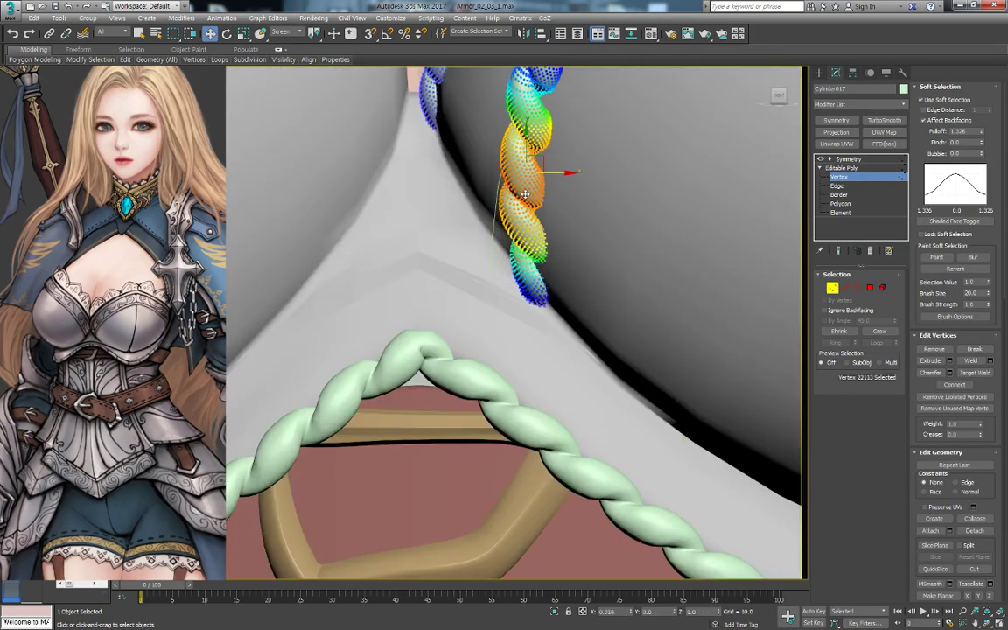
{"action": "left_click_drag", "start_coordinate": [525, 112], "coordinate": [535, 108]}
{"action": "key", "text": "F4"}
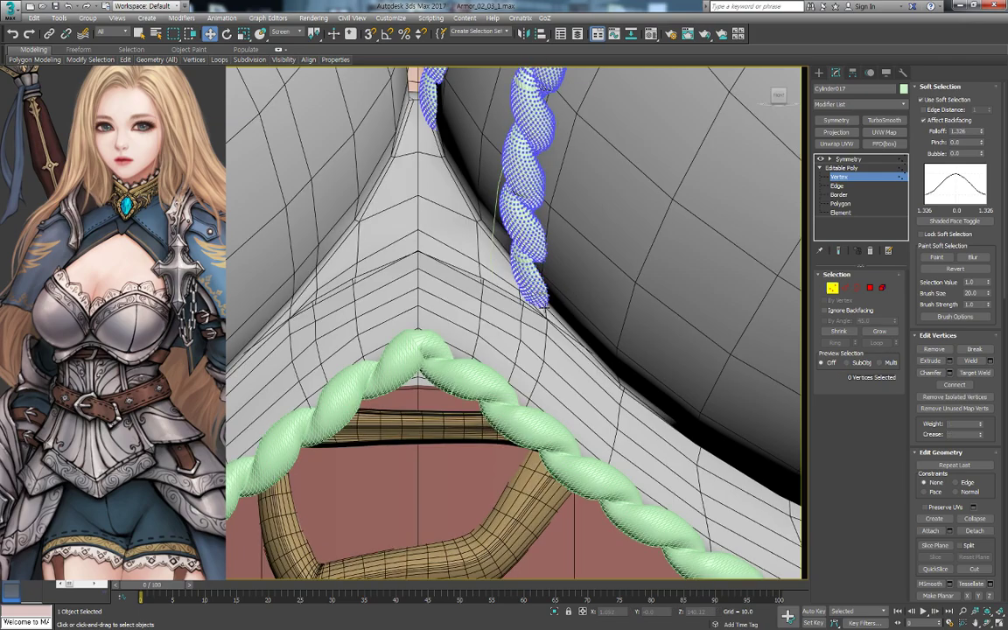
{"action": "left_click_drag", "start_coordinate": [512, 231], "coordinate": [549, 308]}
{"action": "right_click", "coordinate": [543, 232]}
{"action": "left_click", "coordinate": [555, 249]}
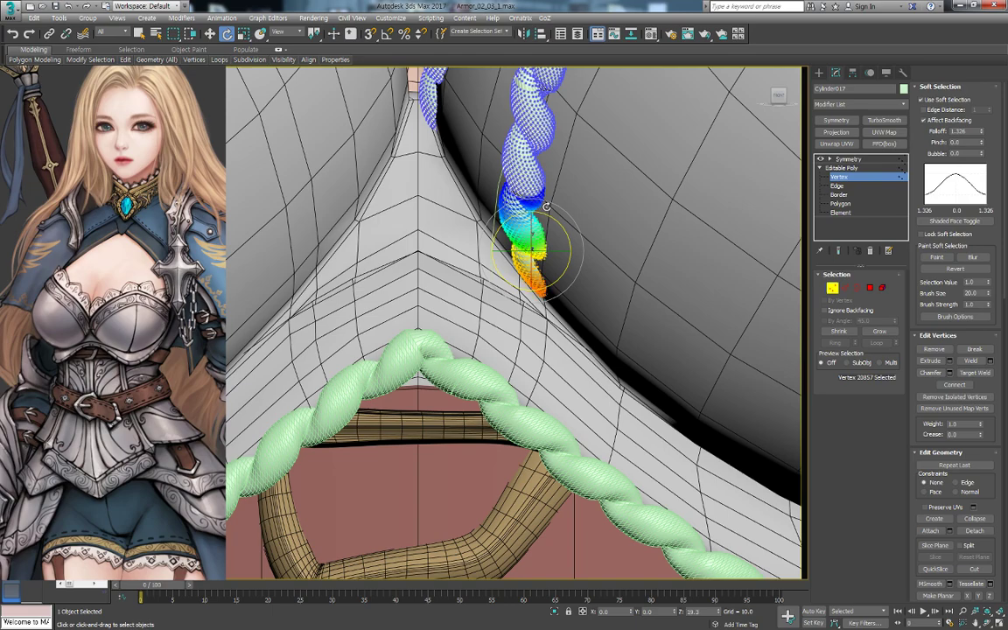
Nudge the rope tip slightly left, then deselect and leave rope editing
{"action": "key", "text": "w"}
{"action": "key", "text": "F4"}
{"action": "left_click_drag", "start_coordinate": [556, 247], "coordinate": [550, 249]}
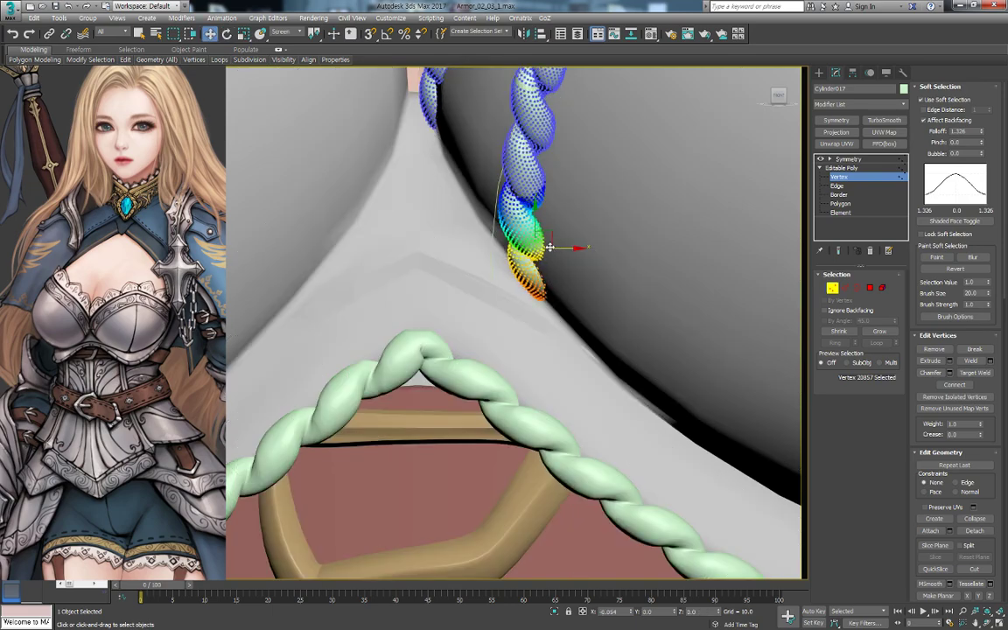
{"action": "left_click", "coordinate": [567, 347]}
{"action": "scroll", "coordinate": [484, 292], "scroll_direction": "down", "scroll_amount": 5}
{"action": "key", "text": "F4"}
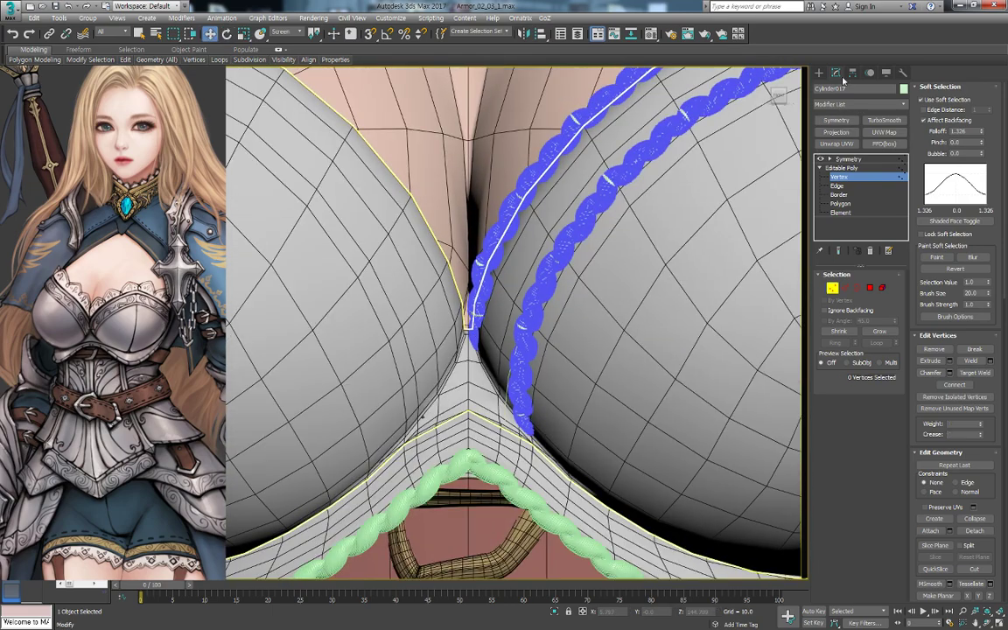
{"action": "key", "text": "F4"}
{"action": "left_click", "coordinate": [820, 75]}
{"action": "scroll", "coordinate": [660, 467], "scroll_direction": "down", "scroll_amount": 5}
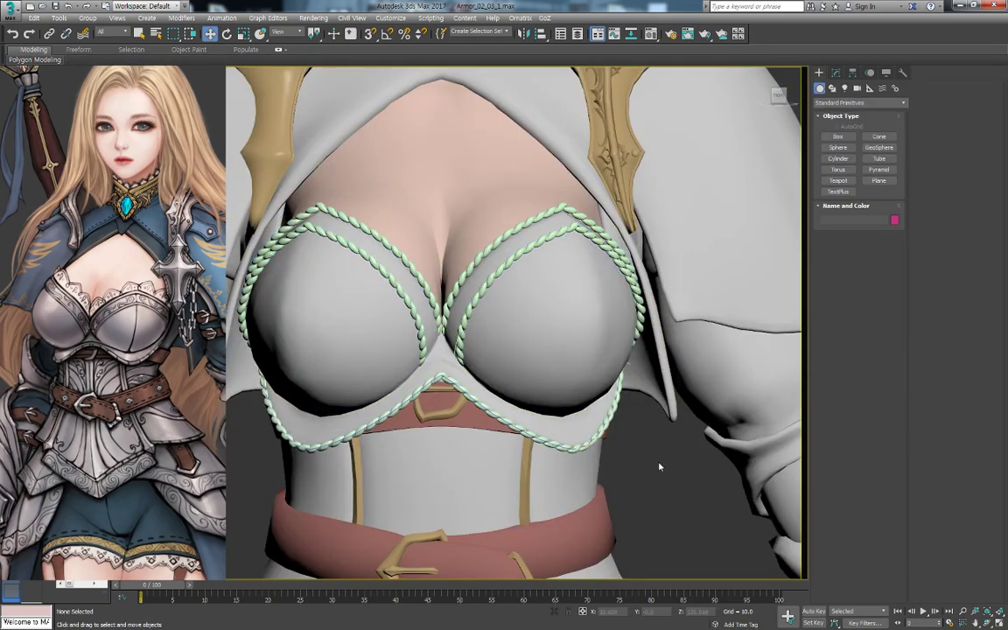
Select the rope trim Cylinder017 and orbit around it
{"action": "scroll", "coordinate": [650, 456], "scroll_direction": "down", "scroll_amount": 4}
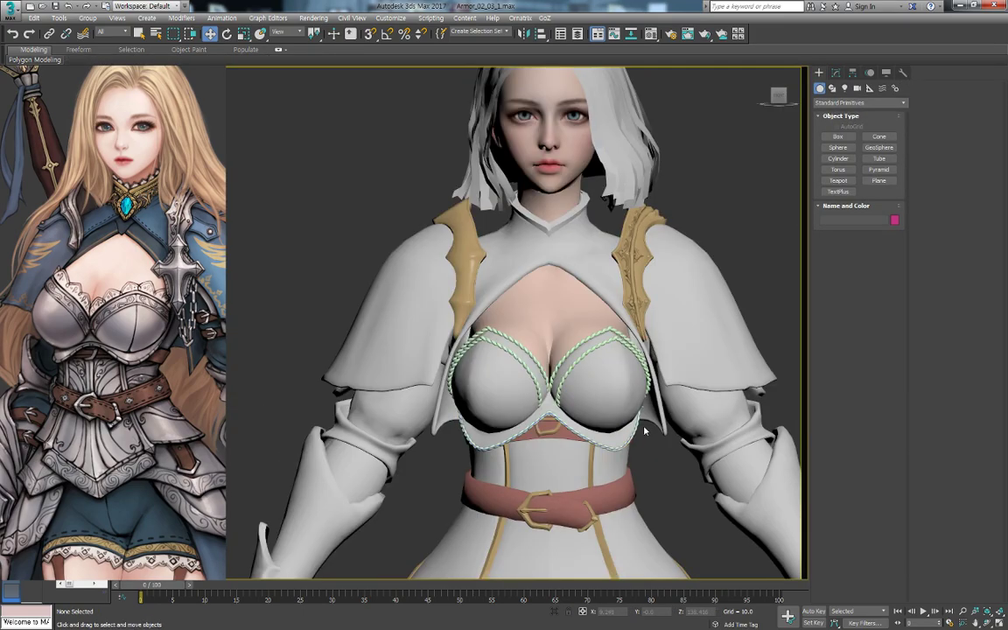
{"action": "scroll", "coordinate": [580, 382], "scroll_direction": "up", "scroll_amount": 1}
{"action": "left_click", "coordinate": [660, 280]}
{"action": "scroll", "coordinate": [661, 280], "scroll_direction": "up", "scroll_amount": 2}
{"action": "scroll", "coordinate": [647, 336], "scroll_direction": "up", "scroll_amount": 4}
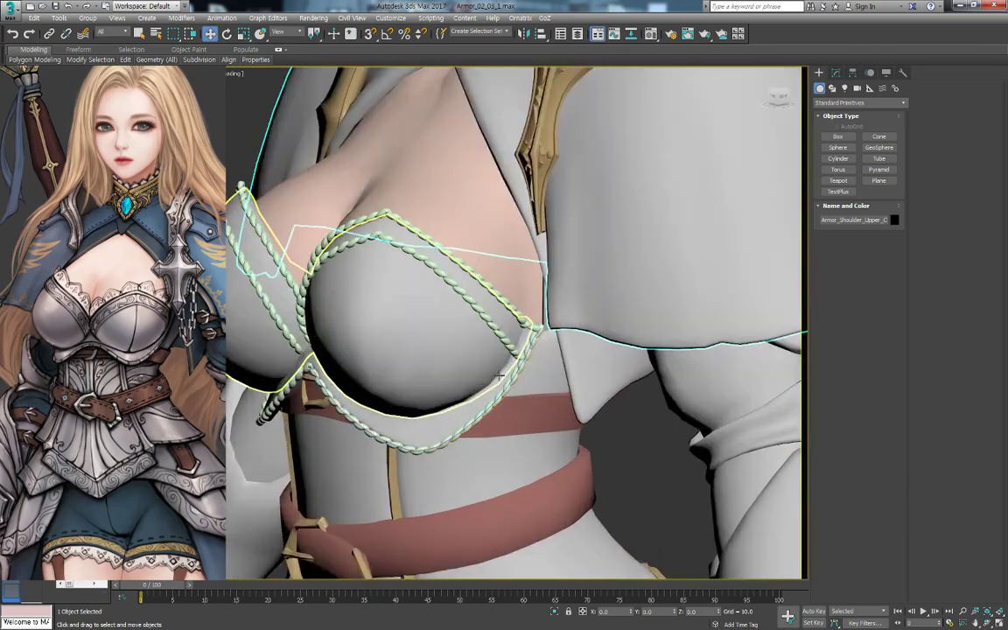
{"action": "scroll", "coordinate": [595, 358], "scroll_direction": "up", "scroll_amount": 3}
{"action": "scroll", "coordinate": [567, 372], "scroll_direction": "up", "scroll_amount": 2}
{"action": "scroll", "coordinate": [627, 389], "scroll_direction": "up", "scroll_amount": 2}
{"action": "left_click", "coordinate": [511, 342]}
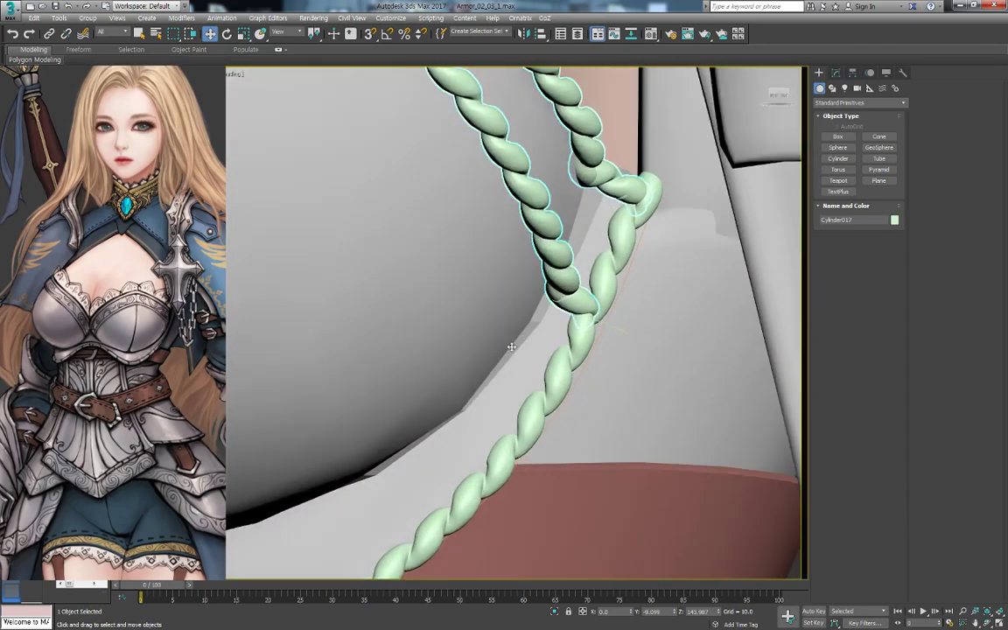
{"action": "middle_click_drag", "start_coordinate": [511, 342], "coordinate": [659, 333], "text": "alt"}
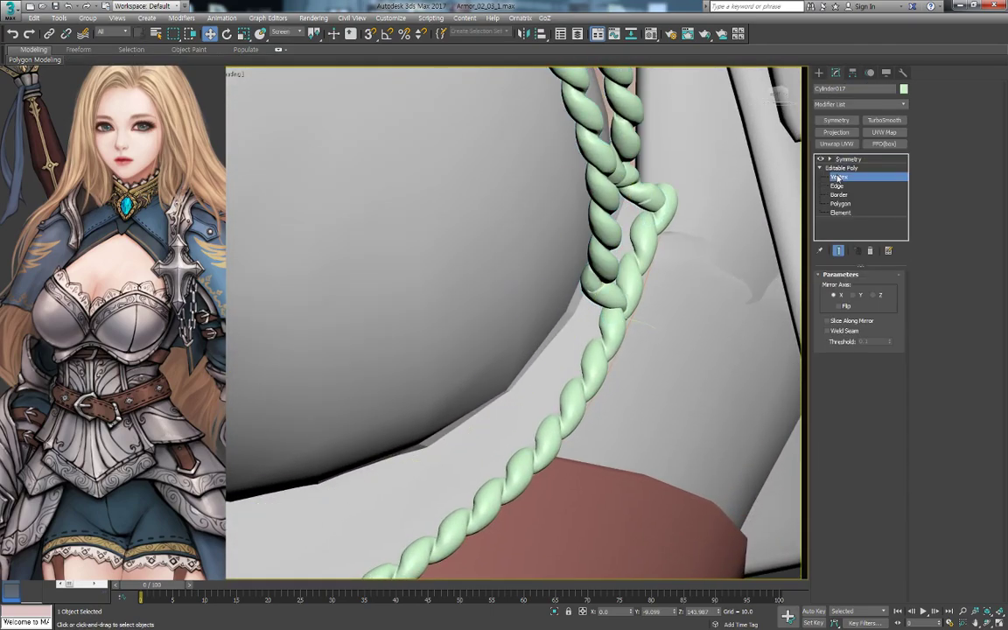
In Vertex mode, bend the first rope section left near the rope crossing
{"action": "left_click", "coordinate": [838, 177]}
{"action": "left_click", "coordinate": [578, 254]}
{"action": "middle_click_drag", "start_coordinate": [578, 254], "coordinate": [613, 225], "text": "alt"}
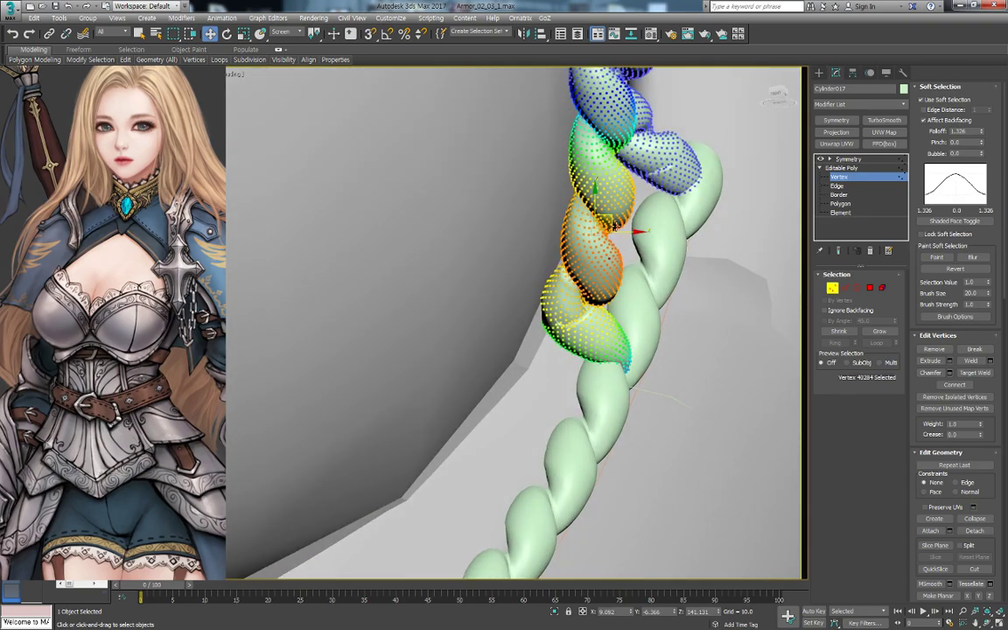
{"action": "left_click_drag", "start_coordinate": [614, 225], "coordinate": [587, 222]}
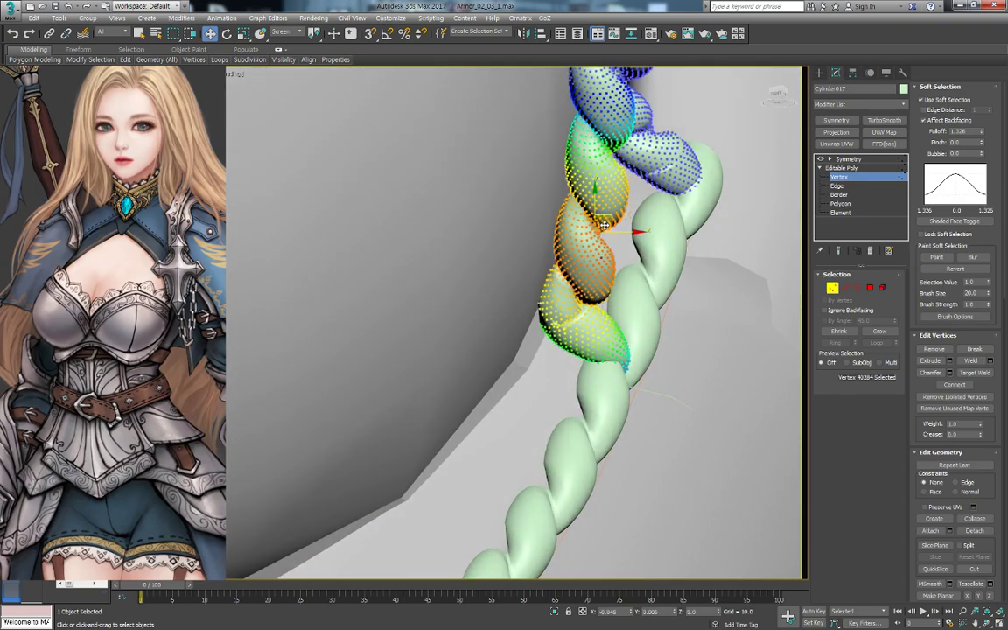
Move further rope vertices so the outer-corner end meets the lower band rope
{"action": "left_click", "coordinate": [582, 297]}
{"action": "mouse_move", "coordinate": [582, 295]}
{"action": "middle_mouse_down", "text": "alt"}
{"action": "mouse_move", "coordinate": [604, 273]}
{"action": "mouse_move", "coordinate": [673, 291]}
{"action": "middle_mouse_up", "text": "alt"}
{"action": "left_click", "coordinate": [602, 272]}
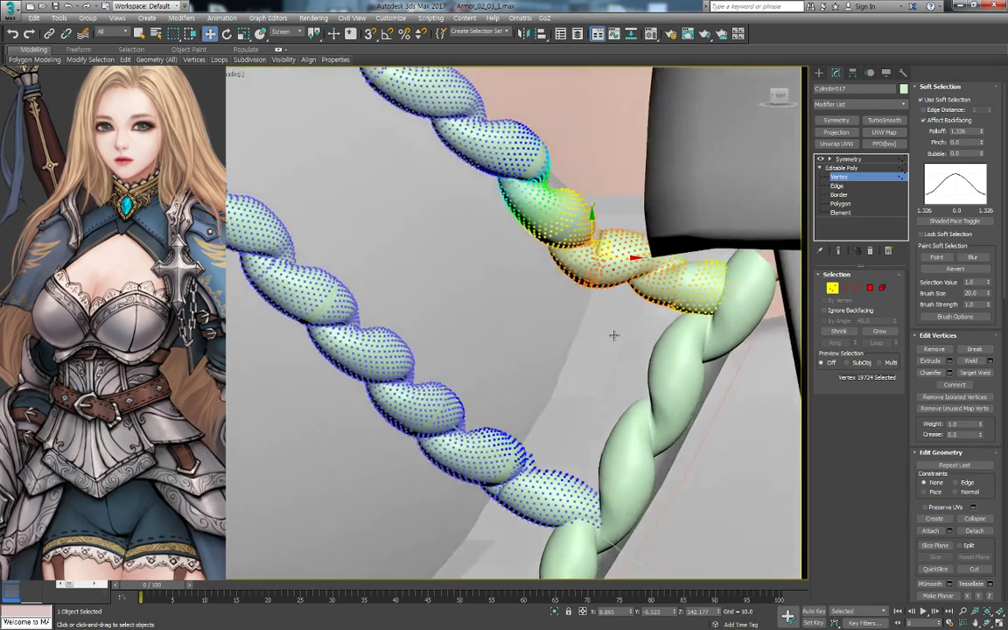
{"action": "left_click", "coordinate": [607, 263]}
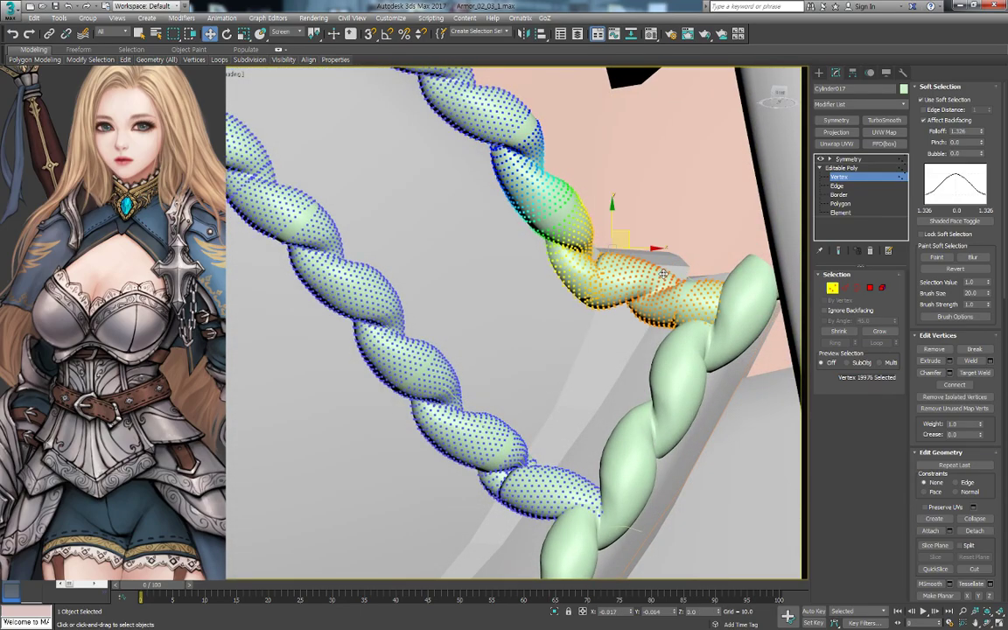
{"action": "mouse_move", "coordinate": [607, 262]}
{"action": "middle_mouse_down", "text": "alt"}
{"action": "mouse_move", "coordinate": [694, 330]}
{"action": "mouse_move", "coordinate": [726, 287]}
{"action": "mouse_move", "coordinate": [675, 274]}
{"action": "middle_mouse_up", "text": "alt"}
{"action": "left_click", "coordinate": [726, 287]}
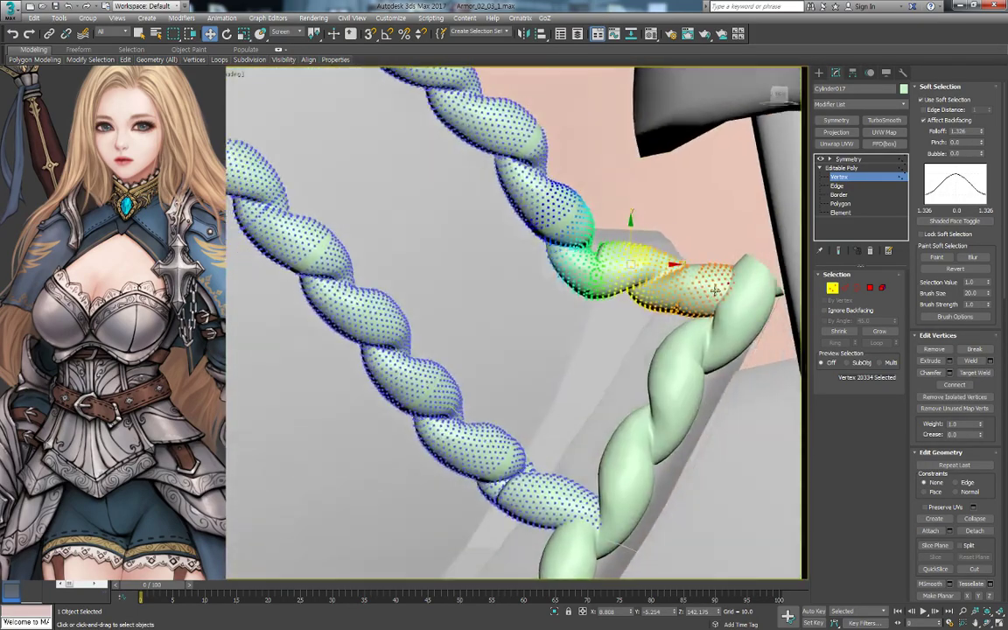
{"action": "scroll", "coordinate": [675, 275], "scroll_direction": "up", "scroll_amount": 2}
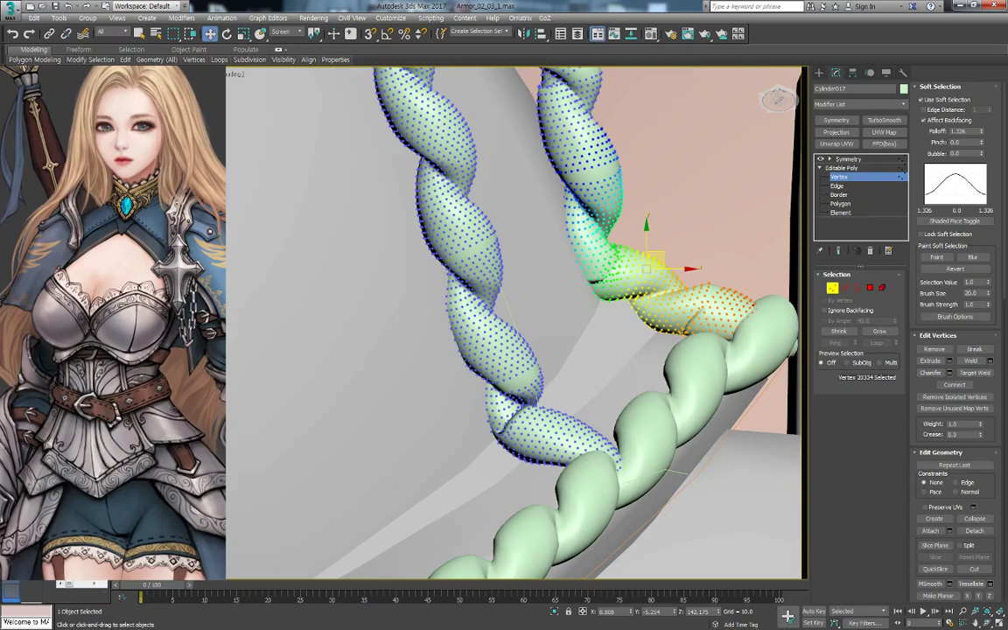
{"action": "left_click", "coordinate": [632, 298]}
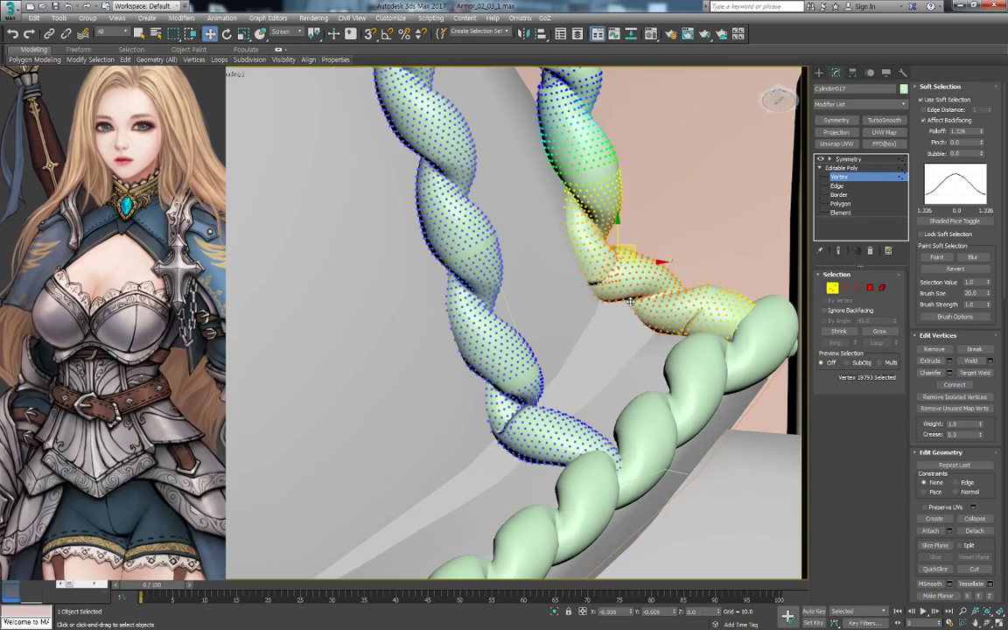
{"action": "mouse_move", "coordinate": [632, 298]}
{"action": "middle_mouse_down", "text": "alt"}
{"action": "mouse_move", "coordinate": [623, 304]}
{"action": "mouse_move", "coordinate": [589, 283]}
{"action": "middle_mouse_up", "text": "alt"}
{"action": "left_click", "coordinate": [589, 283]}
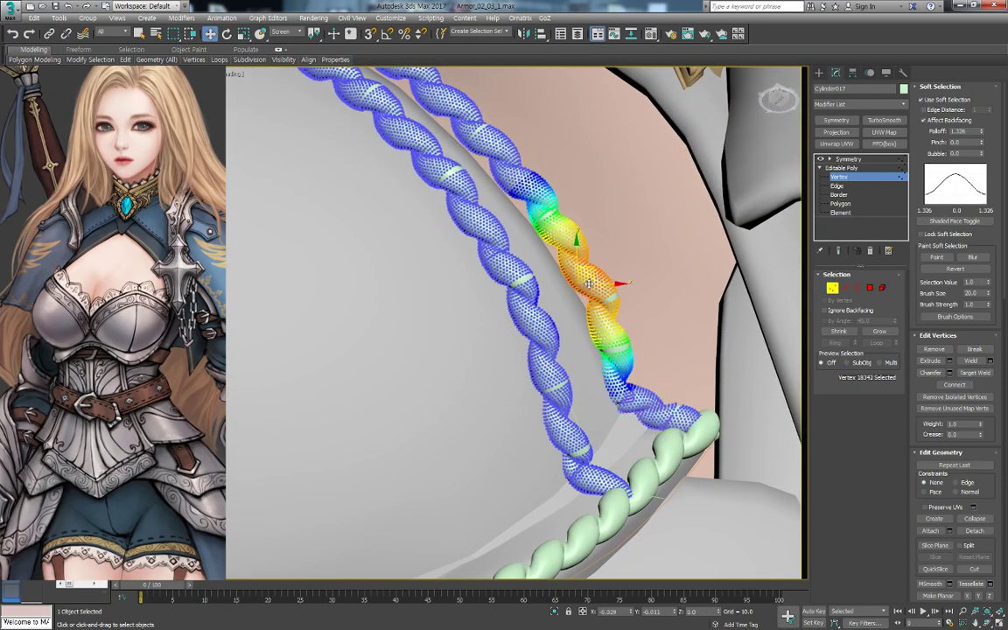
{"action": "left_click", "coordinate": [610, 302]}
{"action": "scroll", "coordinate": [610, 302], "scroll_direction": "down", "scroll_amount": 5}
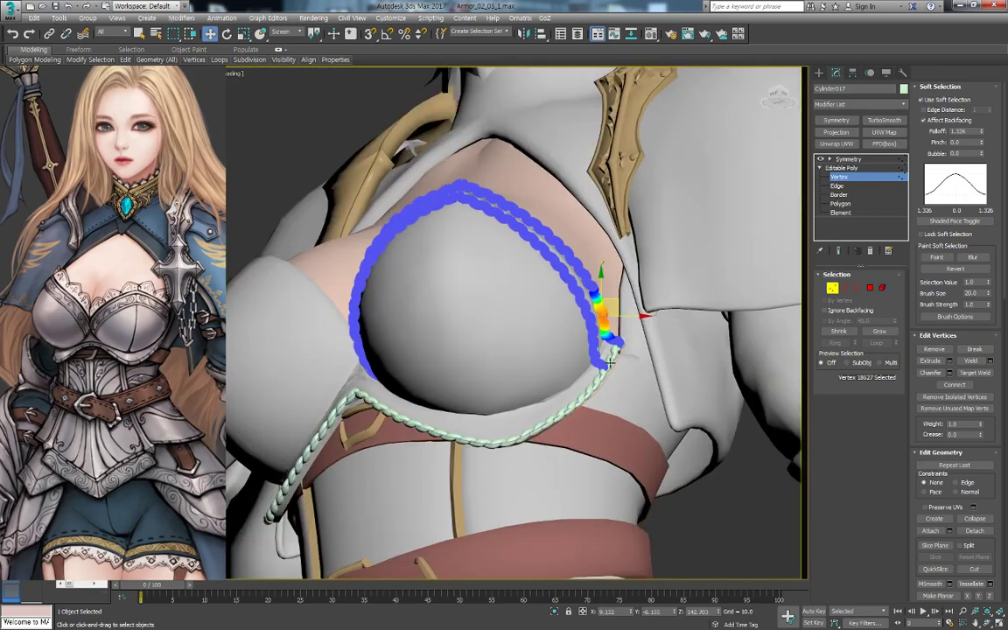
{"action": "middle_click_drag", "start_coordinate": [610, 302], "coordinate": [612, 289], "text": "alt"}
{"action": "key", "text": "F4"}
Exit rope vertex editing, hide edged faces, and select Chest_Upper
{"action": "left_click", "coordinate": [819, 73]}
{"action": "scroll", "coordinate": [583, 432], "scroll_direction": "down", "scroll_amount": 3}
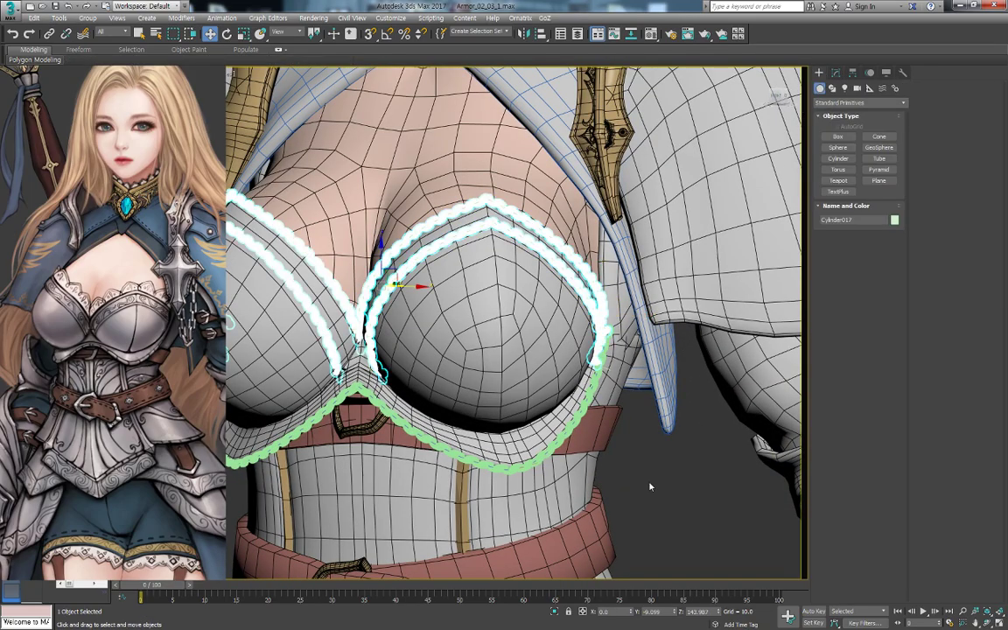
{"action": "key", "text": "F4"}
{"action": "left_click", "coordinate": [497, 385]}
{"action": "scroll", "coordinate": [595, 376], "scroll_direction": "down", "scroll_amount": 3}
{"action": "middle_click_drag", "start_coordinate": [595, 376], "coordinate": [598, 381], "text": "alt"}
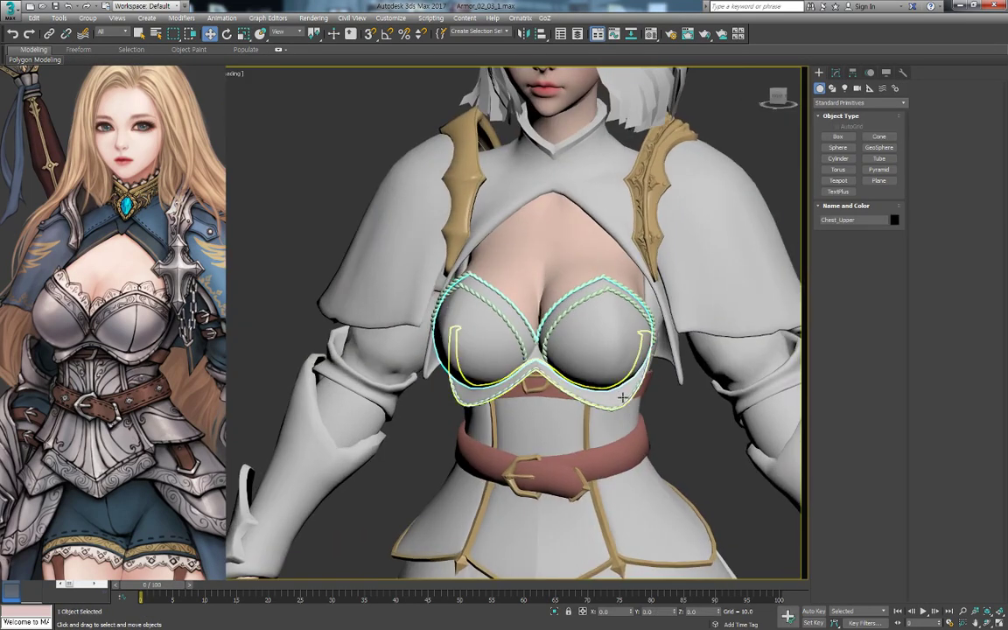
{"action": "scroll", "coordinate": [595, 382], "scroll_direction": "up", "scroll_amount": 2}
{"action": "scroll", "coordinate": [594, 386], "scroll_direction": "up", "scroll_amount": 2}
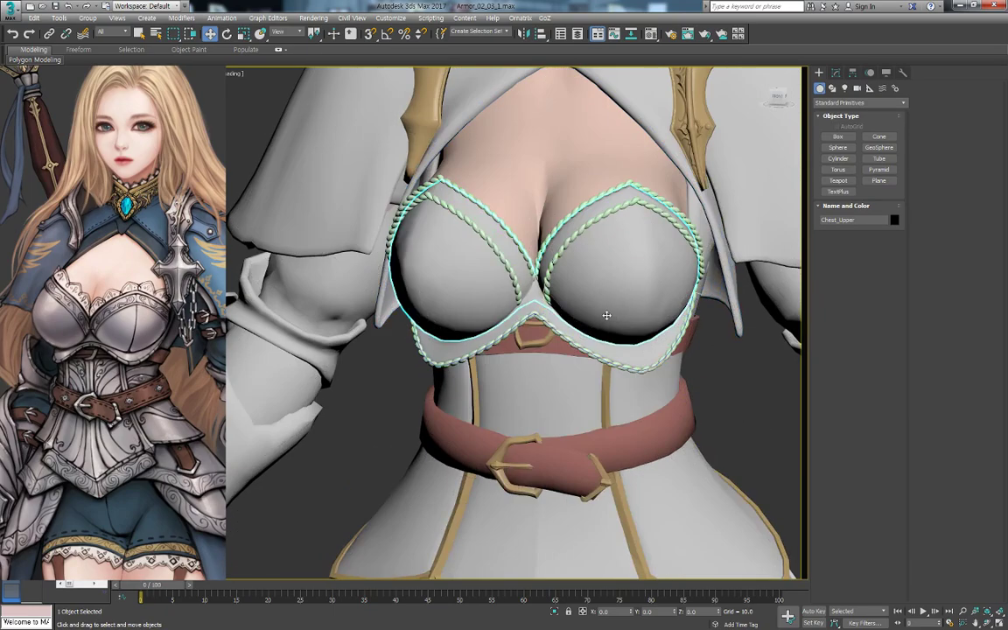
{"action": "middle_click_drag", "start_coordinate": [659, 382], "coordinate": [681, 286]}
Inspect Chest_Lower, Chest_Upper and the lower rope Cylinder019 by selecting each
{"action": "left_click", "coordinate": [565, 301]}
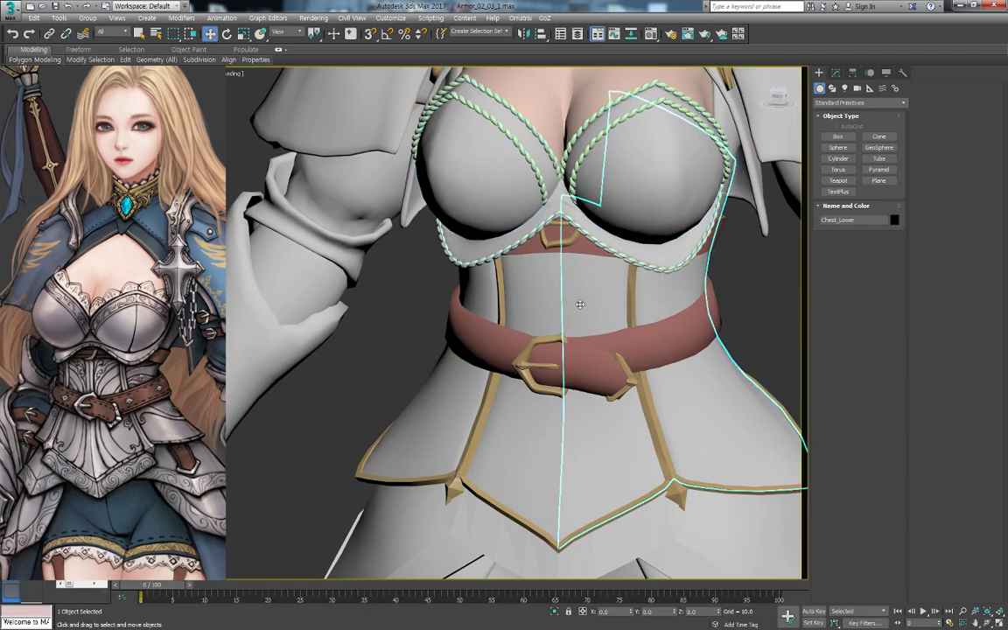
{"action": "scroll", "coordinate": [563, 350], "scroll_direction": "down", "scroll_amount": 2}
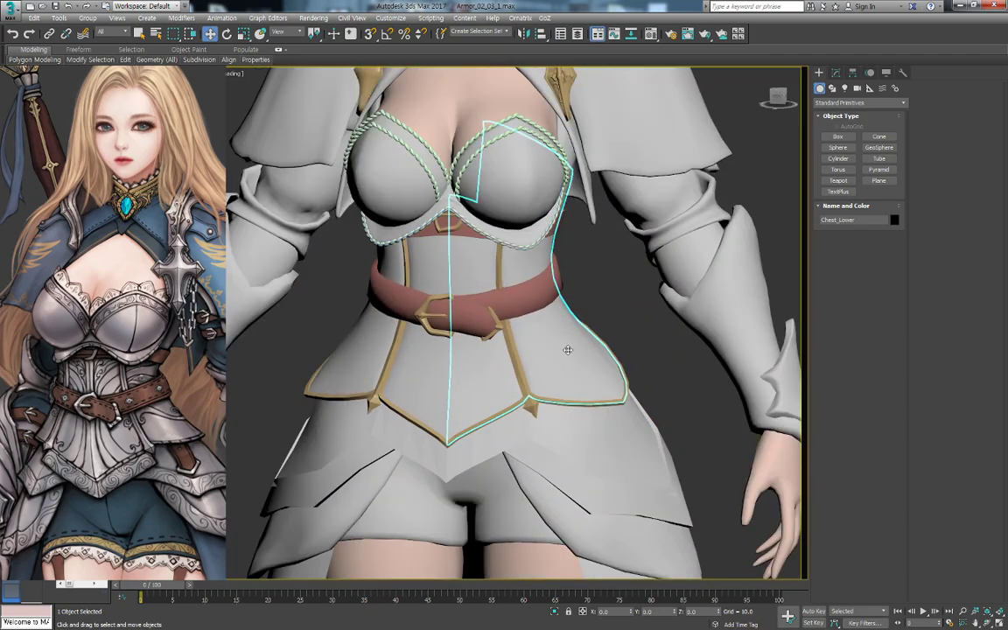
{"action": "middle_click_drag", "start_coordinate": [600, 328], "coordinate": [613, 397]}
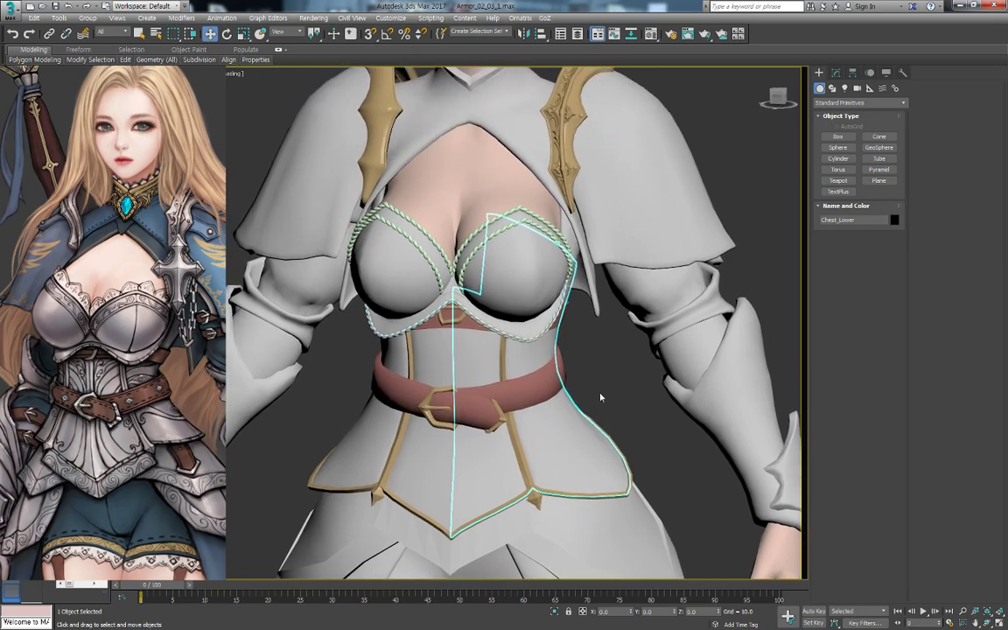
{"action": "scroll", "coordinate": [547, 348], "scroll_direction": "up", "scroll_amount": 2}
{"action": "left_click", "coordinate": [529, 350]}
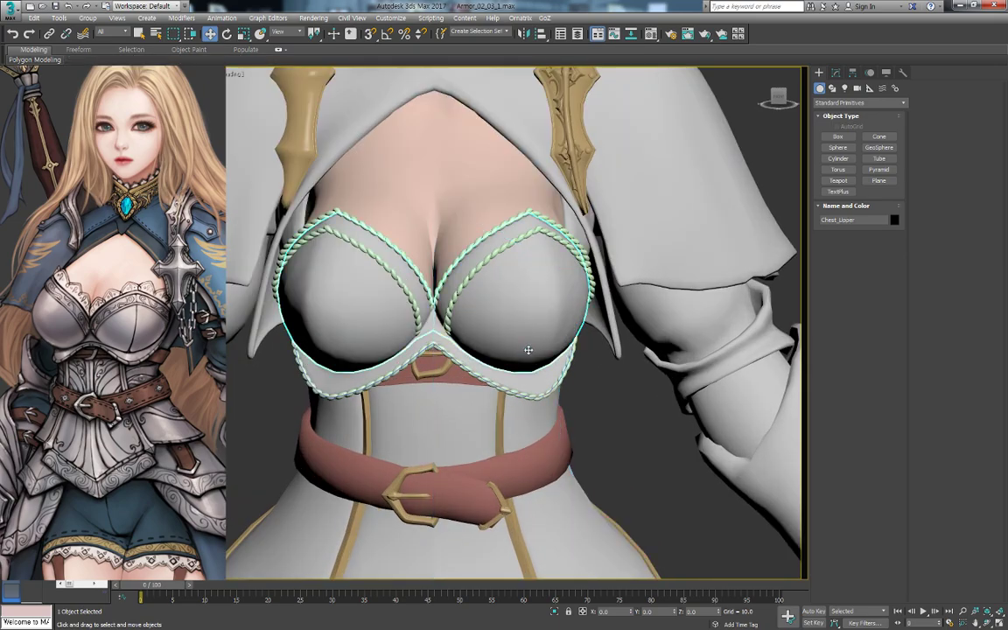
{"action": "scroll", "coordinate": [536, 394], "scroll_direction": "up", "scroll_amount": 3}
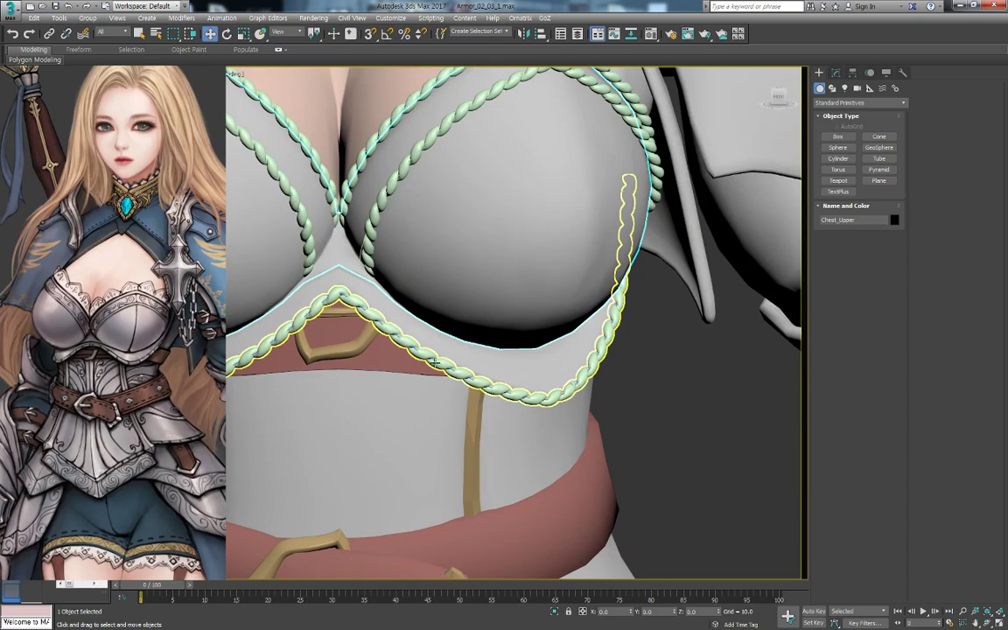
{"action": "left_click", "coordinate": [433, 361]}
{"action": "scroll", "coordinate": [433, 361], "scroll_direction": "up", "scroll_amount": 3}
View the scene in wireframe, clear the selection, and return to shaded display
{"action": "key", "text": "F3"}
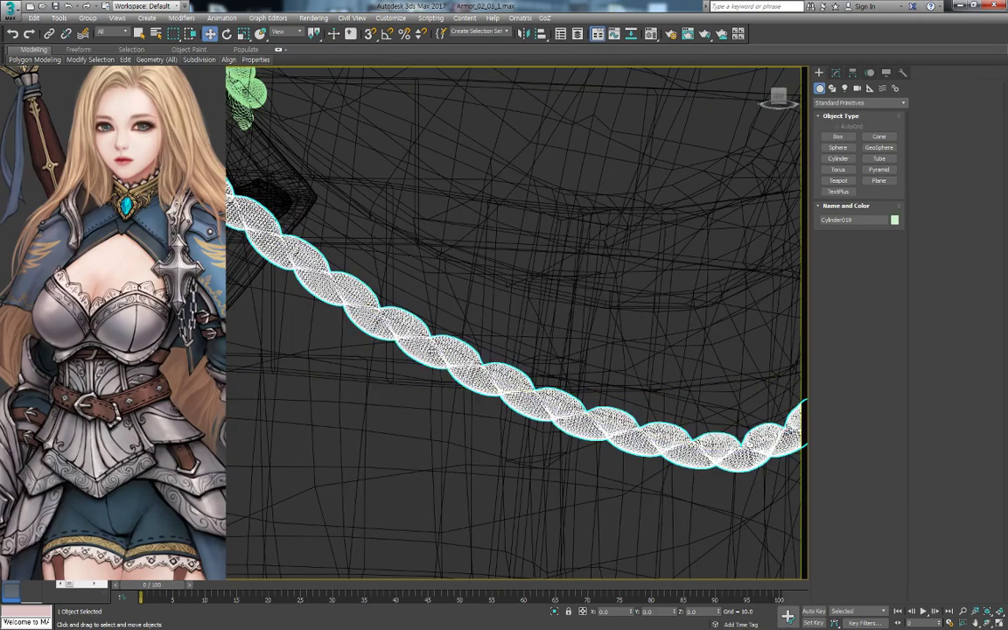
{"action": "key", "text": "ctrl+d"}
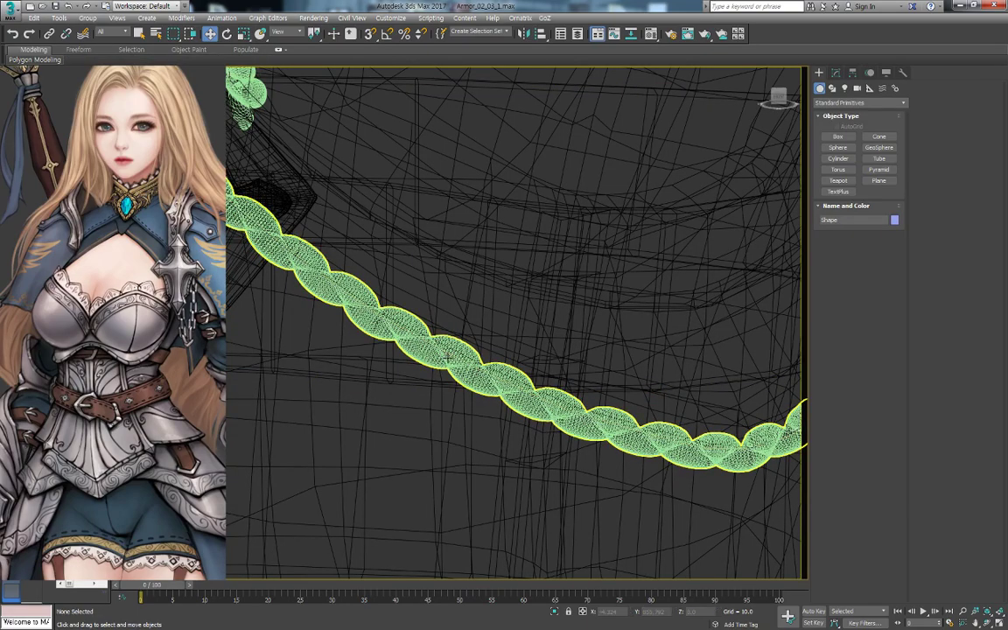
{"action": "left_click", "coordinate": [442, 354]}
{"action": "key", "text": "ctrl+d"}
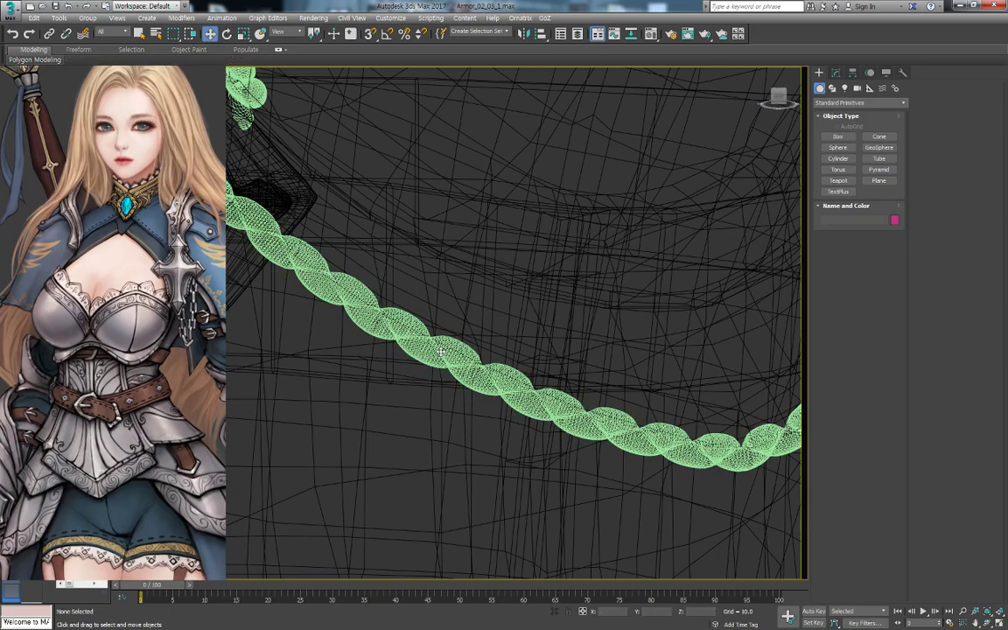
{"action": "scroll", "coordinate": [474, 337], "scroll_direction": "down", "scroll_amount": 5}
{"action": "key", "text": "F3"}
{"action": "scroll", "coordinate": [468, 275], "scroll_direction": "up", "scroll_amount": 2}
Select both bodice halves, frame the torso, and turn on edged faces
{"action": "scroll", "coordinate": [468, 274], "scroll_direction": "down", "scroll_amount": 3}
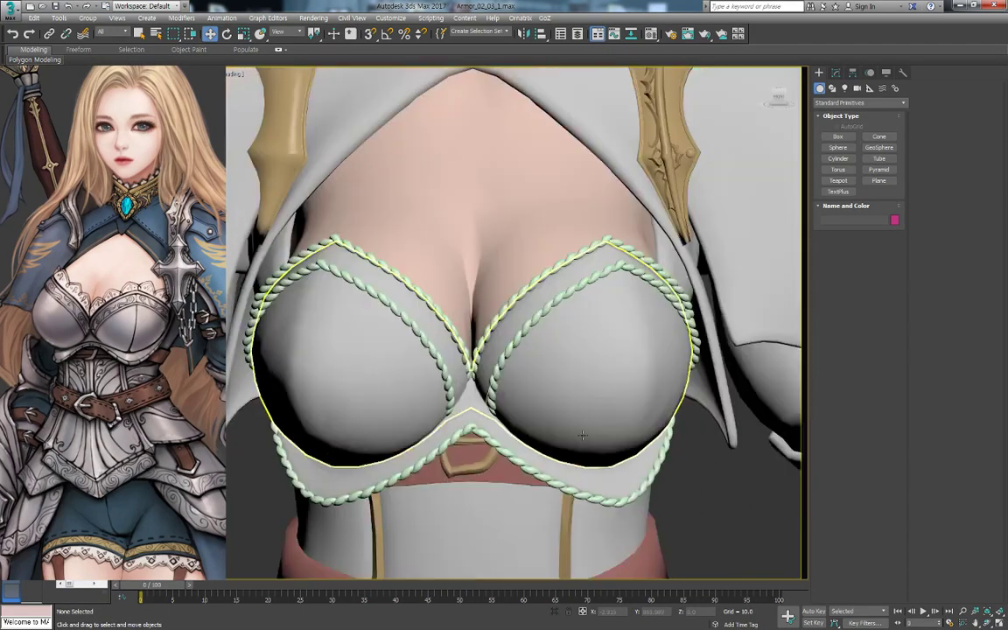
{"action": "scroll", "coordinate": [675, 494], "scroll_direction": "down", "scroll_amount": 2}
{"action": "left_click", "coordinate": [676, 376]}
{"action": "middle_click_drag", "start_coordinate": [393, 541], "coordinate": [387, 450]}
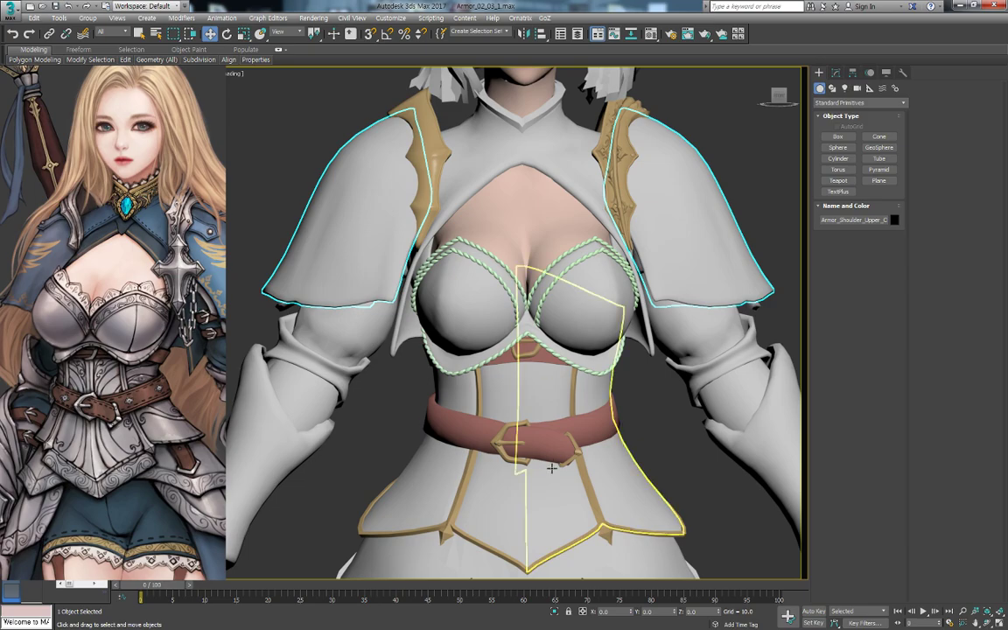
{"action": "left_click", "coordinate": [565, 527]}
{"action": "scroll", "coordinate": [516, 516], "scroll_direction": "up", "scroll_amount": 3}
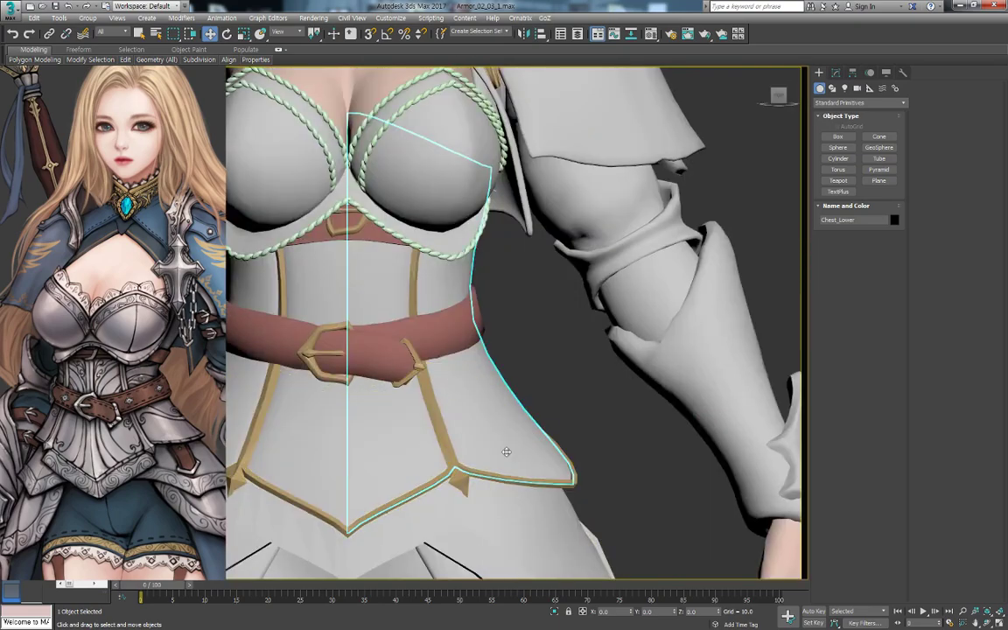
{"action": "middle_click_drag", "start_coordinate": [455, 407], "coordinate": [519, 386]}
{"action": "key", "text": "ctrl+d"}
{"action": "left_click", "coordinate": [454, 418]}
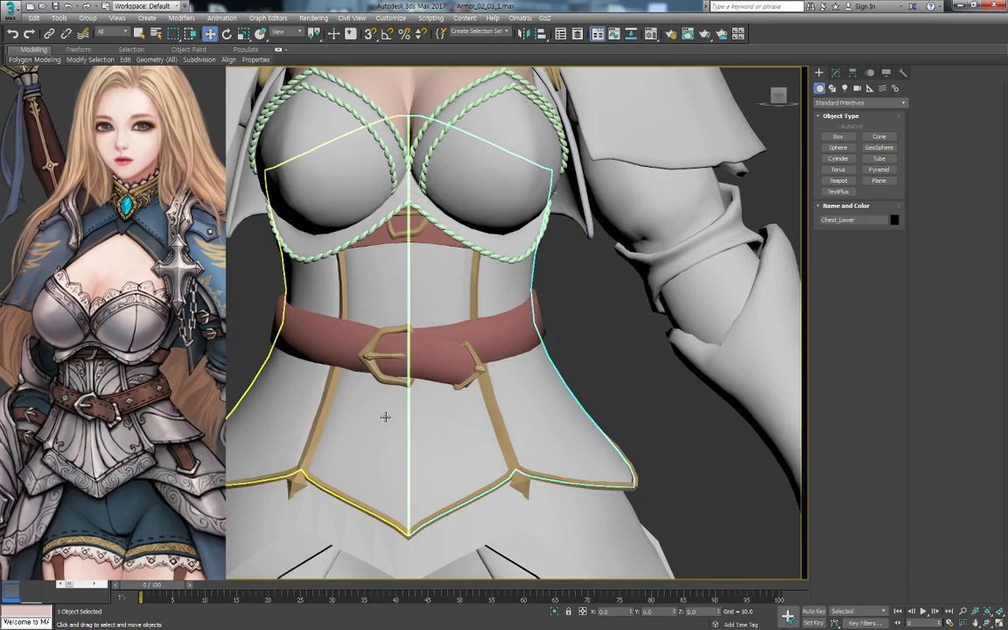
{"action": "key", "text": "z"}
{"action": "key", "text": "F4"}
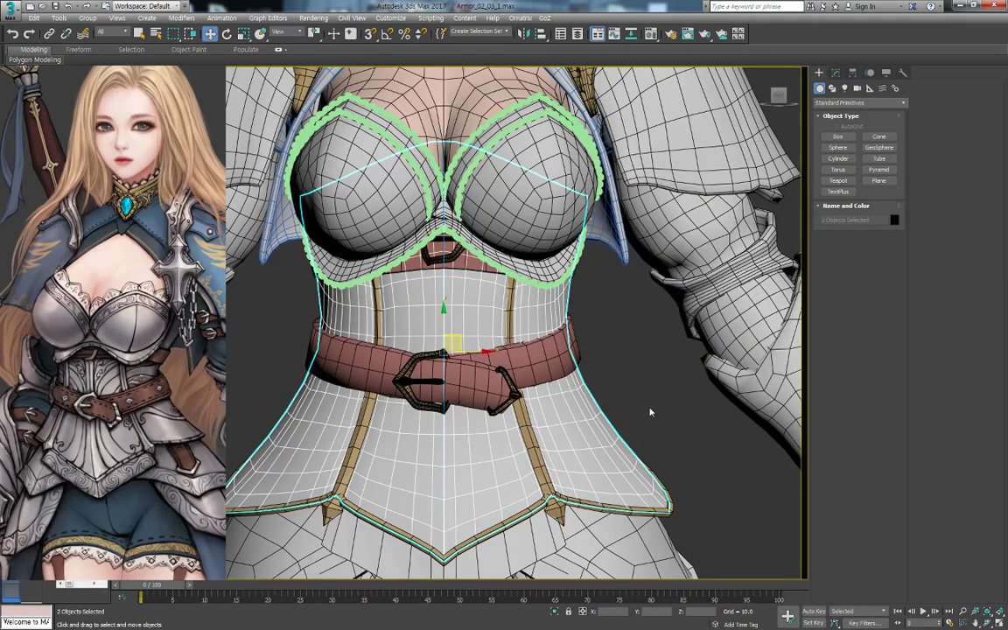
Delete the left half Chest_Lower001 and add a Symmetry modifier to Chest_Lower
{"action": "left_click", "coordinate": [508, 450]}
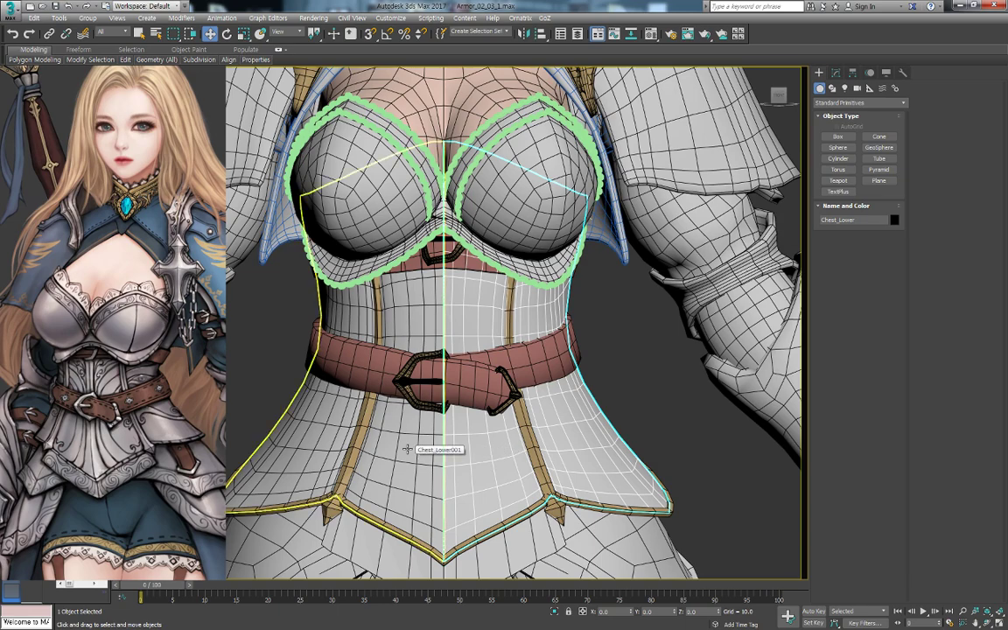
{"action": "key", "text": "ctrl+z"}
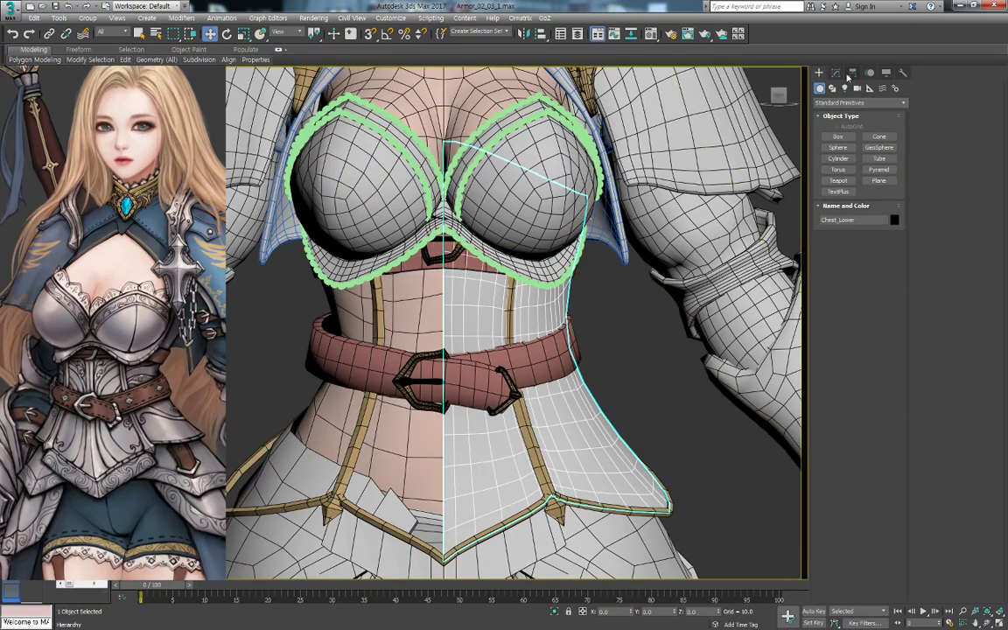
{"action": "left_click", "coordinate": [836, 74]}
{"action": "left_click", "coordinate": [836, 120]}
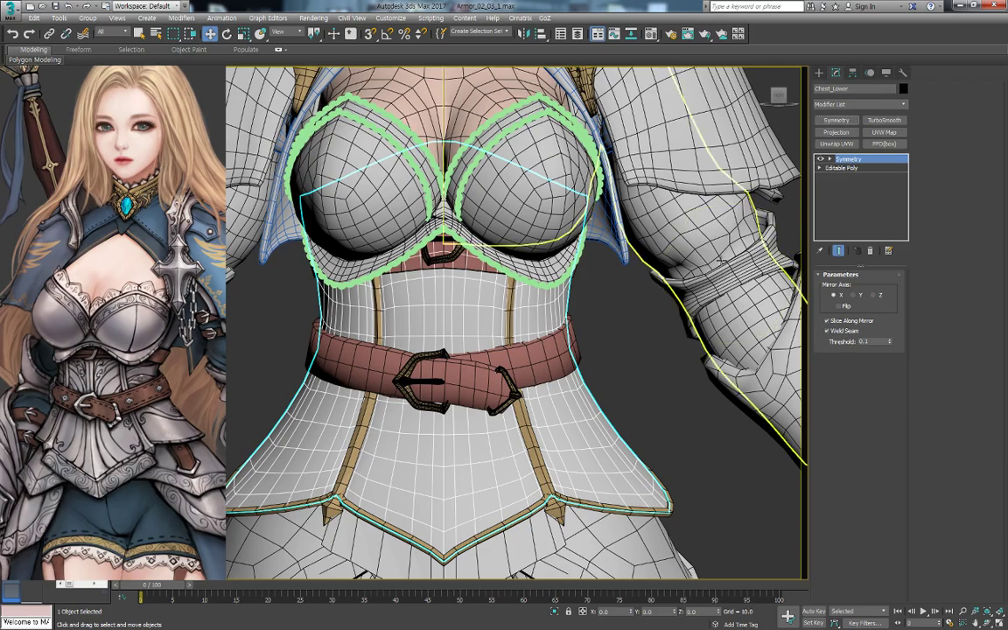
{"action": "mouse_move", "coordinate": [639, 361]}
{"action": "middle_mouse_down", "text": "alt"}
{"action": "mouse_move", "coordinate": [607, 344]}
{"action": "mouse_move", "coordinate": [468, 353]}
{"action": "mouse_move", "coordinate": [450, 360]}
{"action": "mouse_move", "coordinate": [455, 368]}
{"action": "middle_mouse_up", "text": "alt"}
{"action": "scroll", "coordinate": [455, 368], "scroll_direction": "up", "scroll_amount": 4}
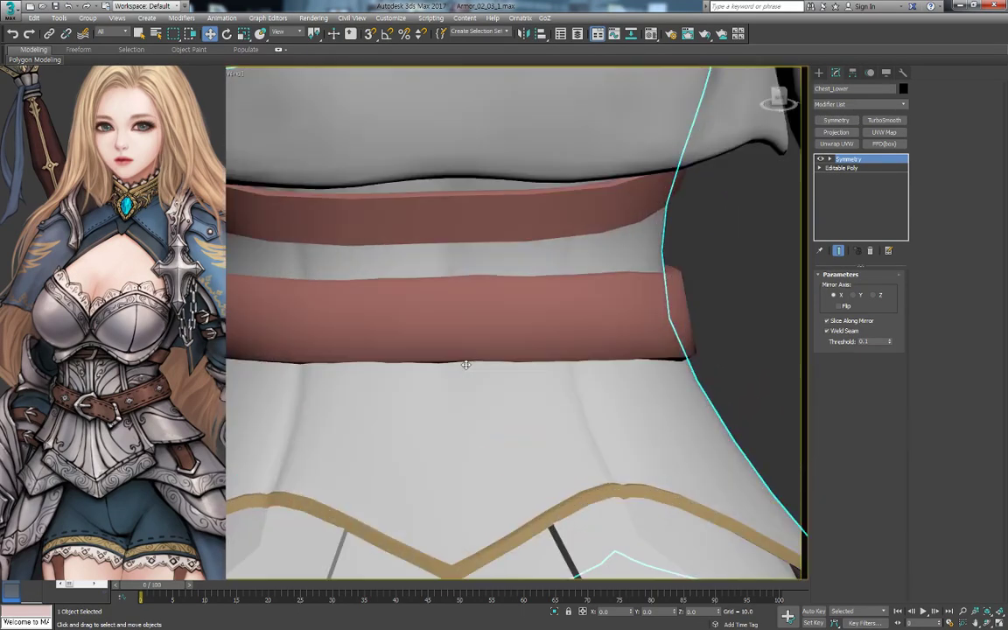
{"action": "scroll", "coordinate": [457, 367], "scroll_direction": "down", "scroll_amount": 1}
{"action": "scroll", "coordinate": [459, 366], "scroll_direction": "down", "scroll_amount": 3}
{"action": "mouse_move", "coordinate": [459, 366]}
{"action": "middle_mouse_down", "text": "alt"}
{"action": "mouse_move", "coordinate": [618, 352]}
{"action": "mouse_move", "coordinate": [562, 319]}
{"action": "middle_mouse_up", "text": "alt"}
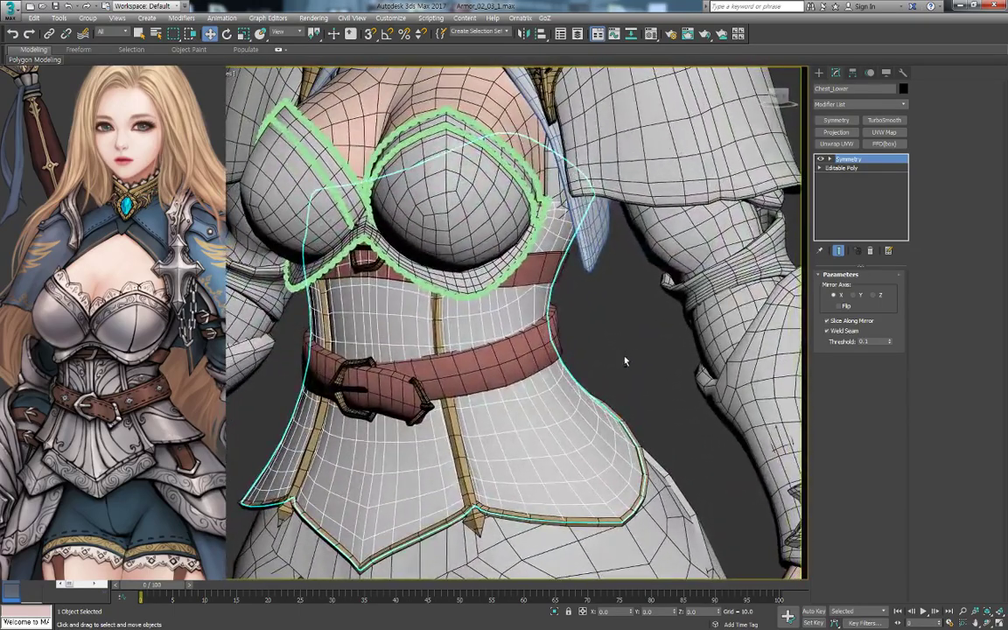
Isolate the mirrored corset to inspect its waist and skirt flare, then end isolation
{"action": "key", "text": "alt+q"}
{"action": "middle_click_drag", "start_coordinate": [576, 366], "coordinate": [599, 417]}
{"action": "scroll", "coordinate": [599, 417], "scroll_direction": "up", "scroll_amount": 2}
{"action": "scroll", "coordinate": [599, 417], "scroll_direction": "up", "scroll_amount": 3}
{"action": "mouse_move", "coordinate": [465, 233]}
{"action": "middle_mouse_down"}
{"action": "mouse_move", "coordinate": [547, 338]}
{"action": "mouse_move", "coordinate": [602, 289]}
{"action": "middle_mouse_up"}
{"action": "scroll", "coordinate": [603, 288], "scroll_direction": "up", "scroll_amount": 2}
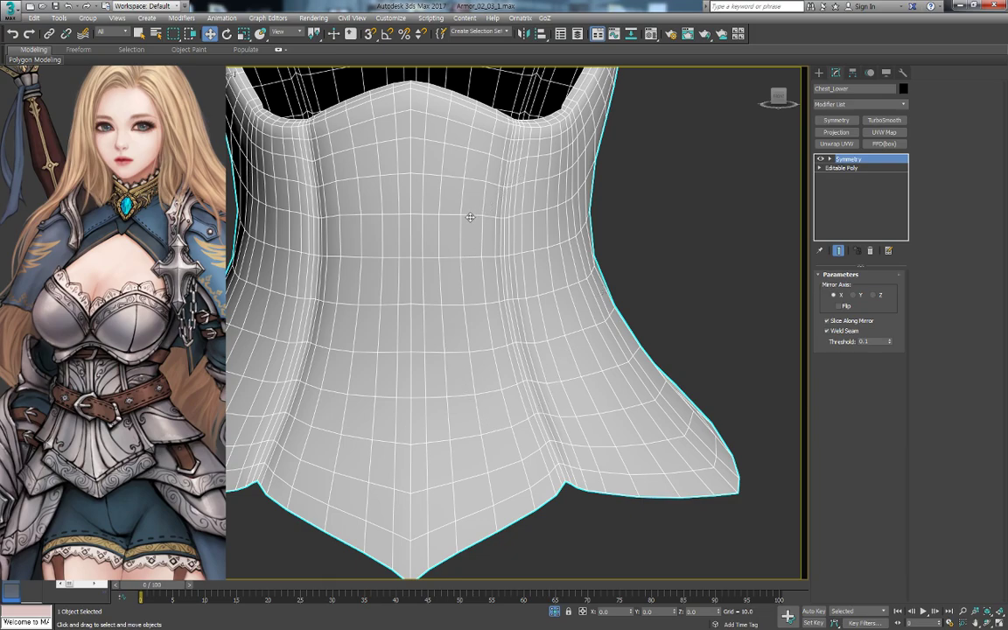
{"action": "scroll", "coordinate": [470, 218], "scroll_direction": "down", "scroll_amount": 5}
{"action": "scroll", "coordinate": [583, 501], "scroll_direction": "down", "scroll_amount": 2}
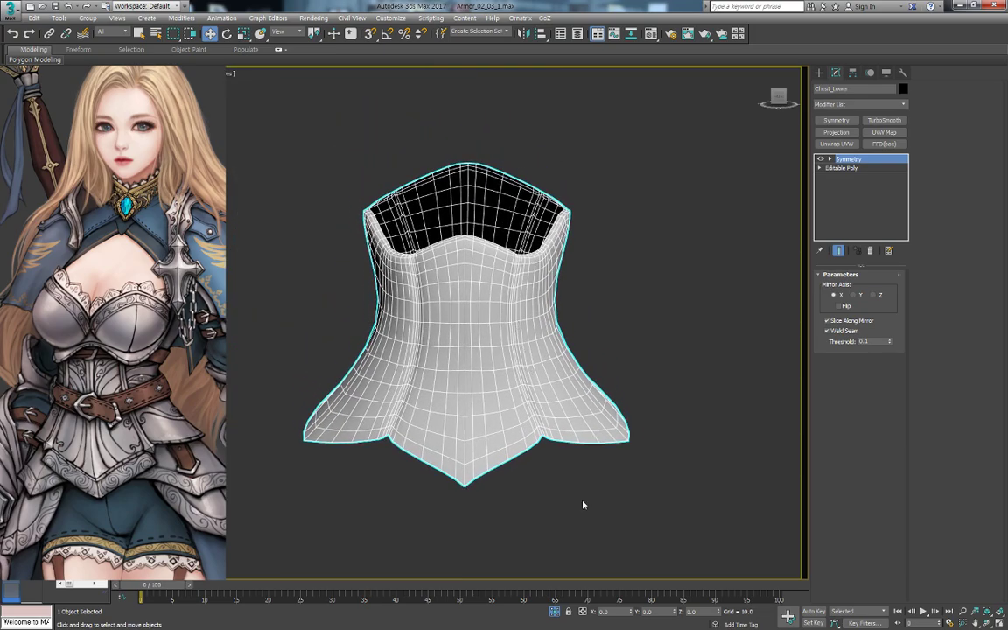
{"action": "key", "text": "alt+q"}
{"action": "mouse_move", "coordinate": [631, 345]}
{"action": "middle_mouse_down", "text": "alt"}
{"action": "mouse_move", "coordinate": [570, 401]}
{"action": "mouse_move", "coordinate": [591, 388]}
{"action": "middle_mouse_up", "text": "alt"}
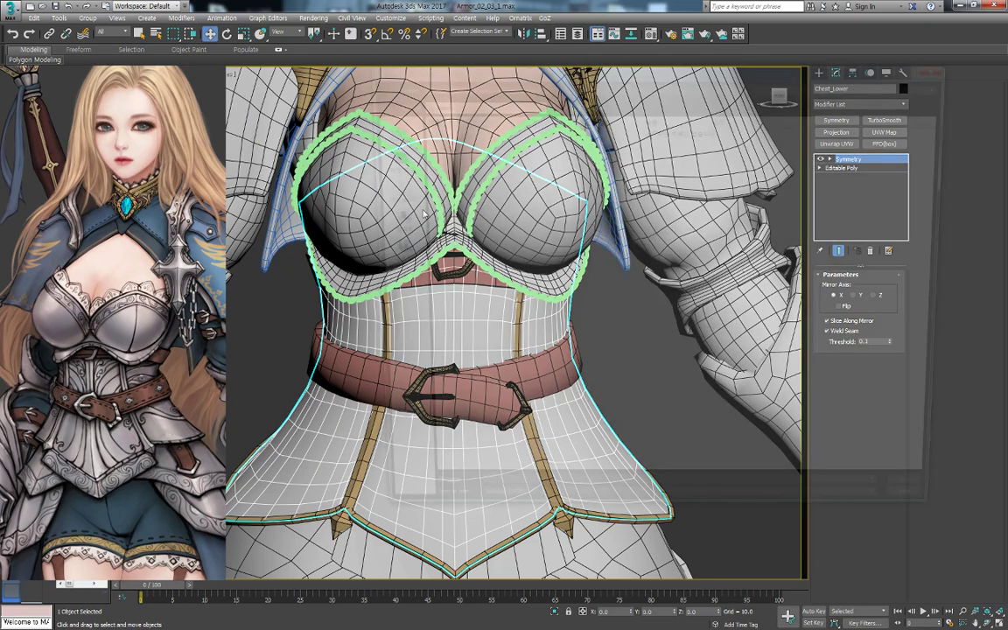
Export Selected to the Low folder with gw::OBJ-Exporter as the file type
{"action": "key", "text": "ctrl+e"}
{"action": "left_click", "coordinate": [519, 88]}
{"action": "left_click", "coordinate": [474, 91]}
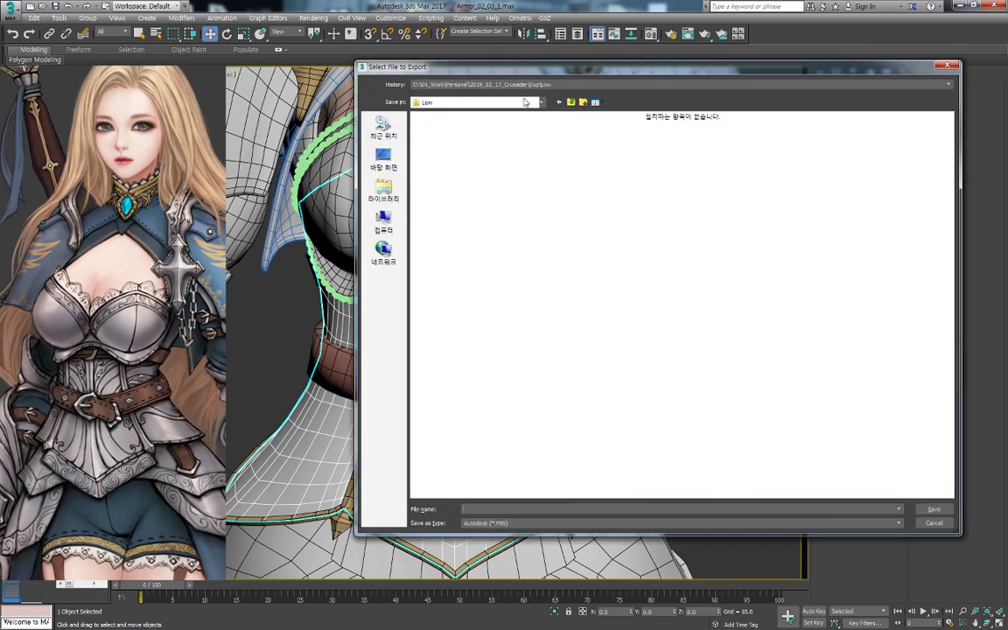
{"action": "left_click", "coordinate": [537, 523]}
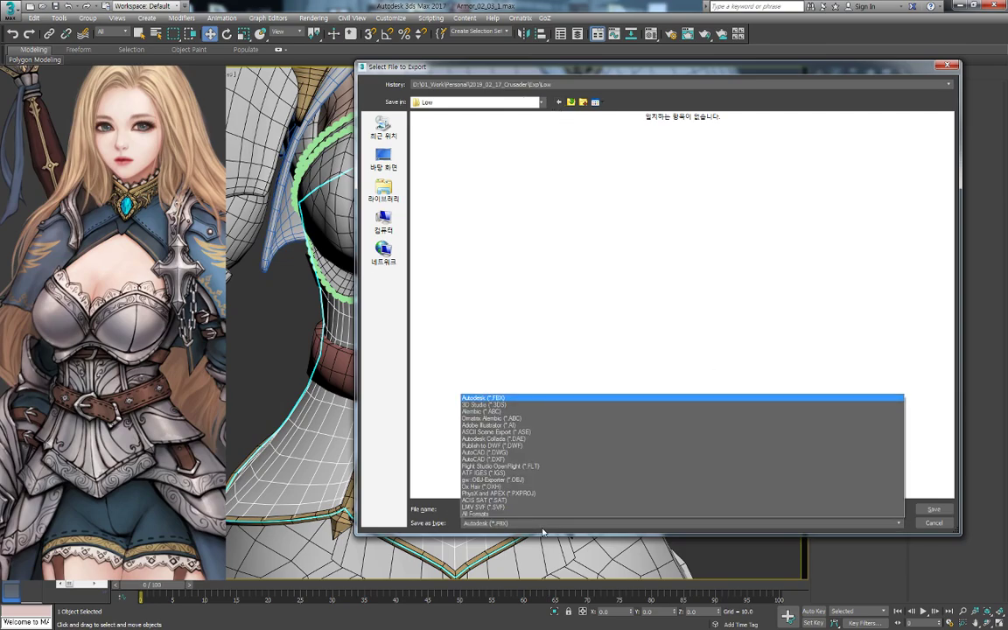
{"action": "left_click", "coordinate": [549, 479]}
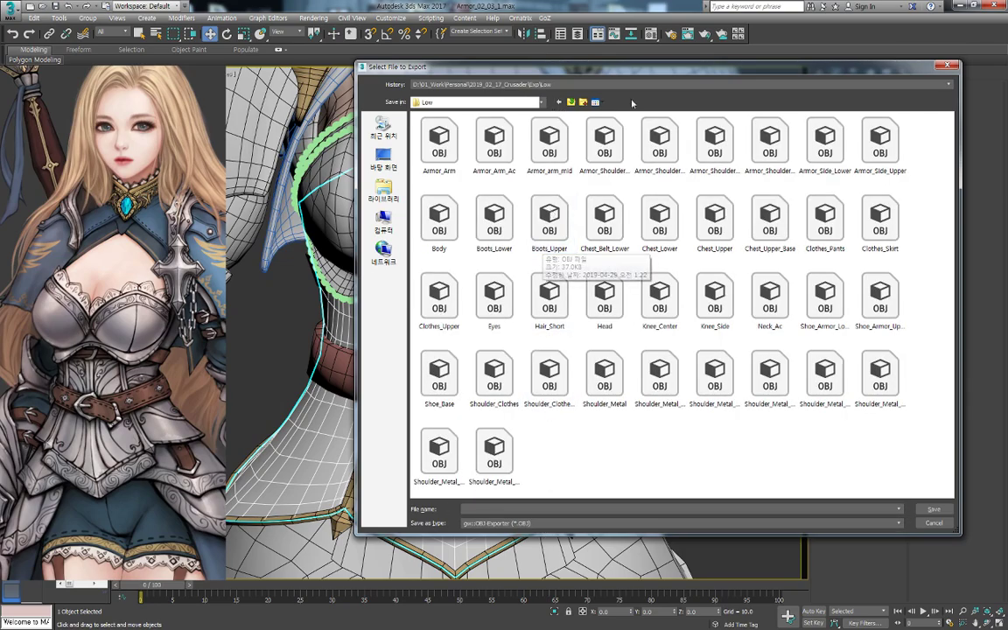
{"action": "mouse_move", "coordinate": [667, 74]}
{"action": "left_mouse_down"}
{"action": "mouse_move", "coordinate": [871, 299]}
{"action": "mouse_move", "coordinate": [994, 389]}
{"action": "mouse_move", "coordinate": [533, 102]}
{"action": "mouse_move", "coordinate": [1006, 357]}
{"action": "left_mouse_up"}
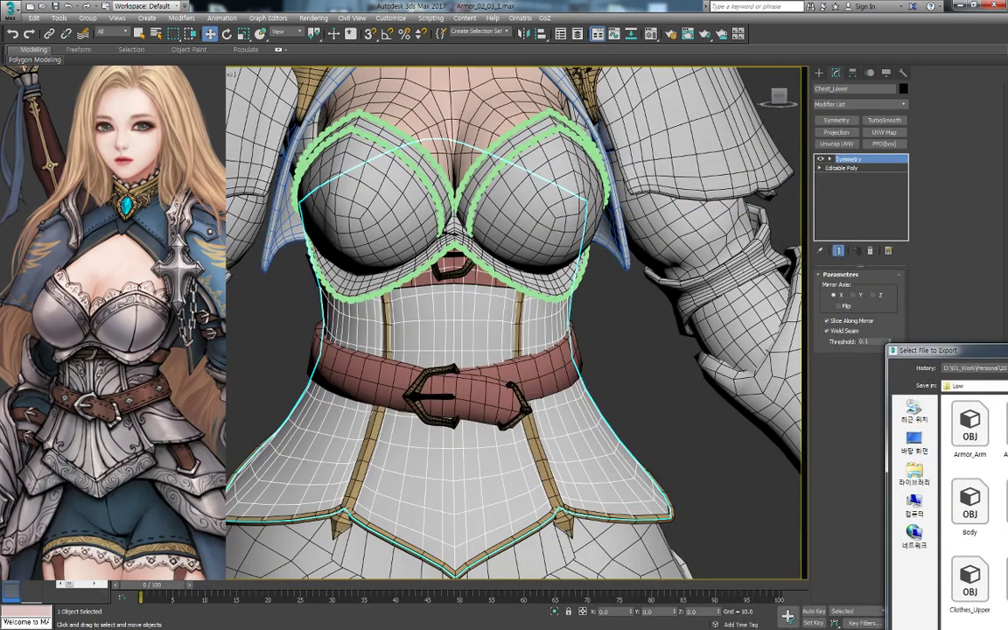
{"action": "left_click_drag", "start_coordinate": [963, 350], "coordinate": [718, 184]}
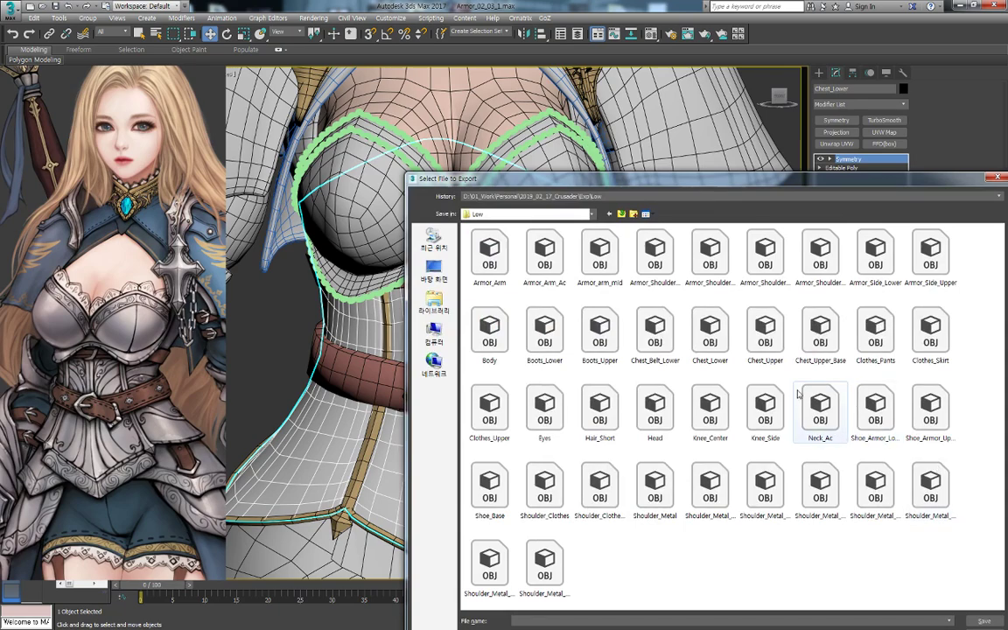
Look over the existing Chest_Upper_Base and Clothes_Pants files, then close the dialog
{"action": "left_click", "coordinate": [820, 350]}
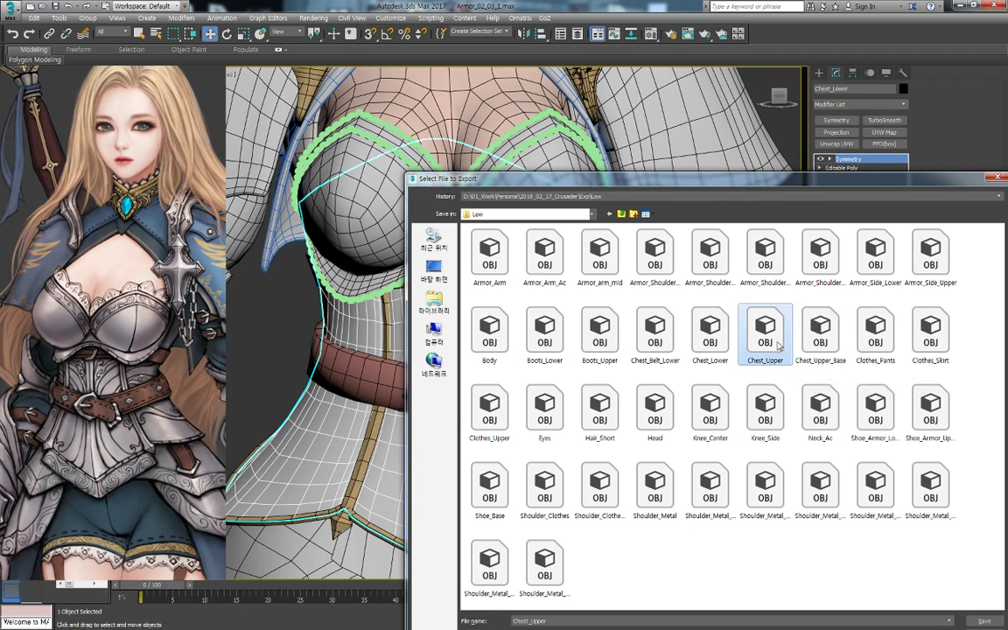
{"action": "left_click", "coordinate": [865, 333]}
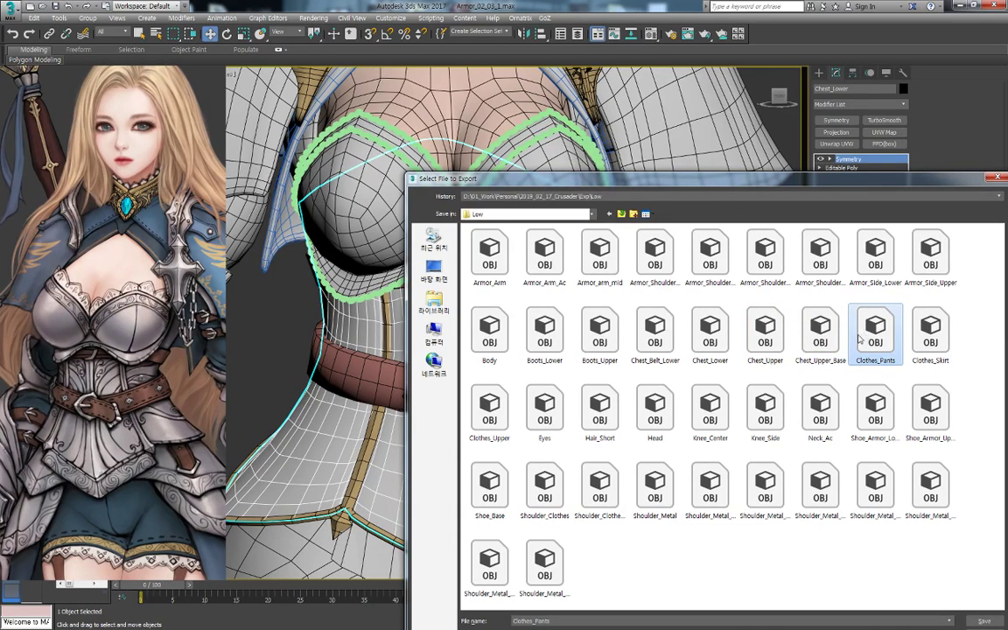
{"action": "left_click", "coordinate": [821, 336]}
{"action": "key", "text": "Return"}
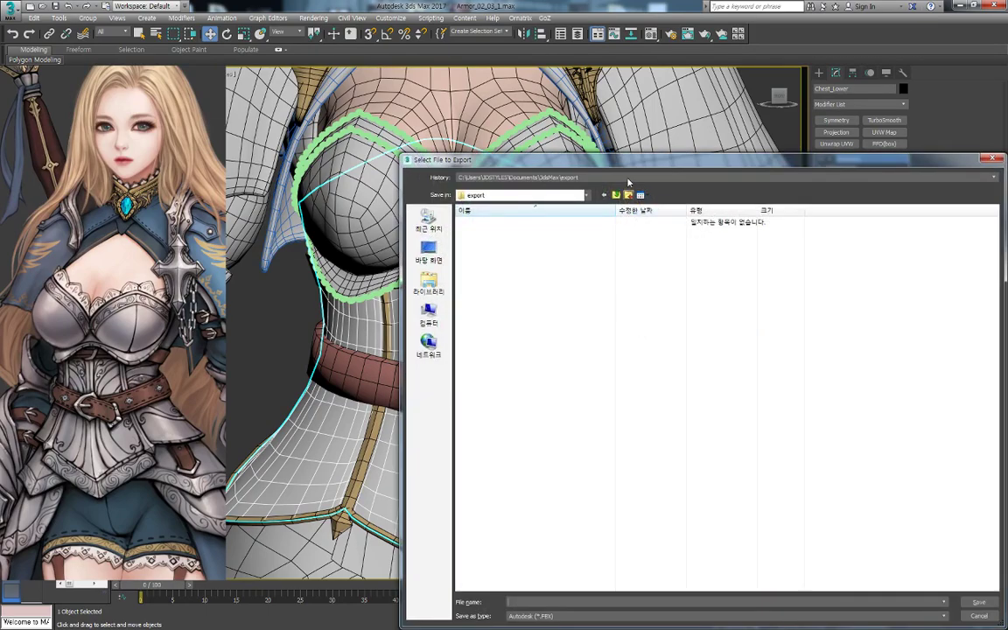
Point the export dialog at the Low folder again with OBJ format chosen
{"action": "left_click", "coordinate": [628, 178]}
{"action": "left_click", "coordinate": [630, 194]}
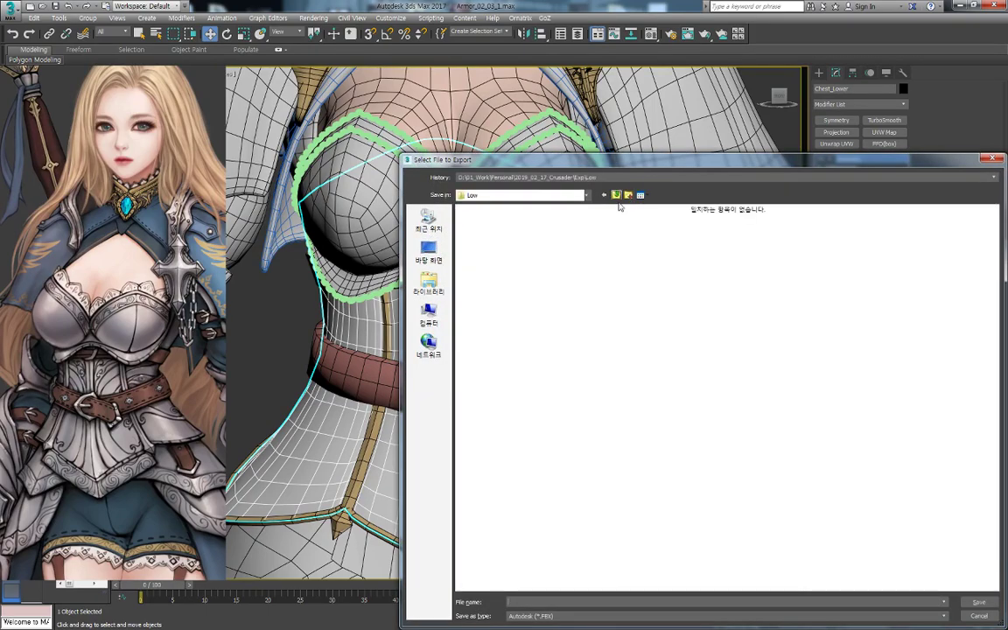
{"action": "left_click", "coordinate": [560, 616]}
{"action": "left_click", "coordinate": [582, 578]}
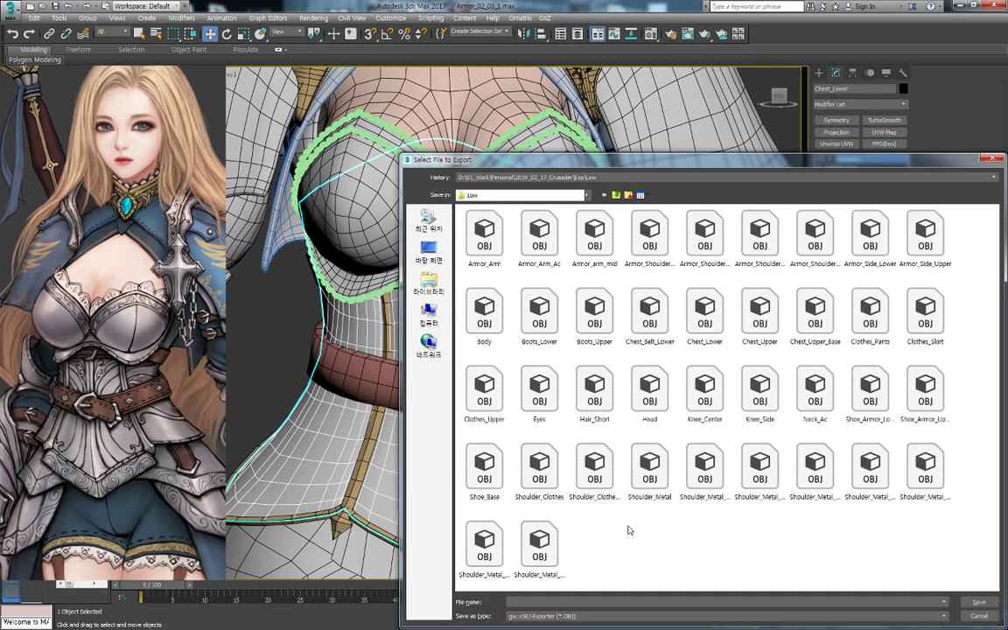
{"action": "left_click", "coordinate": [625, 589]}
Create a new folder named To_Zbrush inside the Low folder
{"action": "right_click", "coordinate": [455, 350]}
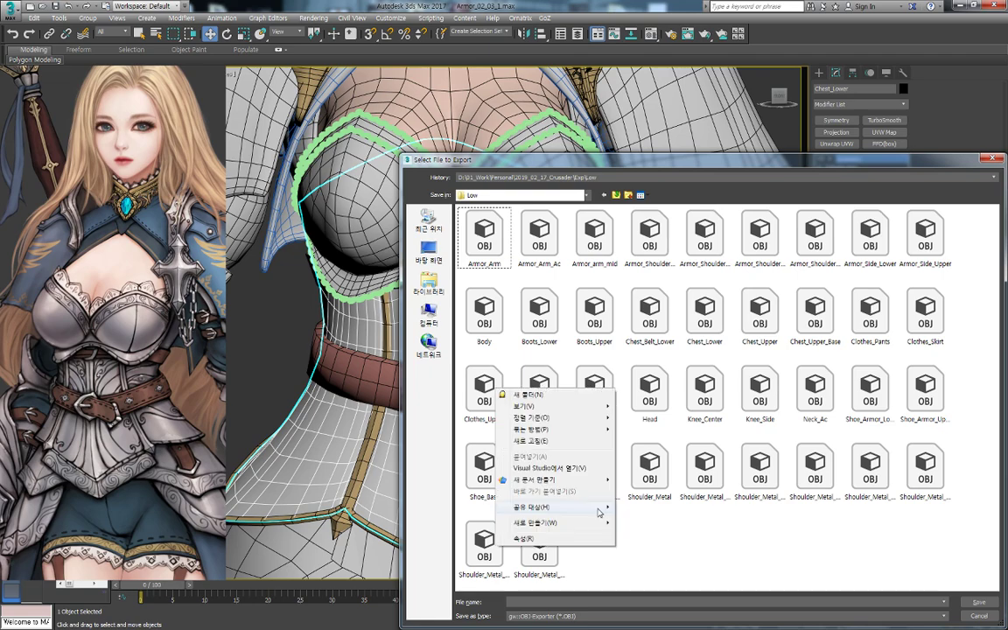
{"action": "key", "text": "Escape"}
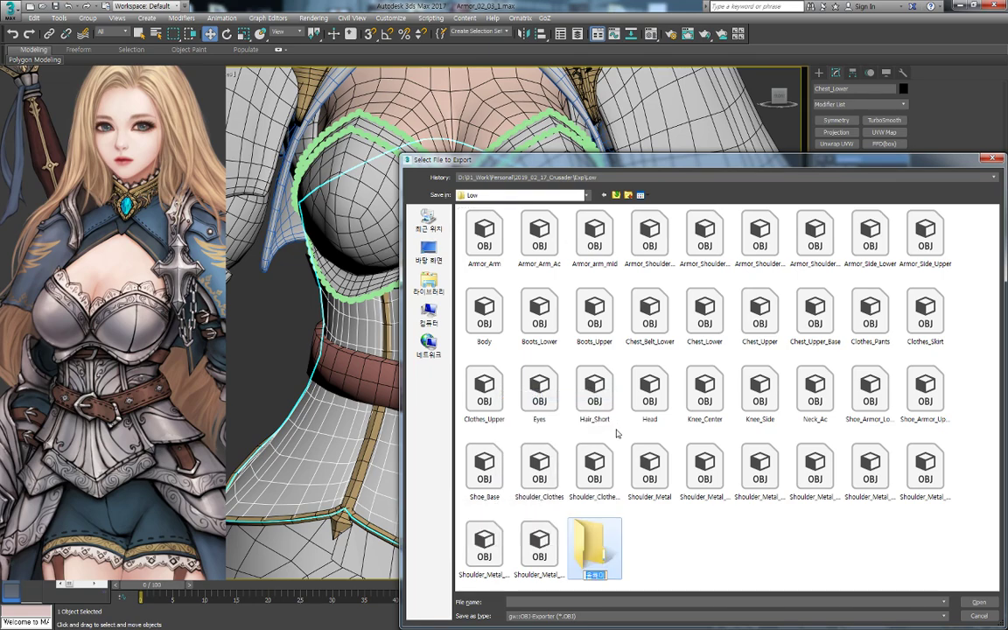
{"action": "type", "text": "o_Z"}
{"action": "type", "text": "bru"}
{"action": "key", "text": "Return"}
{"action": "key", "text": "Return"}
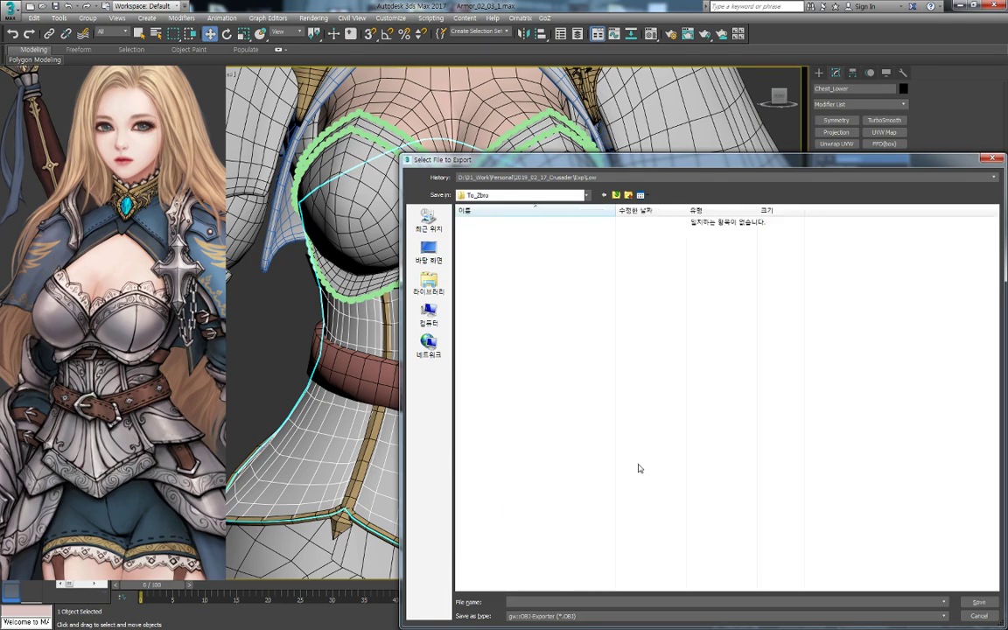
{"action": "key", "text": "BackSpace"}
{"action": "left_click", "coordinate": [485, 240]}
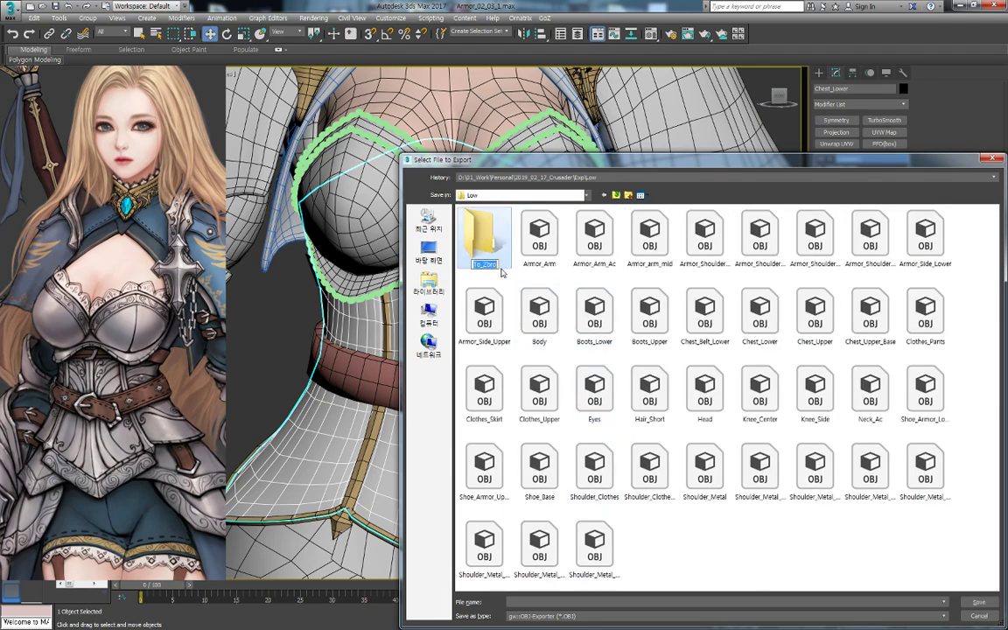
{"action": "type", "text": "ush"}
{"action": "key", "text": "Return"}
{"action": "key", "text": "Return"}
{"action": "type", "text": "Chest_Base"}
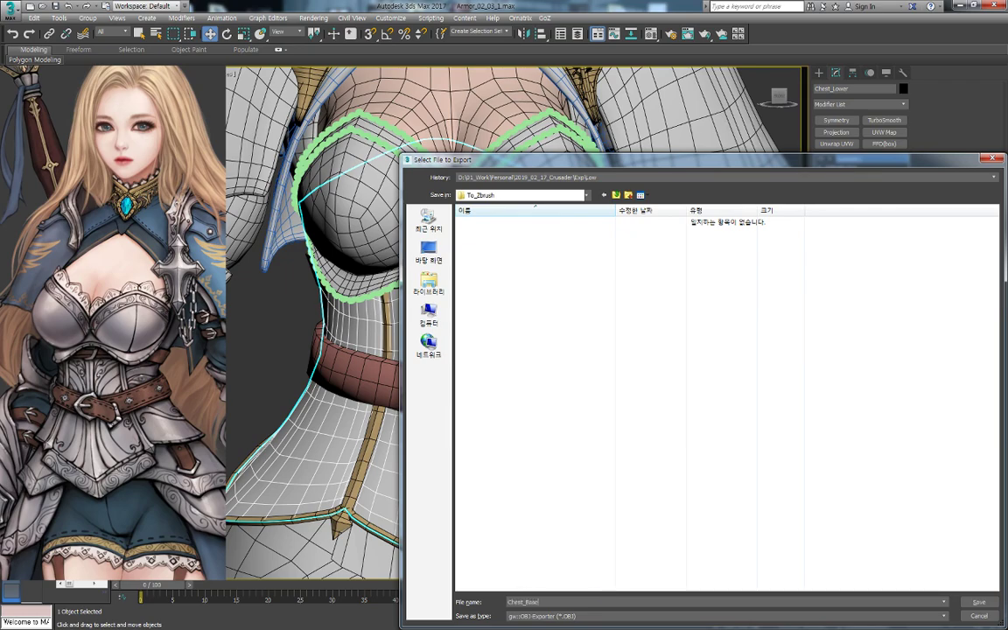
Export Chest_Lower there as OBJ, accepting the options (1013 vertices, 946 quads)
{"action": "key", "text": "Return"}
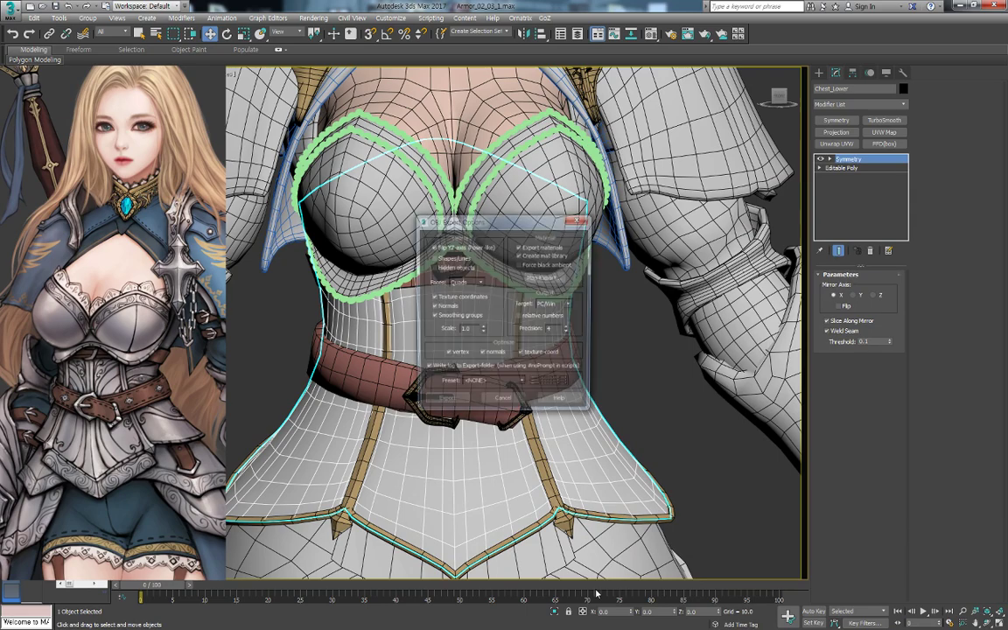
{"action": "key", "text": "Return"}
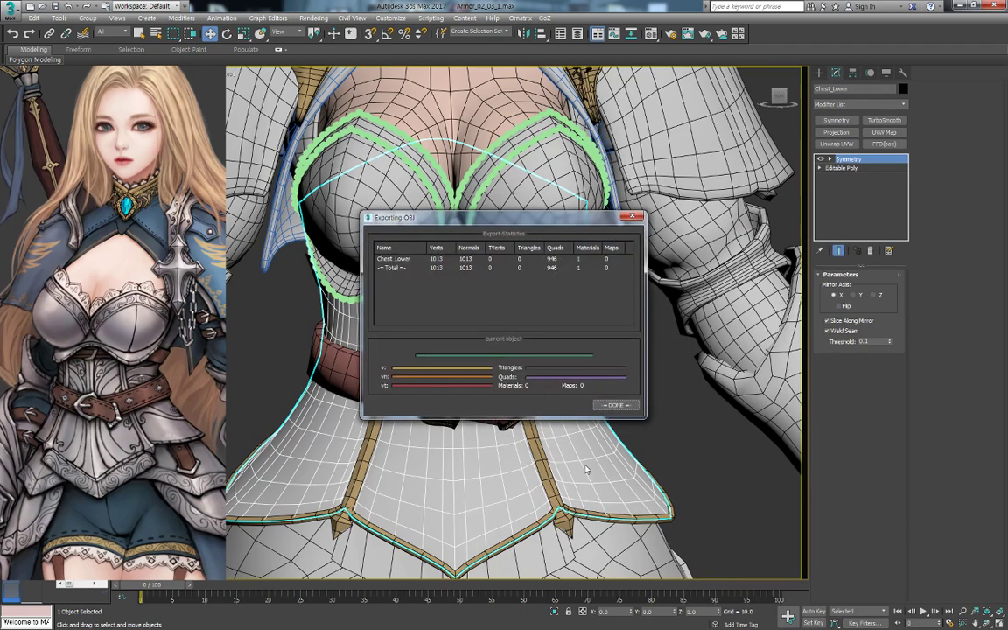
{"action": "key", "text": "Return"}
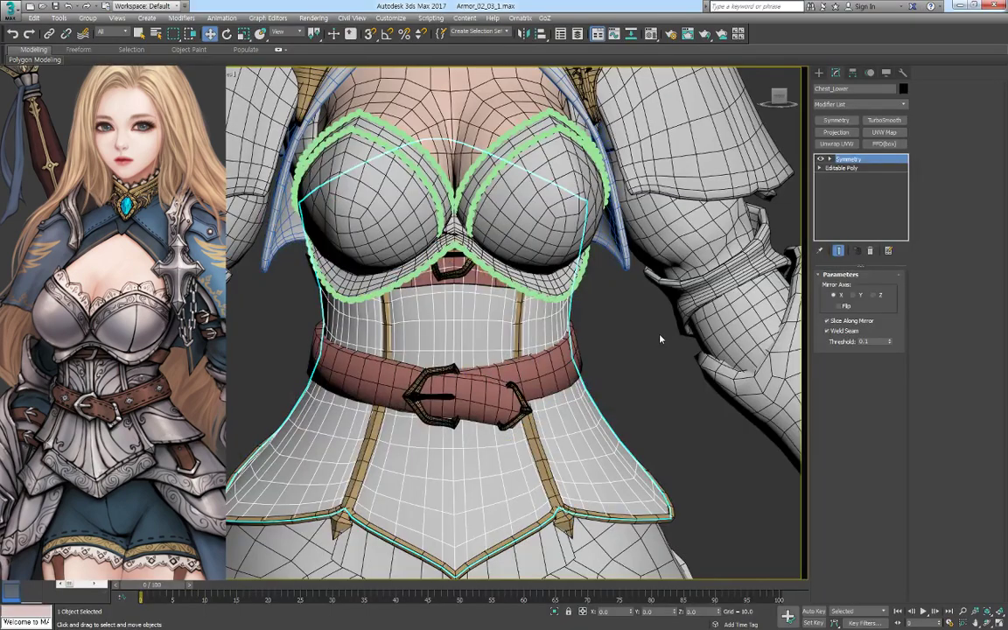
Select the Chest_Lower corset and show its wireframe edges, zoomed in on the waist
{"action": "scroll", "coordinate": [630, 367], "scroll_direction": "down", "scroll_amount": 3}
{"action": "key", "text": "F4"}
{"action": "left_click", "coordinate": [651, 424]}
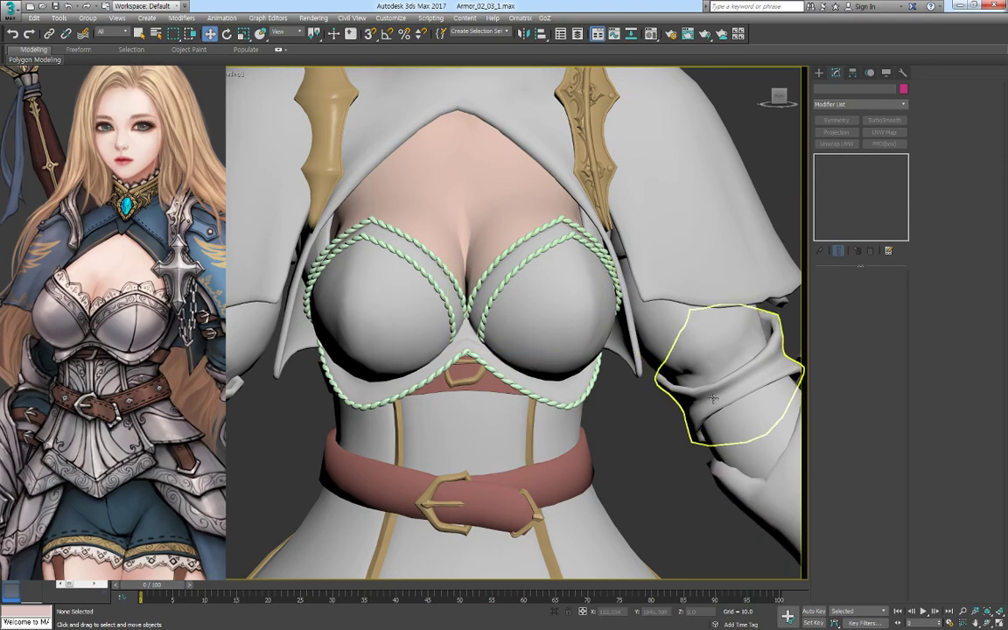
{"action": "middle_click_drag", "start_coordinate": [643, 360], "coordinate": [638, 343]}
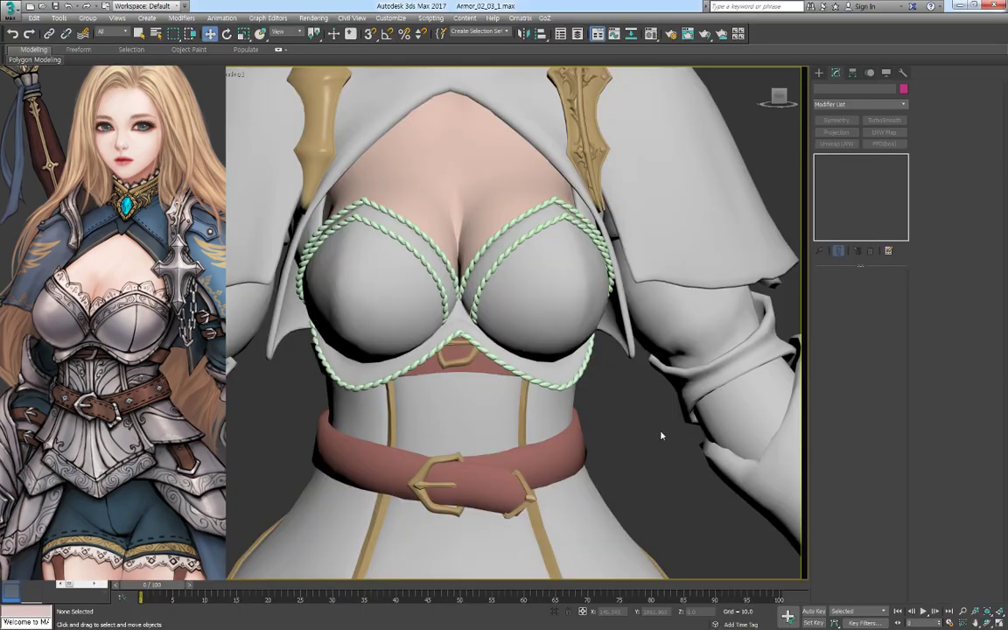
{"action": "middle_click_drag", "start_coordinate": [662, 435], "coordinate": [578, 300]}
{"action": "left_click", "coordinate": [547, 371]}
{"action": "middle_click_drag", "start_coordinate": [547, 371], "coordinate": [480, 386]}
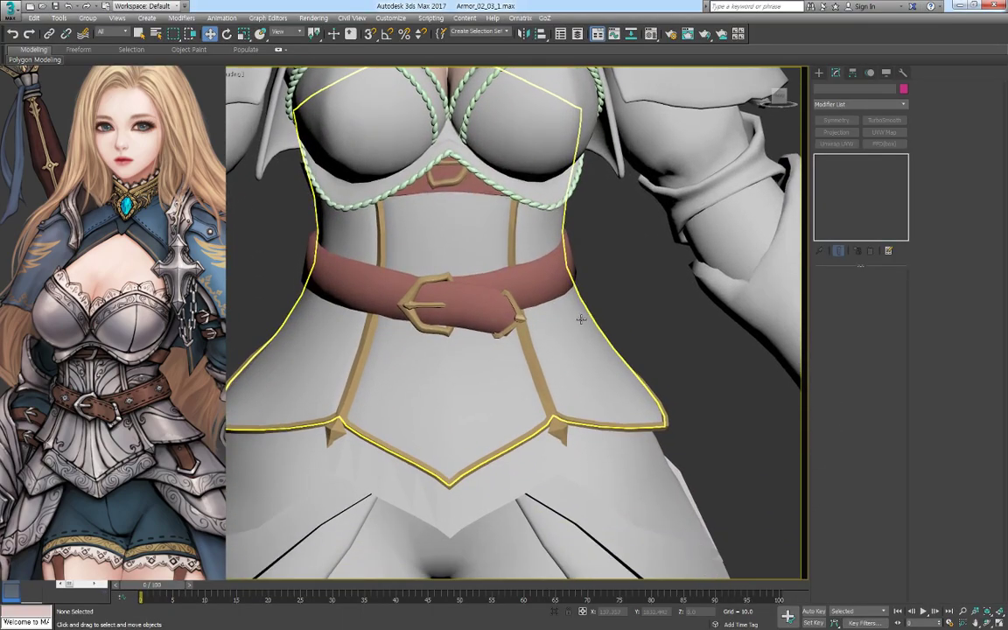
{"action": "left_click", "coordinate": [480, 386]}
{"action": "scroll", "coordinate": [561, 350], "scroll_direction": "down", "scroll_amount": 3}
{"action": "key", "text": "F4"}
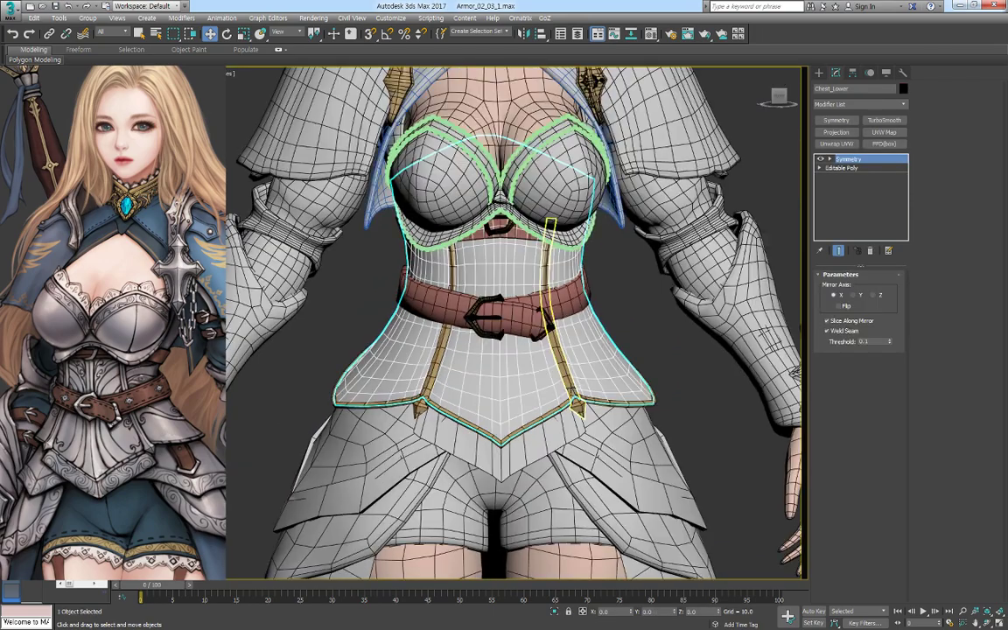
{"action": "scroll", "coordinate": [556, 364], "scroll_direction": "up", "scroll_amount": 4}
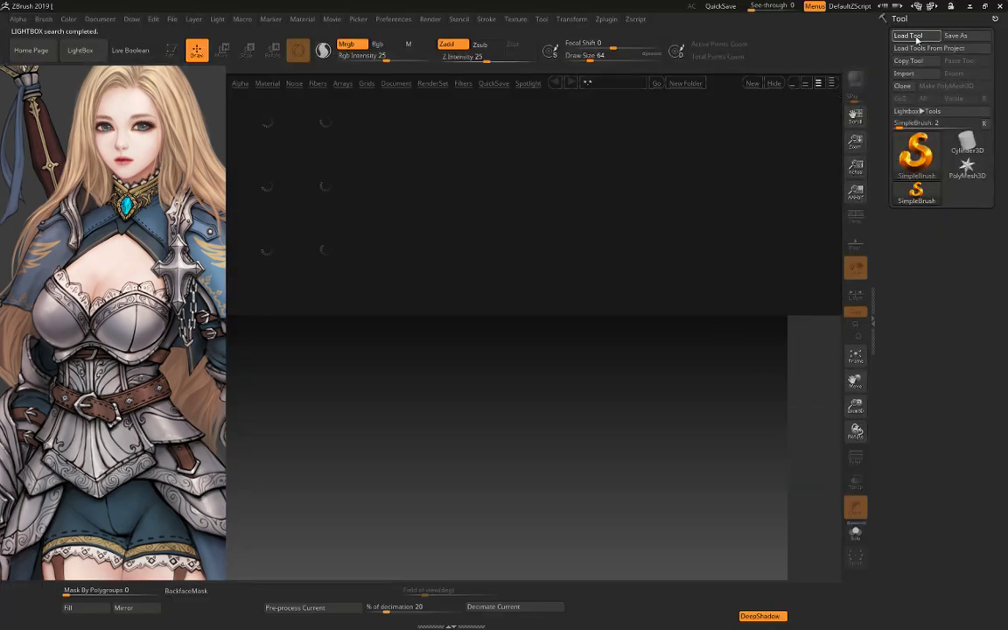
Load the saved Cru tool from Work > 01_Work > Personal > 2019_02_17_Crusader > Exp
{"action": "left_click", "coordinate": [917, 40]}
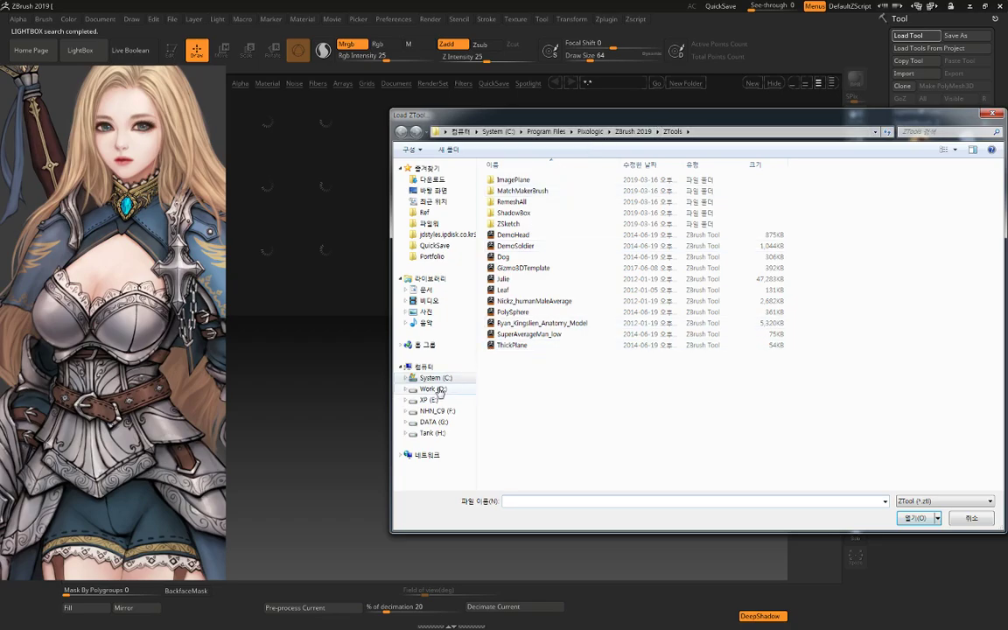
{"action": "left_click", "coordinate": [440, 389]}
{"action": "double_click", "coordinate": [533, 180]}
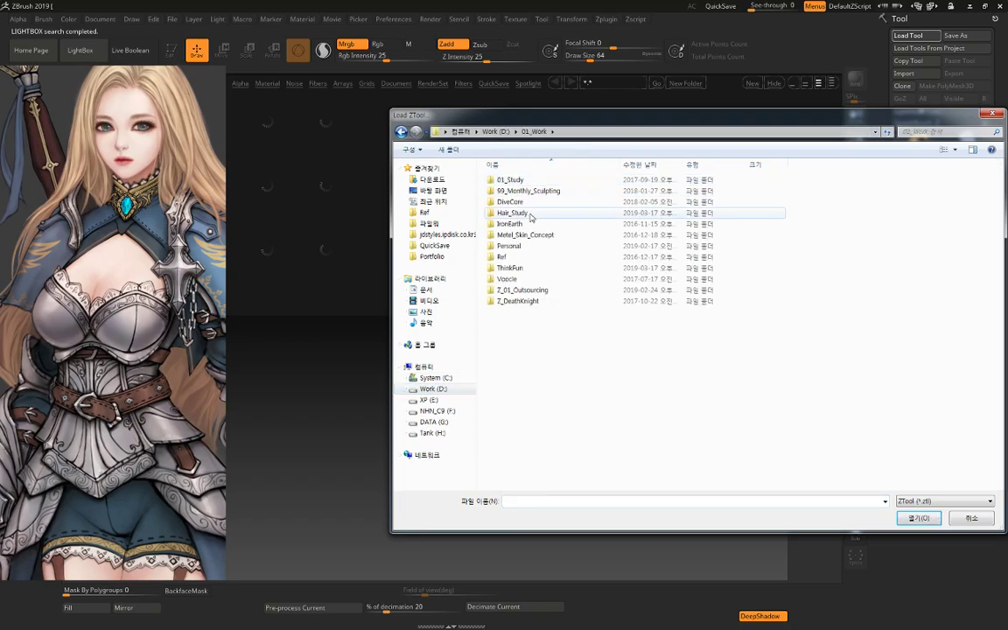
{"action": "double_click", "coordinate": [515, 246]}
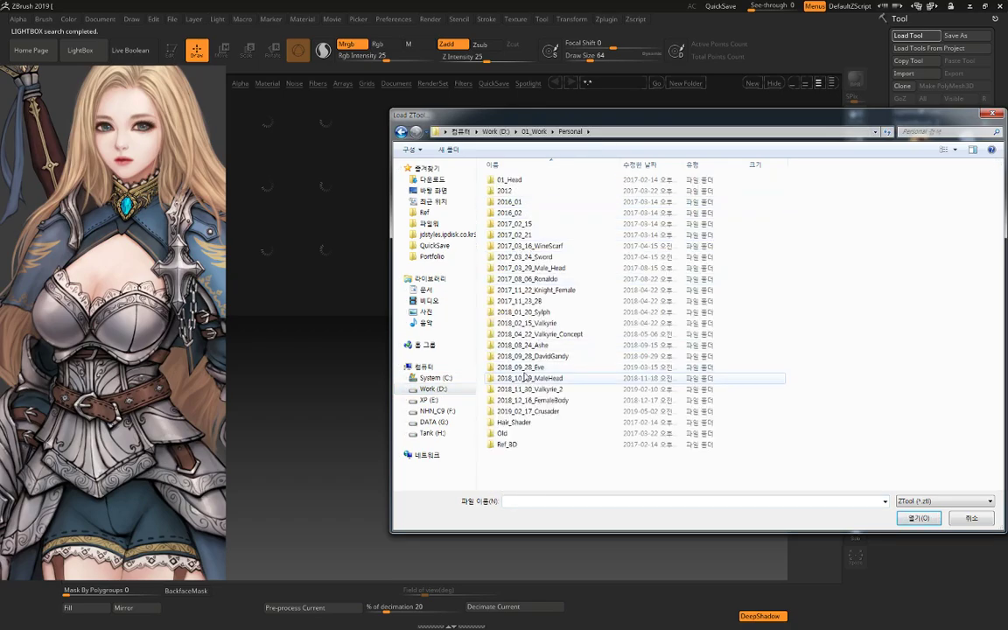
{"action": "double_click", "coordinate": [525, 410]}
{"action": "double_click", "coordinate": [564, 203]}
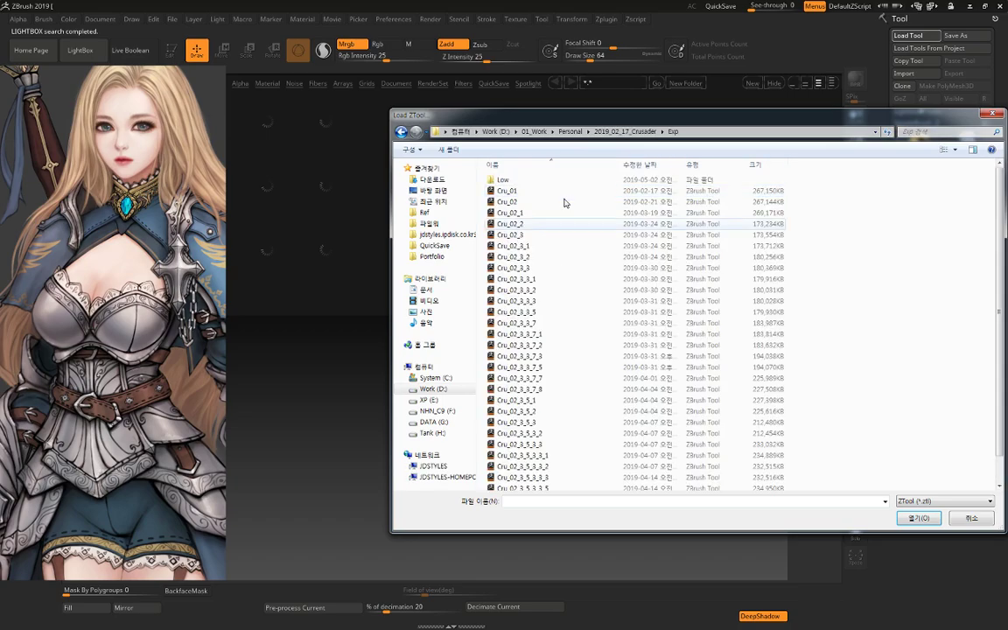
{"action": "double_click", "coordinate": [525, 481]}
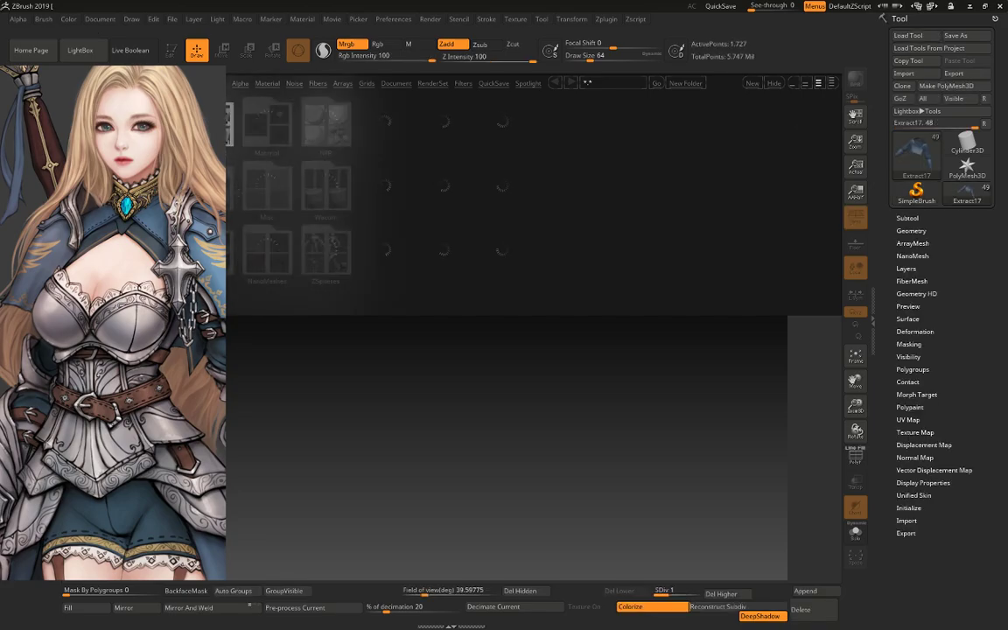
Frame the character, hide the reference image, and apply the SkinShade4 material
{"action": "key", "text": "f"}
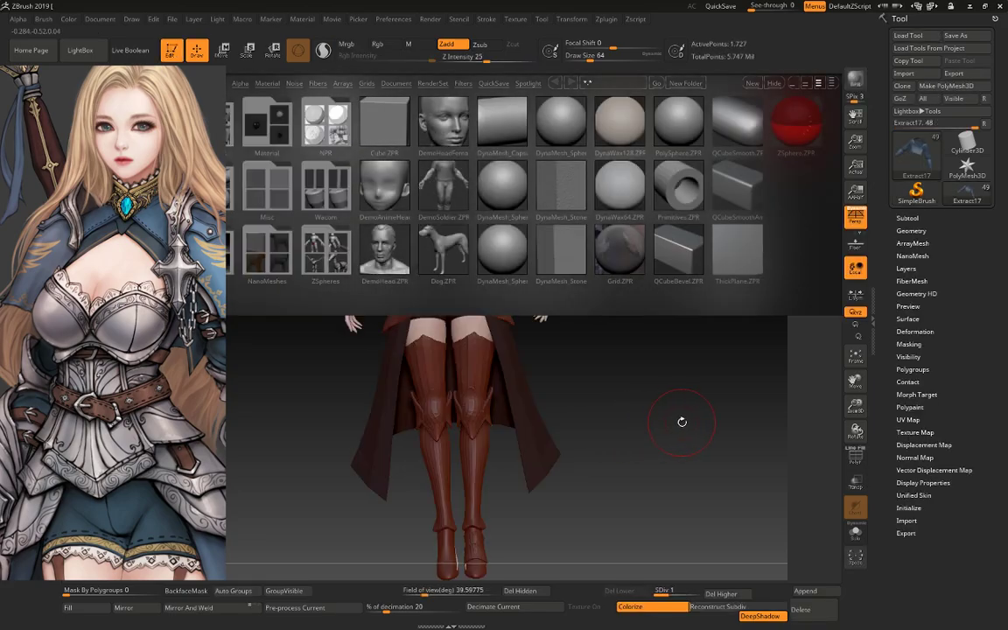
{"action": "key", "text": "comma"}
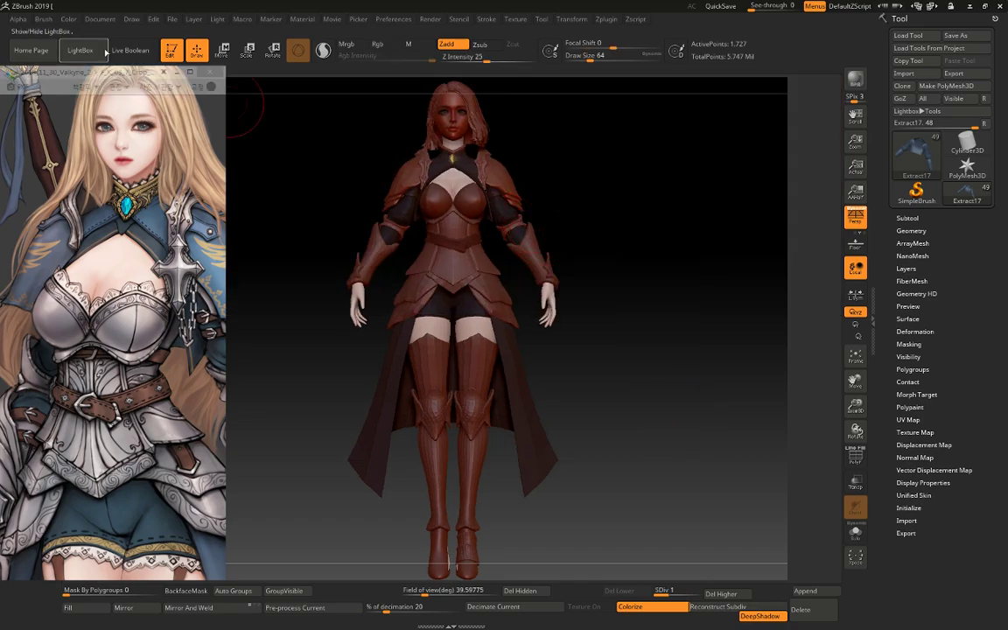
{"action": "left_click", "coordinate": [171, 72]}
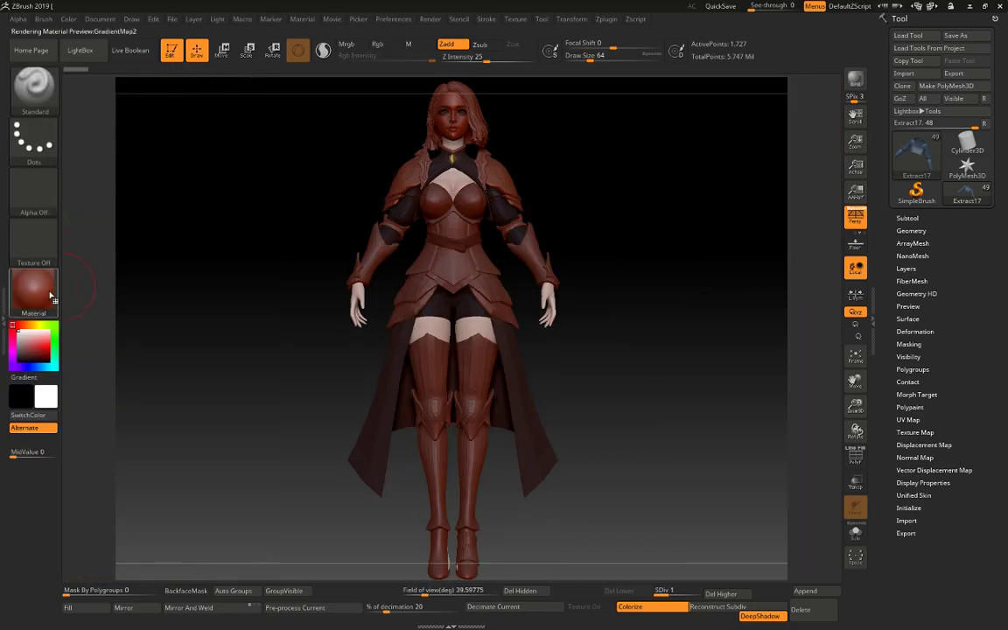
{"action": "left_click", "coordinate": [51, 299]}
{"action": "left_click", "coordinate": [299, 263]}
{"action": "mouse_move", "coordinate": [300, 263]}
{"action": "left_mouse_down", "text": "alt"}
{"action": "mouse_move", "coordinate": [308, 357]}
{"action": "mouse_move", "coordinate": [576, 387]}
{"action": "mouse_move", "coordinate": [512, 289]}
{"action": "left_mouse_up", "text": "alt"}
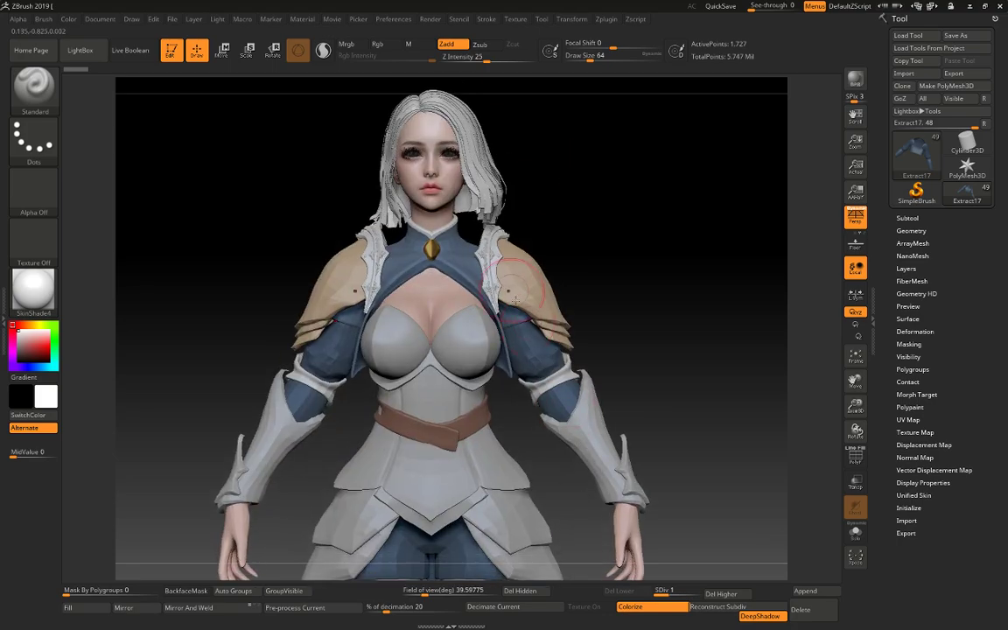
Solo the A_Eyes1 eyeball subtool and frame it in view
{"action": "left_click", "coordinate": [449, 149], "text": "alt"}
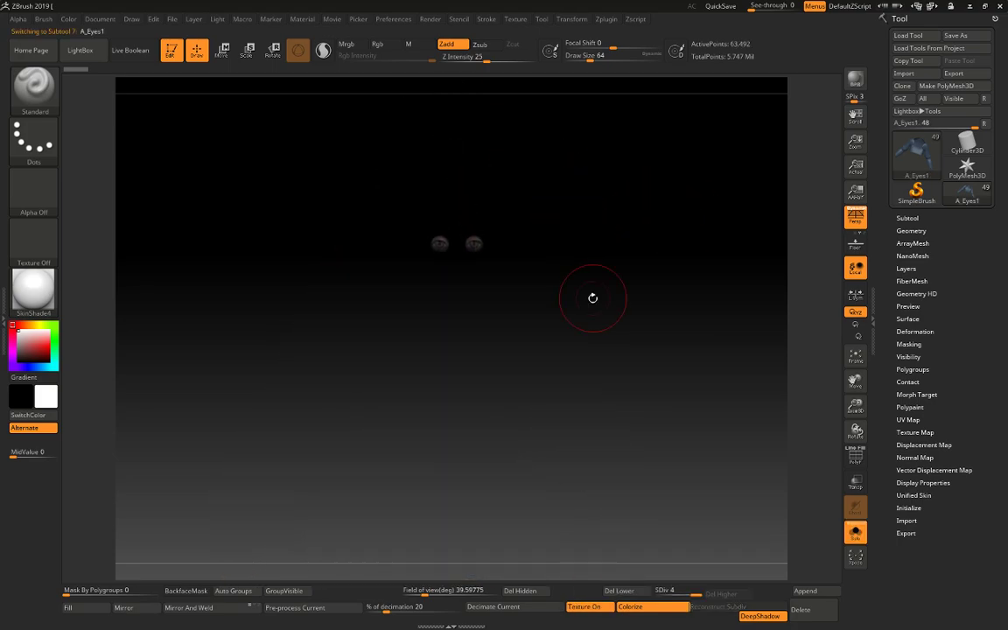
{"action": "key", "text": "f"}
{"action": "left_click_drag", "start_coordinate": [440, 335], "coordinate": [475, 234], "text": "alt"}
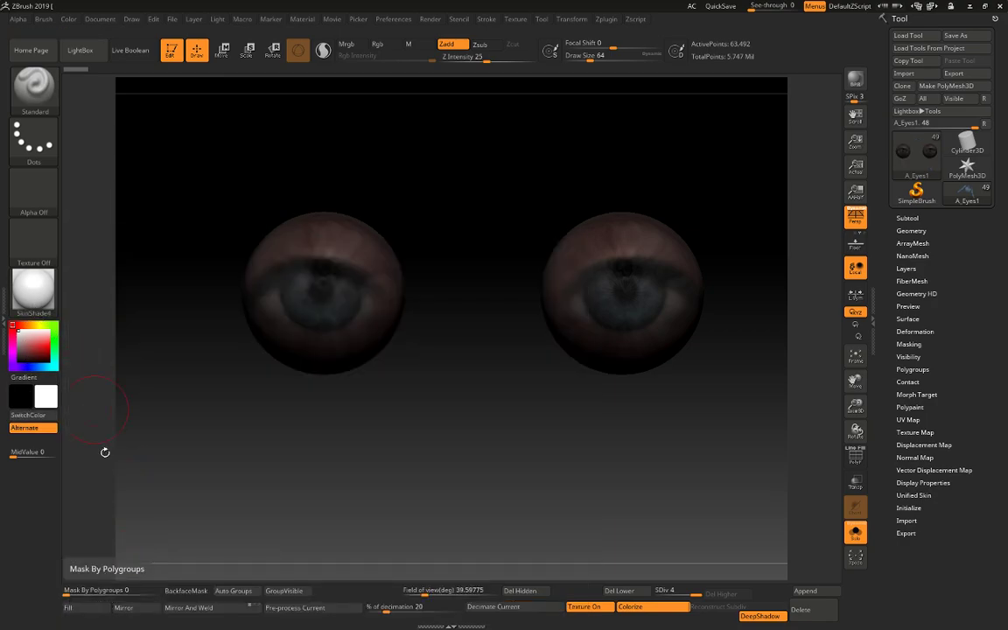
Load the eye reflector material from LightBox > Material > EYE and fill the eyeballs with it
{"action": "left_click", "coordinate": [33, 288]}
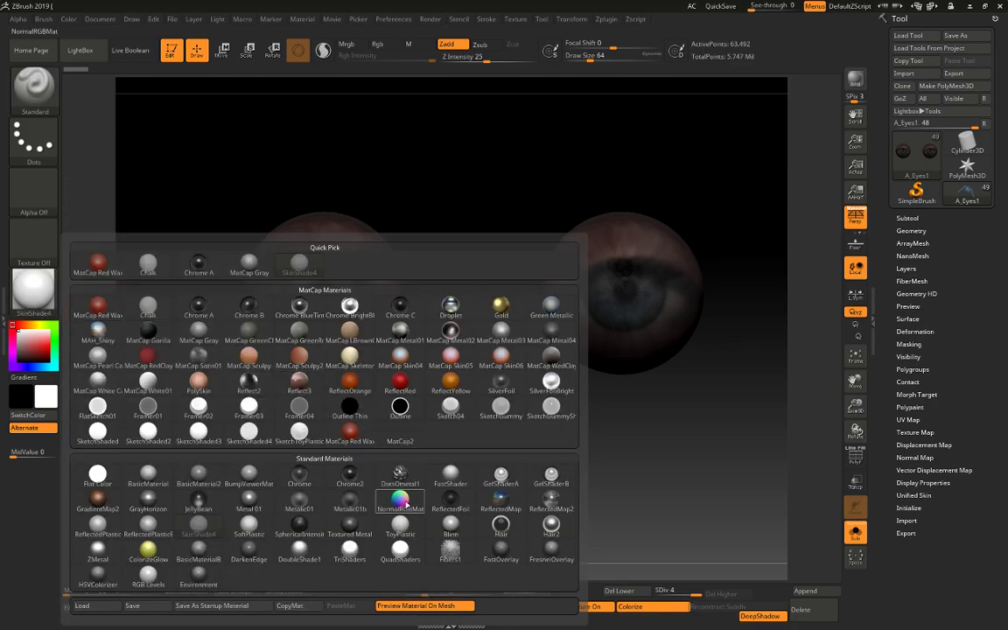
{"action": "left_click", "coordinate": [450, 528]}
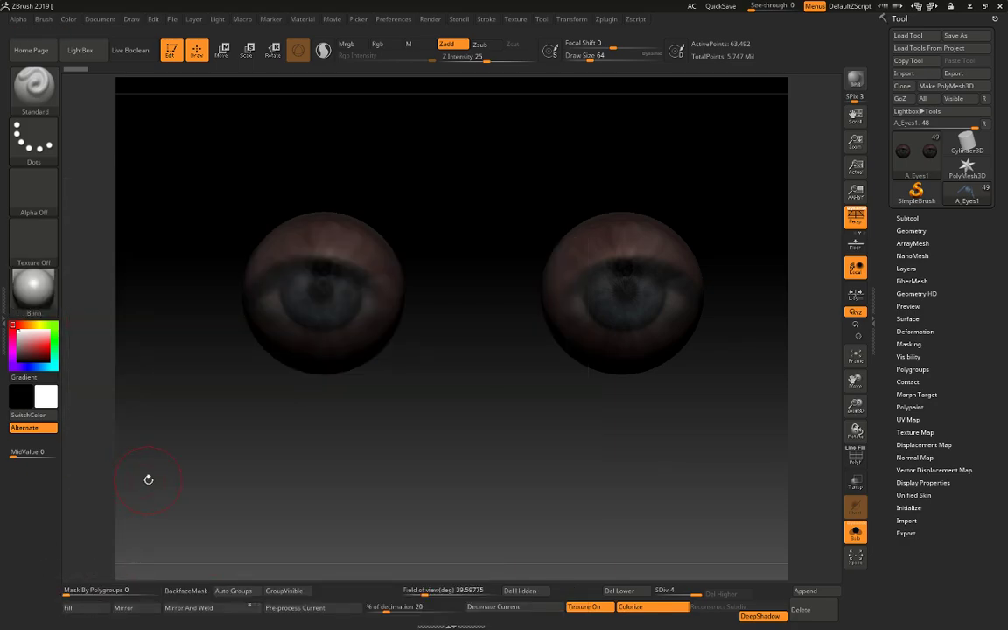
{"action": "key", "text": "comma"}
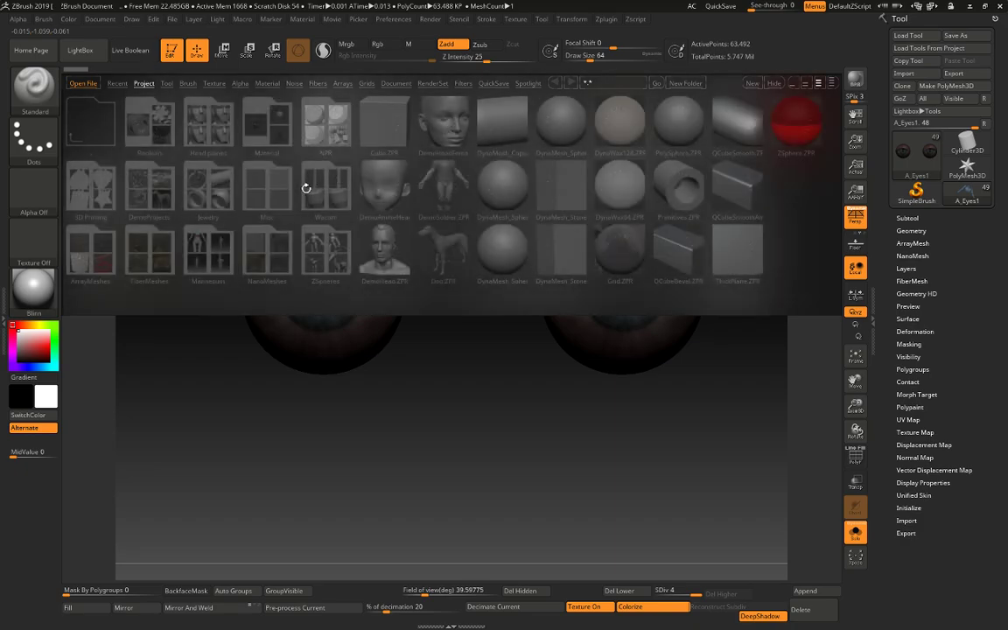
{"action": "left_click", "coordinate": [264, 85]}
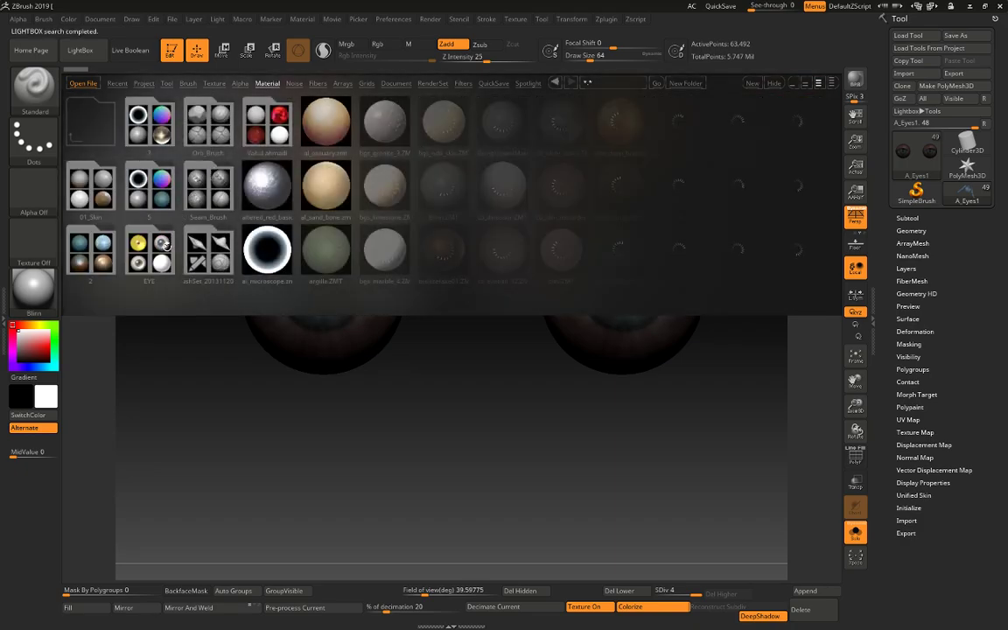
{"action": "left_click", "coordinate": [163, 250]}
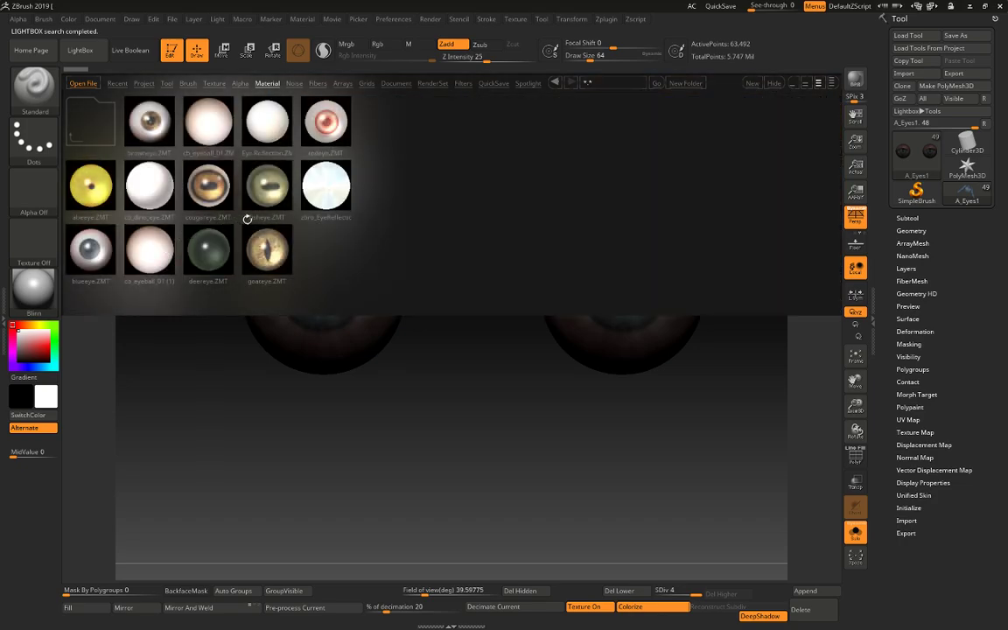
{"action": "double_click", "coordinate": [289, 181]}
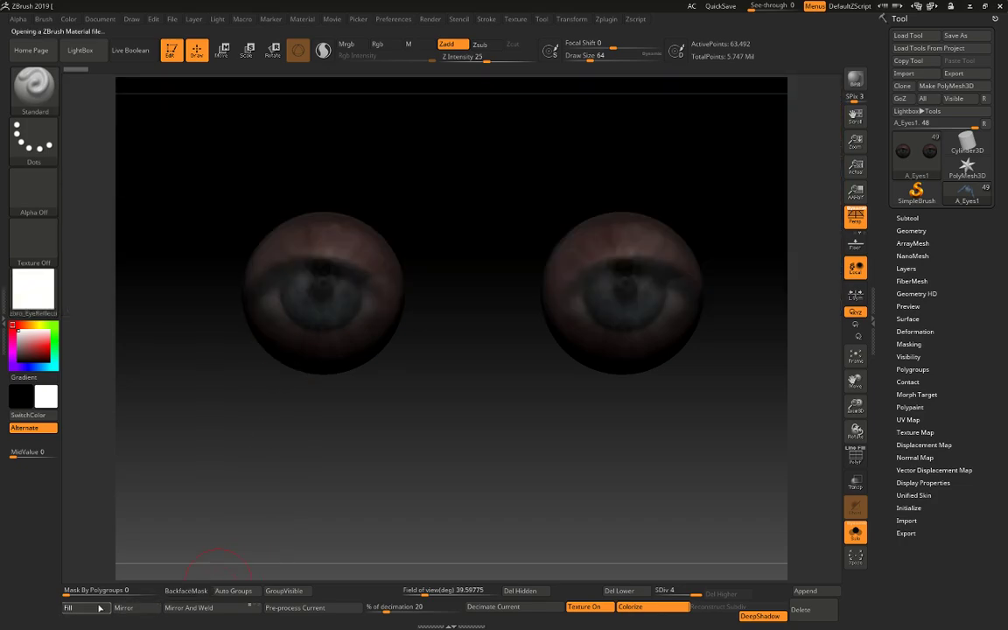
{"action": "left_click", "coordinate": [100, 607]}
{"action": "left_click", "coordinate": [462, 251]}
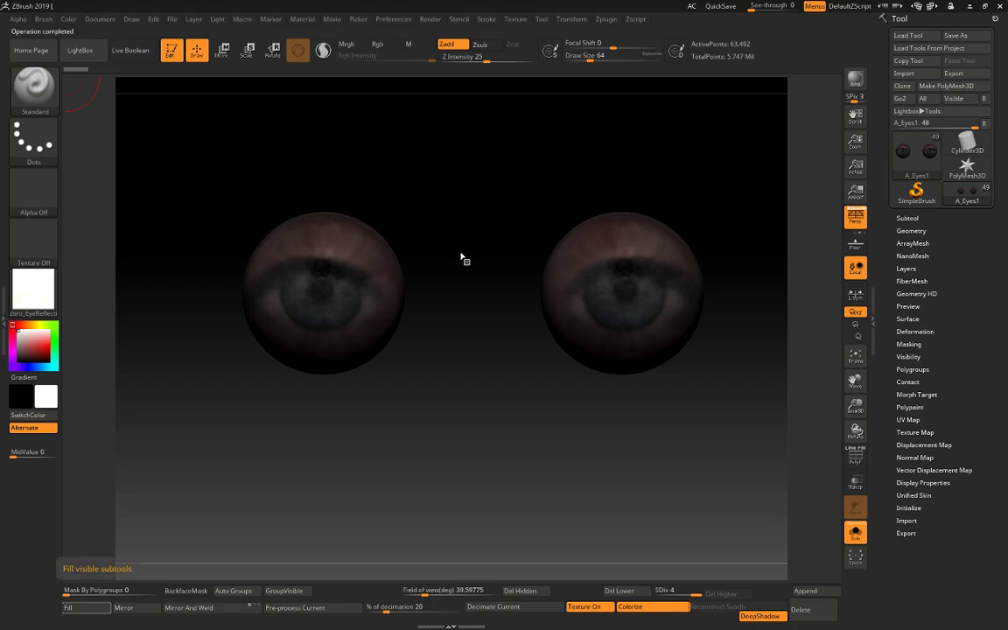
Turn off texture display, restore the SkinShade4 material, and reframe the head
{"action": "left_click", "coordinate": [596, 608]}
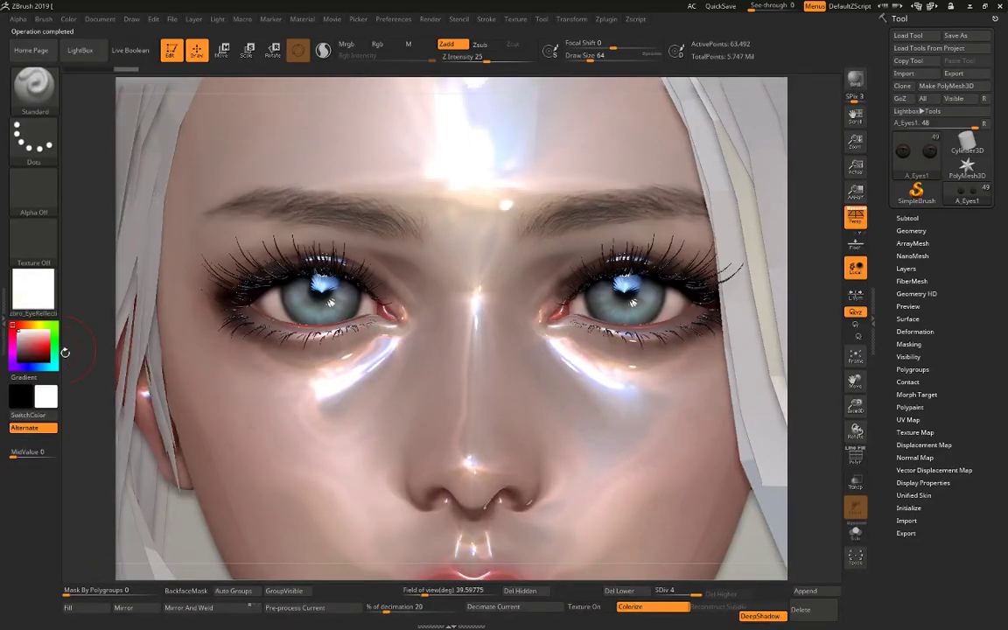
{"action": "left_click", "coordinate": [48, 302]}
{"action": "left_click", "coordinate": [298, 265]}
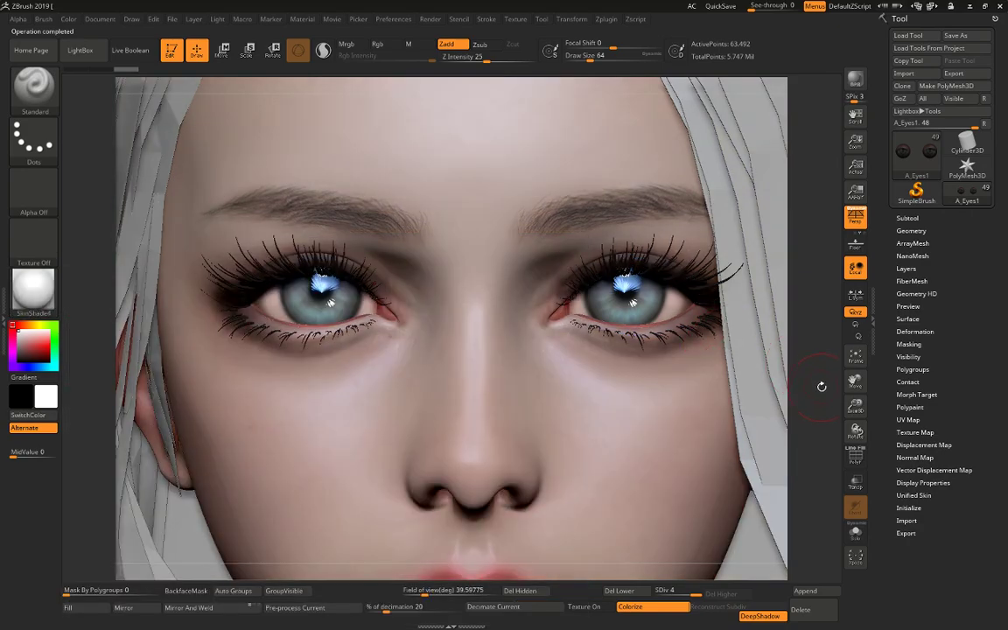
{"action": "key", "text": "f"}
{"action": "mouse_move", "coordinate": [724, 254]}
{"action": "left_mouse_down"}
{"action": "mouse_move", "coordinate": [722, 320]}
{"action": "mouse_move", "coordinate": [709, 243]}
{"action": "mouse_move", "coordinate": [724, 331]}
{"action": "left_mouse_up"}
{"action": "mouse_move", "coordinate": [743, 275]}
{"action": "left_mouse_down", "text": "alt"}
{"action": "mouse_move", "coordinate": [739, 248]}
{"action": "mouse_move", "coordinate": [729, 302]}
{"action": "mouse_move", "coordinate": [712, 157]}
{"action": "mouse_move", "coordinate": [703, 200]}
{"action": "mouse_move", "coordinate": [704, 96]}
{"action": "left_mouse_up", "text": "alt"}
Select the Extract4 corset subtool and delete its higher subdivision levels
{"action": "left_click", "coordinate": [468, 385], "text": "alt"}
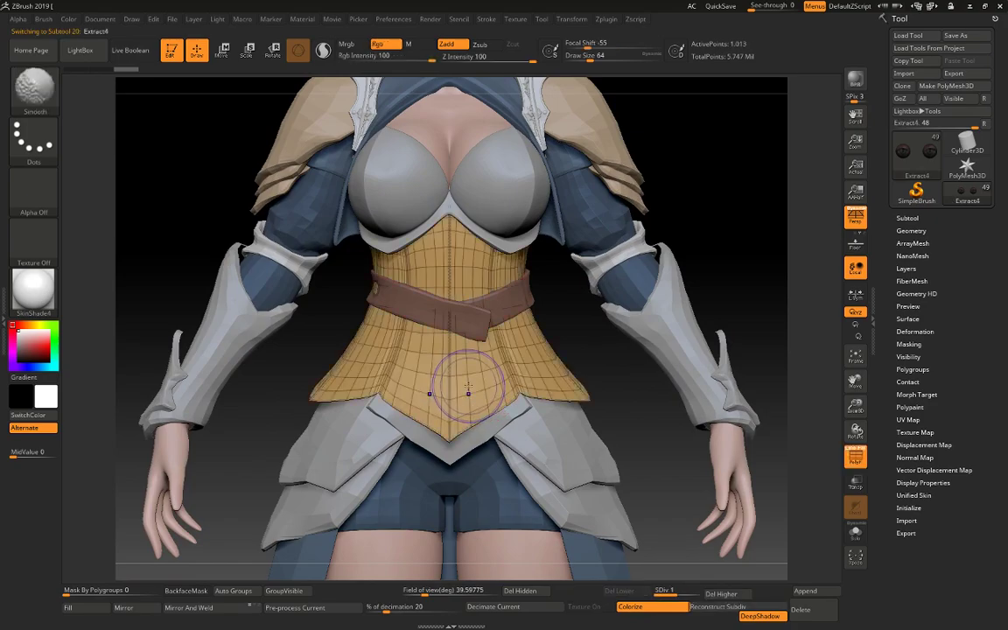
{"action": "key", "text": "shift"}
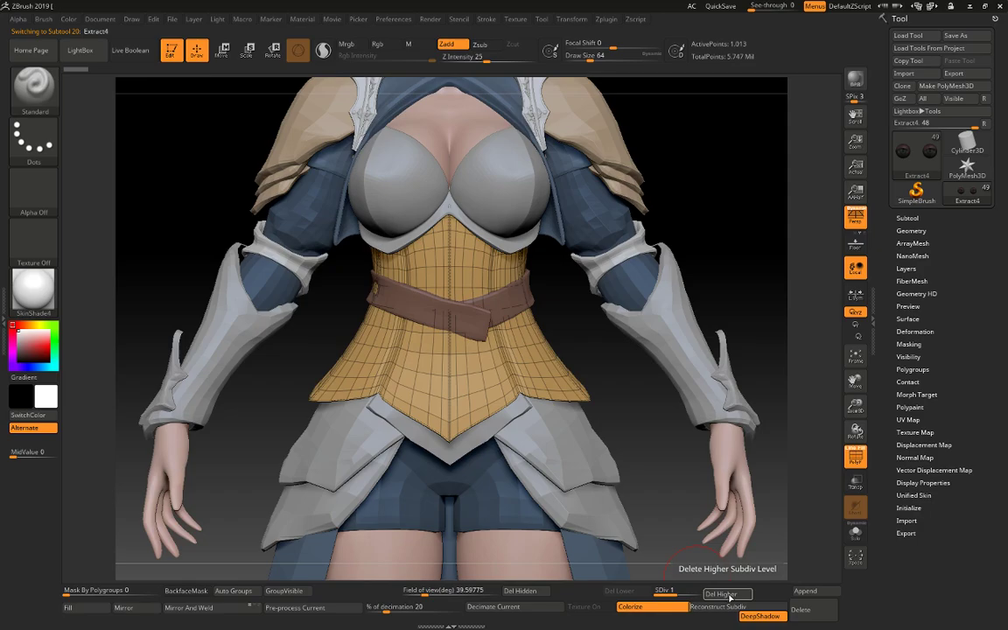
{"action": "left_click", "coordinate": [729, 597]}
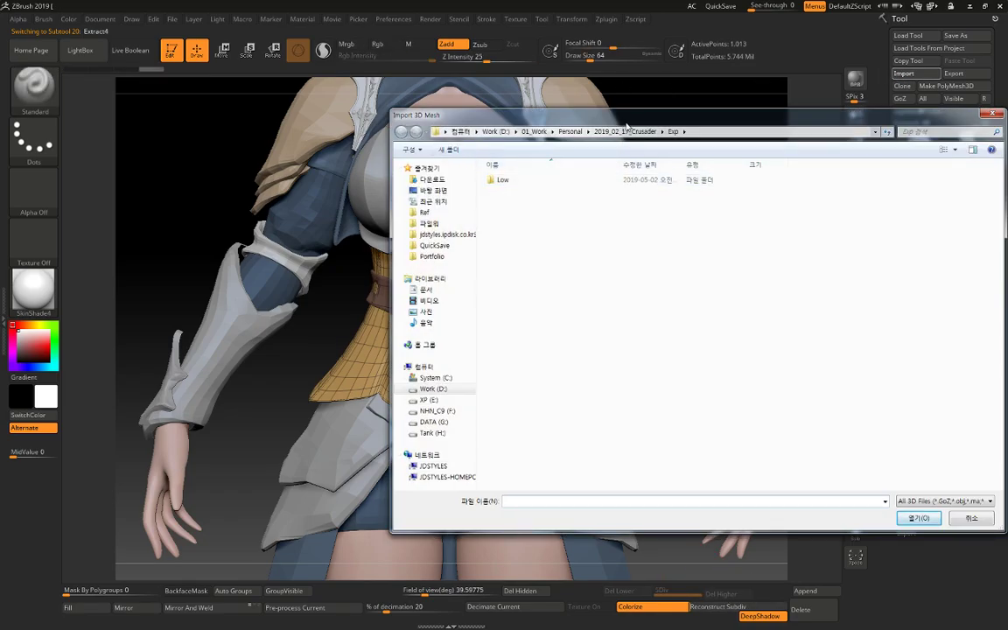
Import Chest_Base.obj from Exp > Low > To_Zbrush and show it solo without wireframe
{"action": "key", "text": "BackSpace"}
{"action": "double_click", "coordinate": [569, 186]}
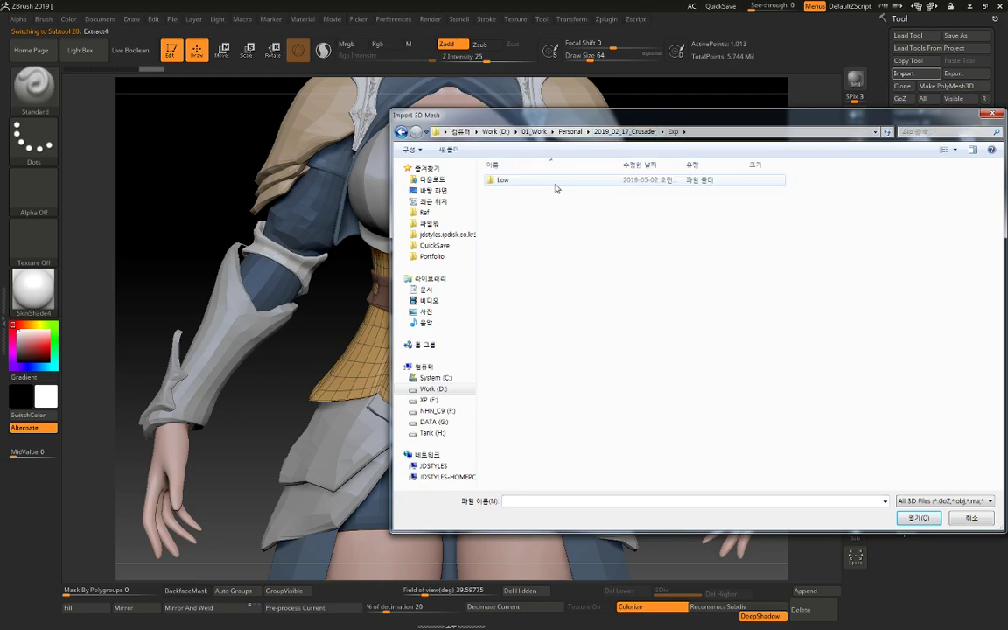
{"action": "double_click", "coordinate": [525, 171]}
{"action": "double_click", "coordinate": [455, 182]}
{"action": "double_click", "coordinate": [525, 186]}
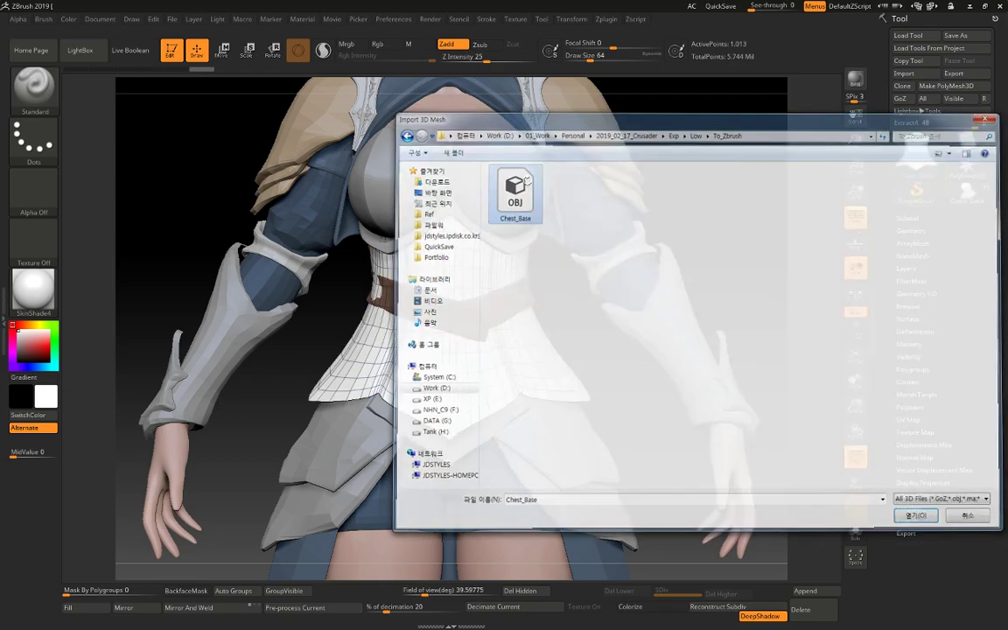
{"action": "mouse_move", "coordinate": [579, 343]}
{"action": "left_mouse_down", "text": "alt"}
{"action": "mouse_move", "coordinate": [576, 441]}
{"action": "mouse_move", "coordinate": [601, 216]}
{"action": "mouse_move", "coordinate": [477, 262]}
{"action": "mouse_move", "coordinate": [660, 313]}
{"action": "mouse_move", "coordinate": [733, 296]}
{"action": "left_mouse_up", "text": "alt"}
{"action": "key", "text": "ctrl+shift+s"}
{"action": "key", "text": "shift+f"}
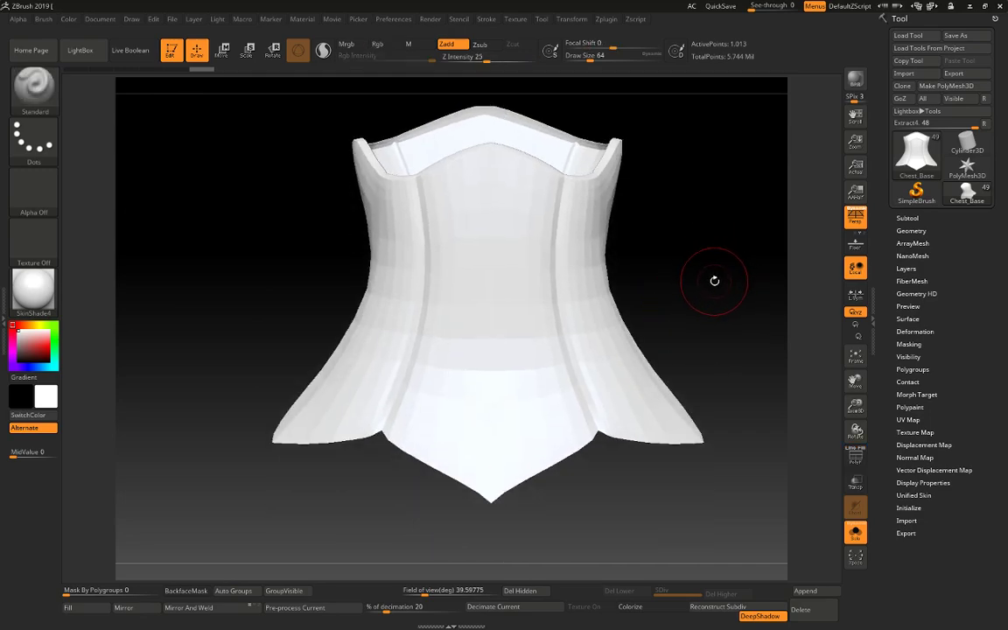
Switch to ZModeler with wireframe shown and set the edge action to Crease, EdgeLoop Partial
{"action": "key", "text": "shift+f"}
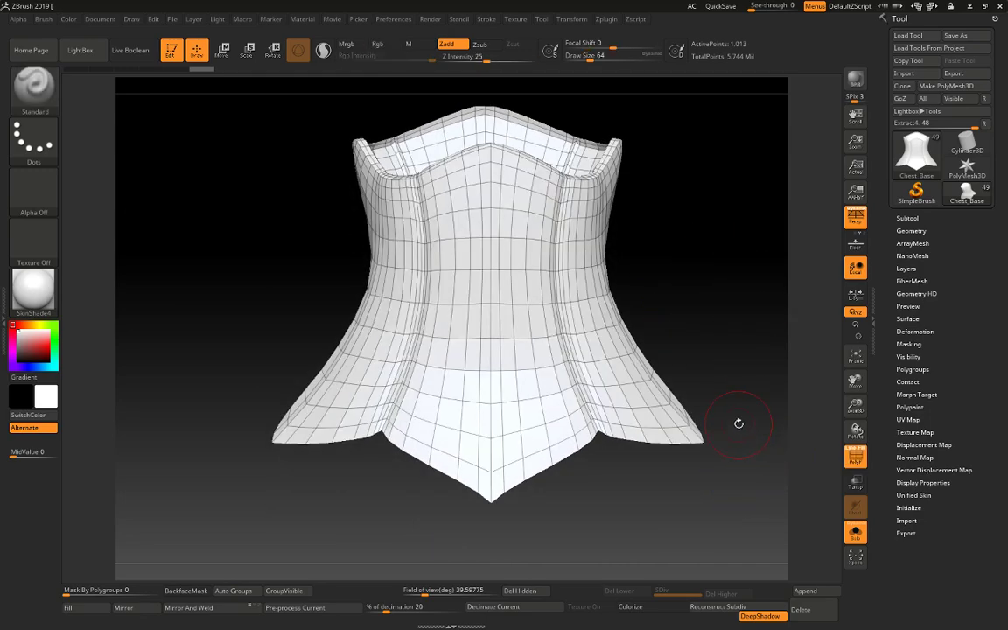
{"action": "mouse_move", "coordinate": [629, 502]}
{"action": "left_mouse_down"}
{"action": "mouse_move", "coordinate": [625, 428]}
{"action": "mouse_move", "coordinate": [570, 473]}
{"action": "mouse_move", "coordinate": [574, 378]}
{"action": "left_mouse_up"}
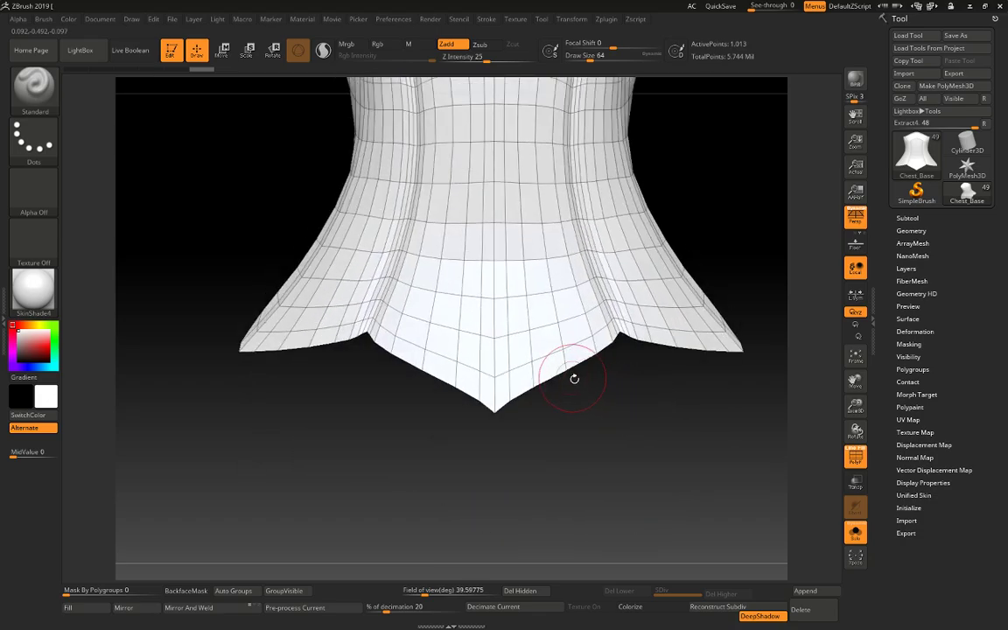
{"action": "key", "text": "b"}
{"action": "key", "text": "z"}
{"action": "key", "text": "m"}
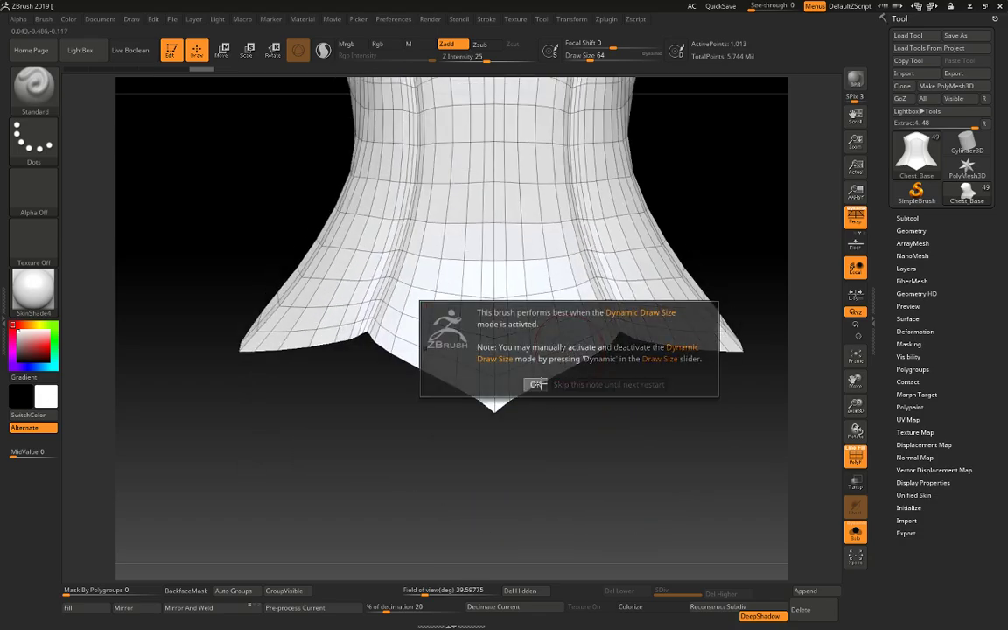
{"action": "left_click", "coordinate": [470, 378]}
{"action": "key", "text": "space"}
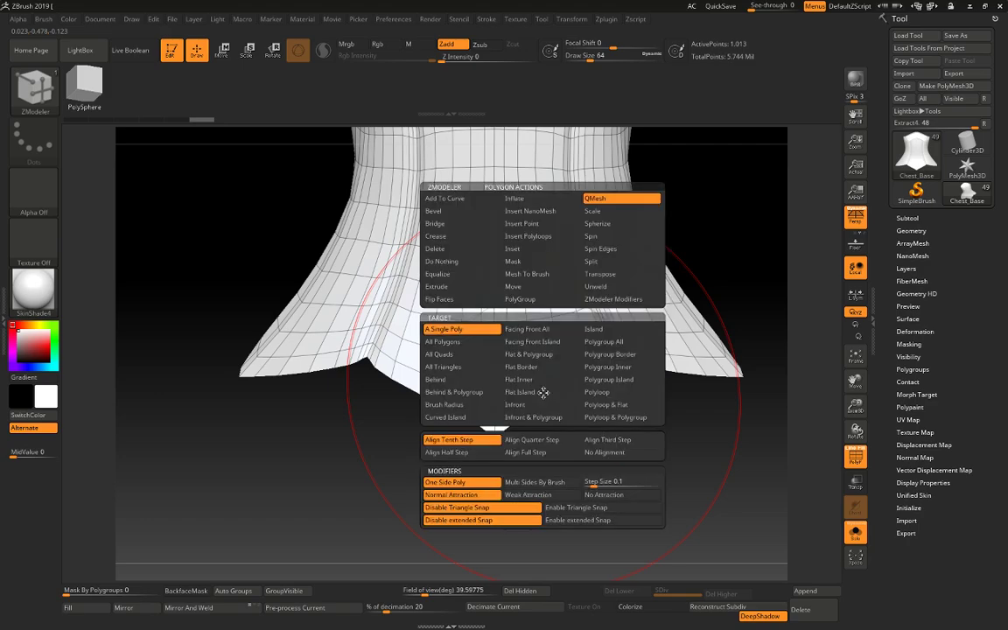
{"action": "key", "text": "space"}
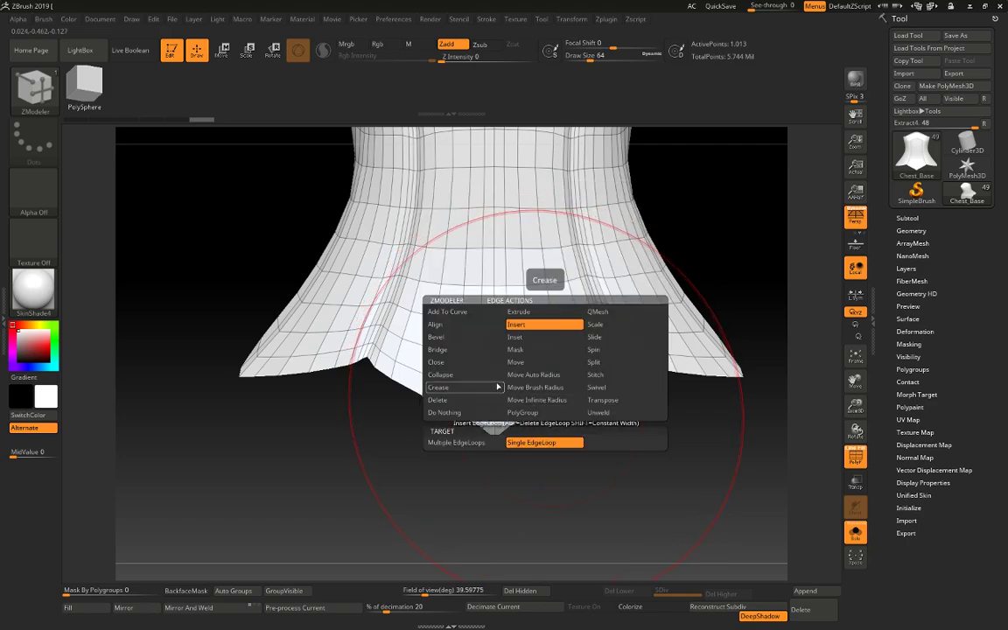
{"action": "left_click", "coordinate": [465, 388]}
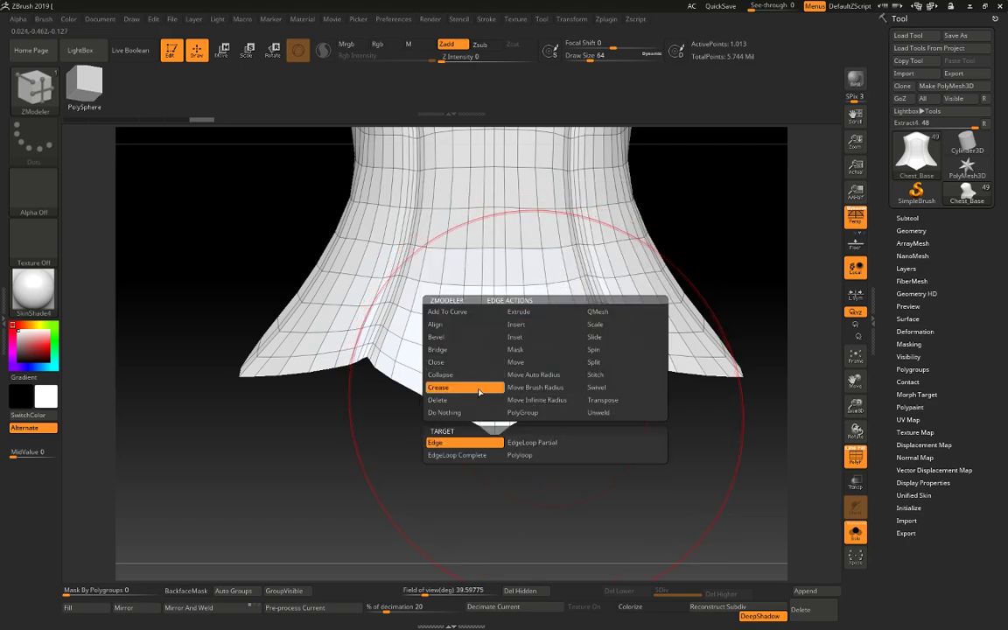
{"action": "left_click", "coordinate": [527, 444]}
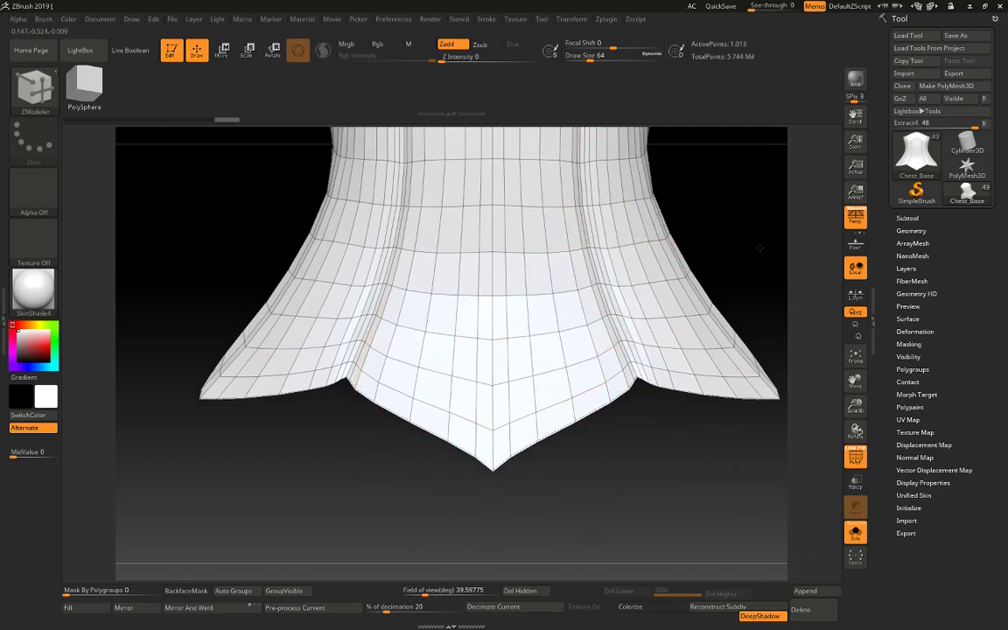
Crease the panel seams, flared base and collar rim edges around the corset
{"action": "mouse_move", "coordinate": [635, 446]}
{"action": "left_mouse_down"}
{"action": "mouse_move", "coordinate": [706, 332]}
{"action": "mouse_move", "coordinate": [771, 401]}
{"action": "mouse_move", "coordinate": [641, 334]}
{"action": "left_mouse_up"}
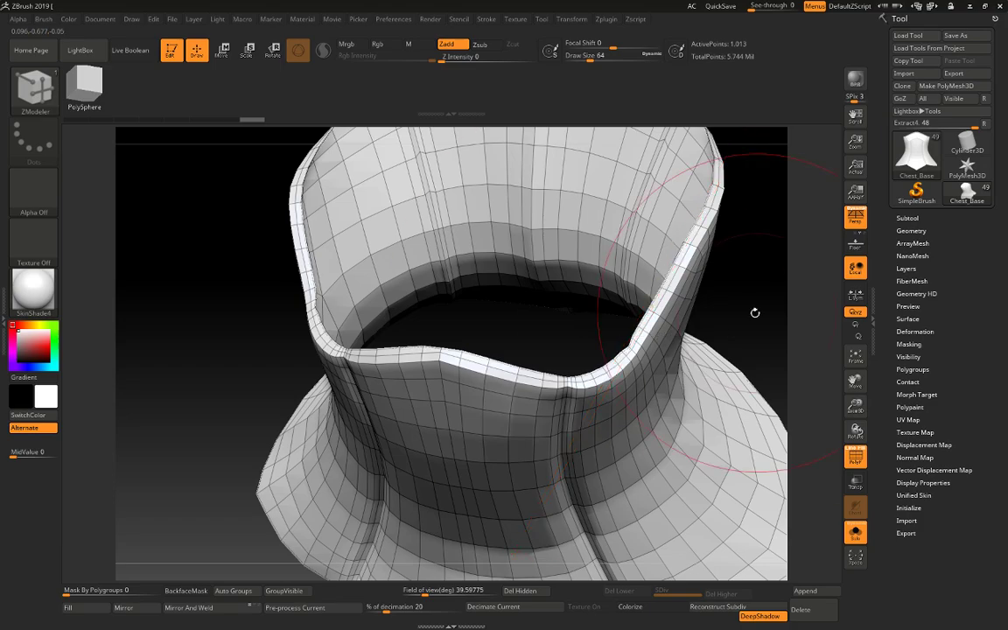
{"action": "left_click_drag", "start_coordinate": [755, 312], "coordinate": [719, 180]}
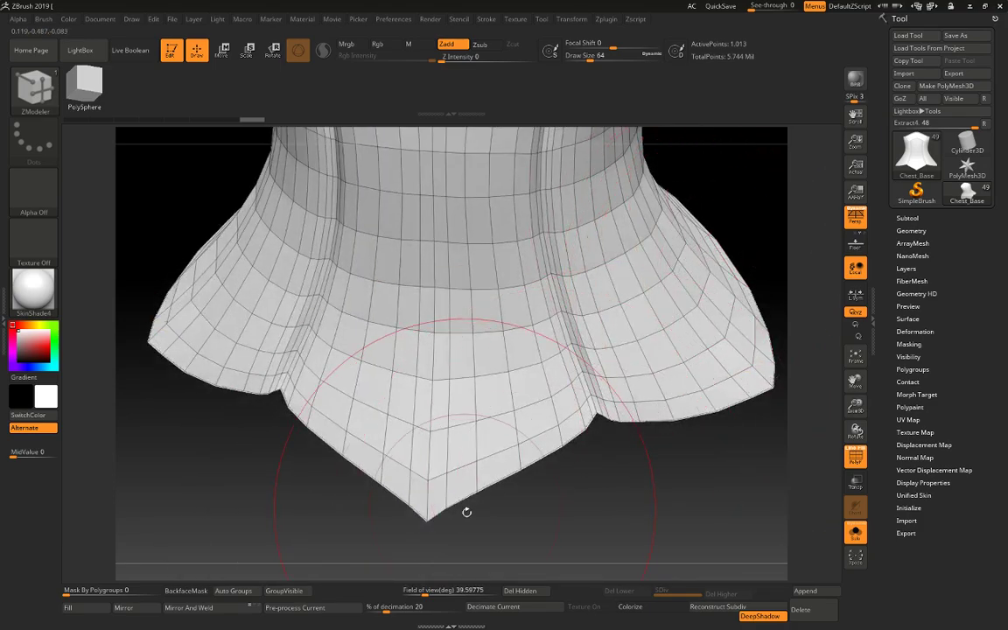
{"action": "left_click_drag", "start_coordinate": [681, 494], "coordinate": [484, 417]}
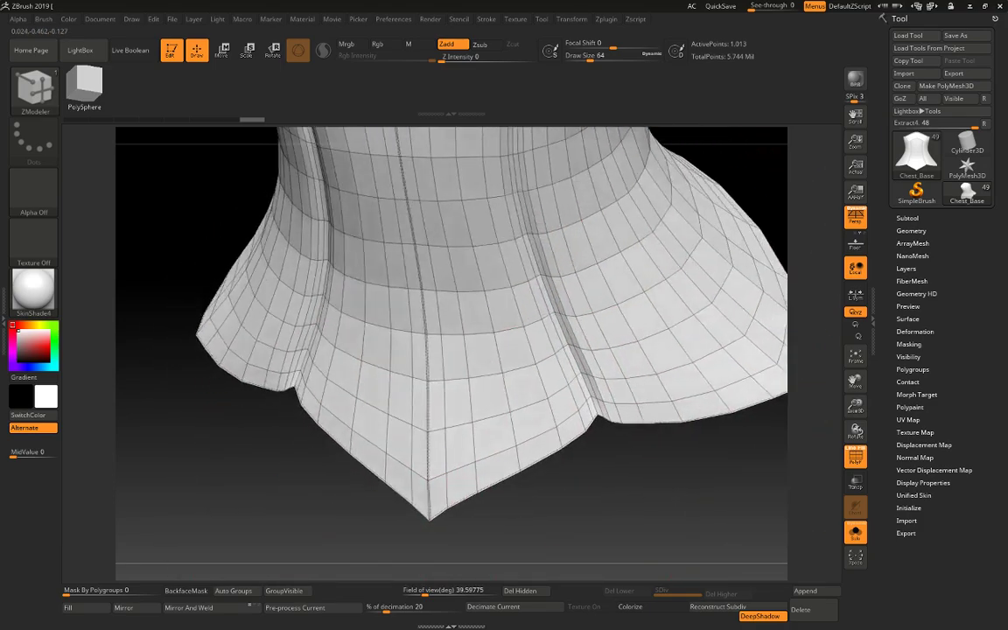
{"action": "mouse_move", "coordinate": [593, 409]}
{"action": "left_mouse_down"}
{"action": "mouse_move", "coordinate": [675, 493]}
{"action": "mouse_move", "coordinate": [752, 438]}
{"action": "left_mouse_up"}
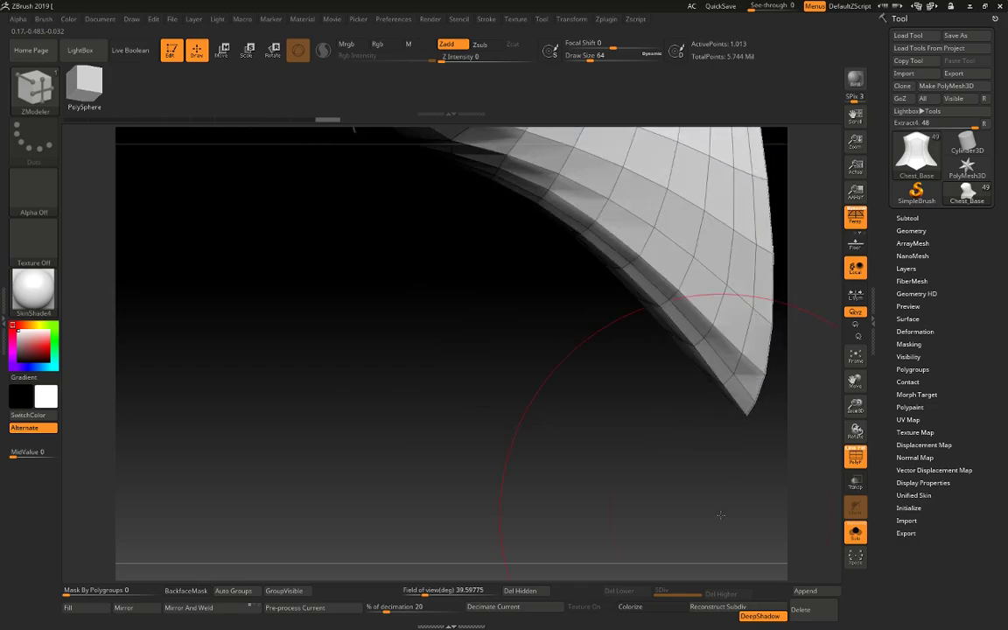
{"action": "left_click_drag", "start_coordinate": [752, 437], "coordinate": [614, 348]}
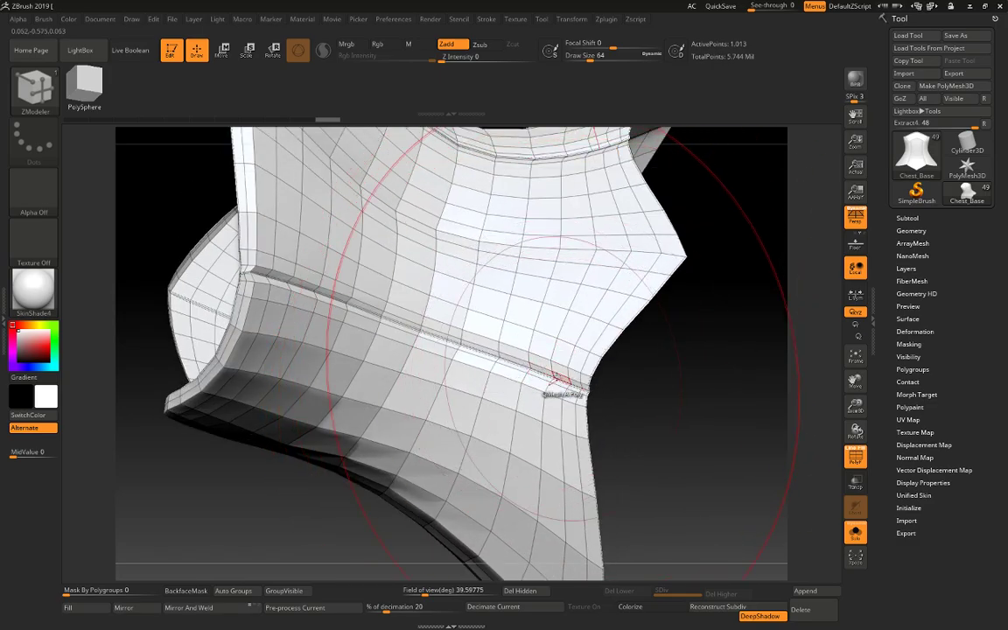
{"action": "left_click_drag", "start_coordinate": [612, 376], "coordinate": [682, 259]}
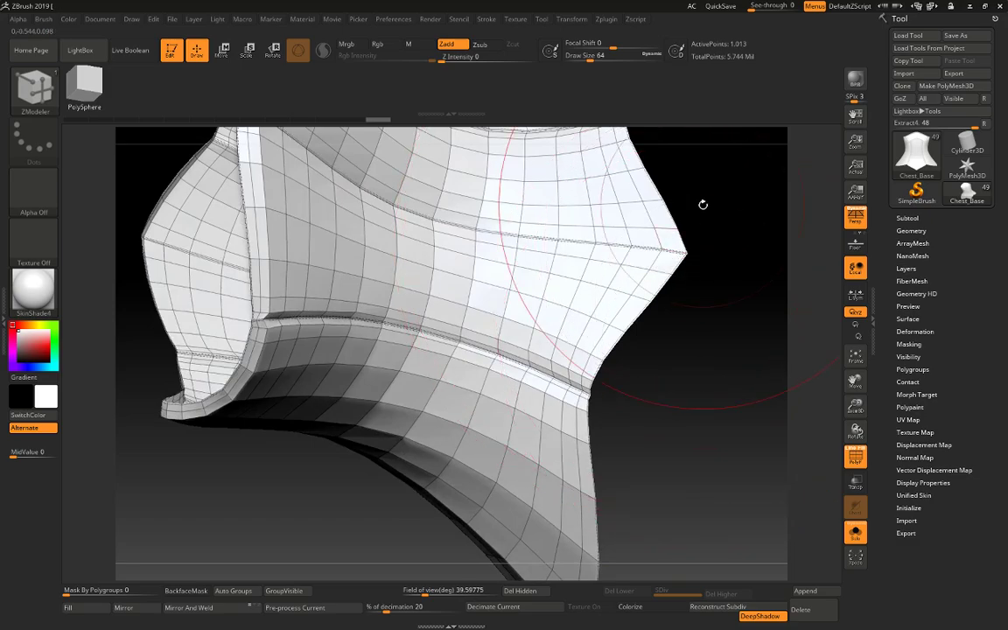
{"action": "mouse_move", "coordinate": [704, 203]}
{"action": "left_mouse_down"}
{"action": "mouse_move", "coordinate": [694, 240]}
{"action": "mouse_move", "coordinate": [517, 210]}
{"action": "left_mouse_up"}
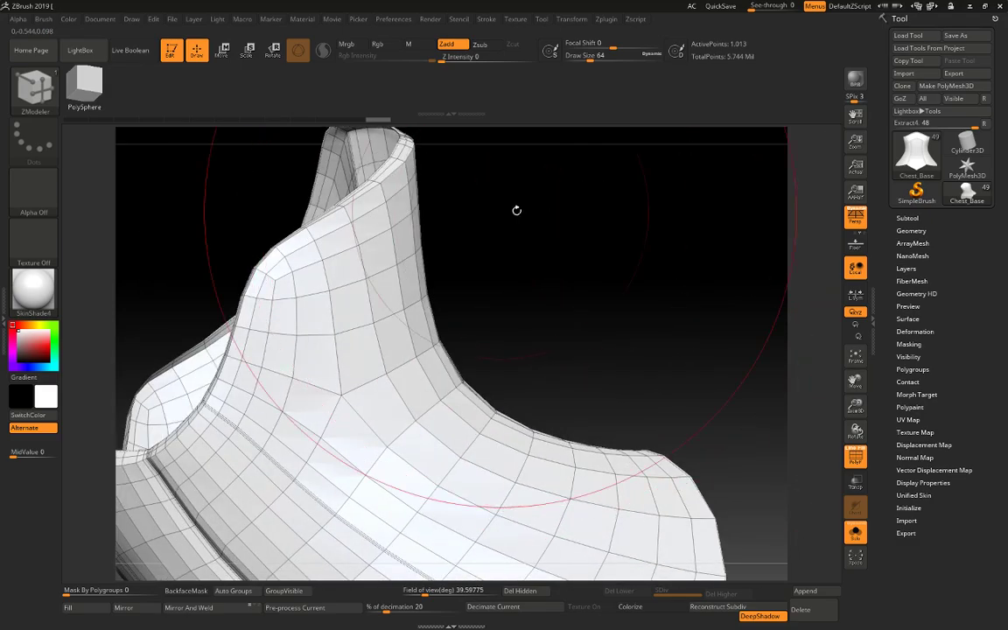
{"action": "mouse_move", "coordinate": [525, 166]}
{"action": "left_mouse_down"}
{"action": "mouse_move", "coordinate": [536, 277]}
{"action": "mouse_move", "coordinate": [819, 314]}
{"action": "left_mouse_up"}
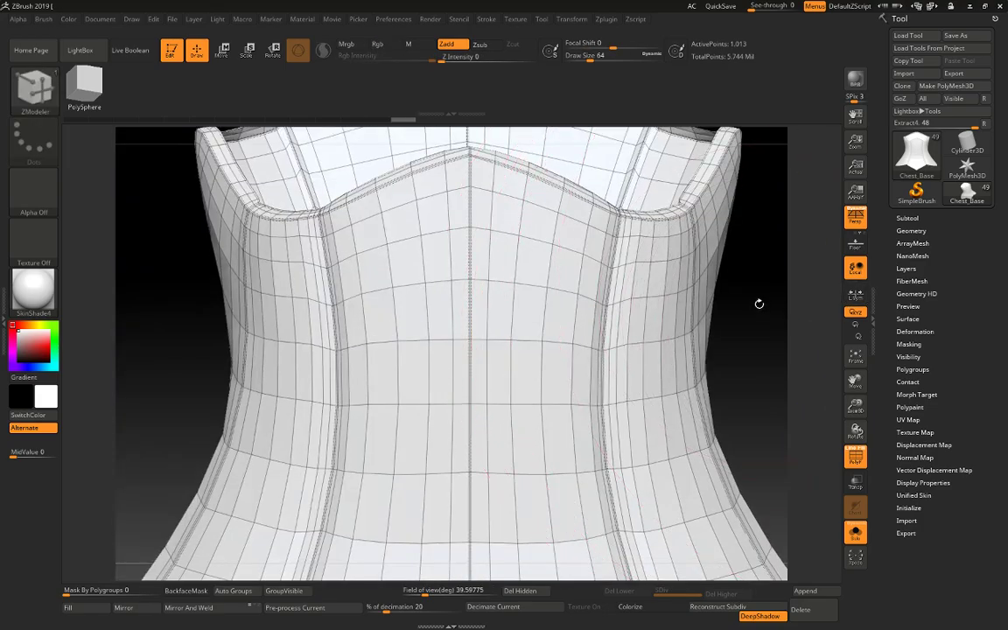
{"action": "mouse_move", "coordinate": [756, 299]}
{"action": "left_mouse_down"}
{"action": "mouse_move", "coordinate": [743, 358]}
{"action": "mouse_move", "coordinate": [731, 157]}
{"action": "mouse_move", "coordinate": [764, 260]}
{"action": "mouse_move", "coordinate": [762, 234]}
{"action": "mouse_move", "coordinate": [737, 319]}
{"action": "left_mouse_up"}
{"action": "mouse_move", "coordinate": [744, 270]}
{"action": "left_mouse_down"}
{"action": "mouse_move", "coordinate": [702, 316]}
{"action": "mouse_move", "coordinate": [749, 362]}
{"action": "mouse_move", "coordinate": [614, 386]}
{"action": "mouse_move", "coordinate": [608, 422]}
{"action": "mouse_move", "coordinate": [560, 326]}
{"action": "left_mouse_up"}
Preview the creased mesh subdivided, then undo back to the unsubdivided base in ZModeler
{"action": "key", "text": "ctrl+d"}
{"action": "key", "text": "shift+f"}
{"action": "key", "text": "b"}
{"action": "key", "text": "m"}
{"action": "key", "text": "v"}
{"action": "key", "text": "b"}
{"action": "key", "text": "z"}
{"action": "key", "text": "m"}
{"action": "key", "text": "ctrl+z"}
{"action": "key", "text": "shift+f"}
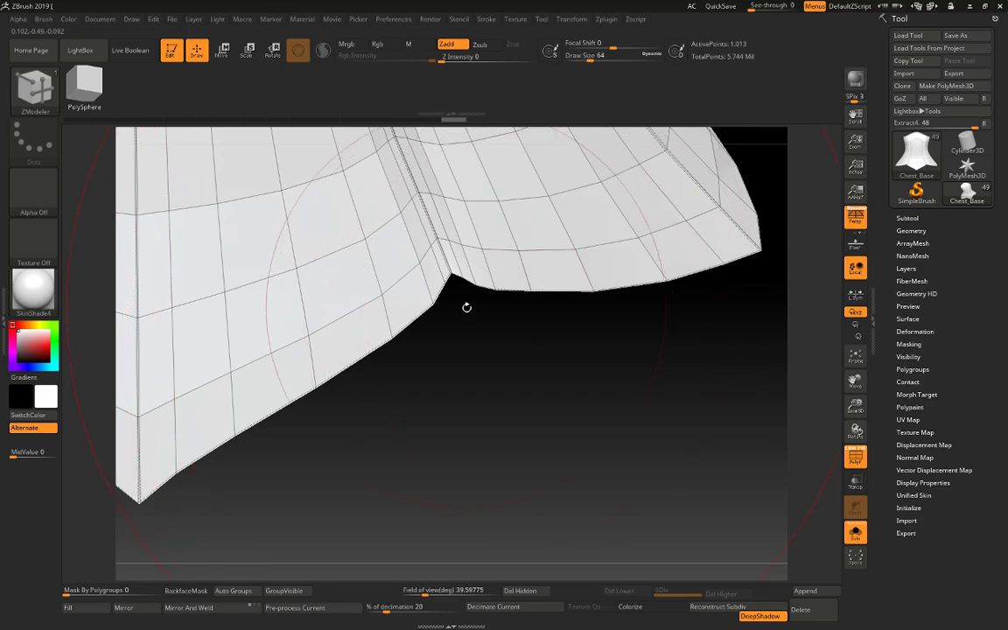
Insert a single edge loop along the pointed bottom contour to soften the V tip
{"action": "key", "text": "space"}
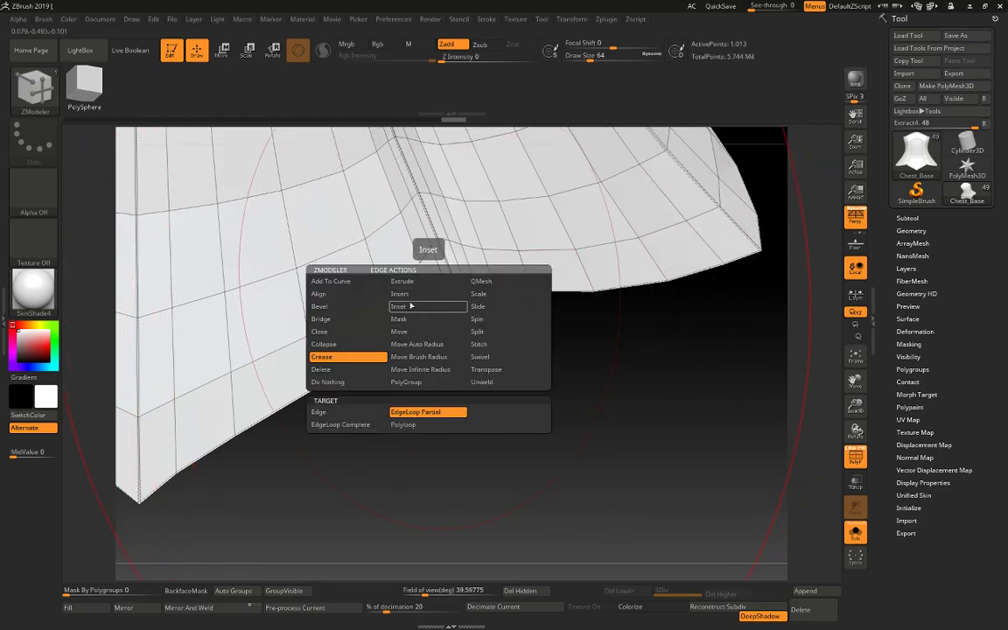
{"action": "left_click", "coordinate": [413, 295]}
{"action": "left_click", "coordinate": [428, 412]}
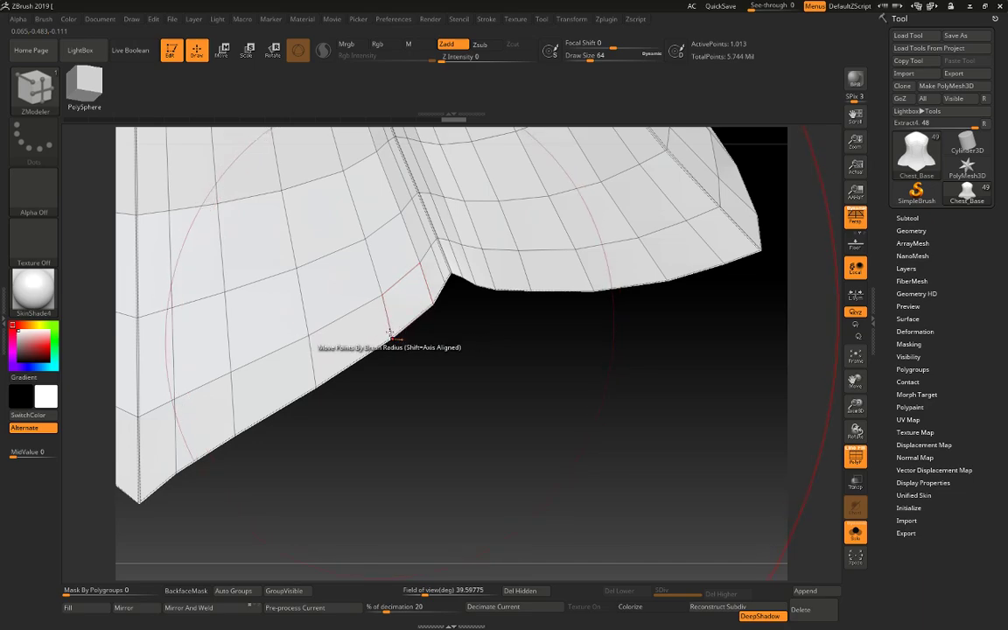
{"action": "key", "text": "space"}
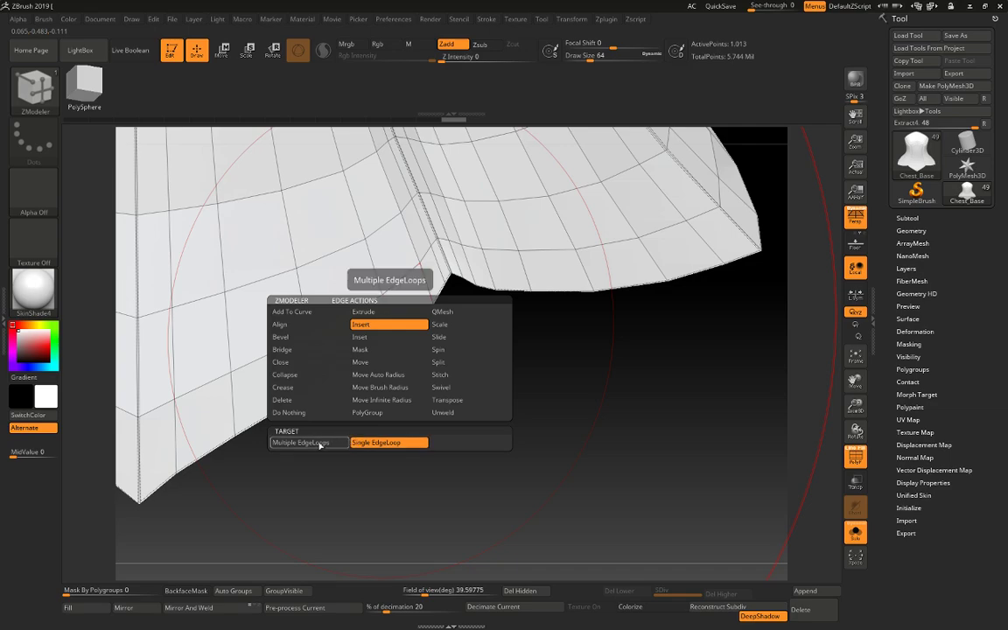
{"action": "mouse_move", "coordinate": [387, 331]}
{"action": "left_mouse_down"}
{"action": "mouse_move", "coordinate": [484, 382]}
{"action": "mouse_move", "coordinate": [562, 367]}
{"action": "mouse_move", "coordinate": [563, 357]}
{"action": "mouse_move", "coordinate": [725, 407]}
{"action": "mouse_move", "coordinate": [769, 281]}
{"action": "mouse_move", "coordinate": [687, 196]}
{"action": "left_mouse_up"}
{"action": "left_click", "coordinate": [531, 361]}
{"action": "key", "text": "ctrl+z"}
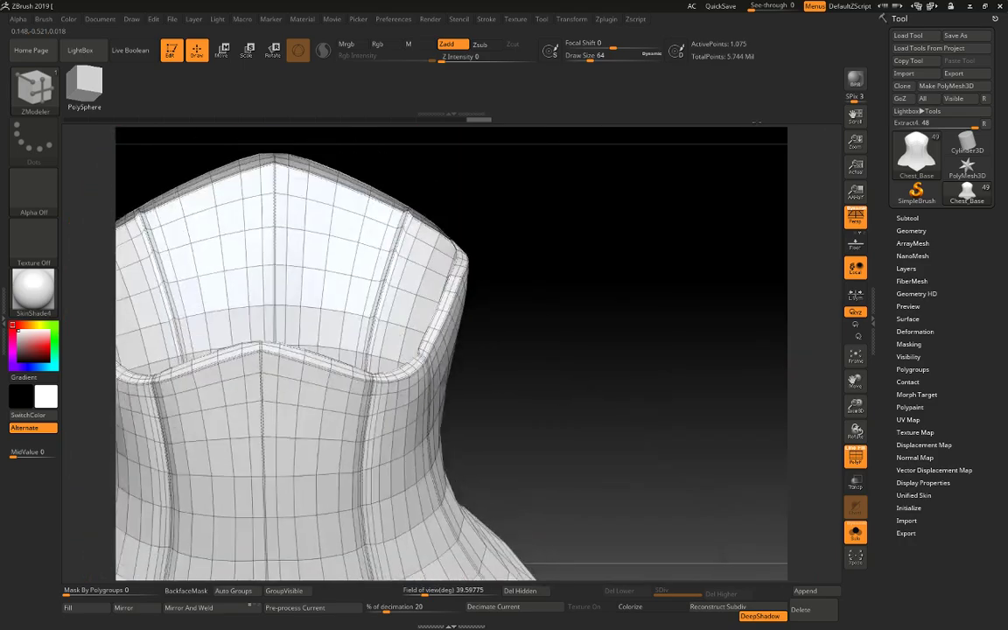
{"action": "mouse_move", "coordinate": [395, 251]}
{"action": "left_mouse_down"}
{"action": "mouse_move", "coordinate": [630, 259]}
{"action": "mouse_move", "coordinate": [655, 197]}
{"action": "mouse_move", "coordinate": [710, 160]}
{"action": "mouse_move", "coordinate": [714, 237]}
{"action": "mouse_move", "coordinate": [731, 198]}
{"action": "left_mouse_up"}
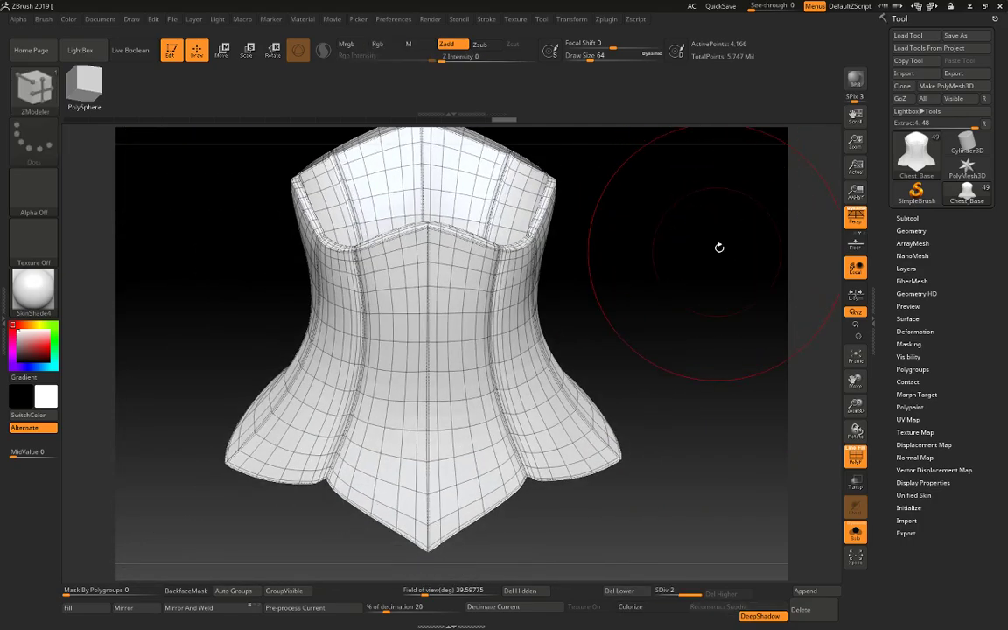
Reorient to a front view and pick a ZModeler move-points action
{"action": "left_click_drag", "start_coordinate": [718, 248], "coordinate": [737, 220], "text": "shift"}
{"action": "mouse_move", "coordinate": [733, 259]}
{"action": "left_mouse_down"}
{"action": "mouse_move", "coordinate": [724, 228]}
{"action": "mouse_move", "coordinate": [720, 247]}
{"action": "mouse_move", "coordinate": [700, 241]}
{"action": "mouse_move", "coordinate": [705, 262]}
{"action": "left_mouse_up"}
{"action": "key", "text": "b"}
{"action": "key", "text": "z"}
{"action": "key", "text": "m"}
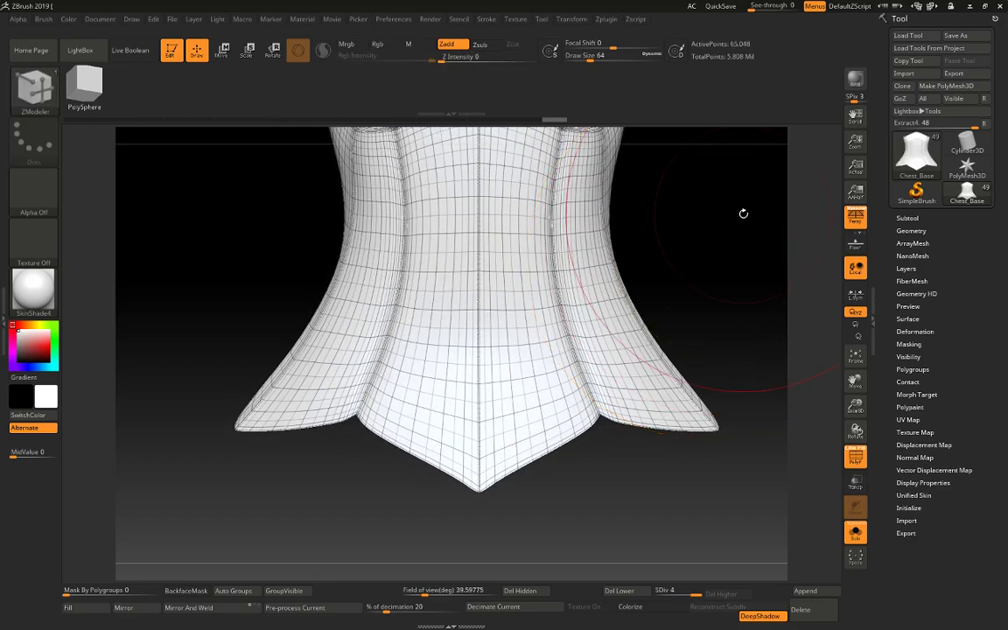
{"action": "left_click_drag", "start_coordinate": [731, 271], "coordinate": [626, 342]}
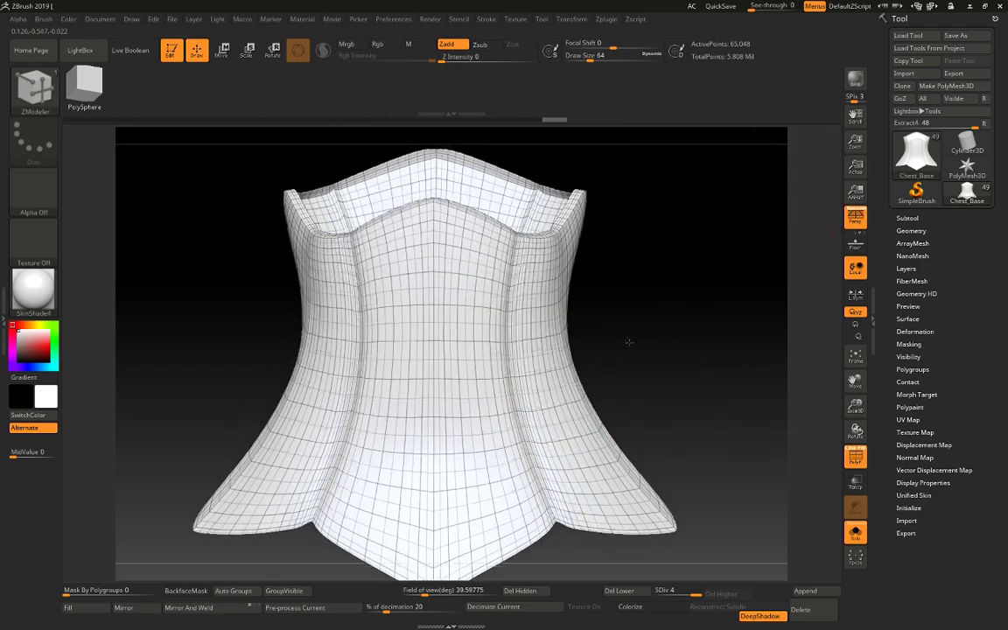
{"action": "key", "text": "shift+f"}
{"action": "key", "text": "space"}
{"action": "left_click", "coordinate": [408, 368]}
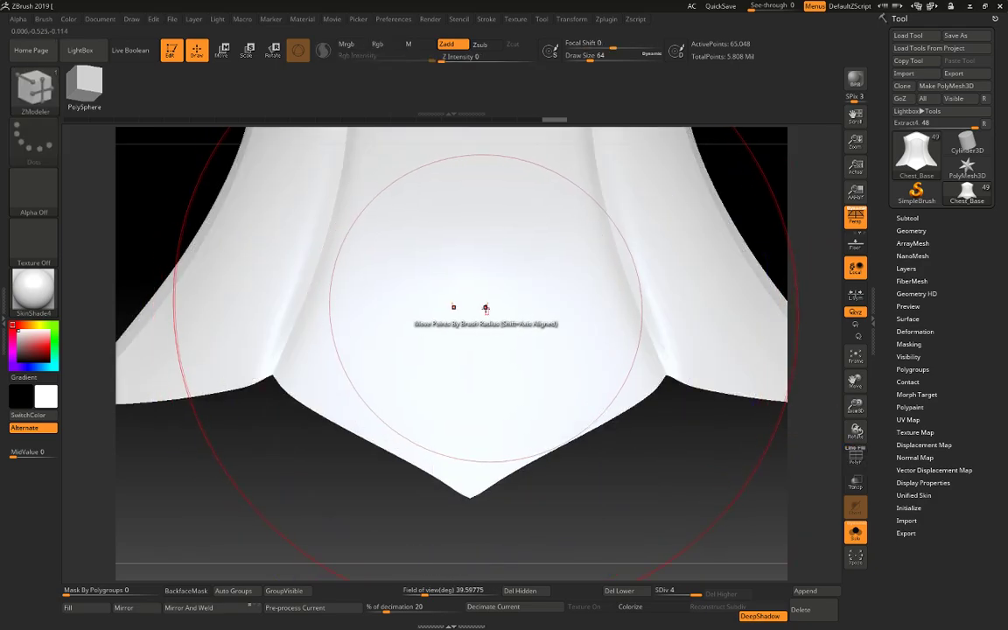
Switch to the Move brush at size 1, frame the model, and paint a V-shaped front mask
{"action": "key", "text": "b"}
{"action": "key", "text": "m"}
{"action": "key", "text": "v"}
{"action": "key", "text": "space"}
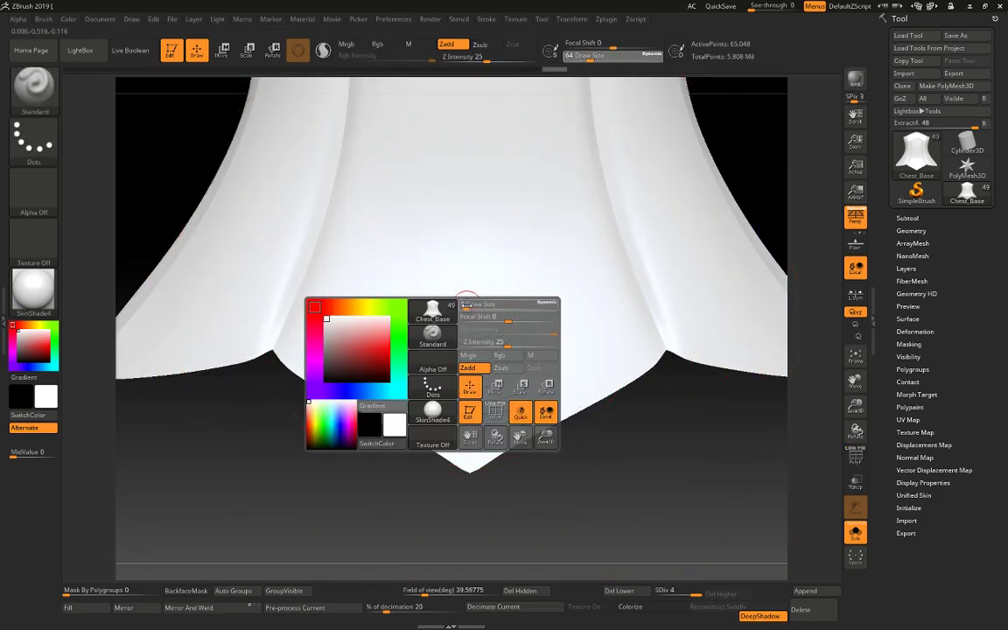
{"action": "key", "text": "f"}
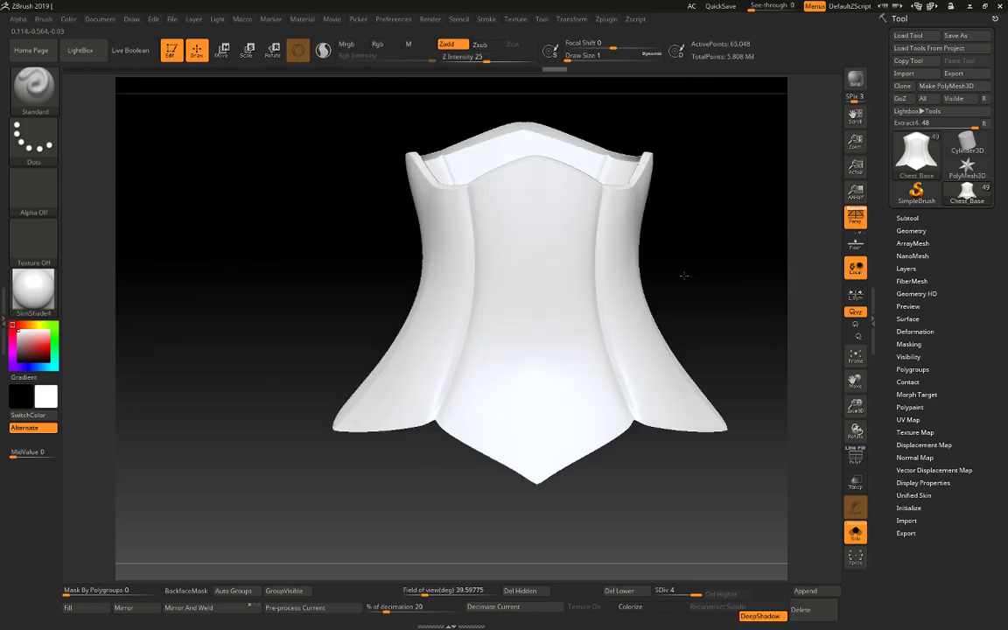
{"action": "key", "text": "shift+f"}
{"action": "key", "text": "shift+f"}
{"action": "left_click_drag", "start_coordinate": [677, 299], "coordinate": [552, 268]}
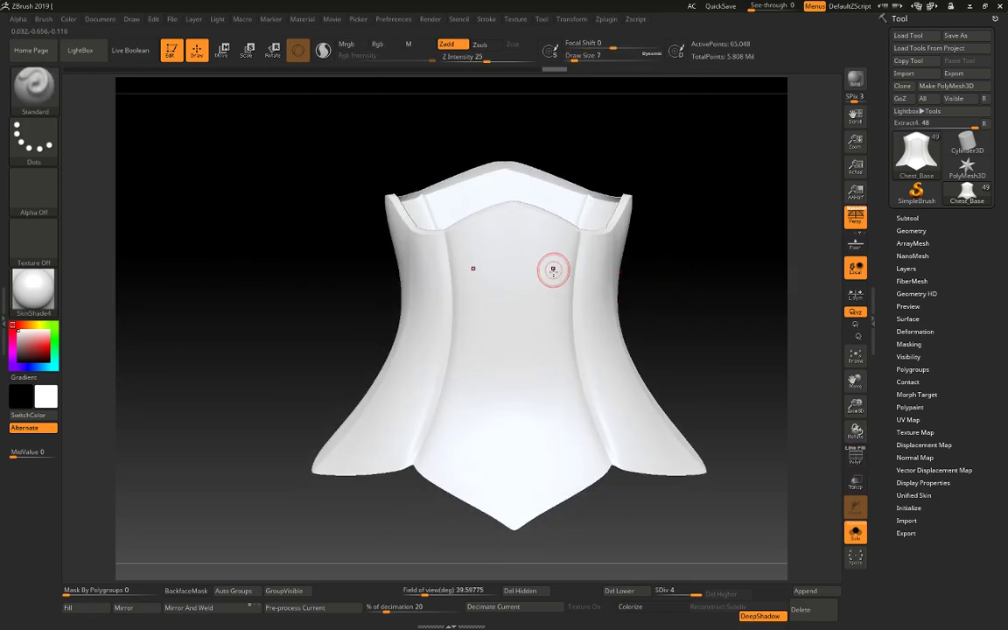
{"action": "mouse_move", "coordinate": [466, 237]}
{"action": "left_mouse_down", "text": "ctrl"}
{"action": "mouse_move", "coordinate": [557, 244]}
{"action": "mouse_move", "coordinate": [506, 350]}
{"action": "left_mouse_up", "text": "ctrl"}
Extend the mask into a Y, clear it, and subdivide the chest base to level 5
{"action": "left_click_drag", "start_coordinate": [507, 289], "coordinate": [442, 337], "text": "ctrl"}
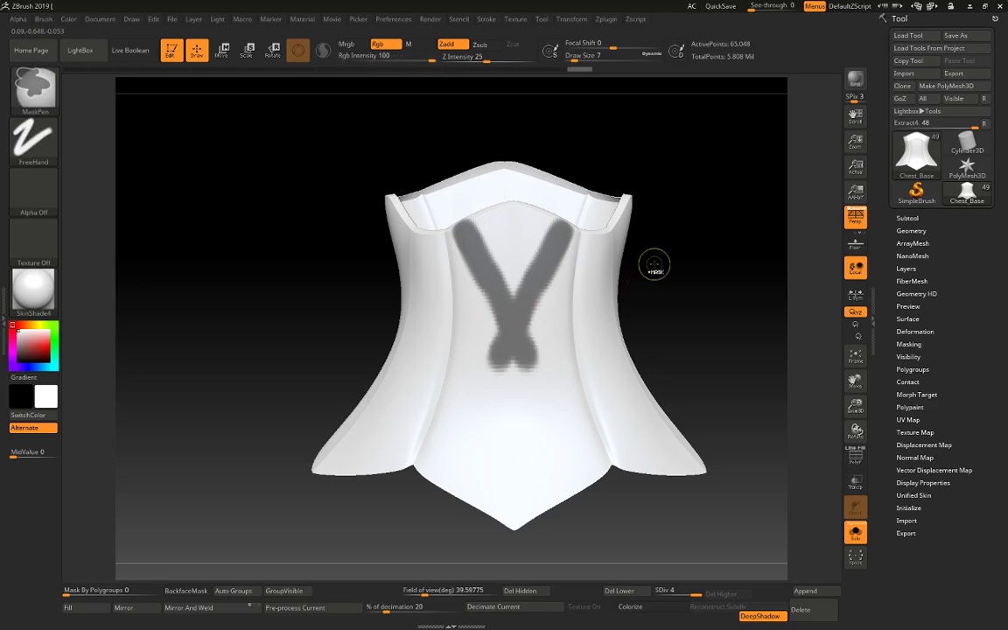
{"action": "left_click", "coordinate": [649, 273], "text": "ctrl"}
{"action": "key", "text": "d"}
{"action": "mouse_move", "coordinate": [685, 267]}
{"action": "left_mouse_down", "text": "alt"}
{"action": "mouse_move", "coordinate": [700, 305]}
{"action": "mouse_move", "coordinate": [610, 234]}
{"action": "left_mouse_up", "text": "alt"}
{"action": "key", "text": "shift+f"}
{"action": "key", "text": "shift+f"}
Apply BasicMaterial with Solo toggled back on, and bring the character reference image forward
{"action": "key", "text": "alt+s"}
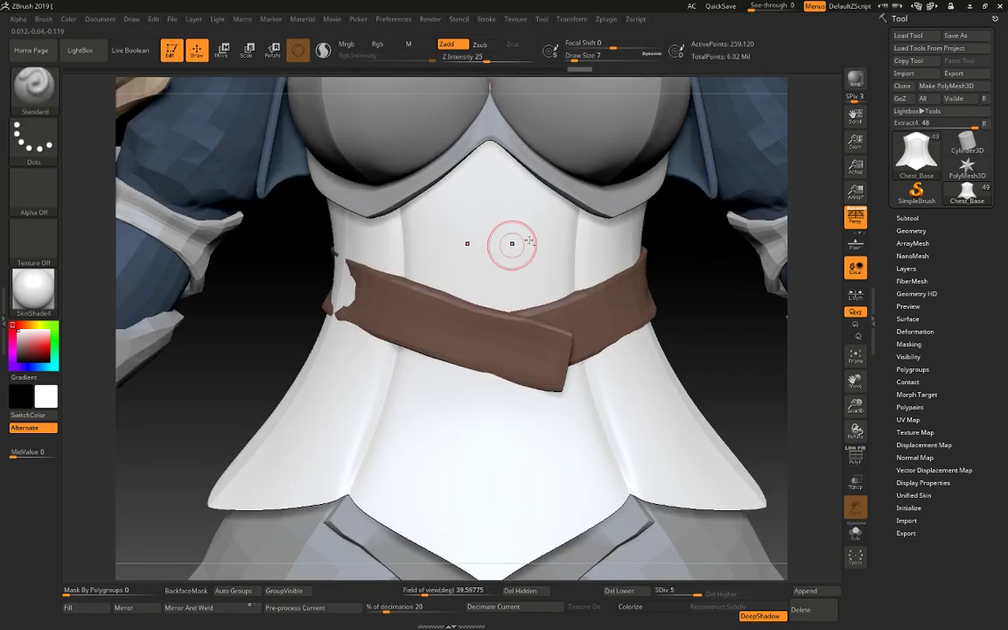
{"action": "left_click", "coordinate": [48, 295]}
{"action": "left_click", "coordinate": [148, 475]}
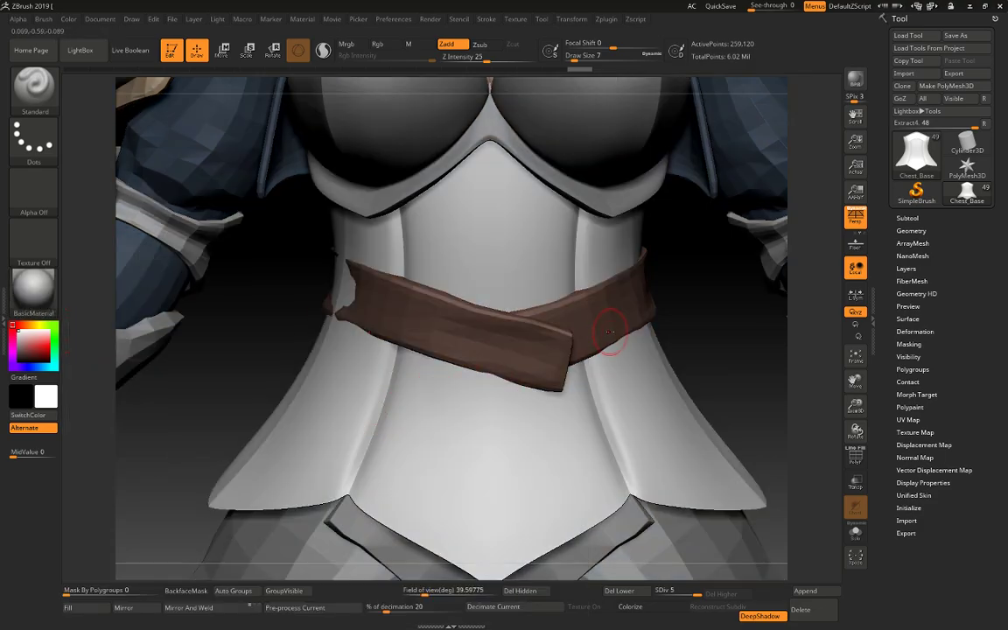
{"action": "key", "text": "alt+s"}
{"action": "key", "text": "["}
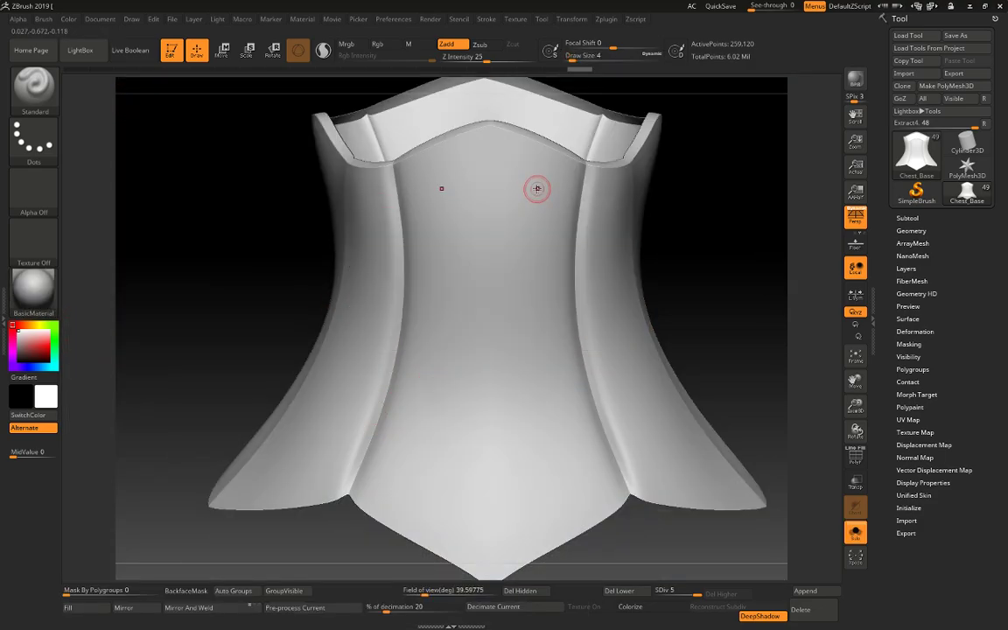
{"action": "key", "text": "alt+Tab"}
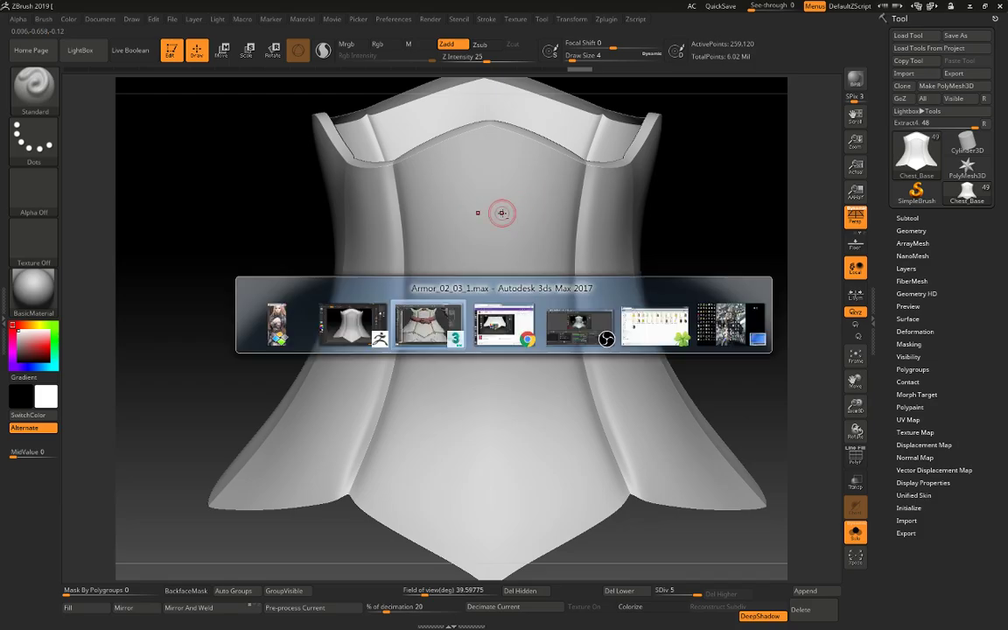
{"action": "key", "text": "alt+shift+Tab"}
{"action": "key", "text": "alt+shift+Tab"}
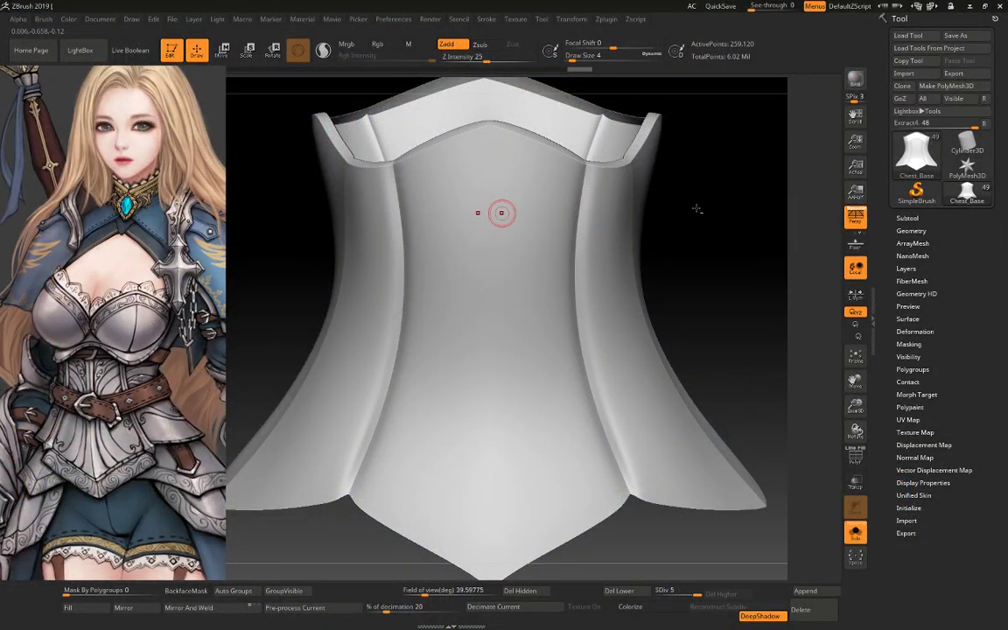
{"action": "left_click_drag", "start_coordinate": [697, 208], "coordinate": [560, 278]}
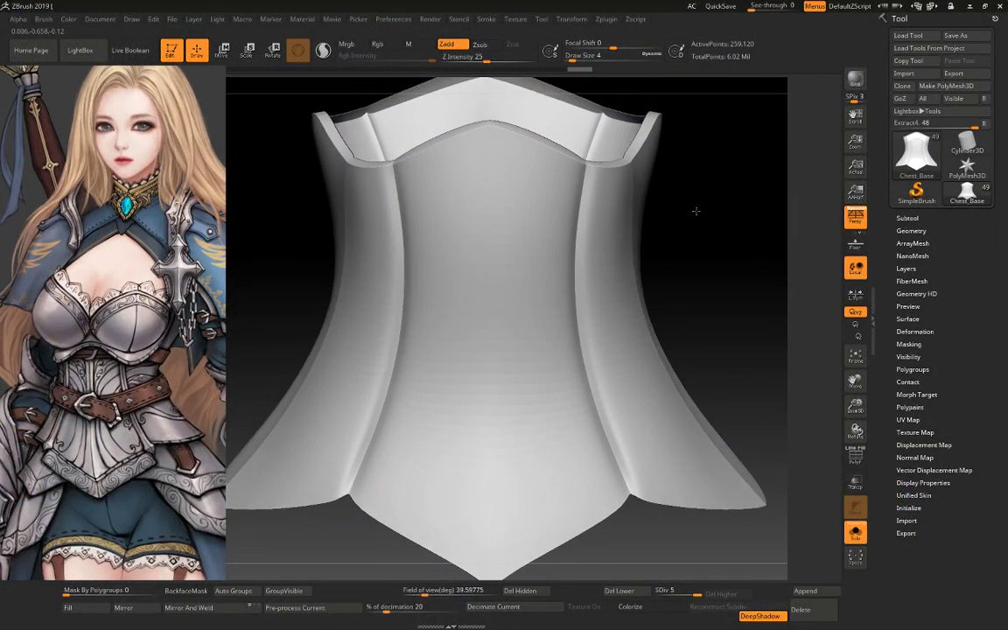
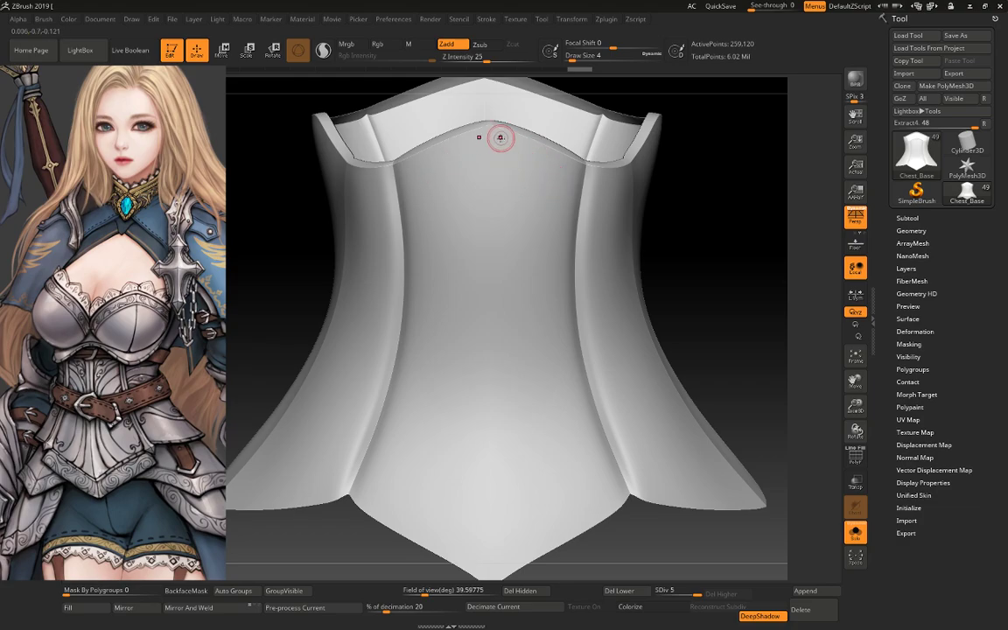
Mask a strip down the corset's centre front from the collar to the lower tip
{"action": "key", "text": "r"}
{"action": "mouse_move", "coordinate": [496, 134]}
{"action": "left_mouse_down"}
{"action": "mouse_move", "coordinate": [490, 235]}
{"action": "mouse_move", "coordinate": [516, 557]}
{"action": "left_mouse_up"}
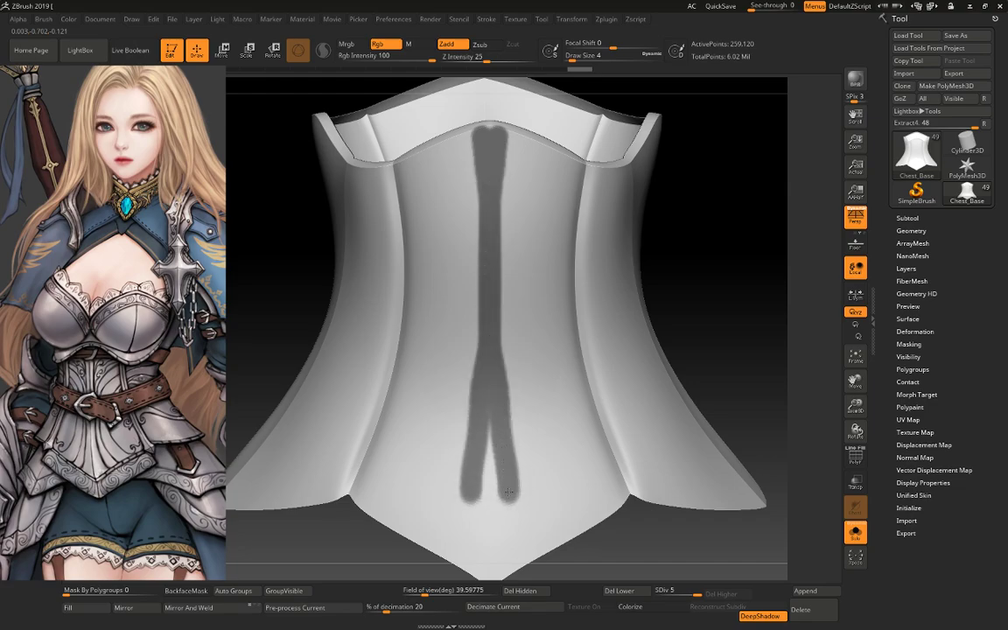
{"action": "right_click_drag", "start_coordinate": [516, 558], "coordinate": [499, 338]}
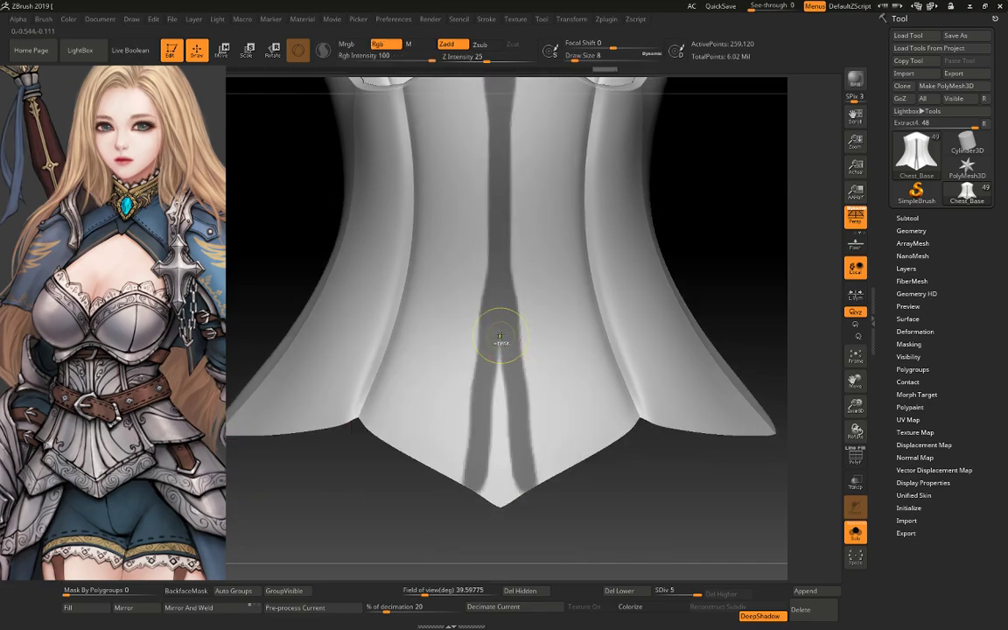
{"action": "mouse_move", "coordinate": [491, 359]}
{"action": "left_mouse_down"}
{"action": "mouse_move", "coordinate": [500, 353]}
{"action": "mouse_move", "coordinate": [496, 410]}
{"action": "mouse_move", "coordinate": [512, 490]}
{"action": "left_mouse_up"}
{"action": "key", "text": "space"}
{"action": "key", "text": "space"}
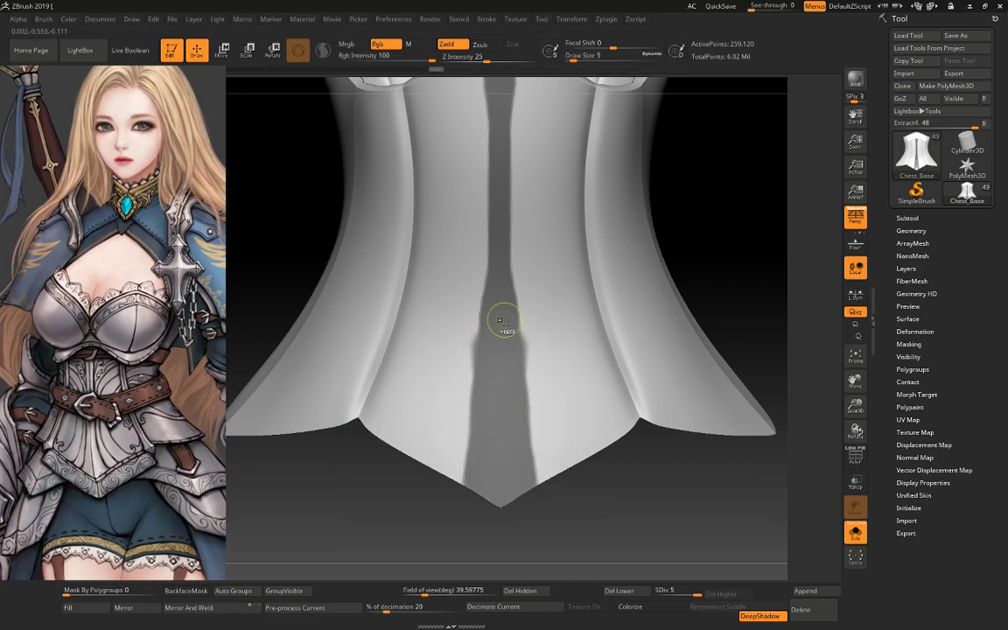
Reduce the brush size to 2 and fill the gap in the centre mask strip
{"action": "key", "text": "f"}
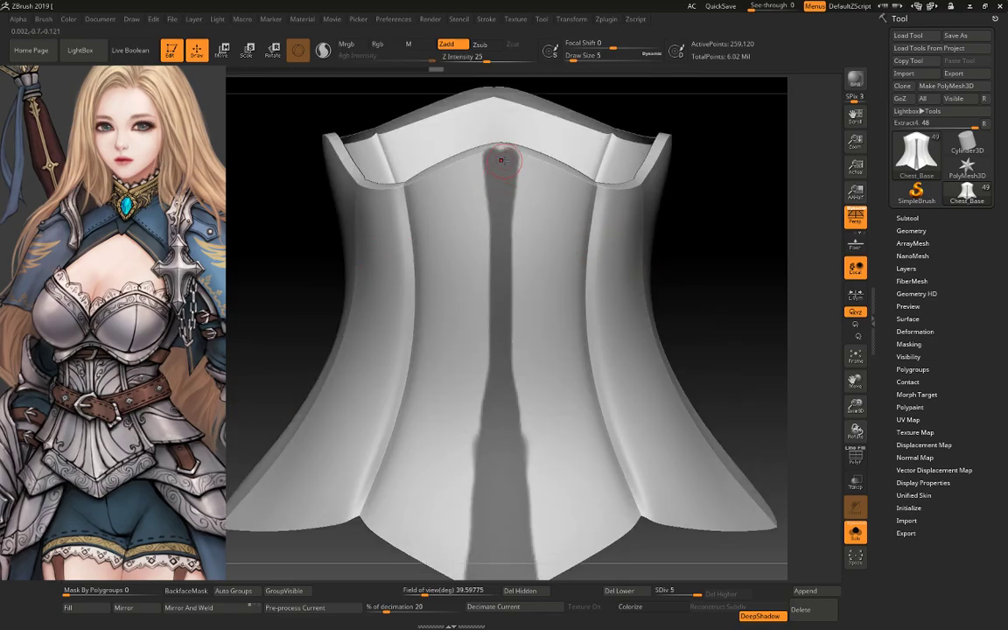
{"action": "key", "text": "space"}
{"action": "left_click", "coordinate": [501, 160]}
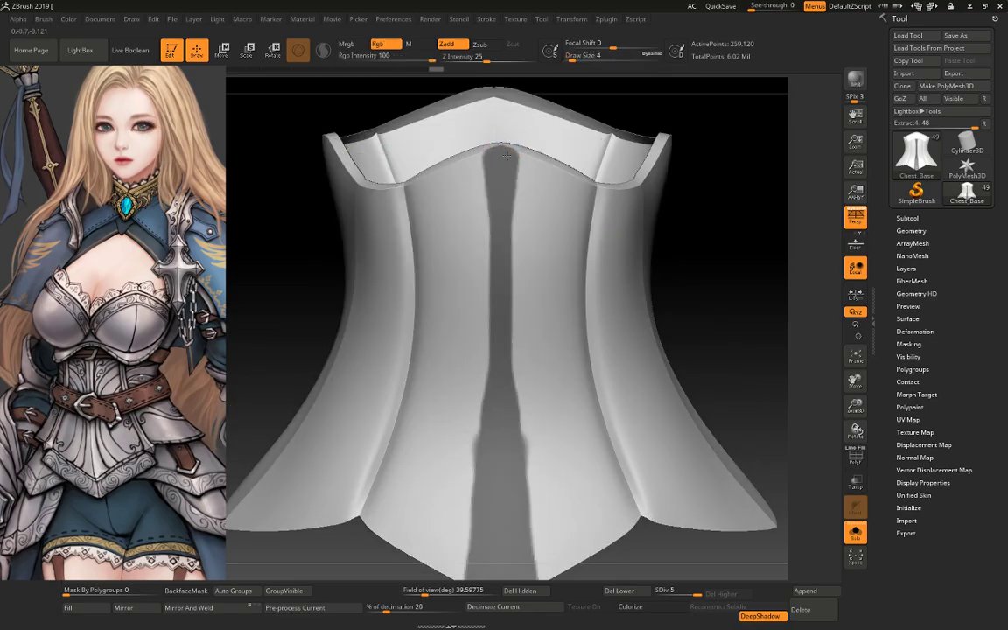
{"action": "key", "text": "space"}
{"action": "left_click", "coordinate": [508, 155]}
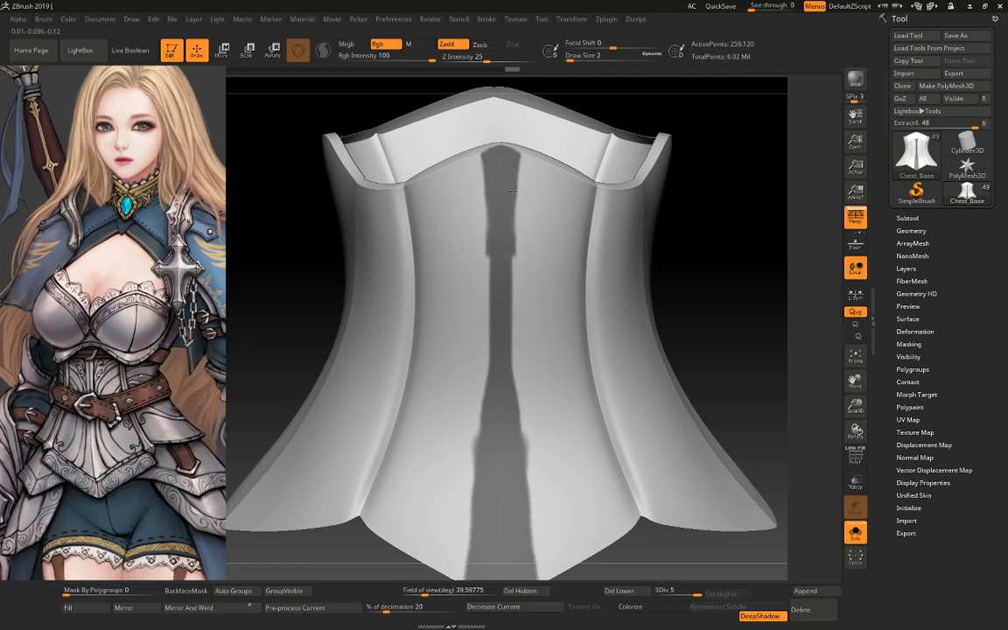
{"action": "left_click_drag", "start_coordinate": [514, 339], "coordinate": [516, 413]}
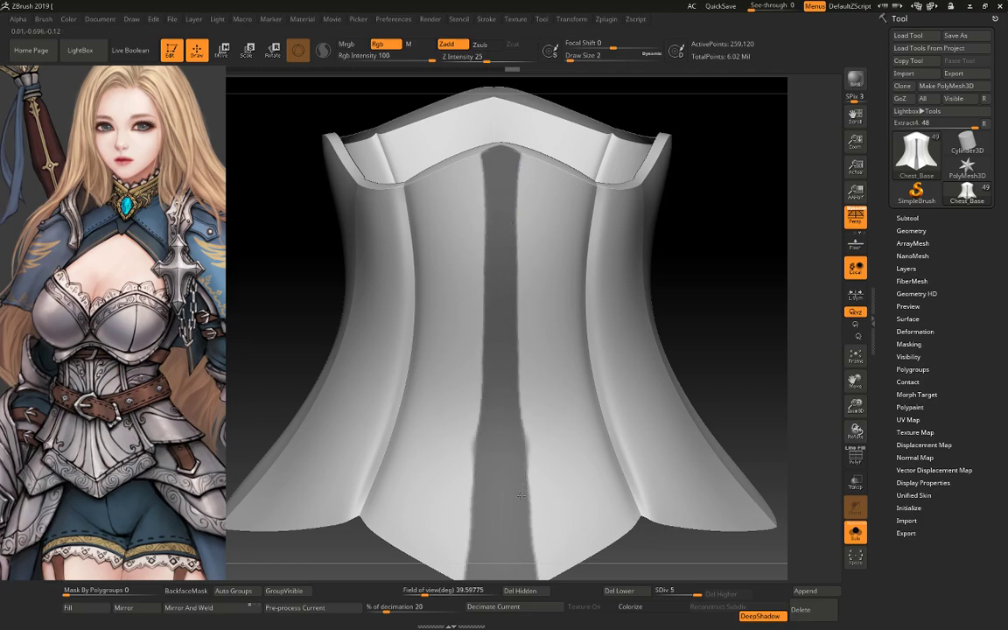
Orbit around the collar and lower half to check the mask, ending in a front view
{"action": "left_click_drag", "start_coordinate": [677, 554], "coordinate": [558, 322]}
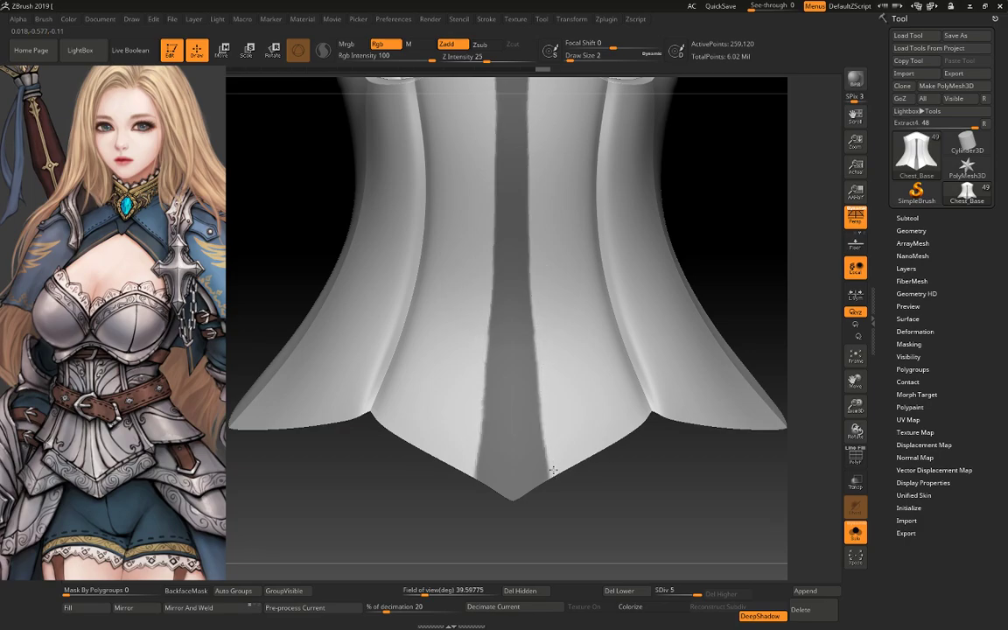
{"action": "left_click_drag", "start_coordinate": [704, 241], "coordinate": [713, 295]}
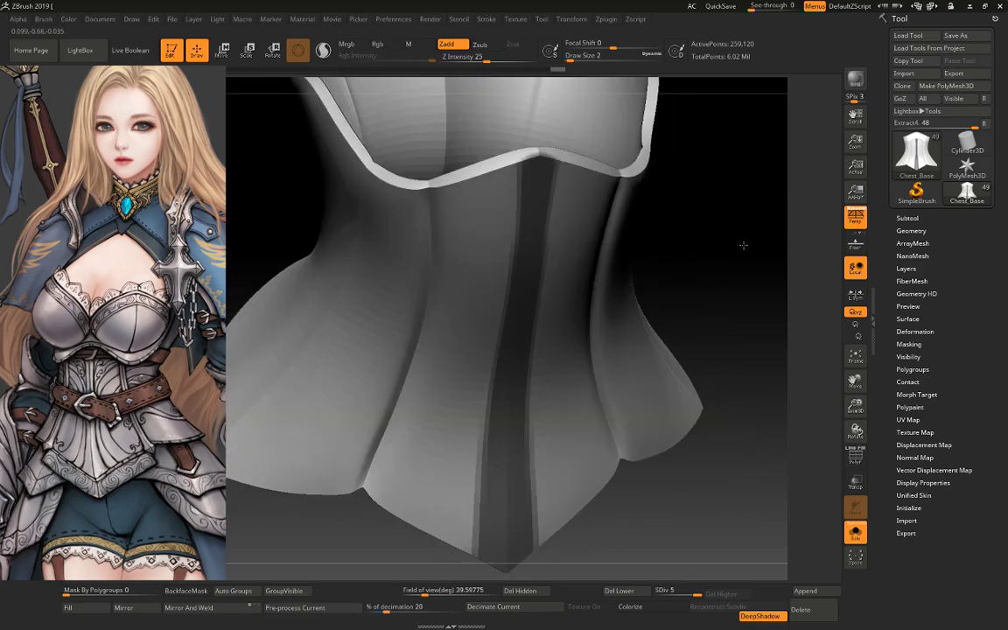
{"action": "left_click_drag", "start_coordinate": [711, 199], "coordinate": [716, 162]}
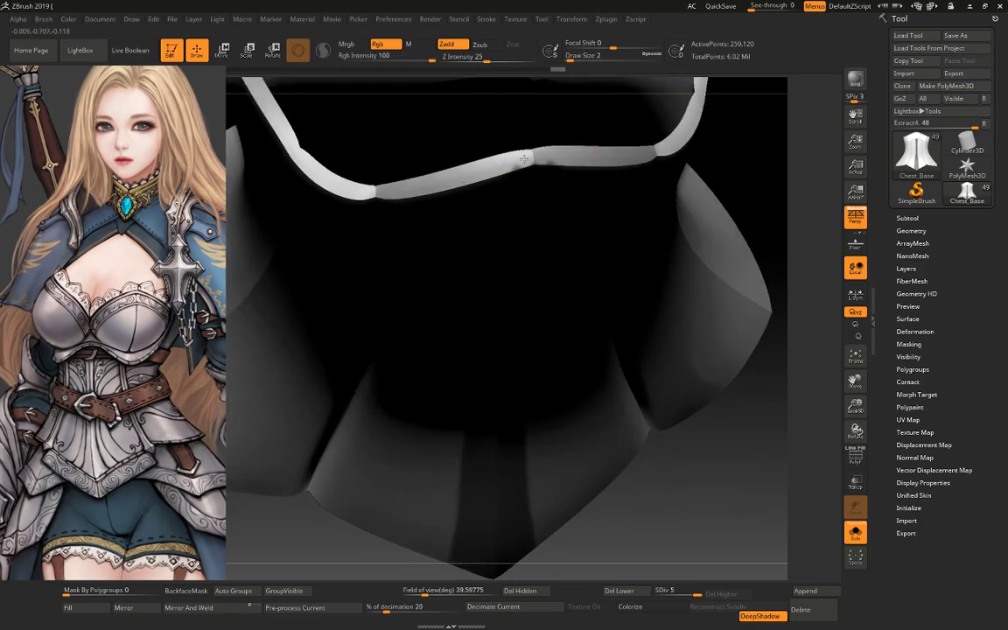
{"action": "mouse_move", "coordinate": [668, 131]}
{"action": "left_mouse_down"}
{"action": "mouse_move", "coordinate": [733, 86]}
{"action": "mouse_move", "coordinate": [817, 395]}
{"action": "left_mouse_up"}
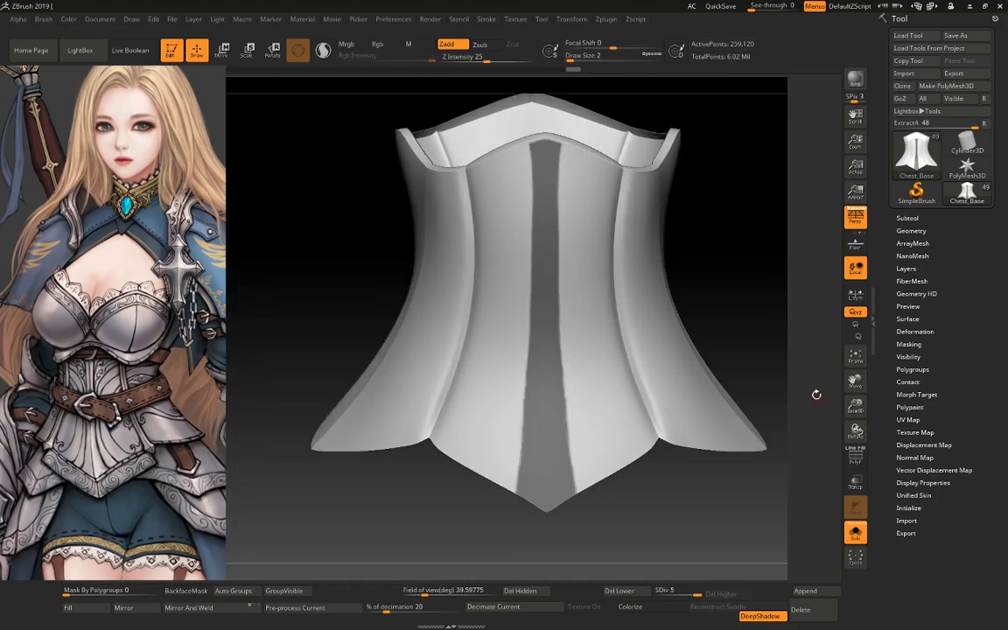
Extract the masked centre strip at 0.005 thickness and accept it as the Extract2 subtool
{"action": "left_click", "coordinate": [910, 225]}
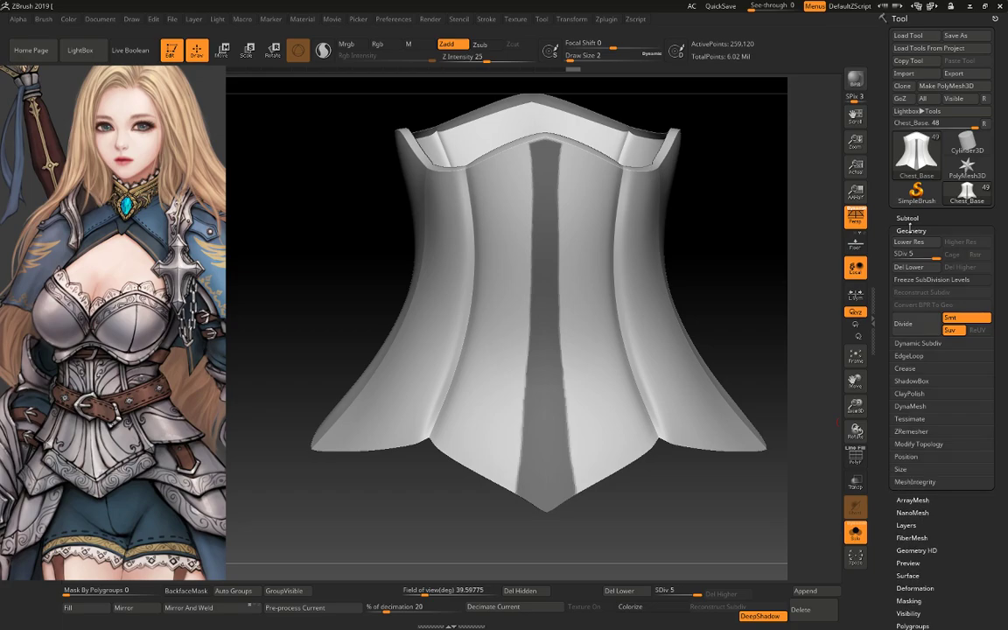
{"action": "left_click", "coordinate": [911, 229]}
{"action": "left_click", "coordinate": [907, 218]}
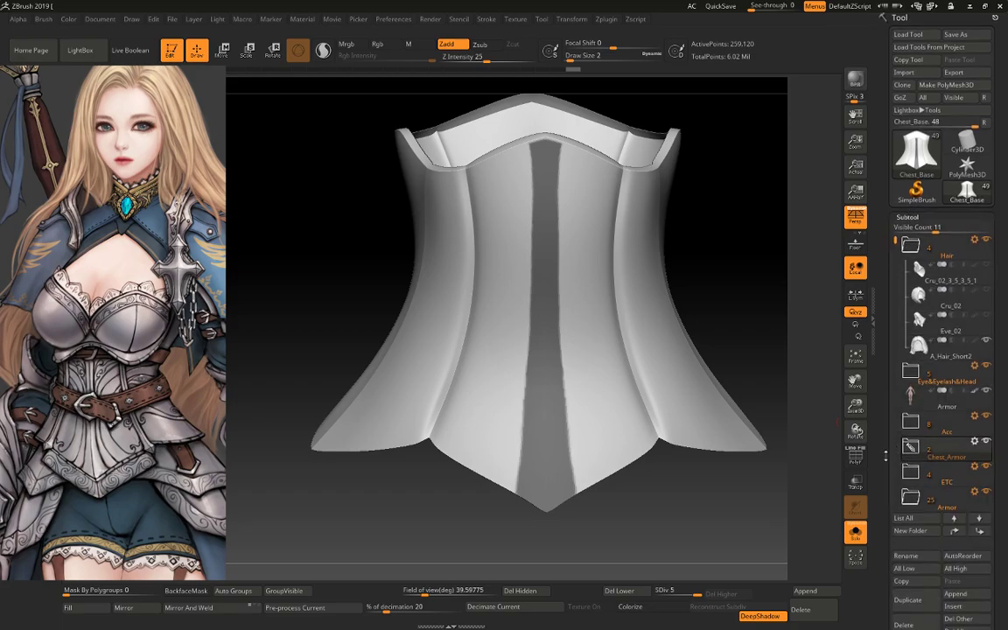
{"action": "left_click_drag", "start_coordinate": [886, 455], "coordinate": [881, 302]}
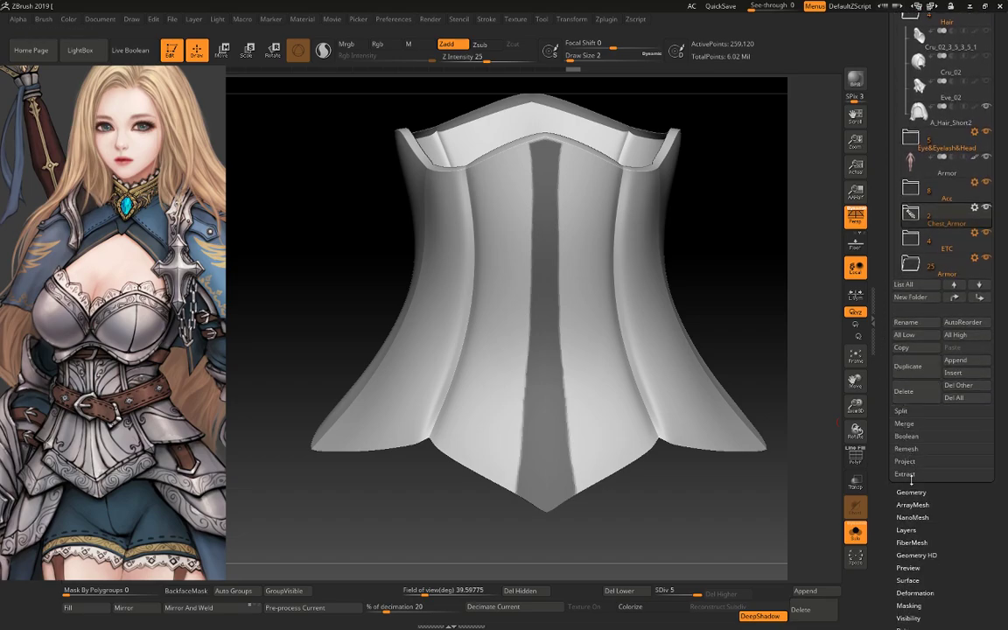
{"action": "left_click", "coordinate": [906, 474]}
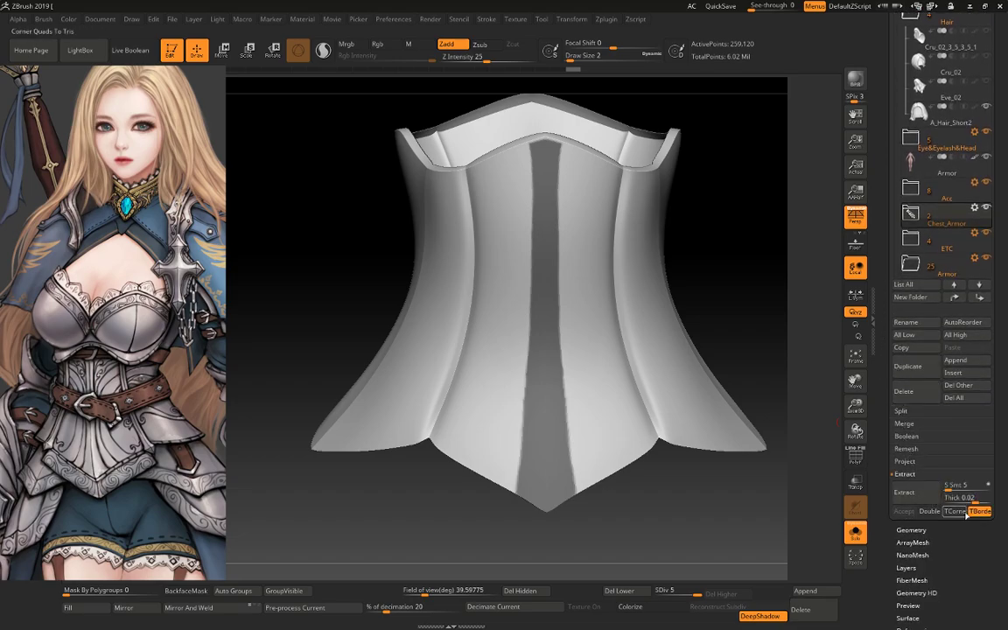
{"action": "left_click", "coordinate": [928, 500]}
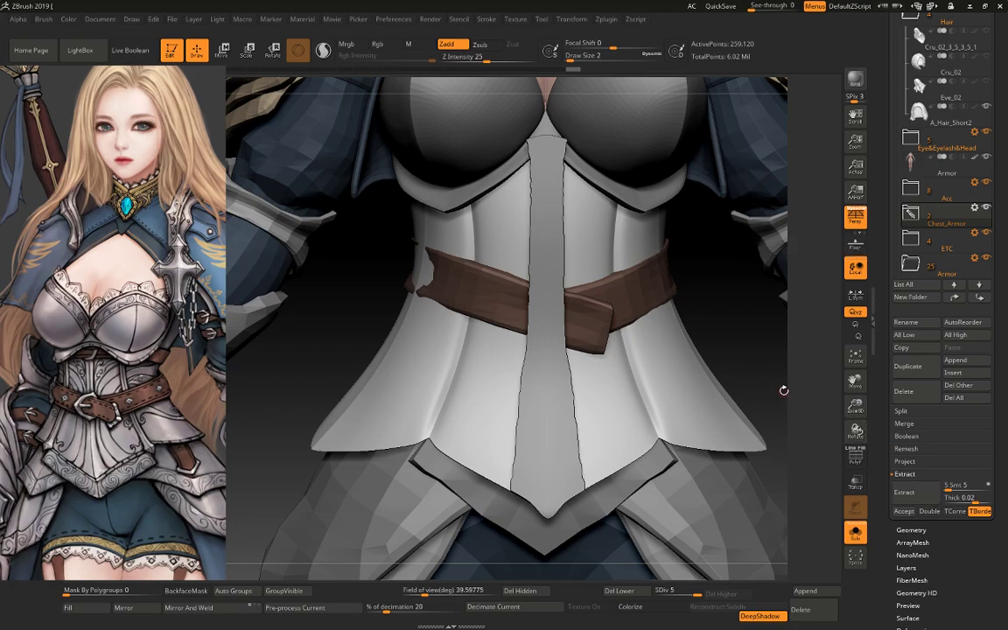
{"action": "left_click_drag", "start_coordinate": [786, 401], "coordinate": [855, 454]}
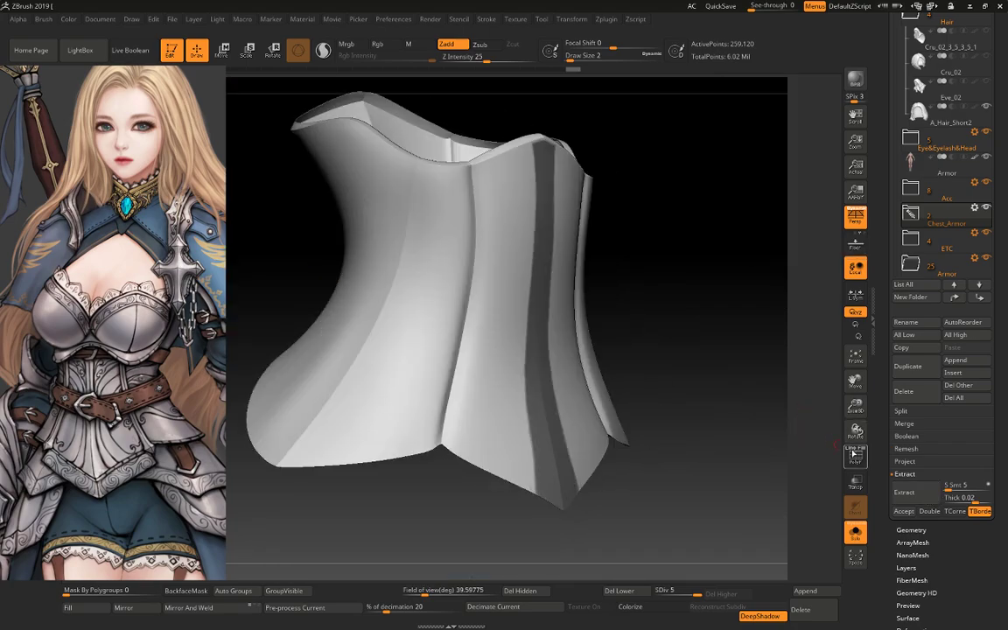
{"action": "left_click", "coordinate": [923, 499]}
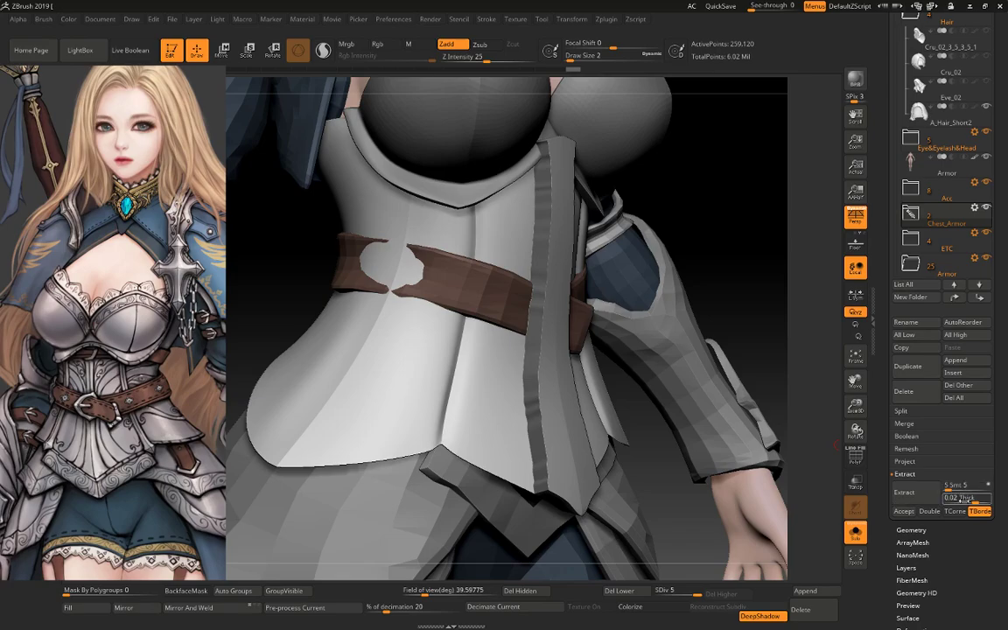
{"action": "left_click_drag", "start_coordinate": [966, 498], "coordinate": [952, 497]}
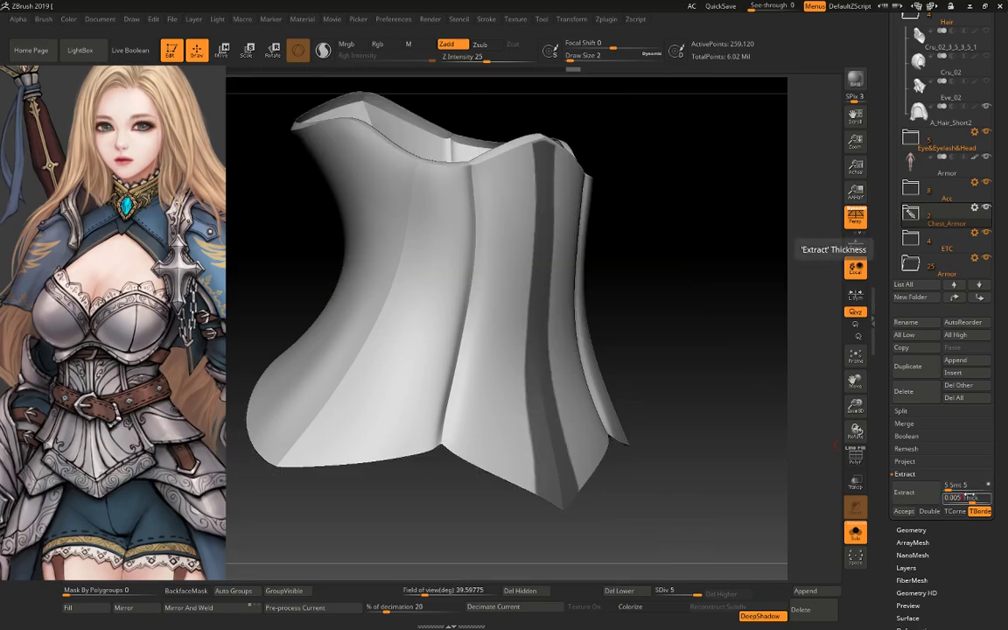
{"action": "left_click", "coordinate": [907, 495]}
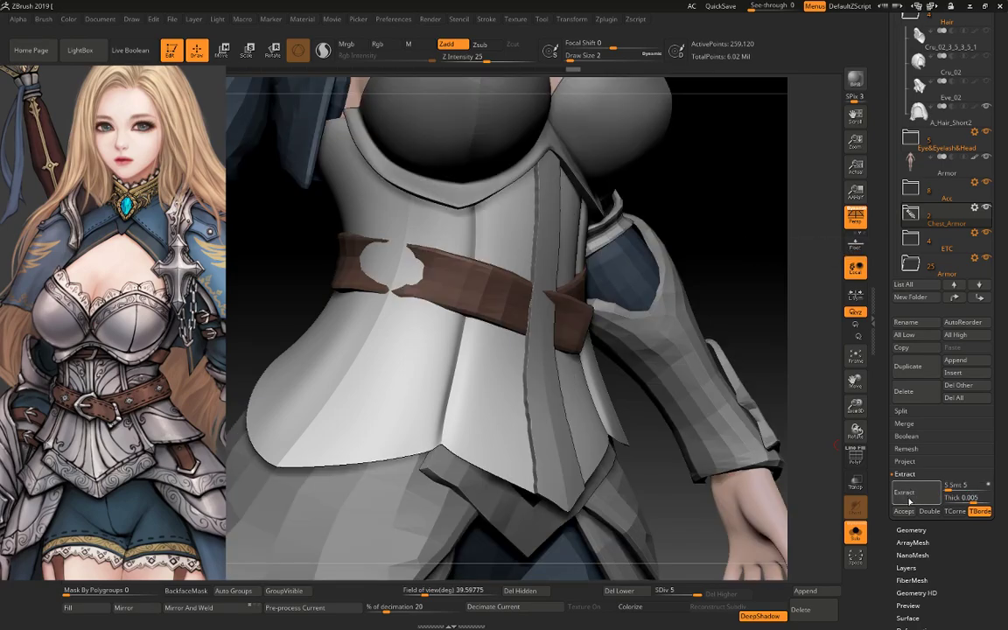
{"action": "left_click", "coordinate": [905, 511]}
Rotate the new strip to a front view and toggle its wireframe and polygroup display
{"action": "mouse_move", "coordinate": [738, 360]}
{"action": "left_mouse_down", "text": "shift"}
{"action": "mouse_move", "coordinate": [704, 342]}
{"action": "mouse_move", "coordinate": [736, 365]}
{"action": "mouse_move", "coordinate": [681, 400]}
{"action": "mouse_move", "coordinate": [613, 358]}
{"action": "left_mouse_up", "text": "shift"}
{"action": "key", "text": "shift+f"}
{"action": "key", "text": "space"}
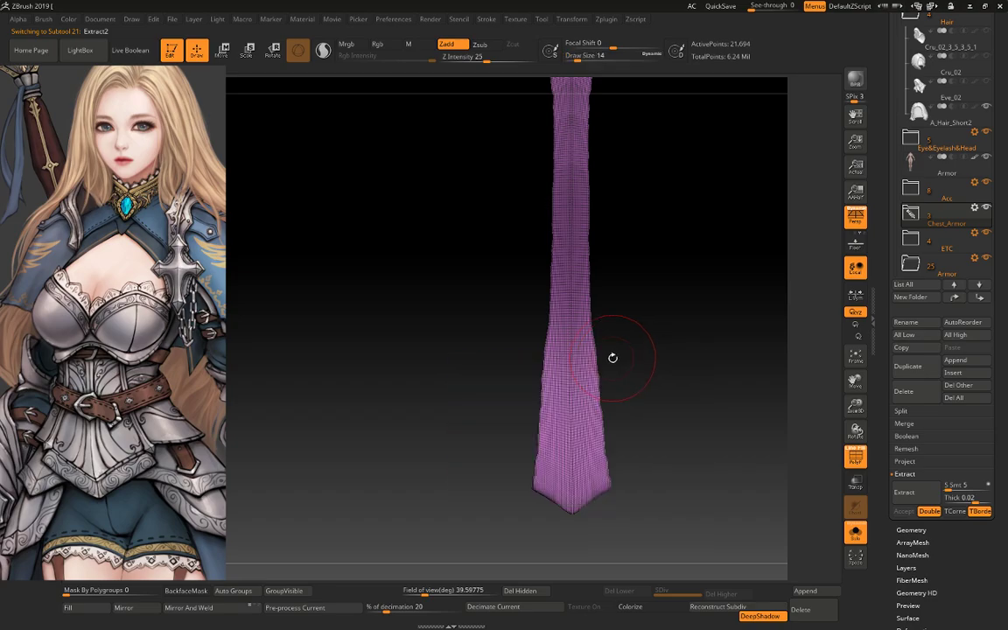
{"action": "key", "text": "shift+f"}
{"action": "scroll", "coordinate": [937, 411], "scroll_direction": "down", "scroll_amount": 5}
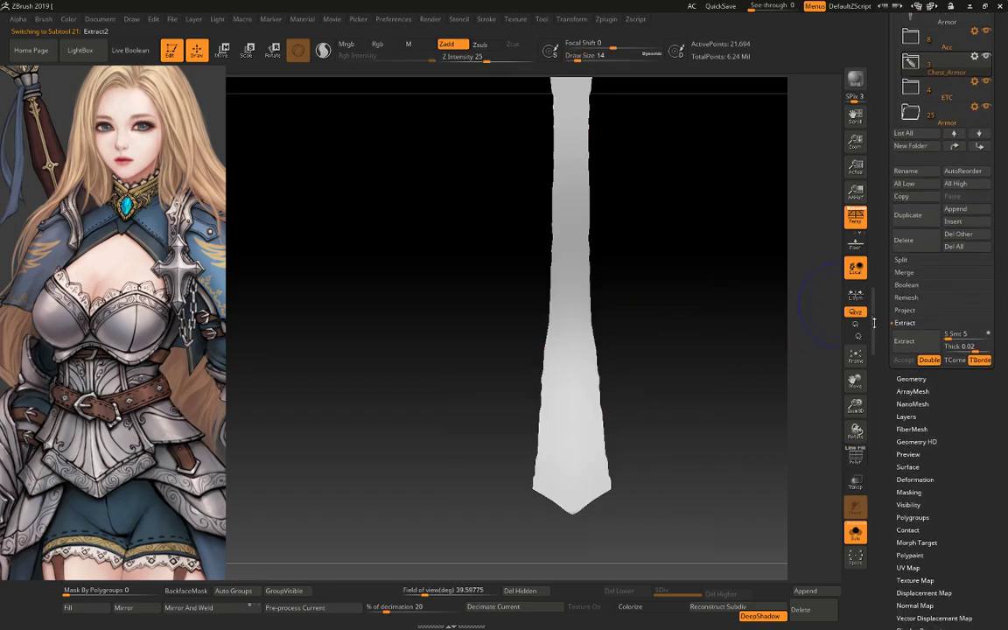
{"action": "mouse_move", "coordinate": [679, 345]}
{"action": "left_mouse_down"}
{"action": "mouse_move", "coordinate": [633, 373]}
{"action": "mouse_move", "coordinate": [599, 372]}
{"action": "mouse_move", "coordinate": [603, 395]}
{"action": "mouse_move", "coordinate": [611, 391]}
{"action": "left_mouse_up"}
Isolate one polygroup of the strip and delete the hidden polygons, leaving 11,411 points
{"action": "key", "text": "shift+f"}
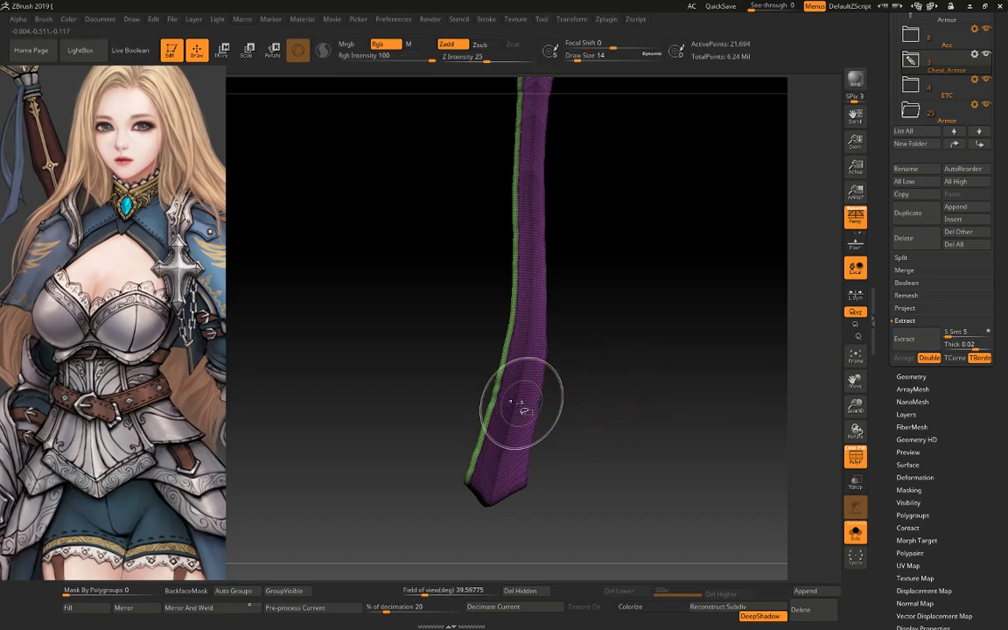
{"action": "left_click", "coordinate": [515, 401], "text": "ctrl+shift"}
{"action": "mouse_move", "coordinate": [653, 322]}
{"action": "left_mouse_down"}
{"action": "mouse_move", "coordinate": [659, 403]}
{"action": "mouse_move", "coordinate": [618, 367]}
{"action": "left_mouse_up"}
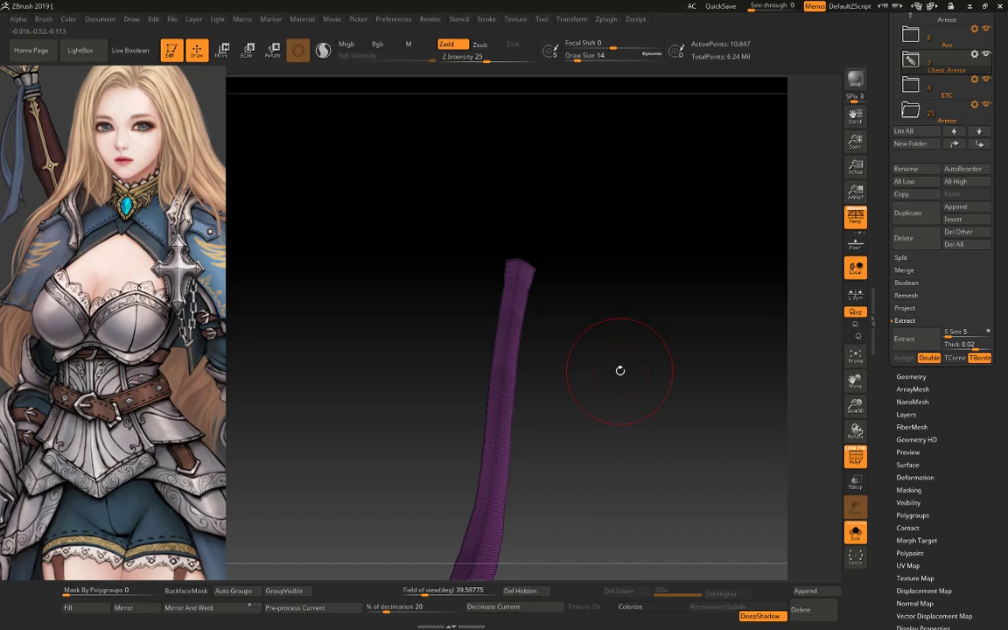
{"action": "left_click", "coordinate": [516, 412], "text": "ctrl+shift"}
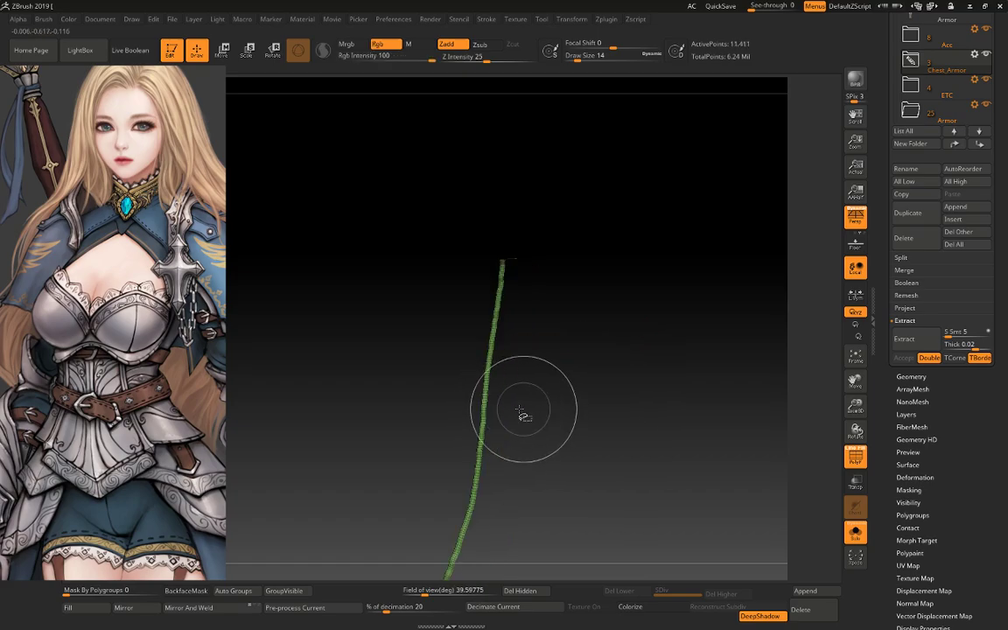
{"action": "mouse_move", "coordinate": [521, 416]}
{"action": "left_mouse_down"}
{"action": "mouse_move", "coordinate": [642, 352]}
{"action": "mouse_move", "coordinate": [659, 367]}
{"action": "left_mouse_up"}
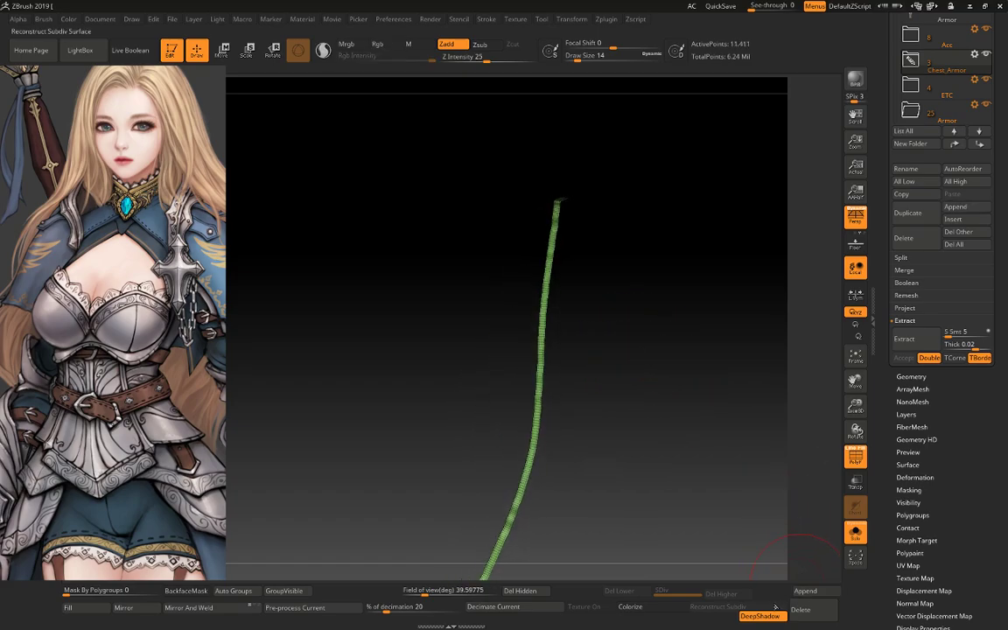
{"action": "left_click", "coordinate": [534, 594]}
{"action": "mouse_move", "coordinate": [608, 495]}
{"action": "left_mouse_down"}
{"action": "mouse_move", "coordinate": [664, 495]}
{"action": "mouse_move", "coordinate": [886, 404]}
{"action": "left_mouse_up"}
{"action": "left_click", "coordinate": [911, 377]}
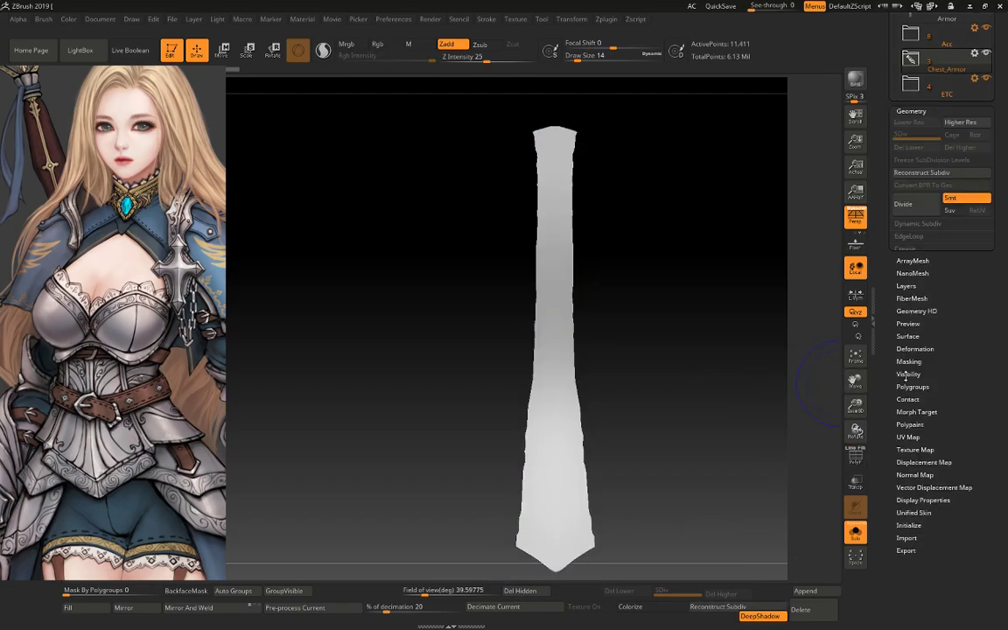
ZRemesh the Extract2 strip with Target Polygons Count 0.1 into an even quad grid
{"action": "left_click", "coordinate": [911, 350]}
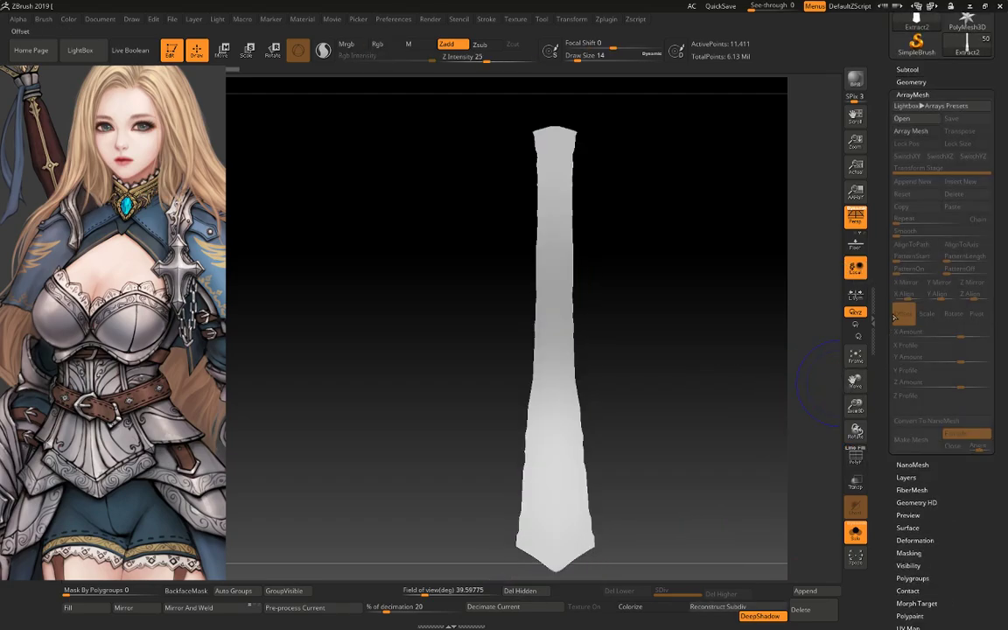
{"action": "left_click", "coordinate": [912, 94]}
{"action": "left_click", "coordinate": [911, 82]}
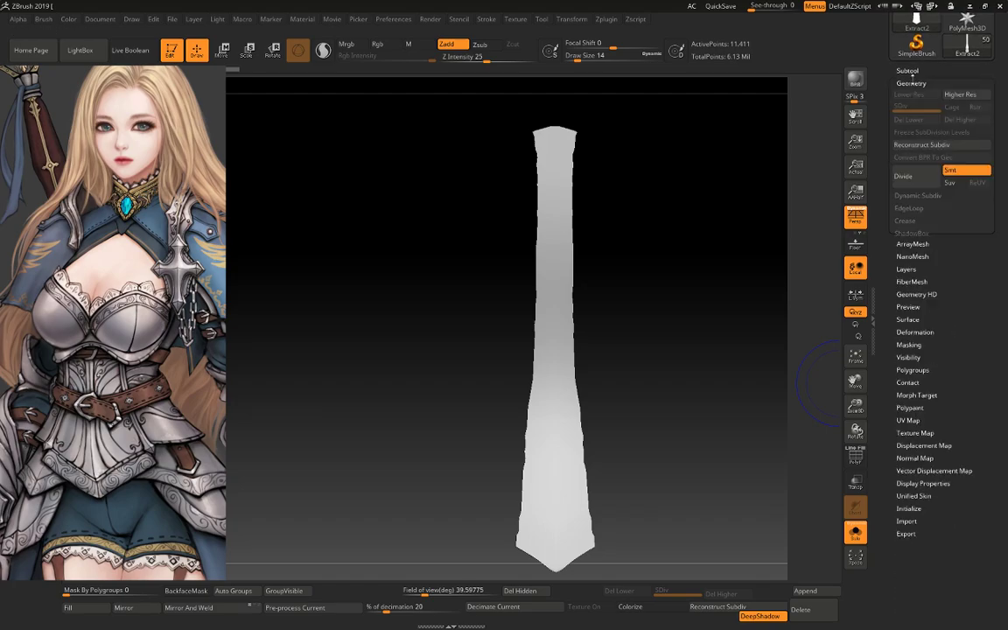
{"action": "left_click", "coordinate": [907, 209]}
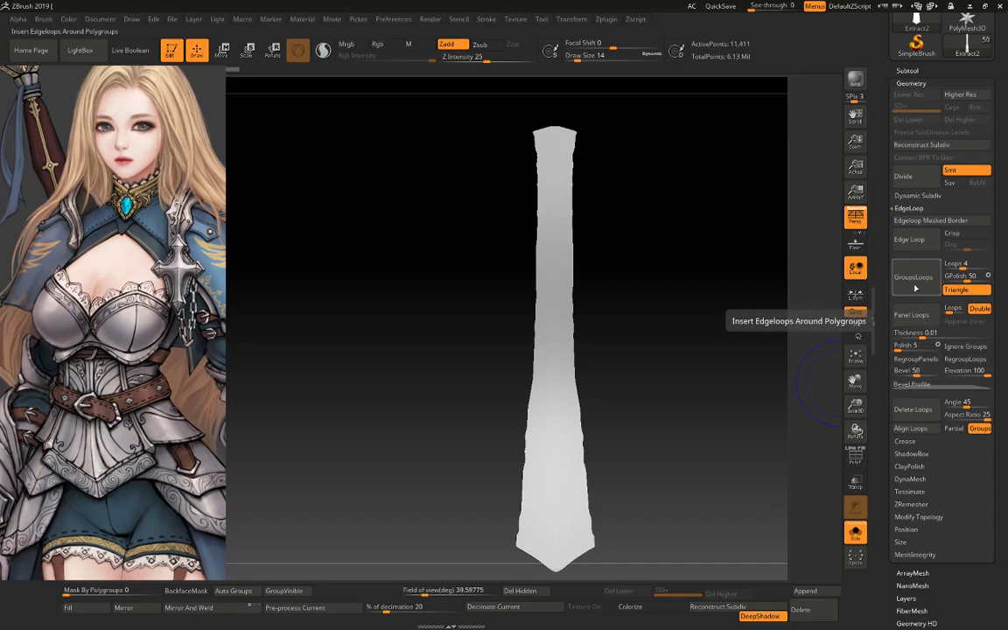
{"action": "left_click", "coordinate": [908, 209]}
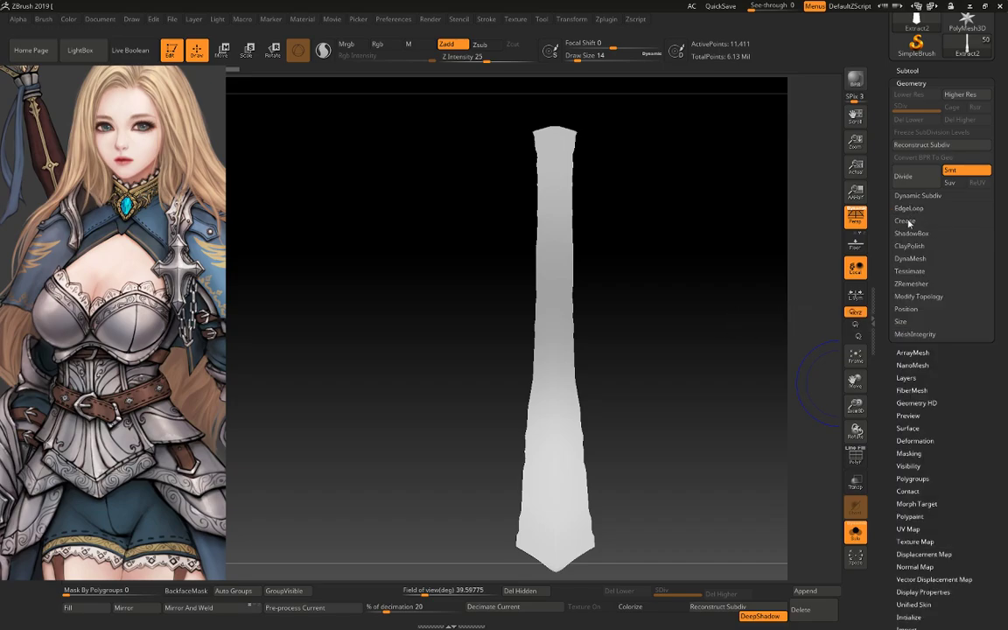
{"action": "left_click", "coordinate": [911, 284]}
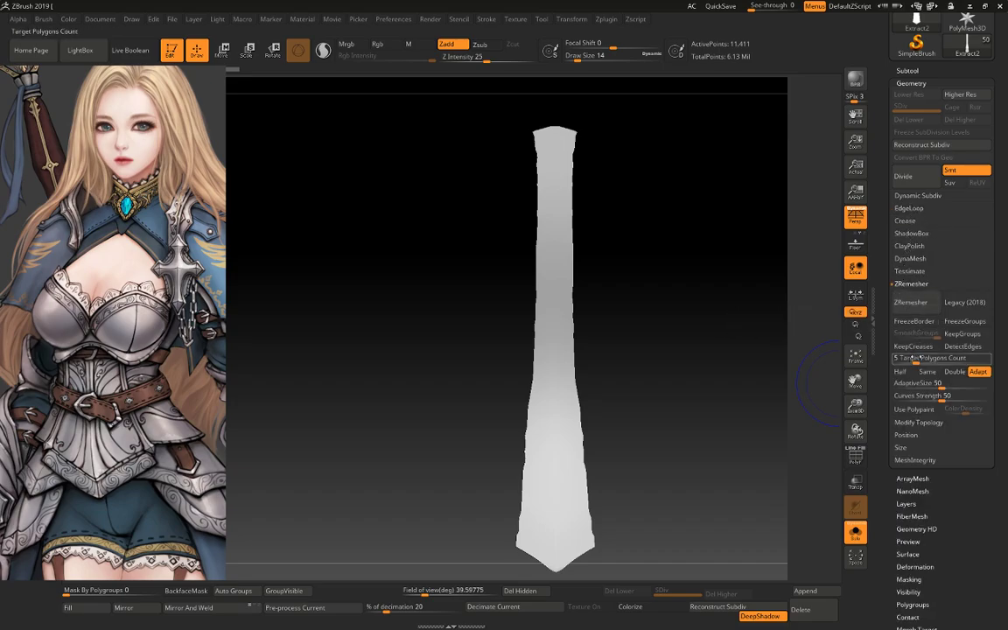
{"action": "left_click", "coordinate": [903, 359]}
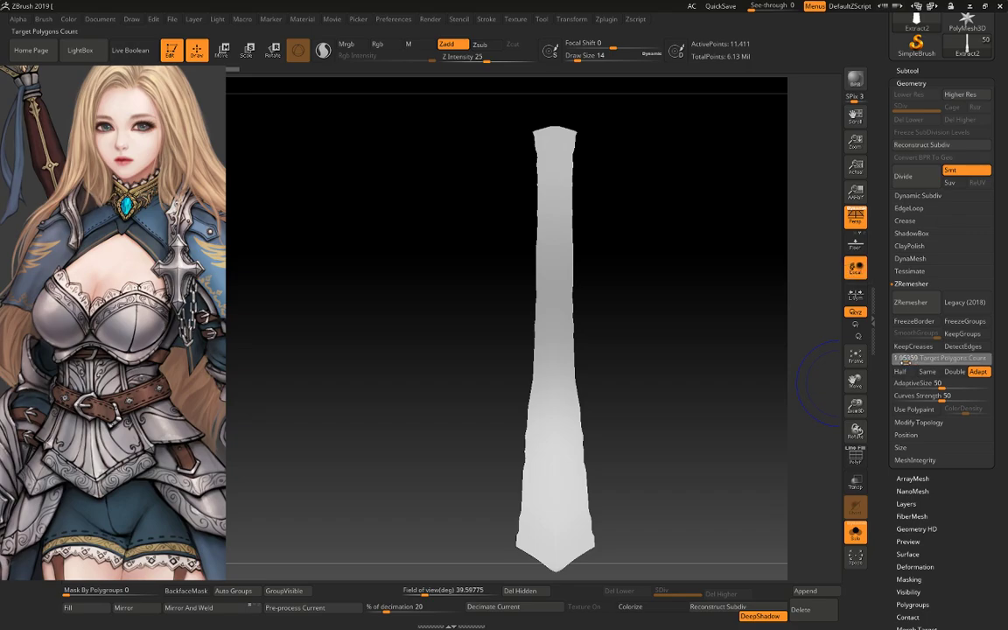
{"action": "left_click", "coordinate": [910, 304]}
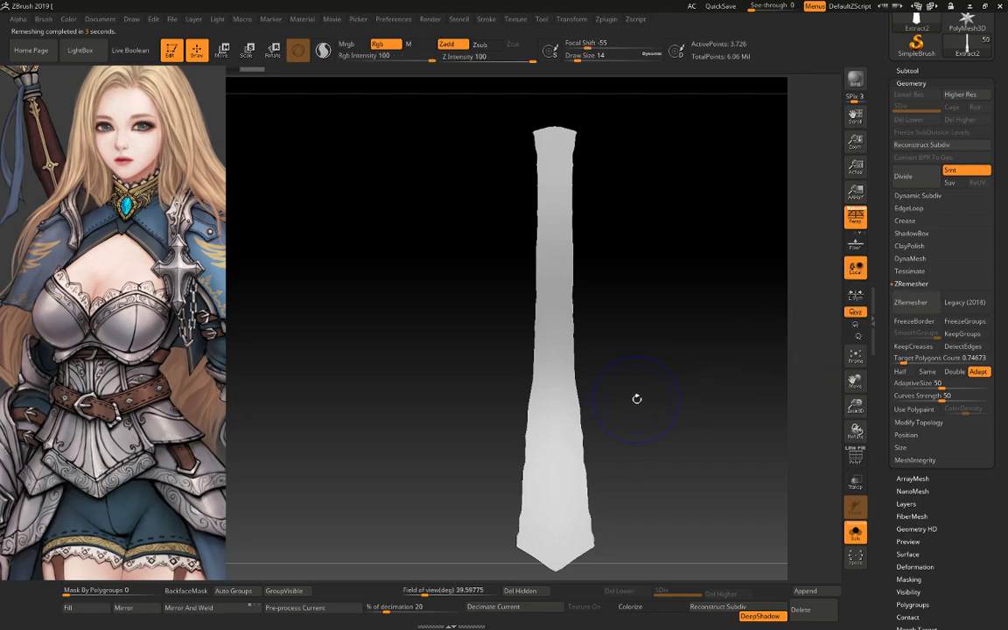
{"action": "key", "text": "shift+f"}
{"action": "type", "text": "0.1"}
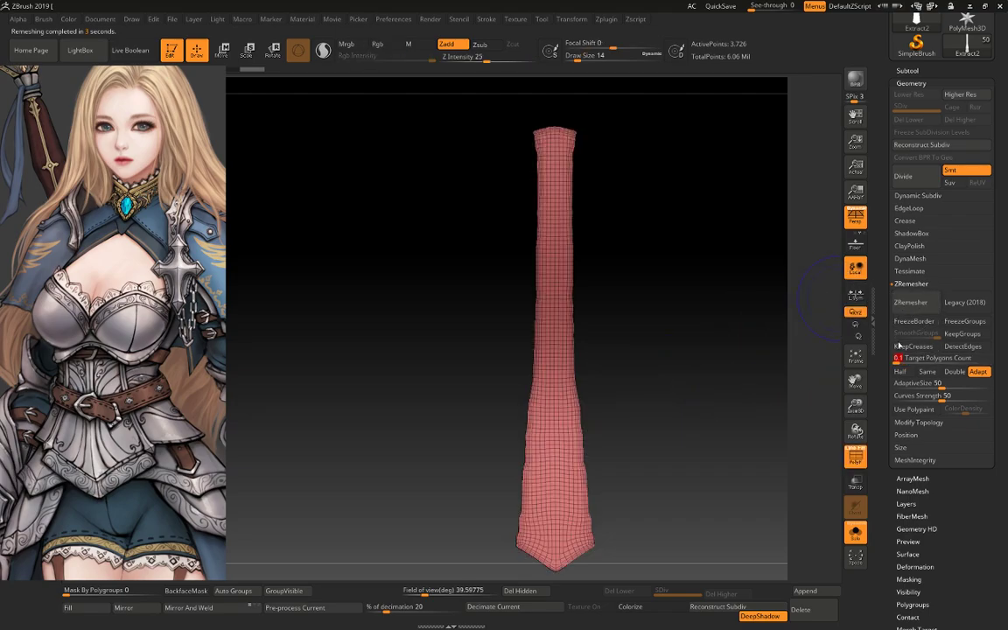
{"action": "left_click", "coordinate": [906, 303]}
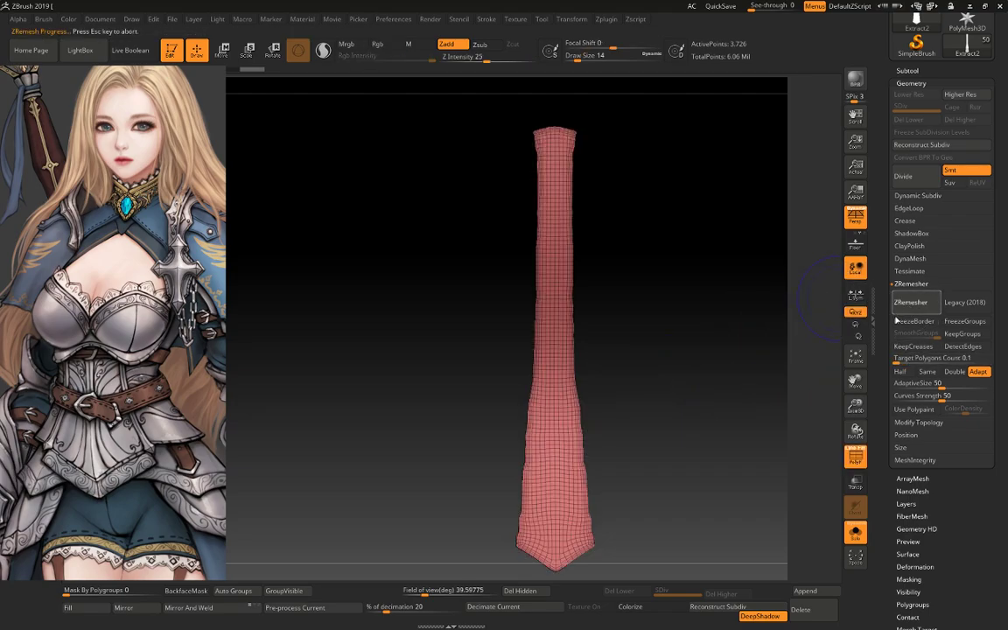
Zoom in on the remeshed strip, lower the Smooth brush intensity, and snap to a front view
{"action": "left_click_drag", "start_coordinate": [644, 490], "coordinate": [663, 398], "text": "alt"}
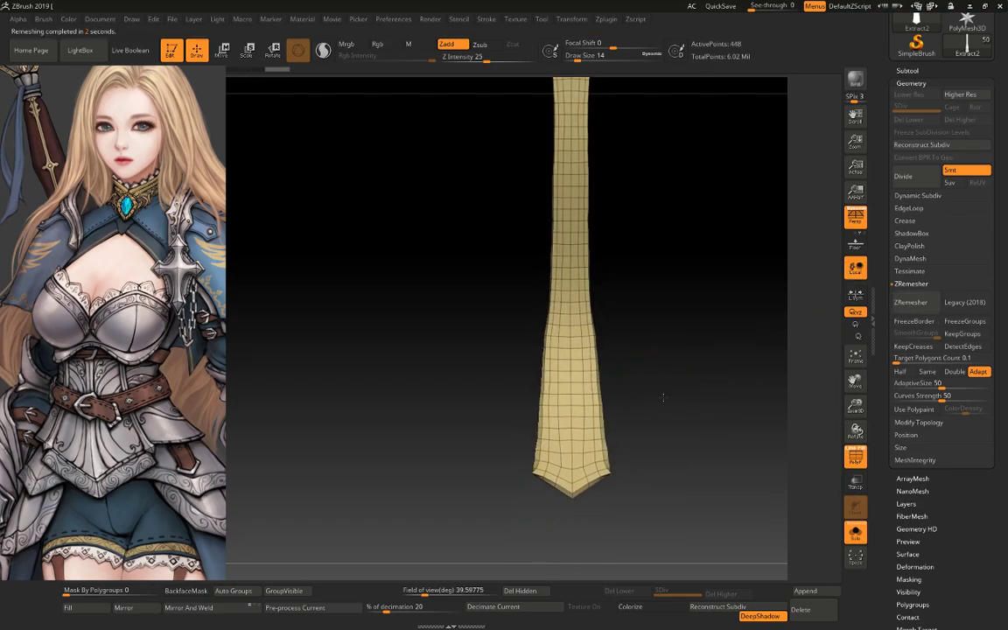
{"action": "key", "text": "space"}
{"action": "mouse_move", "coordinate": [655, 331]}
{"action": "left_mouse_down", "text": "alt"}
{"action": "mouse_move", "coordinate": [601, 323]}
{"action": "mouse_move", "coordinate": [589, 298]}
{"action": "left_mouse_up", "text": "alt"}
{"action": "key", "text": "space"}
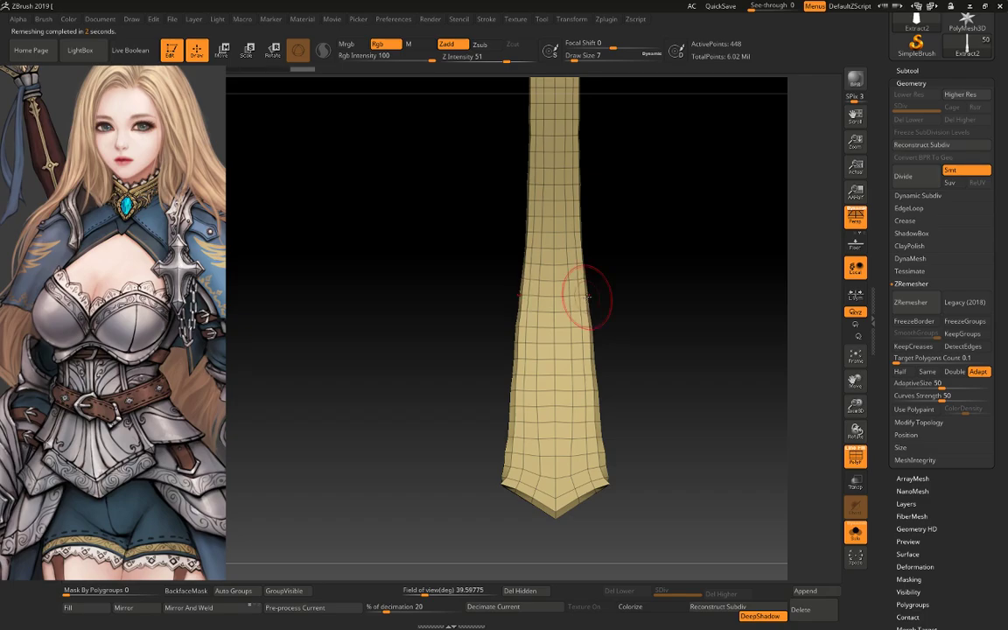
{"action": "key", "text": "shift"}
{"action": "mouse_move", "coordinate": [634, 407]}
{"action": "left_mouse_down"}
{"action": "mouse_move", "coordinate": [659, 405]}
{"action": "mouse_move", "coordinate": [663, 328]}
{"action": "mouse_move", "coordinate": [635, 454]}
{"action": "mouse_move", "coordinate": [648, 427]}
{"action": "mouse_move", "coordinate": [590, 418]}
{"action": "mouse_move", "coordinate": [612, 348]}
{"action": "left_mouse_up"}
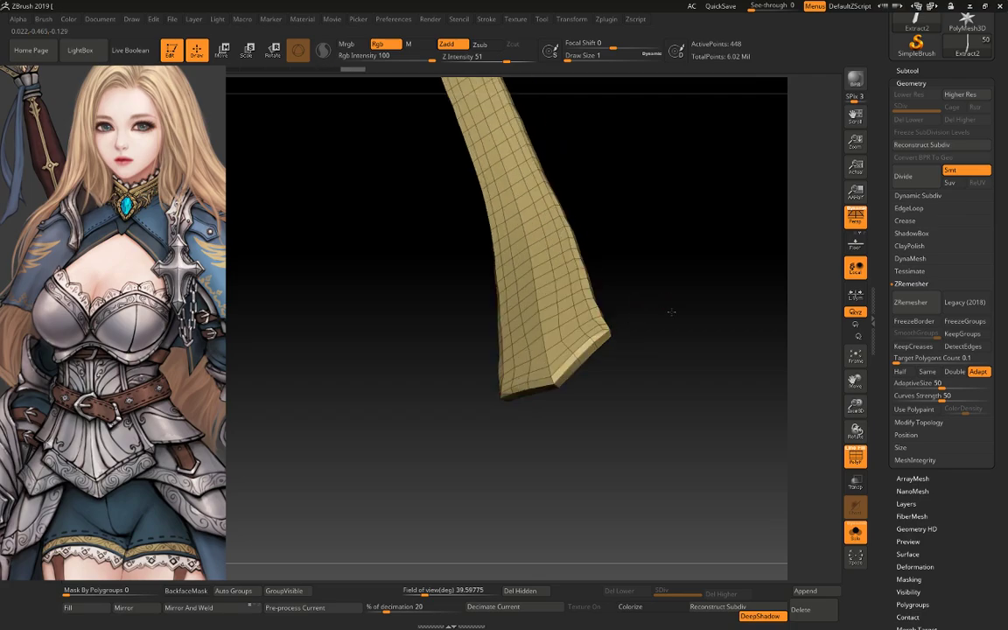
{"action": "left_click_drag", "start_coordinate": [600, 333], "coordinate": [673, 322], "text": "shift"}
{"action": "key", "text": "s"}
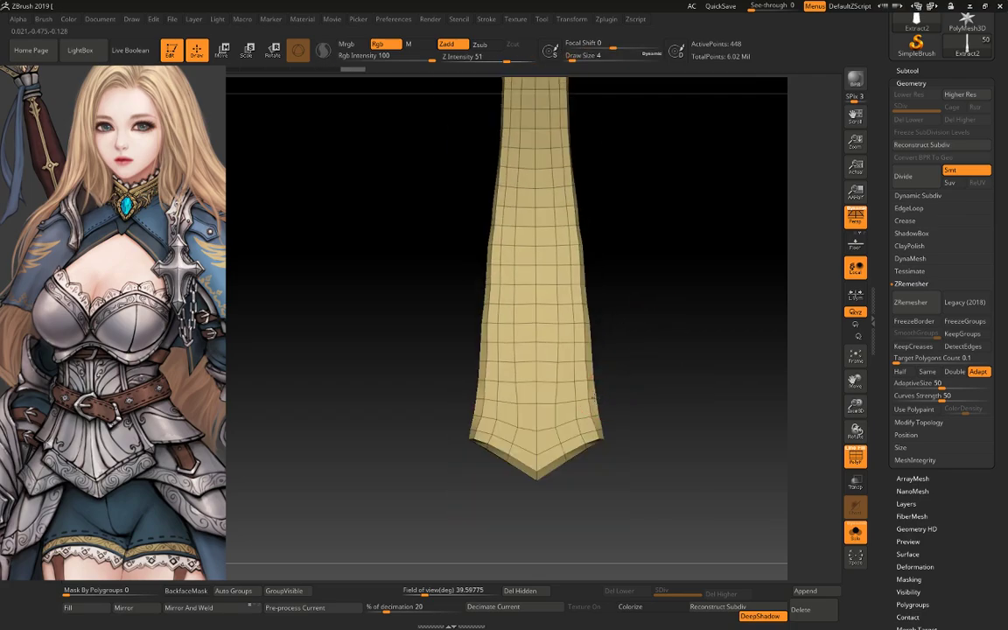
Enlarge the brush and smooth the strip's bumpy edges, tip and length
{"action": "key", "text": "space"}
{"action": "left_click_drag", "start_coordinate": [594, 399], "coordinate": [617, 399]}
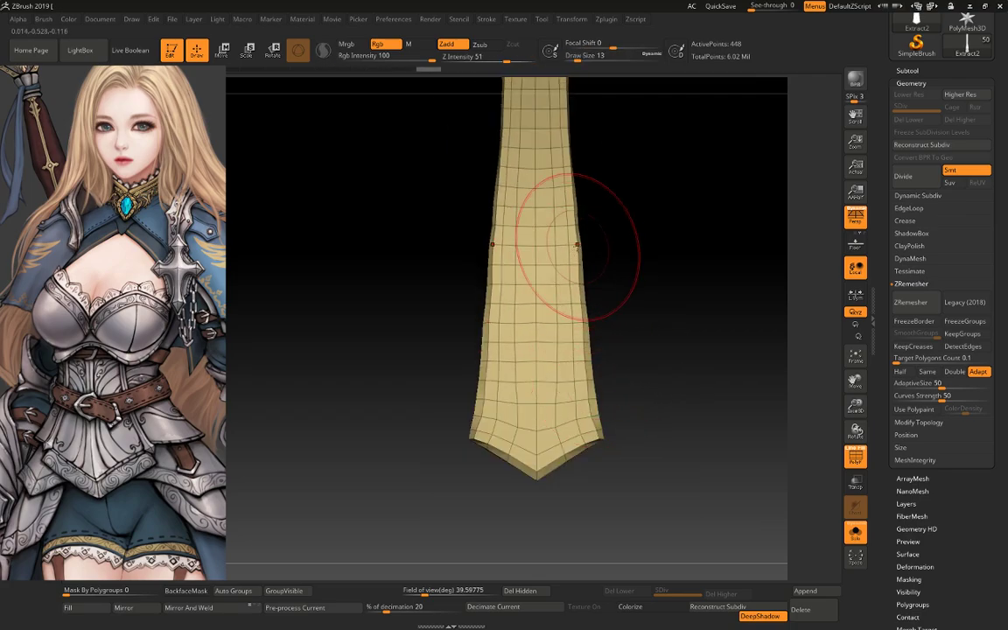
{"action": "mouse_move", "coordinate": [576, 245]}
{"action": "left_mouse_down", "text": "shift"}
{"action": "mouse_move", "coordinate": [551, 202]}
{"action": "mouse_move", "coordinate": [574, 428]}
{"action": "mouse_move", "coordinate": [551, 202]}
{"action": "left_mouse_up", "text": "shift"}
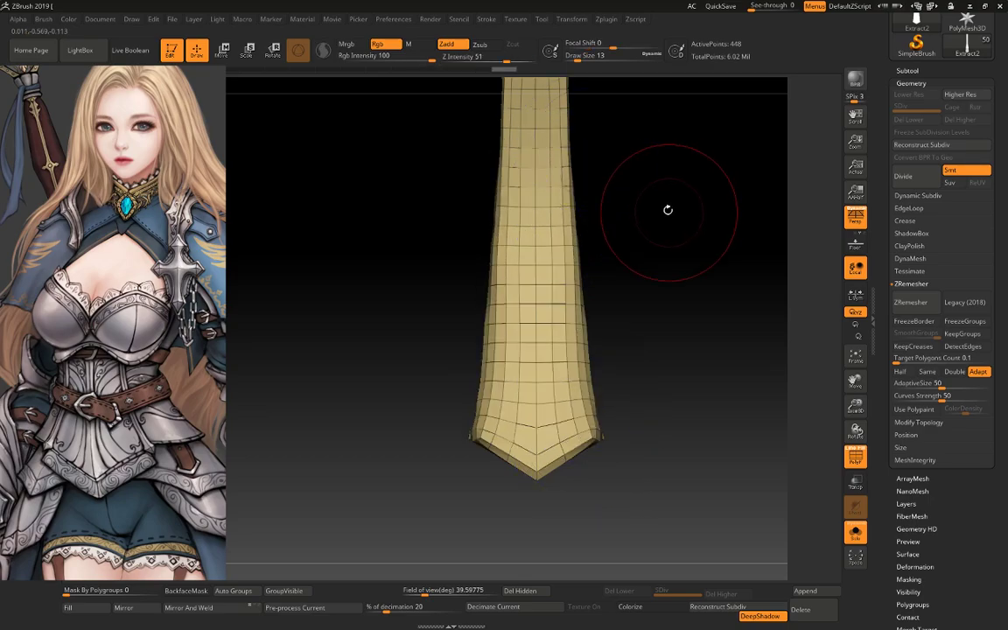
{"action": "left_click_drag", "start_coordinate": [667, 210], "coordinate": [648, 359], "text": "alt"}
{"action": "mouse_move", "coordinate": [533, 484]}
{"action": "left_mouse_down", "text": "shift"}
{"action": "mouse_move", "coordinate": [528, 147]}
{"action": "mouse_move", "coordinate": [660, 299]}
{"action": "mouse_move", "coordinate": [589, 438]}
{"action": "mouse_move", "coordinate": [623, 353]}
{"action": "mouse_move", "coordinate": [585, 262]}
{"action": "mouse_move", "coordinate": [580, 158]}
{"action": "mouse_move", "coordinate": [608, 210]}
{"action": "left_mouse_up", "text": "shift"}
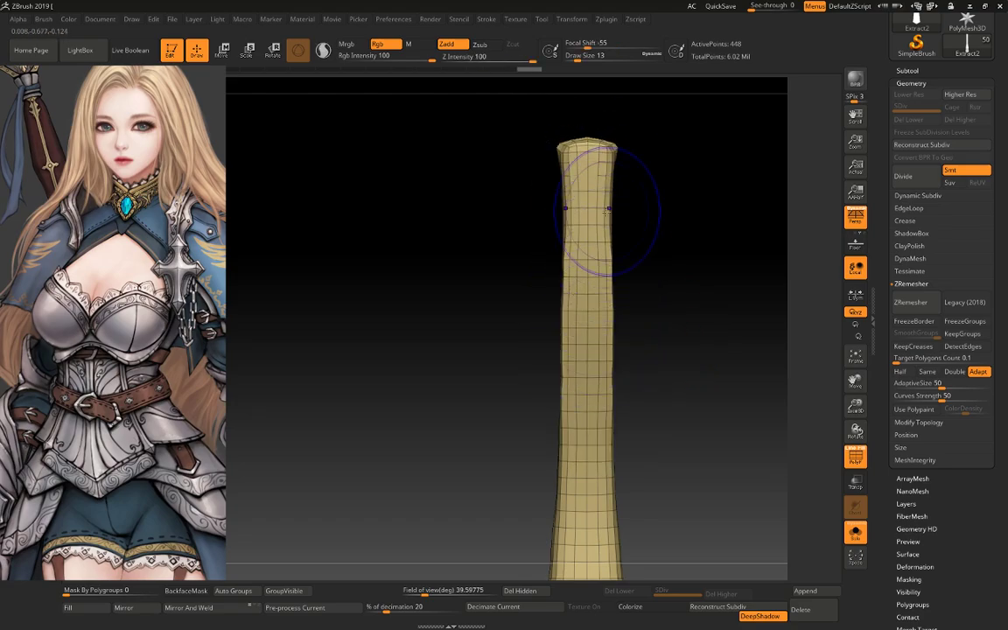
Shrink the brush to its smallest size and smooth the strip's top end, checking its side profile
{"action": "key", "text": "space"}
{"action": "mouse_move", "coordinate": [686, 106]}
{"action": "left_mouse_down", "text": "alt"}
{"action": "mouse_move", "coordinate": [686, 304]}
{"action": "mouse_move", "coordinate": [648, 304]}
{"action": "left_mouse_up", "text": "alt"}
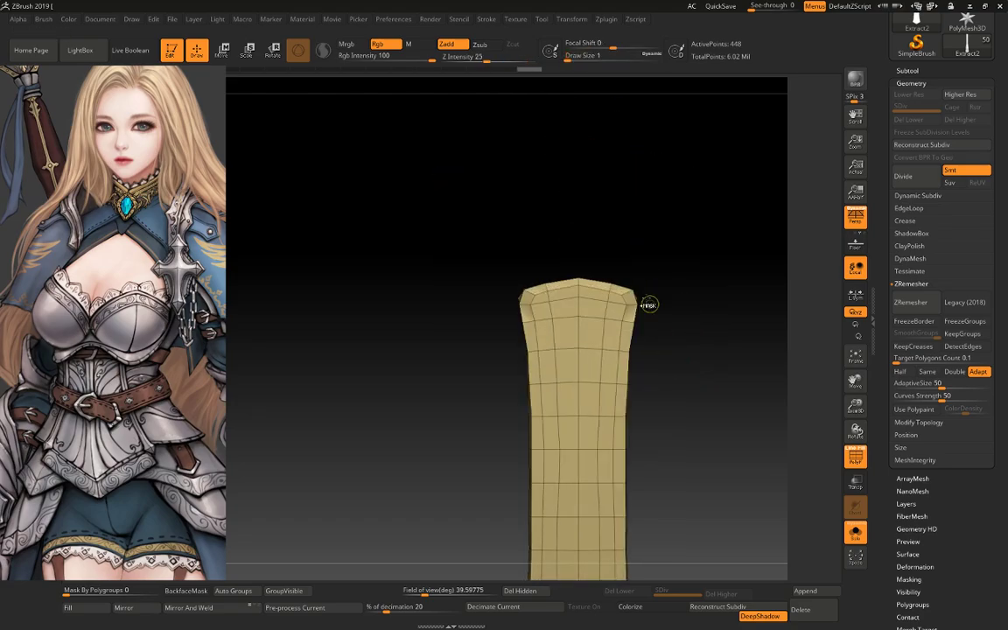
{"action": "key", "text": "space"}
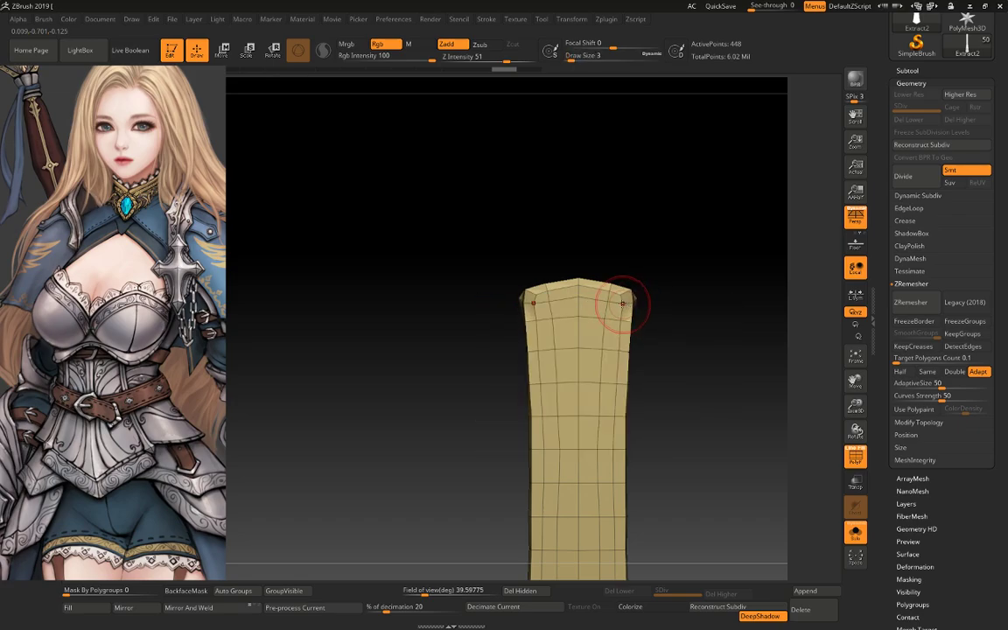
{"action": "left_click_drag", "start_coordinate": [632, 297], "coordinate": [581, 299]}
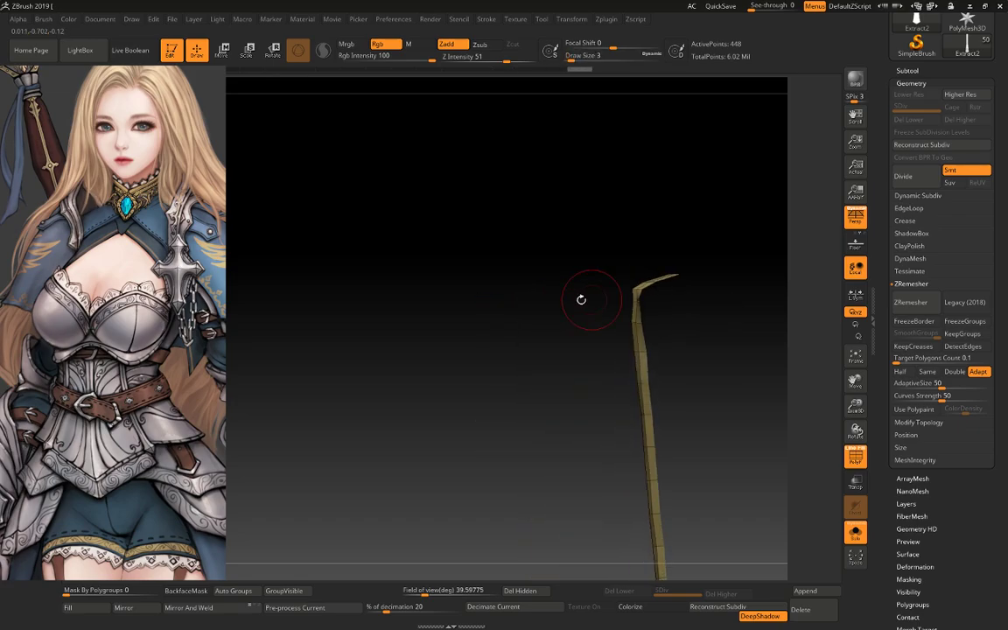
{"action": "type", "text": "s1"}
{"action": "key", "text": "Return"}
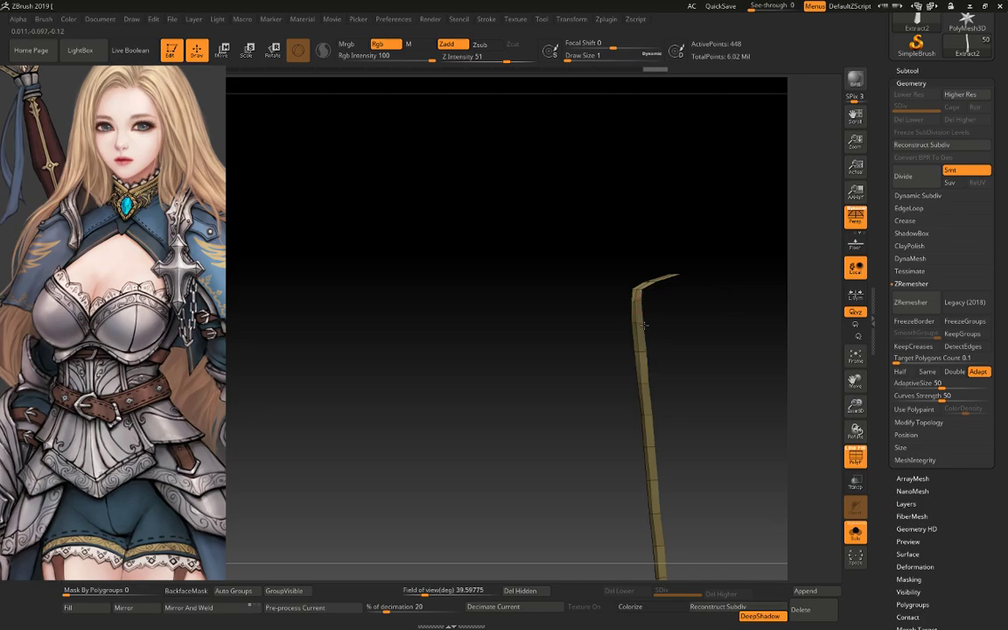
{"action": "left_click_drag", "start_coordinate": [583, 384], "coordinate": [651, 309]}
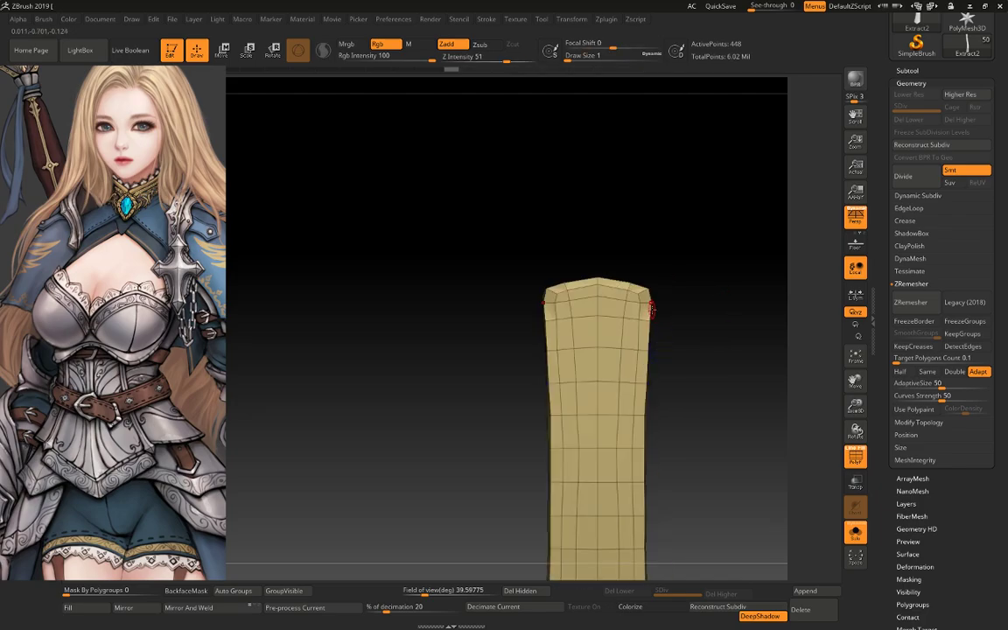
{"action": "key", "text": "space"}
{"action": "key", "text": "space"}
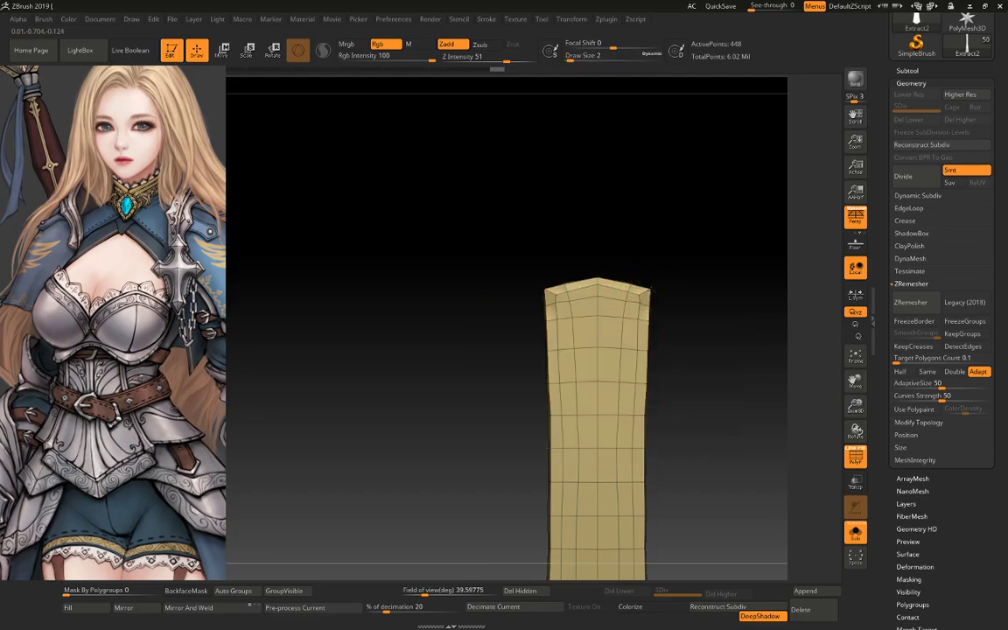
{"action": "right_click_drag", "start_coordinate": [643, 306], "coordinate": [734, 348], "text": "ctrl"}
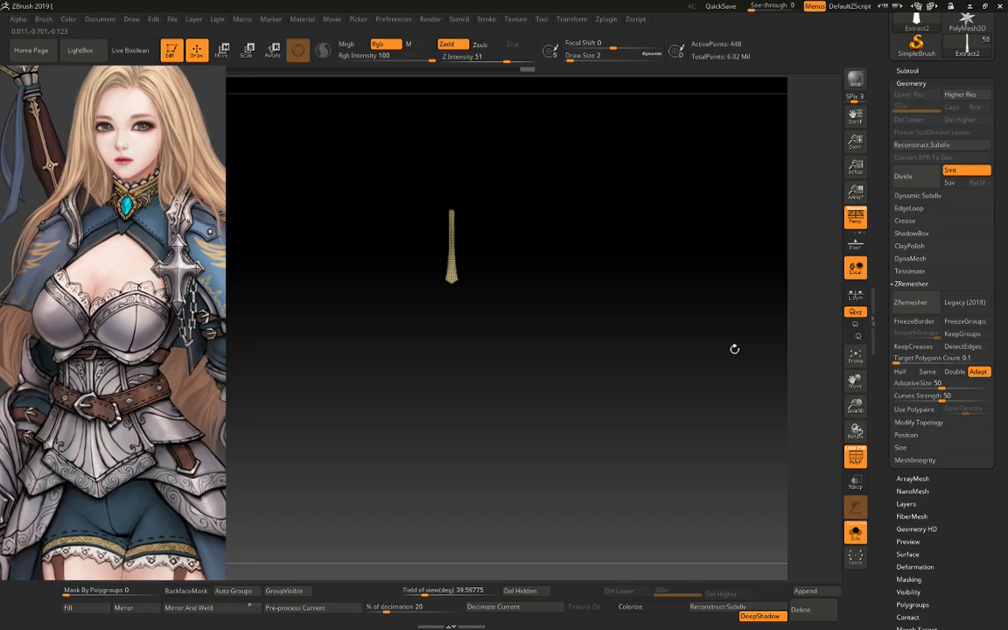
{"action": "mouse_move", "coordinate": [664, 326]}
{"action": "right_mouse_down", "text": "ctrl"}
{"action": "mouse_move", "coordinate": [623, 328]}
{"action": "mouse_move", "coordinate": [665, 288]}
{"action": "right_mouse_up", "text": "ctrl"}
Show the rest of the model and push the strip's left edge around the belt with the Move brush
{"action": "key", "text": "shift+f"}
{"action": "key", "text": "alt+s"}
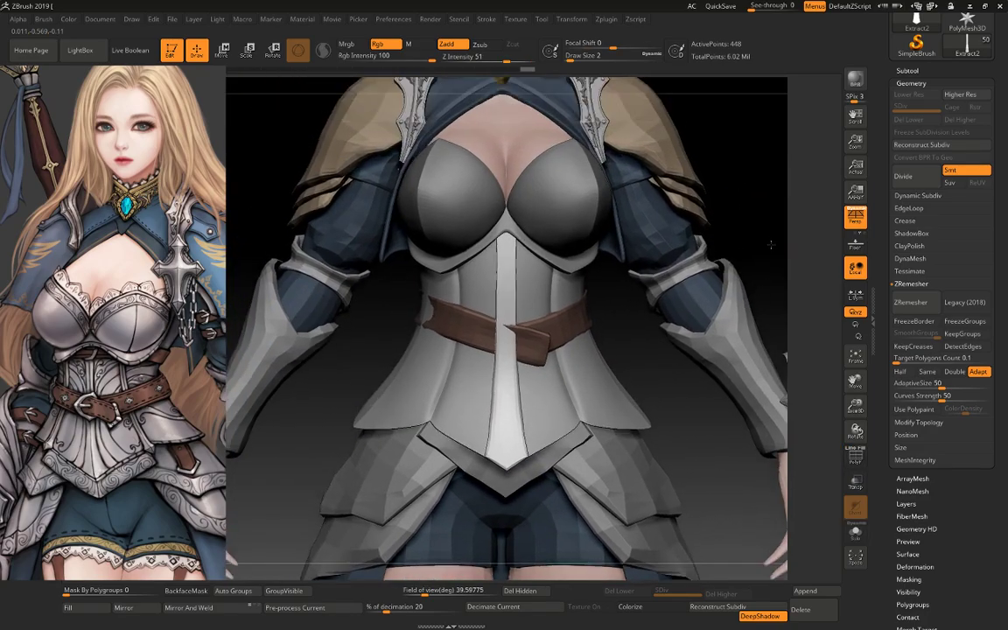
{"action": "mouse_move", "coordinate": [770, 267]}
{"action": "right_mouse_down", "text": "ctrl"}
{"action": "mouse_move", "coordinate": [683, 363]}
{"action": "mouse_move", "coordinate": [656, 360]}
{"action": "right_mouse_up", "text": "ctrl"}
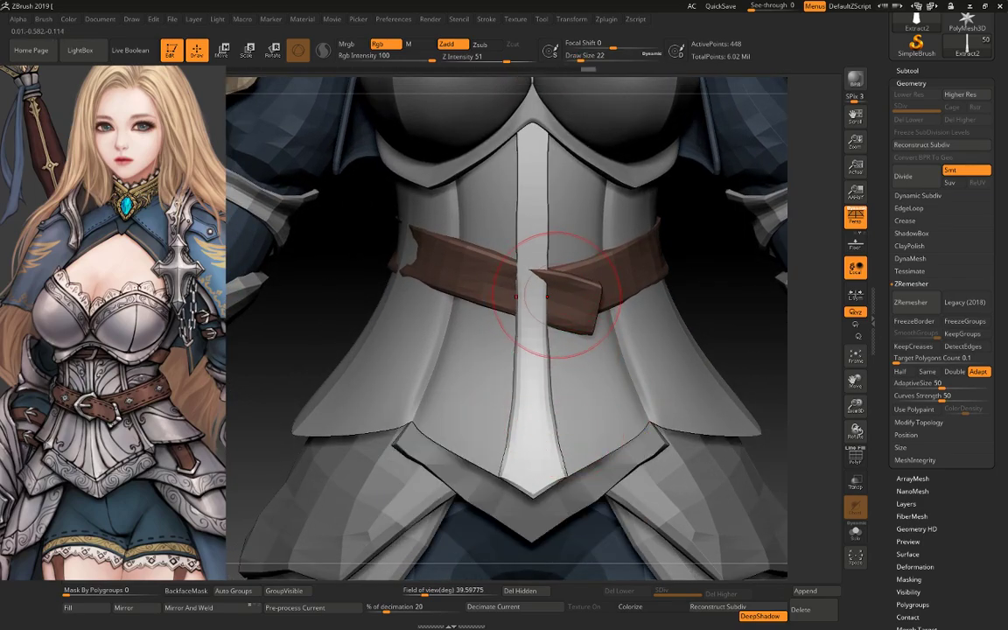
{"action": "left_click_drag", "start_coordinate": [547, 296], "coordinate": [549, 284]}
{"action": "left_click_drag", "start_coordinate": [556, 238], "coordinate": [540, 197]}
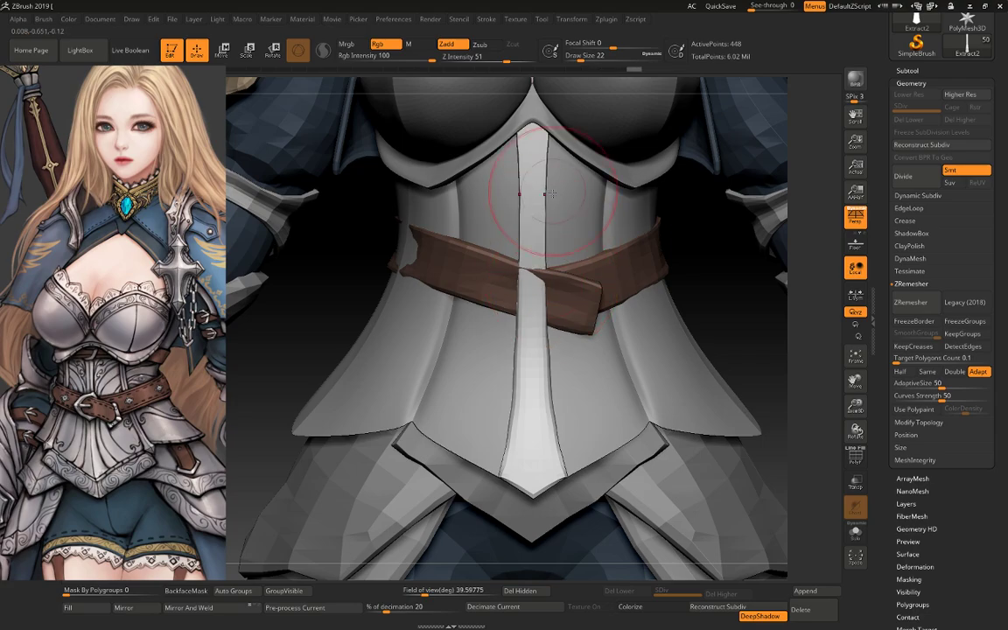
Carve a groove down the strip's right edge with a smaller brush and ZRemesh it to 492 points
{"action": "key", "text": "bracketleft"}
{"action": "key", "text": "space"}
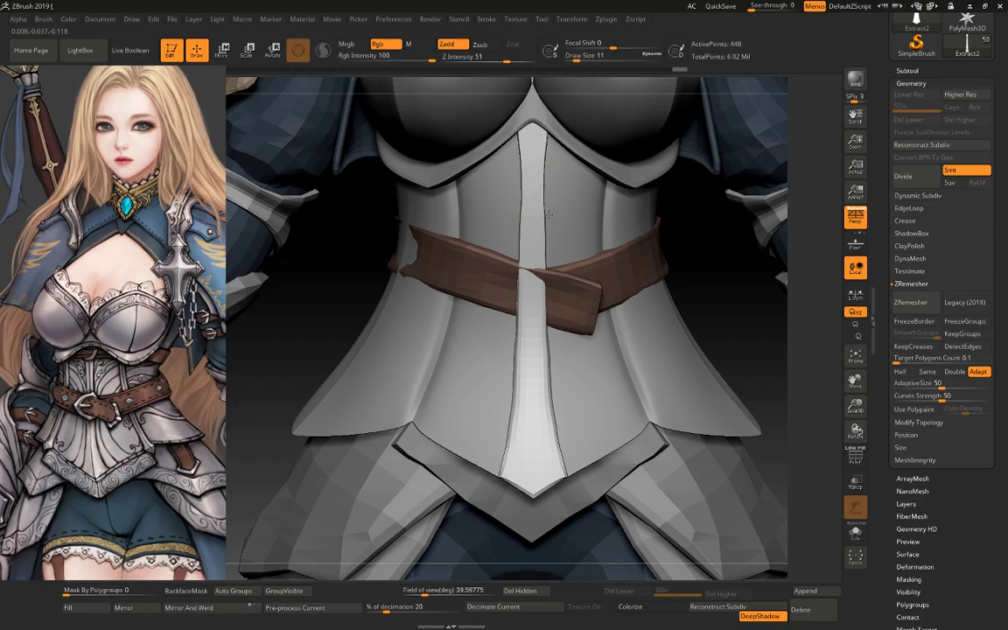
{"action": "key", "text": "bracketright"}
{"action": "key", "text": "bracketright"}
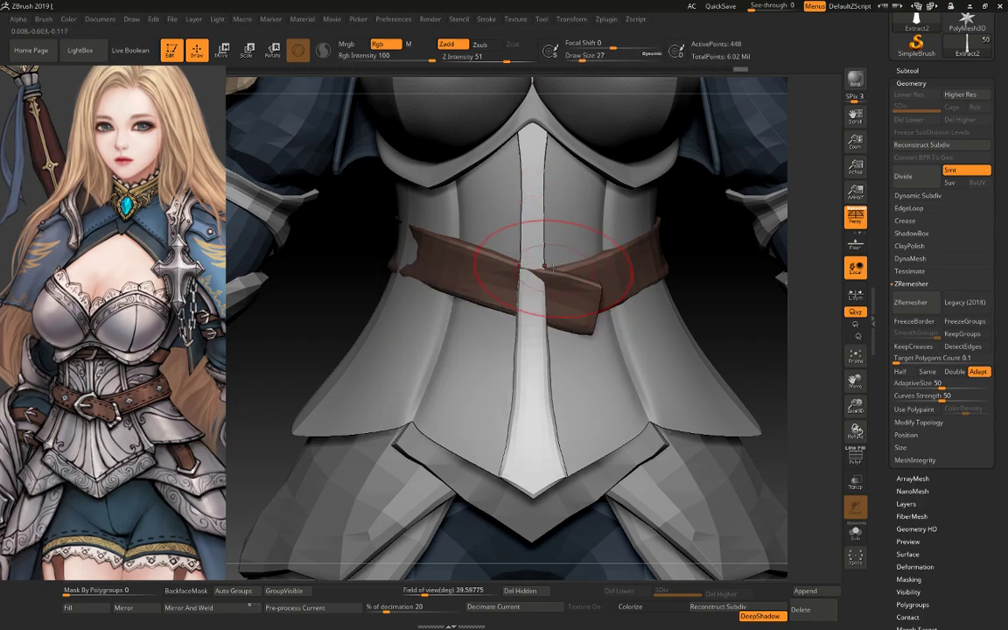
{"action": "key", "text": "bracketleft"}
{"action": "key", "text": "space"}
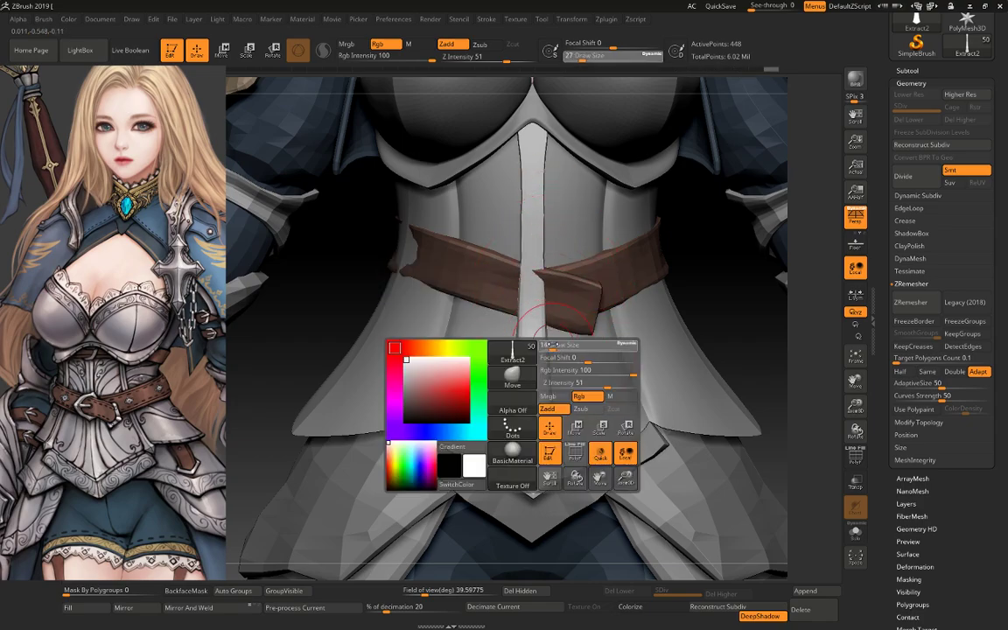
{"action": "left_click_drag", "start_coordinate": [555, 355], "coordinate": [529, 419]}
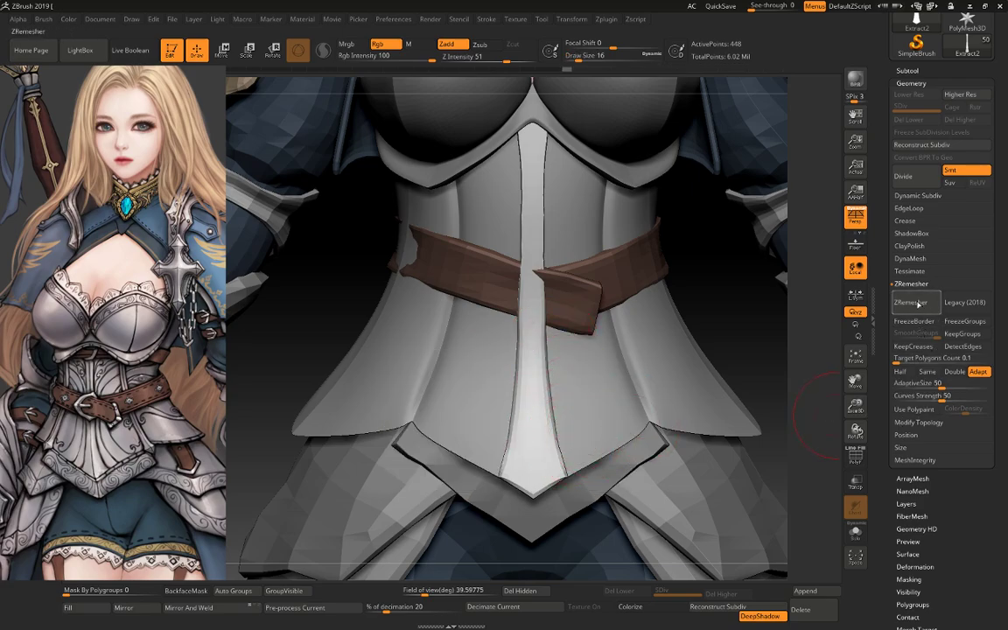
{"action": "left_click", "coordinate": [911, 302]}
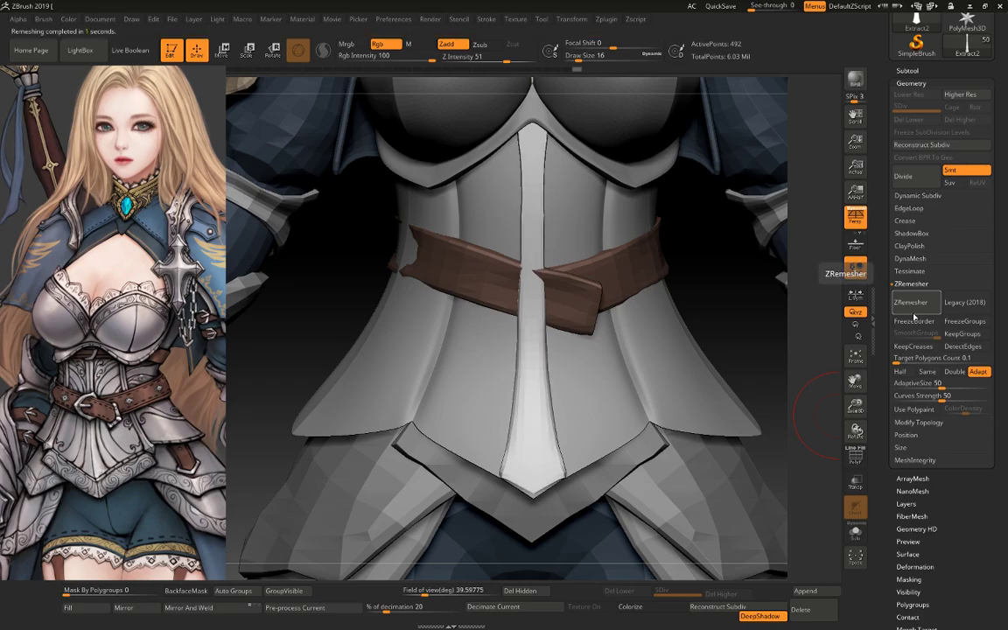
{"action": "key", "text": "space"}
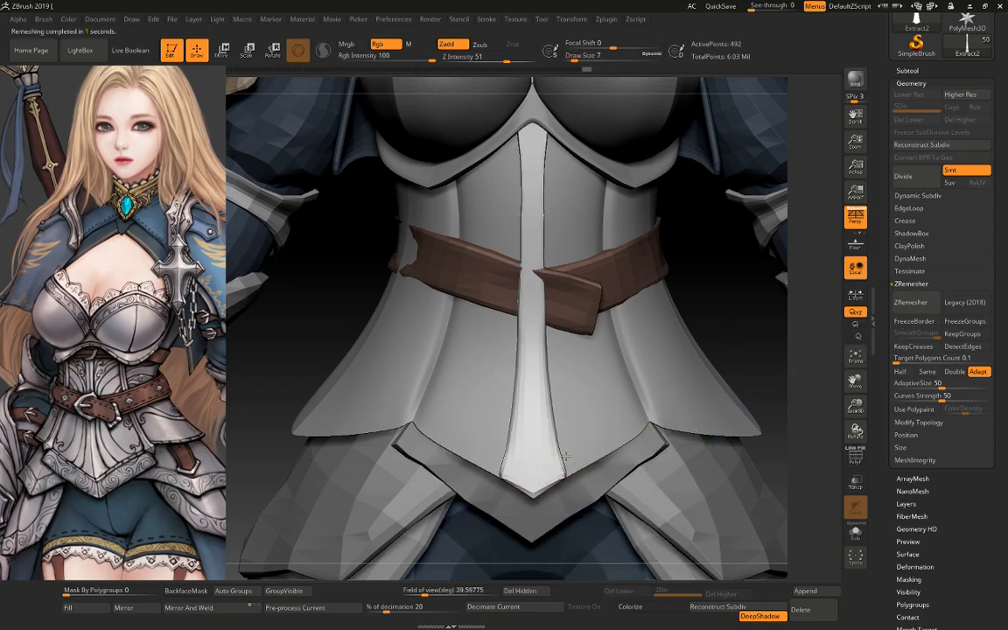
{"action": "left_click", "coordinate": [593, 352], "text": "alt"}
Hide the Armor subtool folder's pieces from view in the Subtool list
{"action": "key", "text": "ctrl+shift+s"}
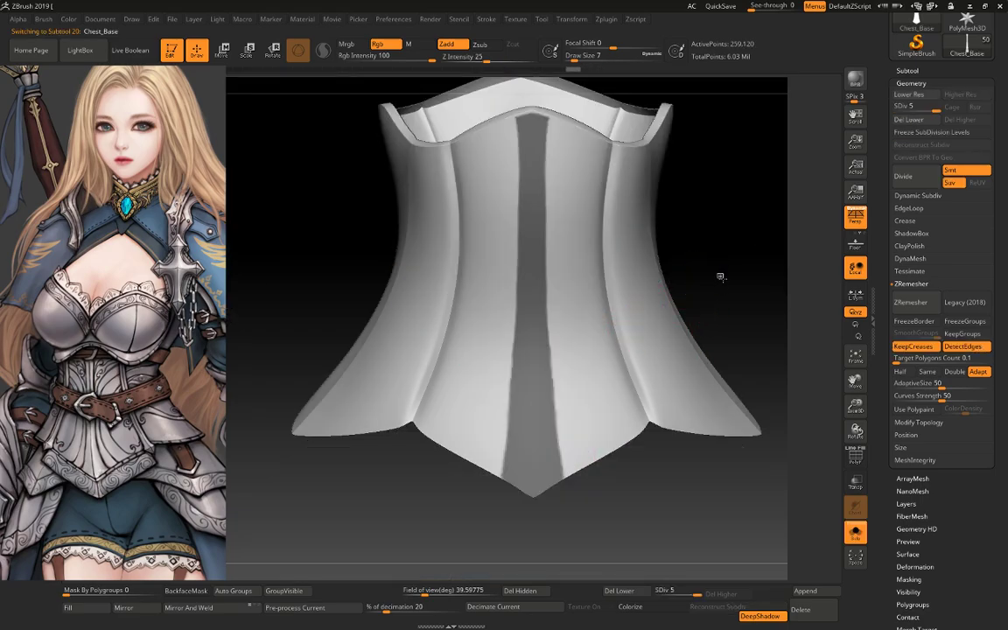
{"action": "key", "text": "ctrl+shift+s"}
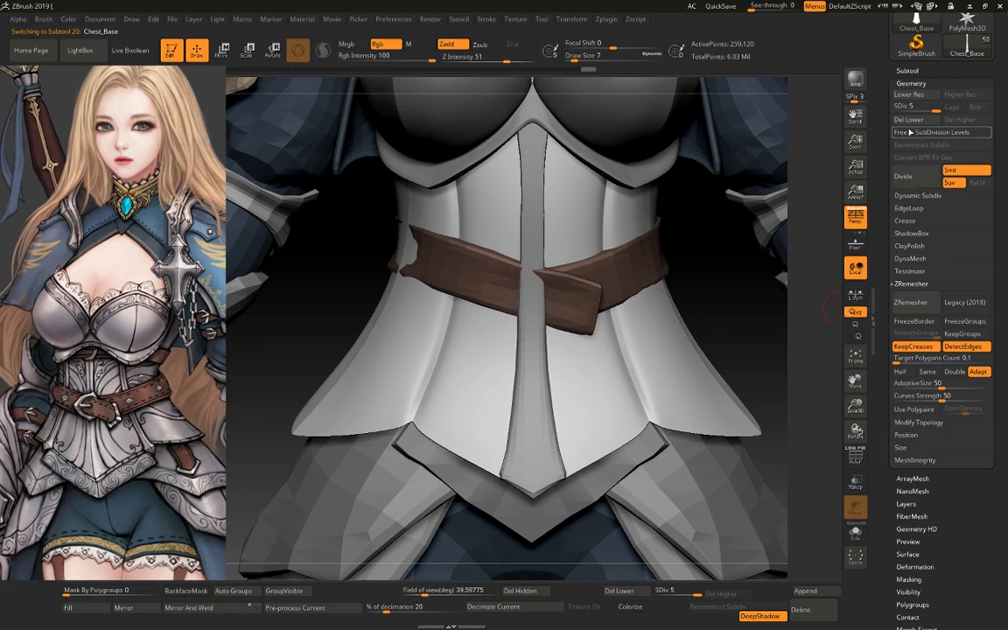
{"action": "left_click", "coordinate": [911, 83]}
{"action": "left_click", "coordinate": [907, 142]}
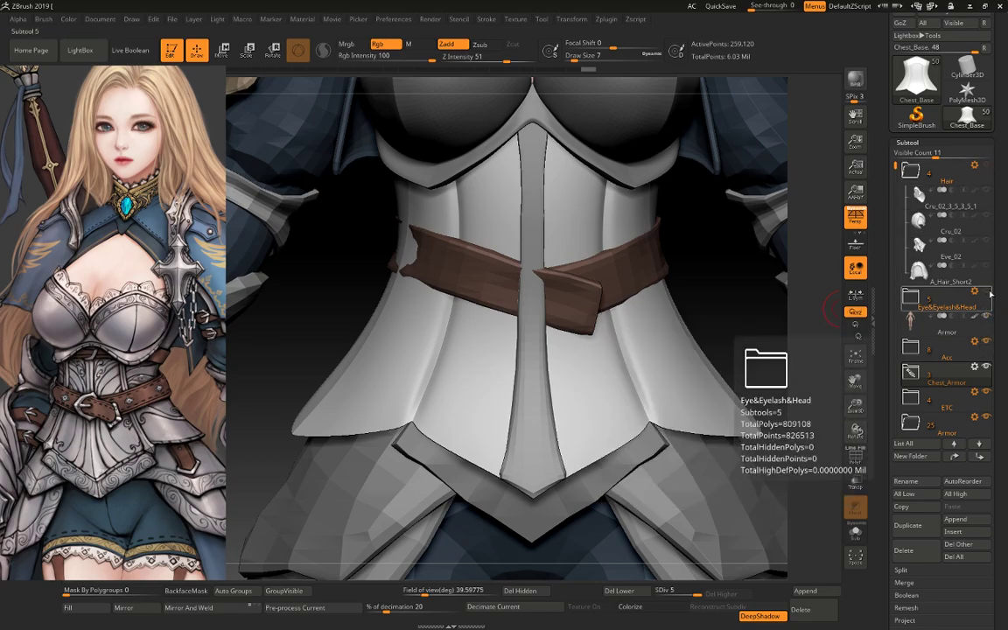
{"action": "left_click", "coordinate": [938, 358]}
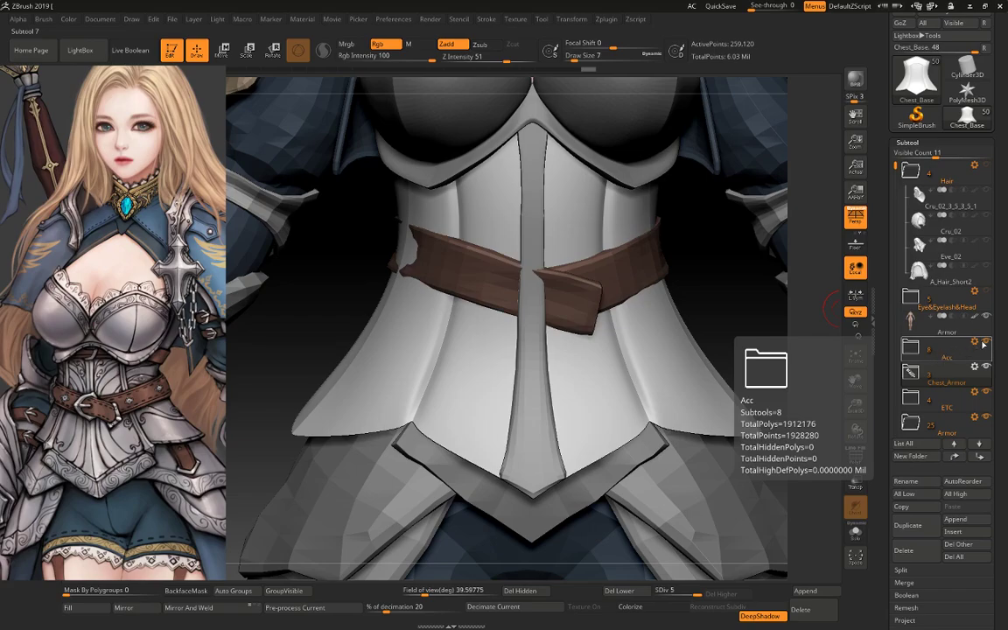
{"action": "left_click", "coordinate": [987, 420]}
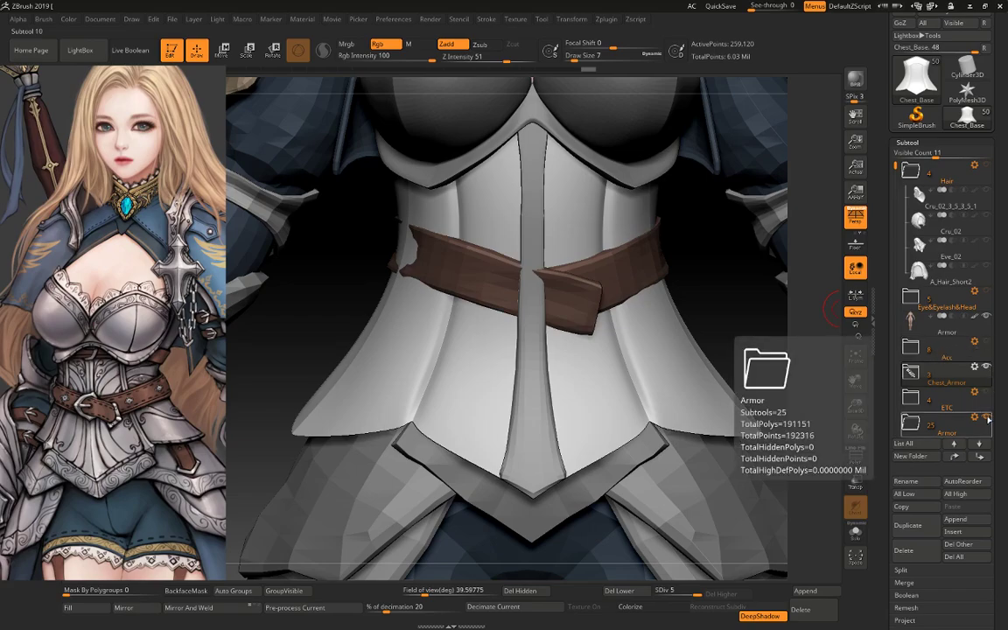
{"action": "left_click", "coordinate": [987, 418]}
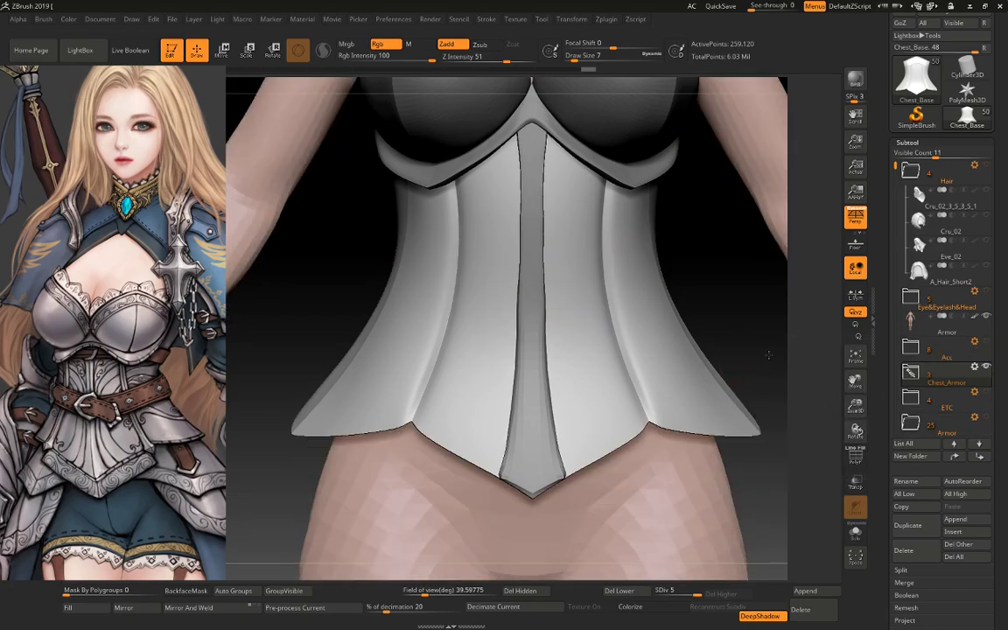
Hide the body subtool and expand the Chest_Armor folder to list Extract3 and Chest_Base
{"action": "left_click", "coordinate": [986, 317]}
{"action": "right_click_drag", "start_coordinate": [737, 322], "coordinate": [681, 296], "text": "ctrl"}
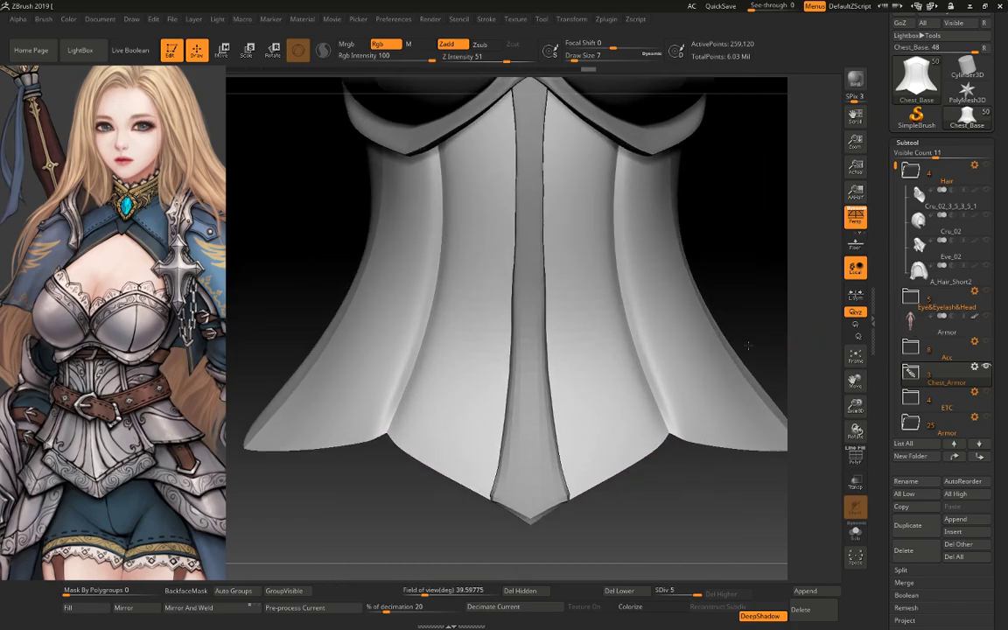
{"action": "left_click", "coordinate": [911, 375]}
{"action": "scroll", "coordinate": [941, 315], "scroll_direction": "down", "scroll_amount": 2}
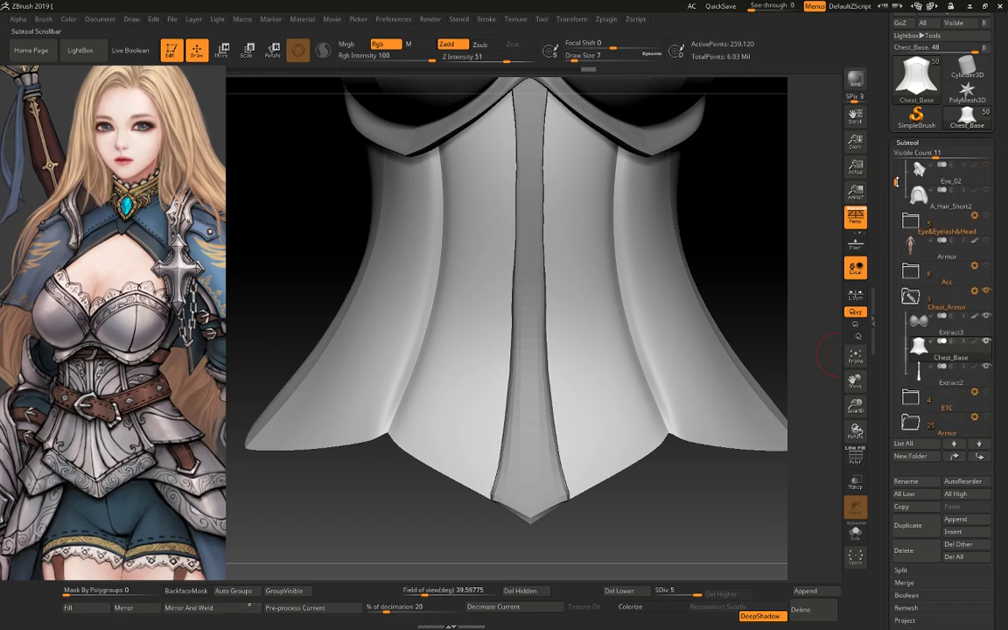
{"action": "scroll", "coordinate": [941, 315], "scroll_direction": "down", "scroll_amount": 3}
Set the mask brush to intensity 25 and size 3, then paint a symmetric V mask across the upper corset
{"action": "right_click_drag", "start_coordinate": [826, 287], "coordinate": [771, 299], "text": "ctrl"}
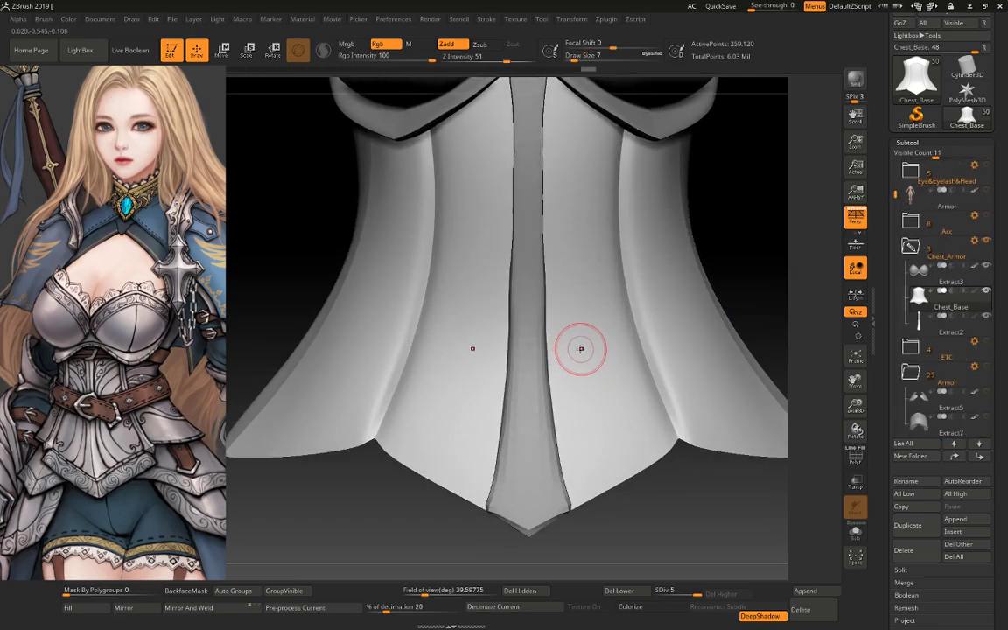
{"action": "key", "text": "space"}
{"action": "left_click_drag", "start_coordinate": [624, 388], "coordinate": [600, 388]}
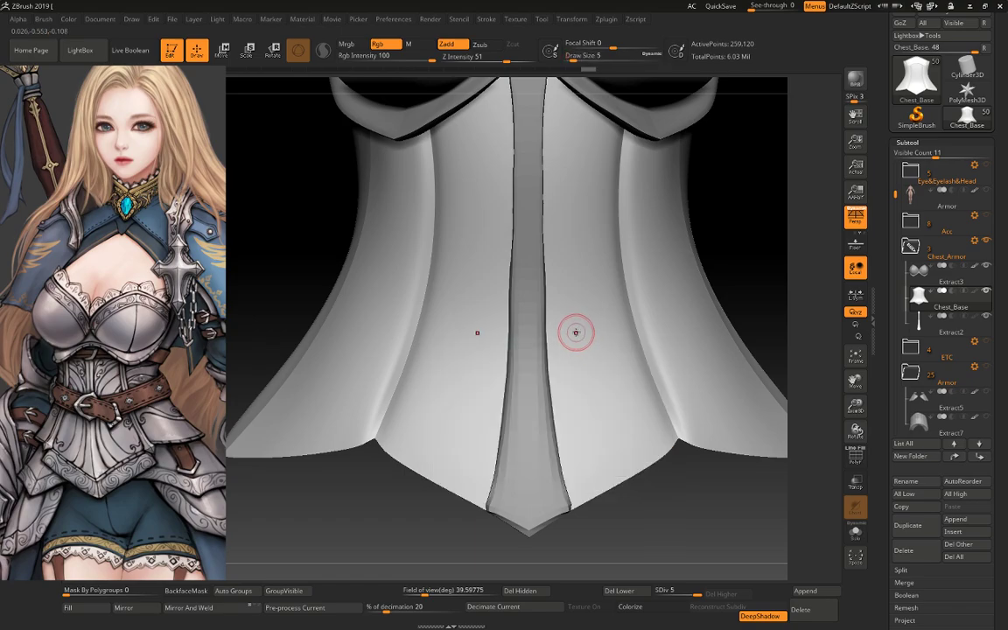
{"action": "key", "text": "space"}
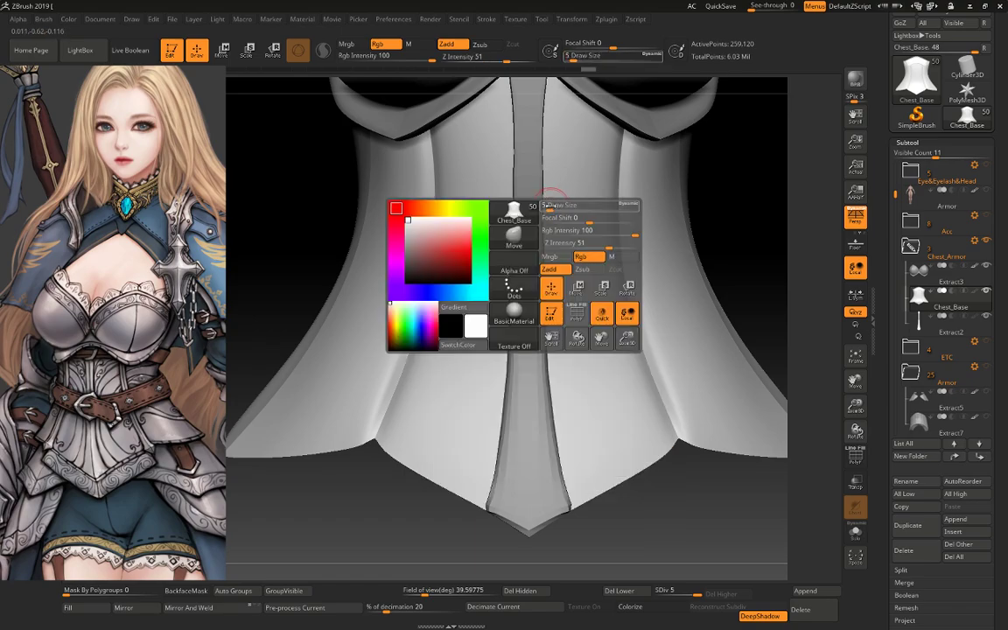
{"action": "left_click_drag", "start_coordinate": [536, 201], "coordinate": [522, 201]}
{"action": "mouse_move", "coordinate": [547, 241]}
{"action": "left_mouse_down"}
{"action": "mouse_move", "coordinate": [622, 130]}
{"action": "mouse_move", "coordinate": [582, 200]}
{"action": "left_mouse_up"}
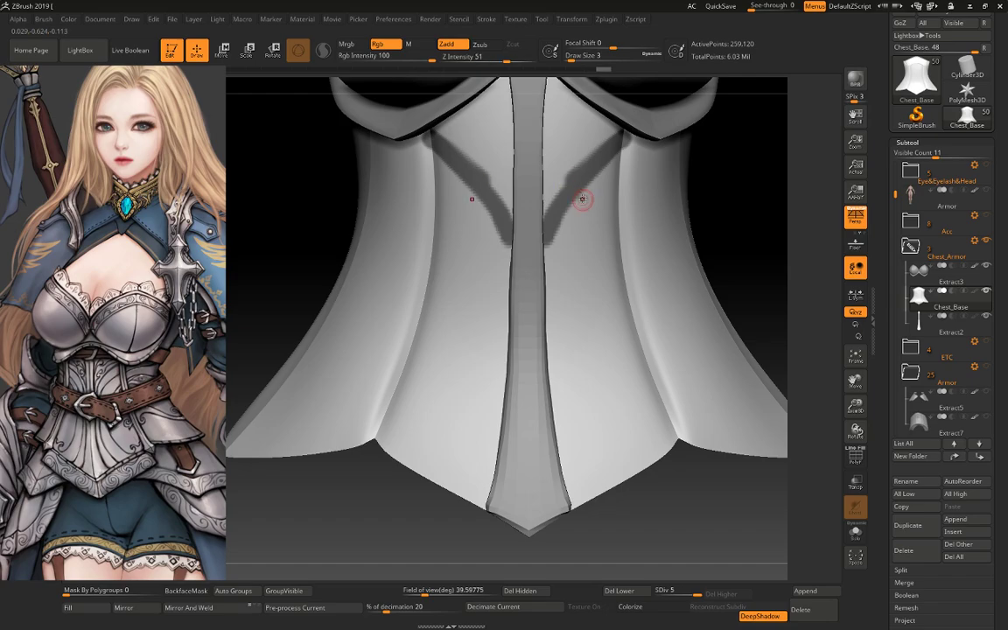
{"action": "key", "text": "ctrl+z"}
{"action": "key", "text": "ctrl+shift+z"}
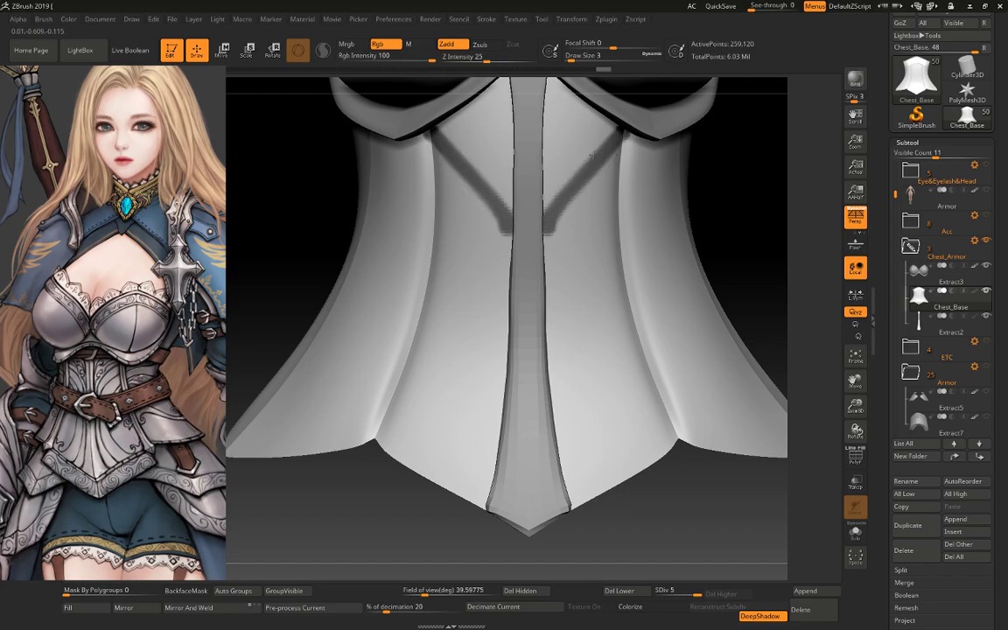
{"action": "key", "text": "ctrl+shift+z"}
Enlarge the brush to 11 and smooth the mask's notch and top edge, with Chest_Base soloed
{"action": "key", "text": "space"}
{"action": "left_click_drag", "start_coordinate": [573, 146], "coordinate": [525, 113]}
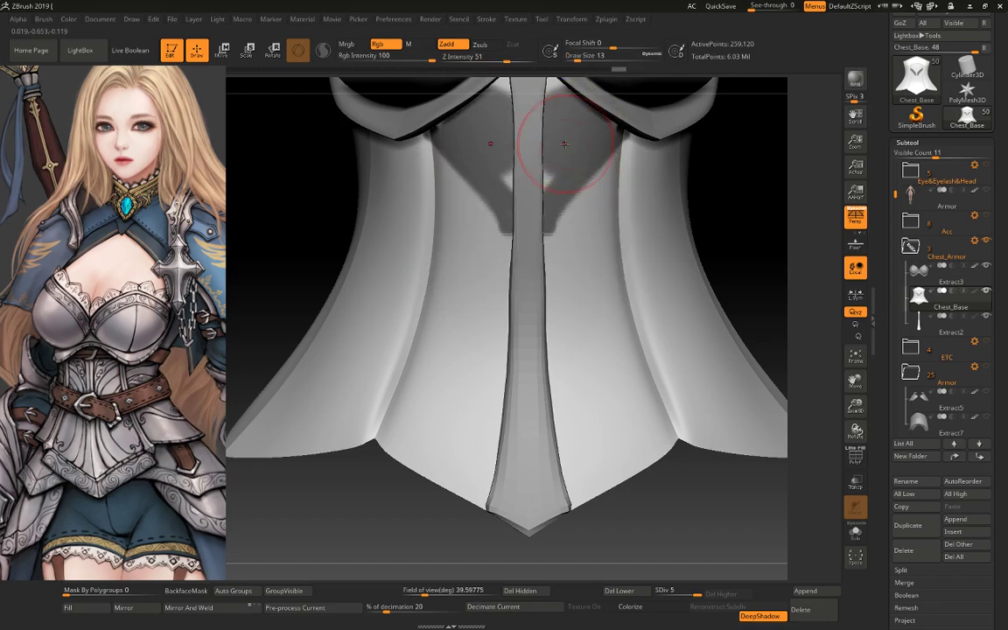
{"action": "key", "text": "space"}
{"action": "right_click_drag", "start_coordinate": [582, 135], "coordinate": [553, 282], "text": "alt"}
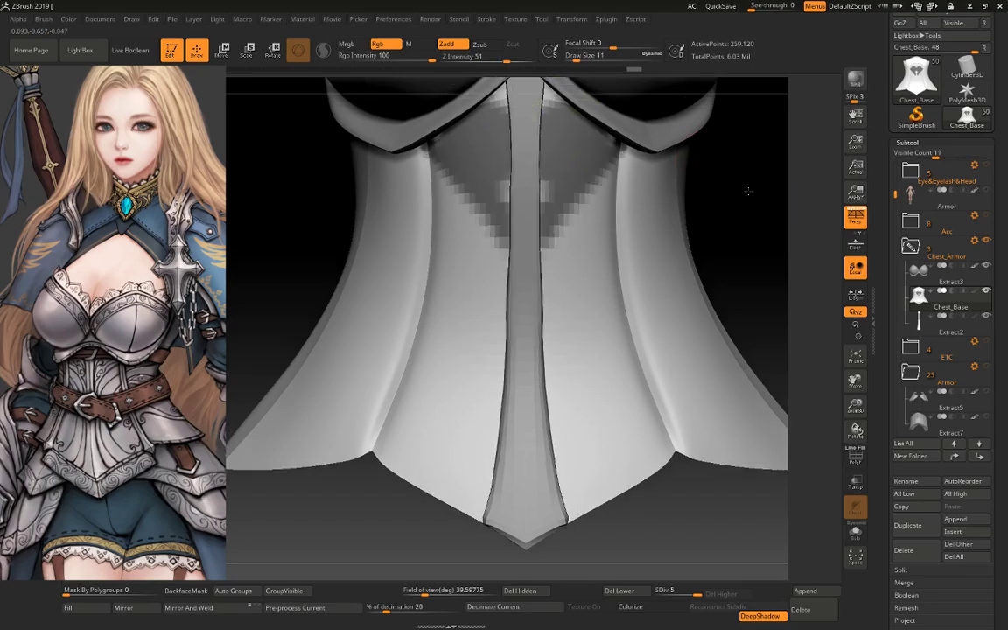
{"action": "left_click_drag", "start_coordinate": [551, 338], "coordinate": [542, 250], "text": "shift"}
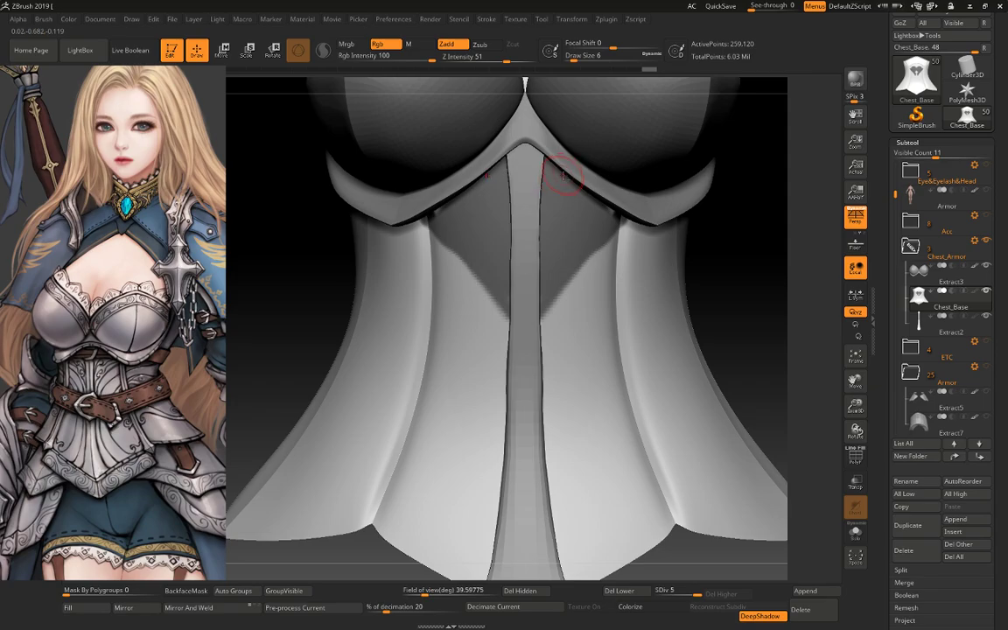
{"action": "key", "text": "alt+s"}
{"action": "mouse_move", "coordinate": [554, 165]}
{"action": "left_mouse_down", "text": "shift"}
{"action": "mouse_move", "coordinate": [535, 197]}
{"action": "mouse_move", "coordinate": [554, 159]}
{"action": "left_mouse_up", "text": "shift"}
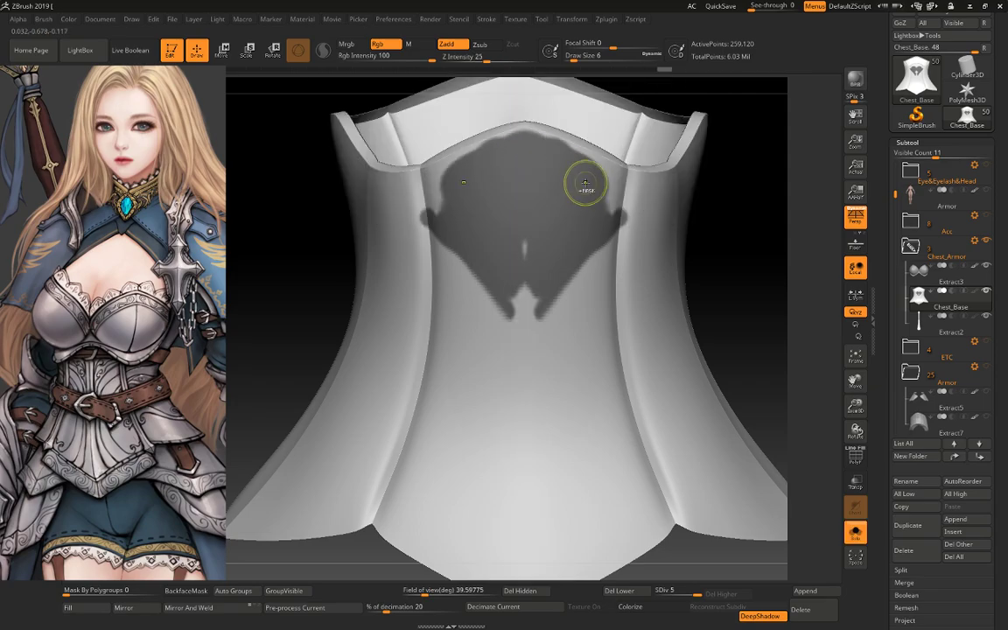
{"action": "key", "text": "ctrl+z"}
{"action": "key", "text": "ctrl+z"}
{"action": "key", "text": "ctrl+z"}
{"action": "key", "text": "ctrl+z"}
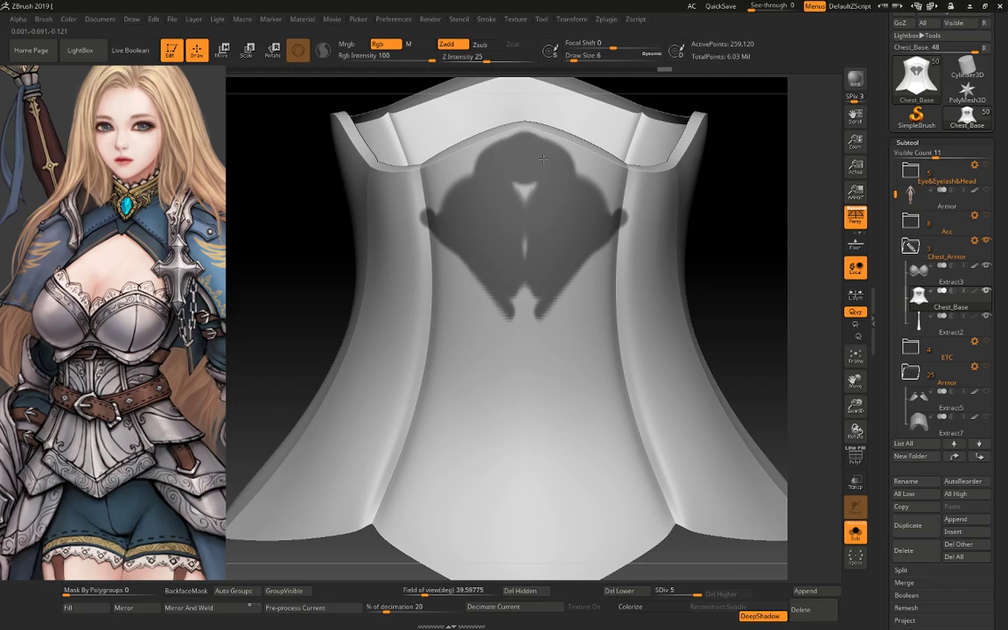
{"action": "mouse_move", "coordinate": [545, 160]}
{"action": "left_mouse_down", "text": "shift"}
{"action": "mouse_move", "coordinate": [561, 165]}
{"action": "mouse_move", "coordinate": [537, 204]}
{"action": "left_mouse_up", "text": "shift"}
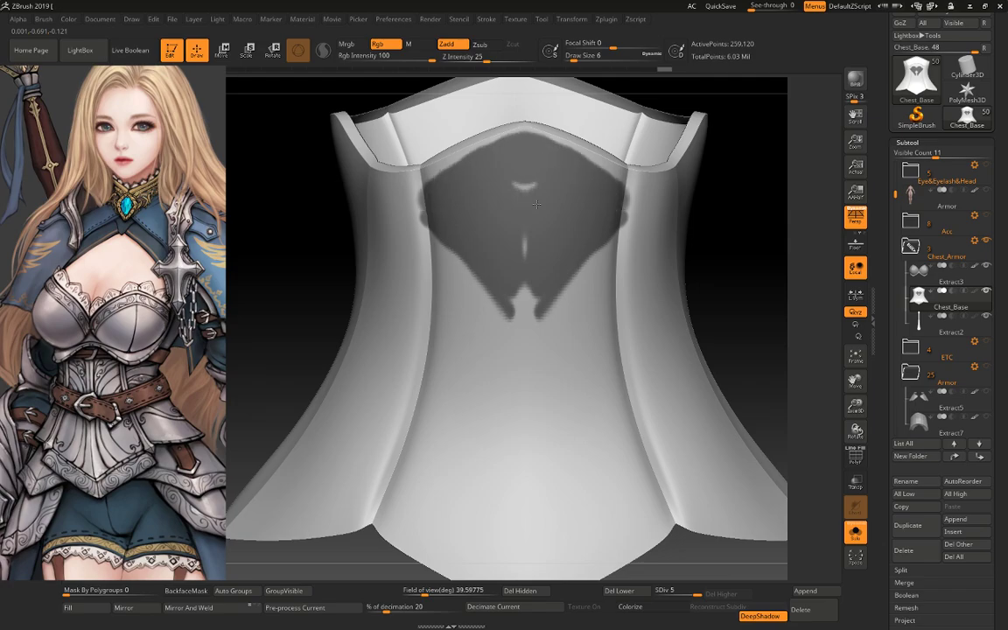
At brush size 3, extend the mask into the upper side corners and make other subtools see-through
{"action": "key", "text": "space"}
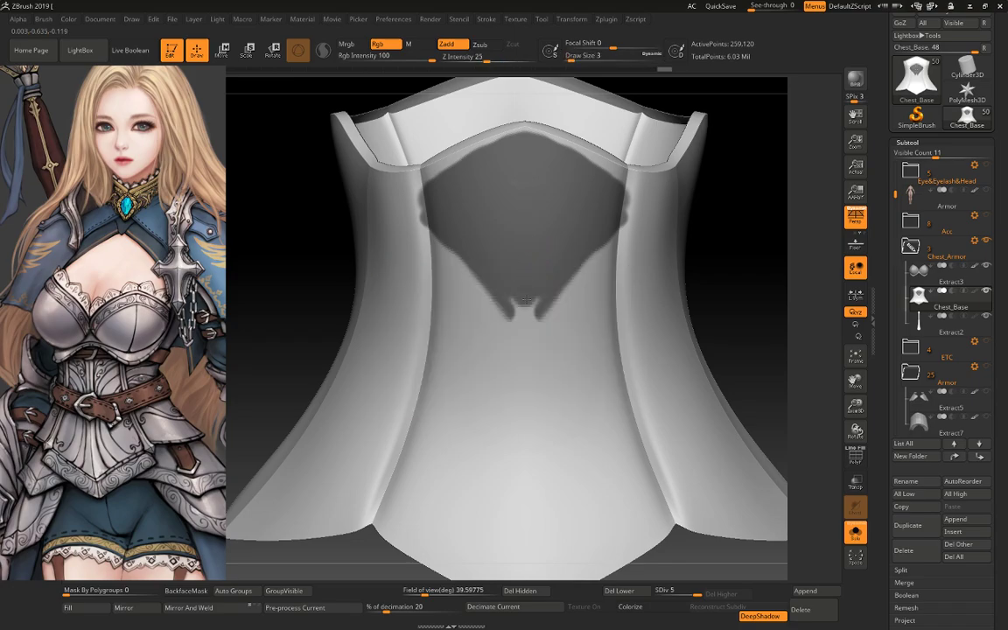
{"action": "left_click_drag", "start_coordinate": [519, 302], "coordinate": [528, 317], "text": "ctrl"}
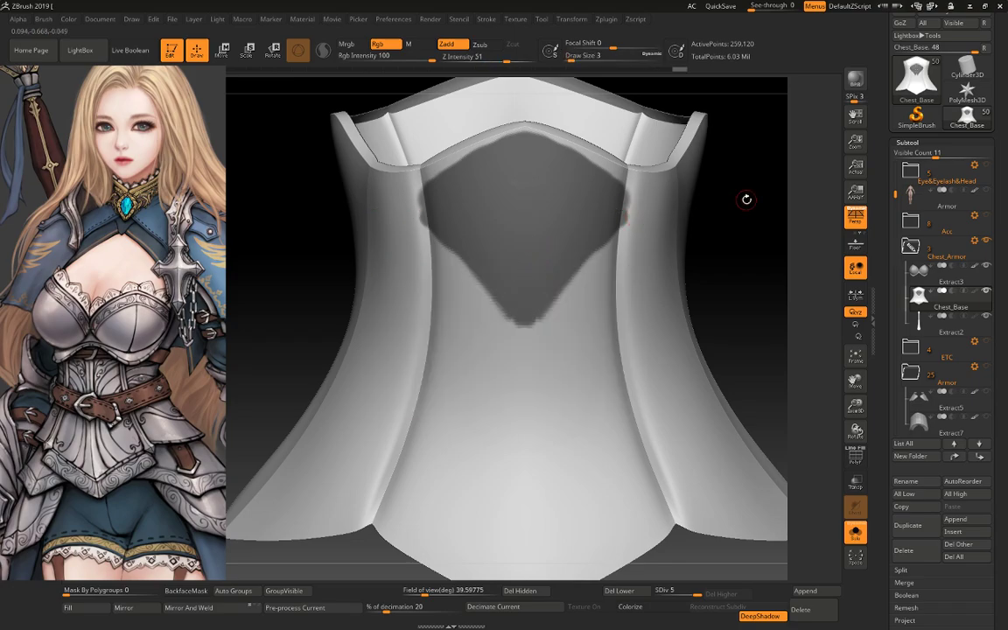
{"action": "left_click_drag", "start_coordinate": [747, 198], "coordinate": [637, 217]}
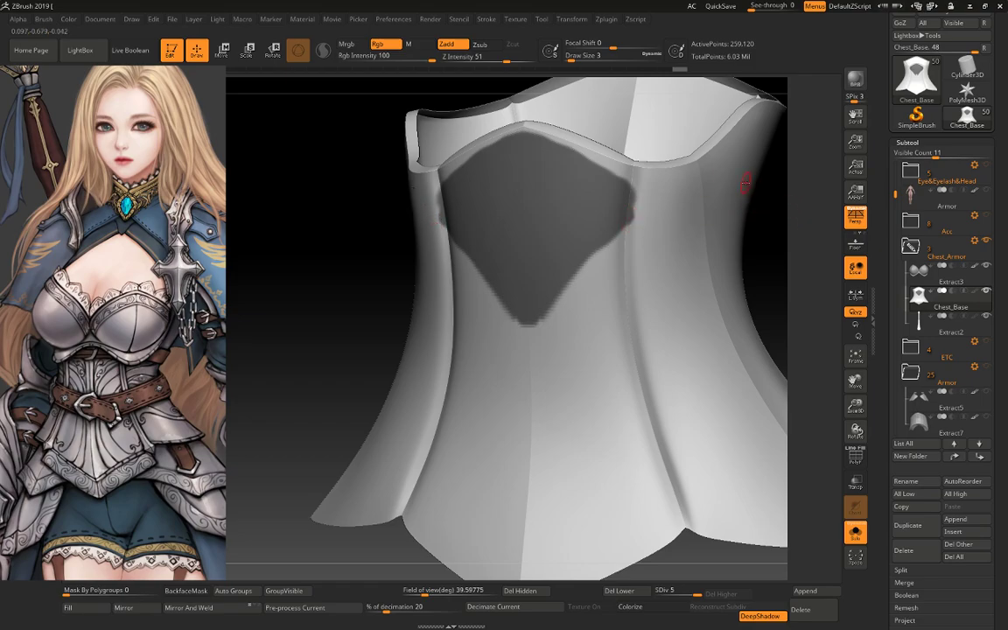
{"action": "mouse_move", "coordinate": [642, 191]}
{"action": "left_mouse_down", "text": "ctrl"}
{"action": "mouse_move", "coordinate": [653, 190]}
{"action": "mouse_move", "coordinate": [599, 167]}
{"action": "left_mouse_up", "text": "ctrl"}
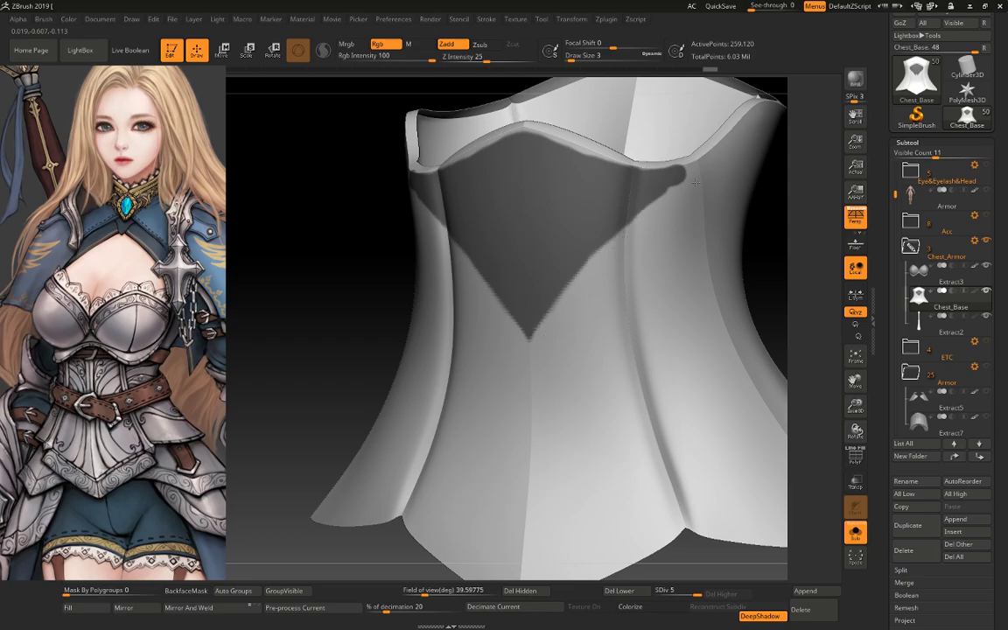
{"action": "left_click_drag", "start_coordinate": [765, 189], "coordinate": [760, 203], "text": "shift"}
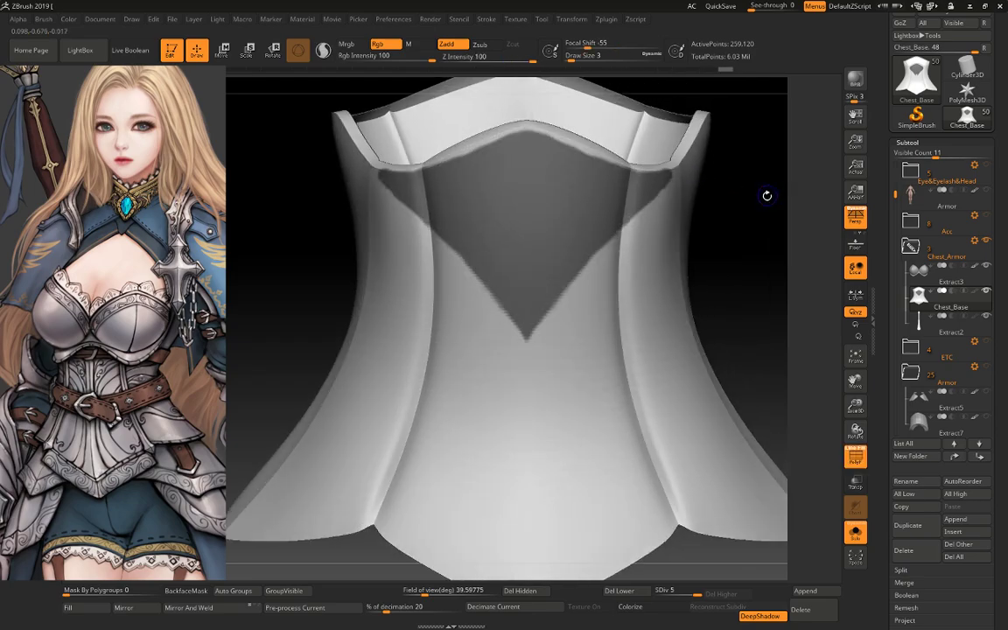
{"action": "key", "text": "ctrl"}
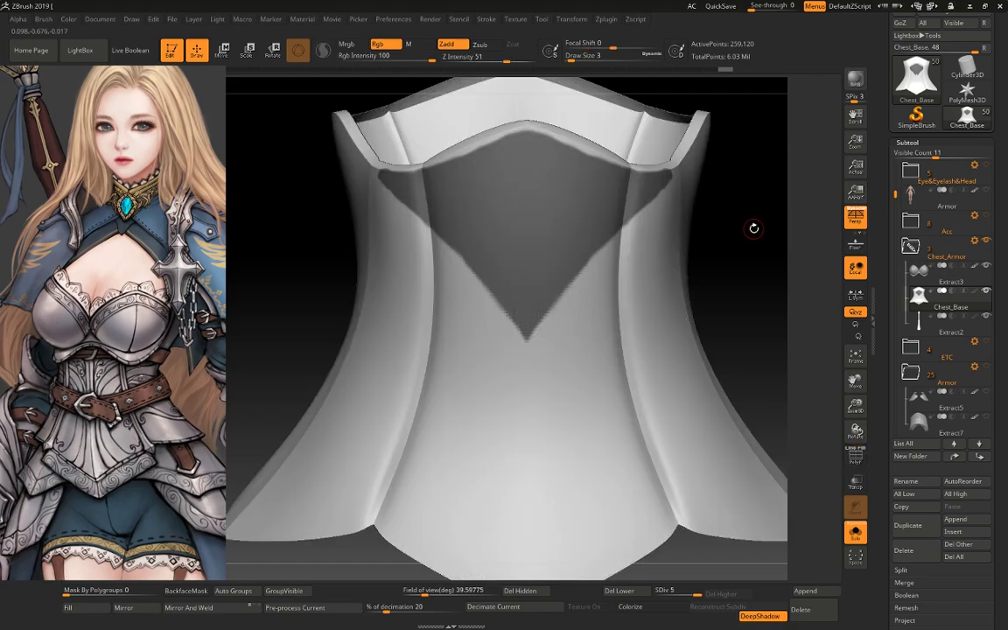
{"action": "left_click_drag", "start_coordinate": [754, 229], "coordinate": [749, 217]}
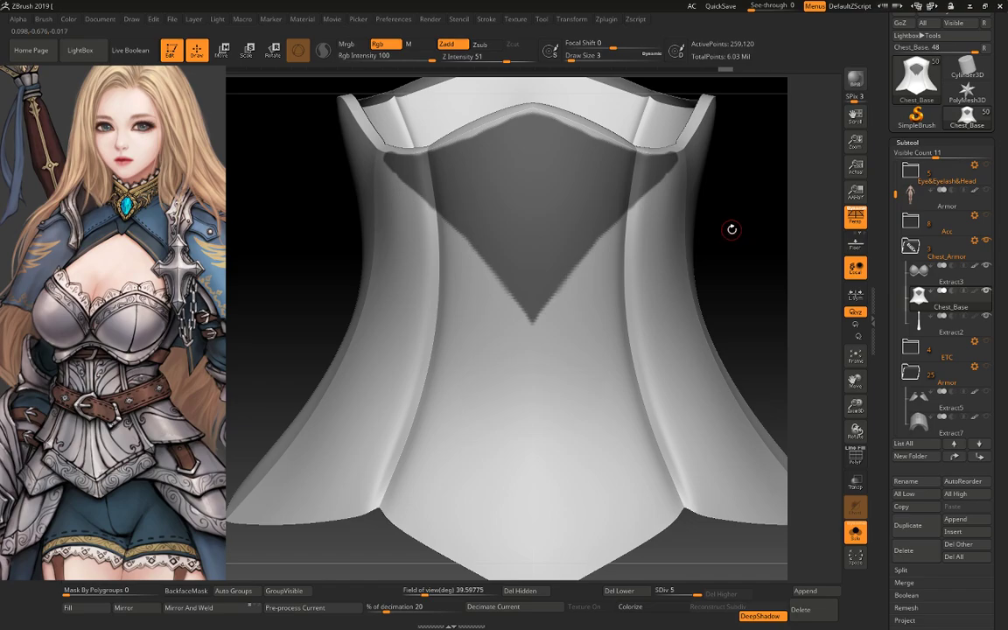
{"action": "mouse_move", "coordinate": [740, 238]}
{"action": "left_mouse_down"}
{"action": "mouse_move", "coordinate": [724, 253]}
{"action": "mouse_move", "coordinate": [540, 263]}
{"action": "mouse_move", "coordinate": [543, 413]}
{"action": "mouse_move", "coordinate": [602, 500]}
{"action": "mouse_move", "coordinate": [638, 489]}
{"action": "left_mouse_up"}
{"action": "left_click", "coordinate": [856, 480]}
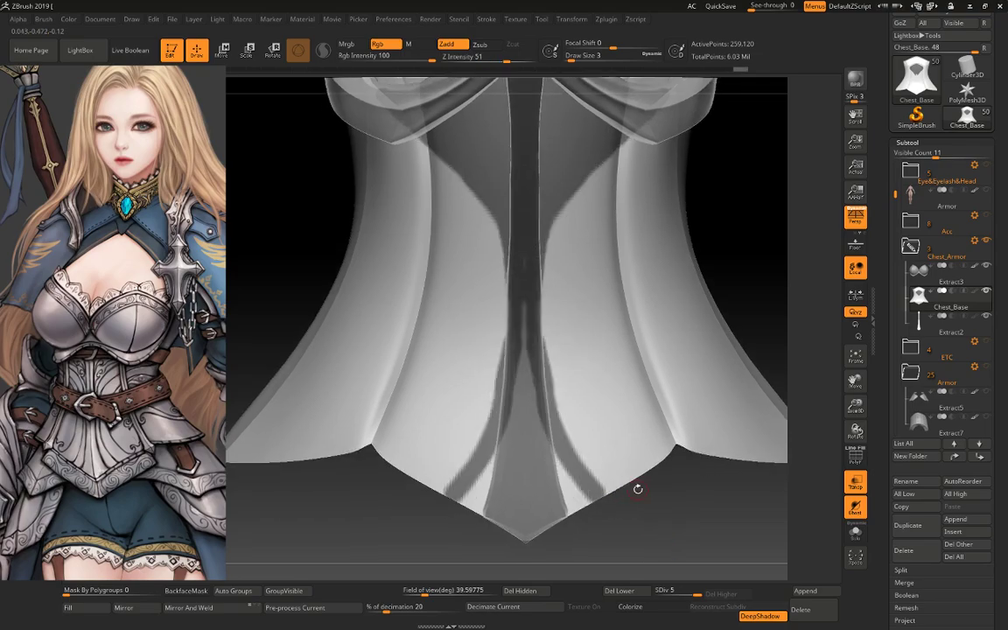
Widen and extend the centre mask into an hourglass strip reaching the lower tip, then view the top rim
{"action": "mouse_move", "coordinate": [533, 243]}
{"action": "left_mouse_down"}
{"action": "mouse_move", "coordinate": [529, 417]}
{"action": "mouse_move", "coordinate": [476, 477]}
{"action": "left_mouse_up"}
{"action": "left_click_drag", "start_coordinate": [525, 437], "coordinate": [578, 495]}
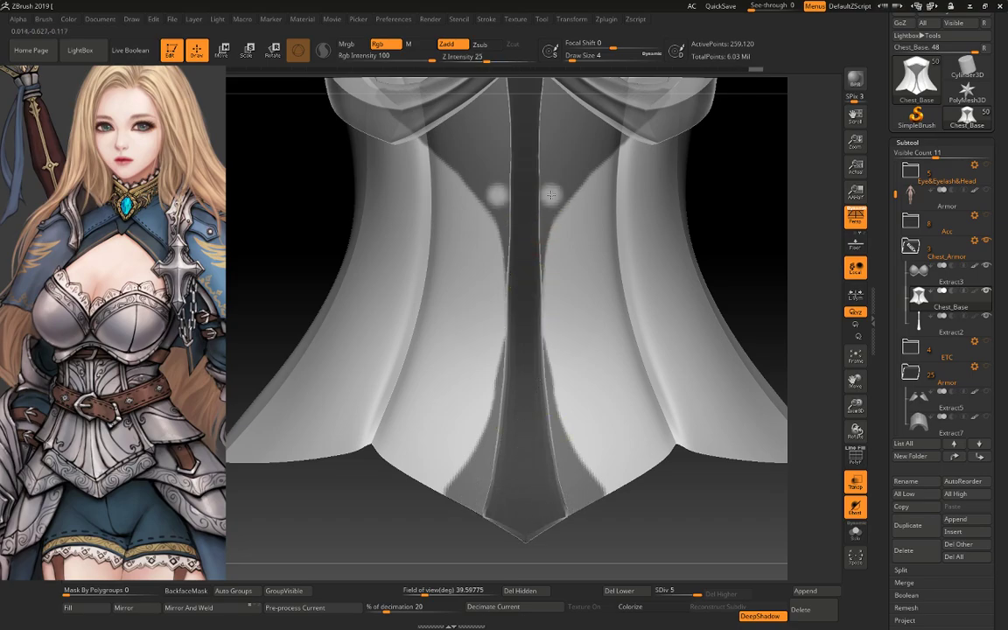
{"action": "mouse_move", "coordinate": [554, 194]}
{"action": "left_mouse_down"}
{"action": "mouse_move", "coordinate": [533, 225]}
{"action": "mouse_move", "coordinate": [532, 305]}
{"action": "left_mouse_up"}
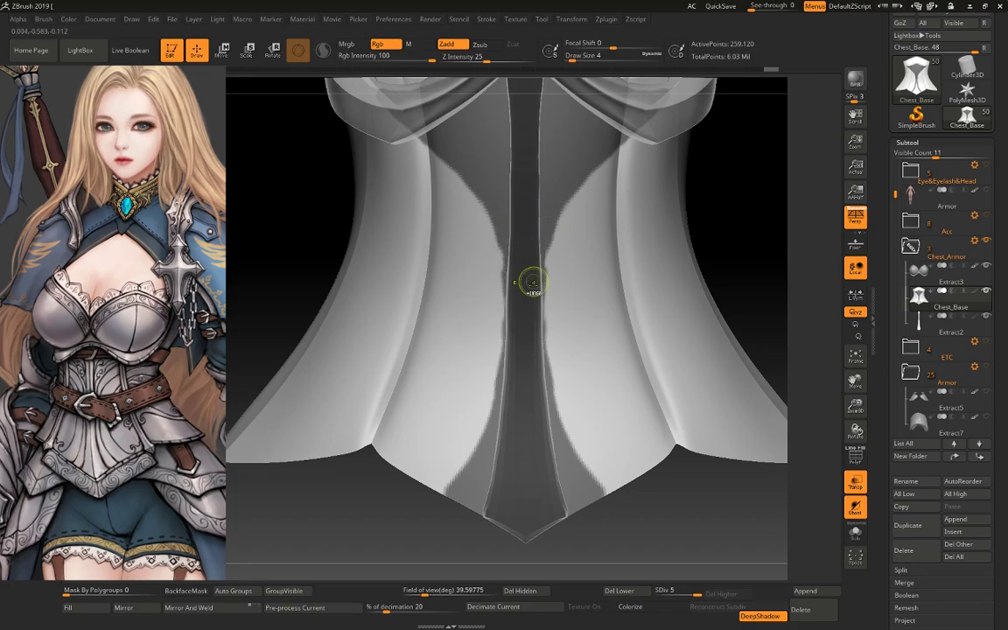
{"action": "key", "text": "ctrl+z"}
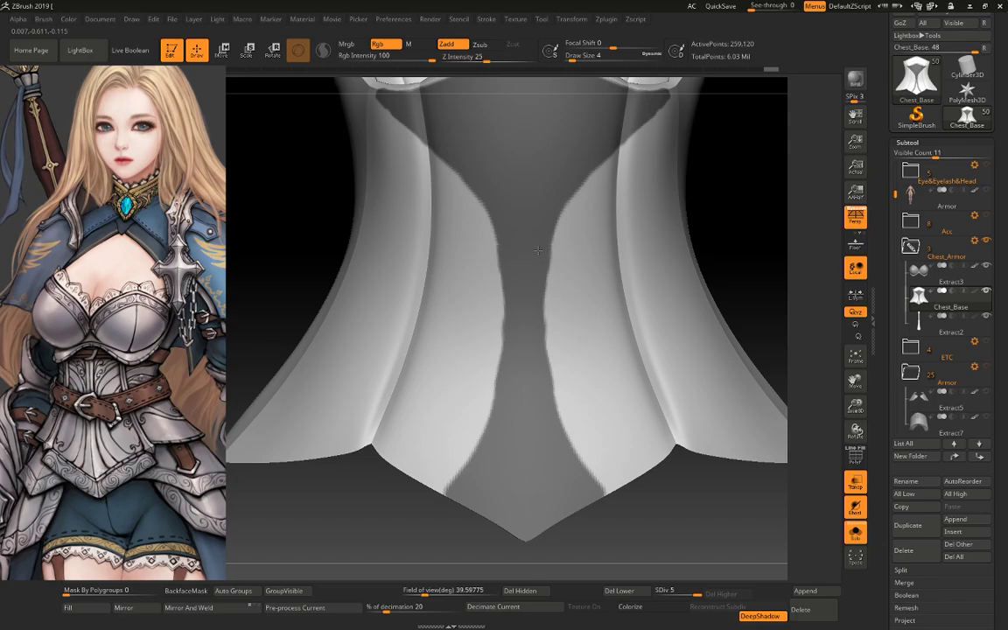
{"action": "left_click_drag", "start_coordinate": [538, 250], "coordinate": [564, 191]}
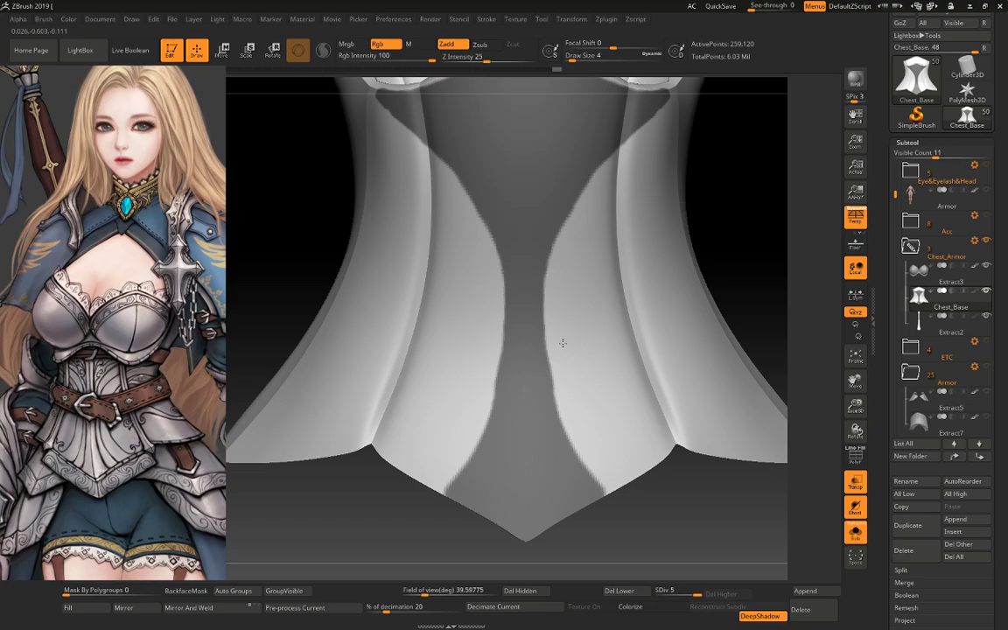
{"action": "left_click_drag", "start_coordinate": [559, 346], "coordinate": [563, 383]}
{"action": "mouse_move", "coordinate": [736, 173]}
{"action": "left_mouse_down"}
{"action": "mouse_move", "coordinate": [722, 239]}
{"action": "mouse_move", "coordinate": [583, 273]}
{"action": "left_mouse_up"}
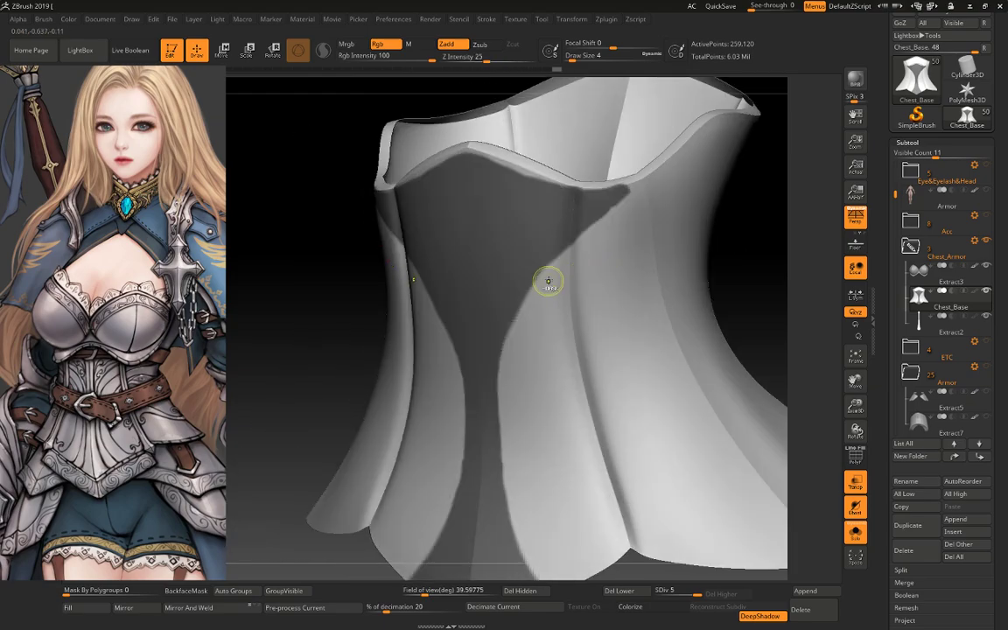
Narrow the centre mask strip midway and drop the brush size to 3
{"action": "left_click", "coordinate": [463, 275], "text": "ctrl"}
{"action": "left_click", "coordinate": [502, 311], "text": "ctrl"}
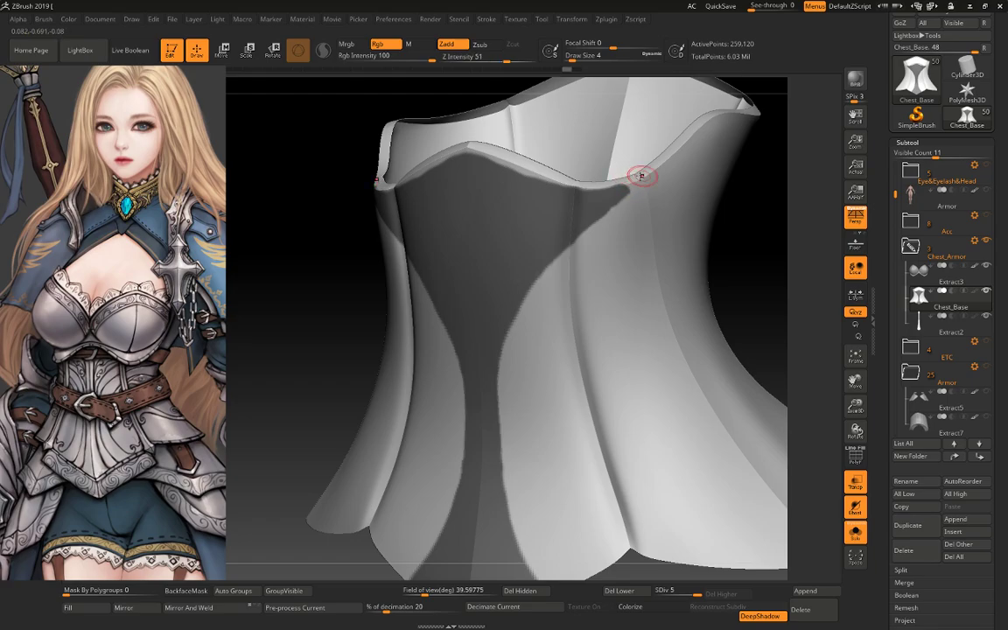
{"action": "right_click_drag", "start_coordinate": [637, 175], "coordinate": [700, 218]}
{"action": "right_click", "coordinate": [496, 172]}
{"action": "left_click", "coordinate": [497, 172]}
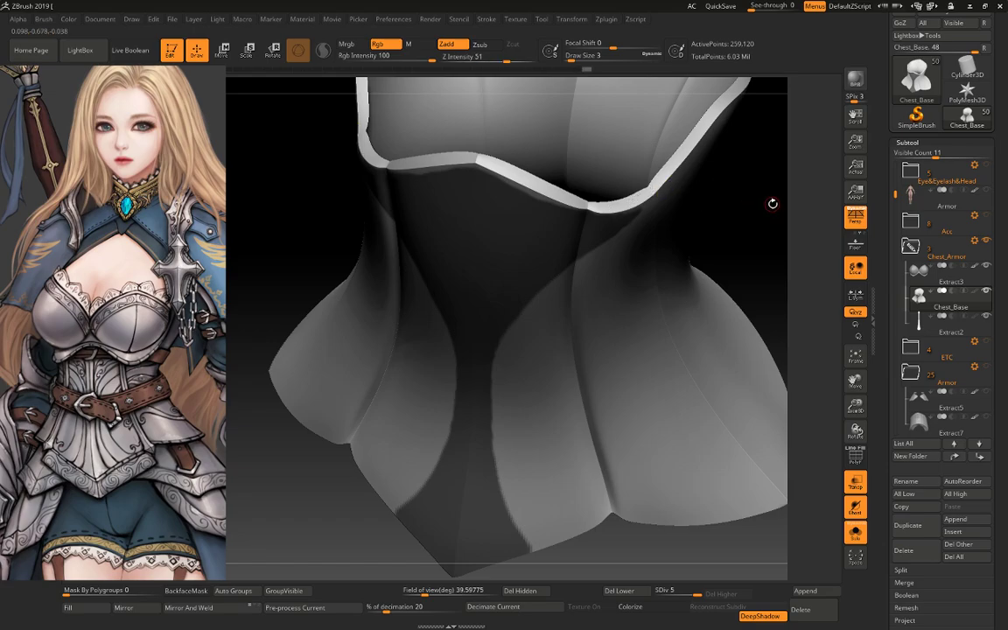
With a size-2 brush, refine and smooth the masked panel's upper edge along the rim
{"action": "right_click_drag", "start_coordinate": [773, 204], "coordinate": [675, 198]}
{"action": "right_click_drag", "start_coordinate": [758, 151], "coordinate": [444, 291]}
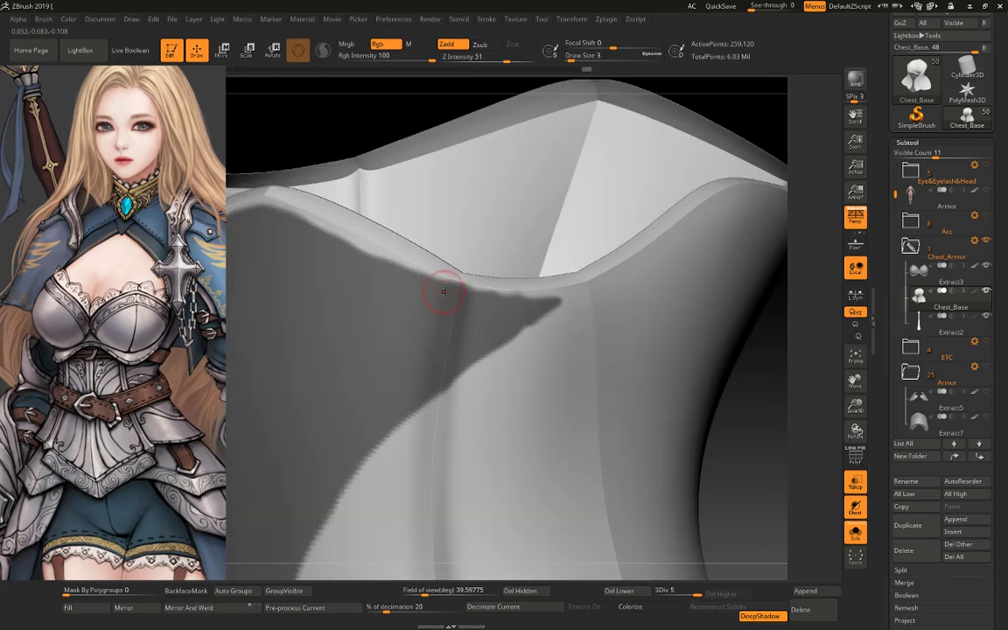
{"action": "right_click", "coordinate": [444, 292]}
{"action": "left_click_drag", "start_coordinate": [444, 292], "coordinate": [435, 276]}
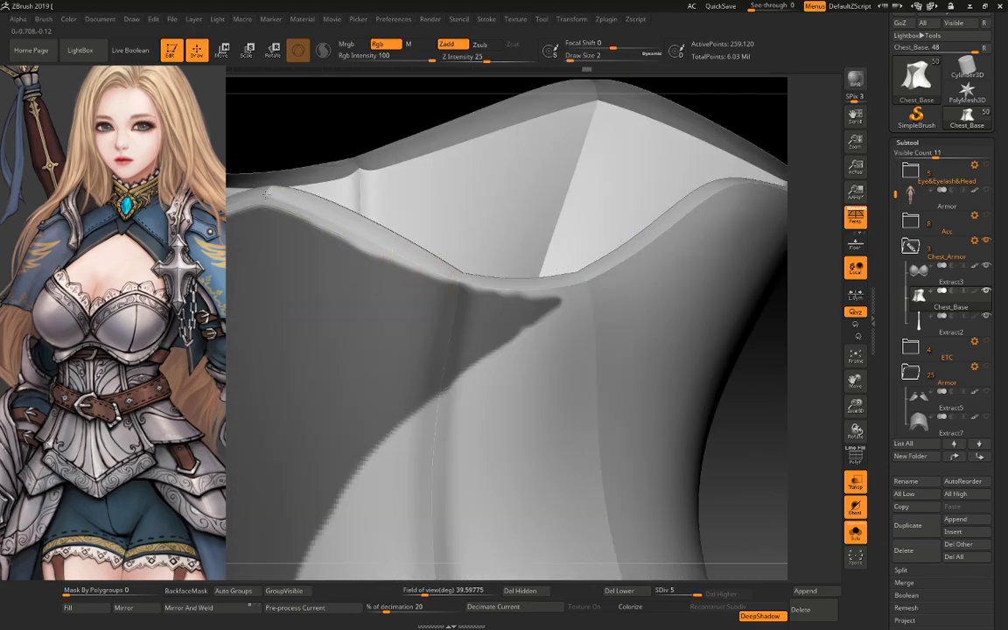
{"action": "left_click_drag", "start_coordinate": [219, 188], "coordinate": [278, 201]}
{"action": "key", "text": "ctrl+z"}
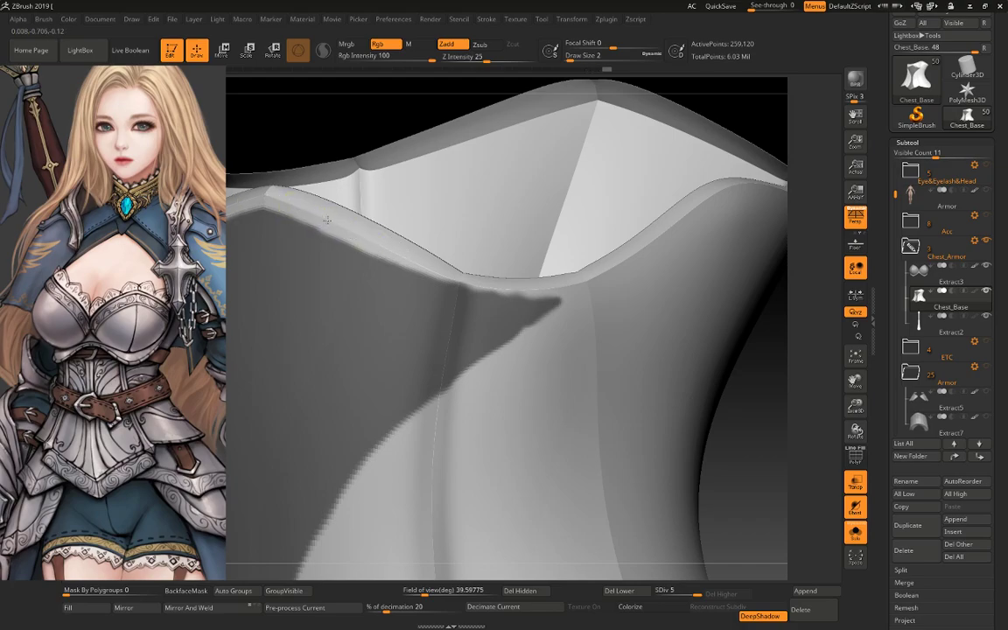
{"action": "left_click_drag", "start_coordinate": [371, 242], "coordinate": [459, 275]}
{"action": "mouse_move", "coordinate": [383, 250]}
{"action": "left_mouse_down"}
{"action": "mouse_move", "coordinate": [408, 251]}
{"action": "mouse_move", "coordinate": [391, 251]}
{"action": "left_mouse_up"}
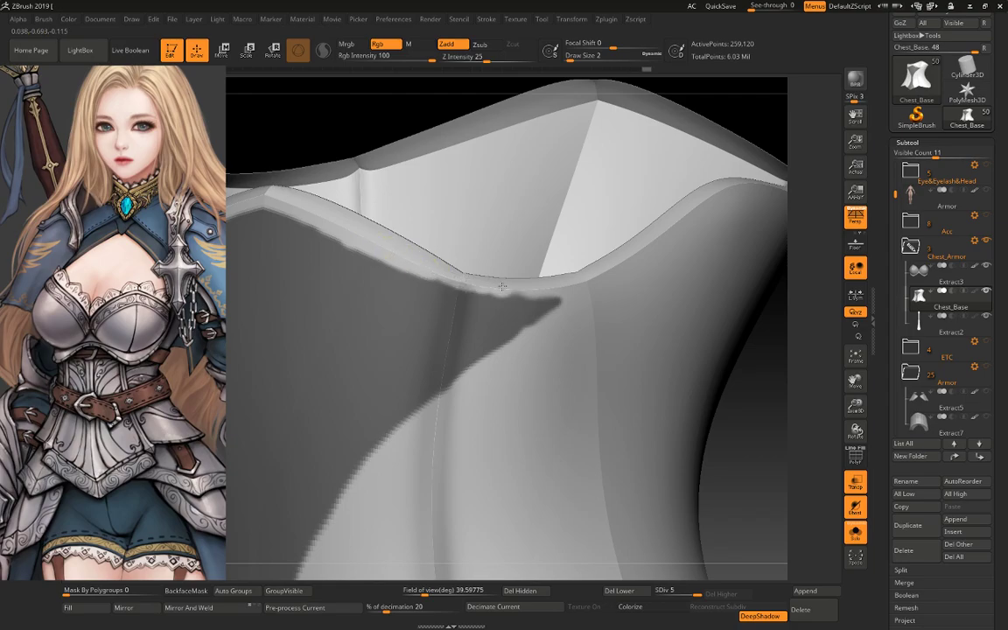
{"action": "left_click_drag", "start_coordinate": [420, 263], "coordinate": [479, 281]}
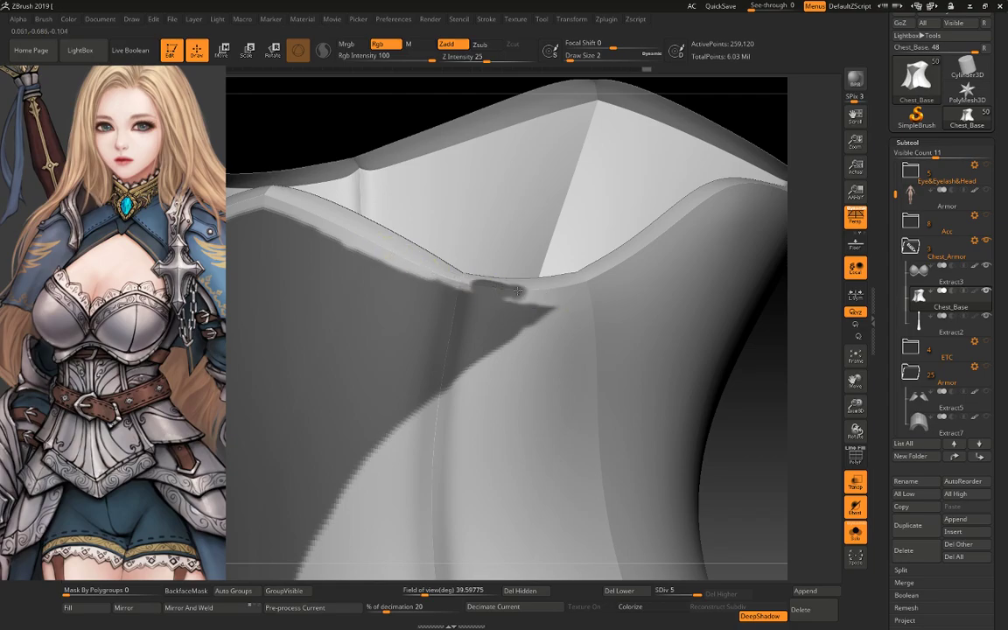
Turn off Dynamic brush sizing and set Draw Size to 25
{"action": "key", "text": "space"}
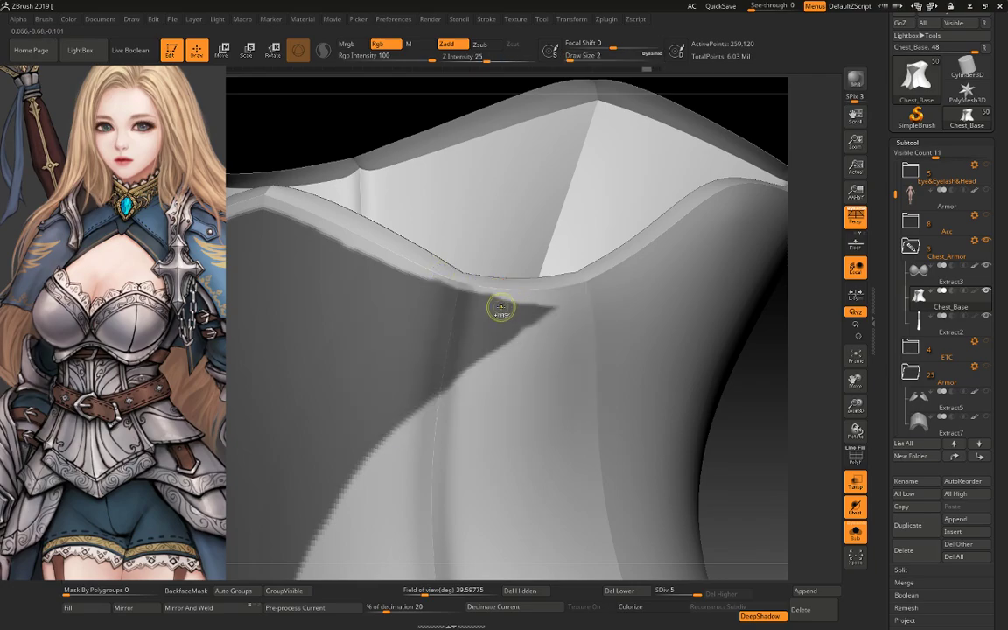
{"action": "key", "text": "space"}
{"action": "left_click", "coordinate": [589, 303]}
{"action": "left_click", "coordinate": [589, 303]}
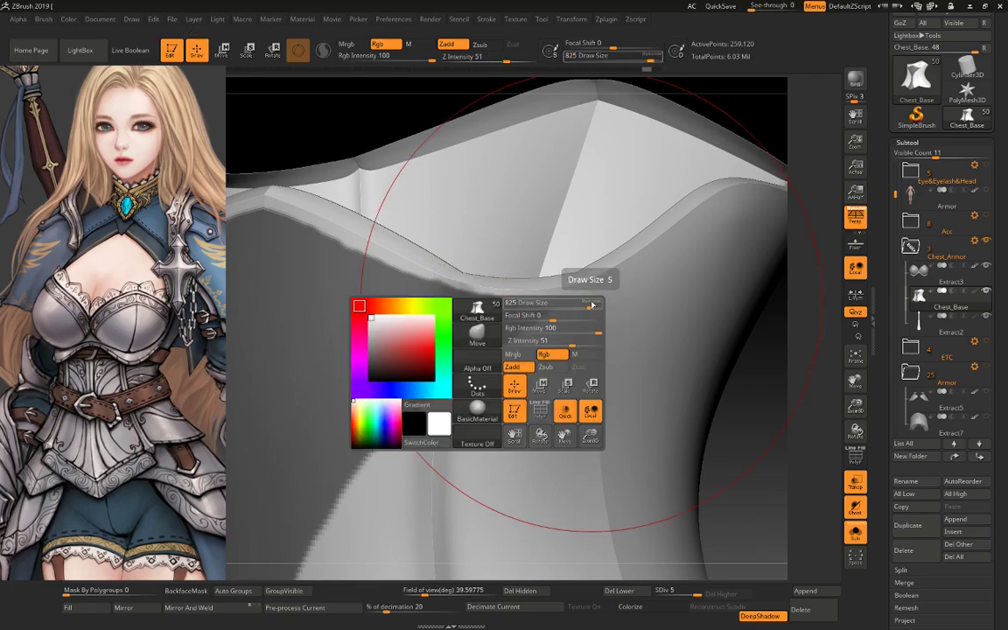
{"action": "key", "text": "space"}
{"action": "left_click_drag", "start_coordinate": [545, 277], "coordinate": [473, 274]}
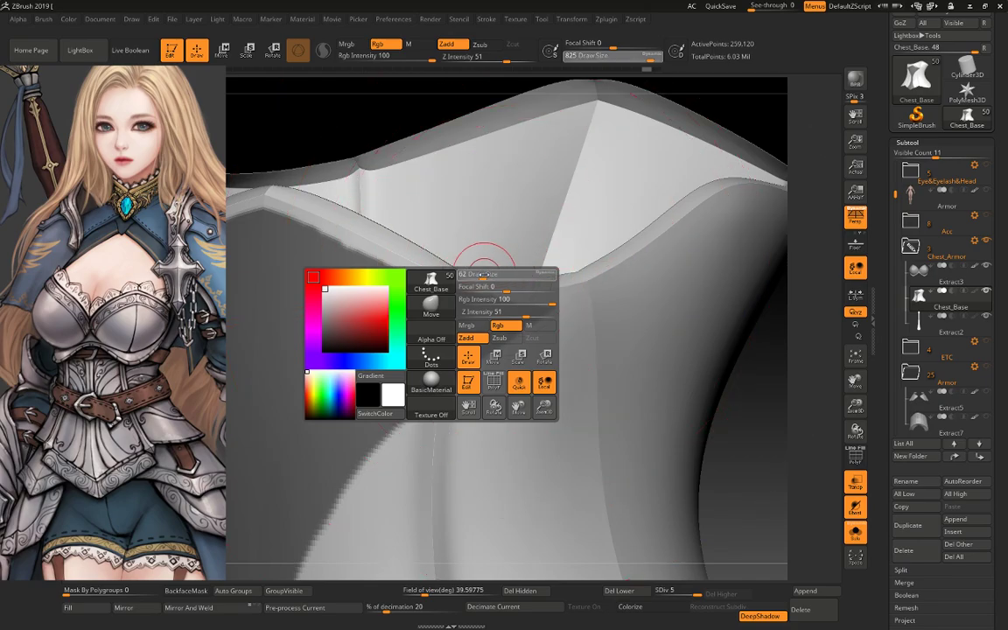
Extend the mask rightward beneath the rim and trim its end into a sharp point
{"action": "key", "text": "ctrl"}
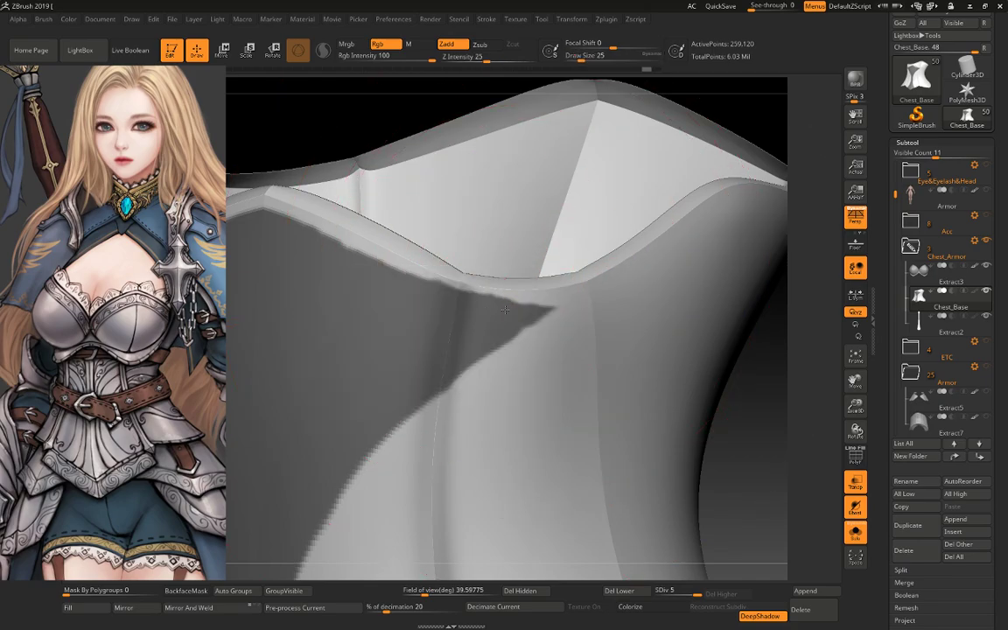
{"action": "left_click_drag", "start_coordinate": [549, 304], "coordinate": [558, 306], "text": "ctrl"}
{"action": "left_click_drag", "start_coordinate": [530, 347], "coordinate": [507, 285], "text": "ctrl+alt"}
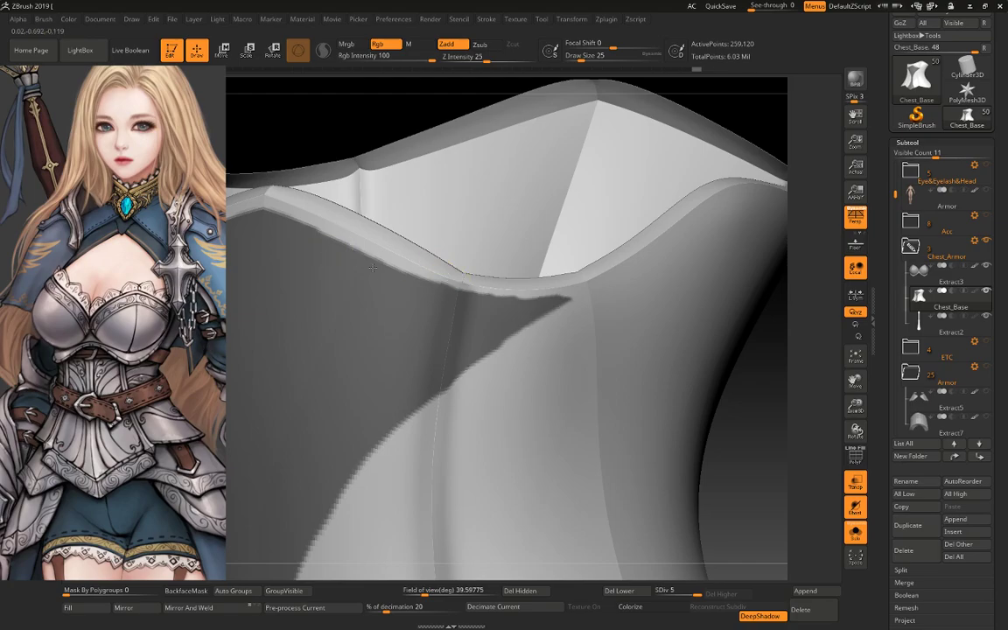
{"action": "mouse_move", "coordinate": [783, 432]}
{"action": "left_mouse_down"}
{"action": "mouse_move", "coordinate": [698, 367]}
{"action": "mouse_move", "coordinate": [647, 371]}
{"action": "mouse_move", "coordinate": [715, 294]}
{"action": "mouse_move", "coordinate": [533, 392]}
{"action": "left_mouse_up"}
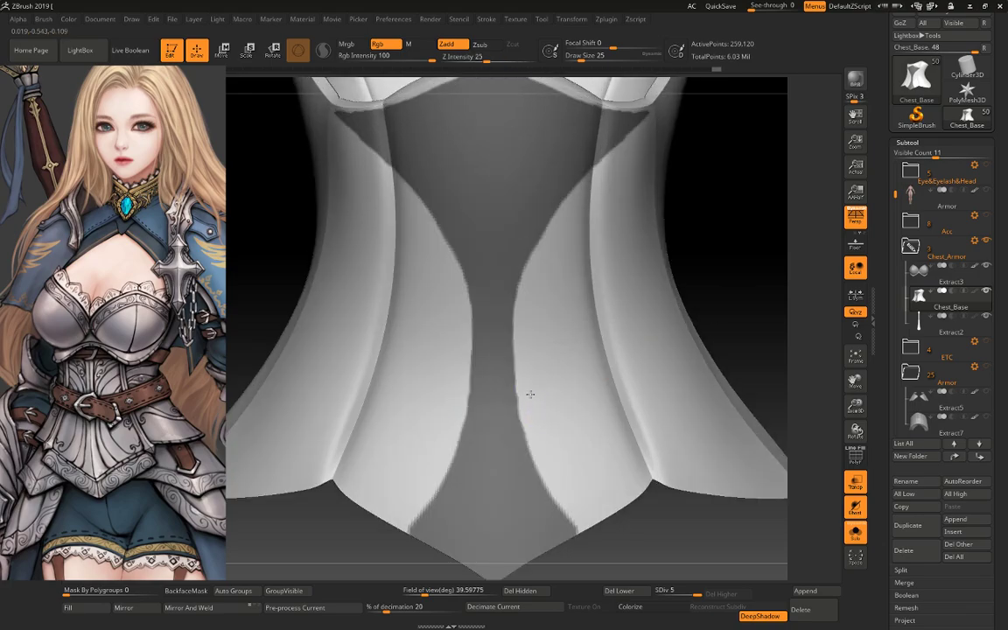
Paint along the centre panel's mask edge down its length with X symmetry
{"action": "mouse_move", "coordinate": [761, 302]}
{"action": "left_mouse_down", "text": "alt"}
{"action": "mouse_move", "coordinate": [722, 263]}
{"action": "mouse_move", "coordinate": [705, 281]}
{"action": "left_mouse_up", "text": "alt"}
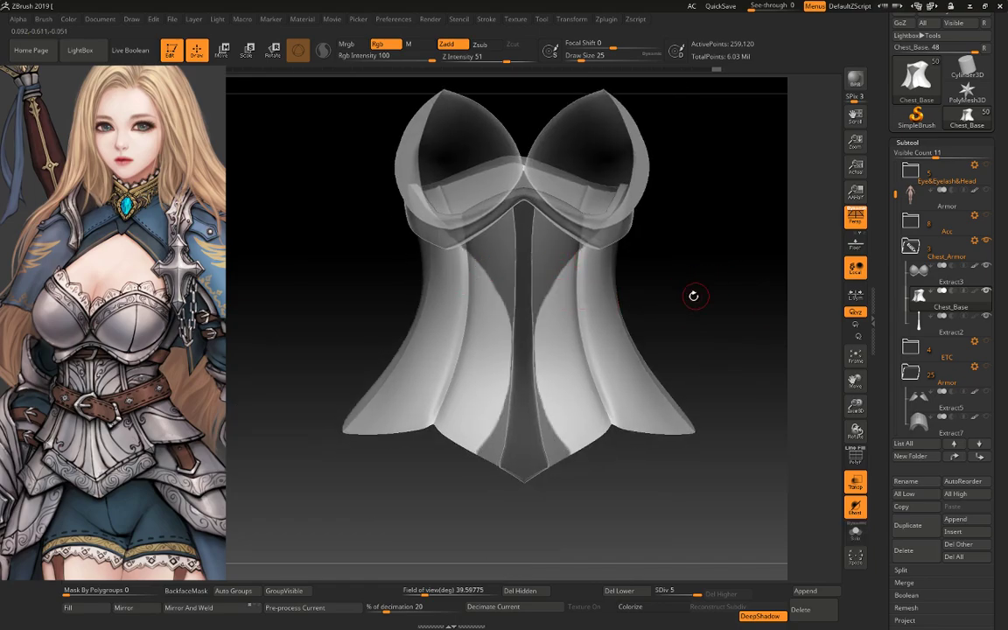
{"action": "left_click_drag", "start_coordinate": [693, 295], "coordinate": [663, 333], "text": "alt"}
{"action": "left_click_drag", "start_coordinate": [516, 233], "coordinate": [545, 399]}
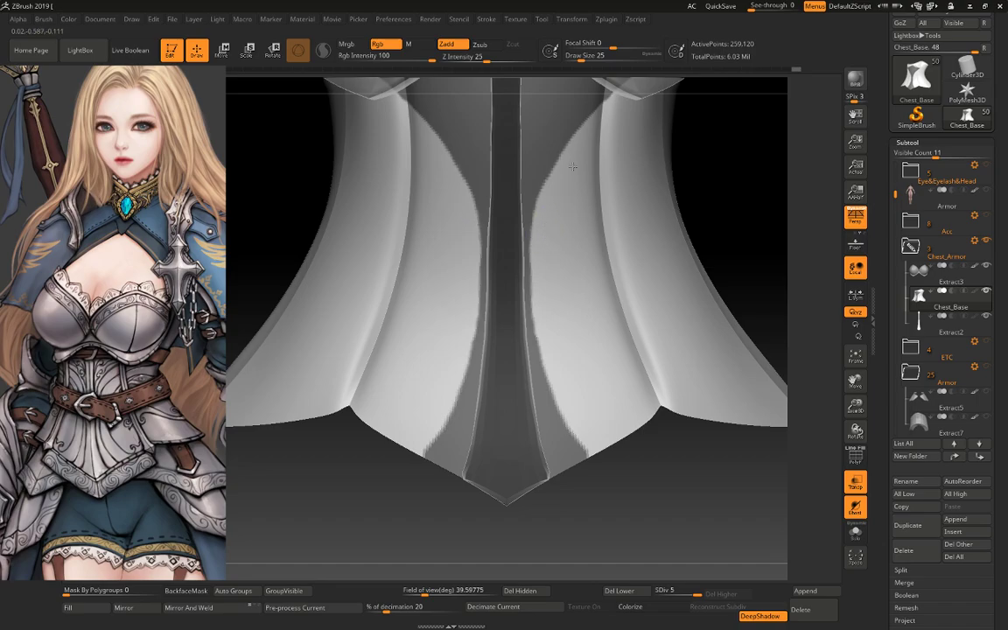
Frame the corset front-on and switch off Transp/Ghost so it displays opaque
{"action": "mouse_move", "coordinate": [571, 159]}
{"action": "right_mouse_down", "text": "ctrl"}
{"action": "mouse_move", "coordinate": [706, 253]}
{"action": "mouse_move", "coordinate": [598, 452]}
{"action": "right_mouse_up", "text": "ctrl"}
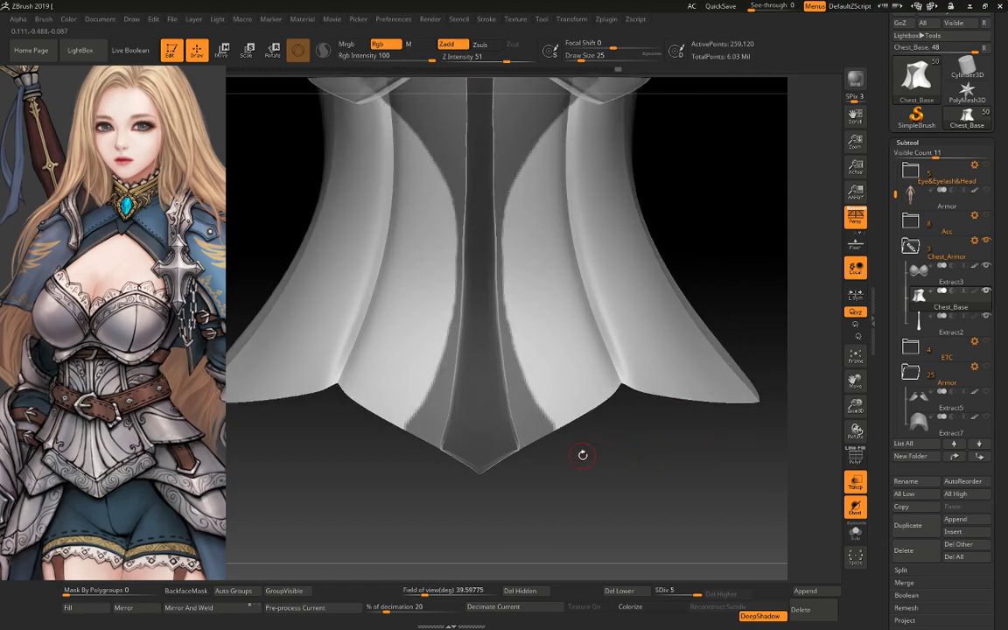
{"action": "right_click_drag", "start_coordinate": [593, 453], "coordinate": [559, 379], "text": "ctrl"}
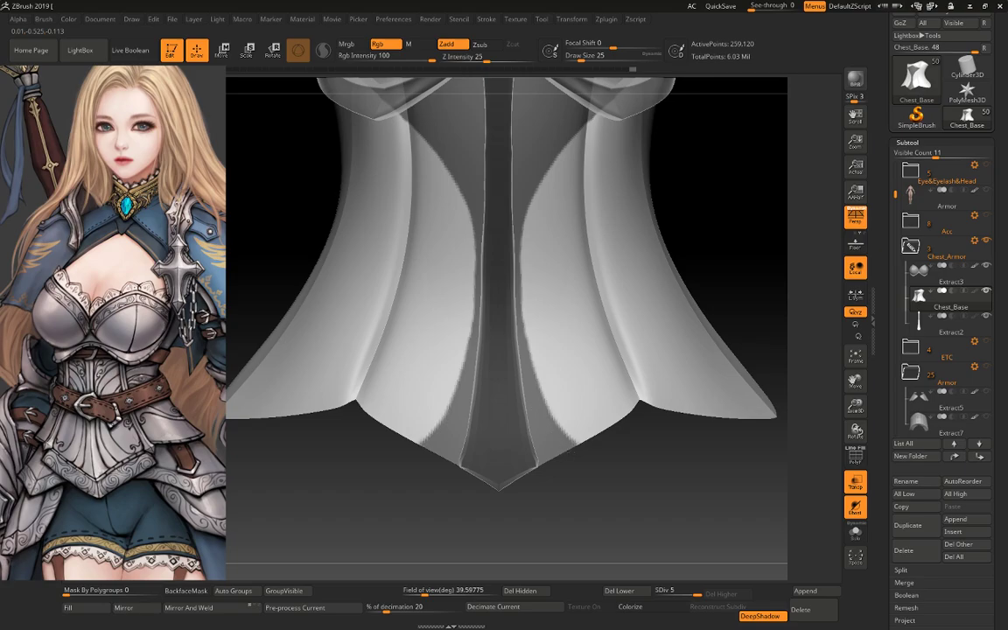
{"action": "key", "text": "f"}
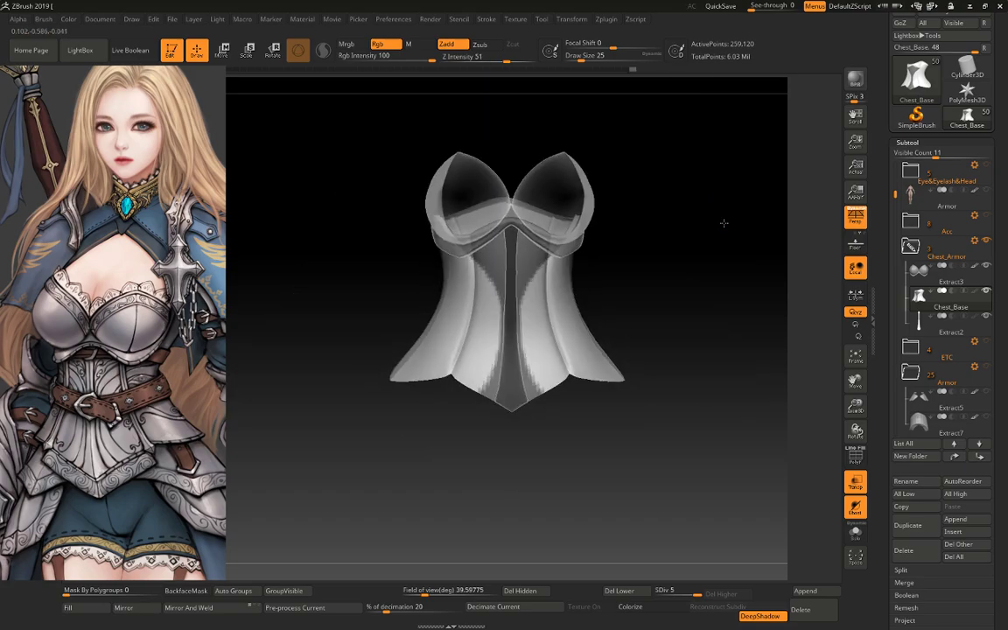
{"action": "left_click_drag", "start_coordinate": [722, 223], "coordinate": [726, 299]}
{"action": "key", "text": "shift+t"}
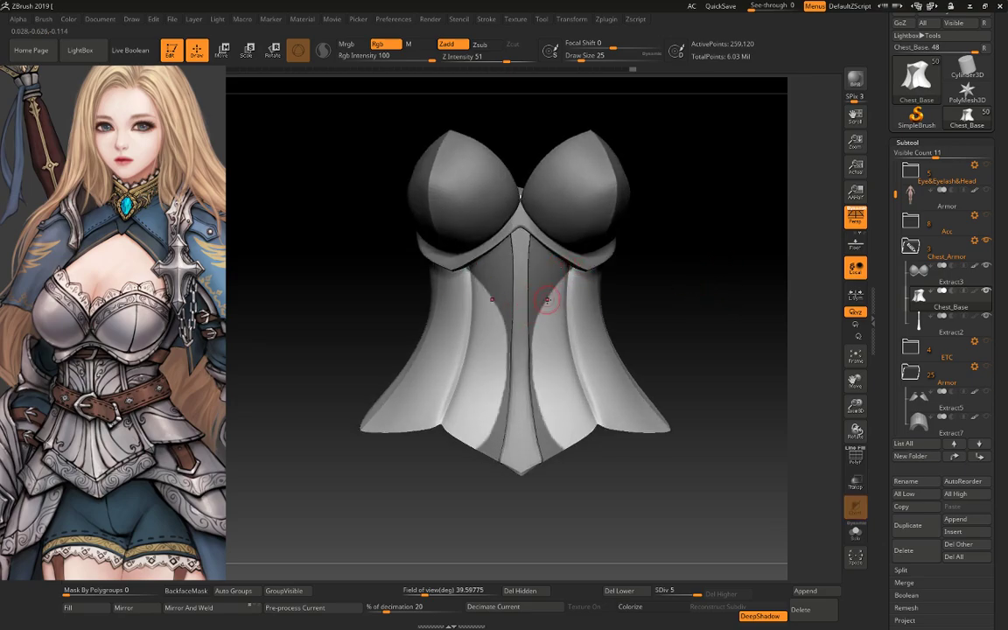
Clean up the centre panel's inner mask edges symmetrically on both sides
{"action": "left_click_drag", "start_coordinate": [735, 288], "coordinate": [596, 343], "text": "alt"}
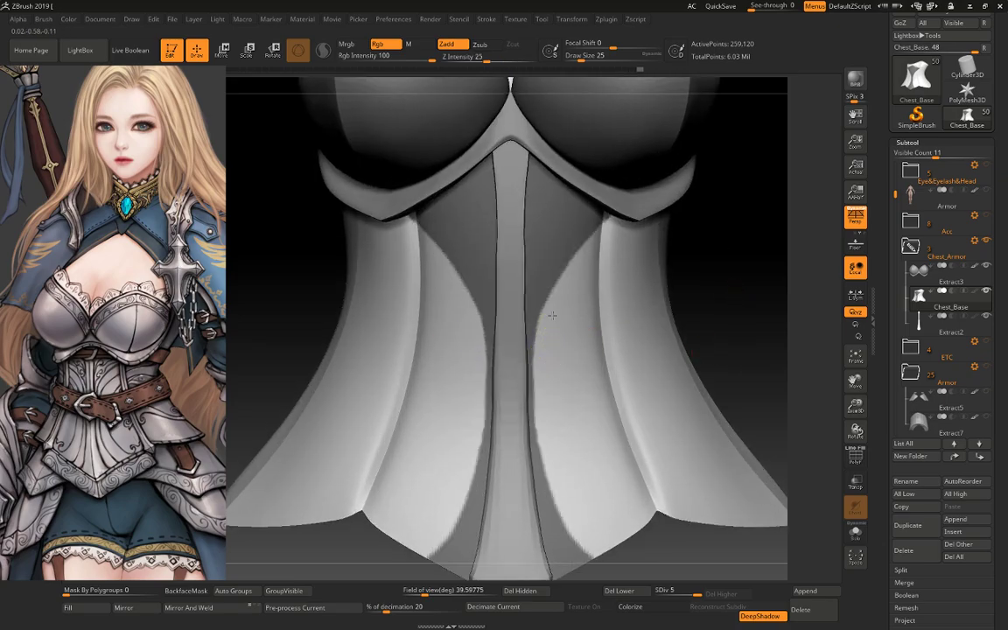
{"action": "left_click_drag", "start_coordinate": [553, 315], "coordinate": [606, 232]}
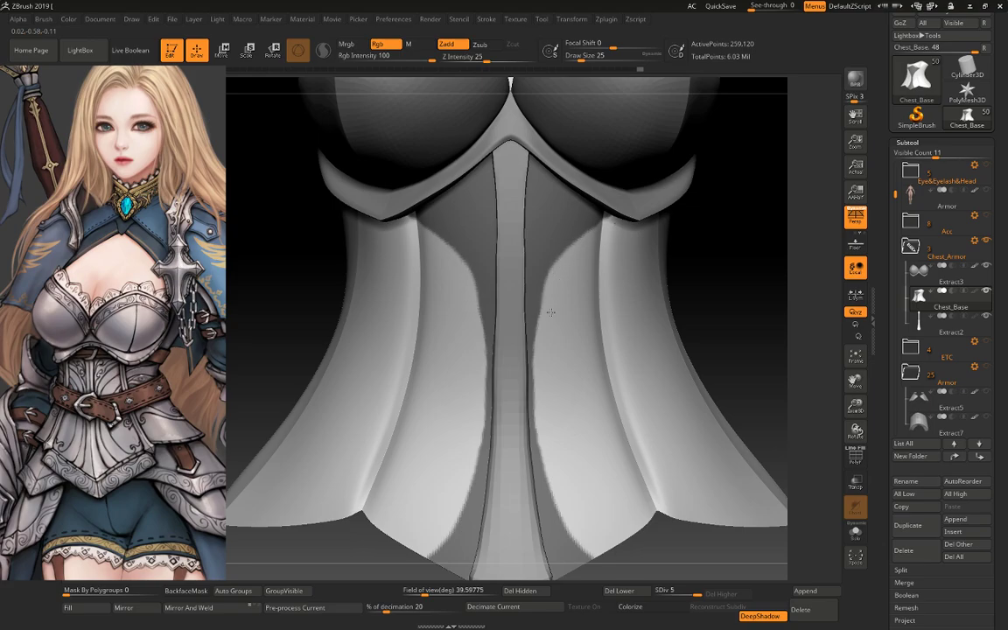
{"action": "mouse_move", "coordinate": [747, 218]}
{"action": "left_mouse_down", "text": "alt"}
{"action": "mouse_move", "coordinate": [533, 393]}
{"action": "mouse_move", "coordinate": [578, 276]}
{"action": "left_mouse_up", "text": "alt"}
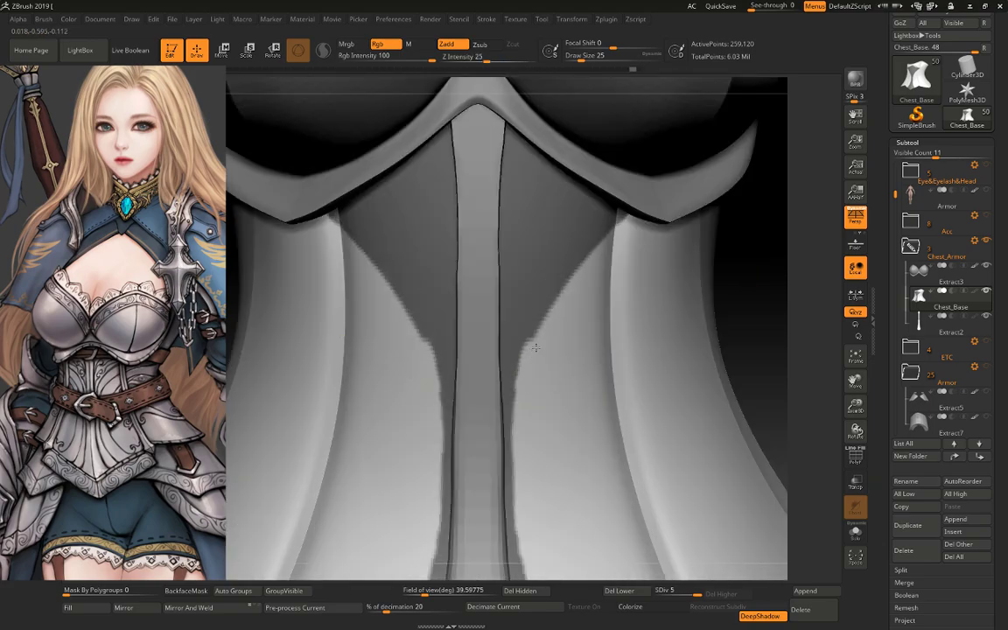
{"action": "left_click_drag", "start_coordinate": [622, 240], "coordinate": [568, 282]}
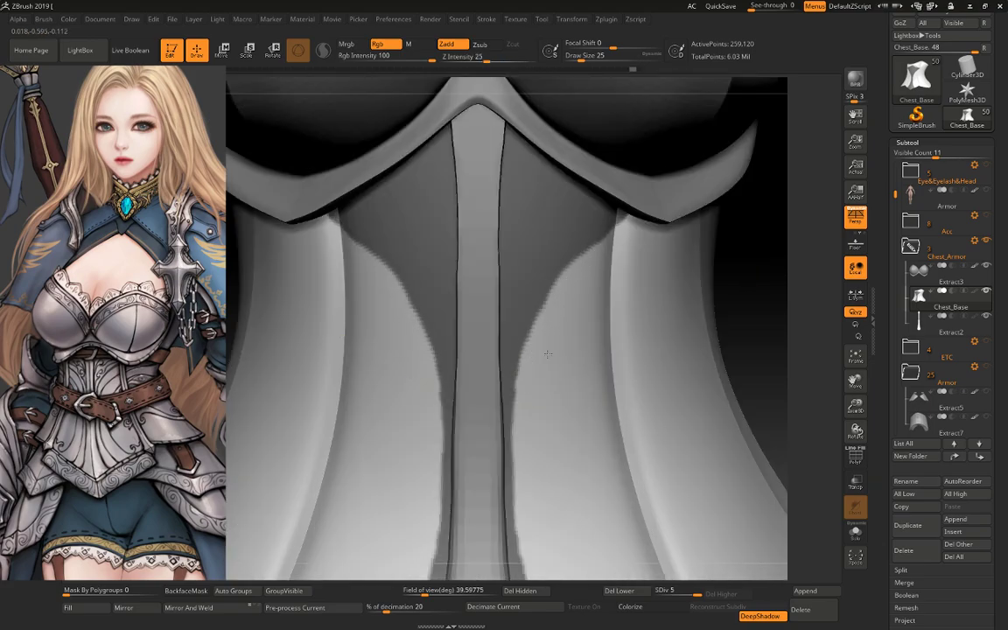
{"action": "left_click_drag", "start_coordinate": [547, 353], "coordinate": [583, 278]}
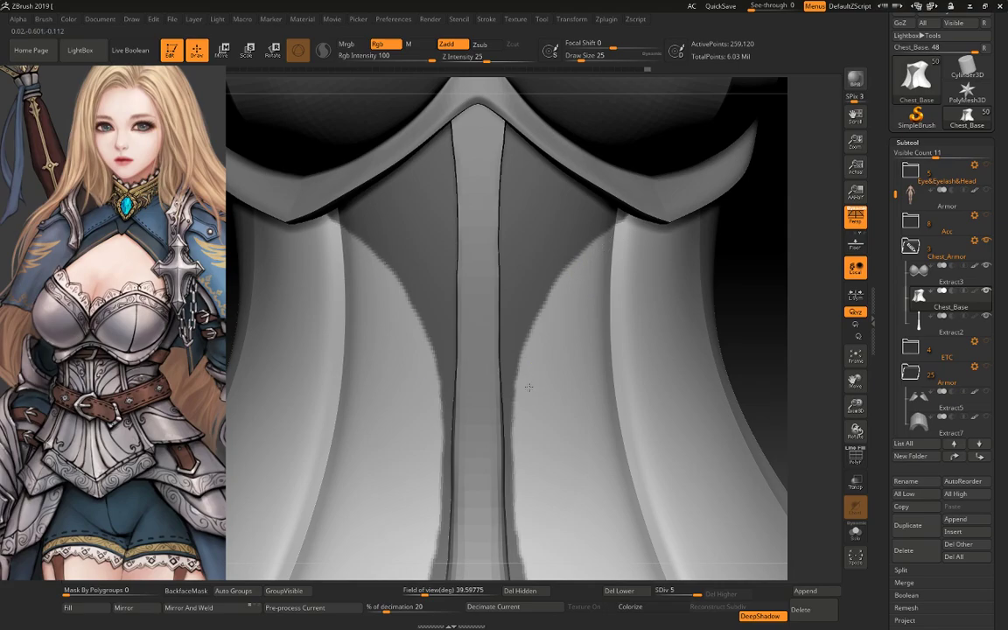
Raise Z Intensity to 51 and solo Chest_Base in a framed front view
{"action": "key", "text": "u"}
{"action": "left_click", "coordinate": [627, 347]}
{"action": "key", "text": "ctrl+shift+s"}
{"action": "left_click_drag", "start_coordinate": [698, 295], "coordinate": [570, 387], "text": "alt"}
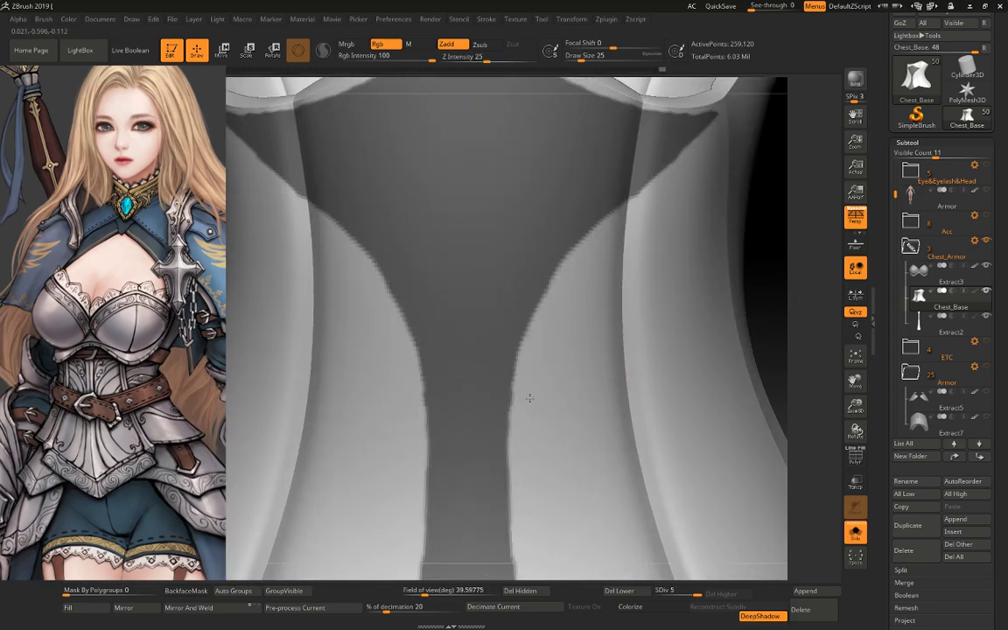
{"action": "left_click_drag", "start_coordinate": [746, 247], "coordinate": [763, 232]}
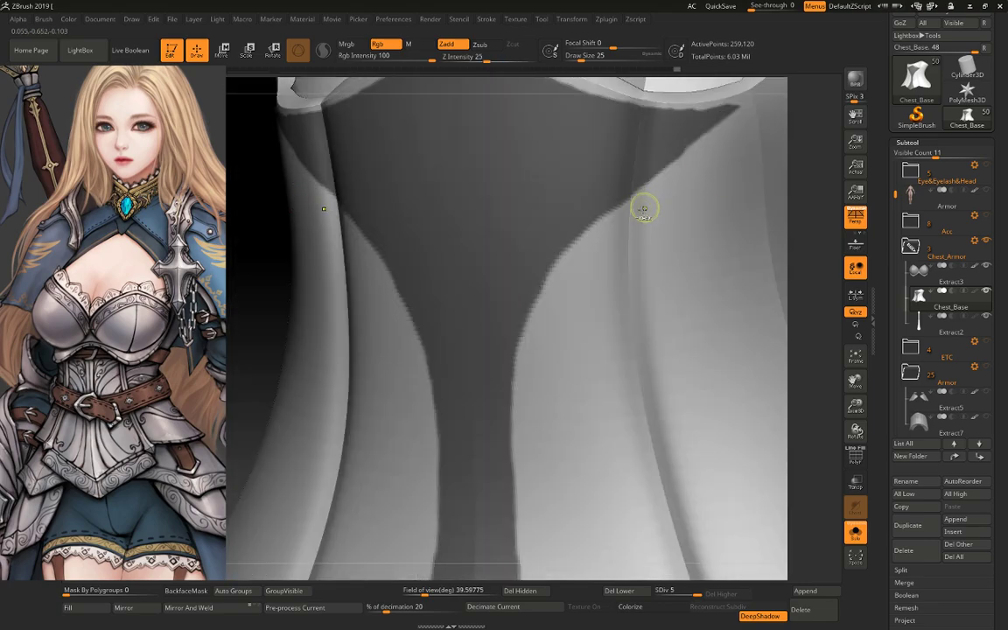
{"action": "key", "text": "f"}
{"action": "mouse_move", "coordinate": [733, 150]}
{"action": "left_mouse_down"}
{"action": "mouse_move", "coordinate": [707, 131]}
{"action": "mouse_move", "coordinate": [783, 253]}
{"action": "mouse_move", "coordinate": [783, 219]}
{"action": "left_mouse_up"}
{"action": "scroll", "coordinate": [941, 263], "scroll_direction": "up", "scroll_amount": 2}
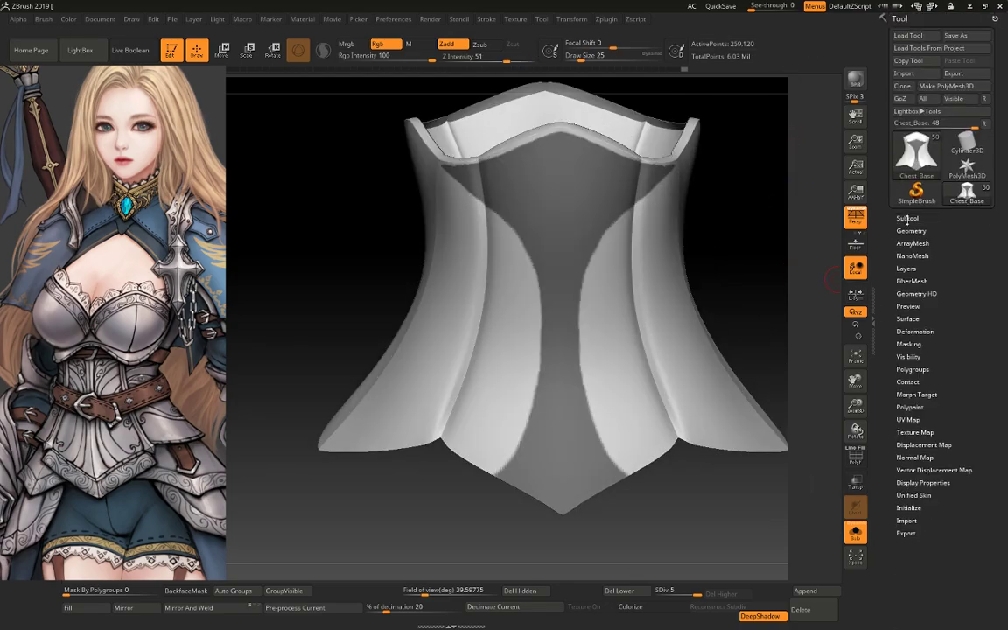
Extract the masked centre panel as a new shell subtool, Extract3
{"action": "scroll", "coordinate": [935, 459], "scroll_direction": "down", "scroll_amount": 5}
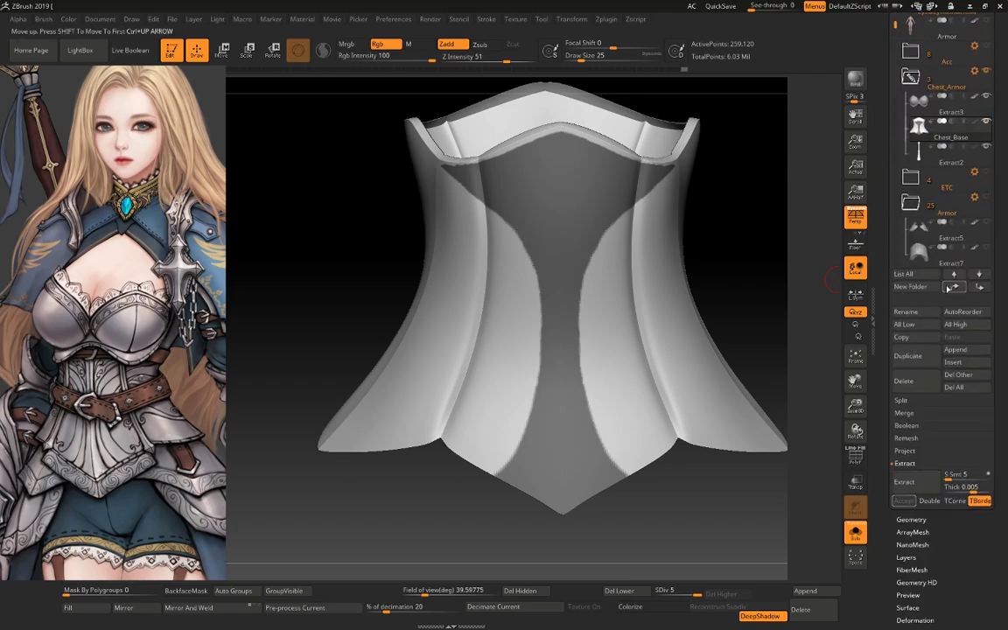
{"action": "left_click", "coordinate": [904, 481]}
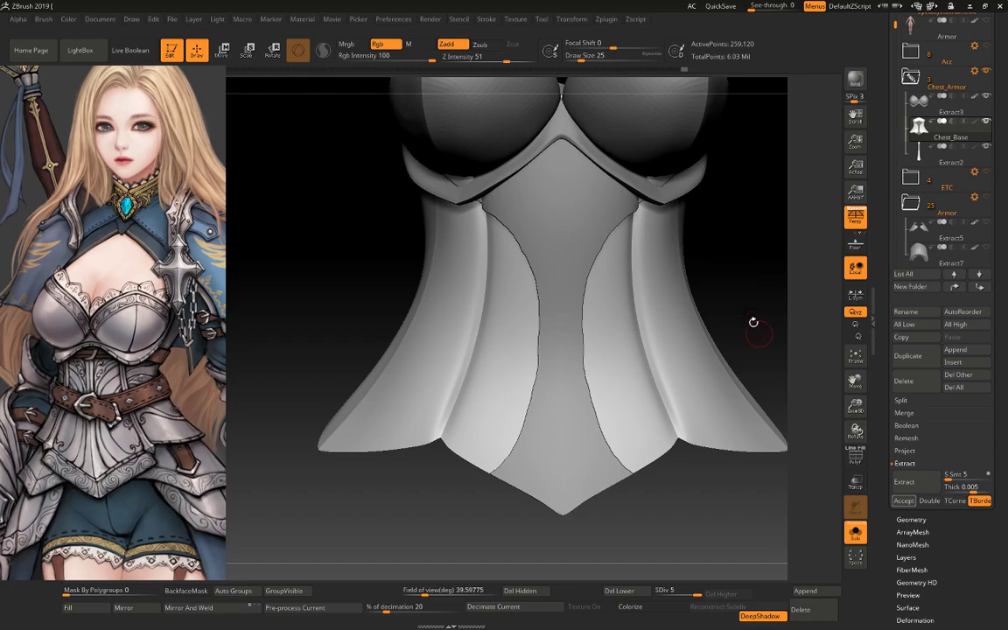
{"action": "left_click", "coordinate": [904, 501]}
{"action": "mouse_move", "coordinate": [686, 273]}
{"action": "left_mouse_down"}
{"action": "mouse_move", "coordinate": [798, 300]}
{"action": "mouse_move", "coordinate": [657, 369]}
{"action": "mouse_move", "coordinate": [601, 342]}
{"action": "left_mouse_up"}
Turn on the PolyF wireframe and inspect the extract alongside the other pieces
{"action": "key", "text": "shift+f"}
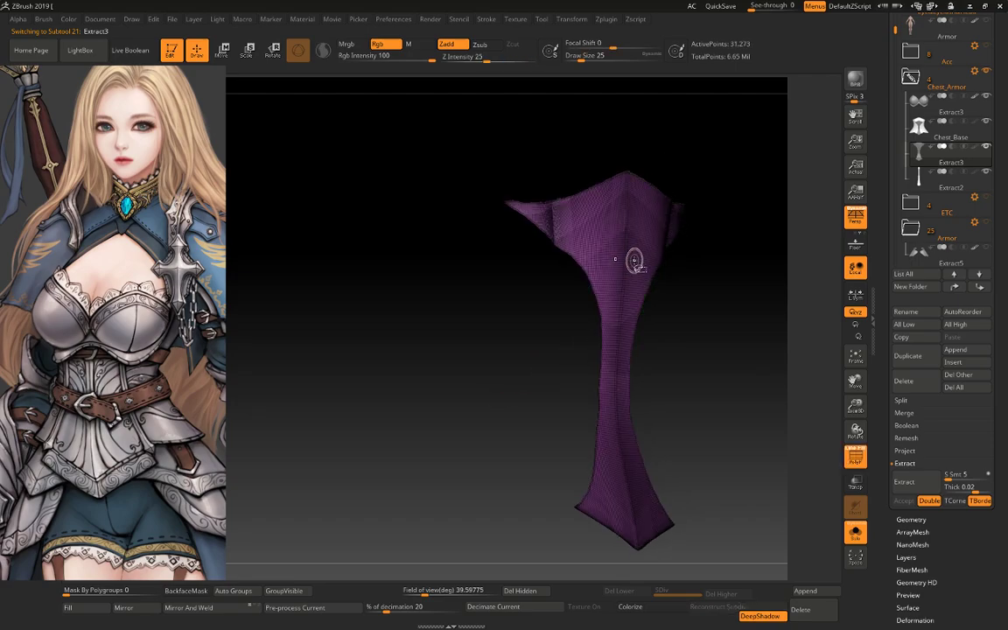
{"action": "mouse_move", "coordinate": [623, 259]}
{"action": "left_mouse_down"}
{"action": "mouse_move", "coordinate": [690, 283]}
{"action": "mouse_move", "coordinate": [542, 529]}
{"action": "mouse_move", "coordinate": [725, 319]}
{"action": "left_mouse_up"}
{"action": "key", "text": "ctrl+shift+d"}
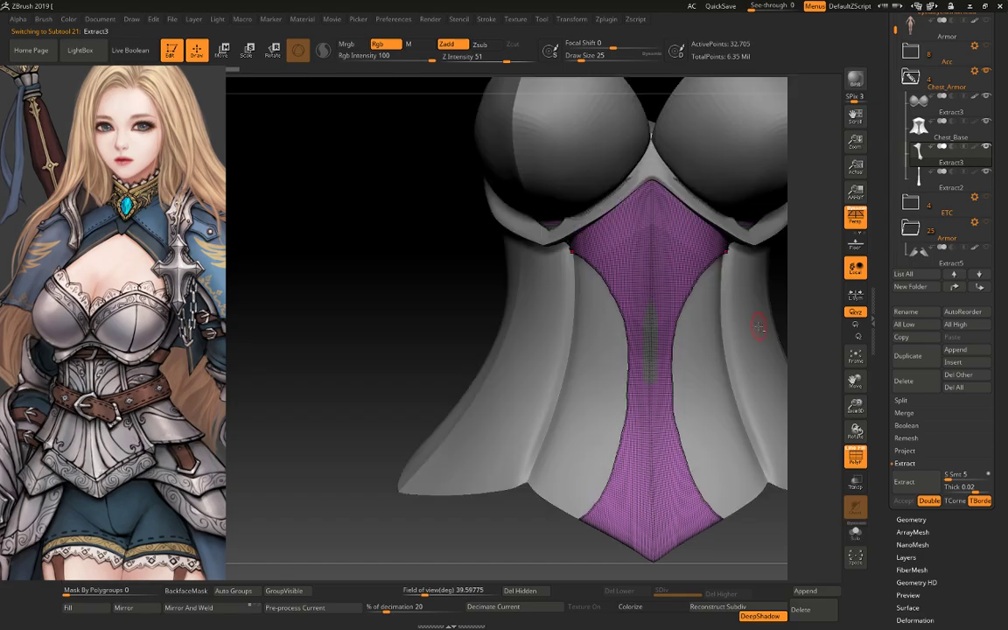
{"action": "left_click_drag", "start_coordinate": [801, 308], "coordinate": [720, 303]}
{"action": "key", "text": "ctrl+shift+d"}
{"action": "key", "text": "ctrl+shift+d"}
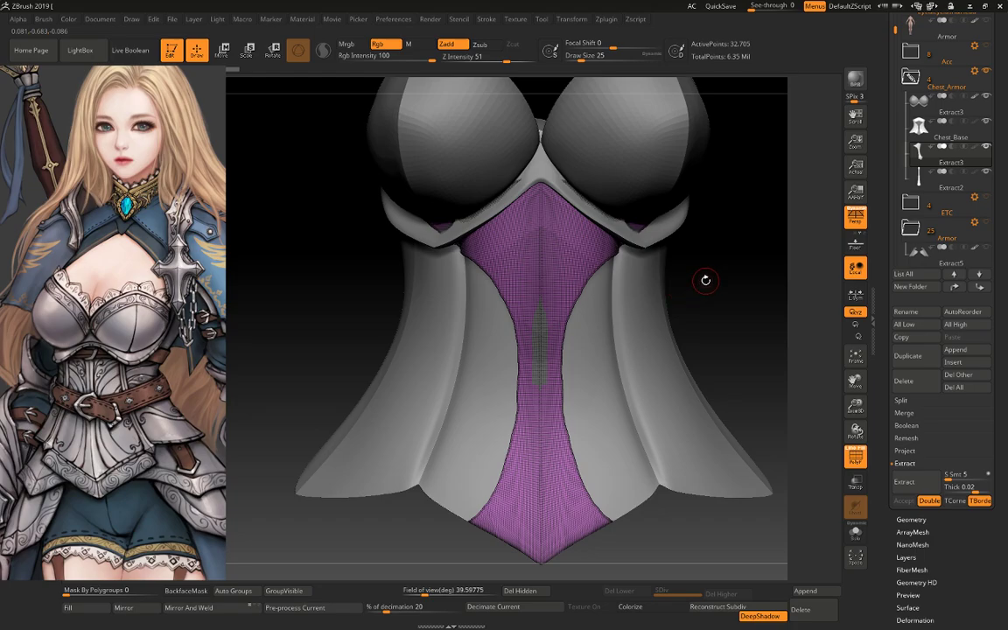
{"action": "left_click_drag", "start_coordinate": [728, 287], "coordinate": [778, 305]}
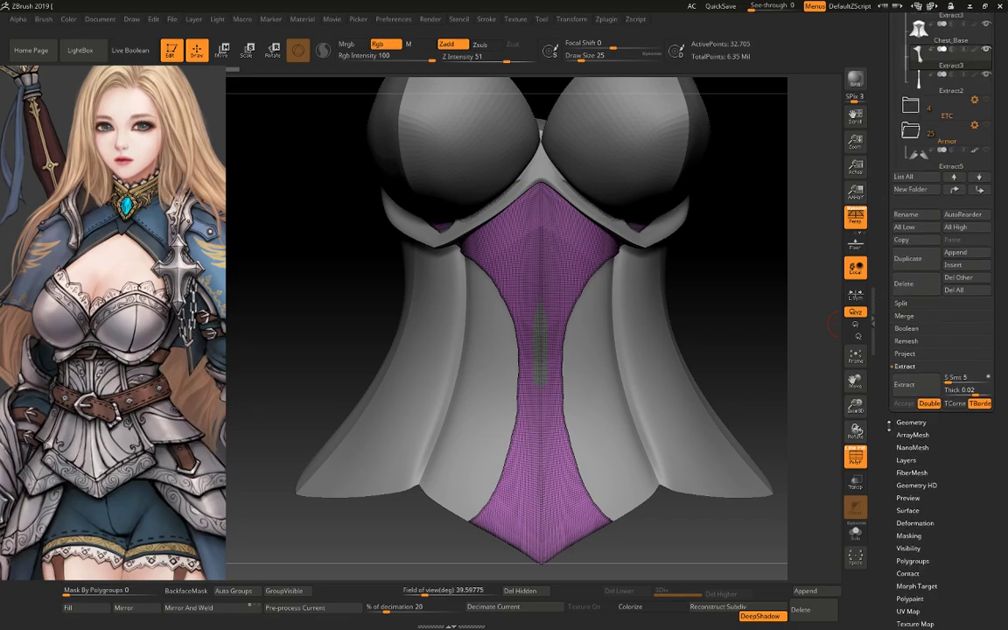
ZRemesh the centre panel in Legacy (2018) mode and show its new wireframe
{"action": "key", "text": "shift+f"}
{"action": "left_click", "coordinate": [911, 420]}
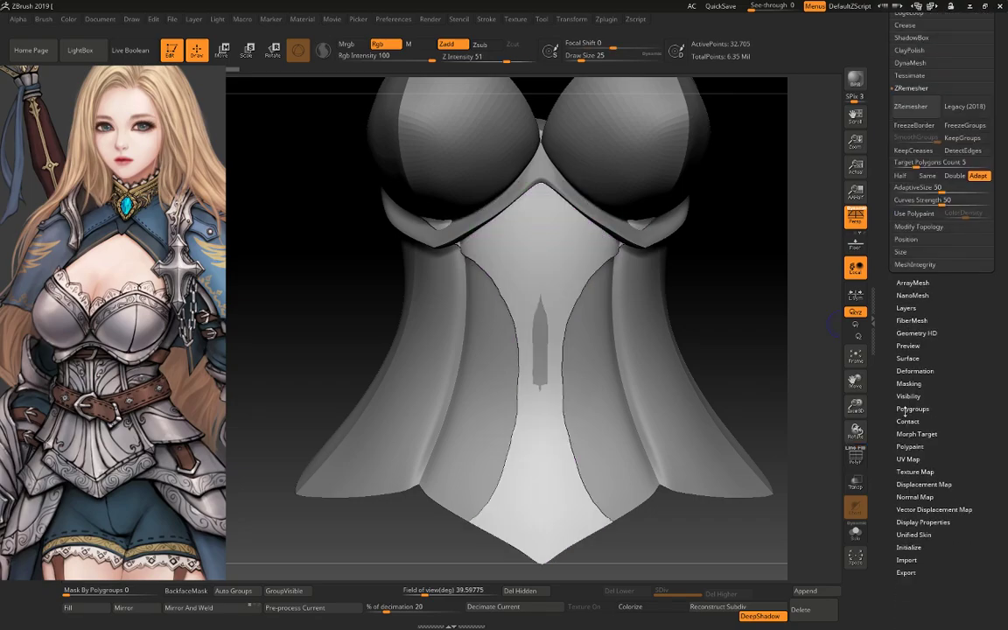
{"action": "scroll", "coordinate": [889, 307], "scroll_direction": "up", "scroll_amount": 2}
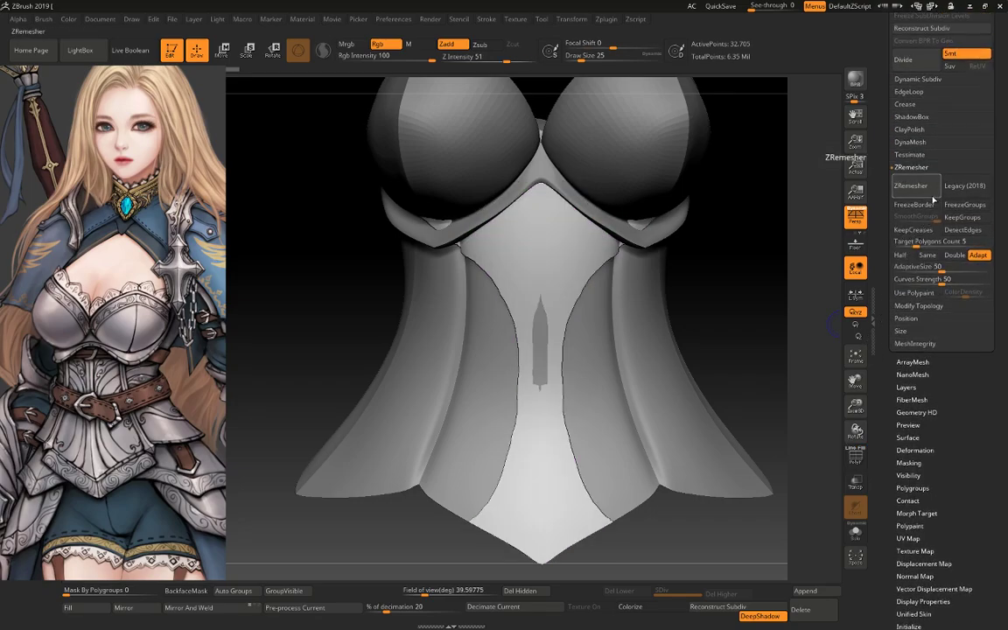
{"action": "left_click", "coordinate": [964, 186]}
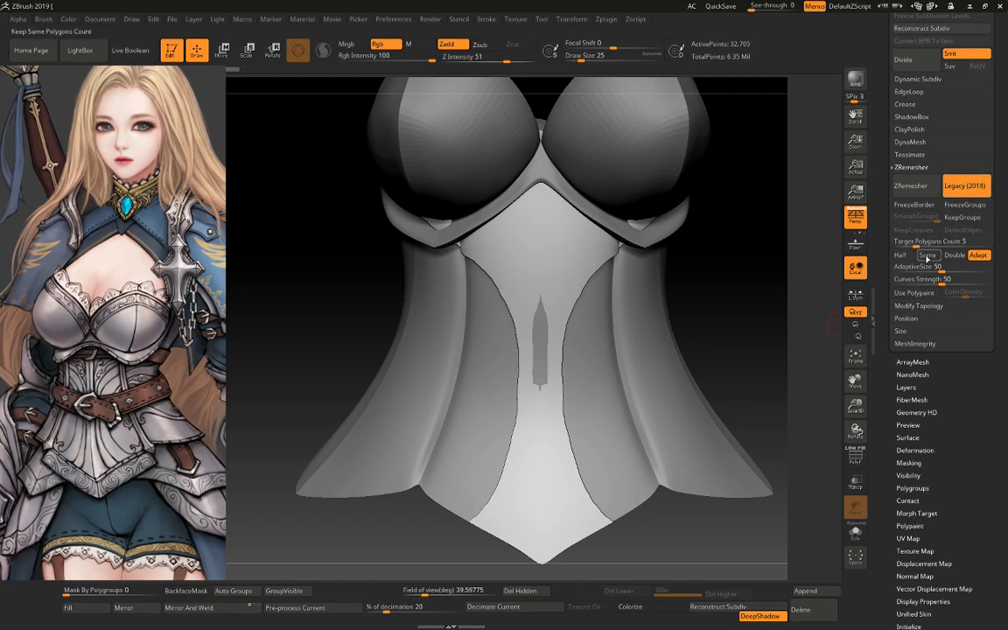
{"action": "left_click", "coordinate": [910, 186]}
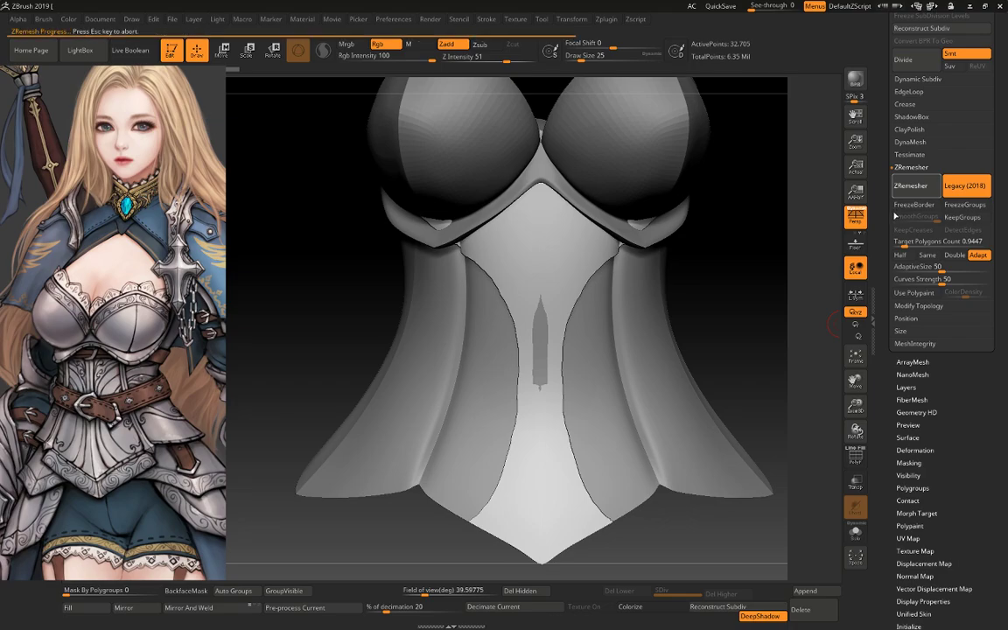
{"action": "key", "text": "shift+f"}
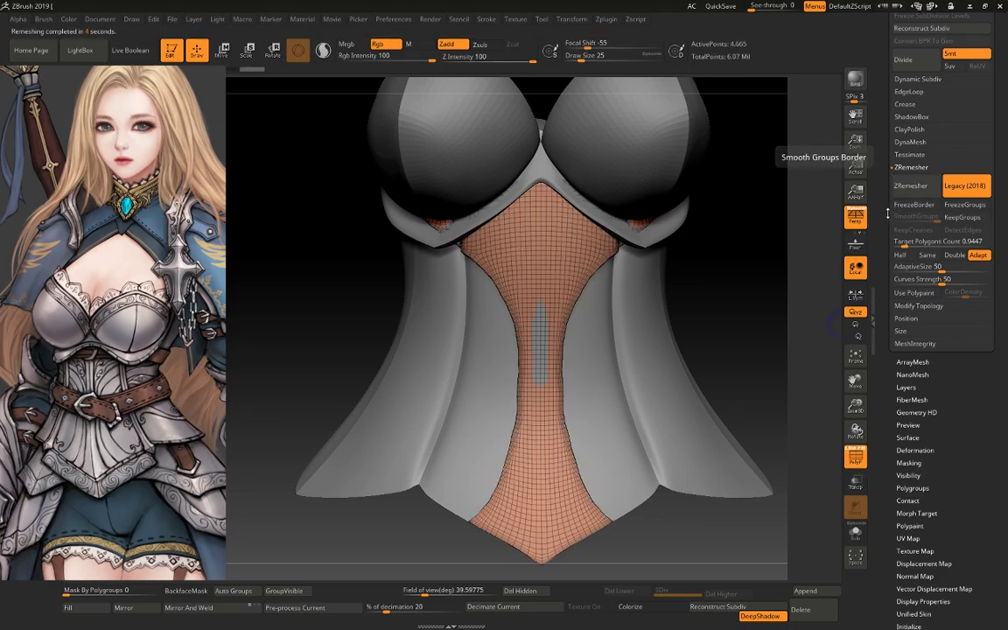
Set Target Polygons Count to 0.1, remesh again, then turn Legacy (2018) off
{"action": "left_click", "coordinate": [928, 241]}
{"action": "type", "text": "0.1"}
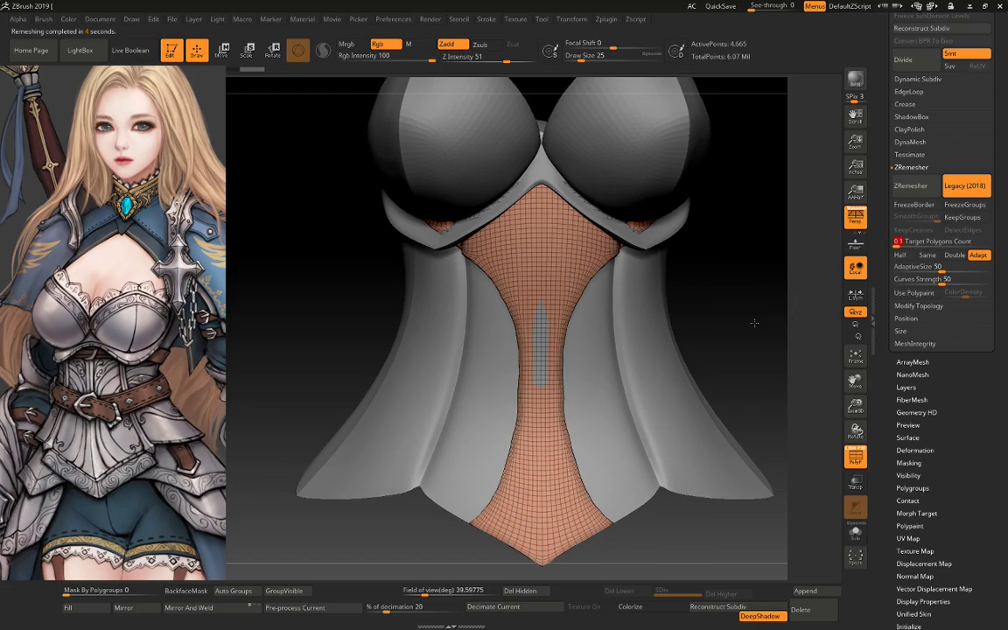
{"action": "key", "text": "Return"}
{"action": "right_click_drag", "start_coordinate": [754, 323], "coordinate": [622, 284], "text": "ctrl"}
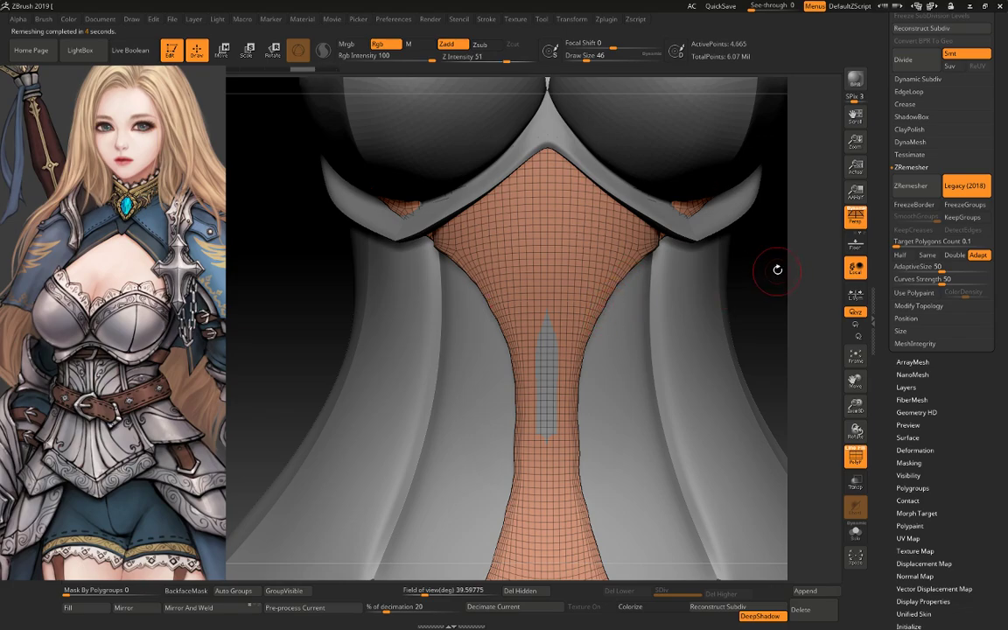
{"action": "right_click_drag", "start_coordinate": [777, 270], "coordinate": [805, 298], "text": "ctrl"}
{"action": "left_click", "coordinate": [912, 186]}
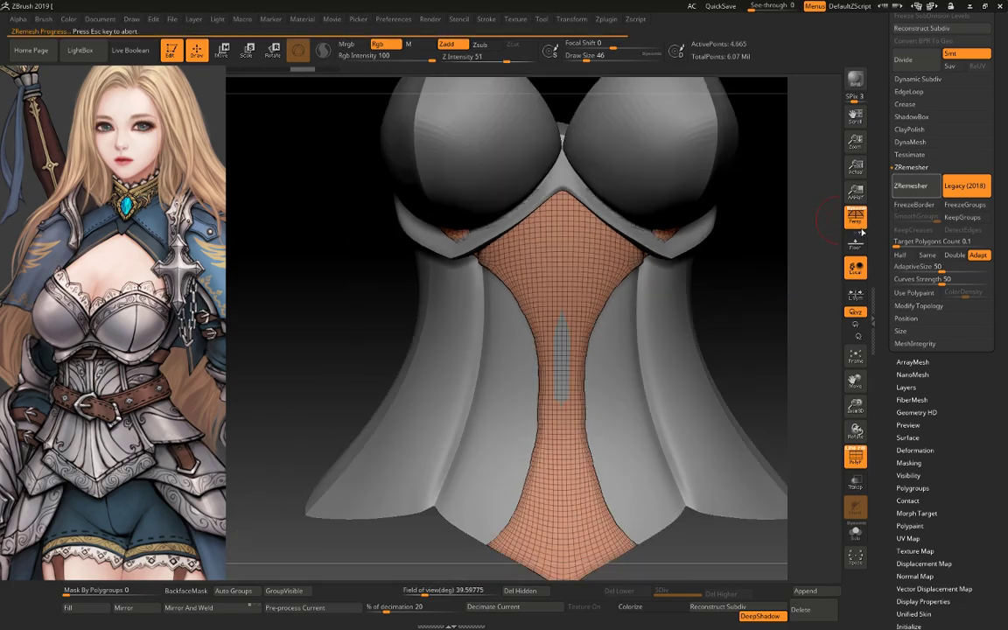
{"action": "mouse_move", "coordinate": [772, 276]}
{"action": "right_mouse_down", "text": "ctrl"}
{"action": "mouse_move", "coordinate": [759, 273]}
{"action": "mouse_move", "coordinate": [768, 185]}
{"action": "right_mouse_up", "text": "ctrl"}
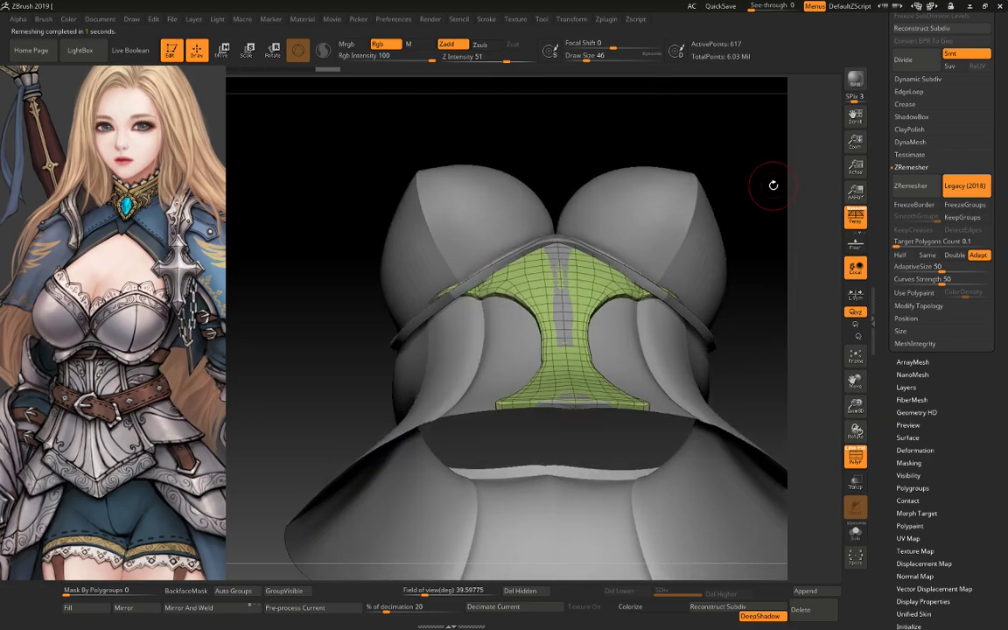
{"action": "left_click", "coordinate": [954, 187]}
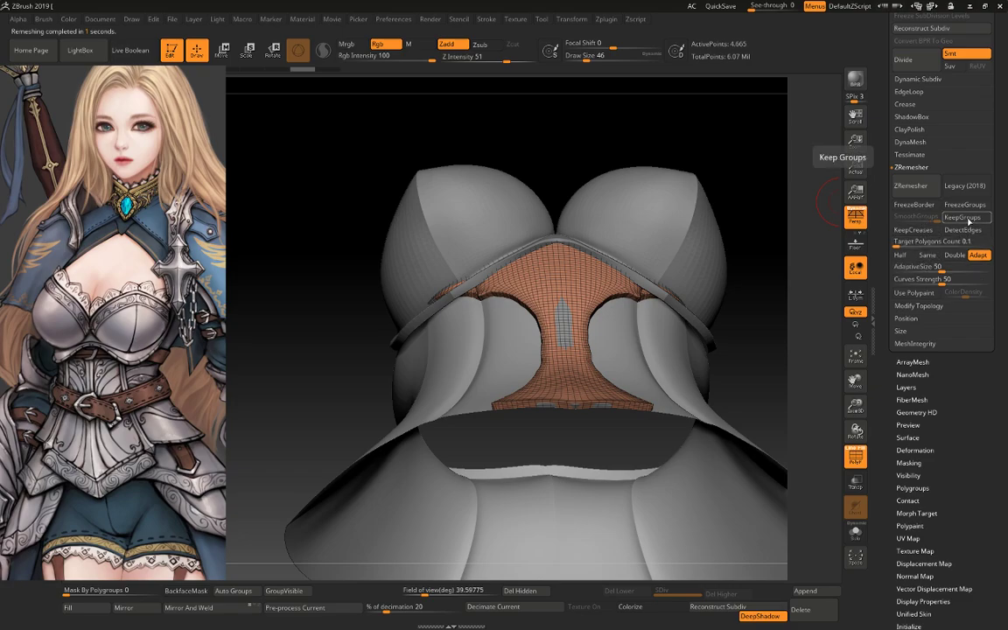
Enable KeepCreases and DetectEdges, then ZRemesh the centre panel again
{"action": "left_click", "coordinate": [932, 231]}
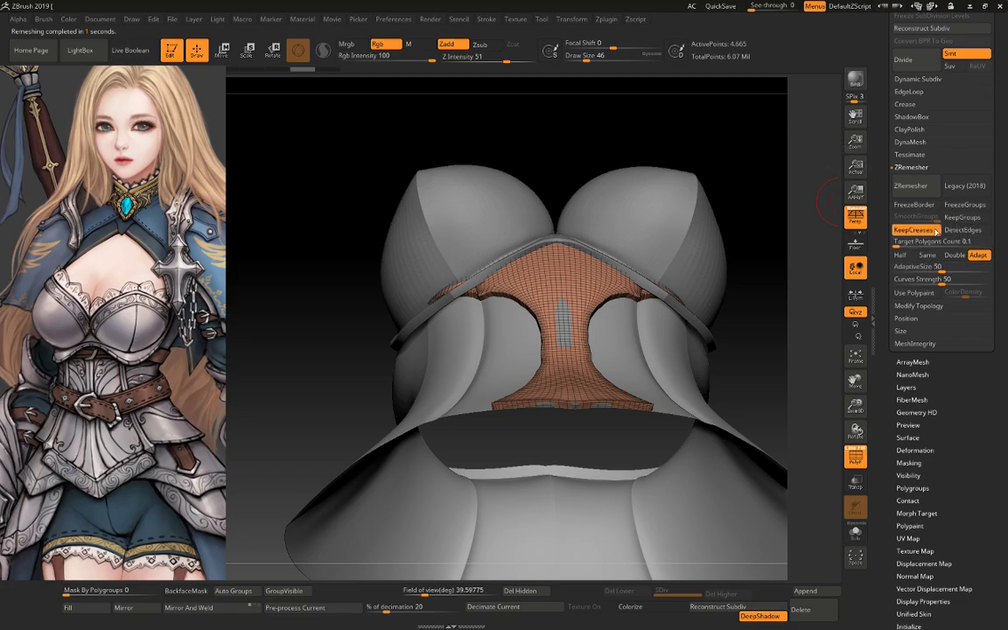
{"action": "left_click", "coordinate": [963, 229]}
{"action": "mouse_move", "coordinate": [787, 250]}
{"action": "left_mouse_down"}
{"action": "mouse_move", "coordinate": [776, 306]}
{"action": "mouse_move", "coordinate": [827, 297]}
{"action": "left_mouse_up"}
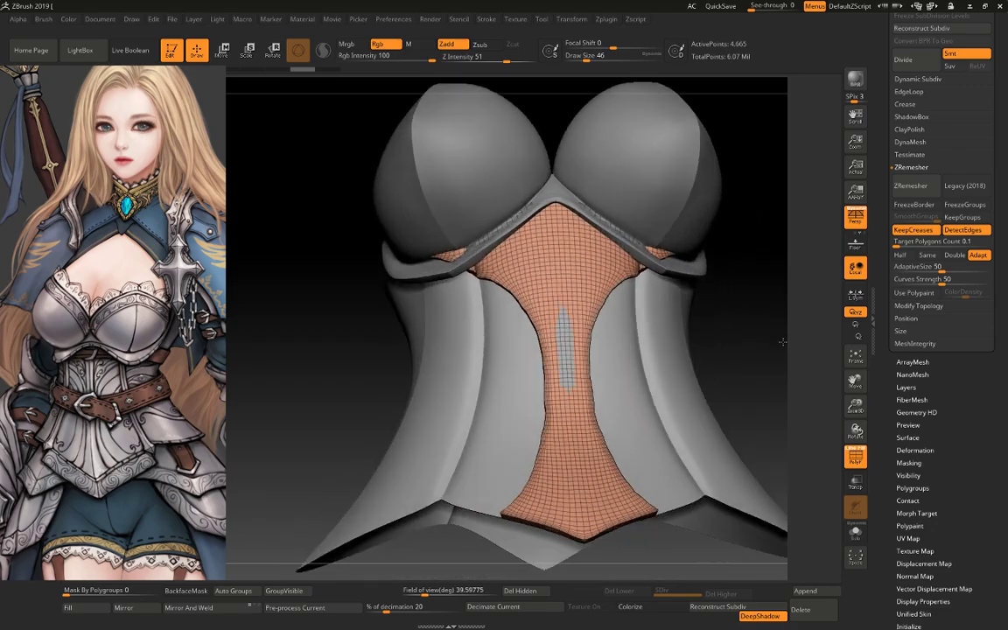
{"action": "mouse_move", "coordinate": [792, 210]}
{"action": "left_mouse_down"}
{"action": "mouse_move", "coordinate": [767, 191]}
{"action": "mouse_move", "coordinate": [874, 254]}
{"action": "left_mouse_up"}
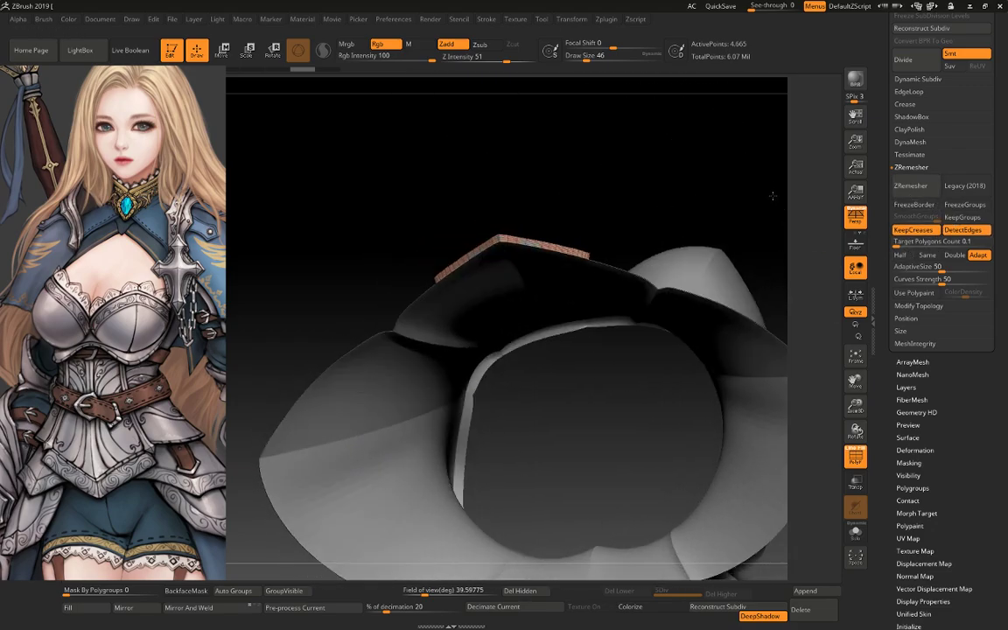
{"action": "left_click", "coordinate": [909, 187]}
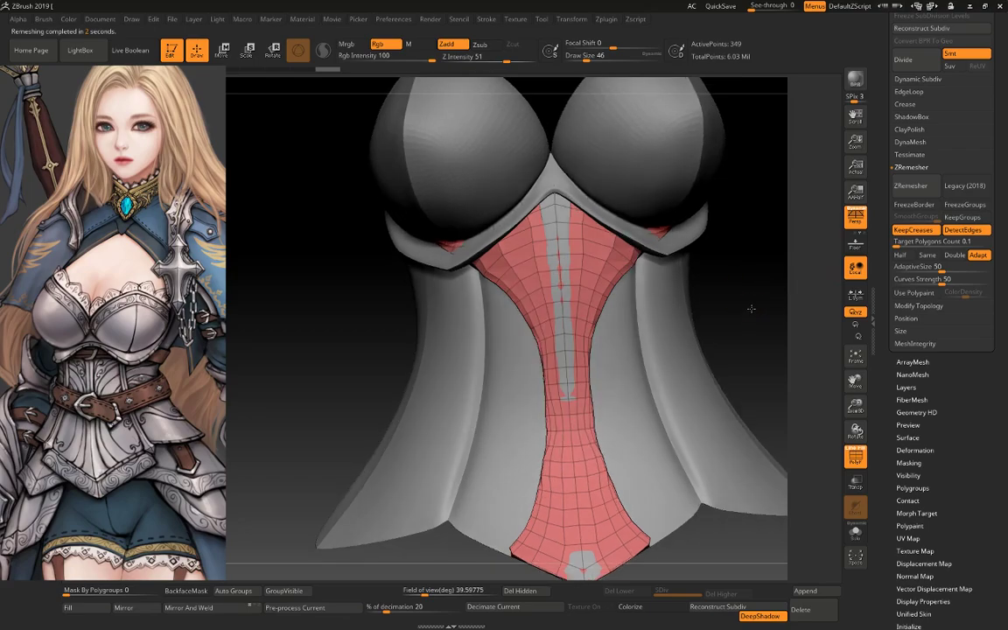
Inspect the 349-point remeshed panel's wireframe from several angles
{"action": "key", "text": "shift+f"}
{"action": "mouse_move", "coordinate": [760, 329]}
{"action": "left_mouse_down", "text": "alt"}
{"action": "mouse_move", "coordinate": [772, 305]}
{"action": "mouse_move", "coordinate": [584, 412]}
{"action": "left_mouse_up", "text": "alt"}
{"action": "key", "text": "shift+f"}
{"action": "left_click_drag", "start_coordinate": [385, 419], "coordinate": [617, 454]}
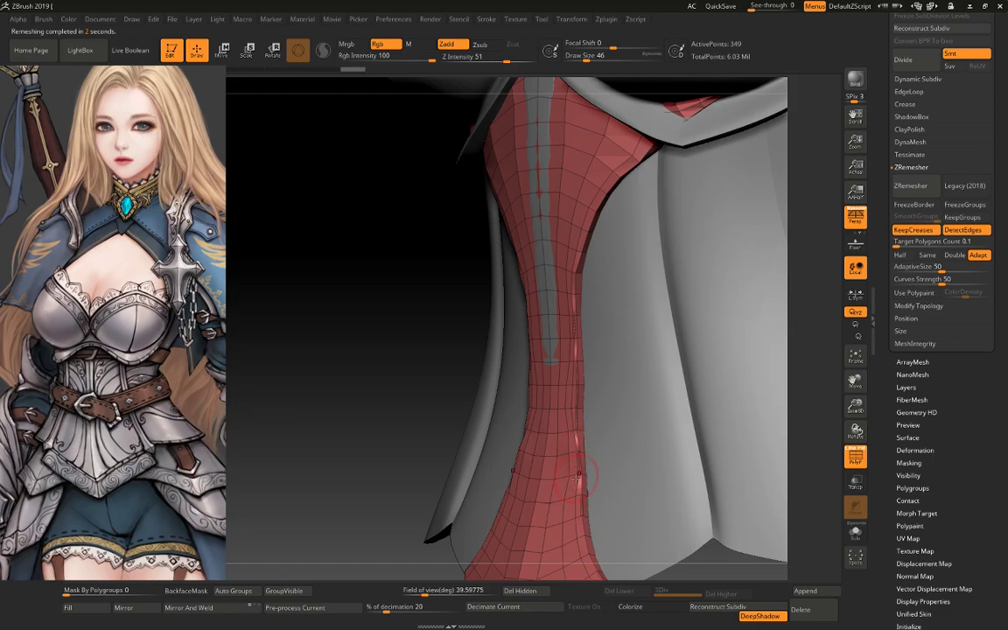
{"action": "left_click_drag", "start_coordinate": [355, 390], "coordinate": [589, 462]}
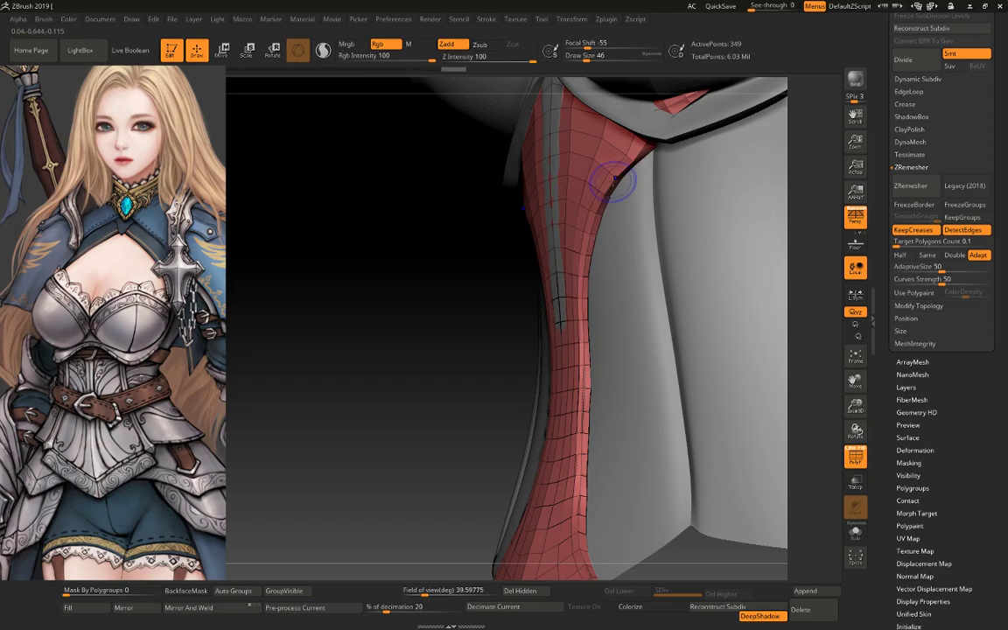
{"action": "mouse_move", "coordinate": [776, 186]}
{"action": "left_mouse_down"}
{"action": "mouse_move", "coordinate": [823, 189]}
{"action": "mouse_move", "coordinate": [815, 234]}
{"action": "mouse_move", "coordinate": [784, 275]}
{"action": "mouse_move", "coordinate": [677, 217]}
{"action": "left_mouse_up"}
{"action": "key", "text": "shift+f"}
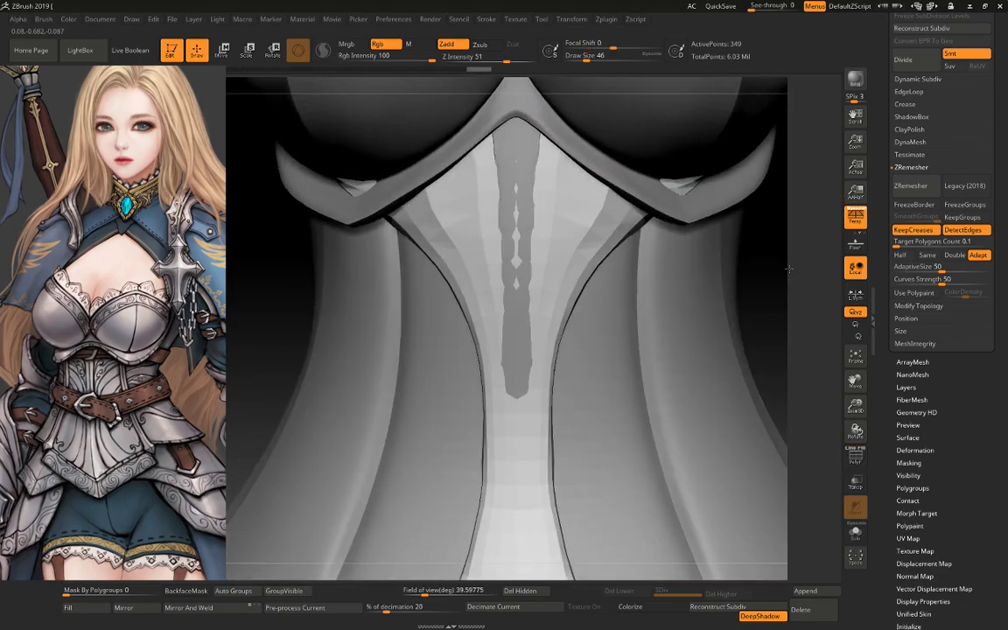
Preview a Ctrl+D subdivision of the panel, then undo it
{"action": "key", "text": "ctrl+d"}
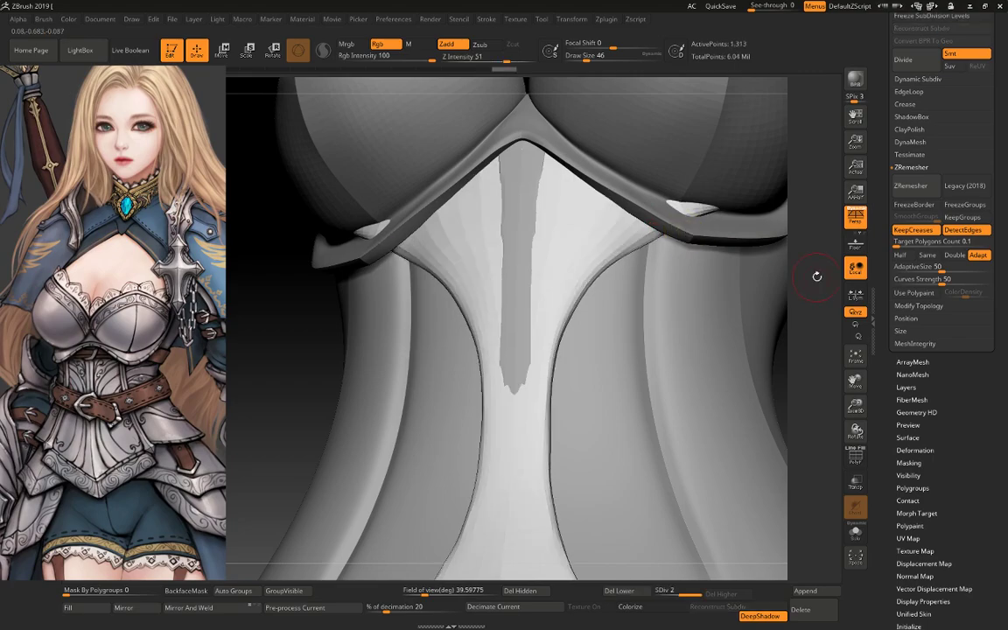
{"action": "key", "text": "f"}
{"action": "key", "text": "ctrl+z"}
{"action": "left_click_drag", "start_coordinate": [785, 315], "coordinate": [713, 283], "text": "alt"}
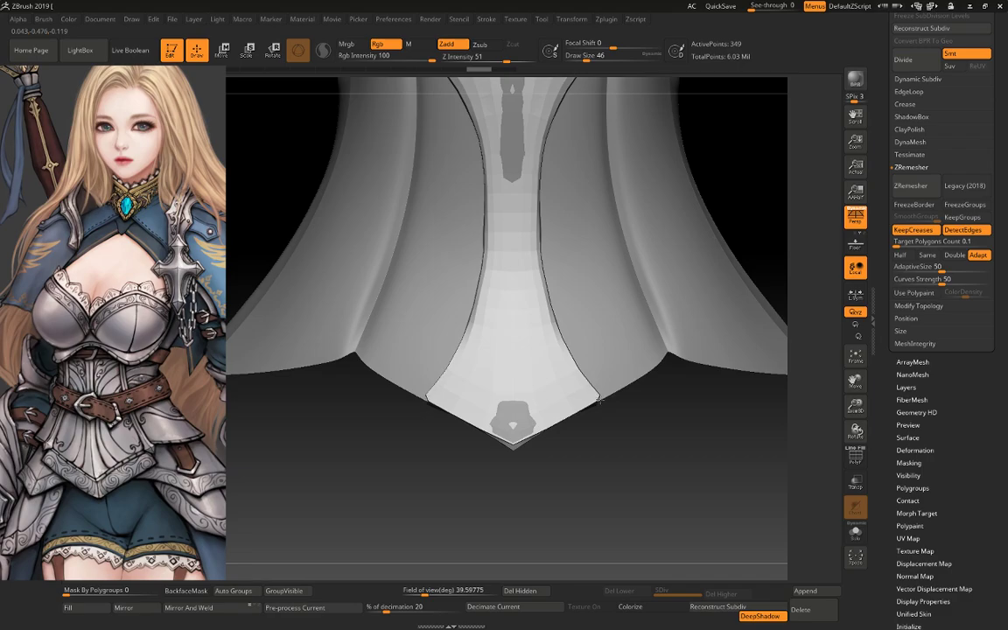
{"action": "left_click_drag", "start_coordinate": [703, 287], "coordinate": [536, 174]}
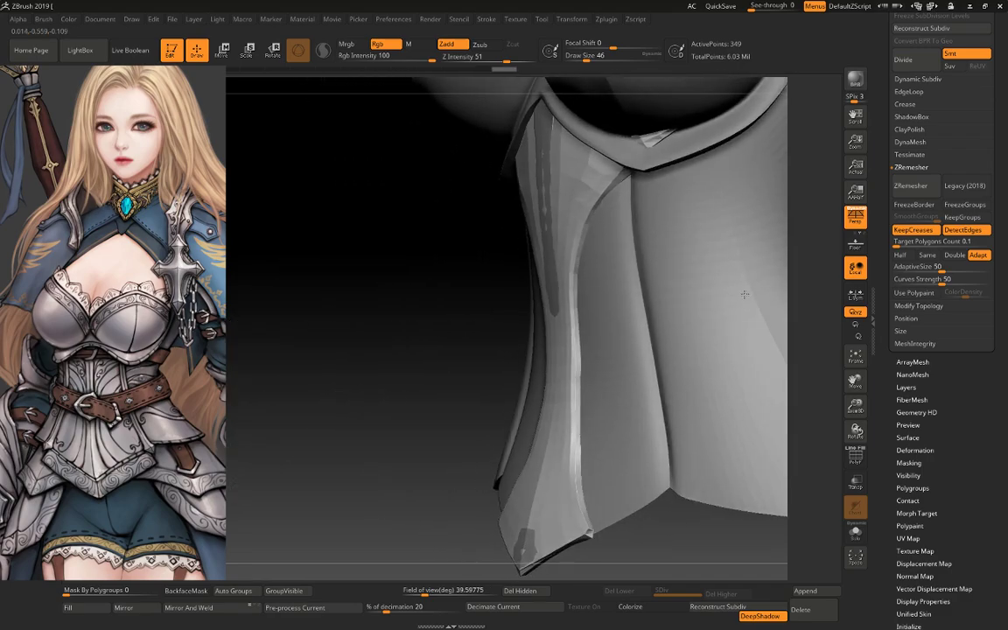
Select the Extract2 strip and switch to the Move gizmo
{"action": "left_click", "coordinate": [540, 153], "text": "alt"}
{"action": "mouse_move", "coordinate": [455, 269]}
{"action": "left_mouse_down"}
{"action": "mouse_move", "coordinate": [533, 287]}
{"action": "mouse_move", "coordinate": [521, 289]}
{"action": "mouse_move", "coordinate": [531, 302]}
{"action": "mouse_move", "coordinate": [308, 310]}
{"action": "mouse_move", "coordinate": [555, 212]}
{"action": "left_mouse_up"}
{"action": "key", "text": "w"}
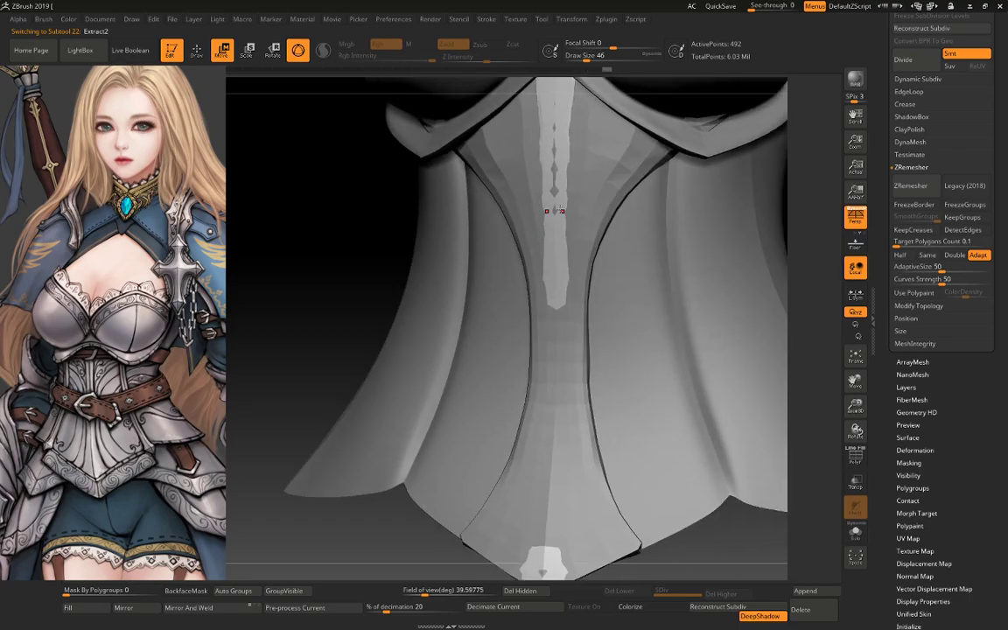
Nudge the Extract2 strip slightly in depth with the gizmo, then return to sculpting
{"action": "left_click", "coordinate": [554, 211]}
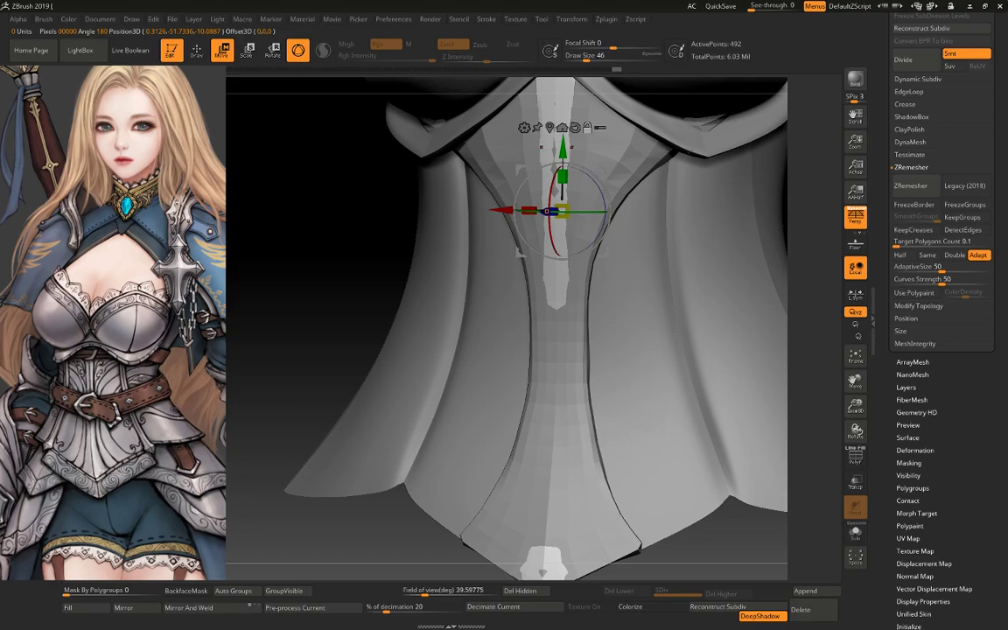
{"action": "left_click_drag", "start_coordinate": [802, 193], "coordinate": [776, 200]}
{"action": "left_click_drag", "start_coordinate": [491, 213], "coordinate": [494, 209]}
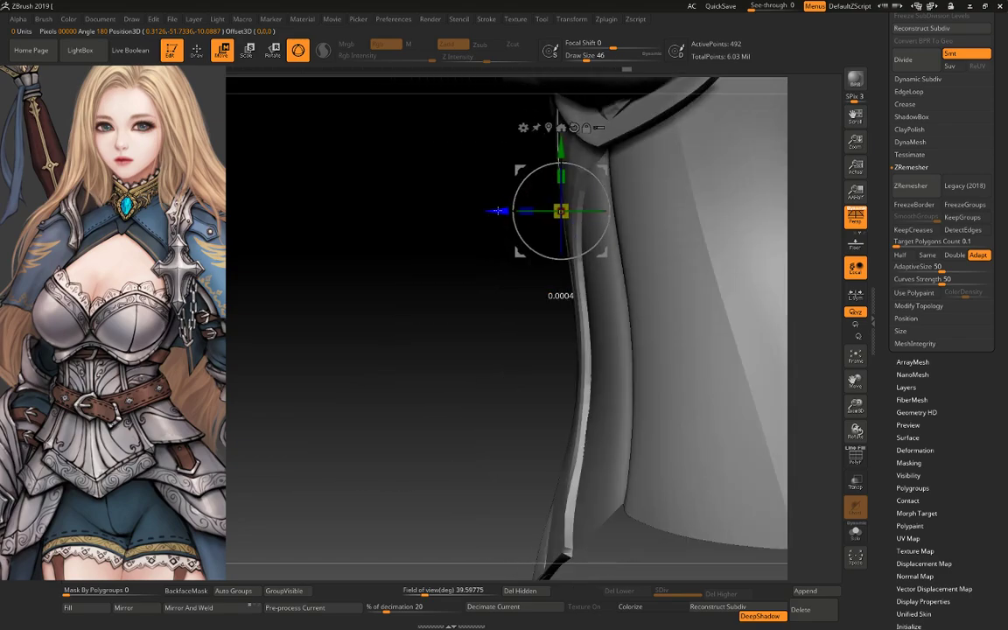
{"action": "left_click_drag", "start_coordinate": [477, 262], "coordinate": [560, 263]}
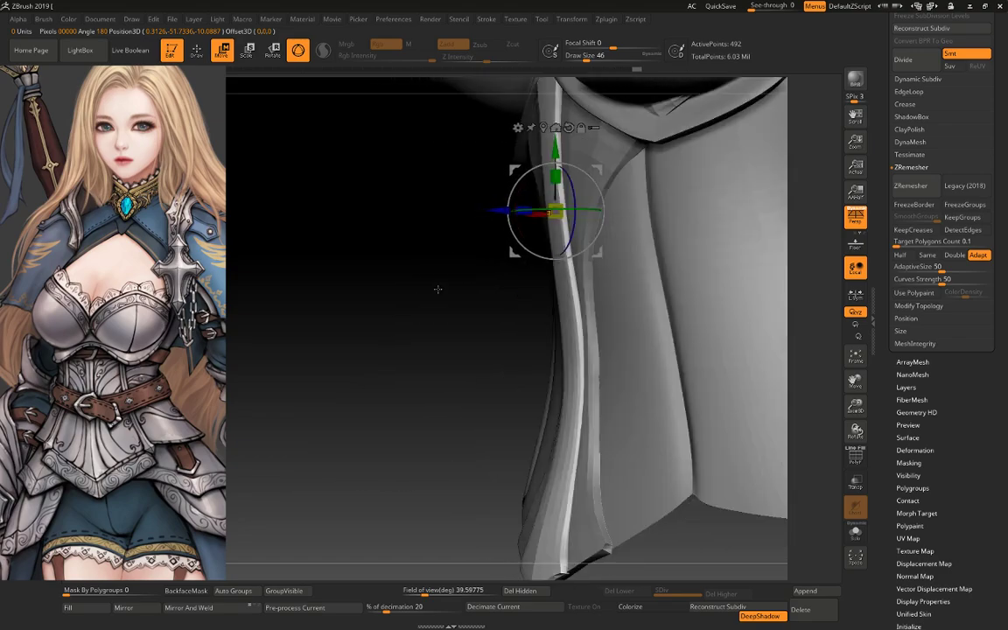
{"action": "key", "text": "q"}
Select Extract3 and check the corset side with the gizmo before returning to sculpting
{"action": "left_click", "coordinate": [600, 184], "text": "alt"}
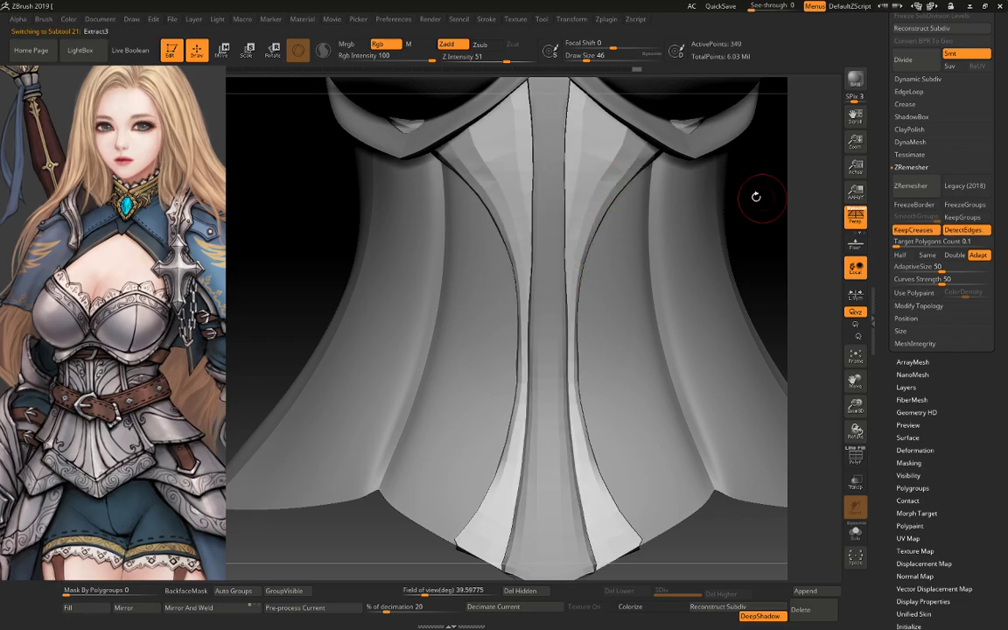
{"action": "left_click_drag", "start_coordinate": [754, 191], "coordinate": [646, 202]}
{"action": "key", "text": "w"}
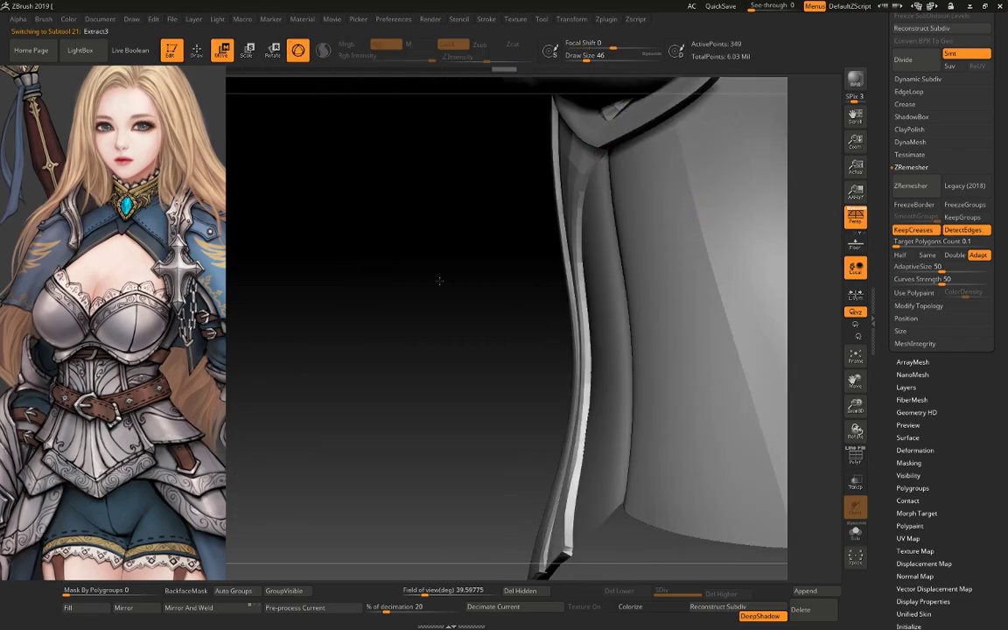
{"action": "mouse_move", "coordinate": [440, 281]}
{"action": "left_mouse_down"}
{"action": "mouse_move", "coordinate": [477, 285]}
{"action": "mouse_move", "coordinate": [461, 292]}
{"action": "mouse_move", "coordinate": [511, 281]}
{"action": "mouse_move", "coordinate": [495, 278]}
{"action": "left_mouse_up"}
{"action": "left_click_drag", "start_coordinate": [664, 280], "coordinate": [743, 232], "text": "alt"}
{"action": "key", "text": "q"}
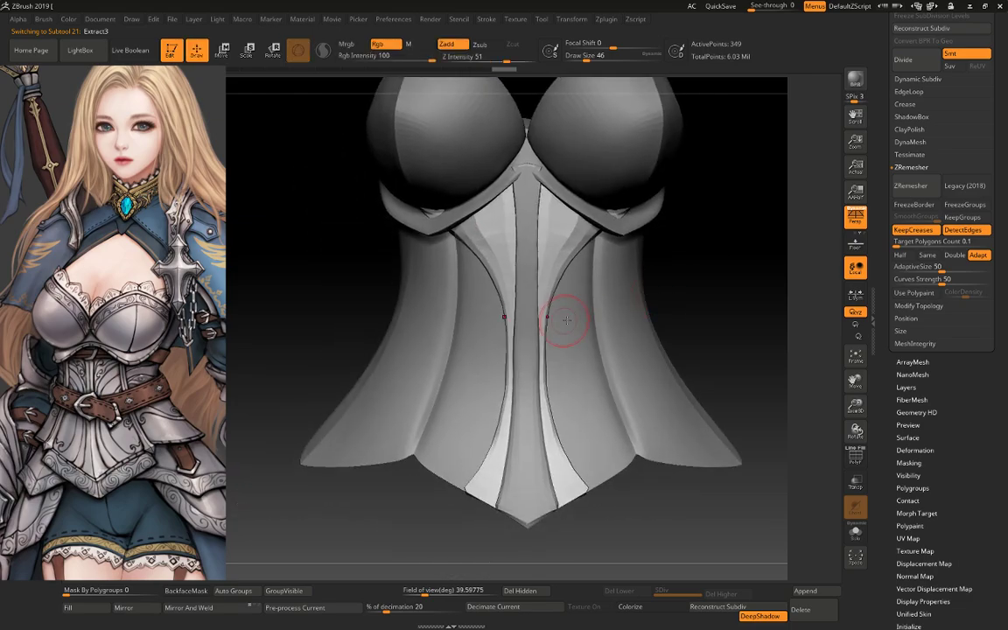
Reshape the Extract2 strip's left edge, shrink the brush, and reselect Extract3
{"action": "left_click", "coordinate": [525, 326], "text": "alt"}
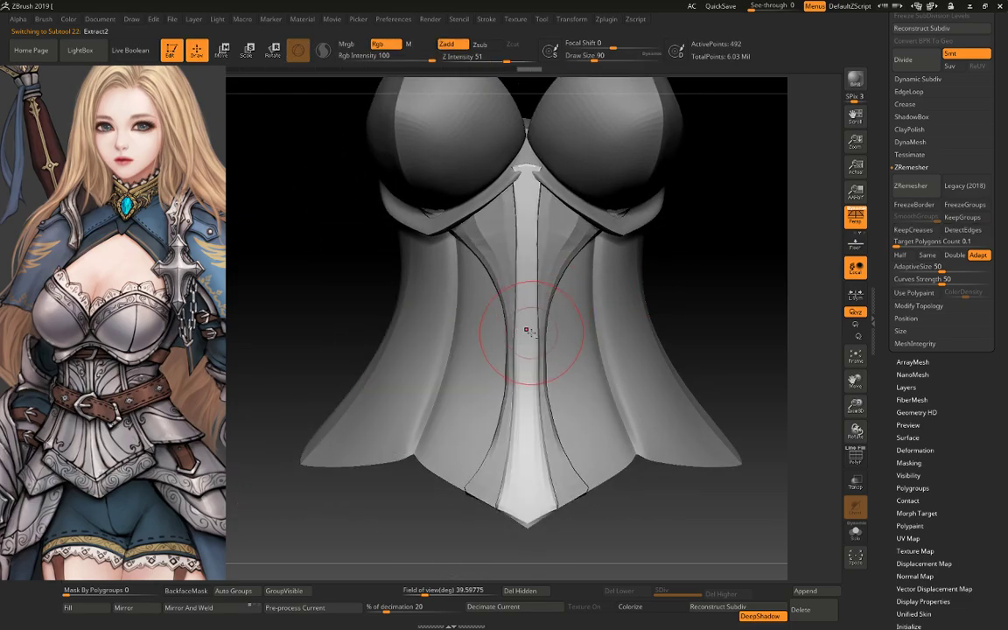
{"action": "mouse_move", "coordinate": [718, 263]}
{"action": "left_mouse_down", "text": "alt"}
{"action": "mouse_move", "coordinate": [761, 232]}
{"action": "mouse_move", "coordinate": [760, 315]}
{"action": "left_mouse_up", "text": "alt"}
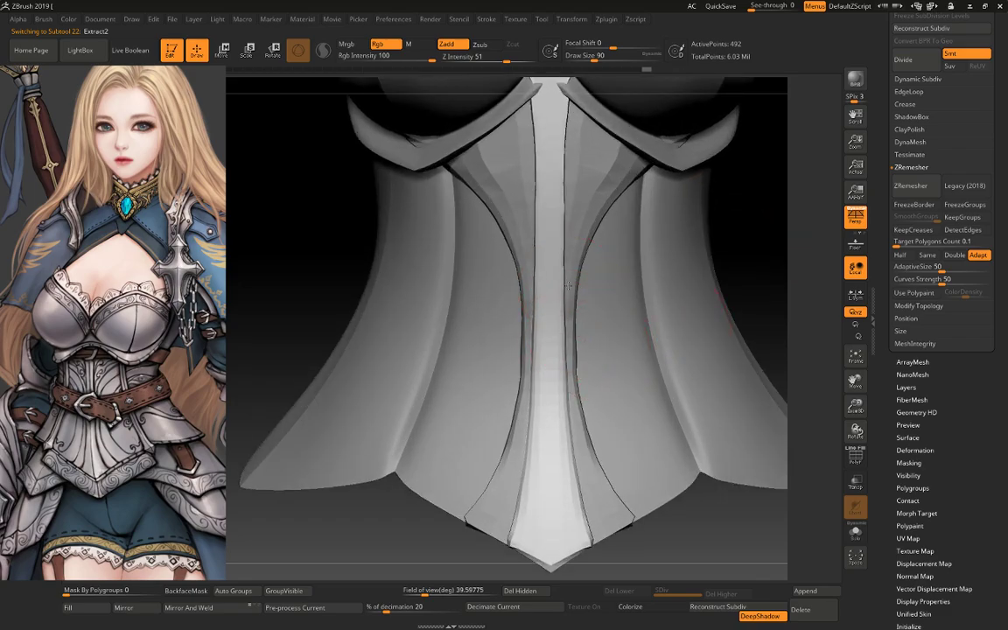
{"action": "left_click_drag", "start_coordinate": [567, 322], "coordinate": [568, 101]}
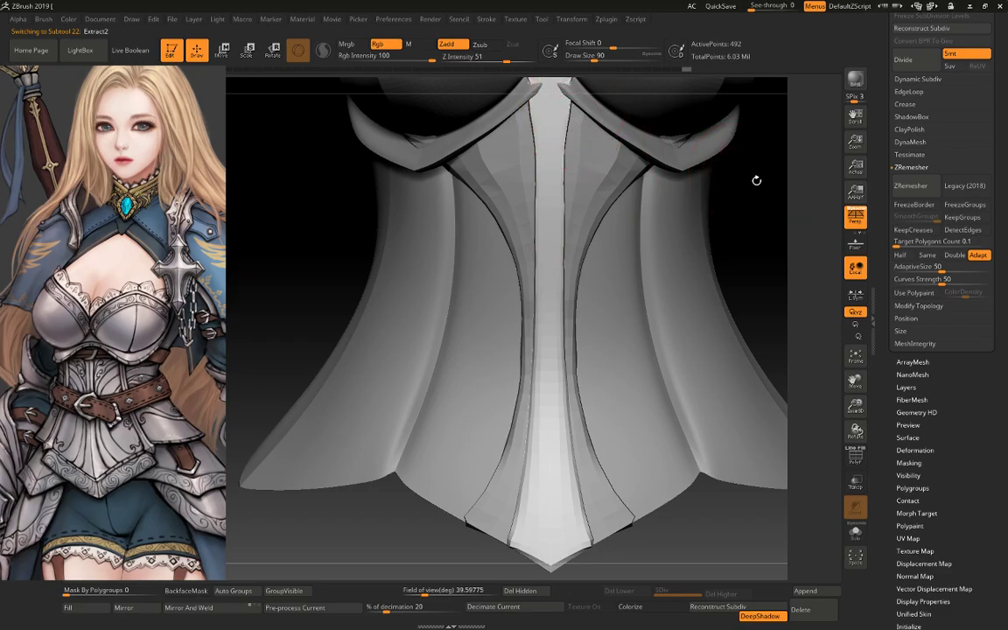
{"action": "mouse_move", "coordinate": [681, 162]}
{"action": "left_mouse_down"}
{"action": "mouse_move", "coordinate": [560, 188]}
{"action": "mouse_move", "coordinate": [550, 262]}
{"action": "left_mouse_up"}
{"action": "key", "text": "space"}
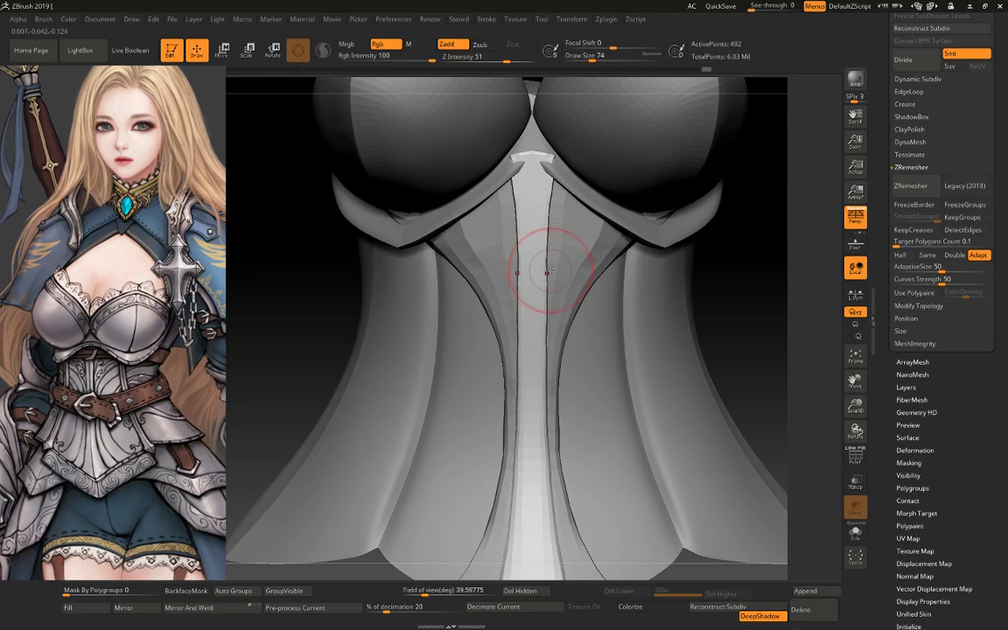
{"action": "left_click", "coordinate": [582, 258], "text": "alt"}
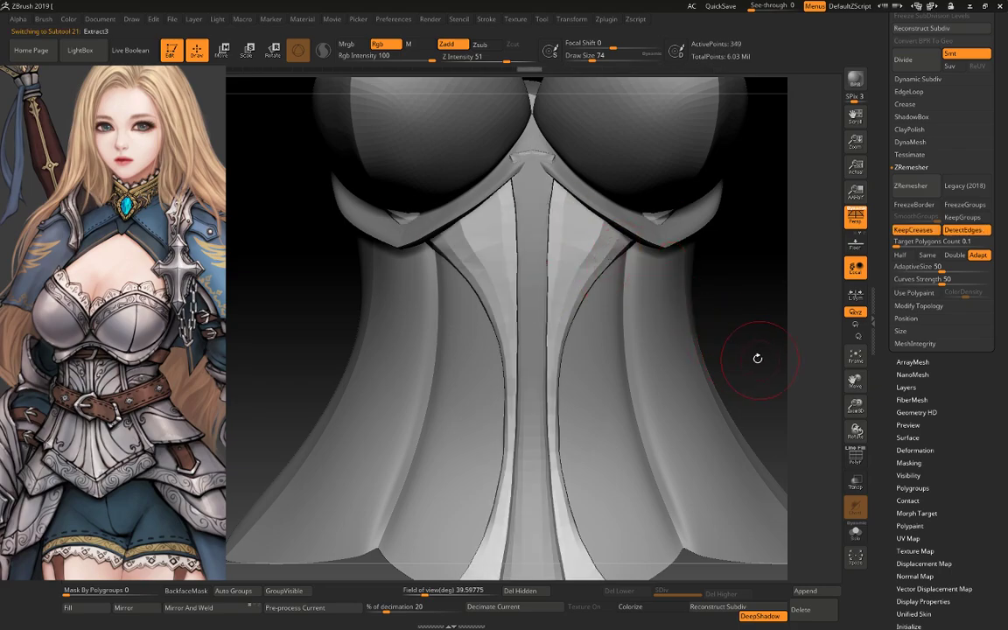
ZRemesh Extract2 in Legacy (2018) mode back to 492 points, then turn Legacy off
{"action": "key", "text": "f"}
{"action": "left_click_drag", "start_coordinate": [751, 339], "coordinate": [604, 219]}
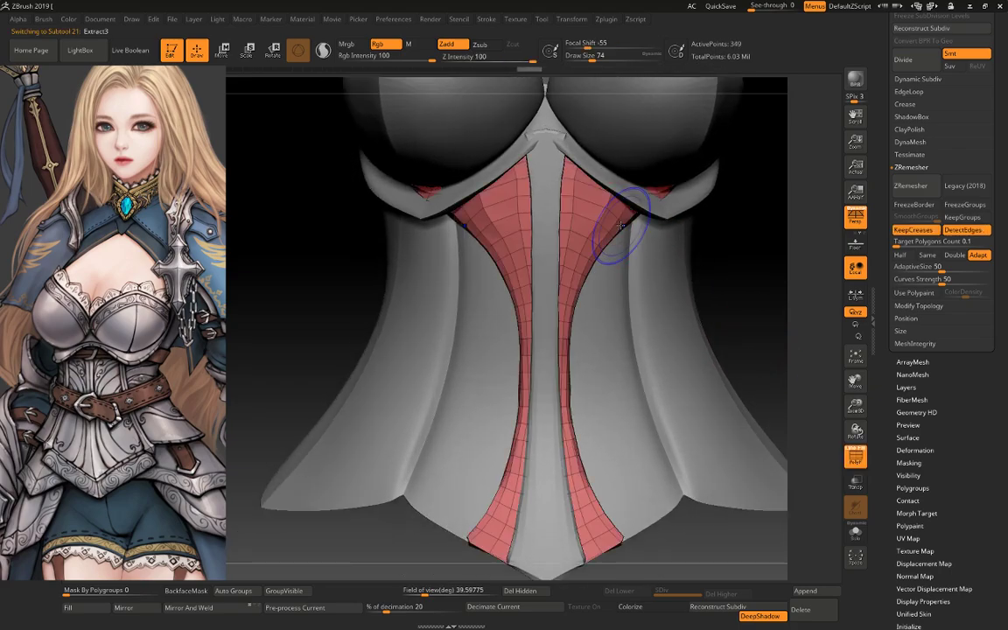
{"action": "left_click", "coordinate": [557, 203], "text": "alt"}
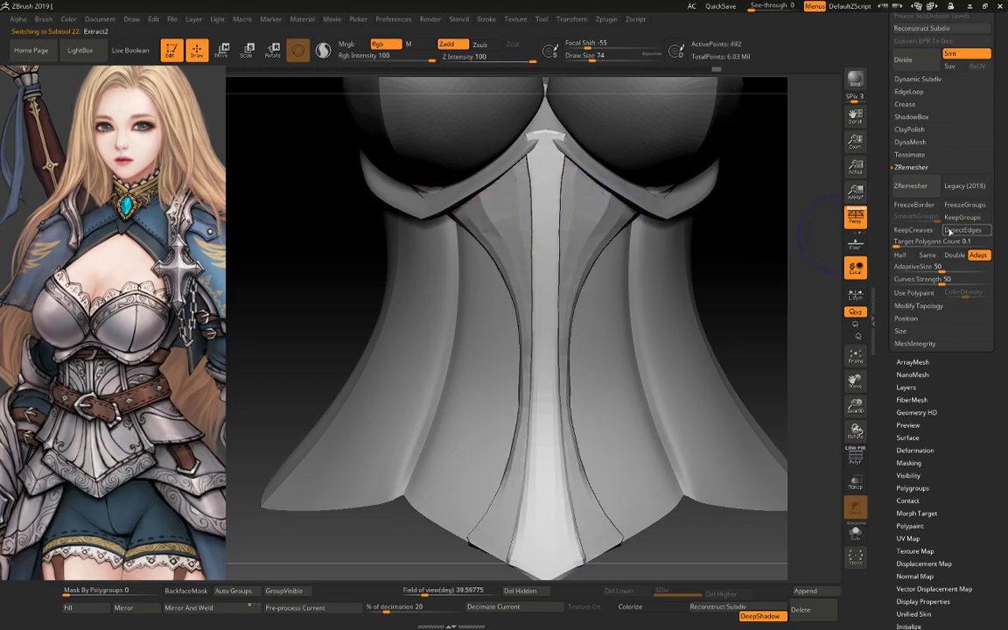
{"action": "left_click", "coordinate": [973, 189]}
{"action": "left_click", "coordinate": [911, 187]}
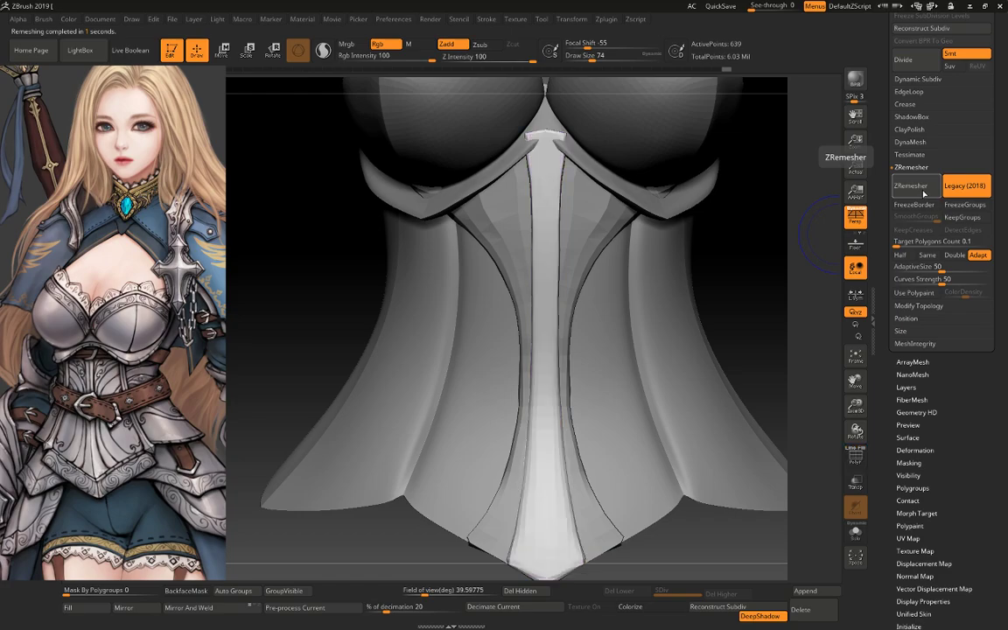
{"action": "key", "text": "shift+f"}
{"action": "left_click", "coordinate": [911, 187]}
{"action": "key", "text": "shift+f"}
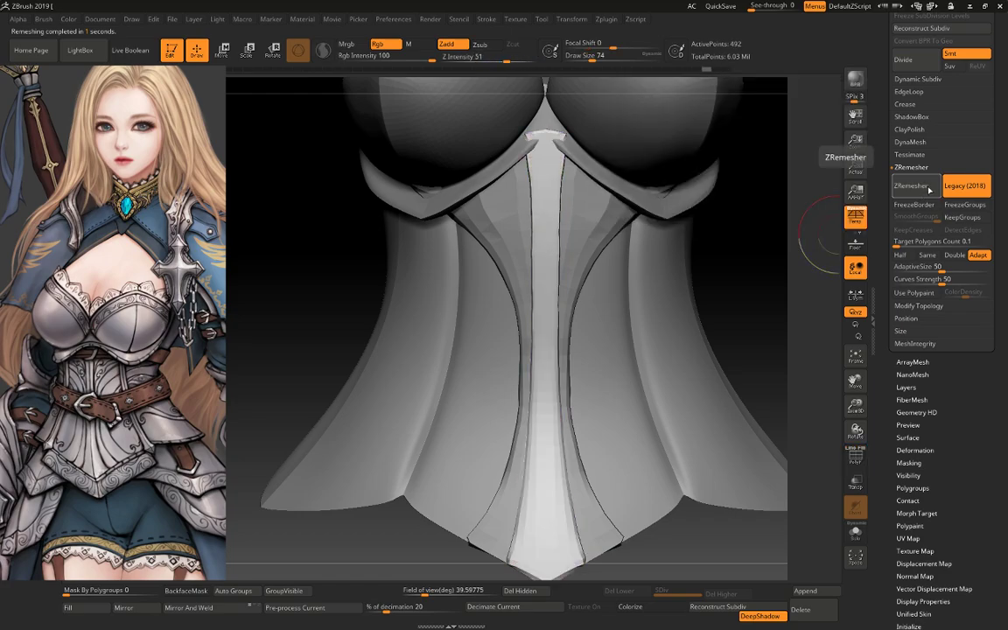
{"action": "left_click", "coordinate": [965, 185]}
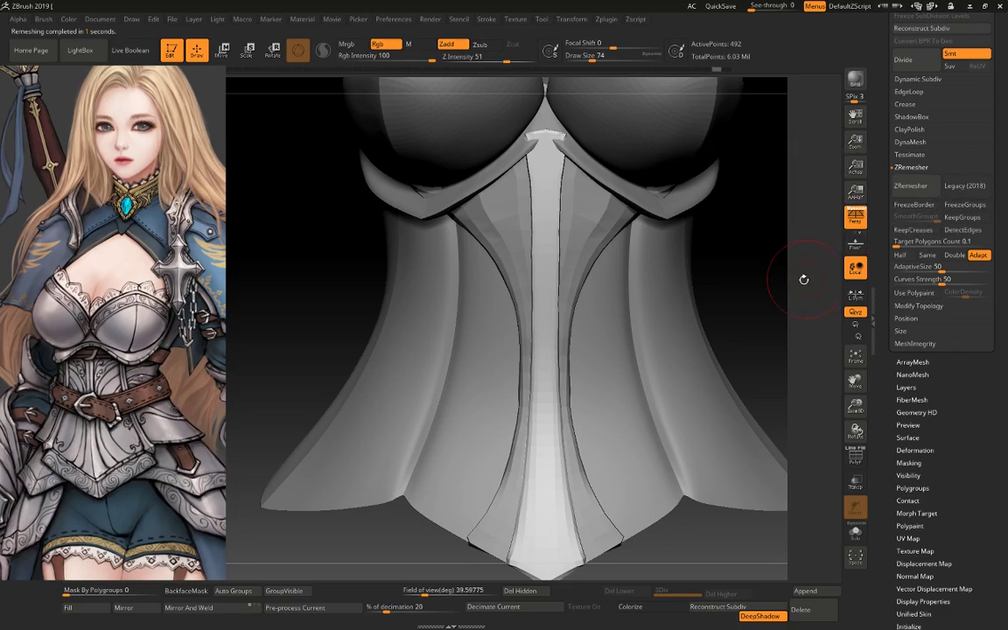
Select Extract3, show its wireframe, and make the corset see-through
{"action": "left_click", "coordinate": [601, 251], "text": "alt"}
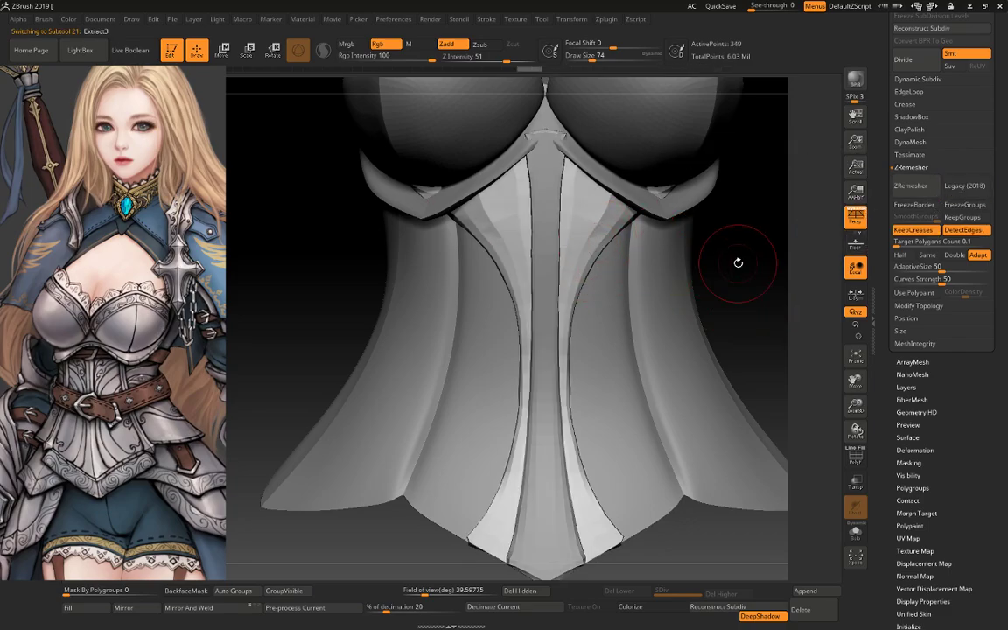
{"action": "left_click_drag", "start_coordinate": [737, 263], "coordinate": [630, 271]}
{"action": "left_click_drag", "start_coordinate": [691, 328], "coordinate": [764, 229]}
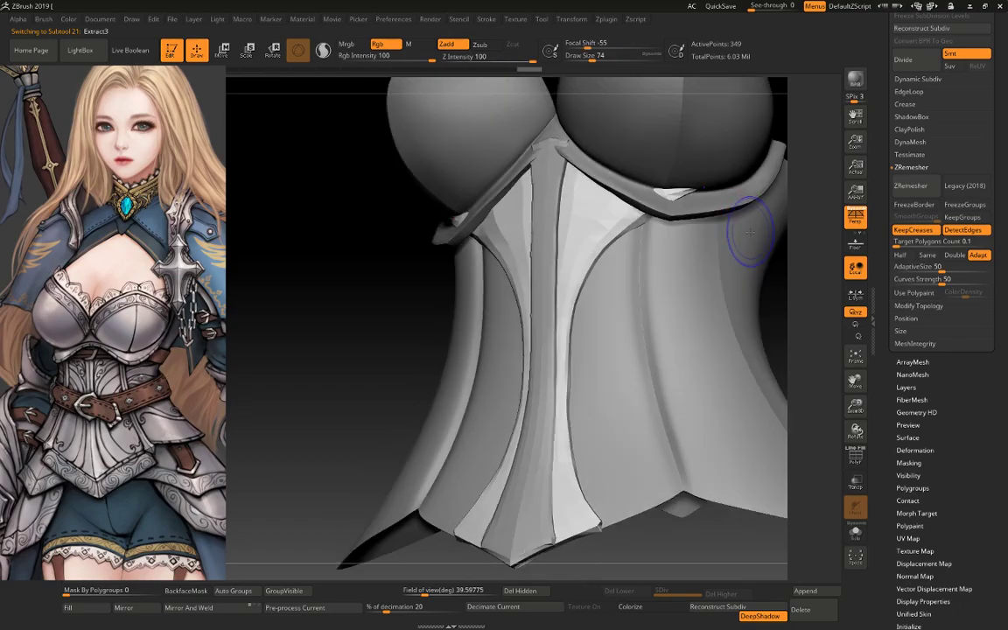
{"action": "key", "text": "shift+f"}
{"action": "key", "text": "s"}
{"action": "key", "text": "t"}
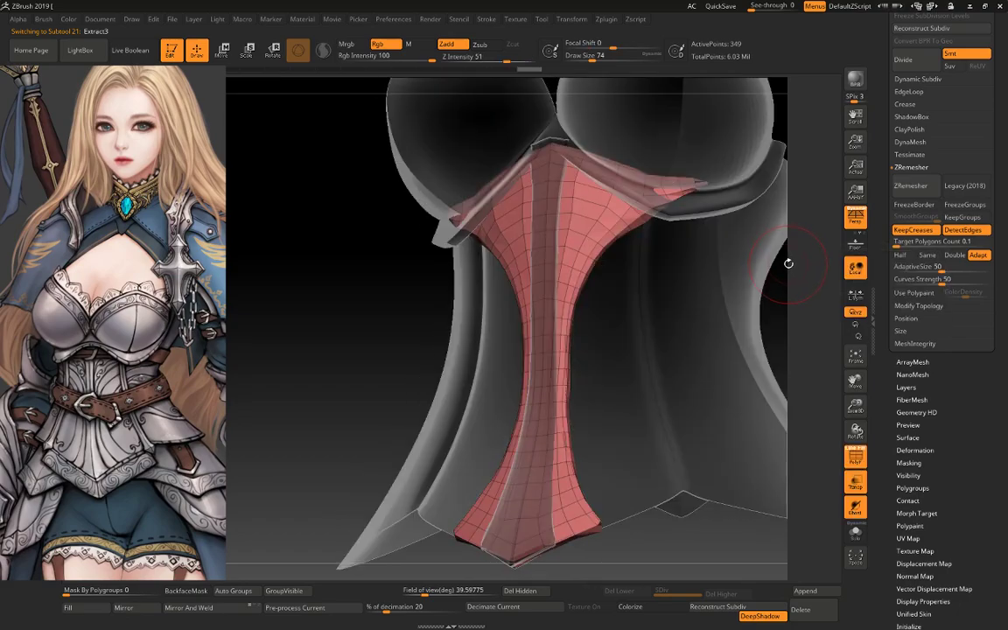
{"action": "mouse_move", "coordinate": [788, 261]}
{"action": "left_mouse_down"}
{"action": "mouse_move", "coordinate": [786, 247]}
{"action": "mouse_move", "coordinate": [652, 218]}
{"action": "left_mouse_up"}
Resize the brush through 31, 56, 35 and 124 while zooming on the side piece's top
{"action": "key", "text": "space"}
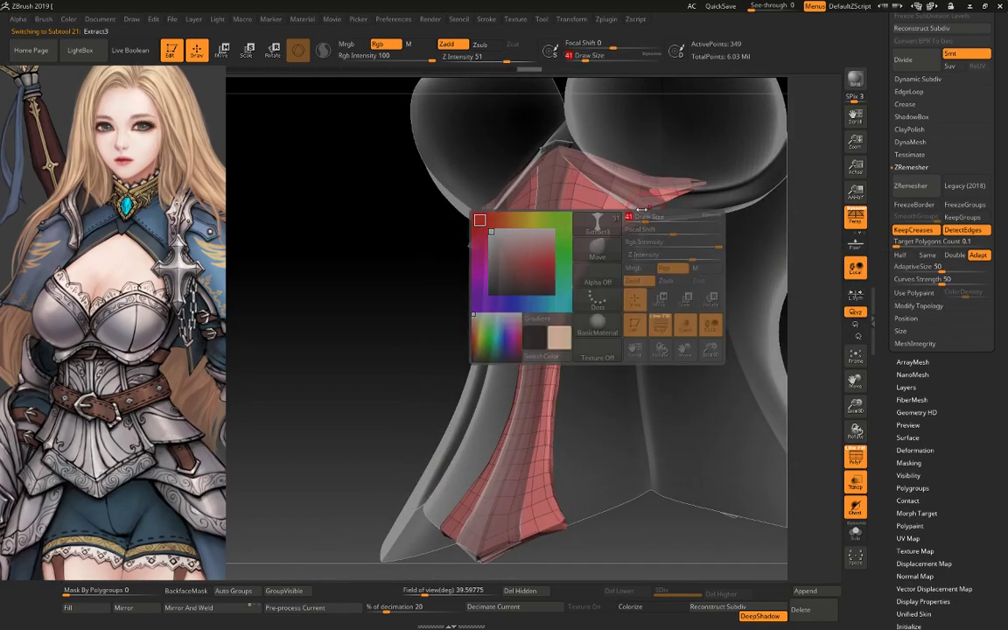
{"action": "key", "text": "space"}
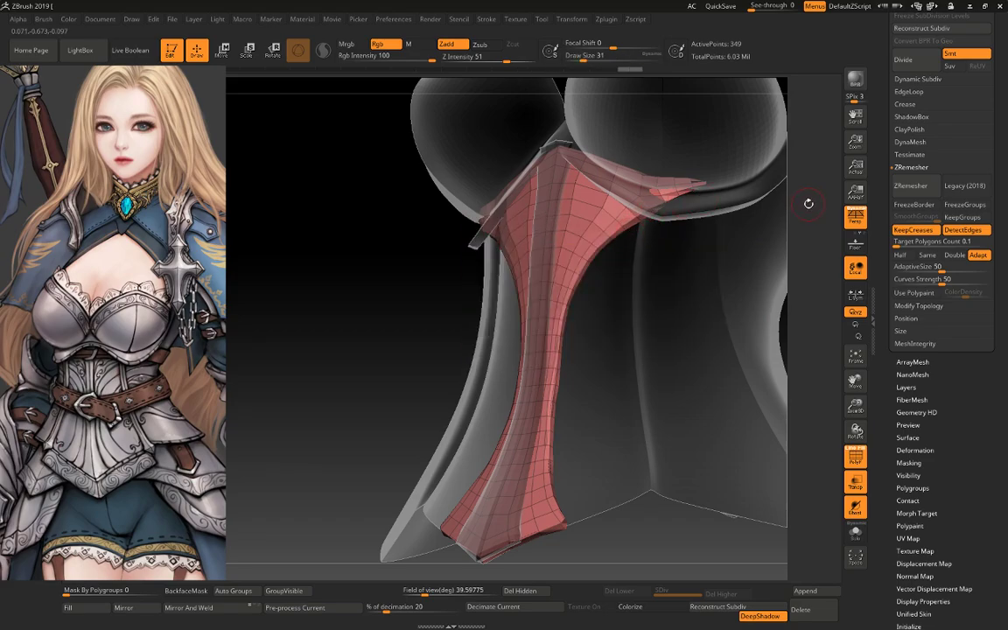
{"action": "left_click_drag", "start_coordinate": [809, 203], "coordinate": [729, 336], "text": "alt"}
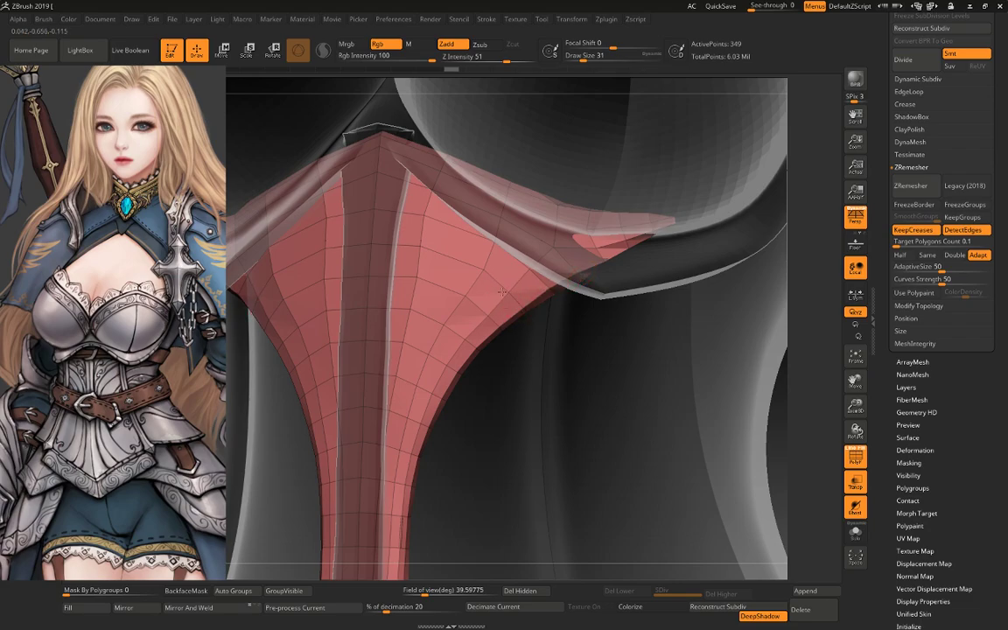
{"action": "key", "text": "space"}
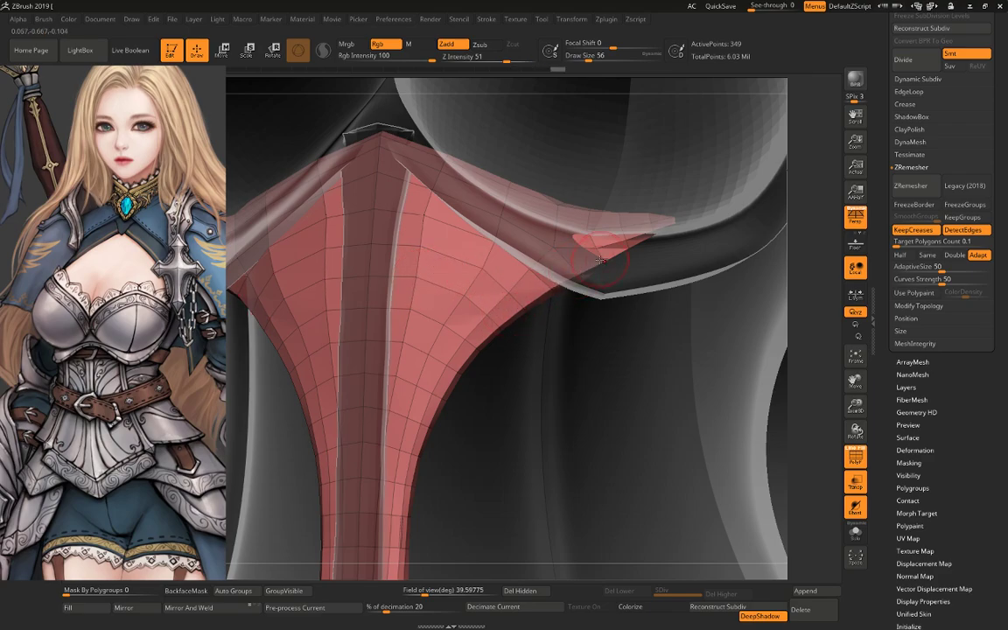
{"action": "key", "text": "["}
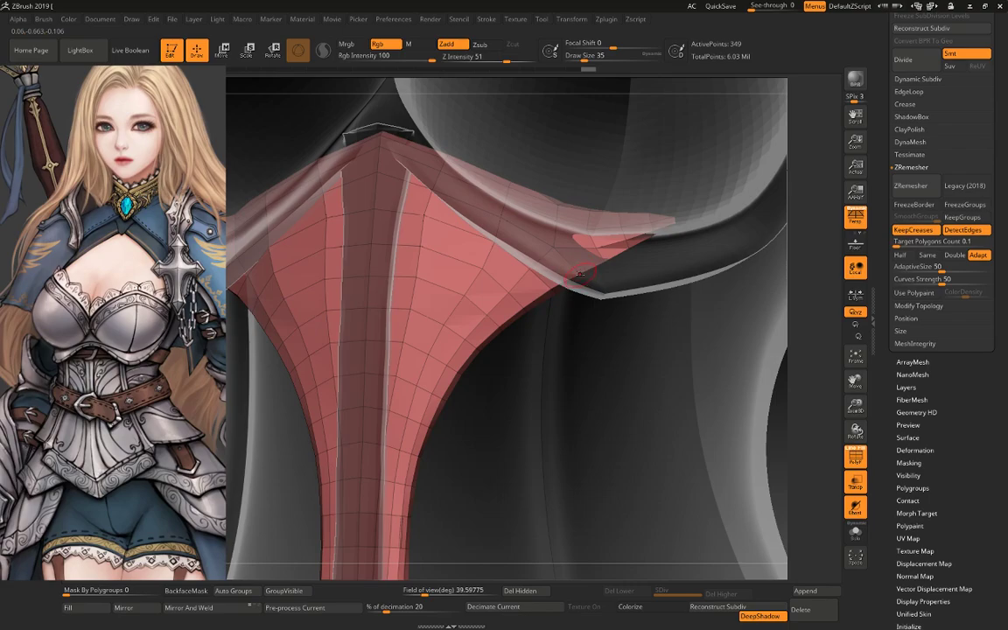
{"action": "key", "text": "]"}
{"action": "key", "text": "]"}
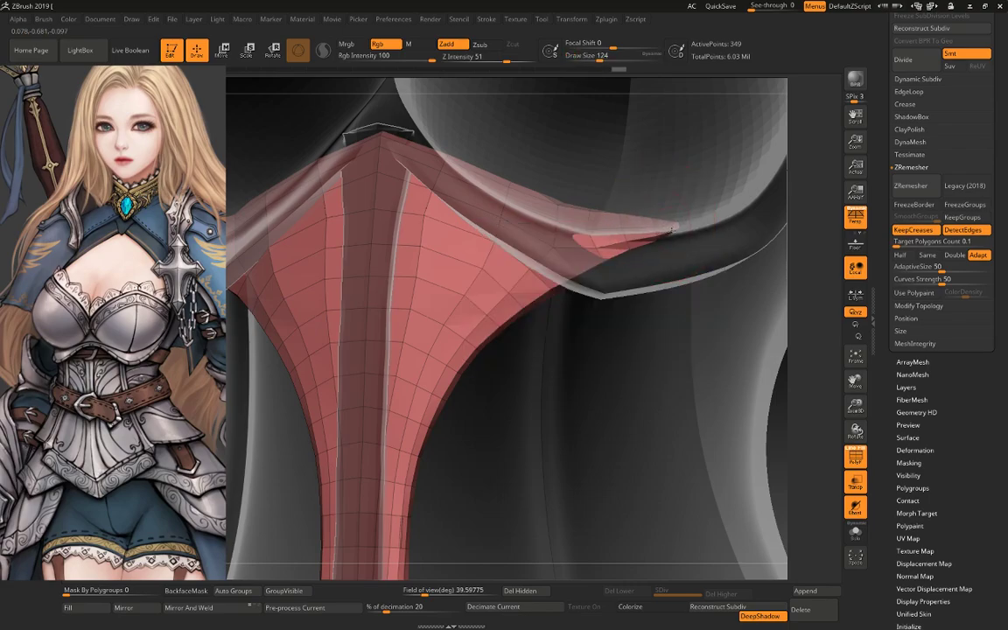
{"action": "key", "text": "]"}
Orbit under and around the shoulder edge, resizing the brush to 163 then 80
{"action": "left_click_drag", "start_coordinate": [744, 217], "coordinate": [616, 229]}
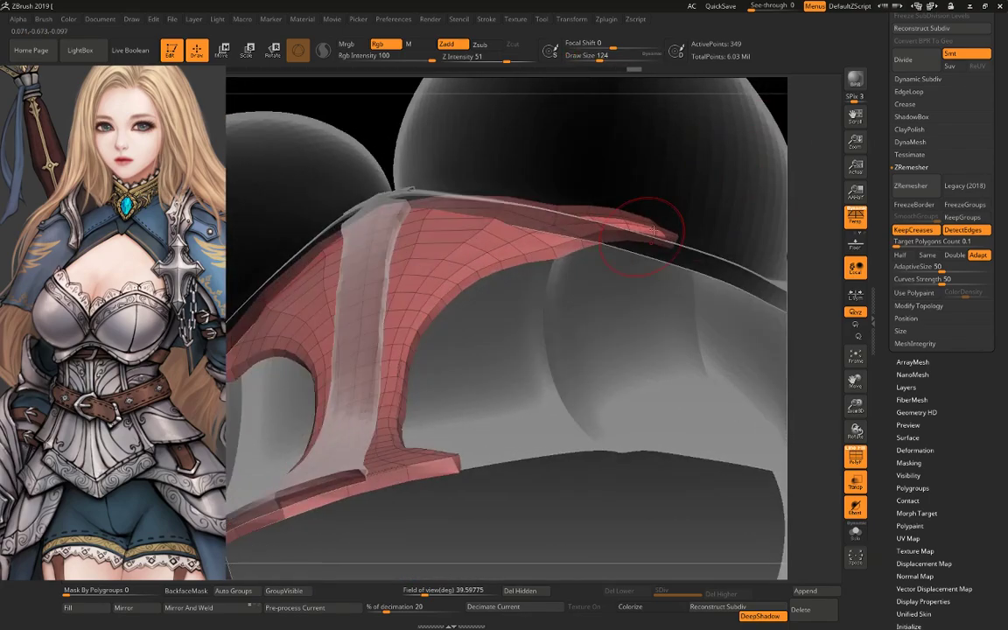
{"action": "key", "text": "]"}
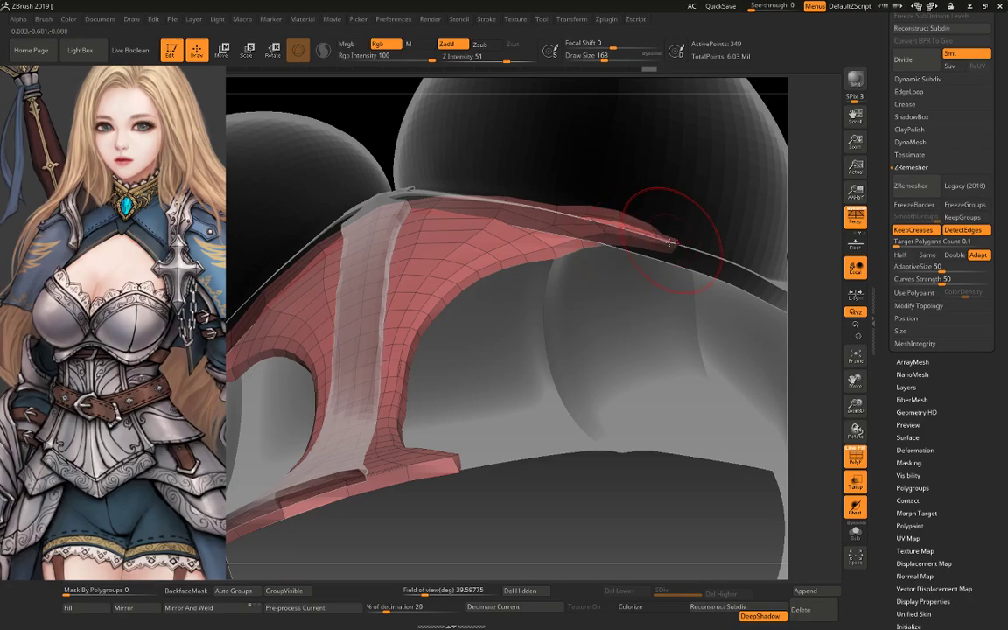
{"action": "mouse_move", "coordinate": [618, 206]}
{"action": "left_mouse_down"}
{"action": "mouse_move", "coordinate": [607, 191]}
{"action": "mouse_move", "coordinate": [563, 209]}
{"action": "left_mouse_up"}
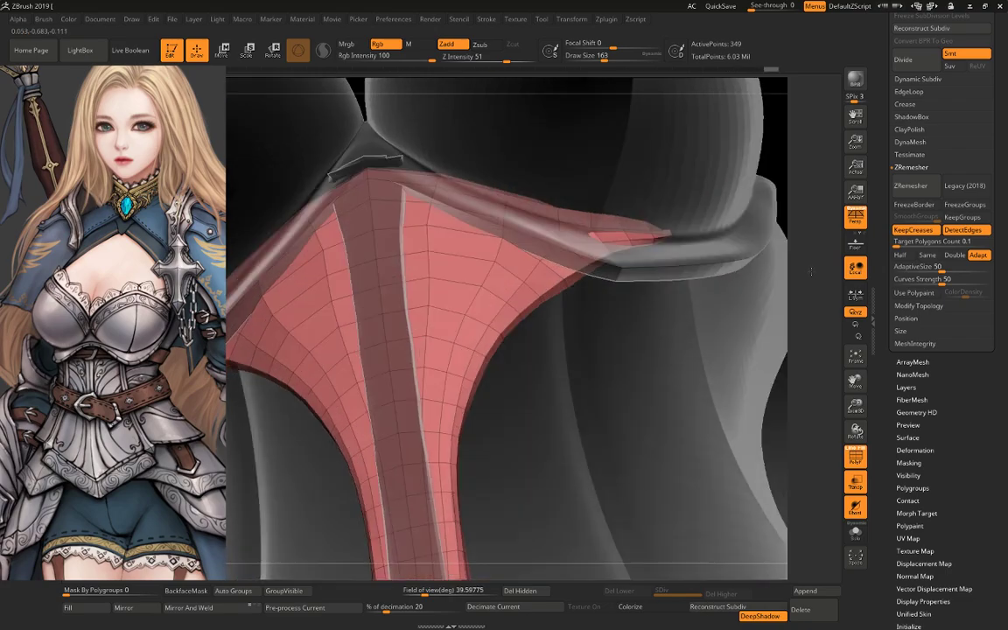
{"action": "mouse_move", "coordinate": [787, 218]}
{"action": "left_mouse_down"}
{"action": "mouse_move", "coordinate": [584, 299]}
{"action": "mouse_move", "coordinate": [530, 259]}
{"action": "left_mouse_up"}
{"action": "key", "text": "space"}
{"action": "key", "text": "space"}
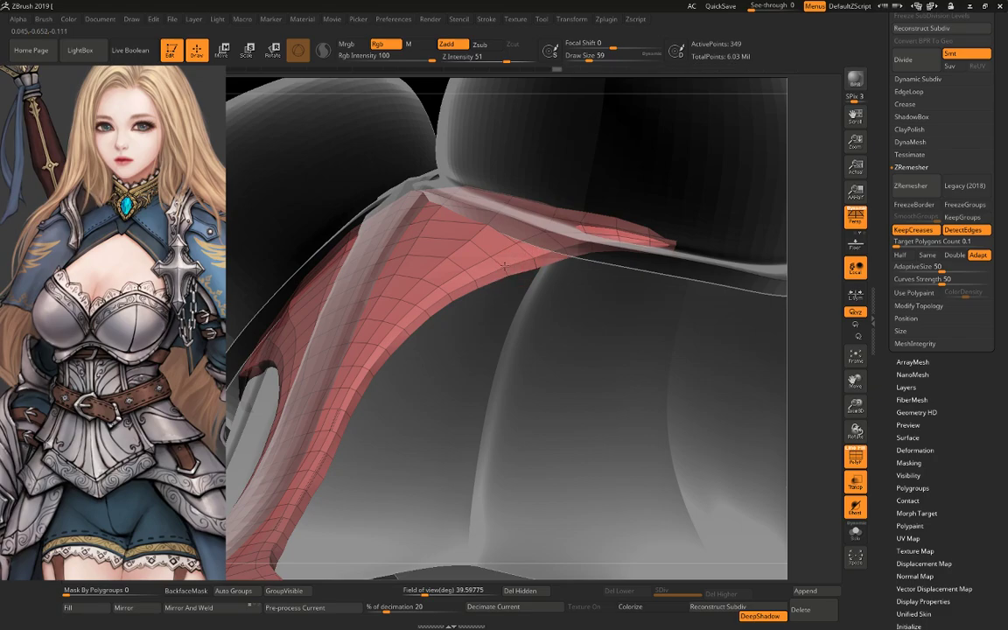
{"action": "mouse_move", "coordinate": [504, 265]}
{"action": "right_mouse_down"}
{"action": "mouse_move", "coordinate": [545, 256]}
{"action": "mouse_move", "coordinate": [714, 265]}
{"action": "mouse_move", "coordinate": [749, 231]}
{"action": "mouse_move", "coordinate": [616, 218]}
{"action": "right_mouse_up"}
{"action": "key", "text": "shift+f"}
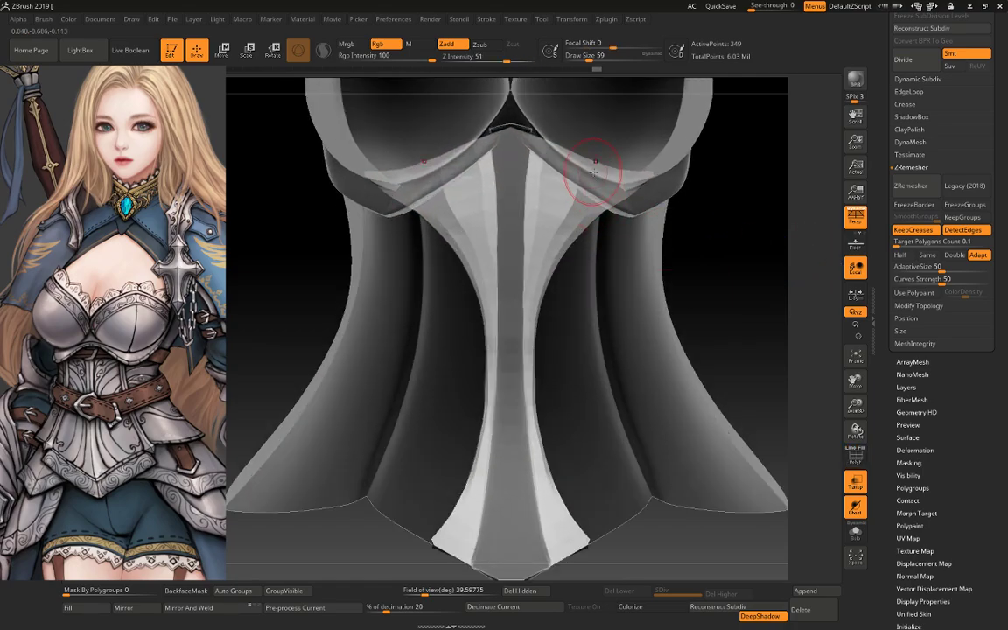
Show the polygon wireframe, zoom to the centre panel's lower end and set draw size 33
{"action": "key", "text": "shift+f"}
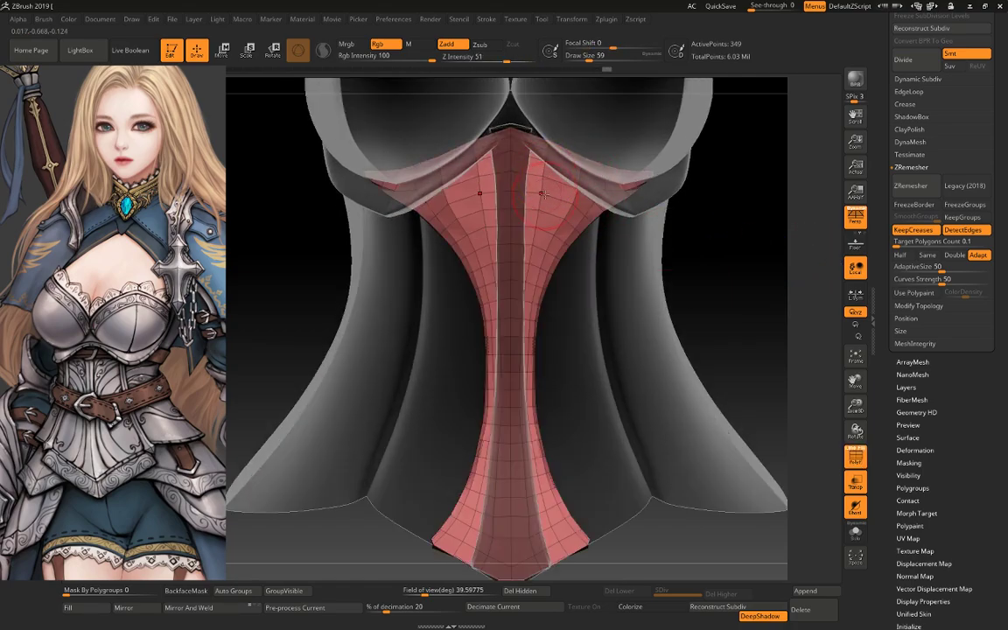
{"action": "mouse_move", "coordinate": [549, 164]}
{"action": "right_mouse_down", "text": "alt"}
{"action": "mouse_move", "coordinate": [658, 480]}
{"action": "mouse_move", "coordinate": [670, 366]}
{"action": "mouse_move", "coordinate": [703, 428]}
{"action": "mouse_move", "coordinate": [470, 407]}
{"action": "right_mouse_up", "text": "alt"}
{"action": "right_click", "coordinate": [470, 406]}
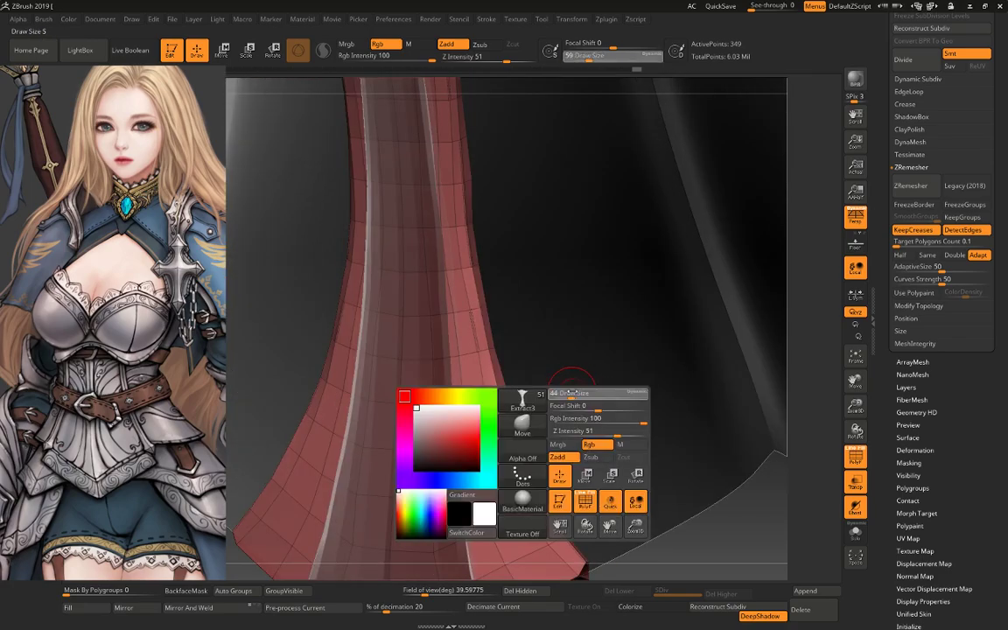
{"action": "mouse_move", "coordinate": [747, 526]}
{"action": "right_mouse_down"}
{"action": "mouse_move", "coordinate": [664, 347]}
{"action": "mouse_move", "coordinate": [603, 339]}
{"action": "right_mouse_up"}
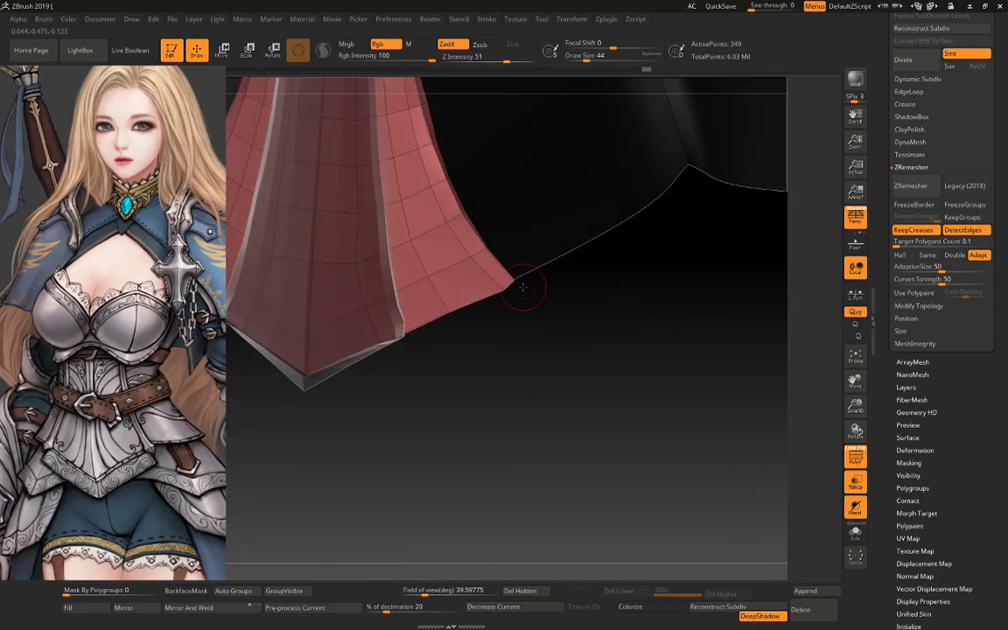
{"action": "mouse_move", "coordinate": [522, 287]}
{"action": "right_mouse_down"}
{"action": "mouse_move", "coordinate": [504, 291]}
{"action": "mouse_move", "coordinate": [603, 303]}
{"action": "right_mouse_up"}
{"action": "right_click", "coordinate": [503, 292]}
Make the 492-point Extract2 centre strip active and reduce draw size to 27
{"action": "right_click", "coordinate": [554, 321]}
{"action": "right_click", "coordinate": [596, 300]}
{"action": "left_click_drag", "start_coordinate": [596, 301], "coordinate": [599, 308]}
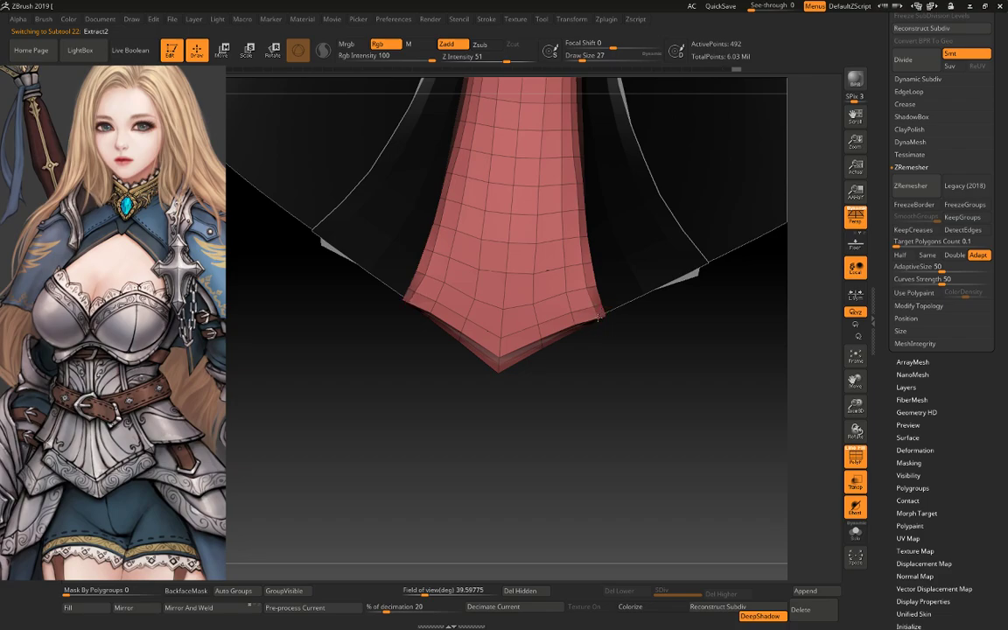
Check the centre strip's wireframe from the front, then select Chest_Base (259,120 points, level 5)
{"action": "right_click_drag", "start_coordinate": [603, 308], "coordinate": [635, 412]}
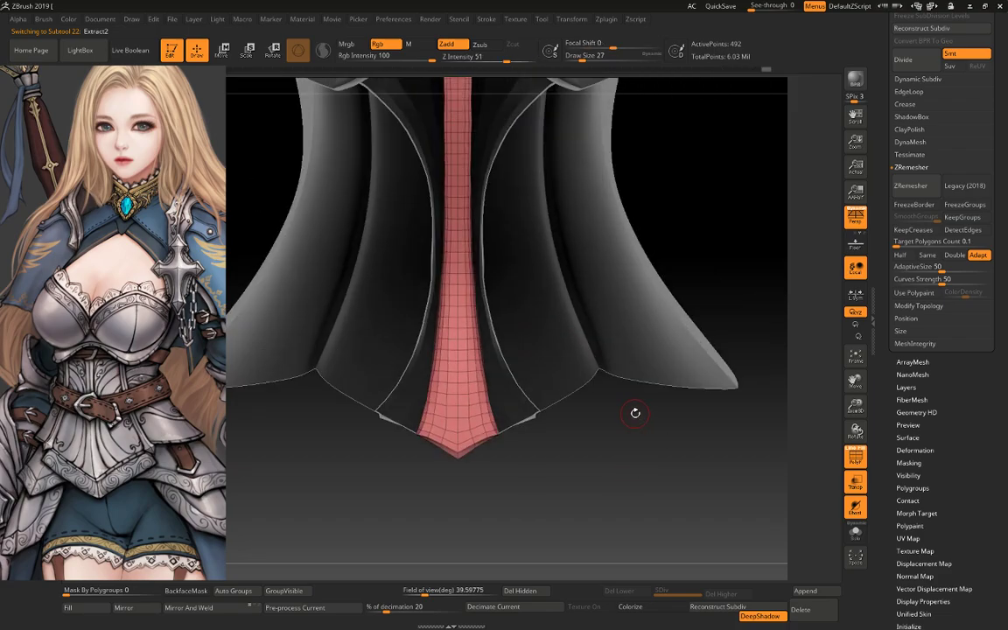
{"action": "mouse_move", "coordinate": [709, 218]}
{"action": "right_mouse_down"}
{"action": "mouse_move", "coordinate": [736, 313]}
{"action": "mouse_move", "coordinate": [680, 300]}
{"action": "right_mouse_up"}
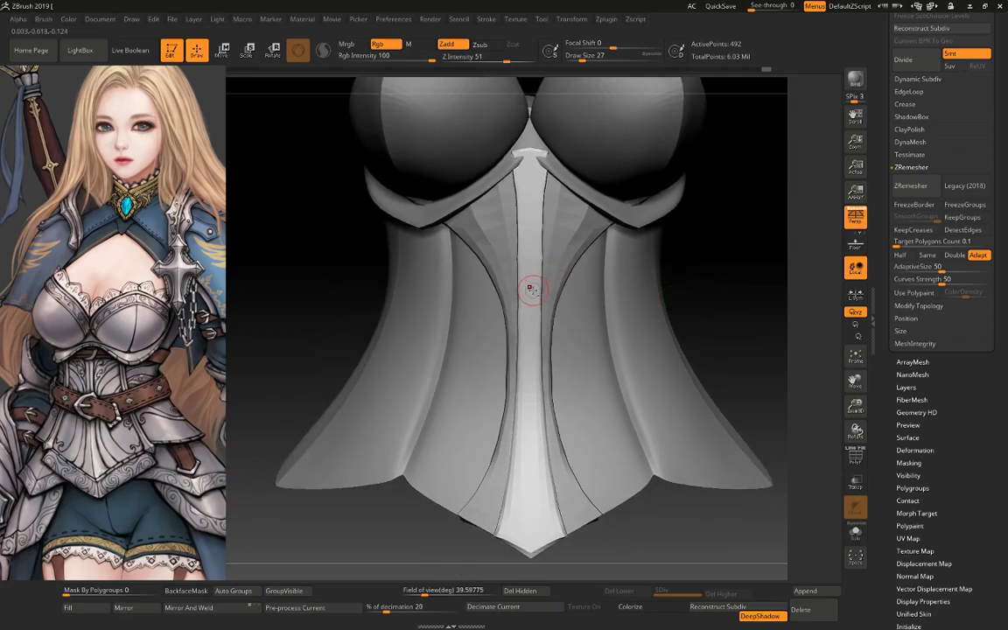
{"action": "key", "text": "shift+f"}
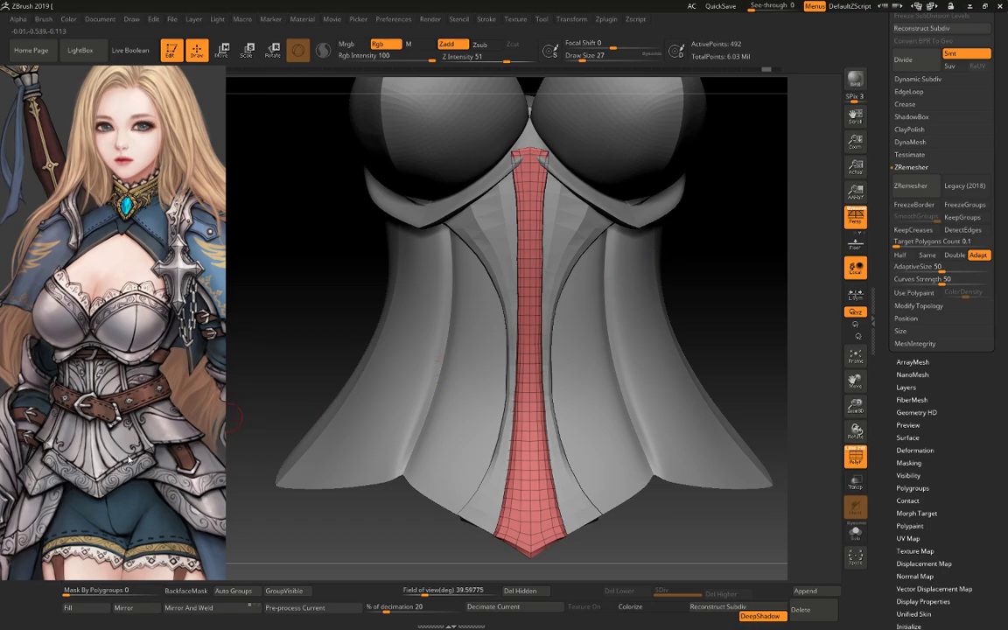
{"action": "left_click", "coordinate": [575, 321], "text": "alt"}
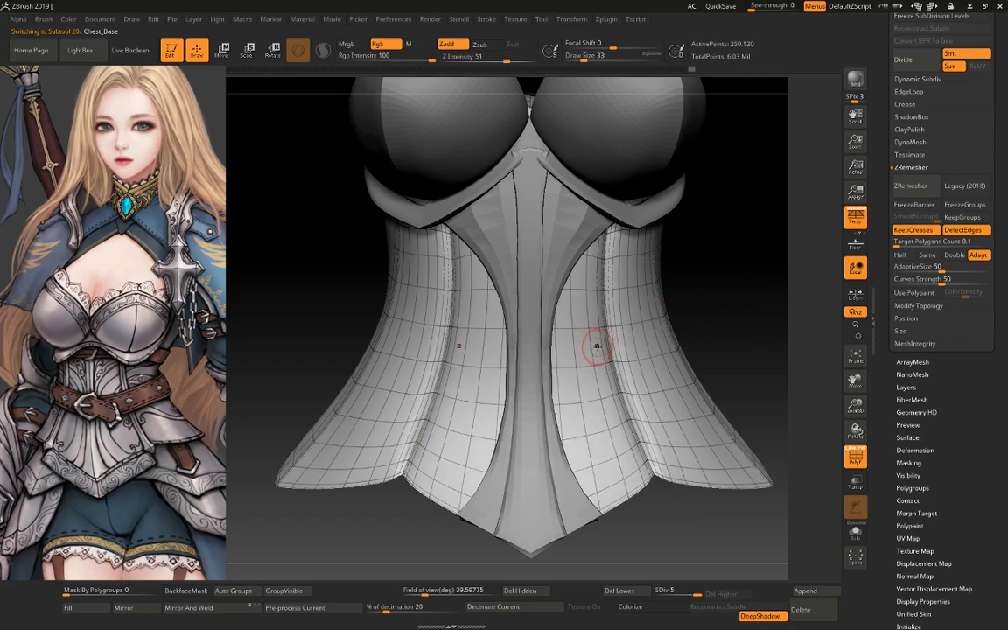
Subdivide Chest_Base to level 6 (1.034 million points) with wireframe hidden and brush size 27
{"action": "key", "text": "ctrl+d"}
{"action": "key", "text": "shift+f"}
{"action": "key", "text": "space"}
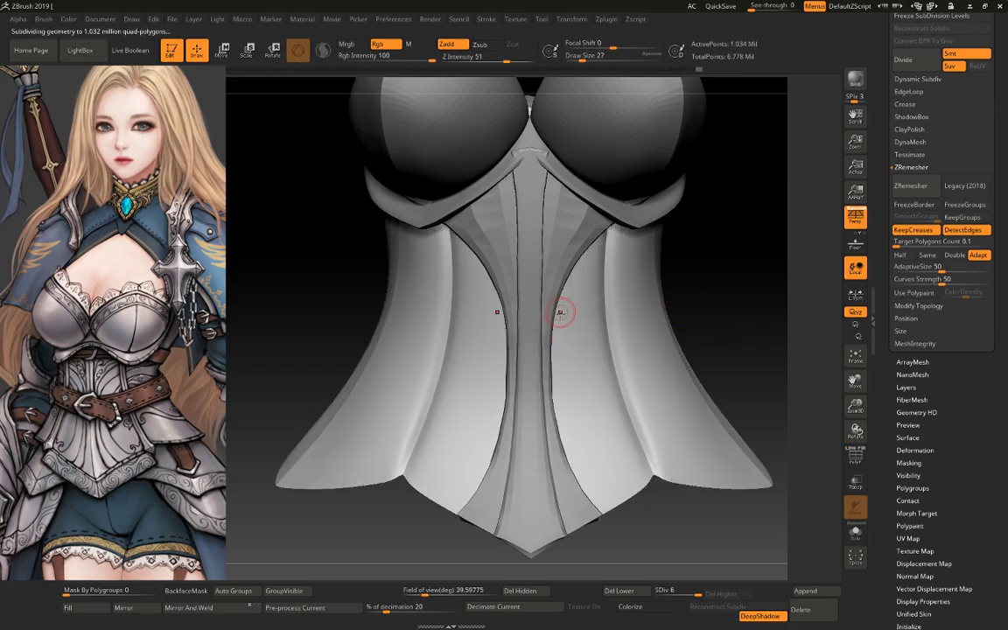
{"action": "mouse_move", "coordinate": [724, 300]}
{"action": "left_mouse_down", "text": "alt"}
{"action": "mouse_move", "coordinate": [739, 321]}
{"action": "mouse_move", "coordinate": [687, 293]}
{"action": "left_mouse_up", "text": "alt"}
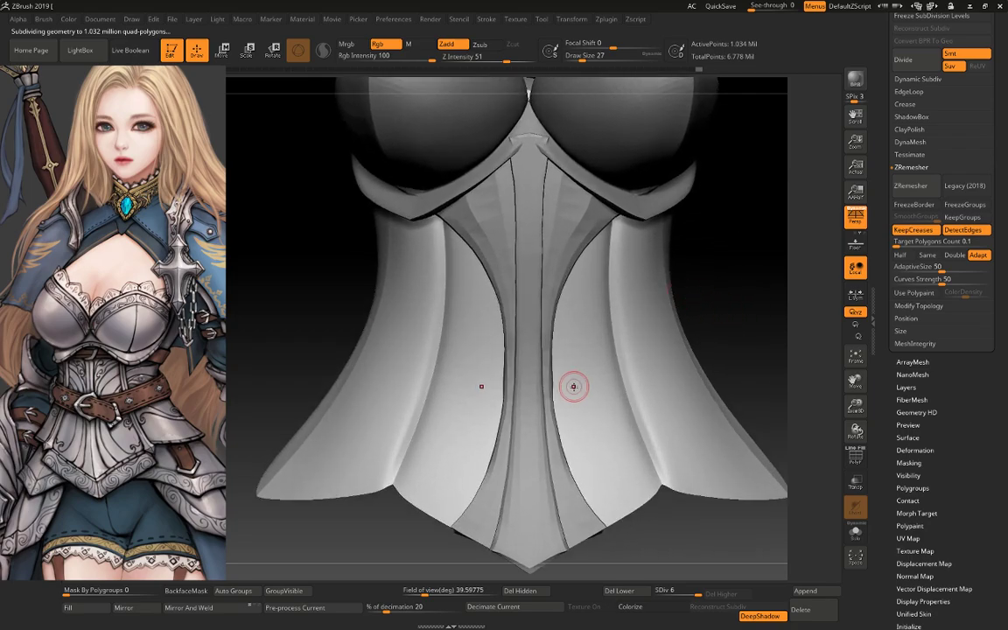
With Transp on, mask a mirrored band along both side panels' inner edges, top to bottom
{"action": "left_click_drag", "start_coordinate": [569, 411], "coordinate": [595, 271], "text": "ctrl"}
{"action": "key", "text": "t"}
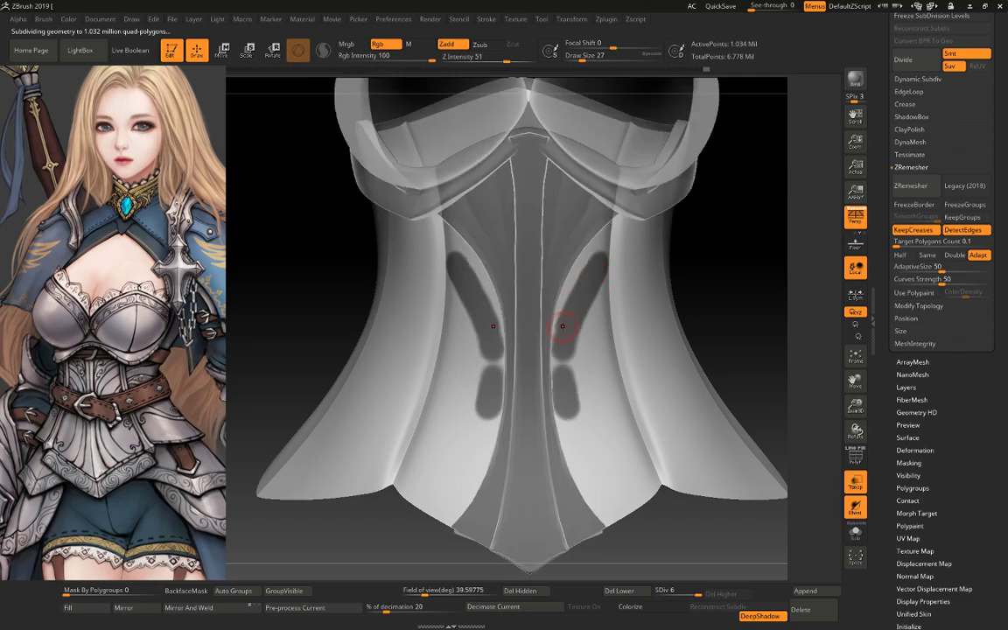
{"action": "mouse_move", "coordinate": [564, 341]}
{"action": "left_mouse_down", "text": "ctrl"}
{"action": "mouse_move", "coordinate": [596, 249]}
{"action": "mouse_move", "coordinate": [575, 453]}
{"action": "mouse_move", "coordinate": [562, 439]}
{"action": "left_mouse_up", "text": "ctrl"}
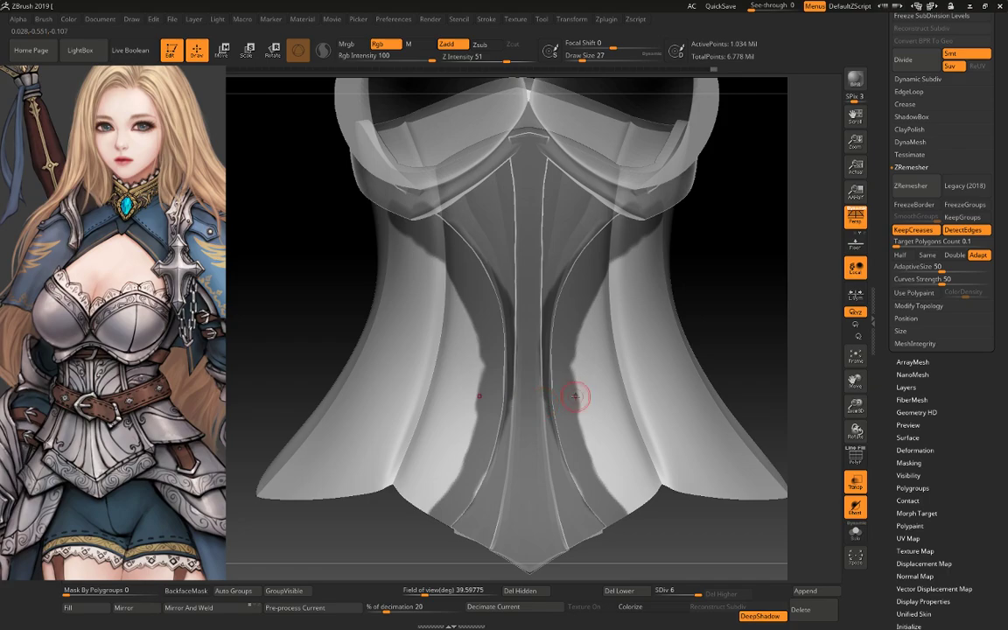
{"action": "left_click_drag", "start_coordinate": [524, 372], "coordinate": [644, 506], "text": "ctrl"}
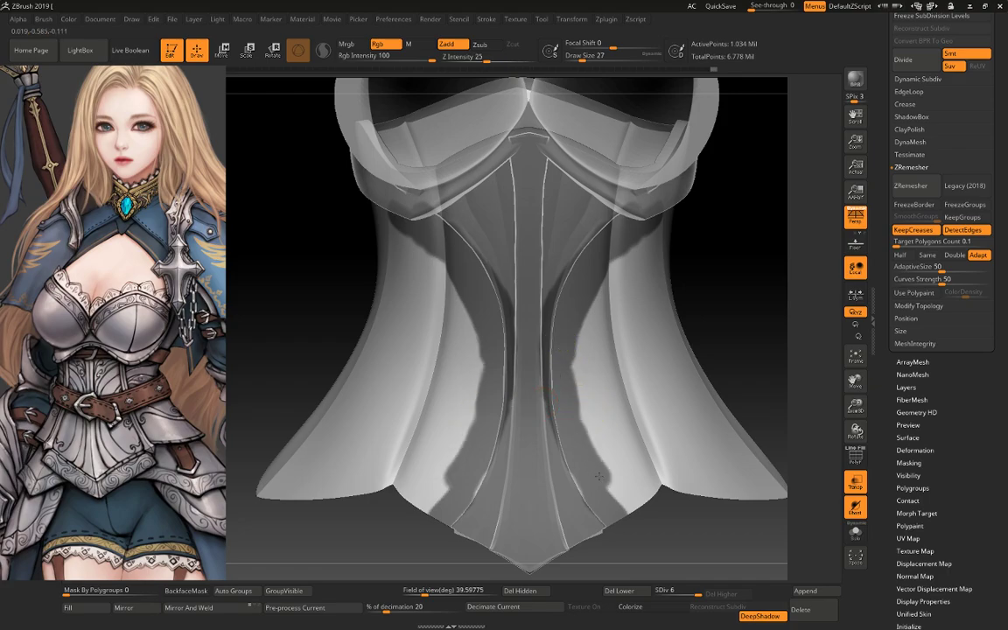
Turn Transp off and mask down the centre front to the tip and over the chest, at brush size 29
{"action": "key", "text": "shift+ctrl+t"}
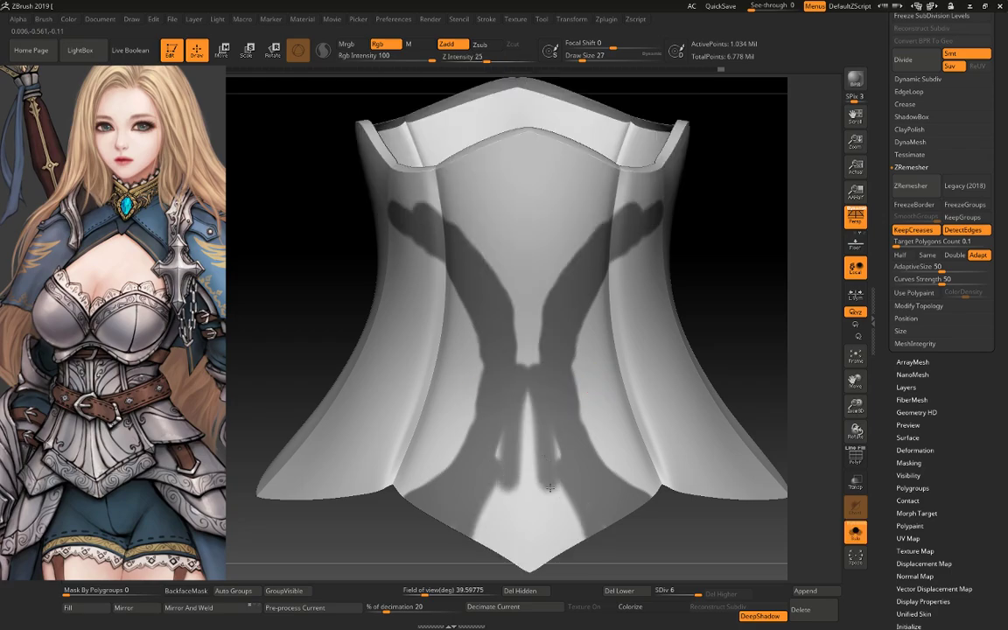
{"action": "left_click_drag", "start_coordinate": [499, 332], "coordinate": [522, 480], "text": "ctrl"}
{"action": "key", "text": "space"}
{"action": "left_click_drag", "start_coordinate": [495, 363], "coordinate": [558, 549], "text": "ctrl"}
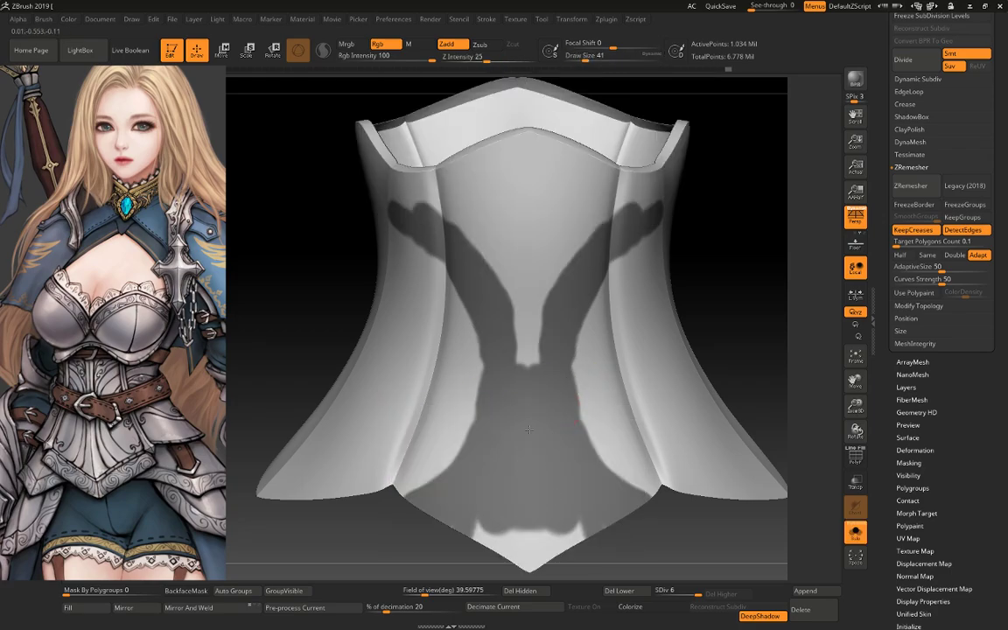
{"action": "left_click_drag", "start_coordinate": [543, 418], "coordinate": [544, 156], "text": "ctrl"}
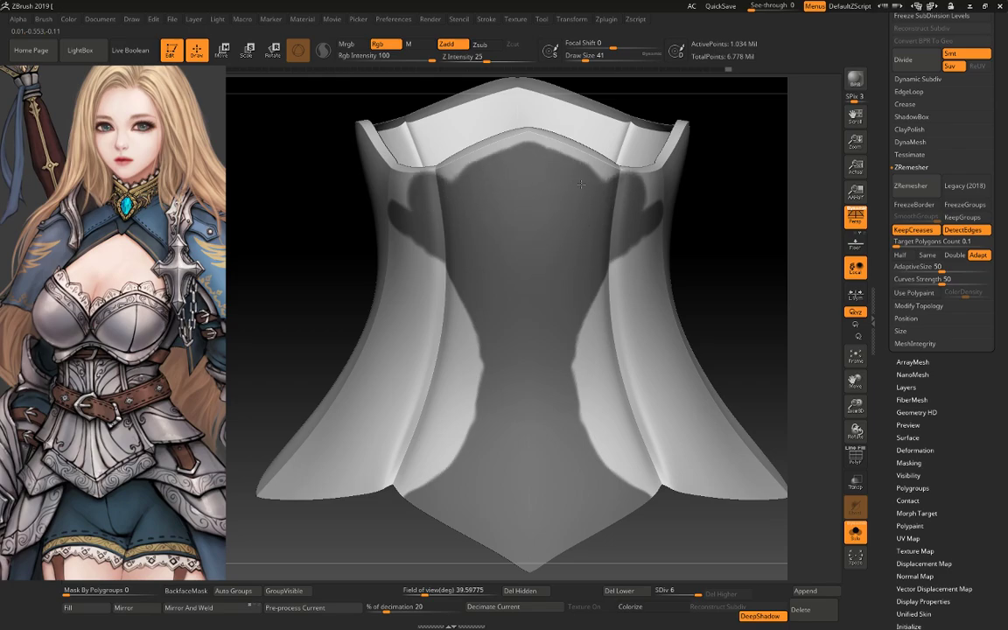
{"action": "left_click_drag", "start_coordinate": [700, 179], "coordinate": [765, 218]}
{"action": "key", "text": "space"}
{"action": "left_click_drag", "start_coordinate": [606, 313], "coordinate": [584, 313]}
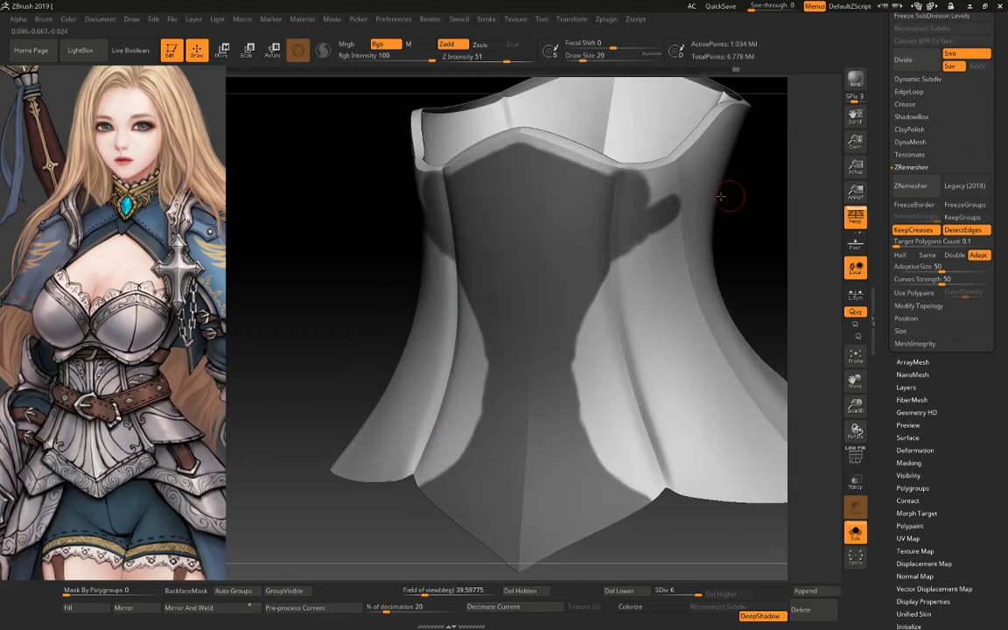
Extend the mask at the upper right and smooth its edges along the rim and centre front at size 18
{"action": "left_click_drag", "start_coordinate": [725, 197], "coordinate": [603, 228]}
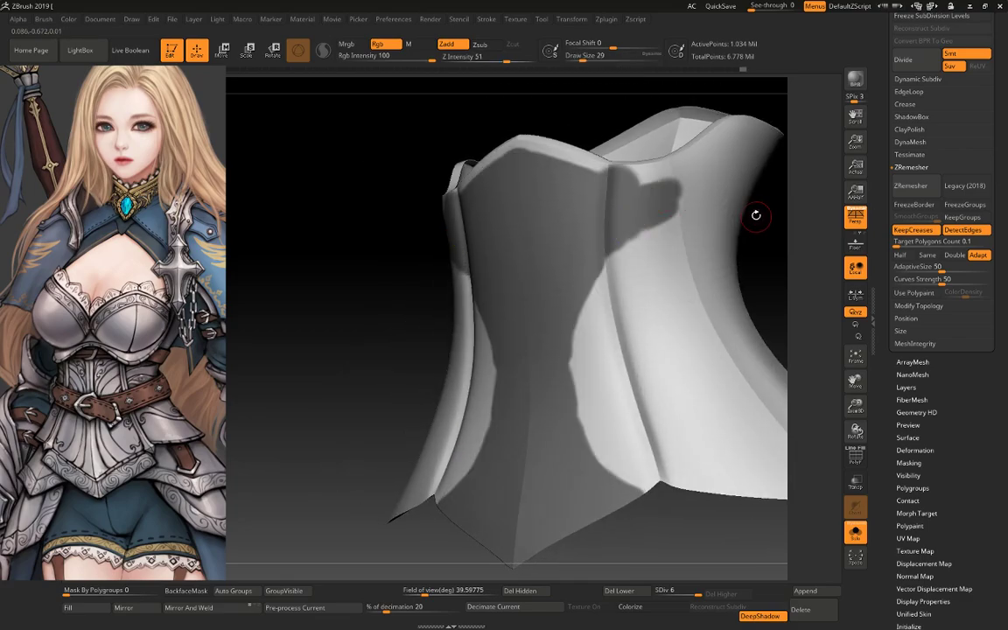
{"action": "left_click_drag", "start_coordinate": [783, 220], "coordinate": [507, 249]}
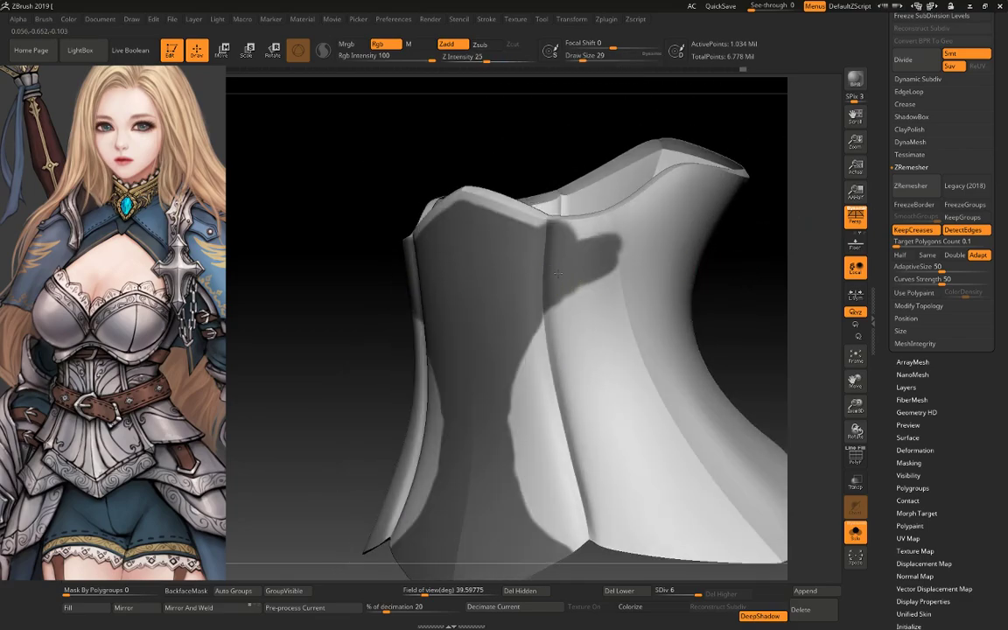
{"action": "mouse_move", "coordinate": [627, 242]}
{"action": "left_mouse_down"}
{"action": "mouse_move", "coordinate": [577, 237]}
{"action": "mouse_move", "coordinate": [681, 186]}
{"action": "left_mouse_up"}
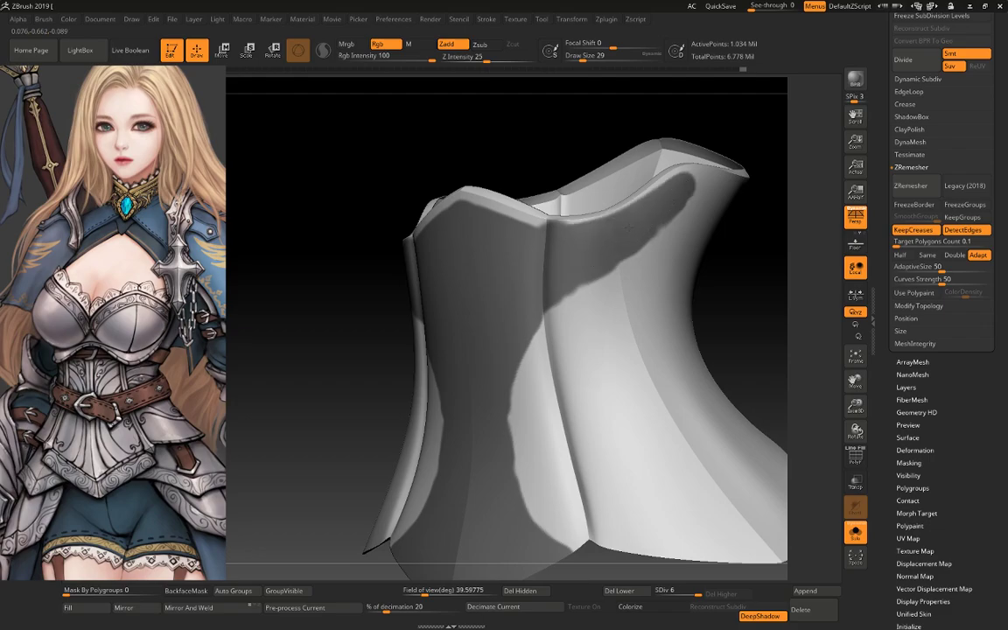
{"action": "key", "text": "space"}
{"action": "left_click_drag", "start_coordinate": [592, 285], "coordinate": [649, 250]}
{"action": "left_click_drag", "start_coordinate": [693, 207], "coordinate": [681, 194]}
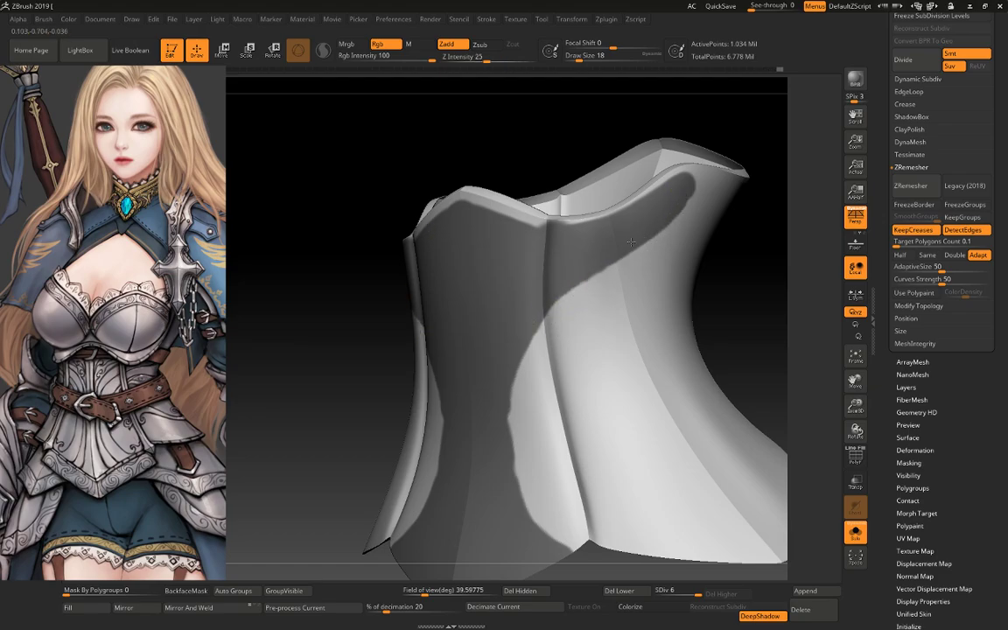
{"action": "mouse_move", "coordinate": [667, 258]}
{"action": "left_mouse_down"}
{"action": "mouse_move", "coordinate": [741, 272]}
{"action": "mouse_move", "coordinate": [528, 348]}
{"action": "left_mouse_up"}
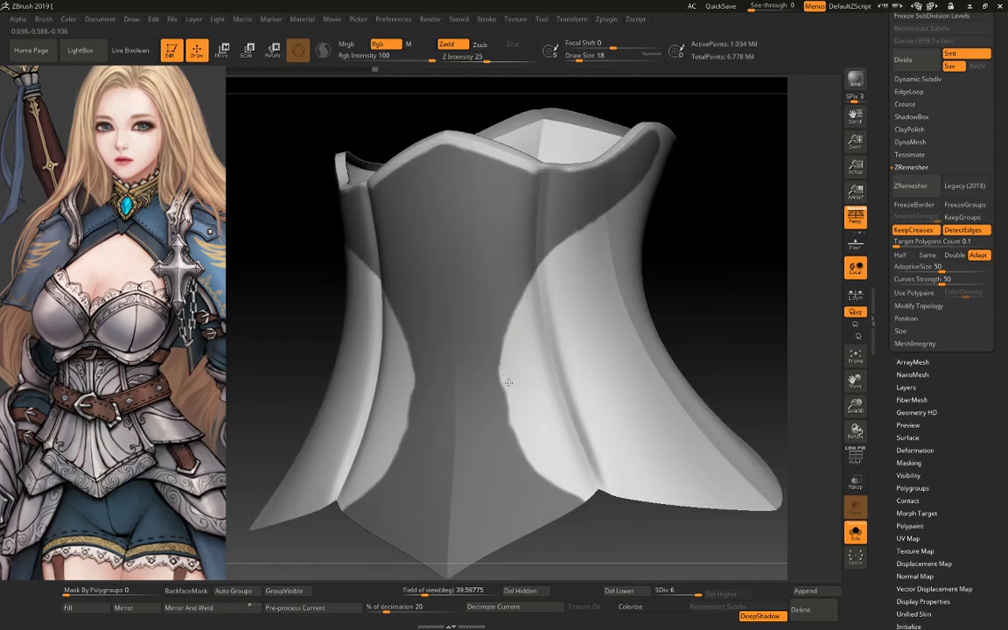
{"action": "left_click_drag", "start_coordinate": [456, 315], "coordinate": [457, 372]}
{"action": "left_click_drag", "start_coordinate": [450, 306], "coordinate": [461, 398]}
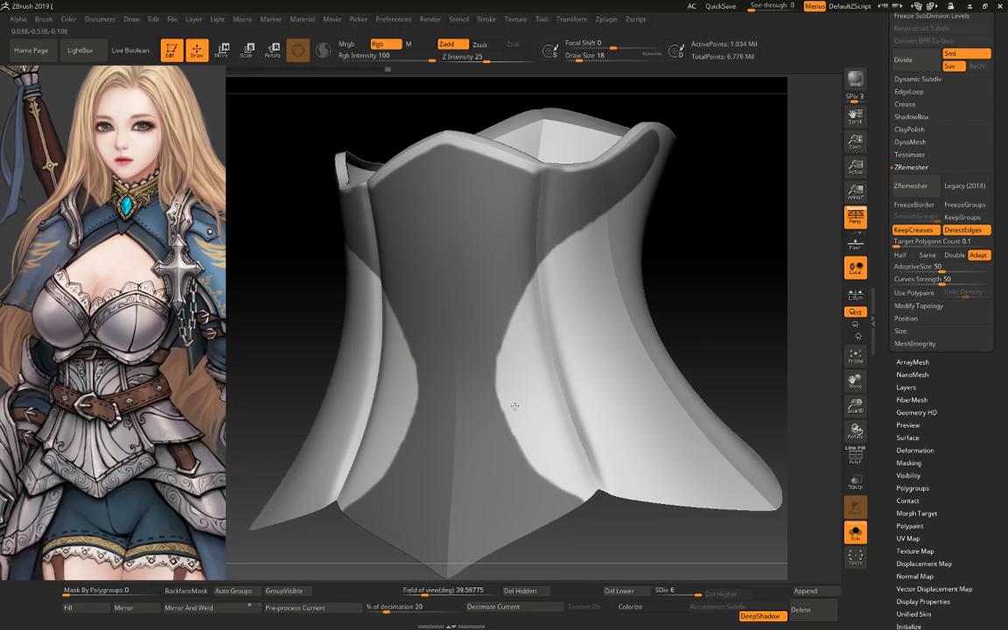
{"action": "left_click_drag", "start_coordinate": [739, 258], "coordinate": [713, 267]}
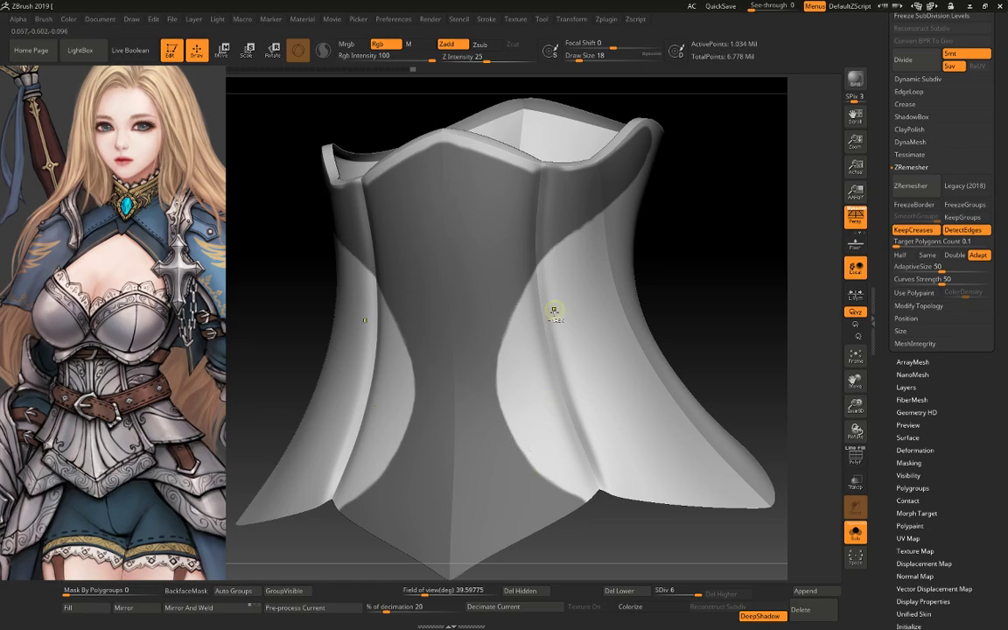
{"action": "left_click_drag", "start_coordinate": [619, 315], "coordinate": [571, 247]}
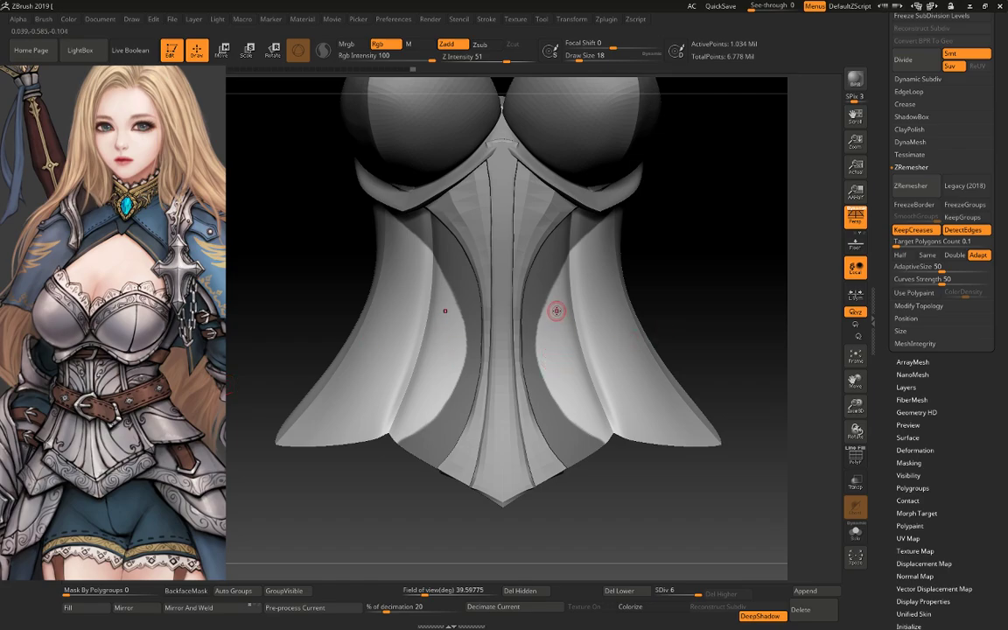
Smooth the corset's front and side panels from front and three-quarter views
{"action": "key", "text": "shift"}
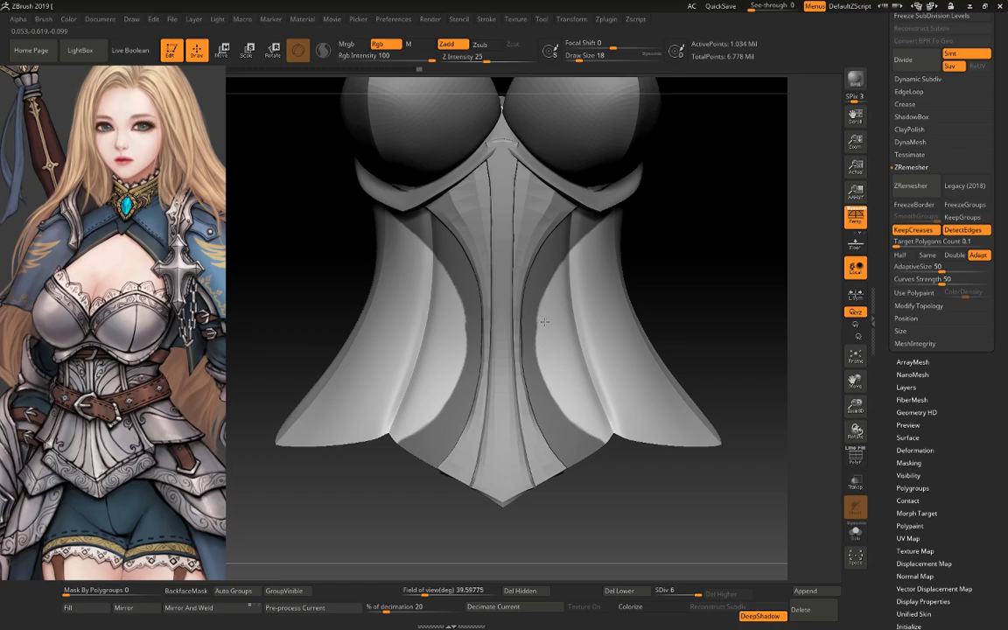
{"action": "mouse_move", "coordinate": [700, 264]}
{"action": "left_mouse_down"}
{"action": "mouse_move", "coordinate": [713, 220]}
{"action": "mouse_move", "coordinate": [689, 337]}
{"action": "mouse_move", "coordinate": [566, 381]}
{"action": "left_mouse_up"}
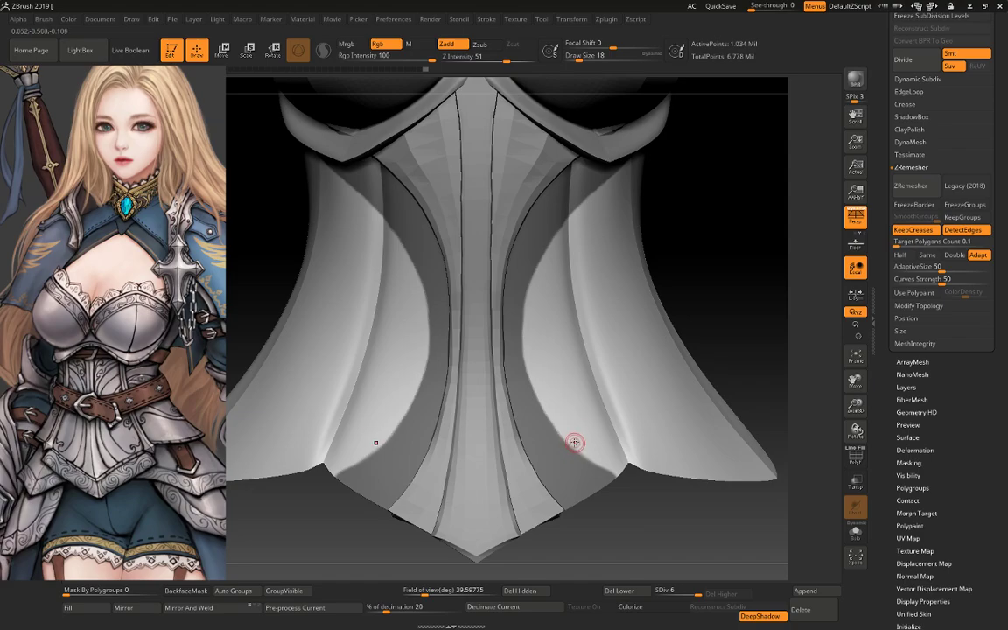
{"action": "key", "text": "u"}
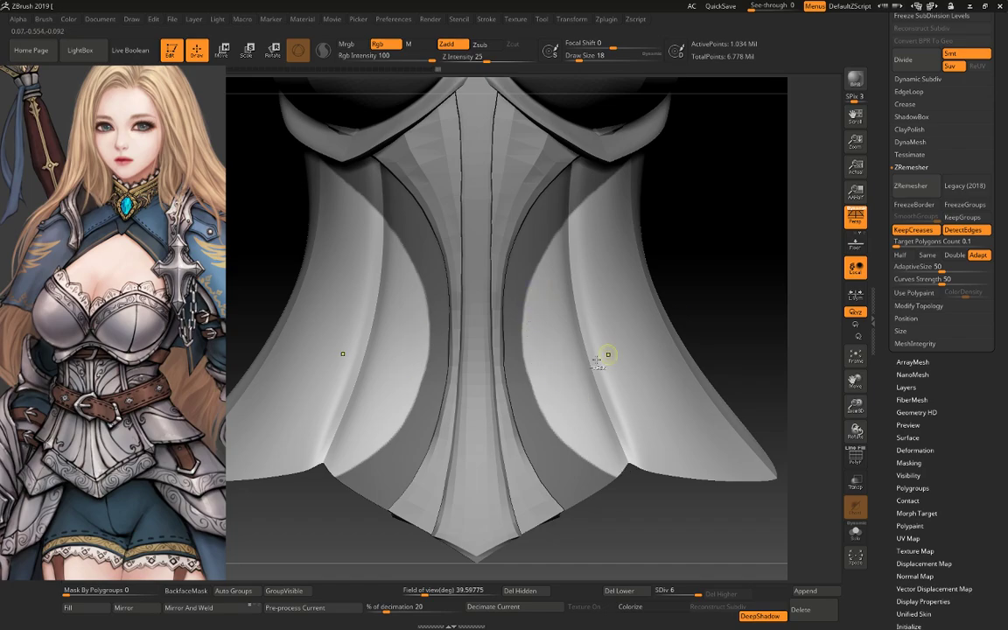
{"action": "key", "text": "f"}
{"action": "mouse_move", "coordinate": [719, 222]}
{"action": "left_mouse_down"}
{"action": "mouse_move", "coordinate": [712, 295]}
{"action": "mouse_move", "coordinate": [770, 260]}
{"action": "mouse_move", "coordinate": [745, 265]}
{"action": "left_mouse_up"}
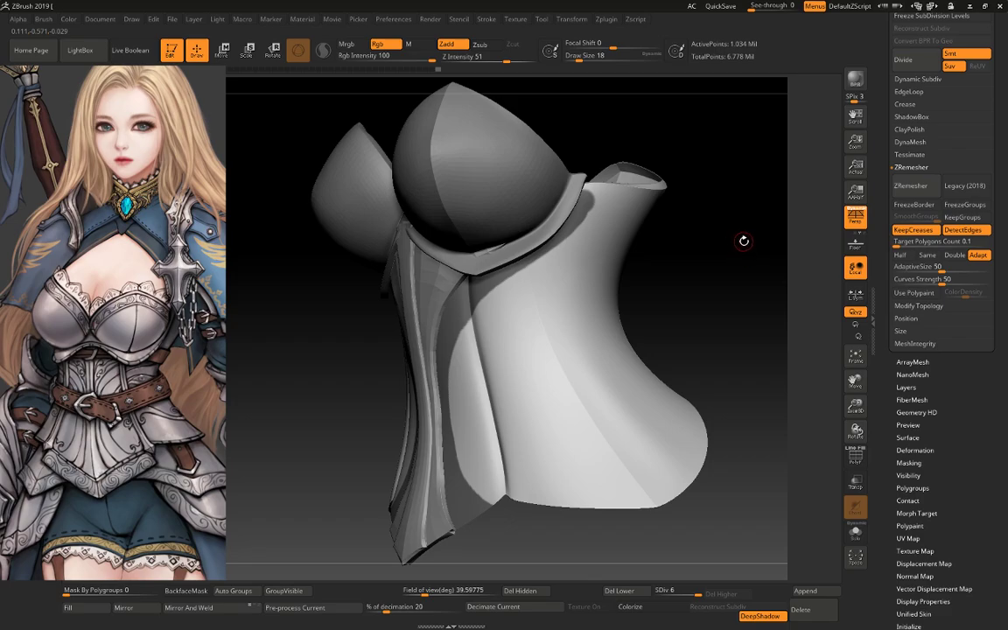
{"action": "mouse_move", "coordinate": [743, 241]}
{"action": "left_mouse_down"}
{"action": "mouse_move", "coordinate": [758, 250]}
{"action": "mouse_move", "coordinate": [738, 278]}
{"action": "left_mouse_up"}
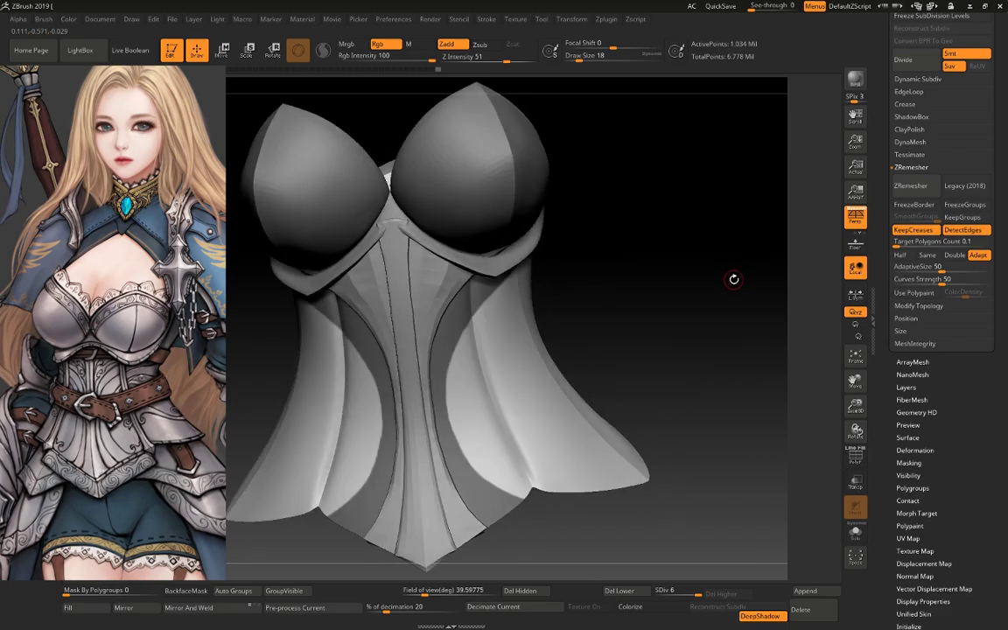
{"action": "mouse_move", "coordinate": [693, 313]}
{"action": "left_mouse_down", "text": "alt"}
{"action": "mouse_move", "coordinate": [689, 197]}
{"action": "mouse_move", "coordinate": [677, 480]}
{"action": "left_mouse_up", "text": "alt"}
{"action": "key", "text": "shift"}
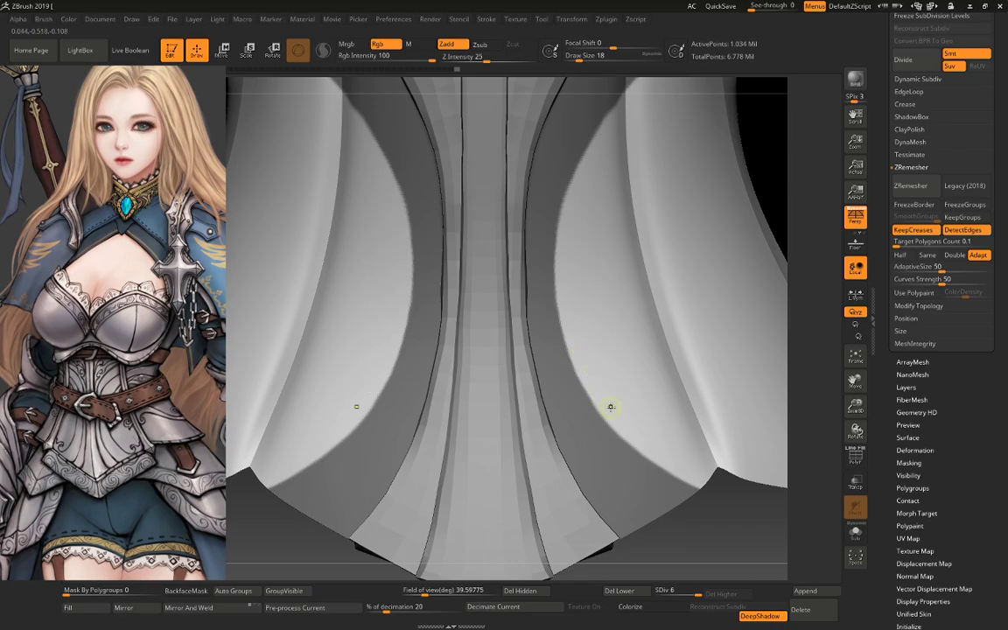
{"action": "key", "text": "f"}
{"action": "mouse_move", "coordinate": [653, 281]}
{"action": "left_mouse_down"}
{"action": "mouse_move", "coordinate": [707, 248]}
{"action": "mouse_move", "coordinate": [738, 264]}
{"action": "mouse_move", "coordinate": [664, 332]}
{"action": "mouse_move", "coordinate": [742, 288]}
{"action": "mouse_move", "coordinate": [525, 470]}
{"action": "left_mouse_up"}
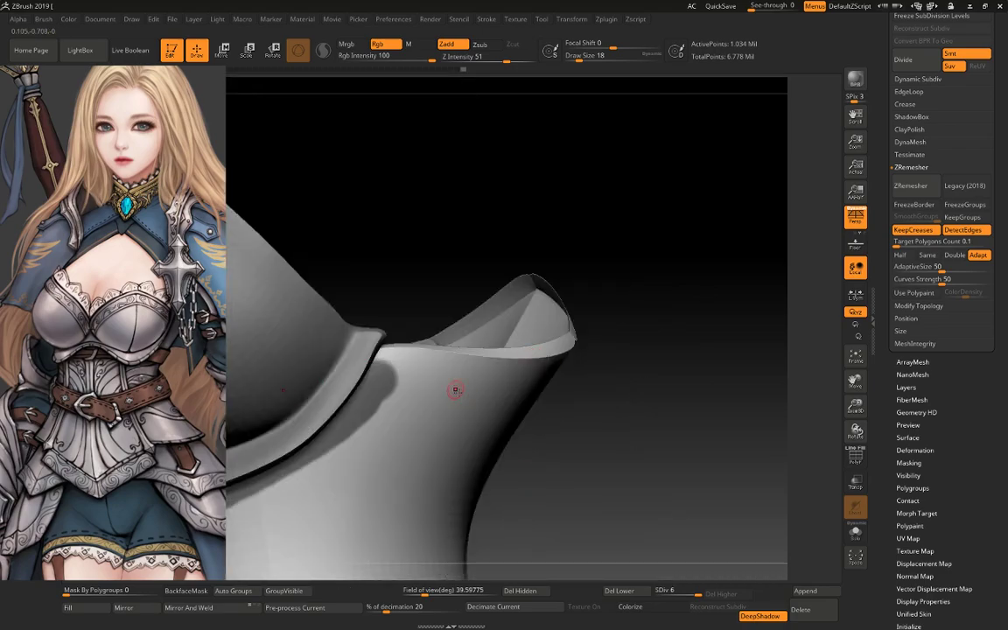
{"action": "key", "text": "u"}
{"action": "left_click_drag", "start_coordinate": [375, 410], "coordinate": [333, 372]}
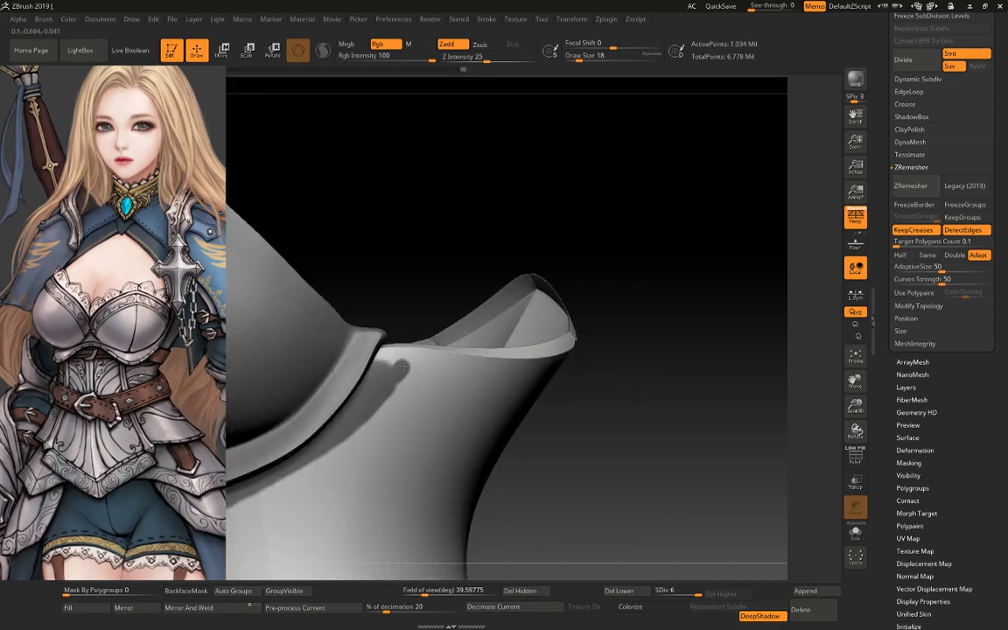
Solo the side subtool and mask a smoothed band along its upper rim for extraction
{"action": "key", "text": "ctrl+shift+s"}
{"action": "left_click_drag", "start_coordinate": [636, 428], "coordinate": [540, 394], "text": "alt"}
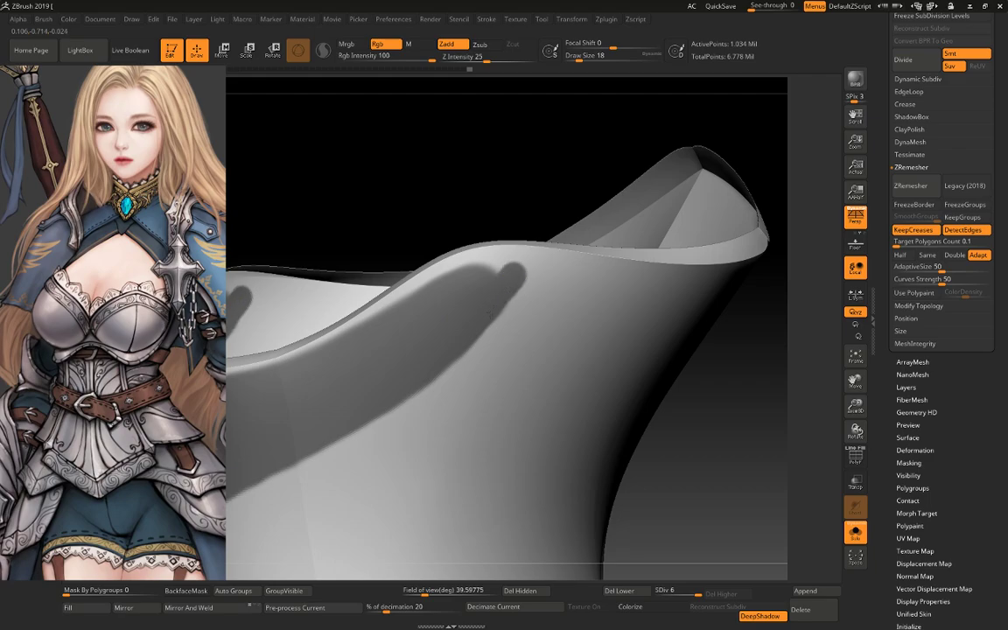
{"action": "left_click_drag", "start_coordinate": [503, 275], "coordinate": [565, 262]}
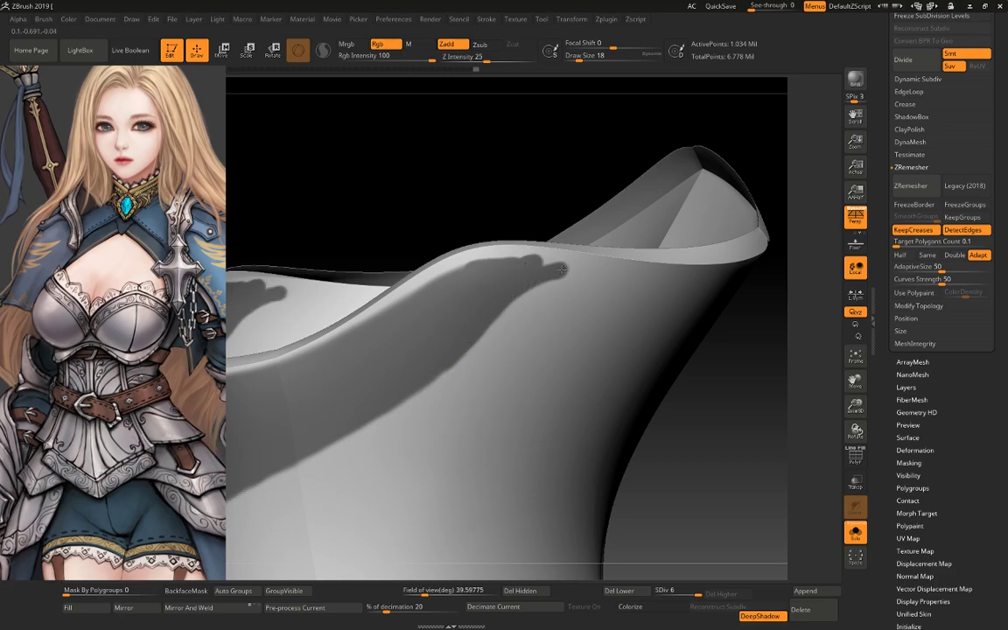
{"action": "mouse_move", "coordinate": [734, 365]}
{"action": "left_mouse_down", "text": "alt"}
{"action": "mouse_move", "coordinate": [720, 320]}
{"action": "mouse_move", "coordinate": [435, 377]}
{"action": "left_mouse_up", "text": "alt"}
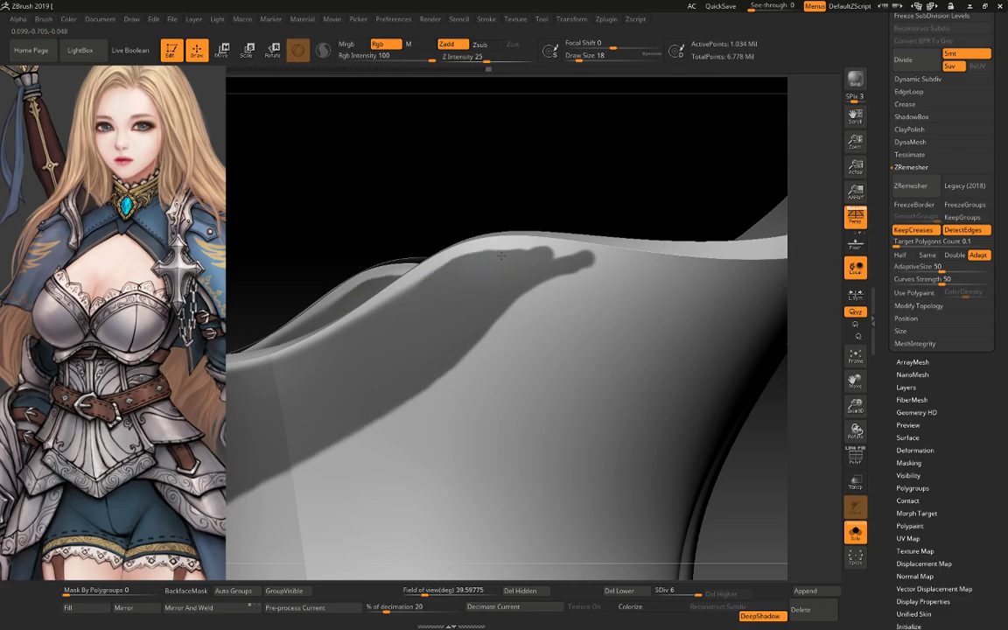
{"action": "left_click_drag", "start_coordinate": [501, 255], "coordinate": [585, 260], "text": "ctrl"}
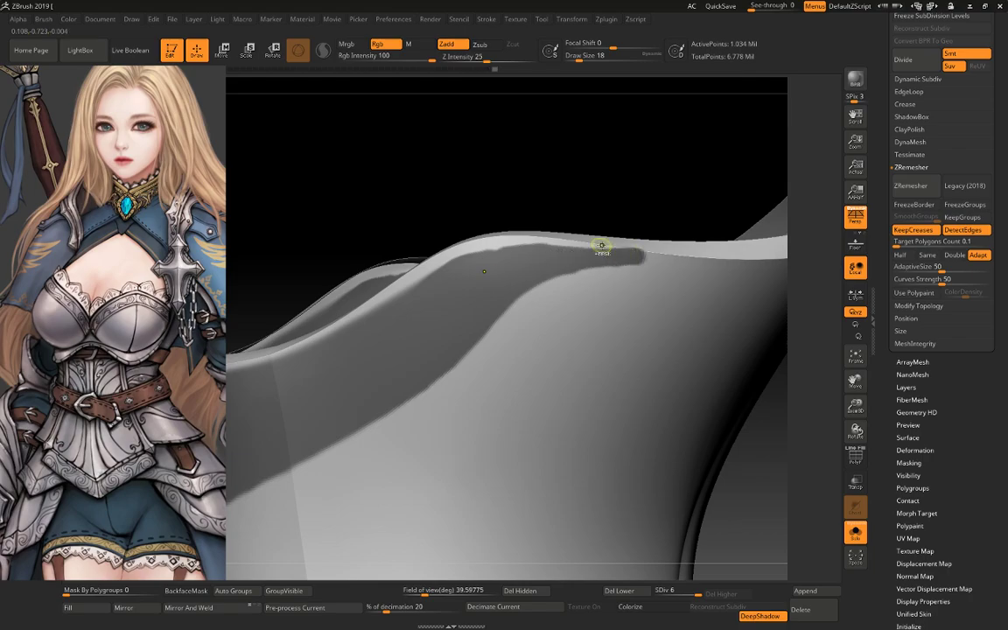
{"action": "left_click_drag", "start_coordinate": [716, 148], "coordinate": [604, 241]}
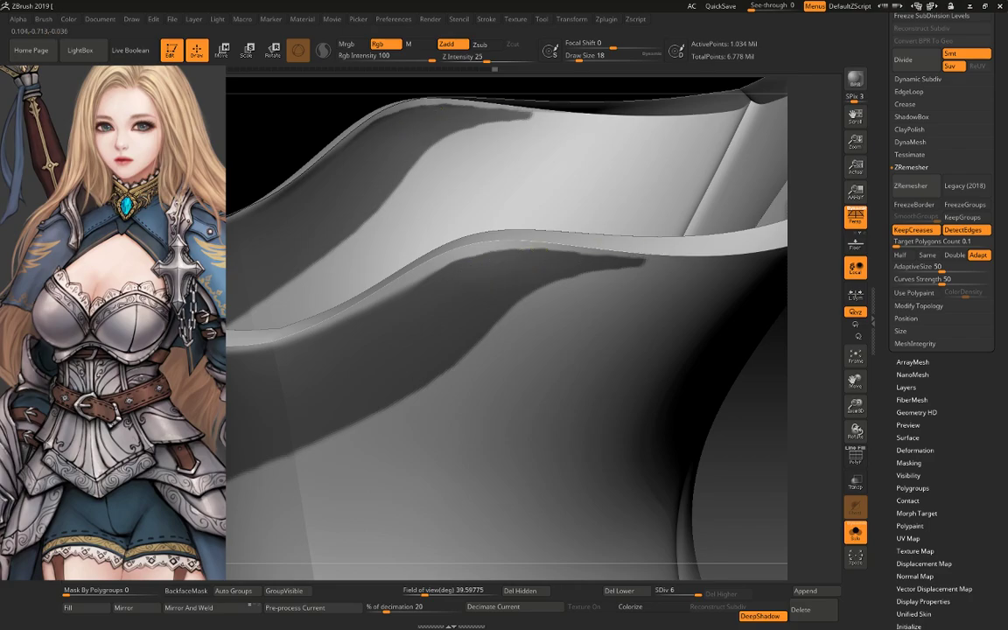
{"action": "left_click_drag", "start_coordinate": [605, 264], "coordinate": [512, 249], "text": "ctrl"}
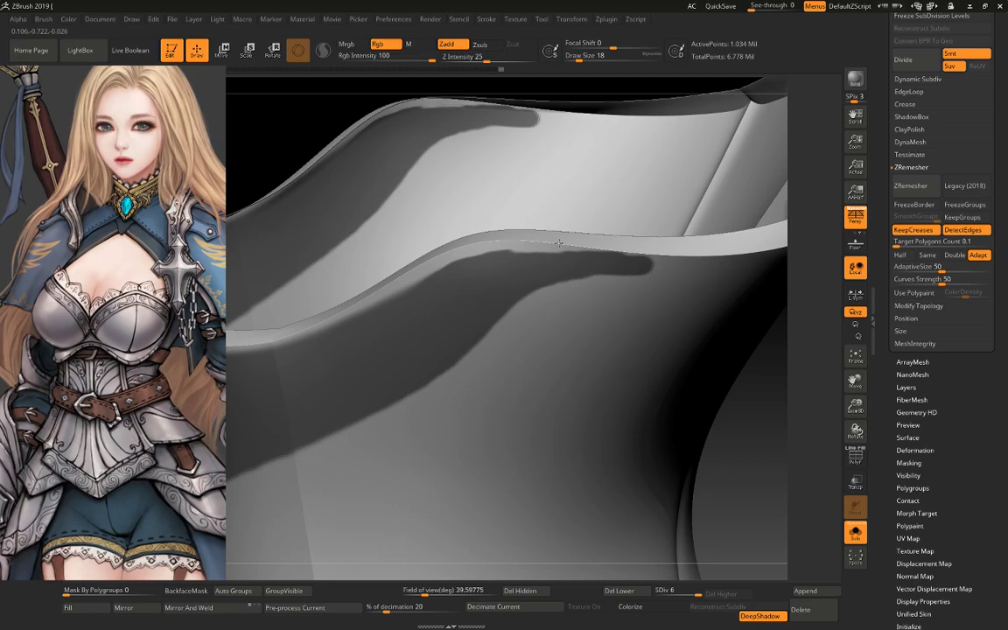
{"action": "left_click_drag", "start_coordinate": [559, 243], "coordinate": [628, 243]}
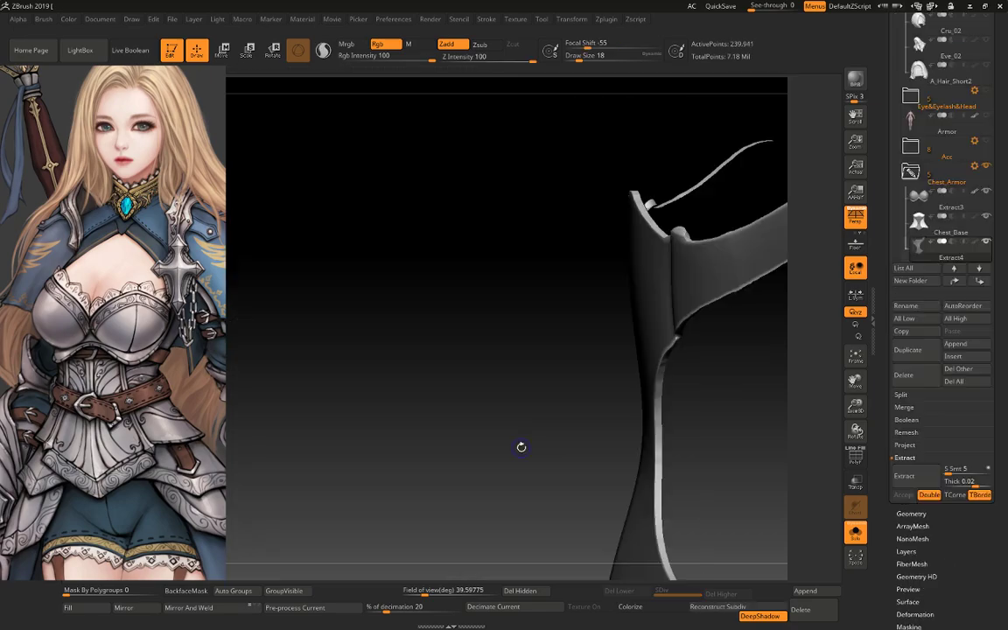
Review the dense Extract4 piece with the full armor and polygroup wireframe visible
{"action": "mouse_move", "coordinate": [520, 446]}
{"action": "left_mouse_down"}
{"action": "mouse_move", "coordinate": [664, 386]}
{"action": "mouse_move", "coordinate": [705, 412]}
{"action": "mouse_move", "coordinate": [723, 328]}
{"action": "mouse_move", "coordinate": [735, 473]}
{"action": "mouse_move", "coordinate": [778, 487]}
{"action": "mouse_move", "coordinate": [729, 416]}
{"action": "left_mouse_up"}
{"action": "key", "text": "ctrl+shift+s"}
{"action": "key", "text": "ctrl+shift+s"}
{"action": "key", "text": "shift+f"}
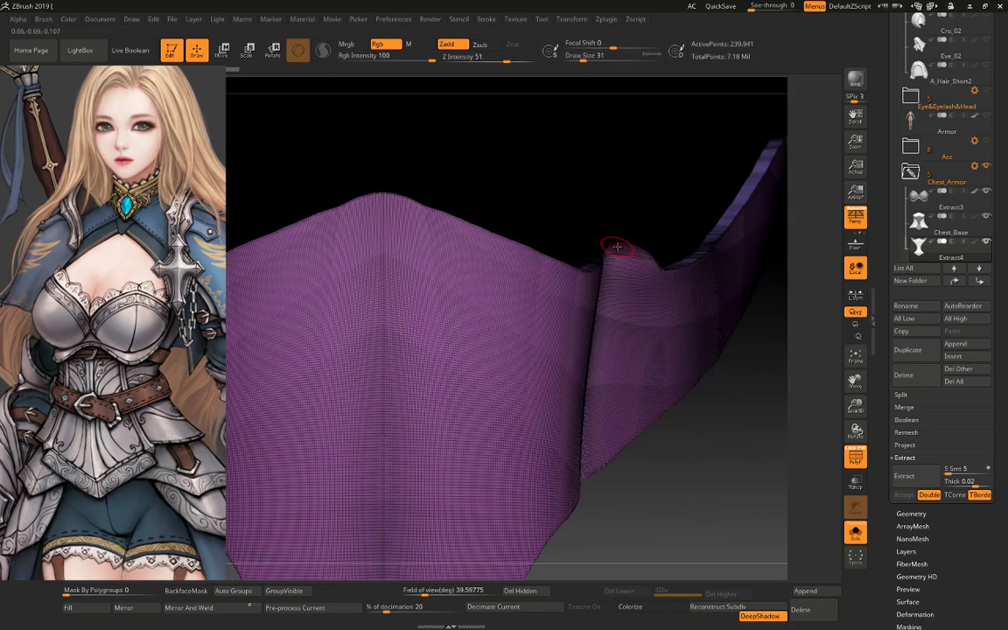
{"action": "key", "text": "bracketright"}
{"action": "key", "text": "bracketright"}
{"action": "key", "text": "bracketright"}
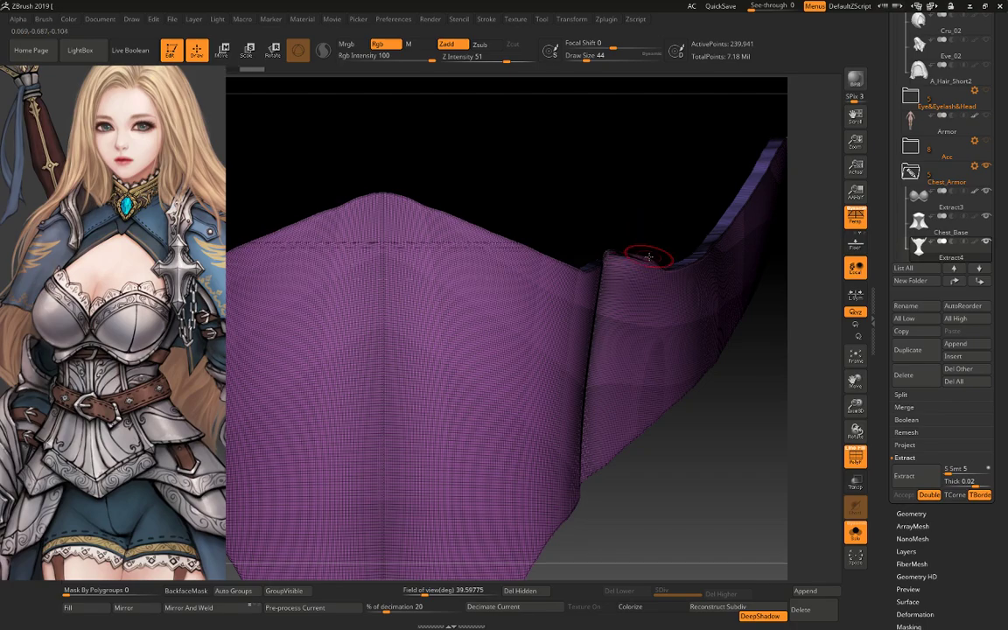
{"action": "mouse_move", "coordinate": [642, 253]}
{"action": "left_mouse_down"}
{"action": "mouse_move", "coordinate": [635, 265]}
{"action": "mouse_move", "coordinate": [796, 418]}
{"action": "left_mouse_up"}
Run Legacy ZRemesher on the side piece with Target Polygons Count 5 and inspect the wireframe
{"action": "scroll", "coordinate": [906, 398], "scroll_direction": "down", "scroll_amount": 5}
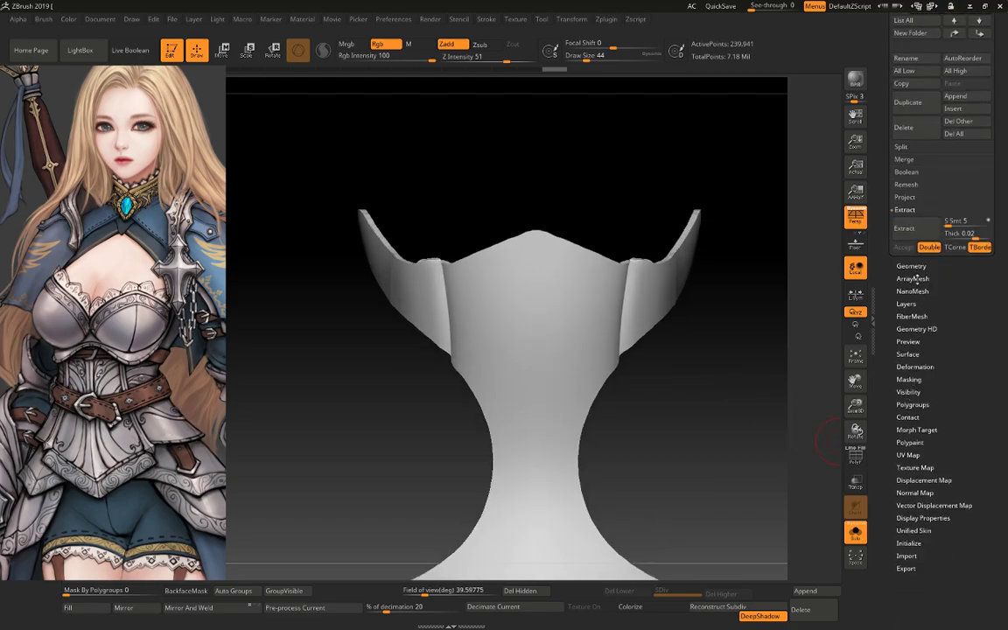
{"action": "left_click", "coordinate": [911, 265]}
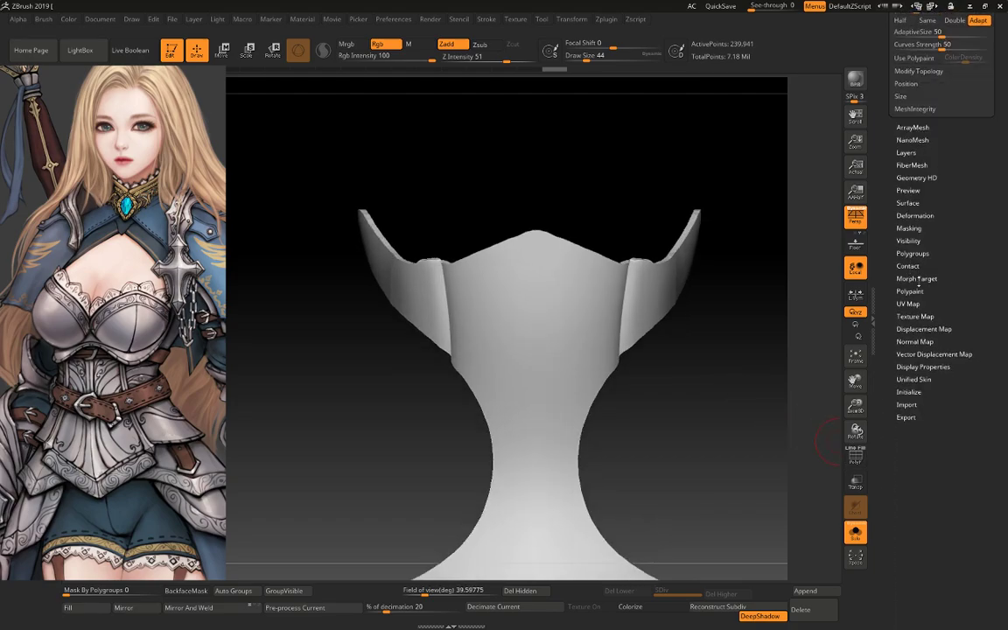
{"action": "scroll", "coordinate": [915, 175], "scroll_direction": "down", "scroll_amount": 3}
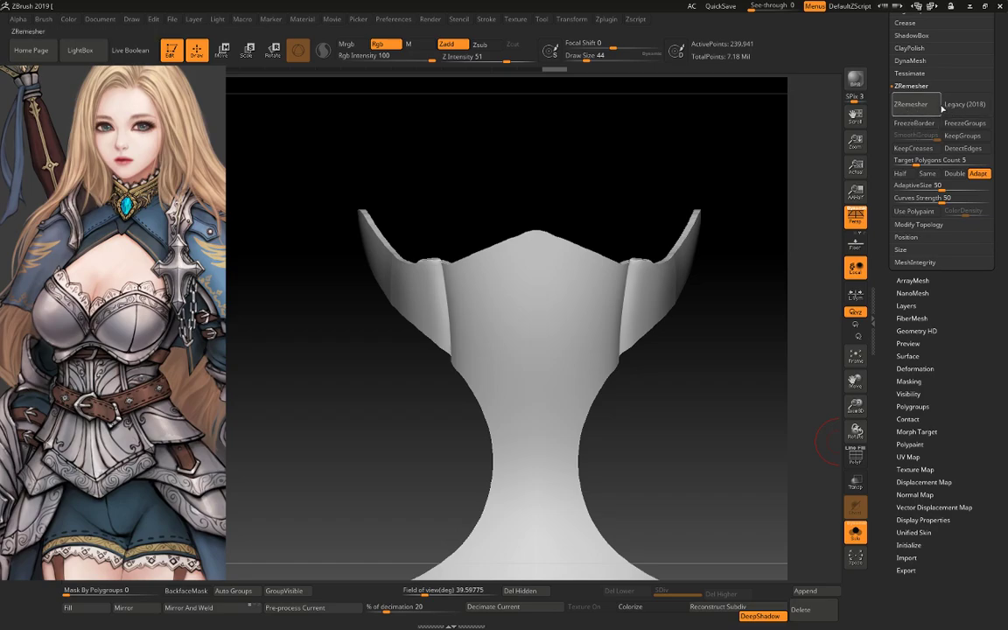
{"action": "left_click", "coordinate": [970, 104]}
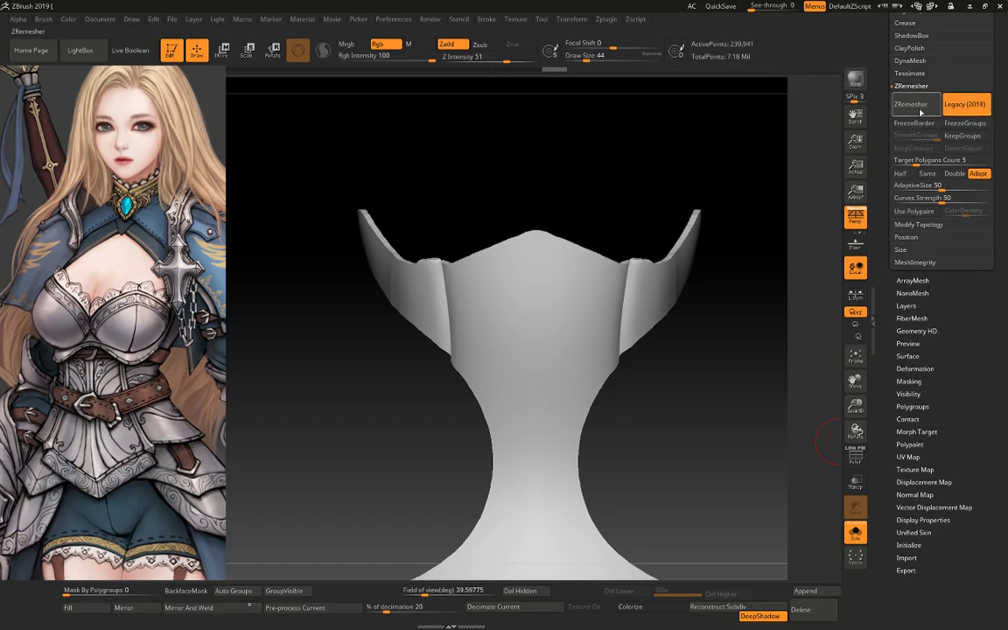
{"action": "left_click", "coordinate": [927, 160]}
{"action": "type", "text": "5078"}
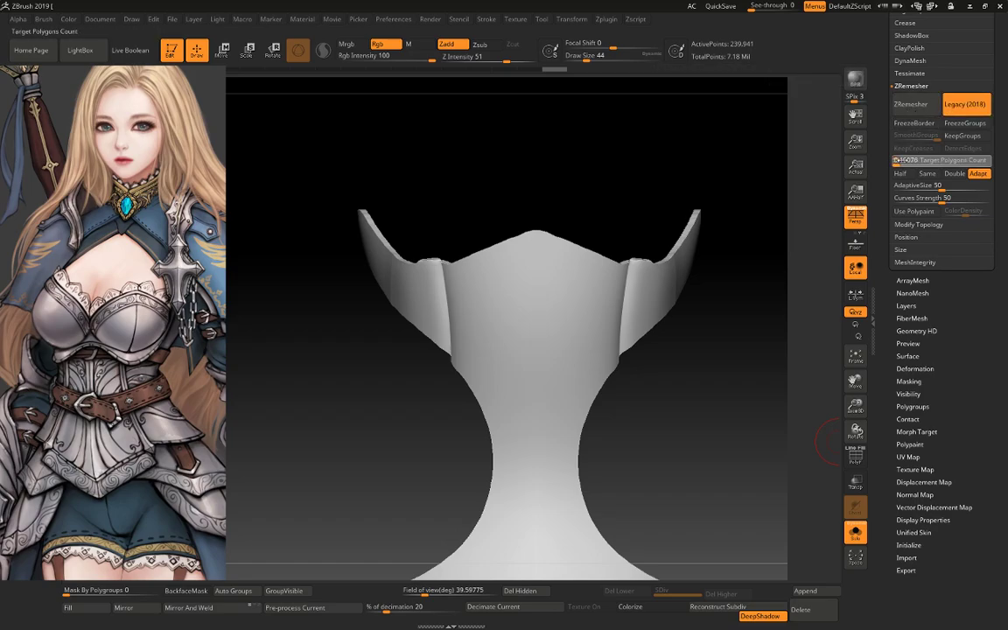
{"action": "left_click_drag", "start_coordinate": [908, 161], "coordinate": [915, 163]}
{"action": "key", "text": "Return"}
{"action": "left_click", "coordinate": [910, 104]}
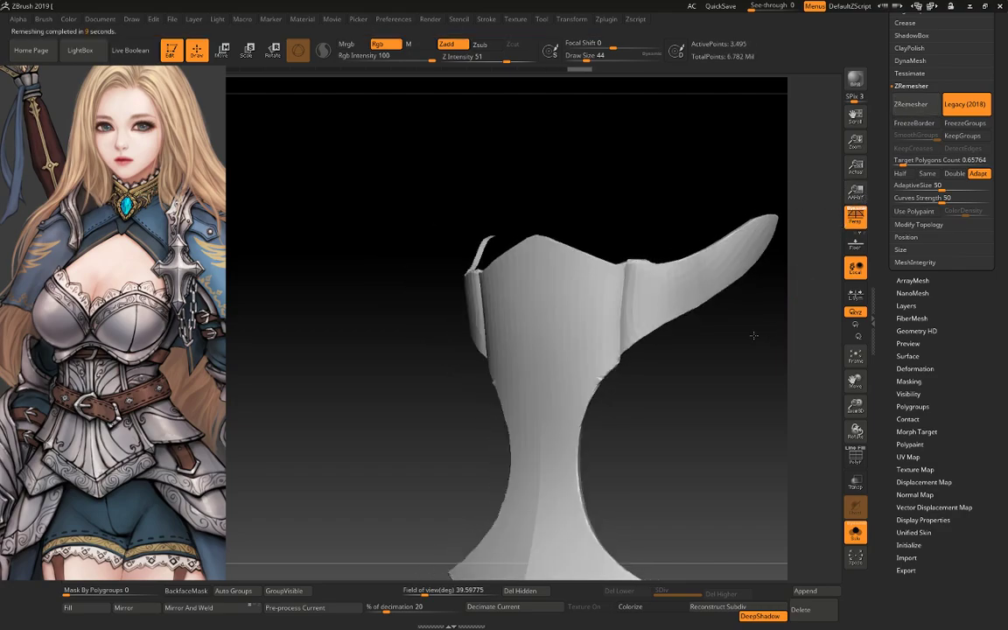
{"action": "key", "text": "shift+f"}
{"action": "left_click_drag", "start_coordinate": [754, 334], "coordinate": [731, 429]}
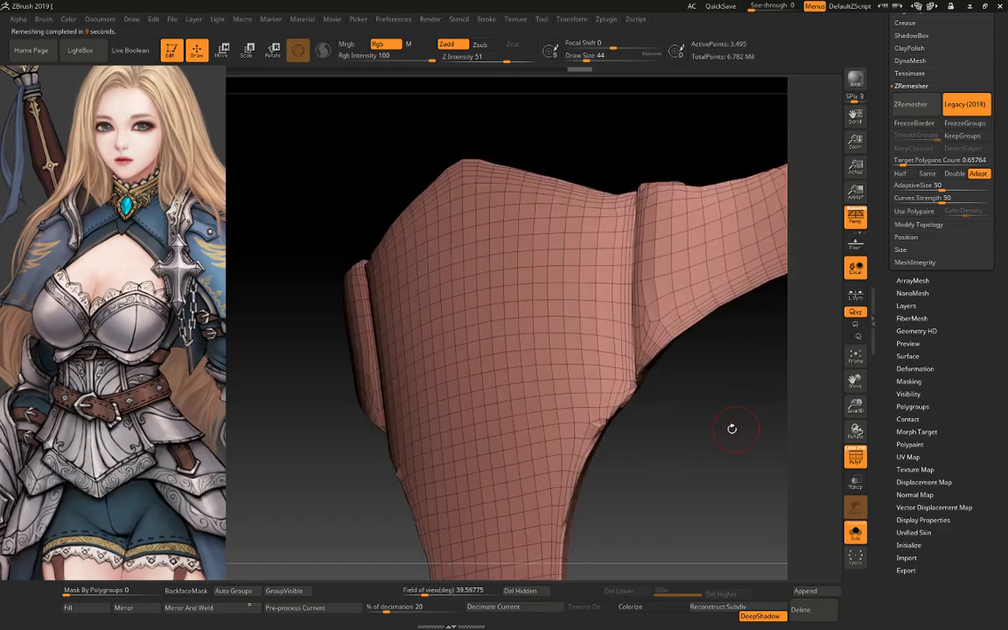
Undo and remesh again with Target 1.55514, reducing 239,981 points to 6,193
{"action": "key", "text": "ctrl+z"}
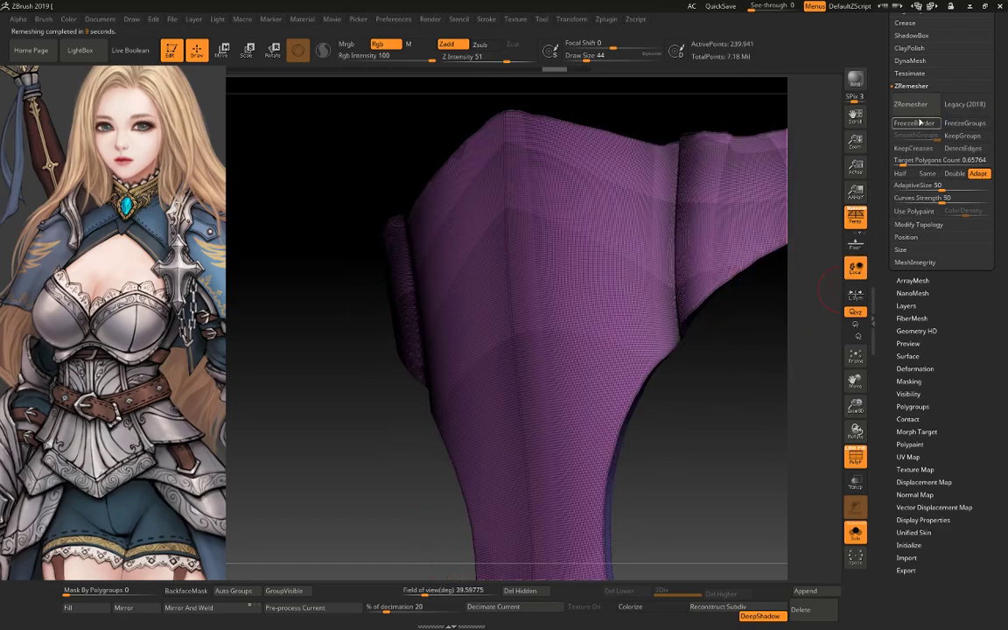
{"action": "mouse_move", "coordinate": [919, 161]}
{"action": "left_mouse_down"}
{"action": "mouse_move", "coordinate": [903, 164]}
{"action": "mouse_move", "coordinate": [914, 161]}
{"action": "left_mouse_up"}
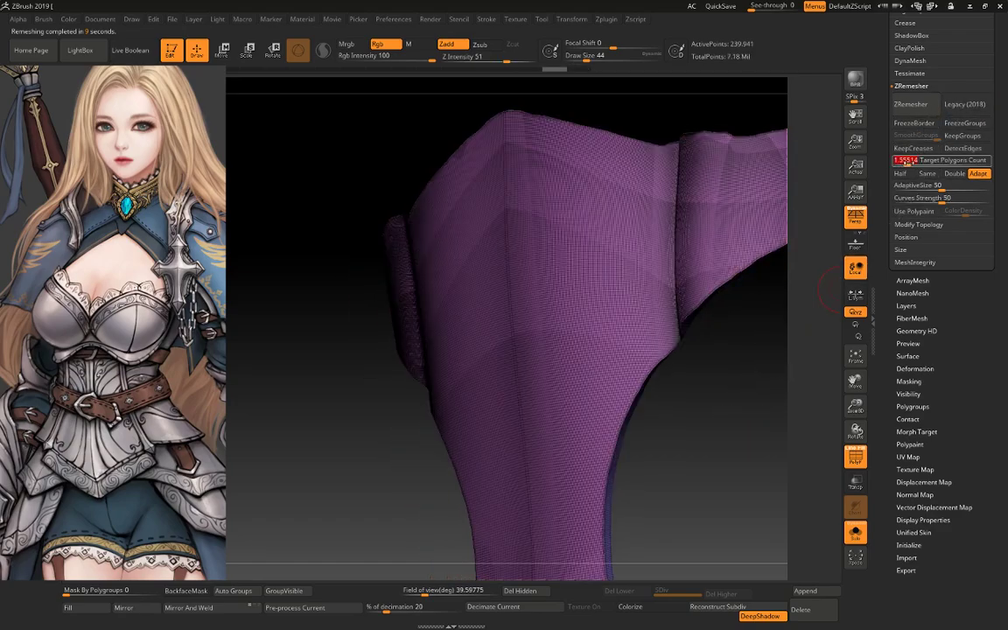
{"action": "left_click", "coordinate": [911, 104]}
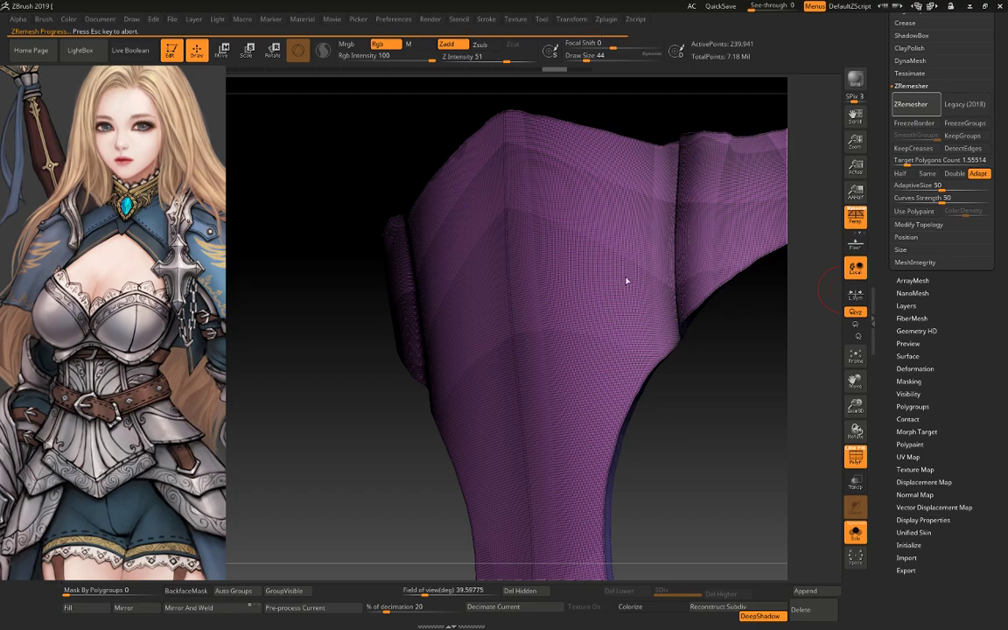
{"action": "mouse_move", "coordinate": [681, 349]}
{"action": "left_mouse_down"}
{"action": "mouse_move", "coordinate": [693, 313]}
{"action": "mouse_move", "coordinate": [703, 413]}
{"action": "mouse_move", "coordinate": [705, 387]}
{"action": "left_mouse_up"}
{"action": "key", "text": "shift+f"}
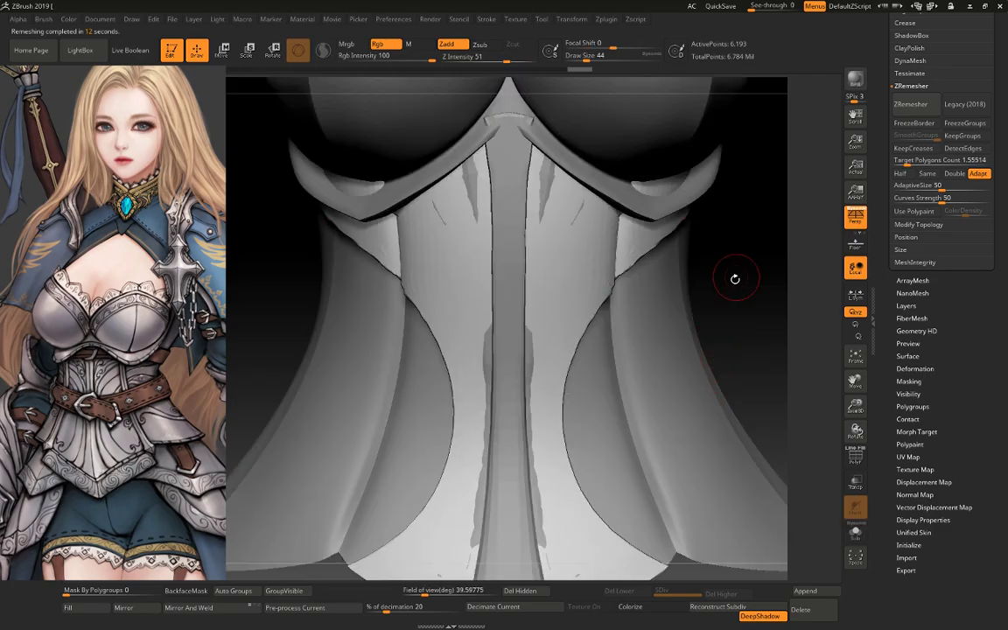
Nudge the side strap slightly in depth with the Move gizmo
{"action": "mouse_move", "coordinate": [736, 275]}
{"action": "left_mouse_down"}
{"action": "mouse_move", "coordinate": [723, 331]}
{"action": "mouse_move", "coordinate": [720, 315]}
{"action": "left_mouse_up"}
{"action": "key", "text": "w"}
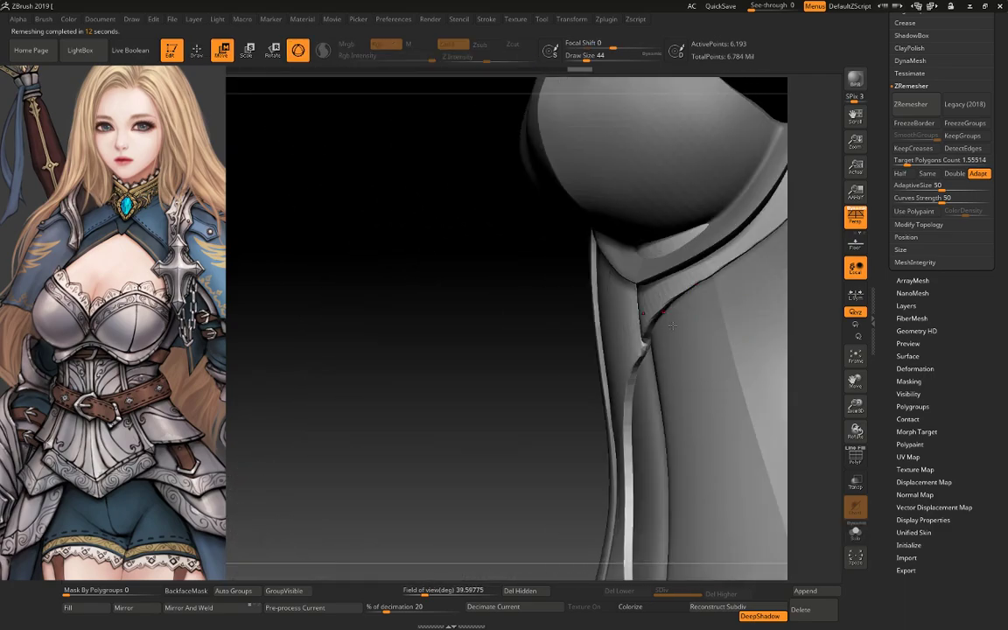
{"action": "left_click", "coordinate": [625, 312]}
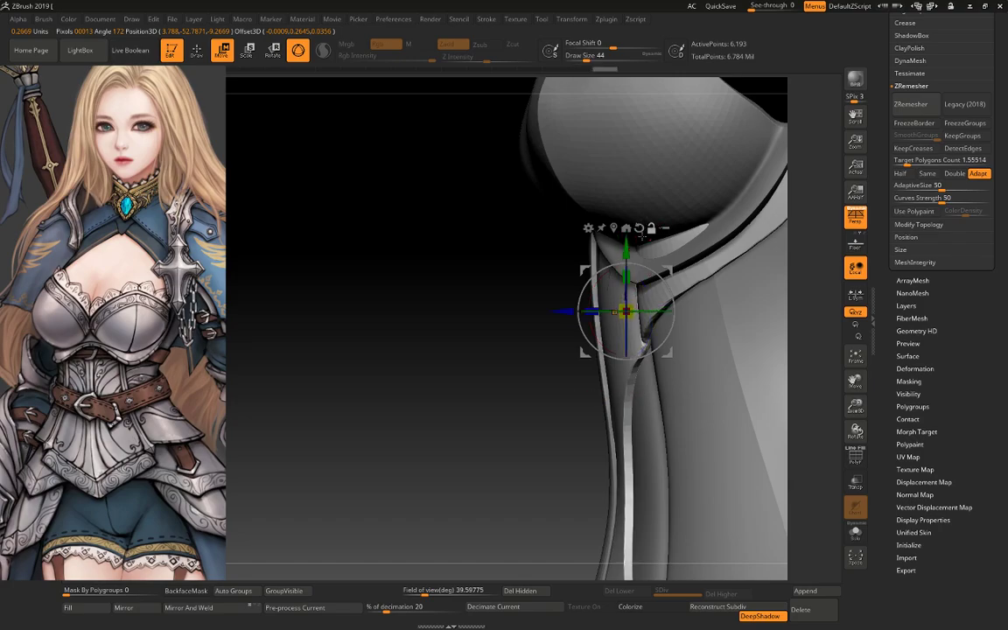
{"action": "mouse_move", "coordinate": [574, 311]}
{"action": "left_mouse_down"}
{"action": "mouse_move", "coordinate": [744, 317]}
{"action": "mouse_move", "coordinate": [748, 232]}
{"action": "left_mouse_up"}
{"action": "key", "text": "q"}
{"action": "key", "text": "shift+f"}
{"action": "mouse_move", "coordinate": [752, 315]}
{"action": "left_mouse_down"}
{"action": "mouse_move", "coordinate": [741, 330]}
{"action": "mouse_move", "coordinate": [744, 306]}
{"action": "left_mouse_up"}
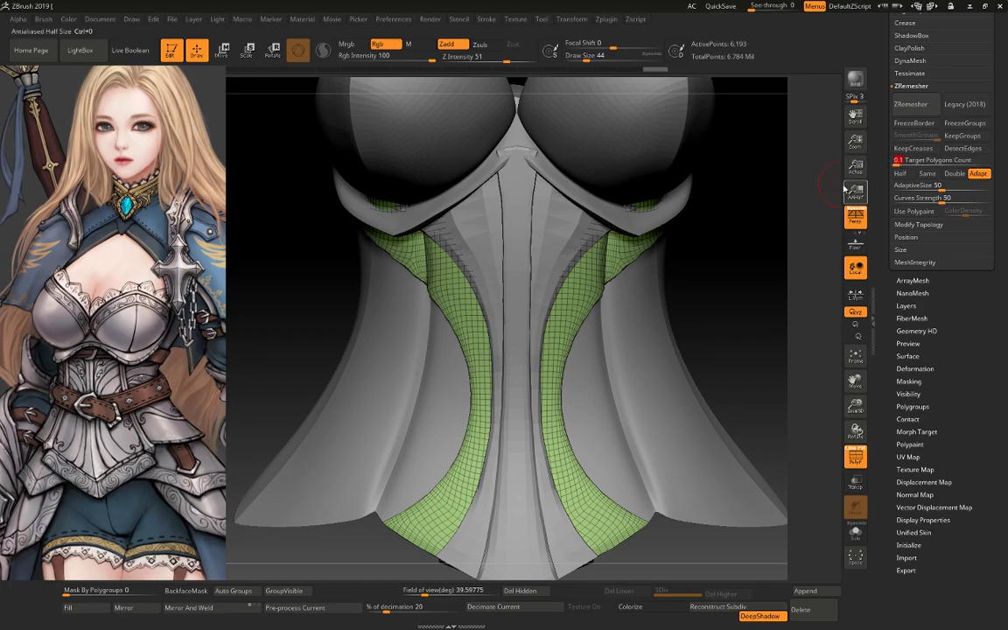
Remesh the side panels at Target Polygons Count 0.1 and compare wireframe against shading
{"action": "left_click", "coordinate": [912, 107]}
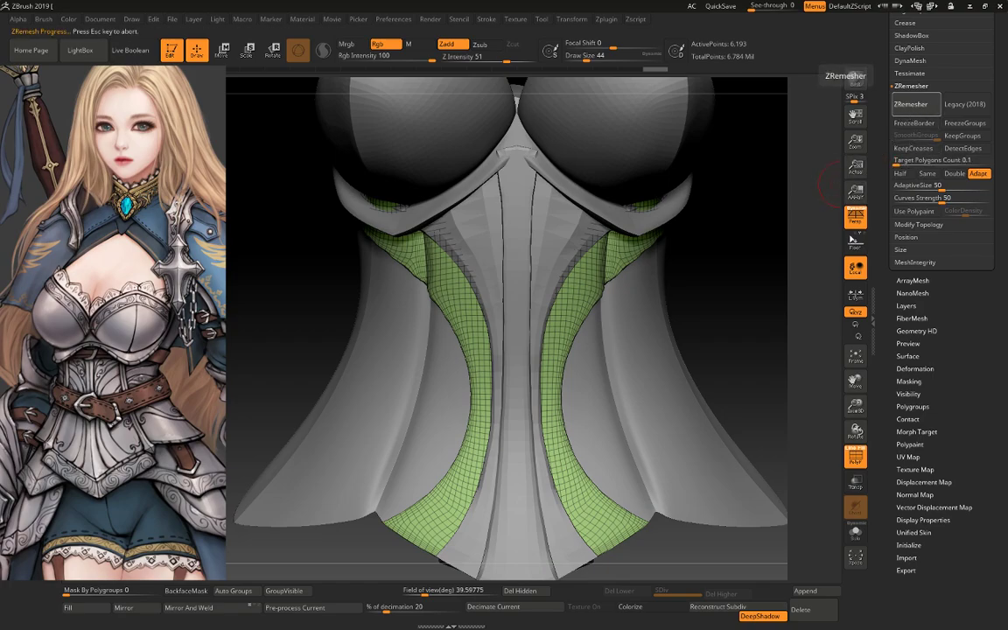
{"action": "key", "text": "shift+f"}
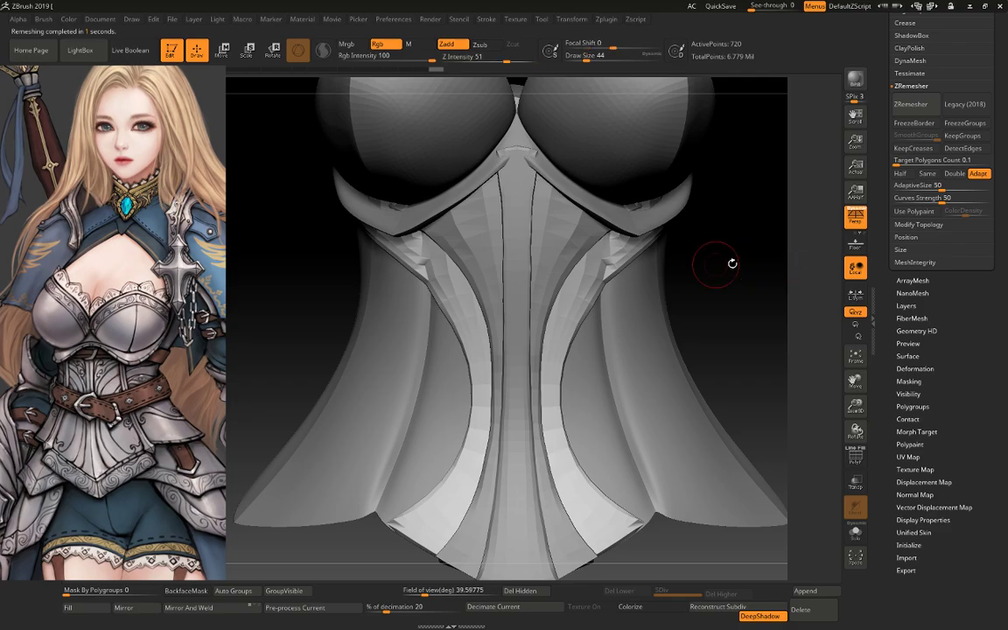
{"action": "key", "text": "space"}
{"action": "right_click_drag", "start_coordinate": [724, 259], "coordinate": [613, 269], "text": "ctrl"}
{"action": "key", "text": "shift+f"}
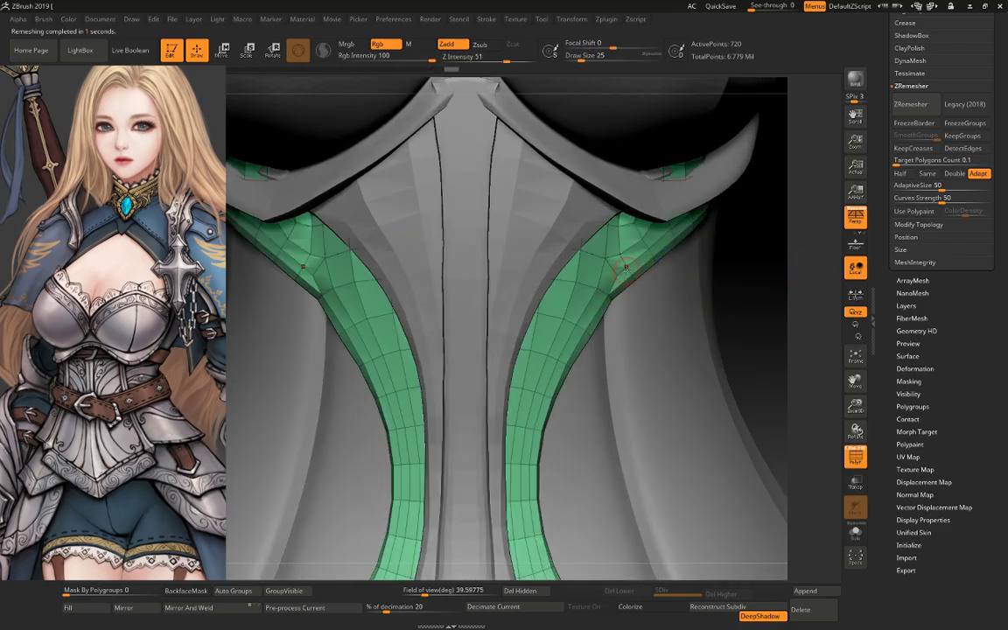
{"action": "mouse_move", "coordinate": [672, 254]}
{"action": "right_mouse_down"}
{"action": "mouse_move", "coordinate": [739, 251]}
{"action": "mouse_move", "coordinate": [727, 282]}
{"action": "mouse_move", "coordinate": [743, 281]}
{"action": "right_mouse_up"}
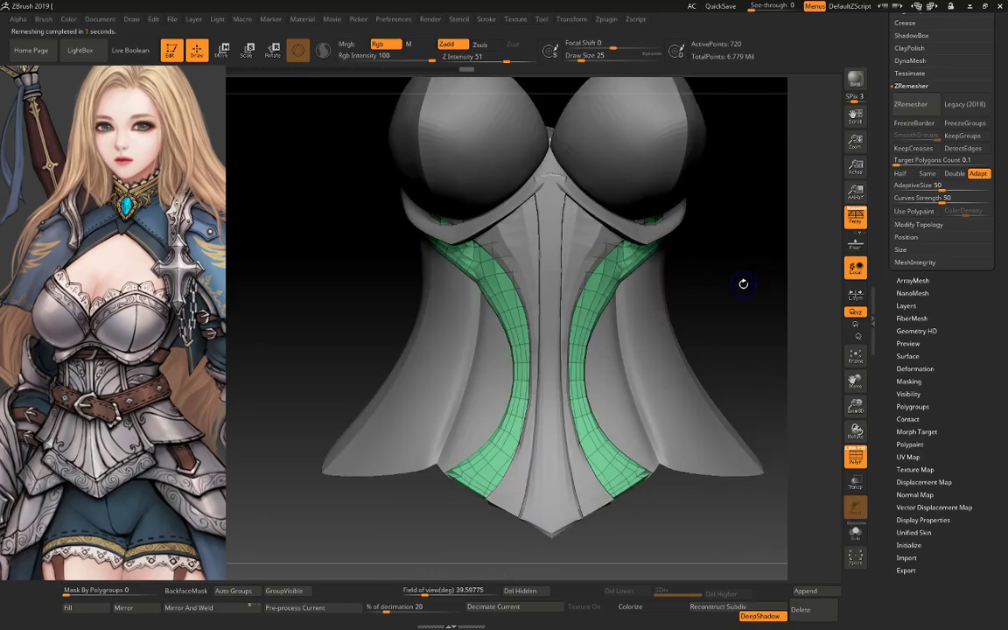
{"action": "key", "text": "shift+f"}
Inspect the coarse quads from side and front views, then remesh again to 720 points
{"action": "mouse_move", "coordinate": [758, 331]}
{"action": "right_mouse_down"}
{"action": "mouse_move", "coordinate": [728, 330]}
{"action": "mouse_move", "coordinate": [603, 417]}
{"action": "mouse_move", "coordinate": [373, 293]}
{"action": "mouse_move", "coordinate": [604, 401]}
{"action": "mouse_move", "coordinate": [525, 406]}
{"action": "right_mouse_up"}
{"action": "key", "text": "shift+f"}
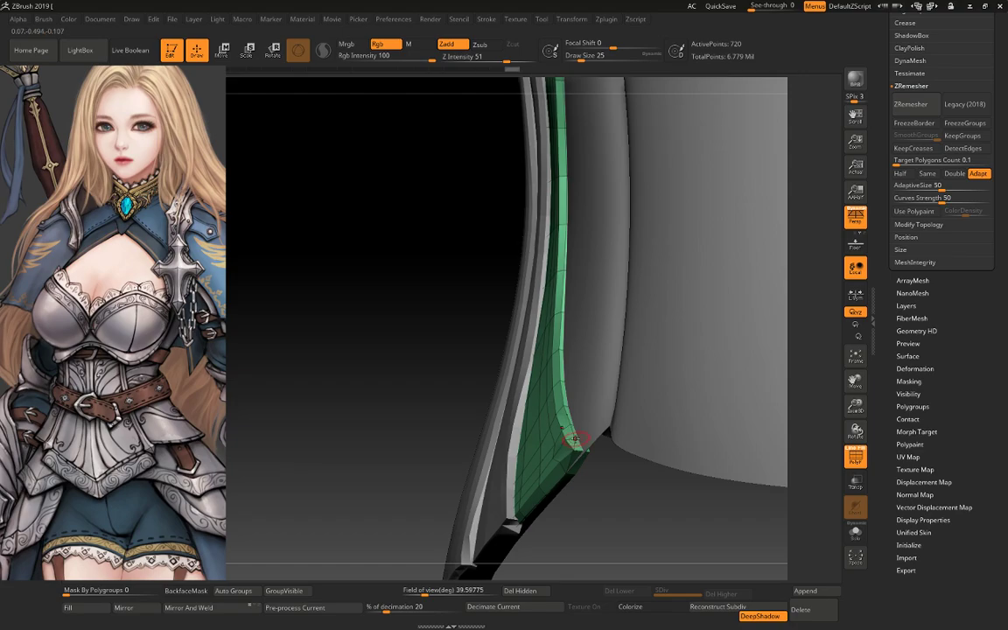
{"action": "mouse_move", "coordinate": [574, 438]}
{"action": "right_mouse_down"}
{"action": "mouse_move", "coordinate": [540, 360]}
{"action": "mouse_move", "coordinate": [752, 254]}
{"action": "right_mouse_up"}
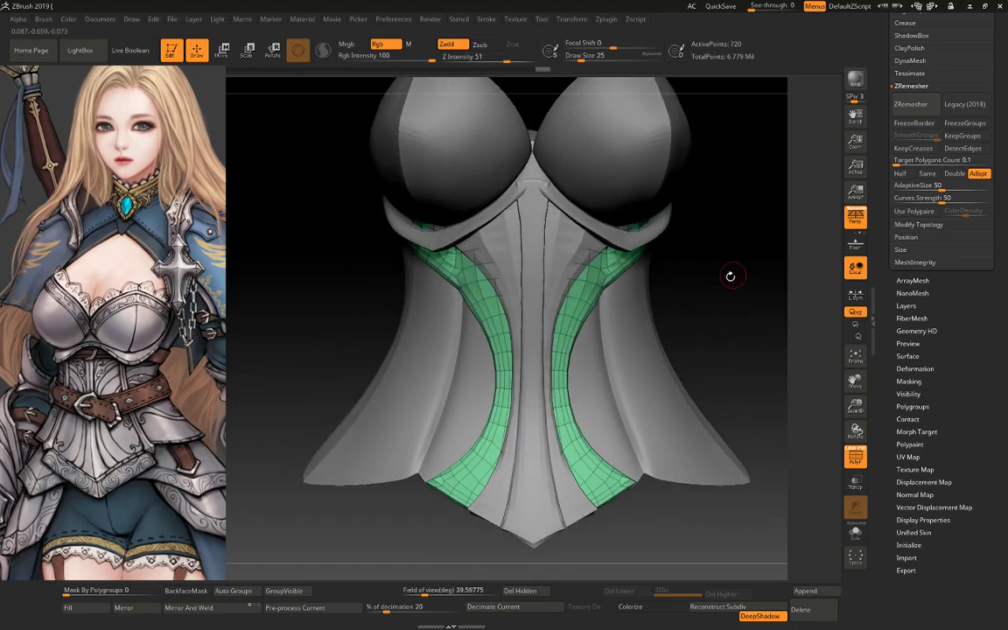
{"action": "key", "text": "shift+f"}
{"action": "key", "text": "shift+f"}
{"action": "mouse_move", "coordinate": [652, 244]}
{"action": "right_mouse_down", "text": "ctrl"}
{"action": "mouse_move", "coordinate": [781, 162]}
{"action": "mouse_move", "coordinate": [741, 289]}
{"action": "mouse_move", "coordinate": [459, 325]}
{"action": "mouse_move", "coordinate": [660, 355]}
{"action": "right_mouse_up", "text": "ctrl"}
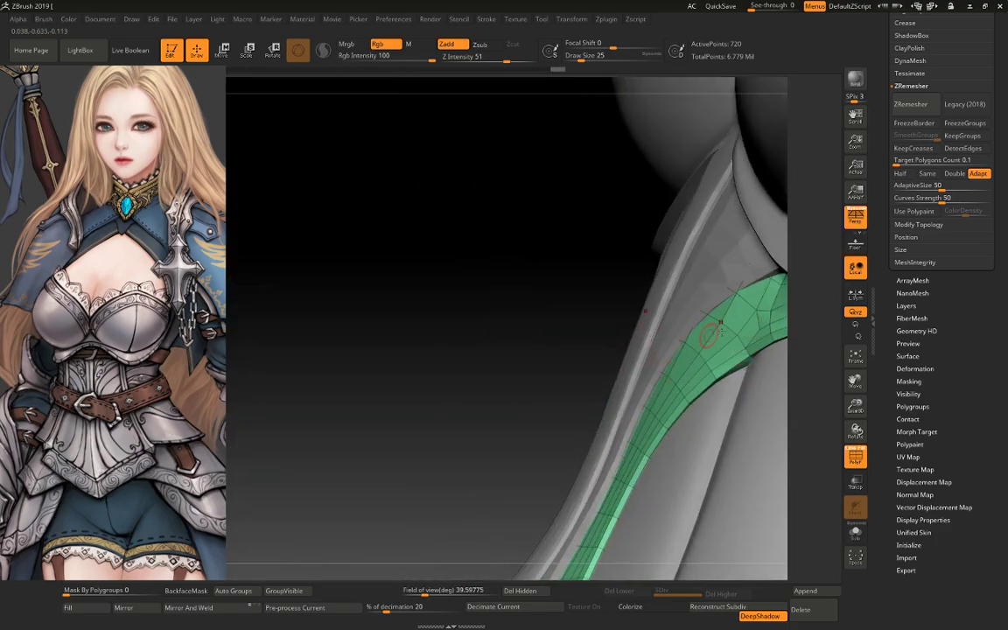
{"action": "mouse_move", "coordinate": [716, 331]}
{"action": "right_mouse_down"}
{"action": "mouse_move", "coordinate": [499, 295]}
{"action": "mouse_move", "coordinate": [724, 320]}
{"action": "right_mouse_up"}
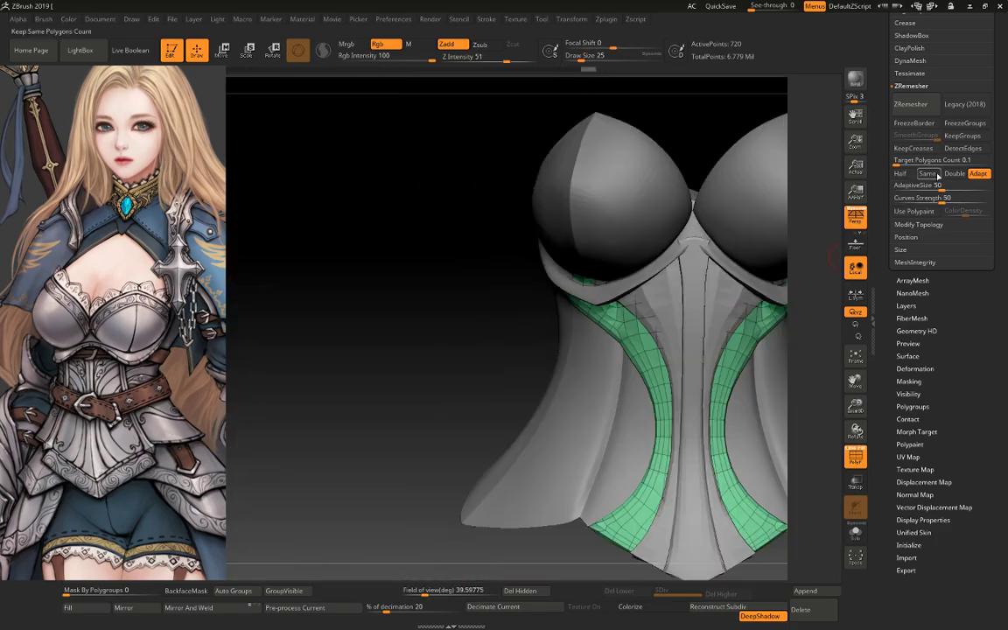
{"action": "left_click", "coordinate": [910, 104]}
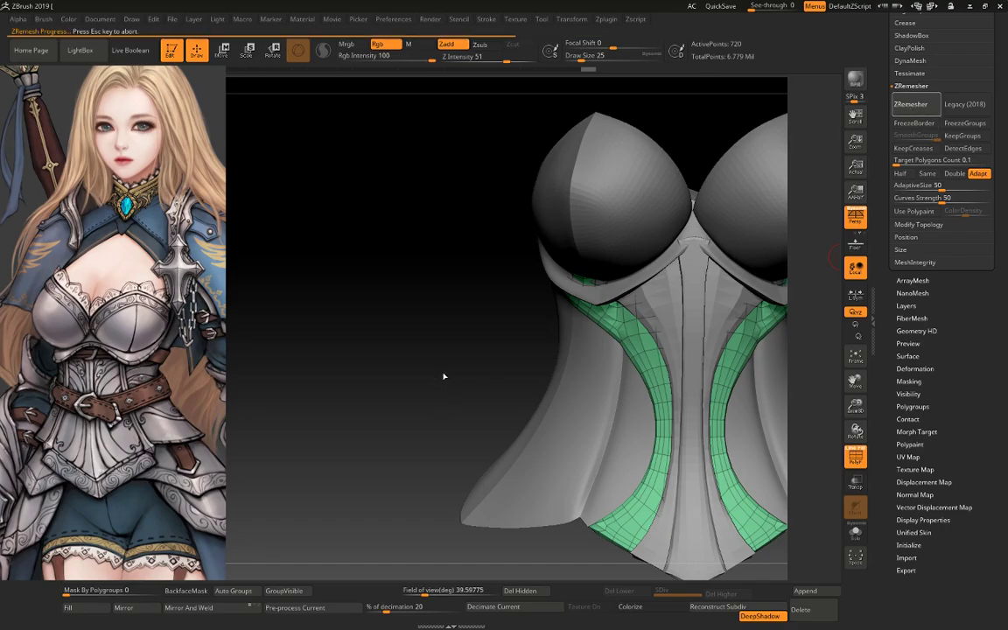